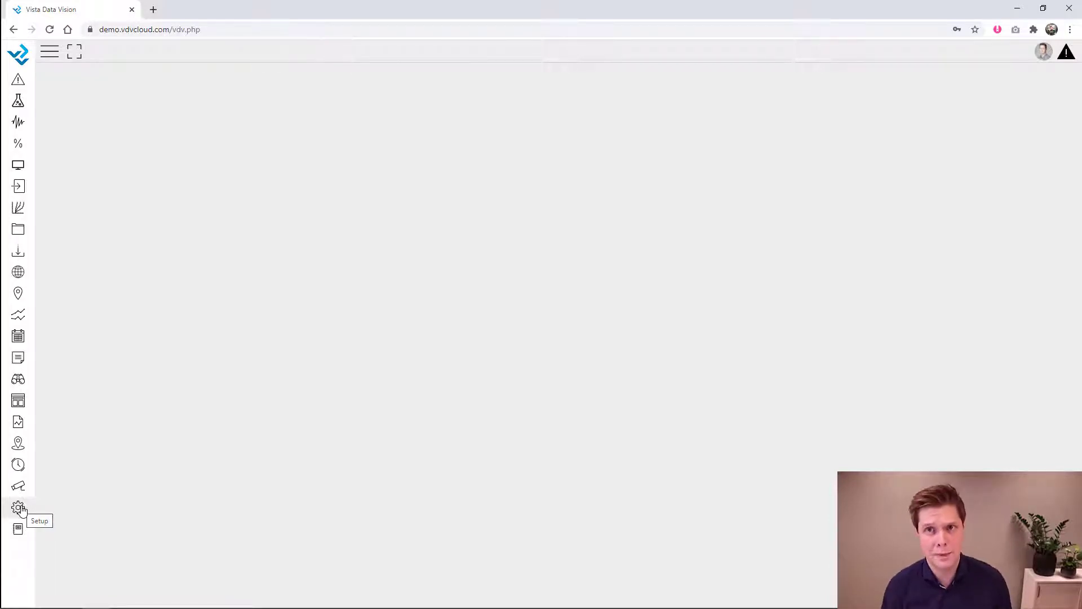
- Go to the Owners setup page and open an empty New owner form
{"action": "left_click", "coordinate": [19, 508]}
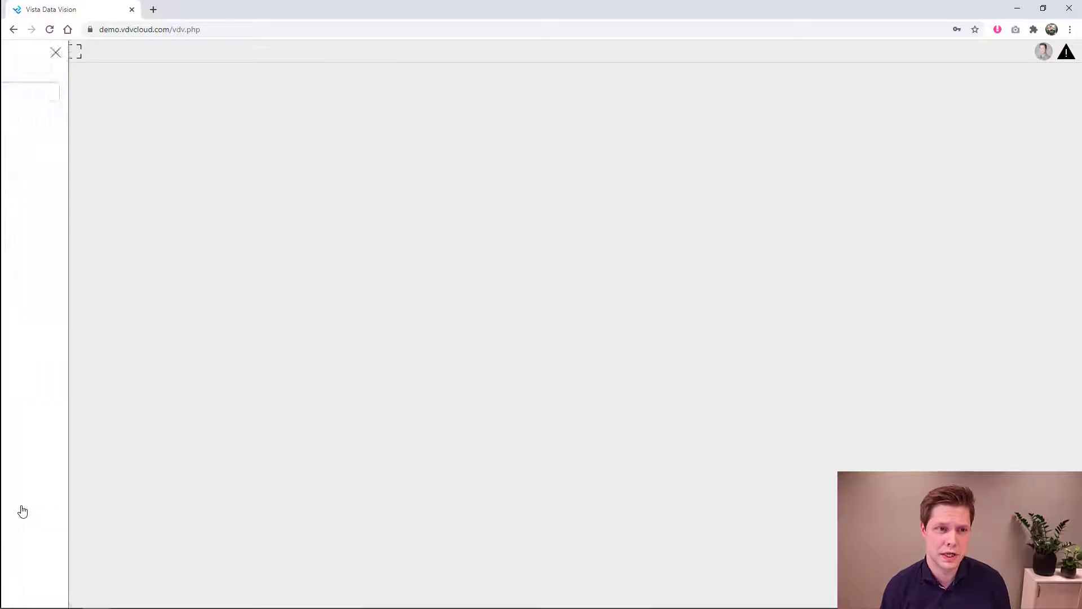
{"action": "left_click", "coordinate": [31, 335]}
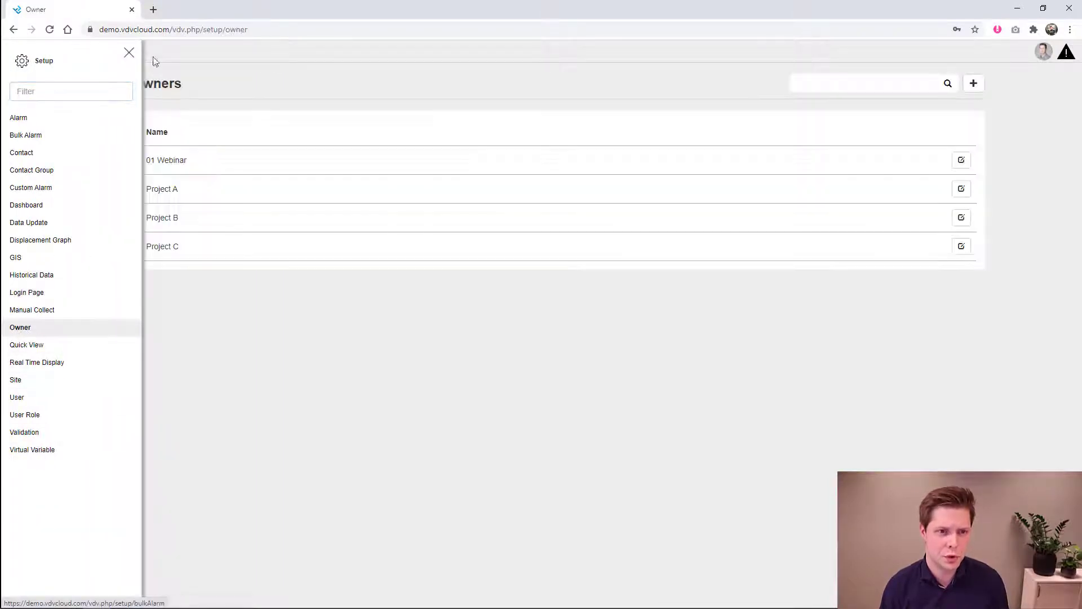
{"action": "left_click", "coordinate": [129, 53]}
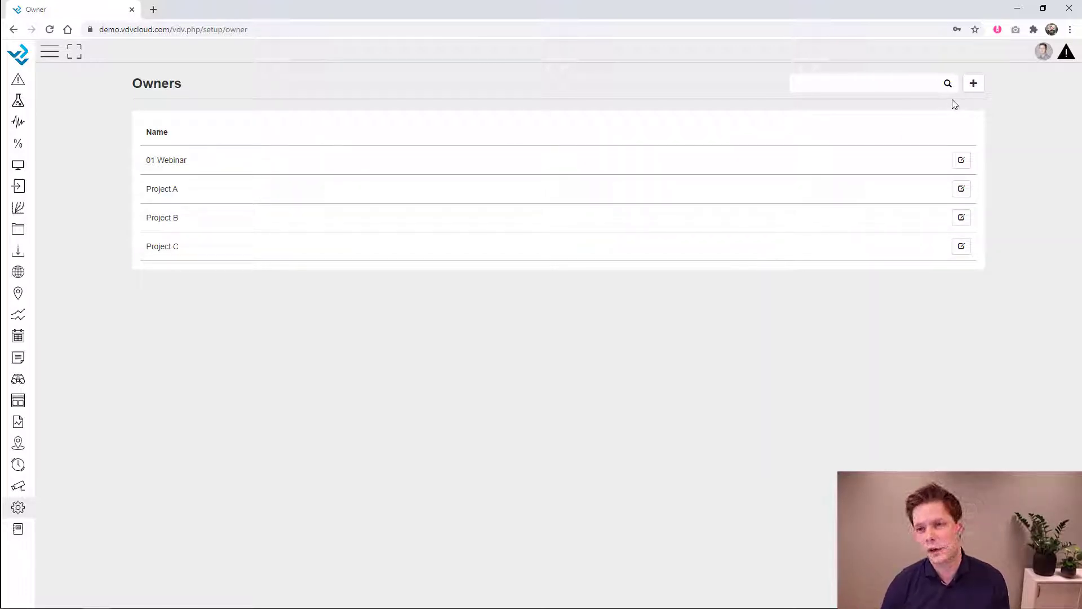
{"action": "left_click", "coordinate": [974, 85]}
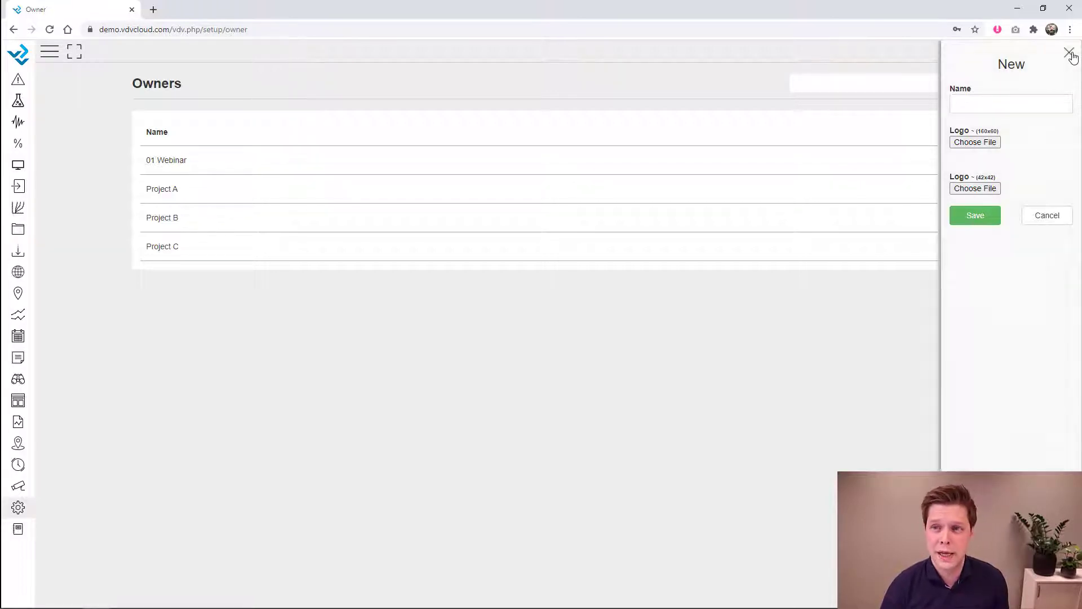
- Close the New owner form without adding an owner
{"action": "left_click", "coordinate": [1070, 53]}
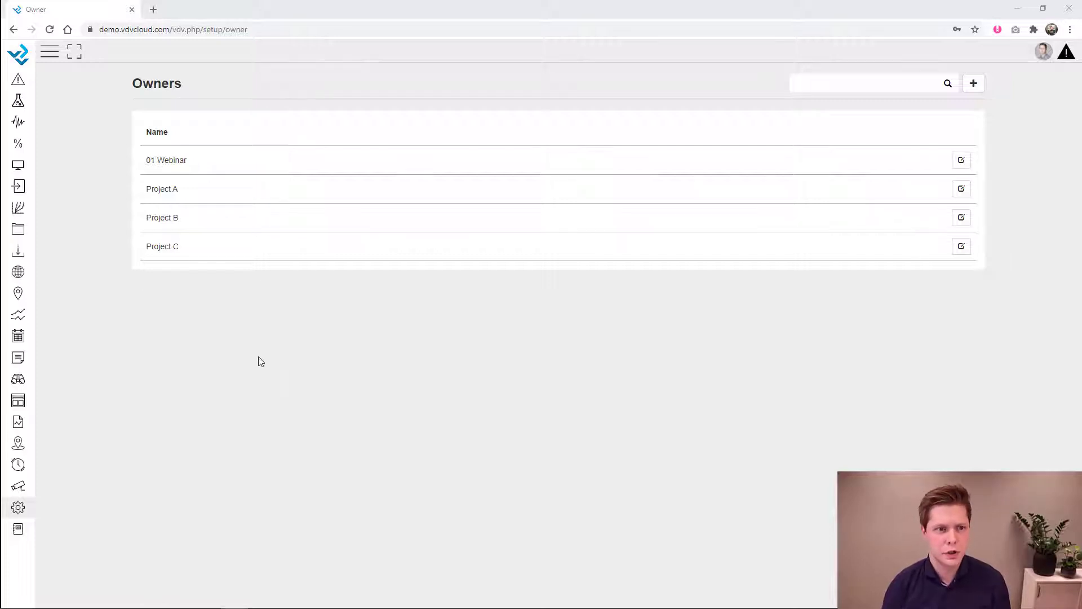
- Open Logger Format (dat) for editing and bring PumpStation.dat in Notepad++ over the browser
{"action": "left_click", "coordinate": [19, 187]}
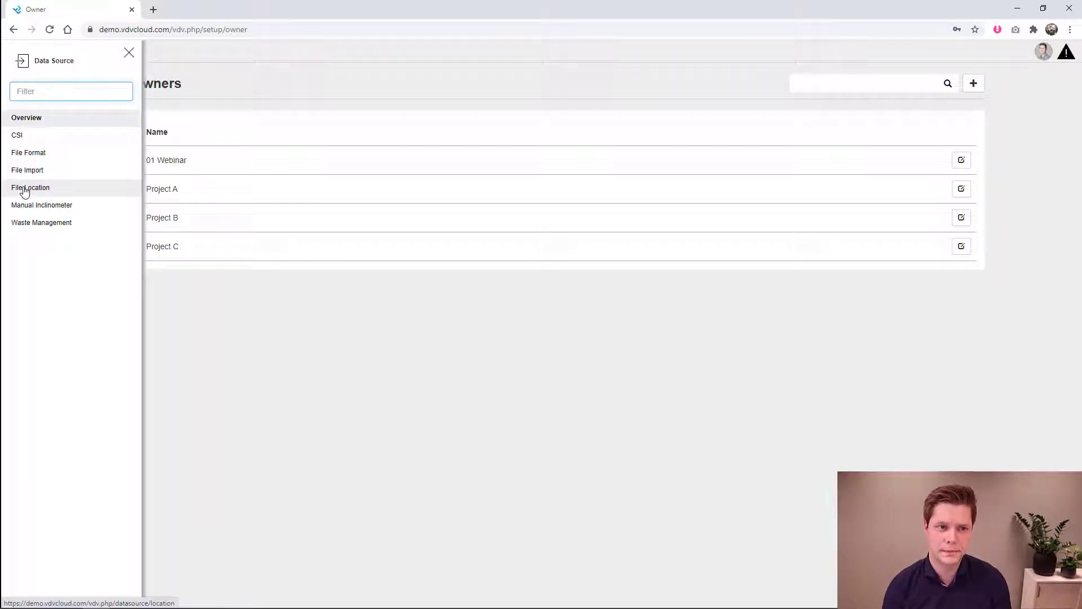
{"action": "left_click", "coordinate": [36, 161]}
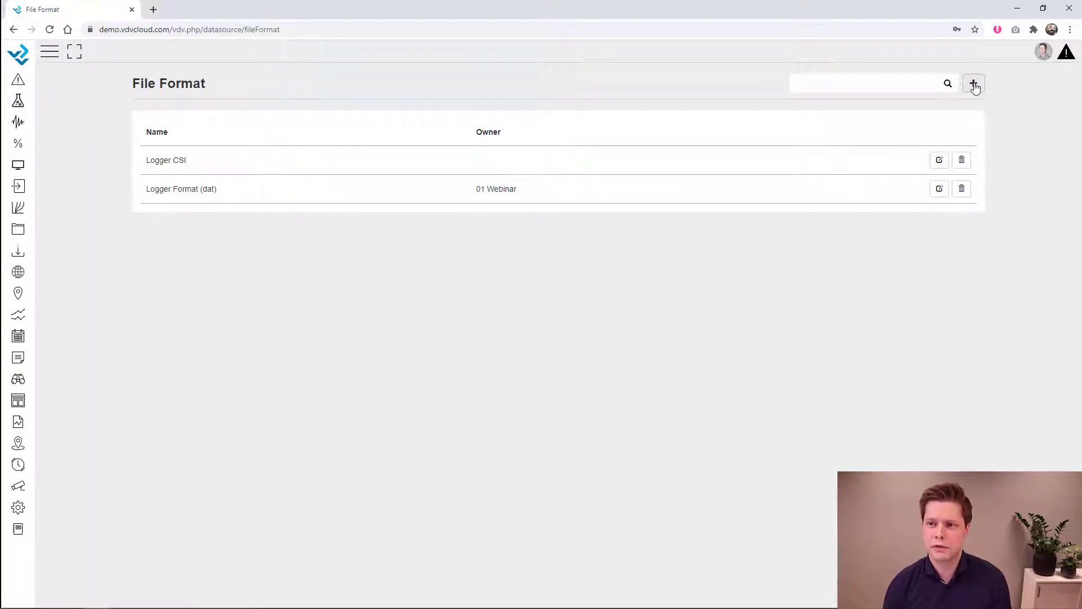
{"action": "left_click", "coordinate": [939, 194]}
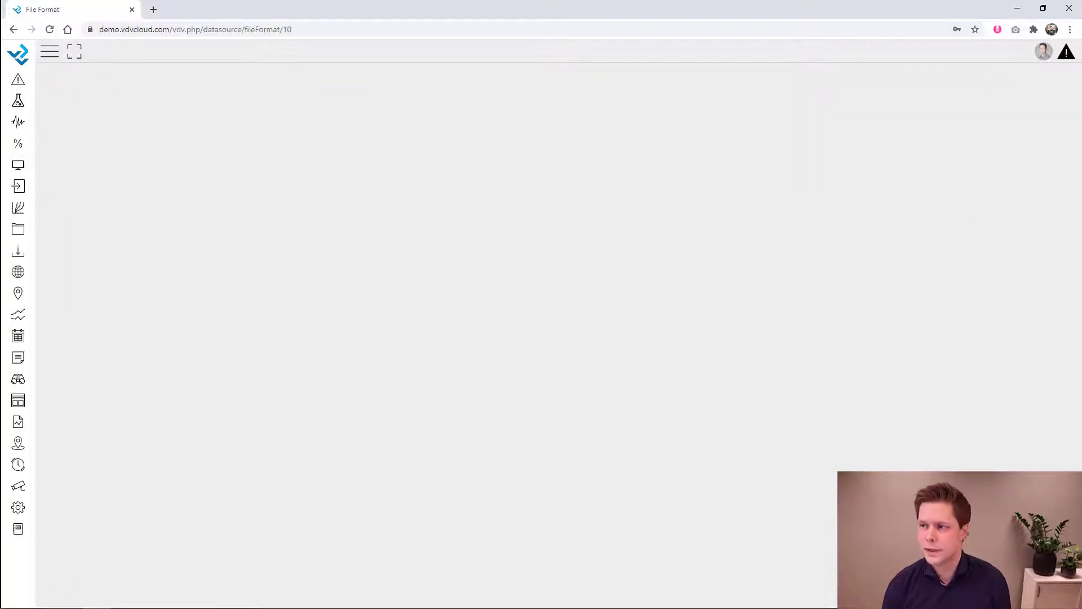
{"action": "key", "text": "alt+Tab"}
{"action": "left_click_drag", "start_coordinate": [1081, 120], "coordinate": [516, 40]}
- Close the two extra Notepad++ tabs and enlarge the PumpStation.dat text
{"action": "left_click", "coordinate": [181, 81]}
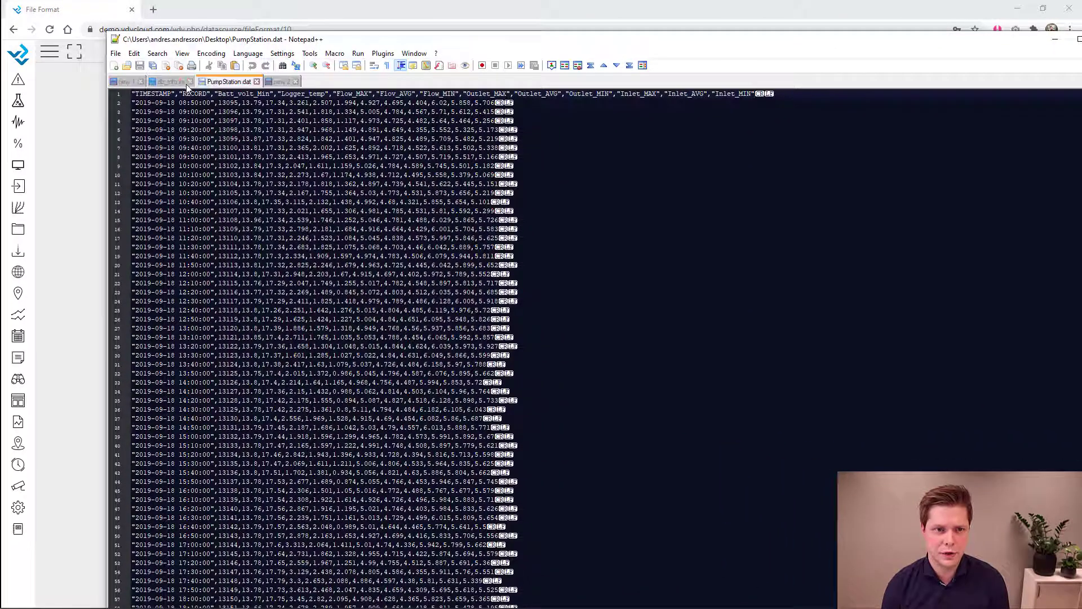
{"action": "left_click", "coordinate": [190, 82]}
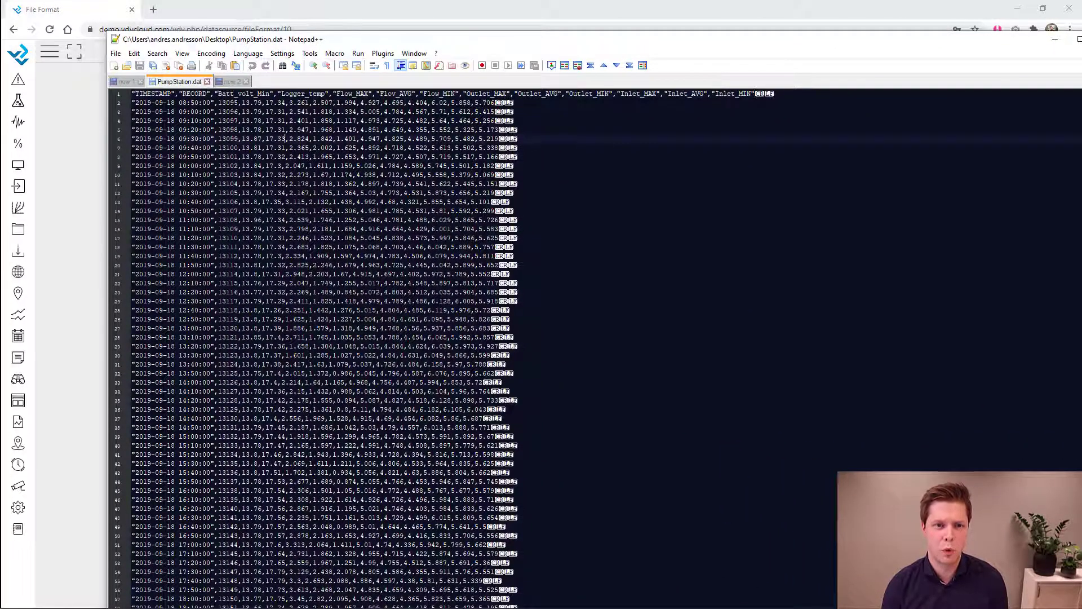
{"action": "key", "text": "ctrl+plus"}
{"action": "key", "text": "ctrl+plus"}
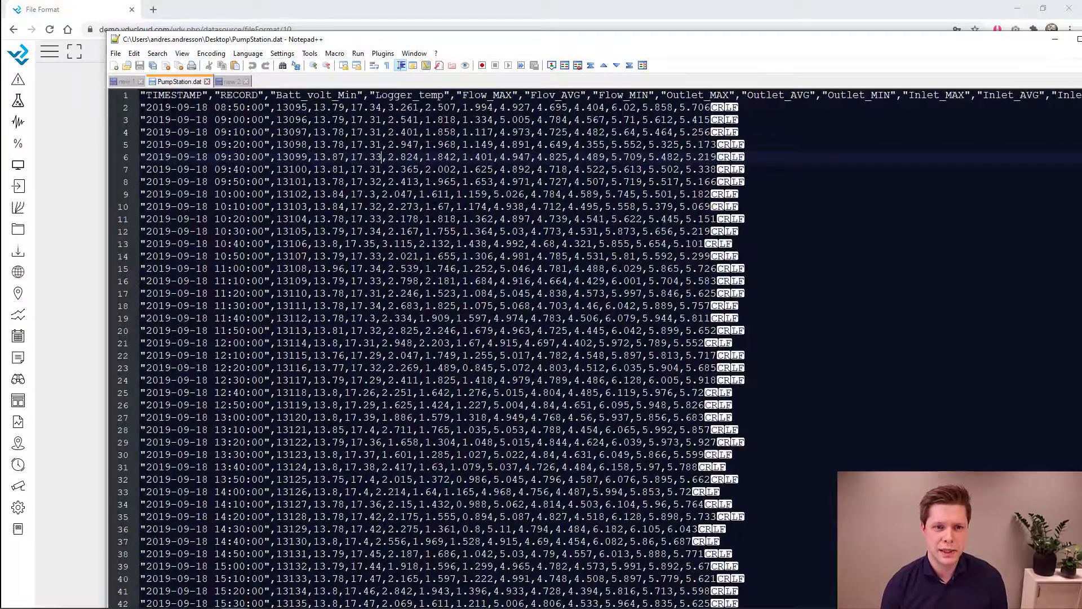
- Select the Batt_volt_Min header and first timestamp, then move Notepad++ aside to reveal the form
{"action": "double_click", "coordinate": [285, 95]}
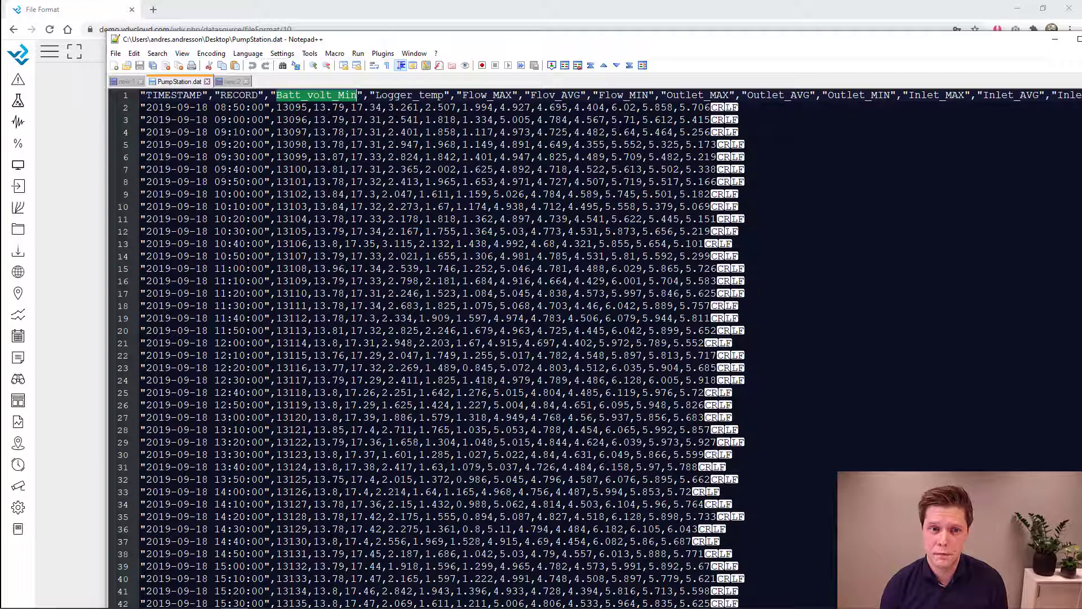
{"action": "left_click_drag", "start_coordinate": [265, 107], "coordinate": [145, 107]}
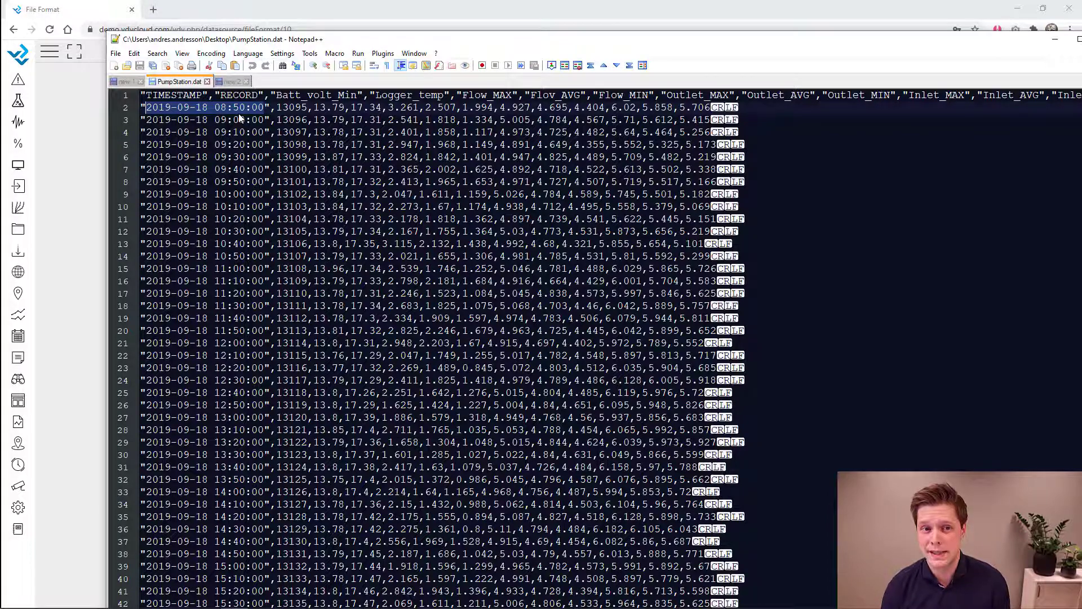
{"action": "left_click_drag", "start_coordinate": [778, 41], "coordinate": [1081, 51]}
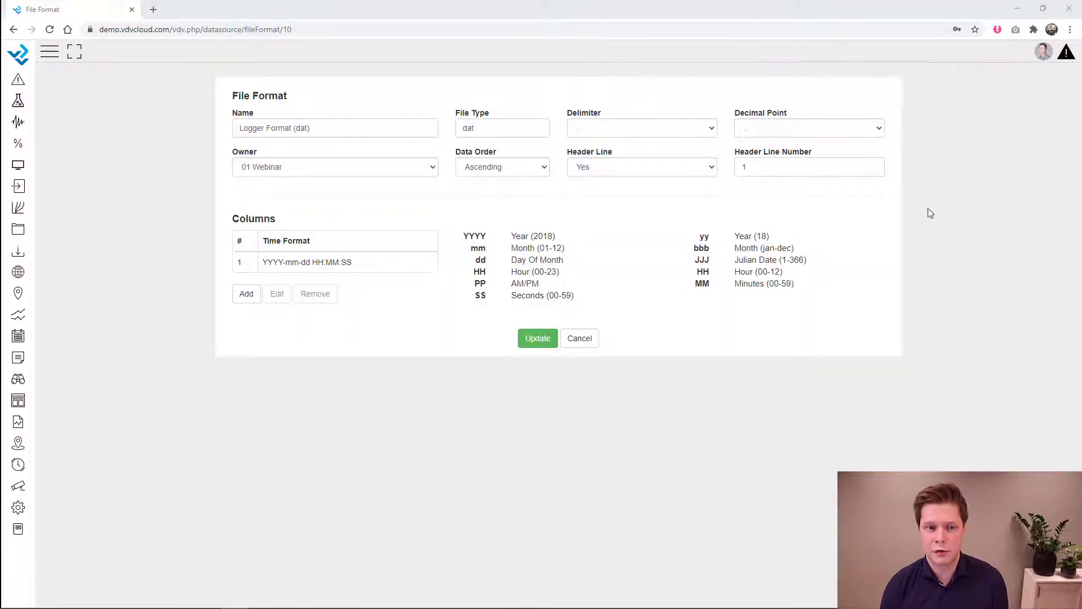
- Set the Logger Format (dat) delimiter to a comma and keep owner 01 Webinar
{"action": "left_click", "coordinate": [343, 127]}
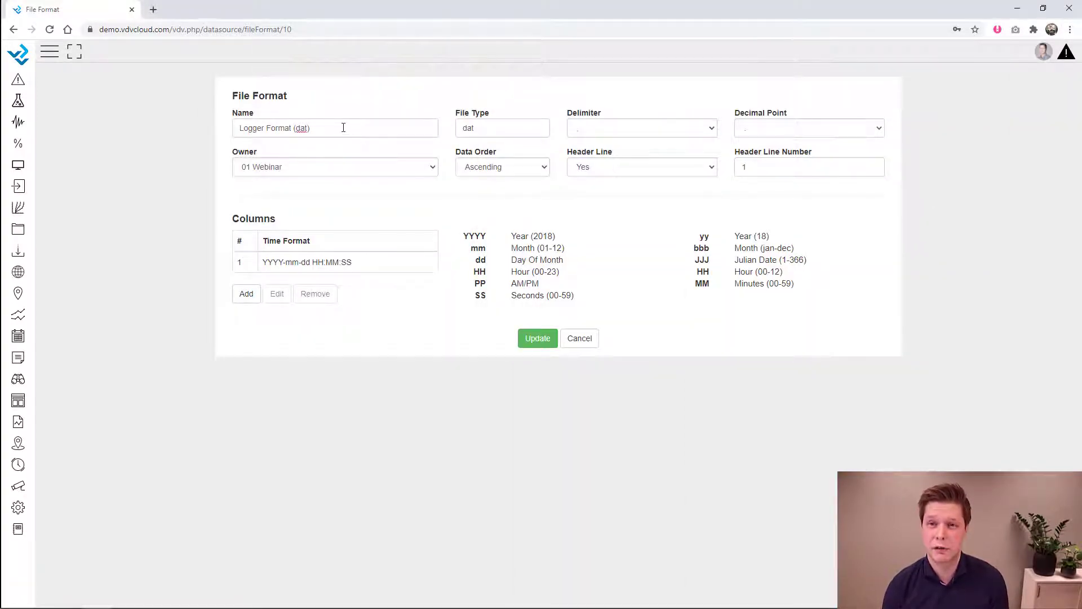
{"action": "left_click_drag", "start_coordinate": [342, 127], "coordinate": [220, 128]}
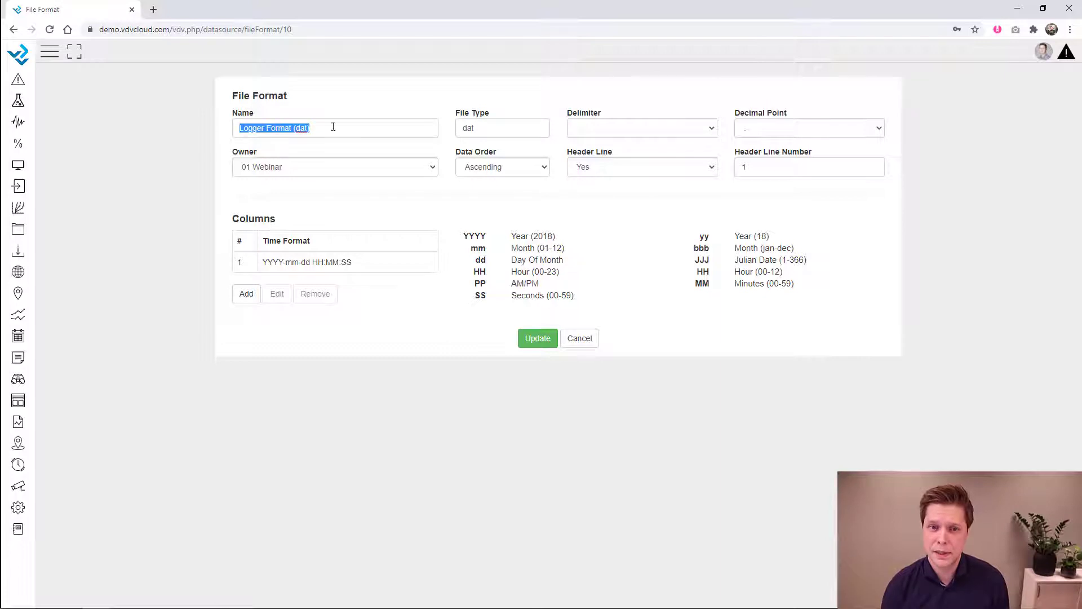
{"action": "left_click", "coordinate": [492, 130]}
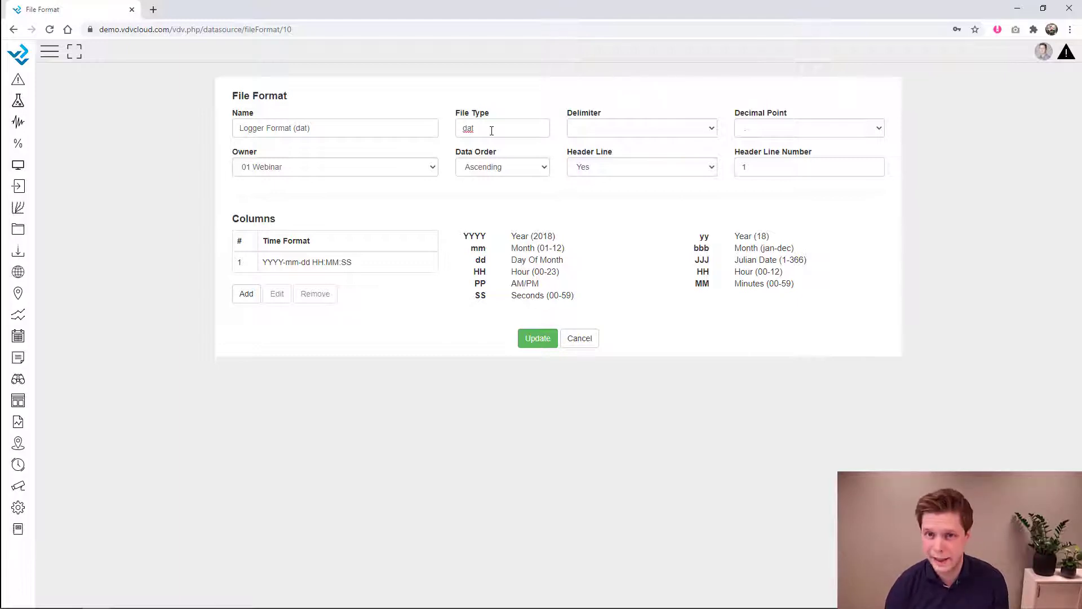
{"action": "left_click", "coordinate": [621, 130]}
{"action": "left_click", "coordinate": [620, 153]}
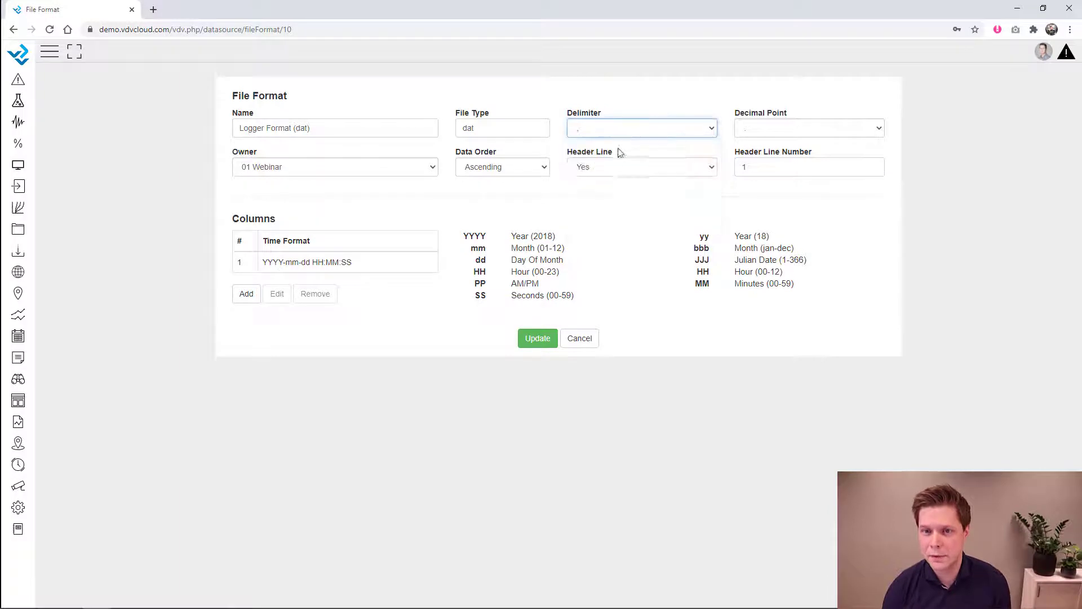
{"action": "left_click", "coordinate": [334, 172]}
{"action": "left_click", "coordinate": [320, 204]}
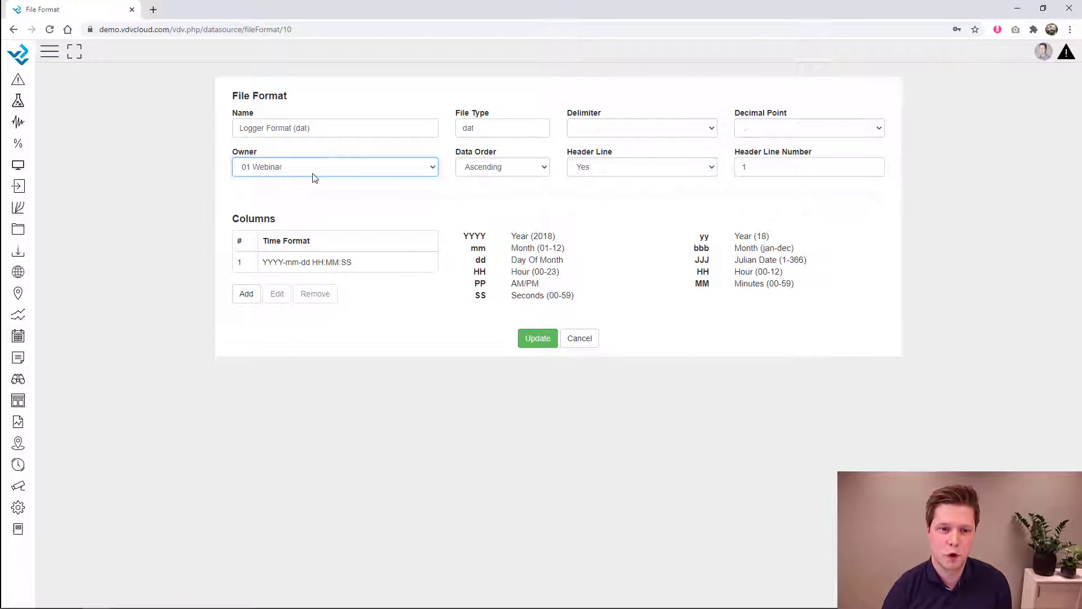
- Keep Header Line Yes with line number 1 and save the file format
{"action": "left_click", "coordinate": [333, 262]}
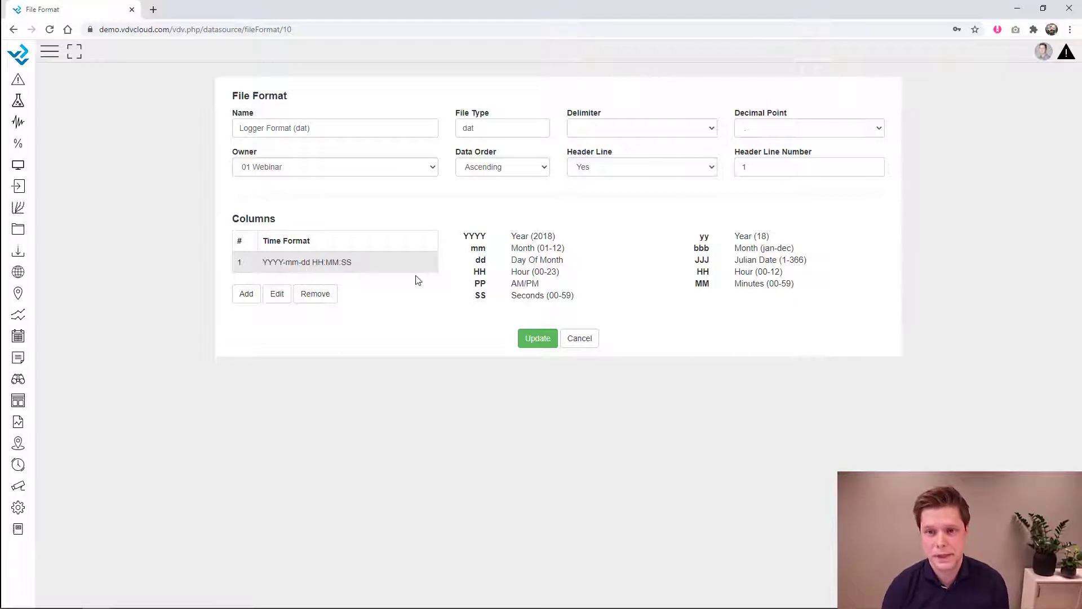
{"action": "left_click", "coordinate": [635, 169]}
{"action": "left_click", "coordinate": [630, 192]}
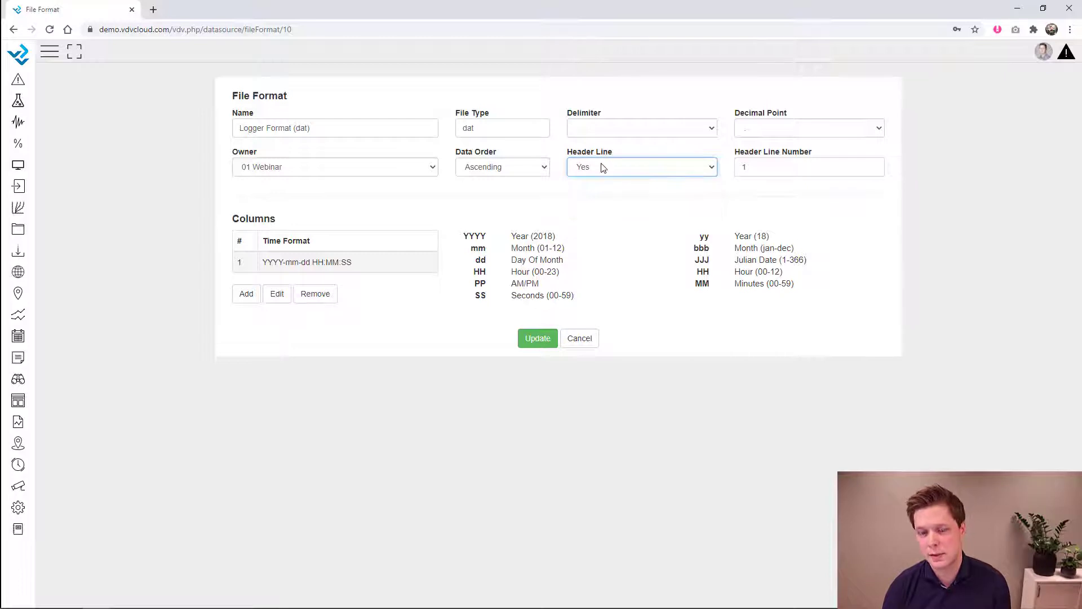
{"action": "left_click", "coordinate": [762, 168]}
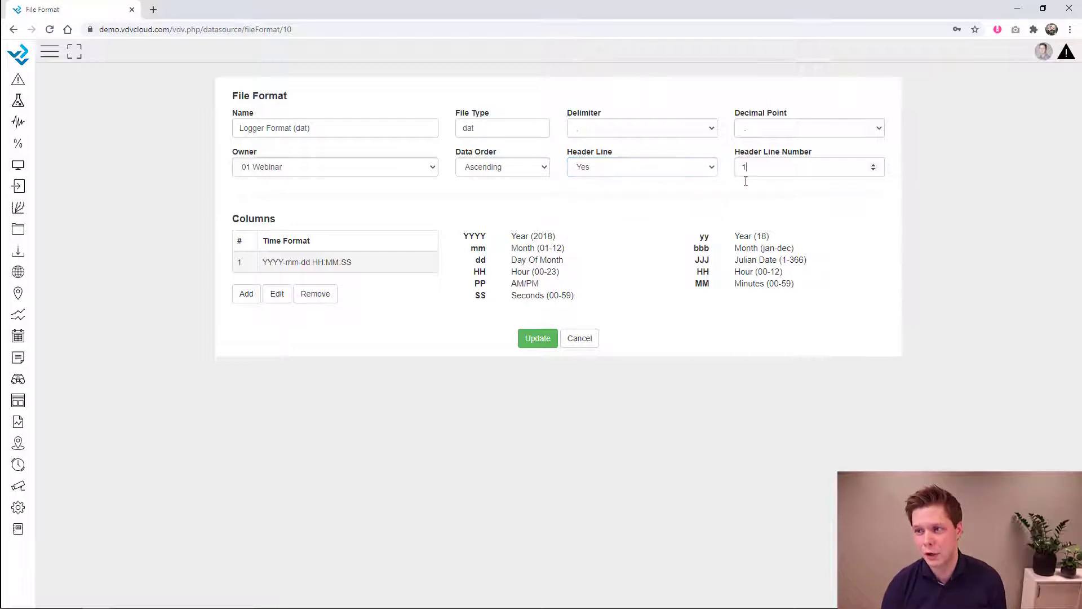
{"action": "left_click", "coordinate": [536, 339]}
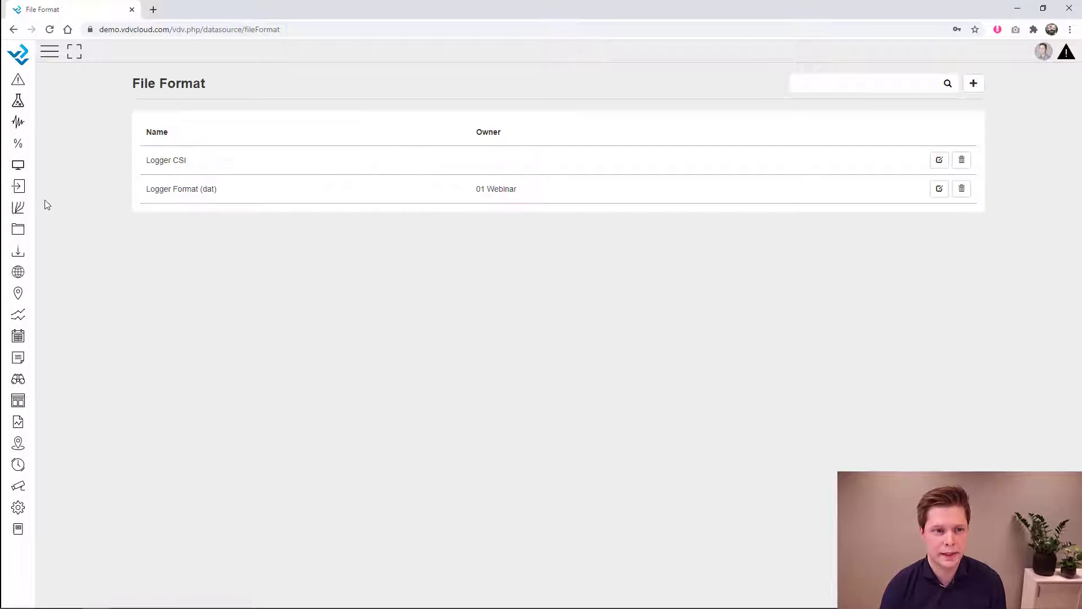
- Start a new file import and enter the site name Pump Station
{"action": "left_click", "coordinate": [18, 188]}
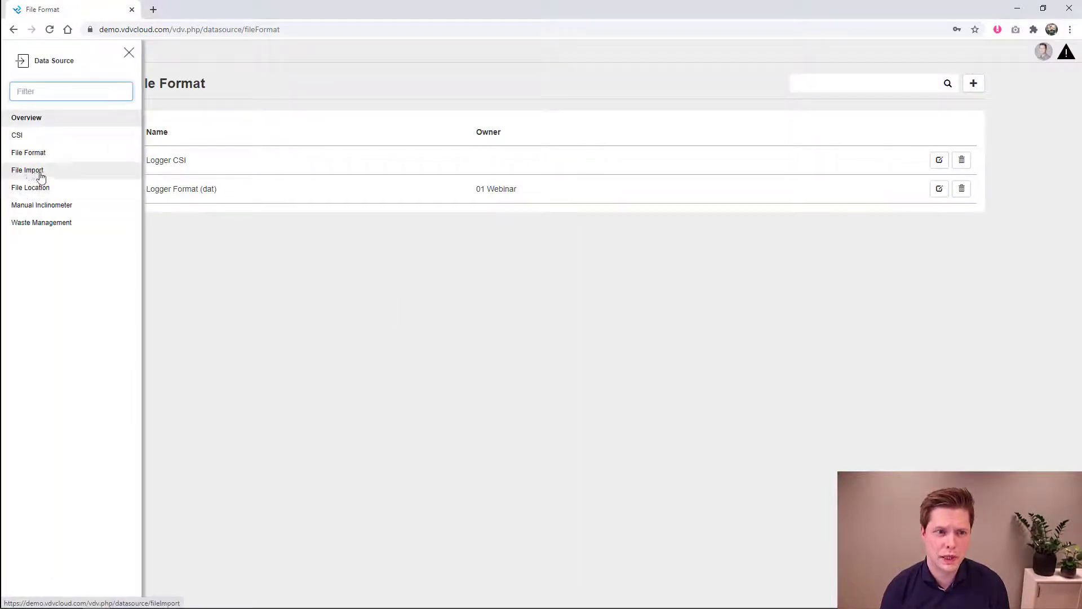
{"action": "left_click", "coordinate": [38, 172]}
{"action": "left_click", "coordinate": [129, 53]}
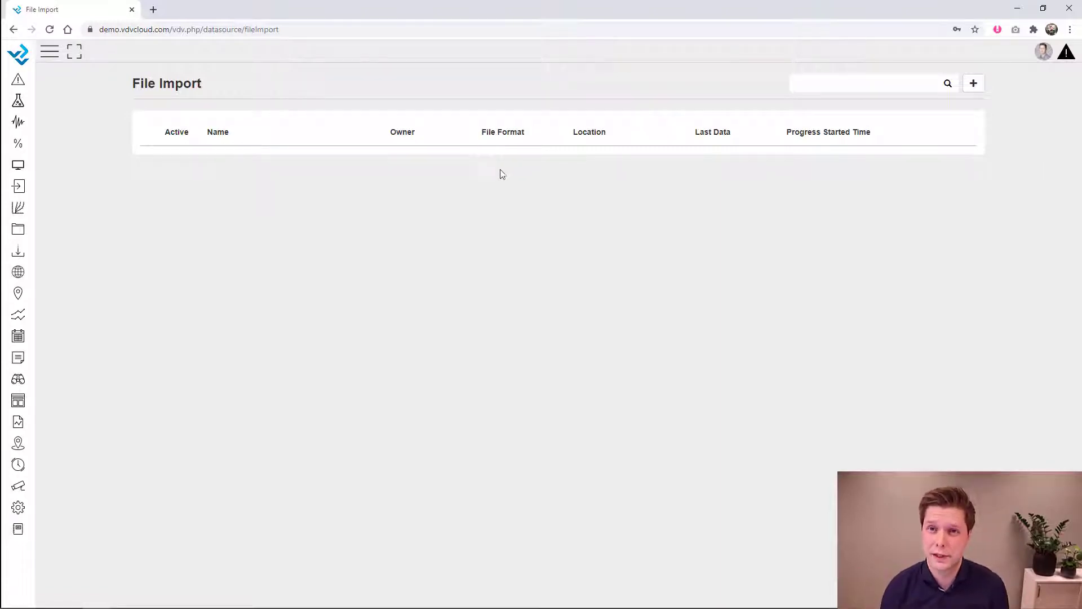
{"action": "left_click", "coordinate": [978, 88]}
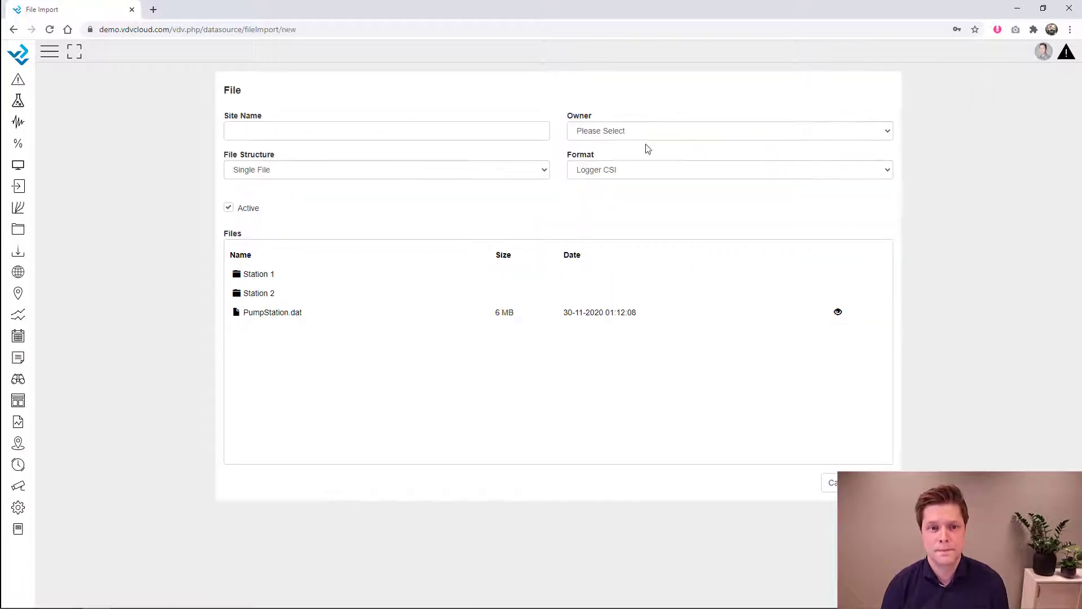
{"action": "left_click", "coordinate": [379, 132]}
{"action": "type", "text": "Pum"}
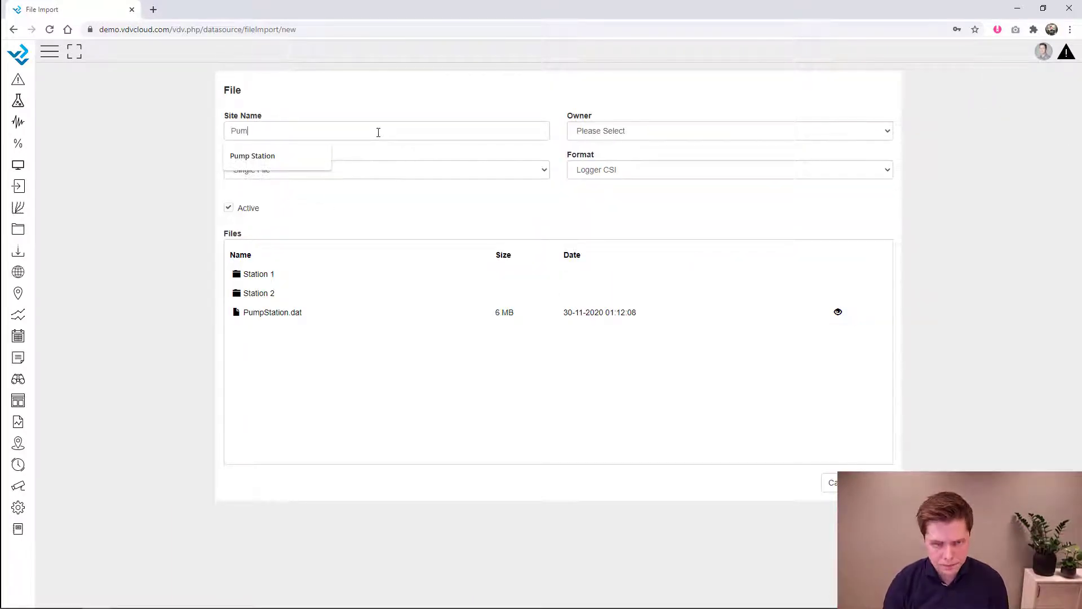
{"action": "type", "text": "p Stat"}
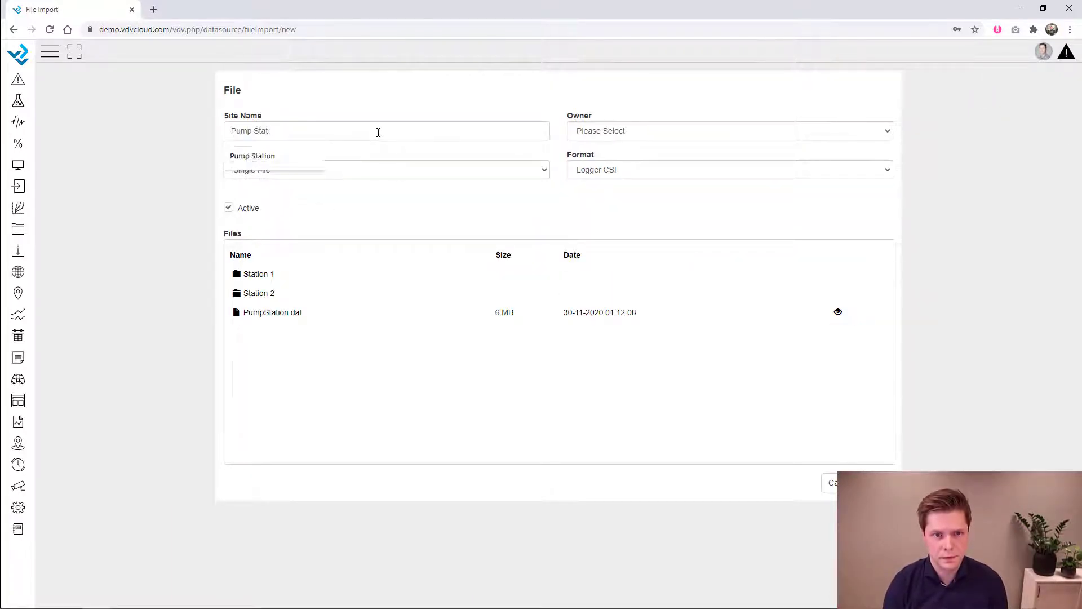
{"action": "type", "text": "uon"}
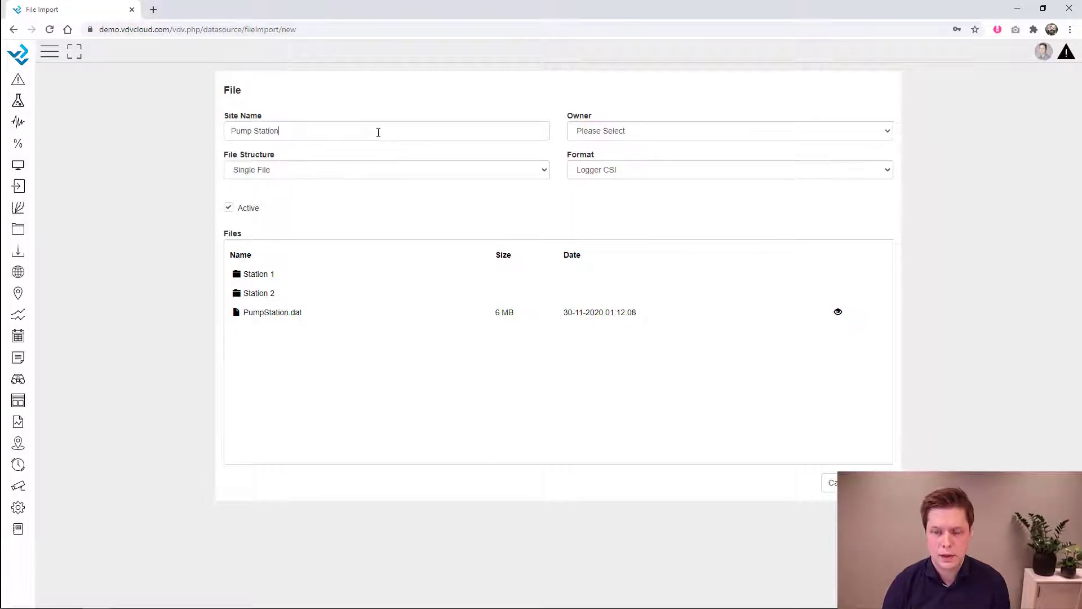
- Assign the import to owner 01 Webinar using the Logger Format (dat) format
{"action": "left_click", "coordinate": [609, 136]}
{"action": "left_click", "coordinate": [605, 167]}
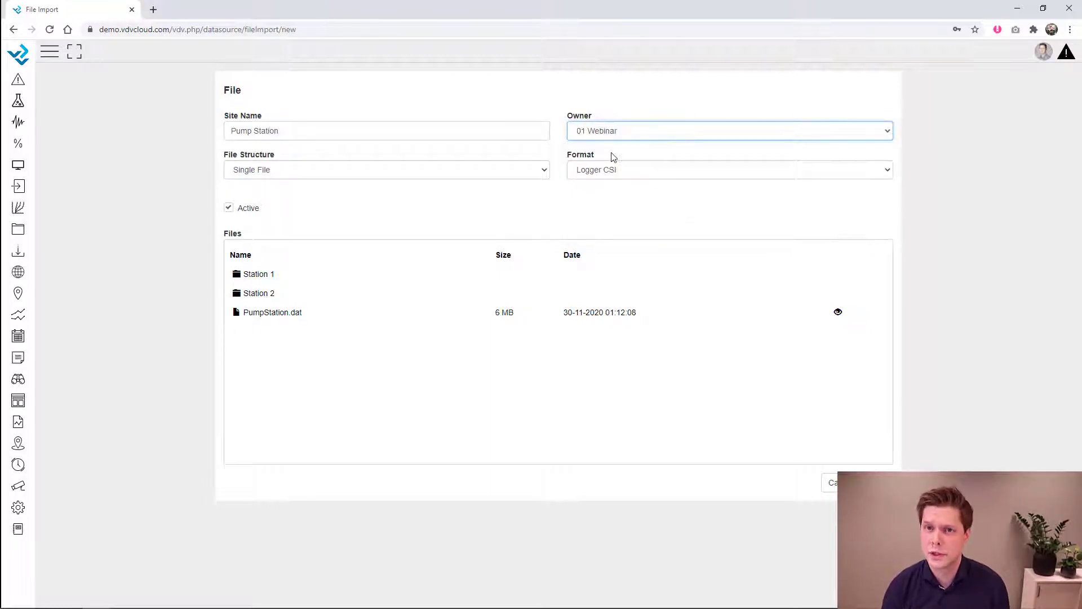
{"action": "left_click", "coordinate": [610, 171]}
{"action": "left_click", "coordinate": [606, 204]}
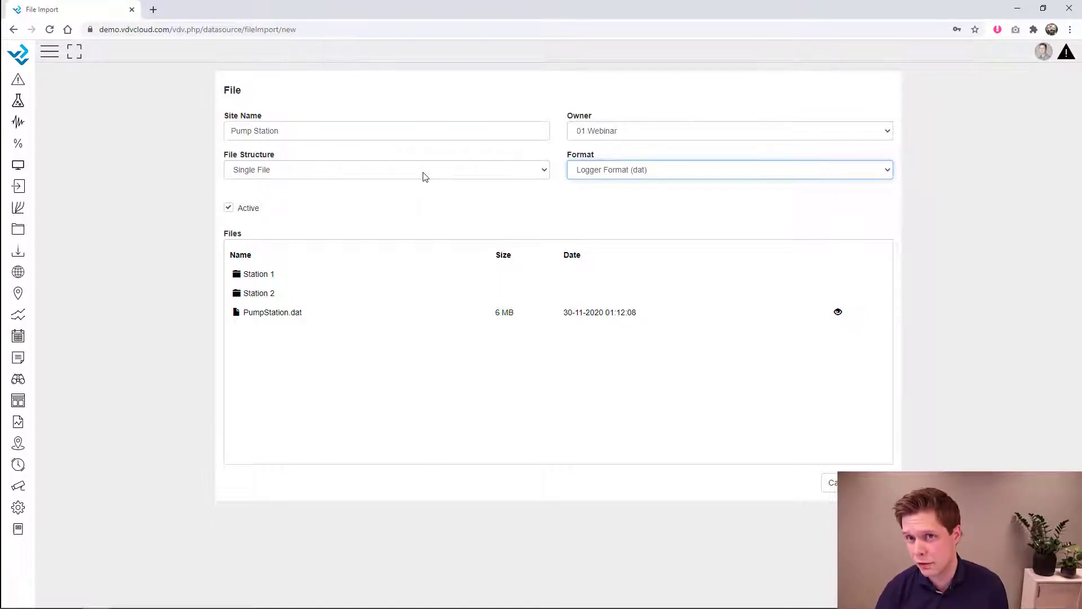
- Set the file structure to Single File and choose PumpStation.dat as the source file
{"action": "left_click", "coordinate": [425, 177]}
{"action": "left_click", "coordinate": [428, 208]}
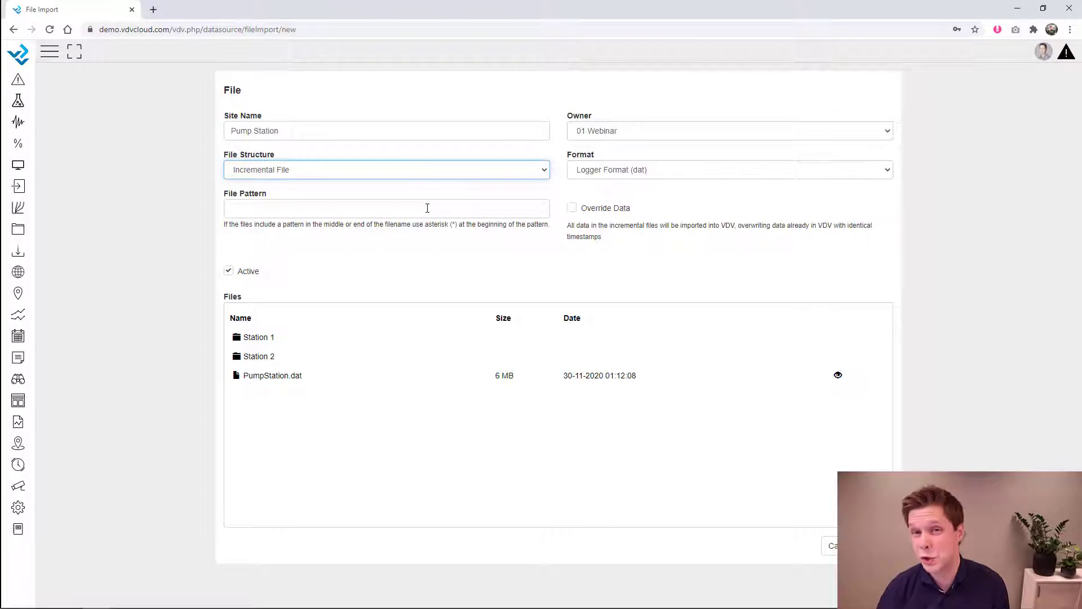
{"action": "left_click", "coordinate": [387, 175]}
{"action": "left_click", "coordinate": [379, 185]}
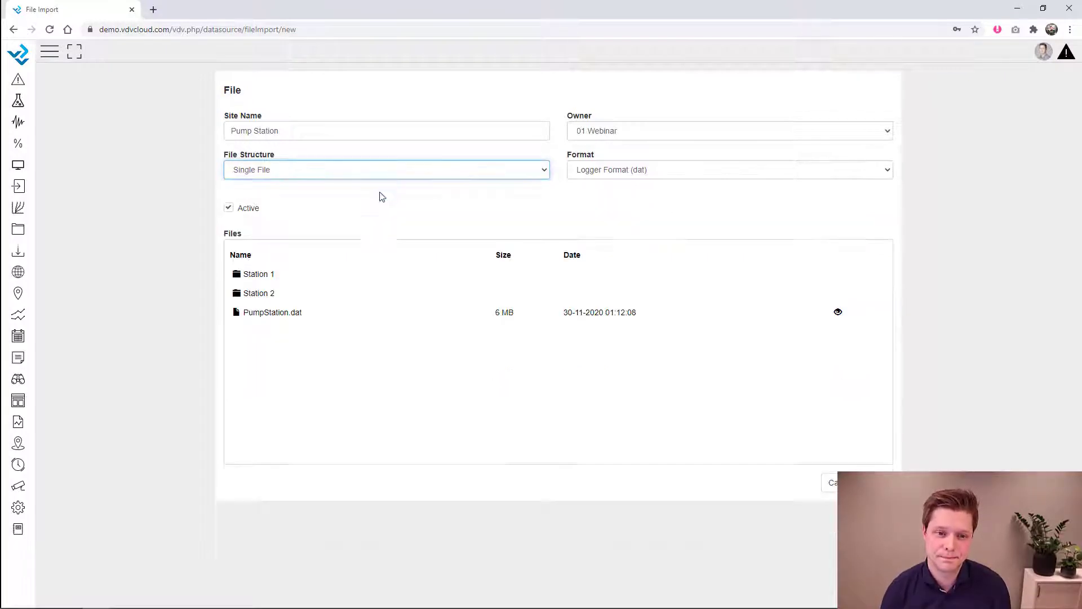
{"action": "left_click", "coordinate": [307, 320]}
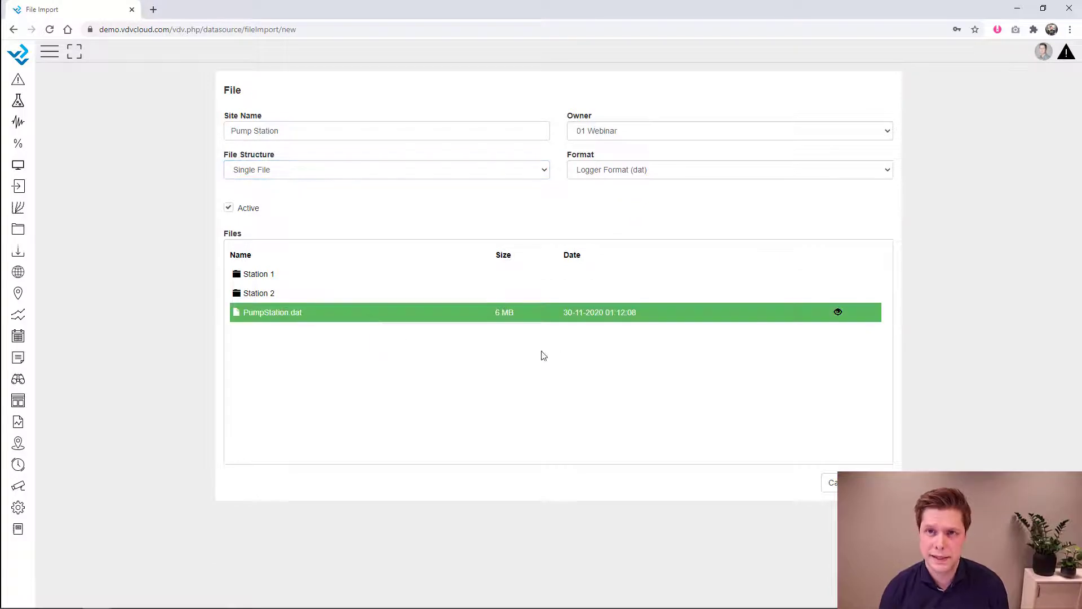
- Preview PumpStation.dat's raw contents, then accept the parsing and move to variable setup
{"action": "left_click", "coordinate": [838, 313]}
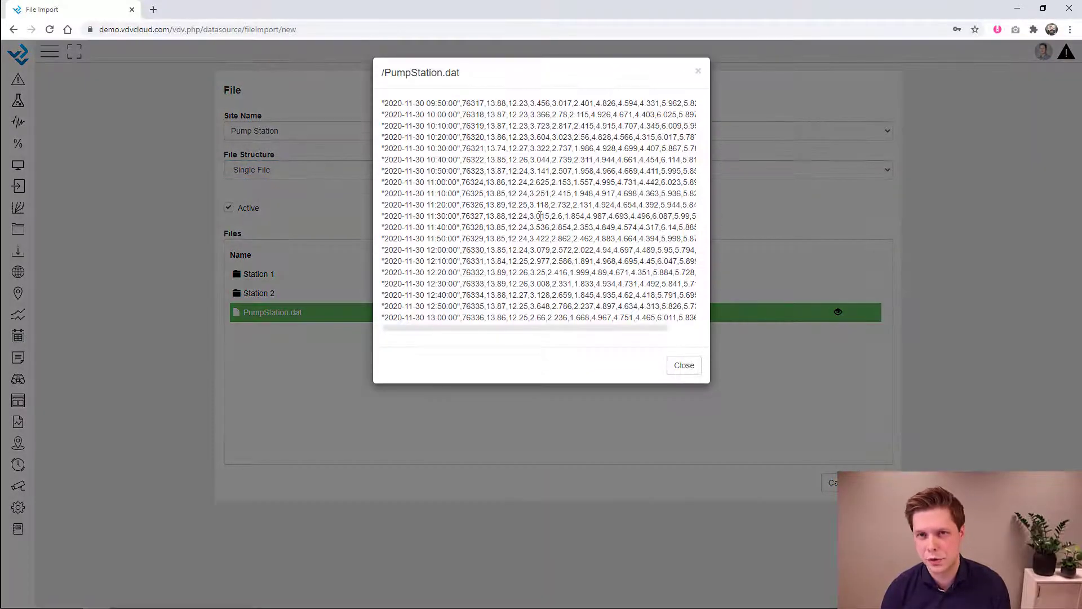
{"action": "left_click", "coordinate": [698, 71]}
{"action": "left_click", "coordinate": [876, 483]}
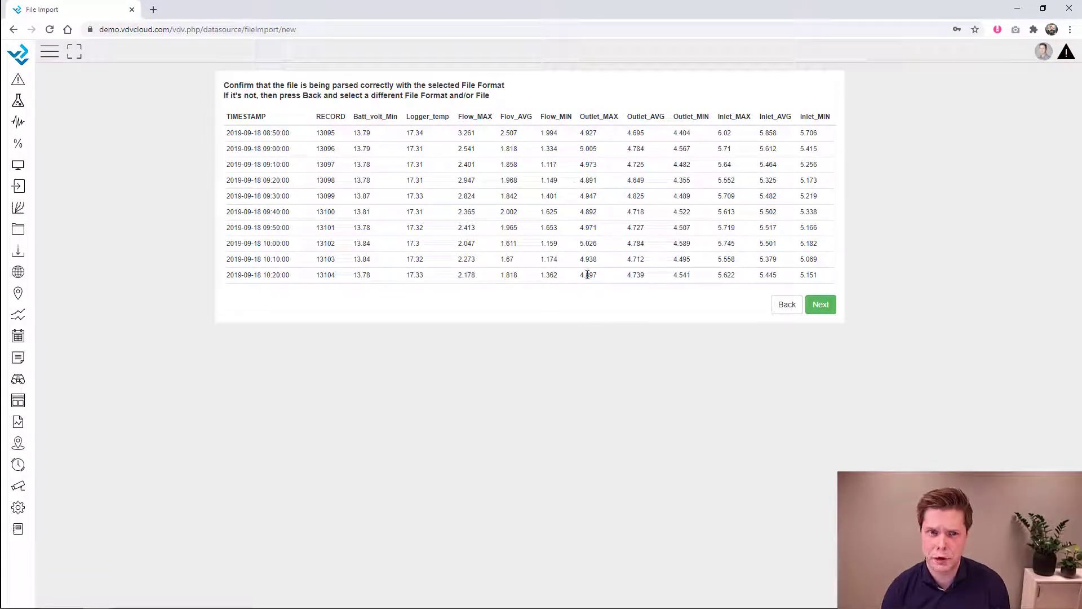
{"action": "left_click", "coordinate": [821, 304]}
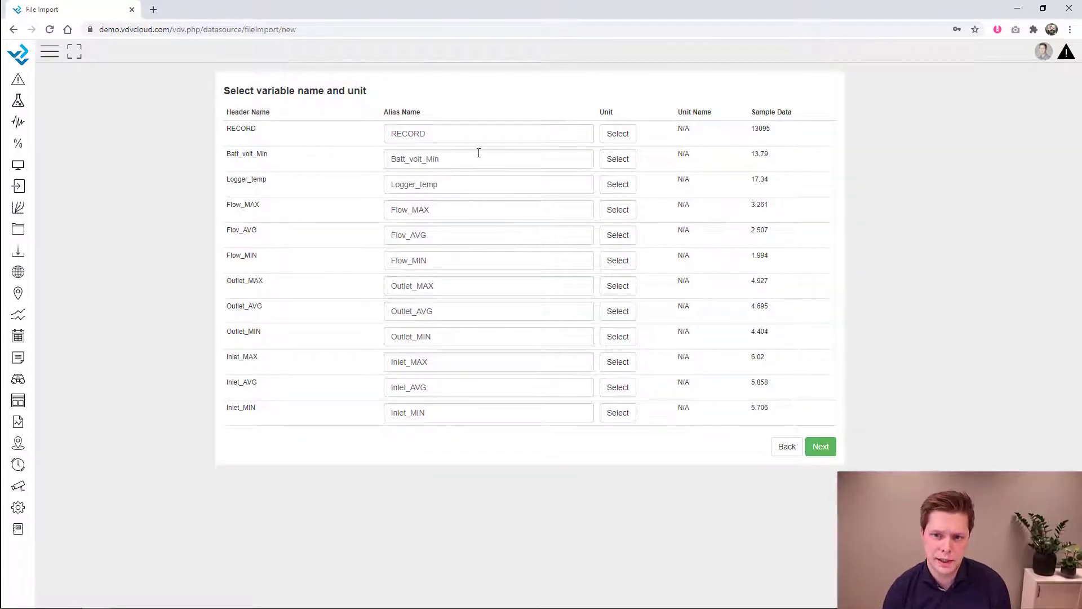
- Give Batt_volt_Min the unit V and Logger_temp °C, then continue to the Confirm step
{"action": "left_click", "coordinate": [628, 162]}
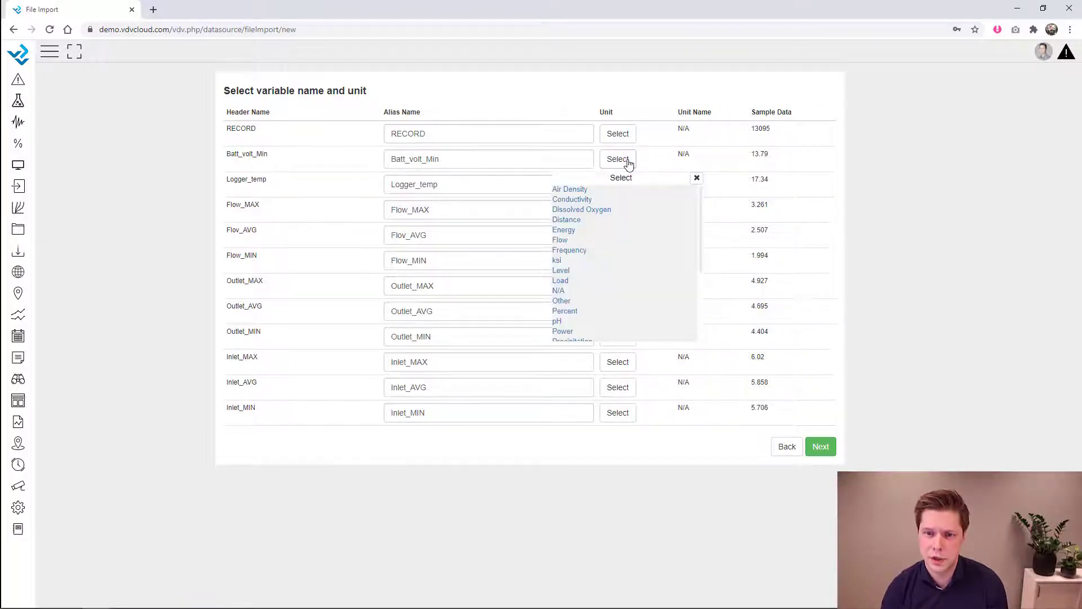
{"action": "left_click", "coordinate": [562, 302]}
{"action": "scroll", "coordinate": [565, 298], "scroll_direction": "down", "scroll_amount": 3}
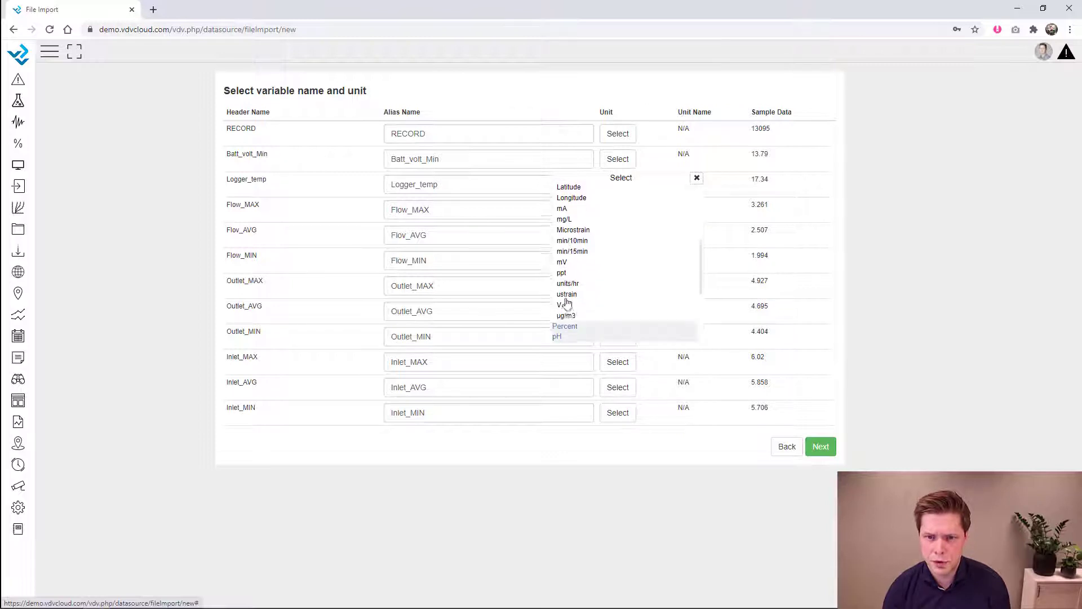
{"action": "left_click", "coordinate": [564, 307]}
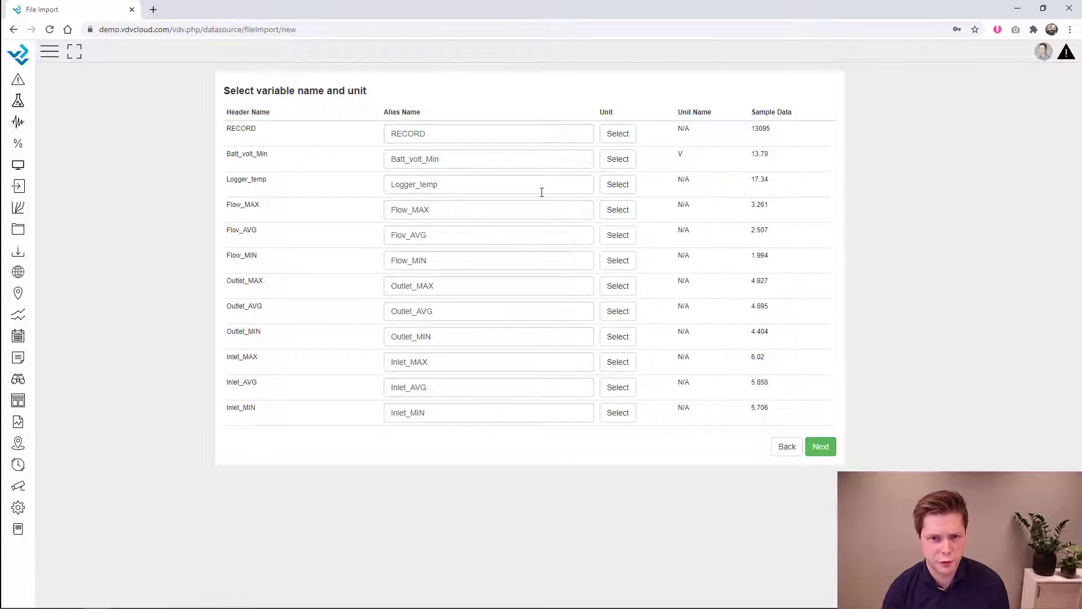
{"action": "left_click", "coordinate": [618, 184]}
{"action": "scroll", "coordinate": [604, 296], "scroll_direction": "down", "scroll_amount": 3}
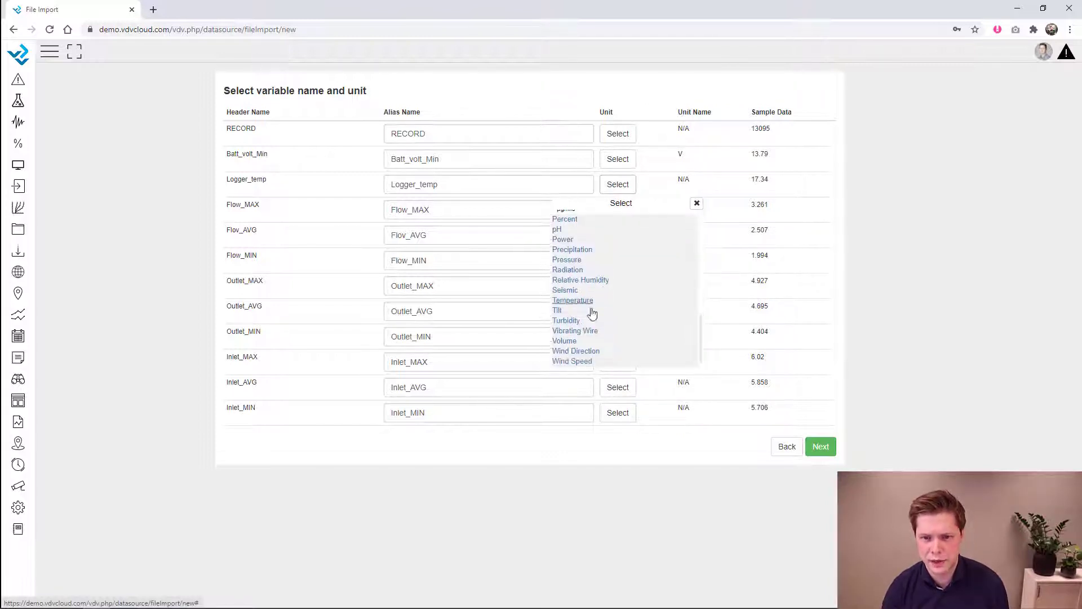
{"action": "left_click", "coordinate": [569, 301]}
{"action": "left_click", "coordinate": [564, 291]}
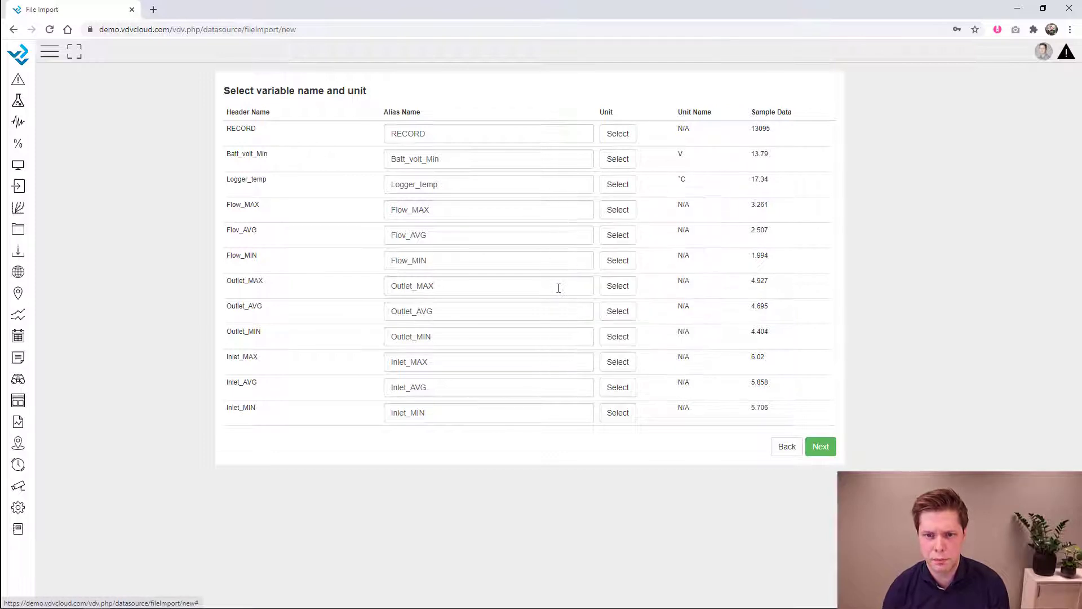
{"action": "left_click", "coordinate": [818, 447]}
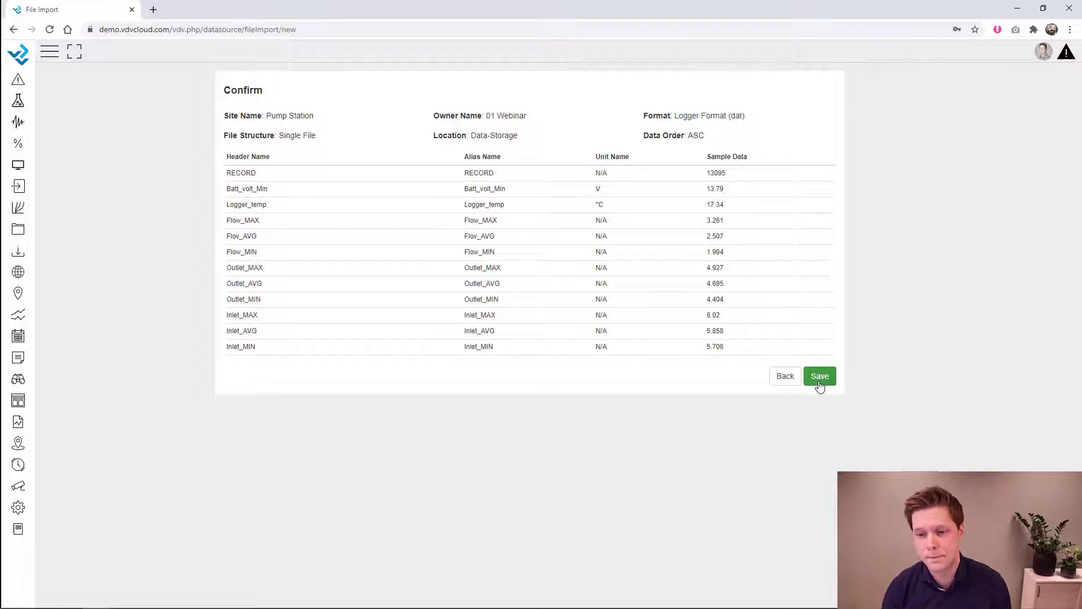
- Save the Pump Station file import from the Confirm page
{"action": "left_click", "coordinate": [820, 376]}
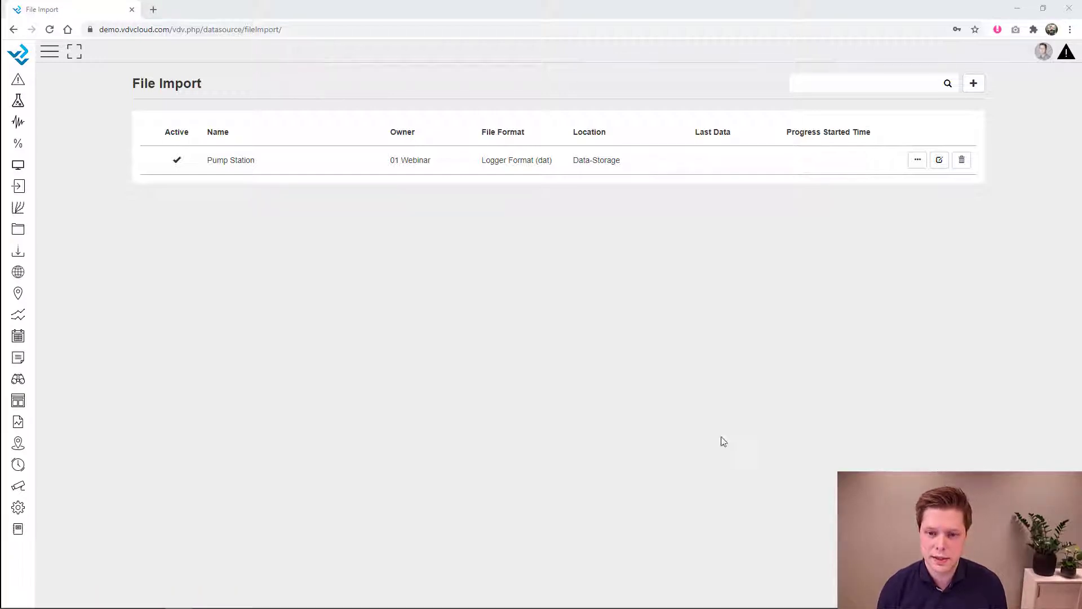
- Go to Contact Setup and open a new contact form
{"action": "left_click", "coordinate": [19, 507]}
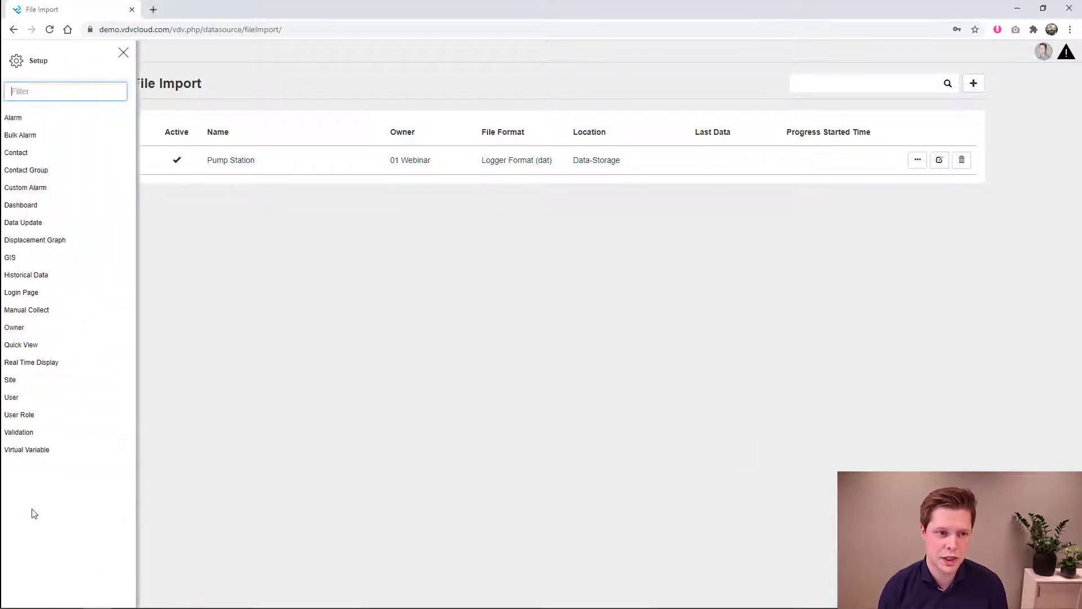
{"action": "left_click", "coordinate": [41, 155]}
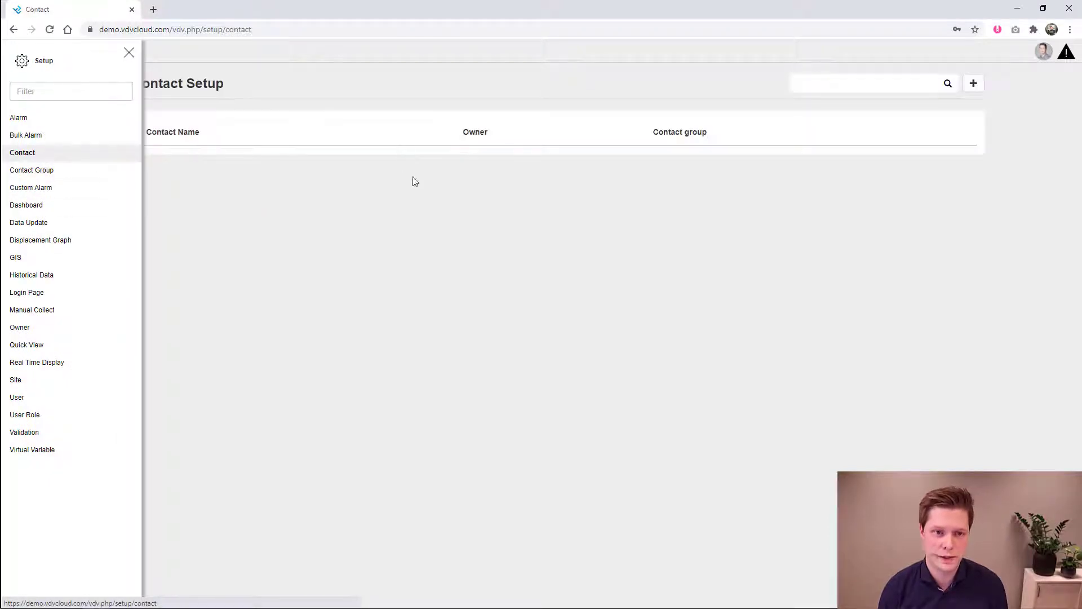
{"action": "left_click", "coordinate": [403, 177]}
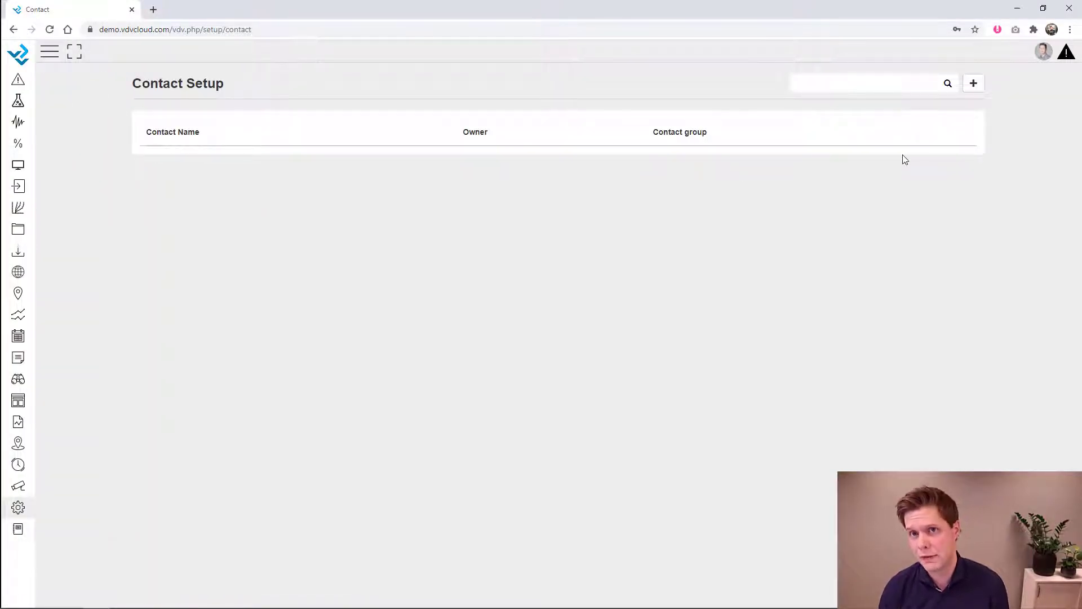
{"action": "left_click", "coordinate": [974, 83]}
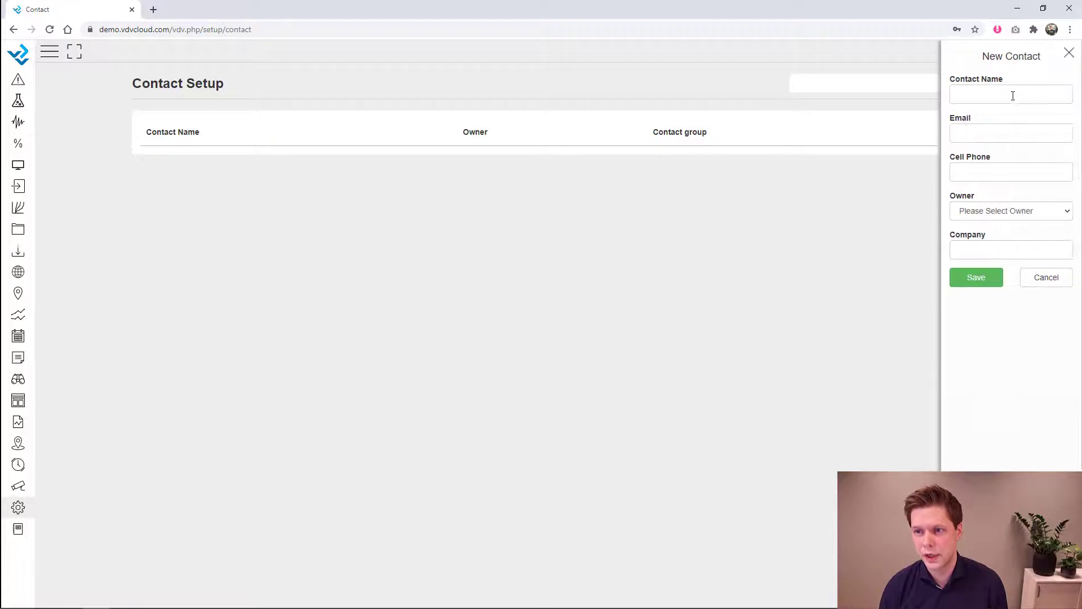
- Enter the contact's name and the support e-mail address
{"action": "left_click", "coordinate": [1014, 95]}
{"action": "type", "text": "Andres"}
{"action": "key", "text": "Tab"}
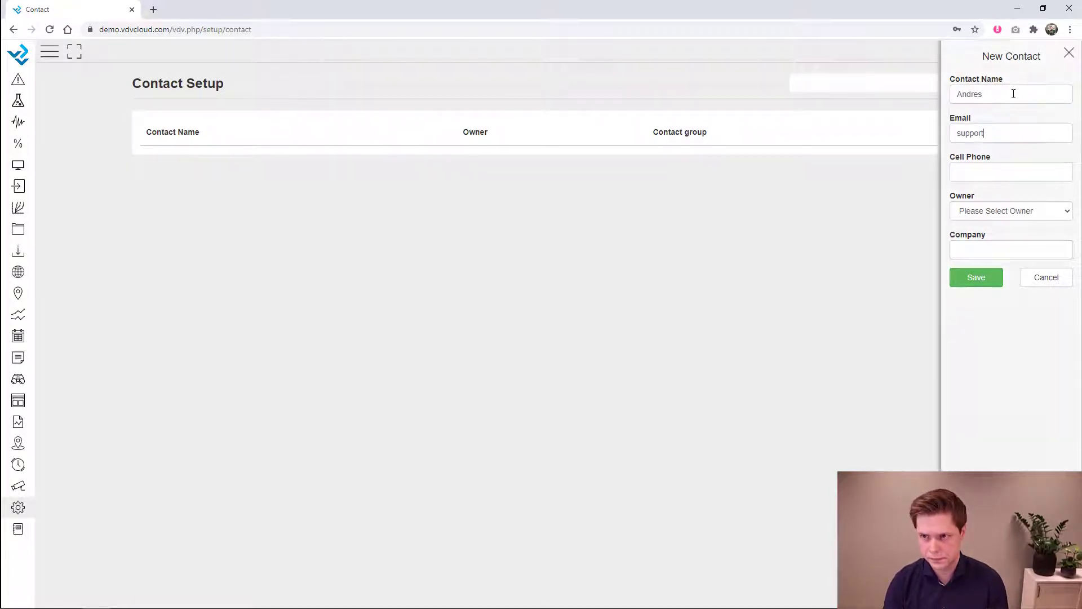
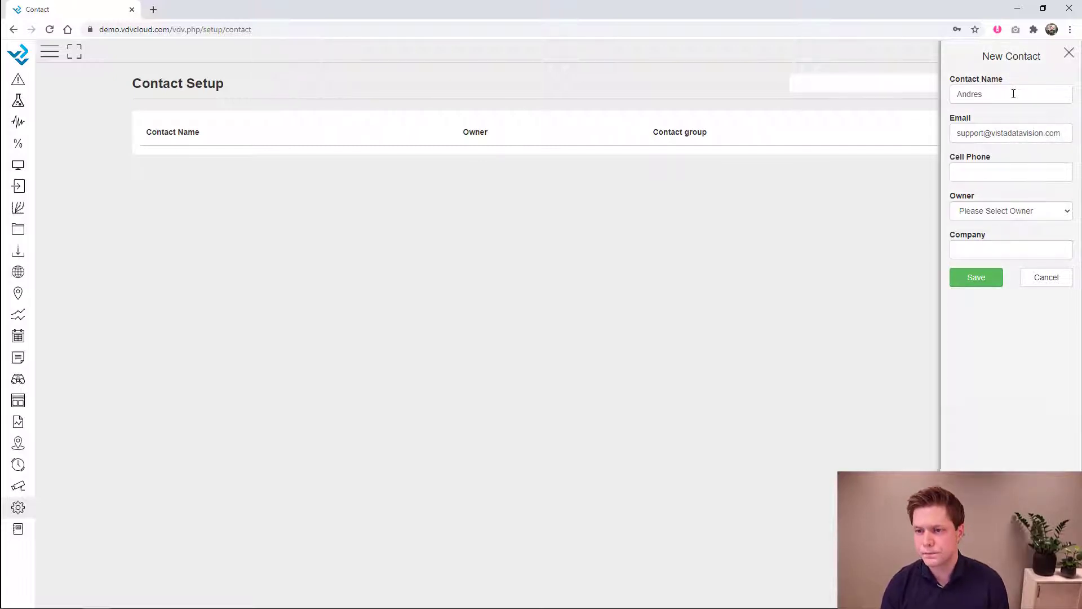
- Set owner 01 Webinar and company VDV, then save the contact
{"action": "left_click", "coordinate": [1003, 212]}
{"action": "left_click", "coordinate": [987, 246]}
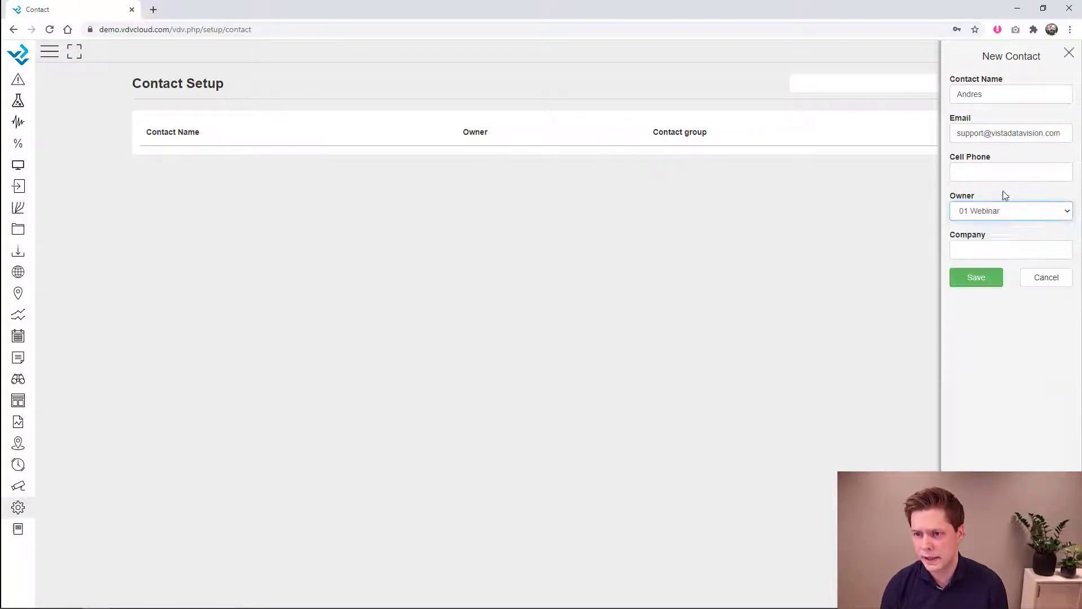
{"action": "left_click", "coordinate": [976, 246]}
{"action": "type", "text": "VD"}
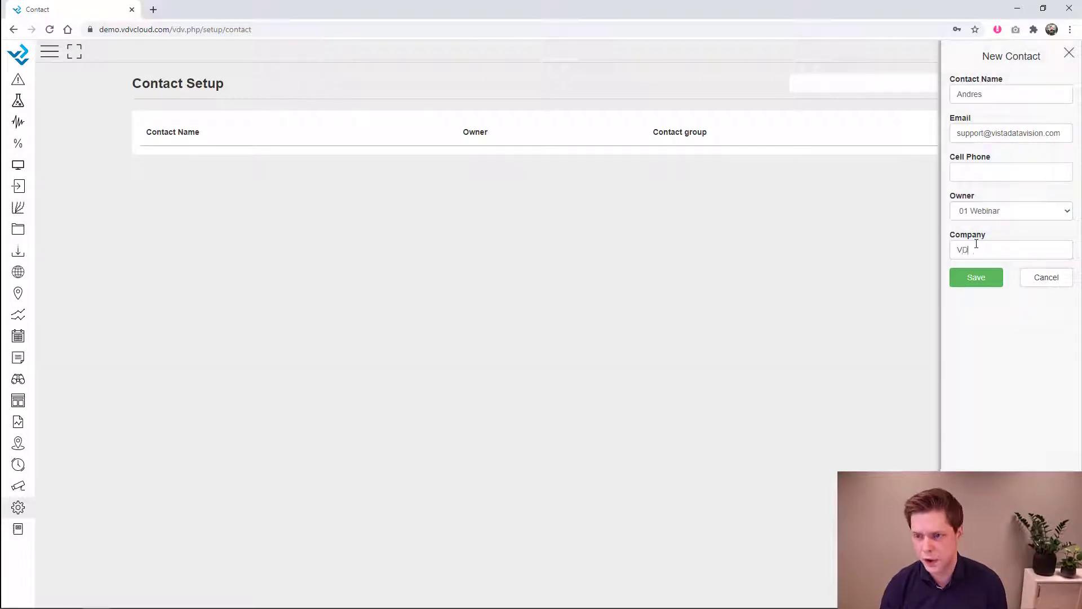
{"action": "type", "text": "V"}
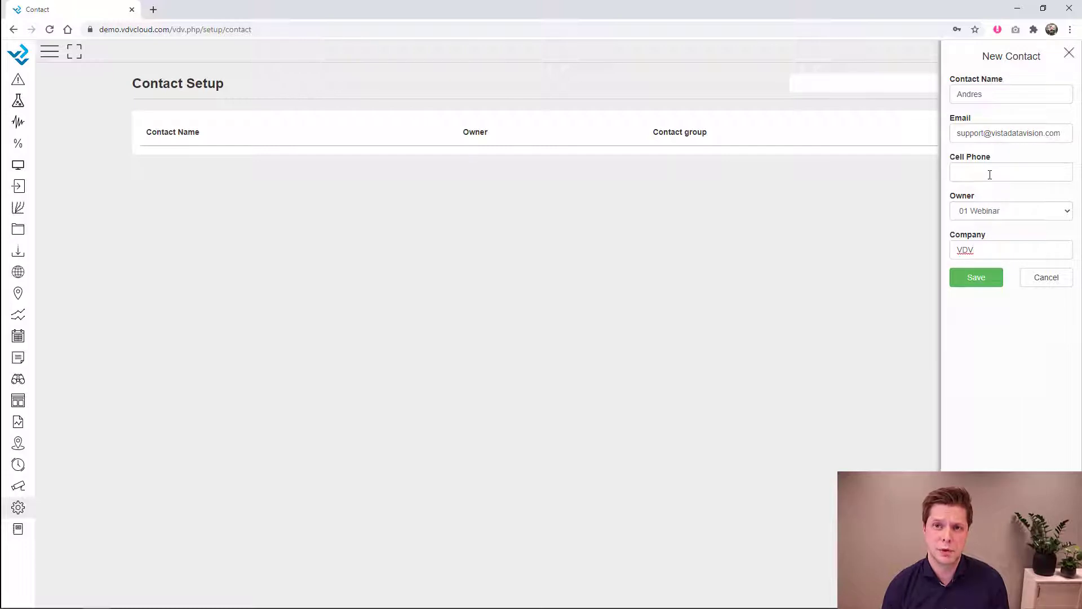
{"action": "left_click", "coordinate": [990, 175]}
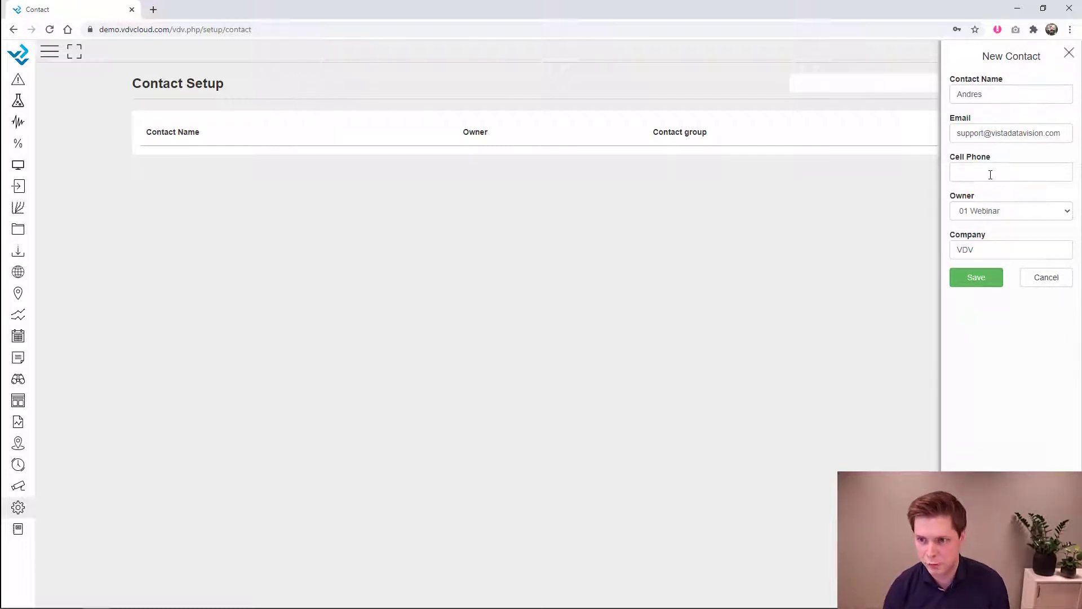
{"action": "left_click", "coordinate": [976, 279]}
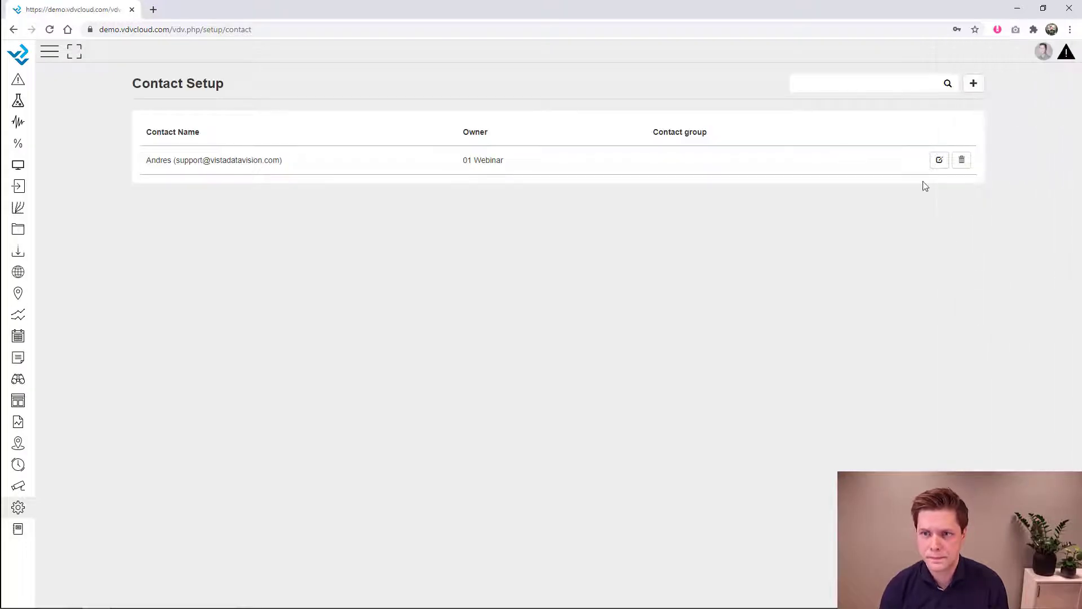
- Add a second contact with name and e-mail, owner 01 Webinar and company Client
{"action": "left_click", "coordinate": [974, 84]}
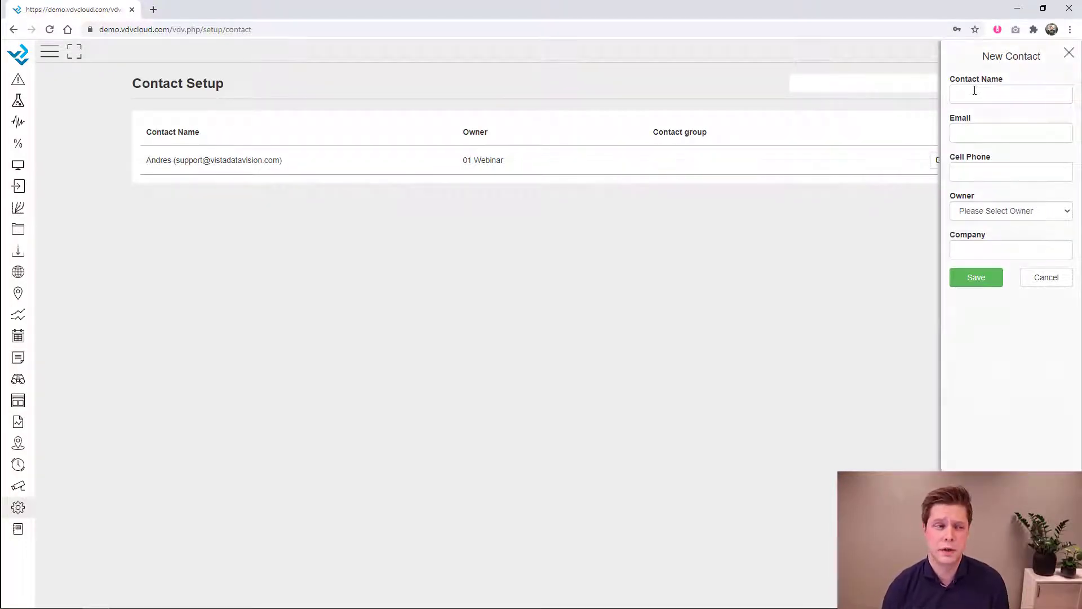
{"action": "left_click", "coordinate": [974, 92]}
{"action": "type", "text": "john@client.com"}
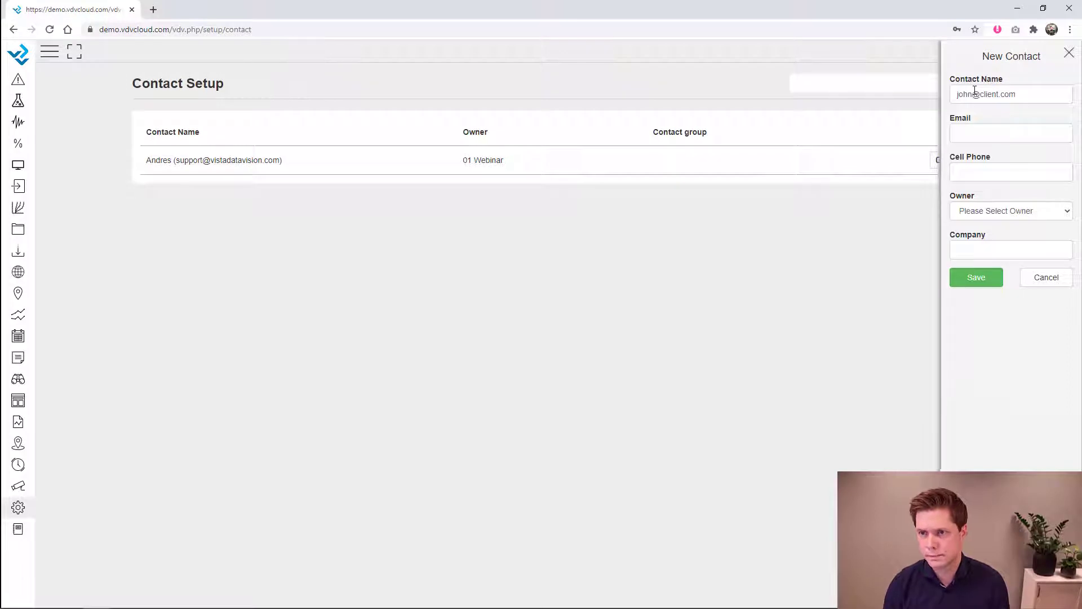
{"action": "left_click_drag", "start_coordinate": [1022, 95], "coordinate": [947, 93]}
{"action": "key", "text": "ctrl+x"}
{"action": "left_click", "coordinate": [979, 129]}
{"action": "key", "text": "ctrl+v"}
{"action": "left_click", "coordinate": [979, 92]}
{"action": "type", "text": "John"}
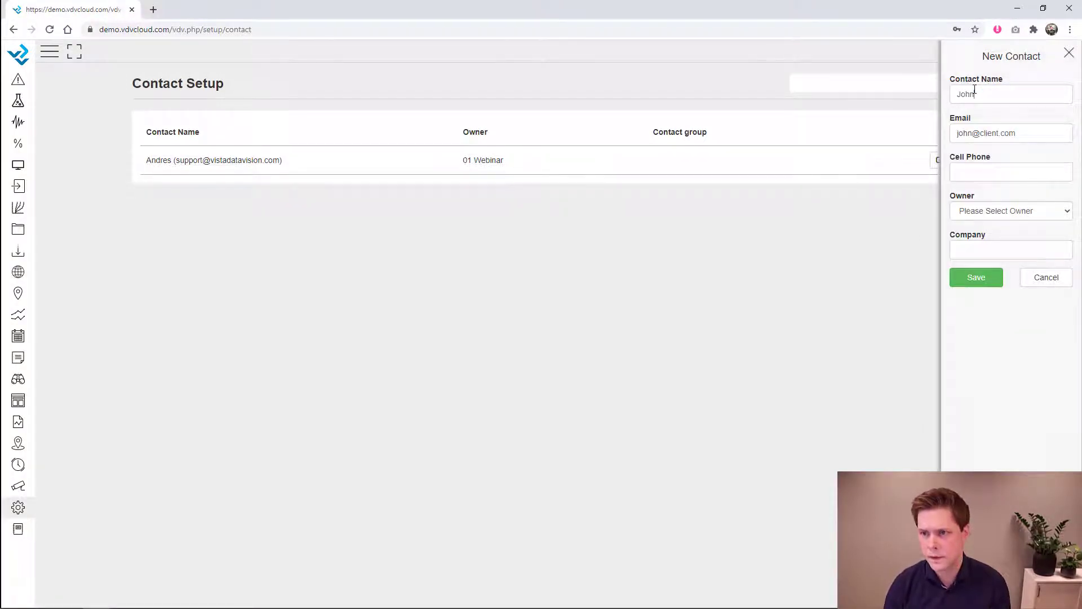
{"action": "left_click", "coordinate": [981, 212]}
{"action": "left_click", "coordinate": [976, 247]}
{"action": "left_click", "coordinate": [977, 248]}
{"action": "type", "text": "Client"}
{"action": "left_click", "coordinate": [978, 277]}
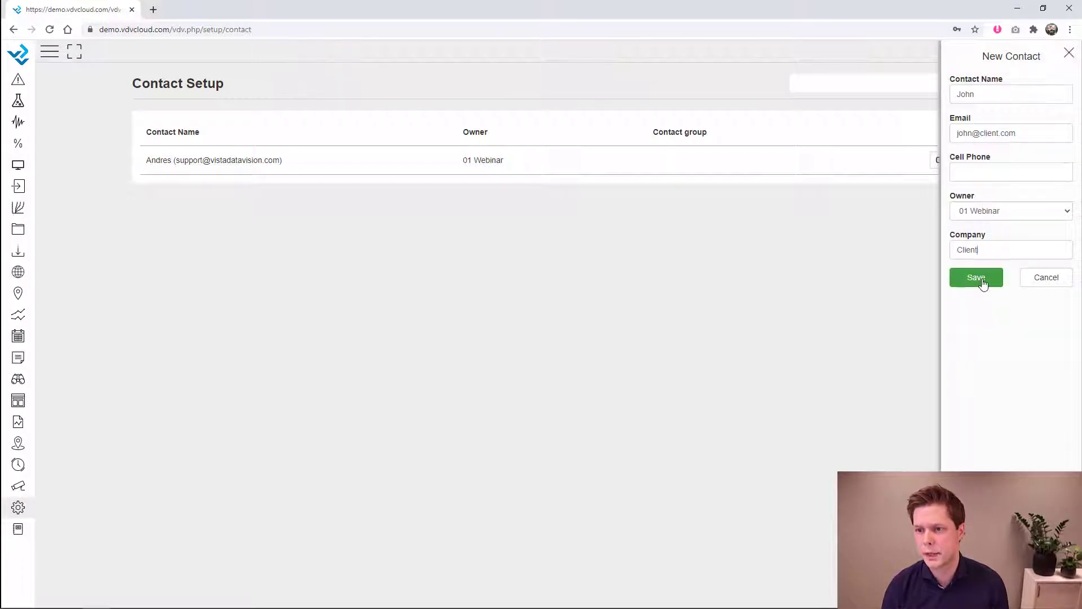
- Save a third contact, also owned by 01 Webinar at company Client, with its e-mail address
{"action": "left_click", "coordinate": [975, 84]}
{"action": "left_click", "coordinate": [997, 94]}
{"action": "type", "text": "Maria"}
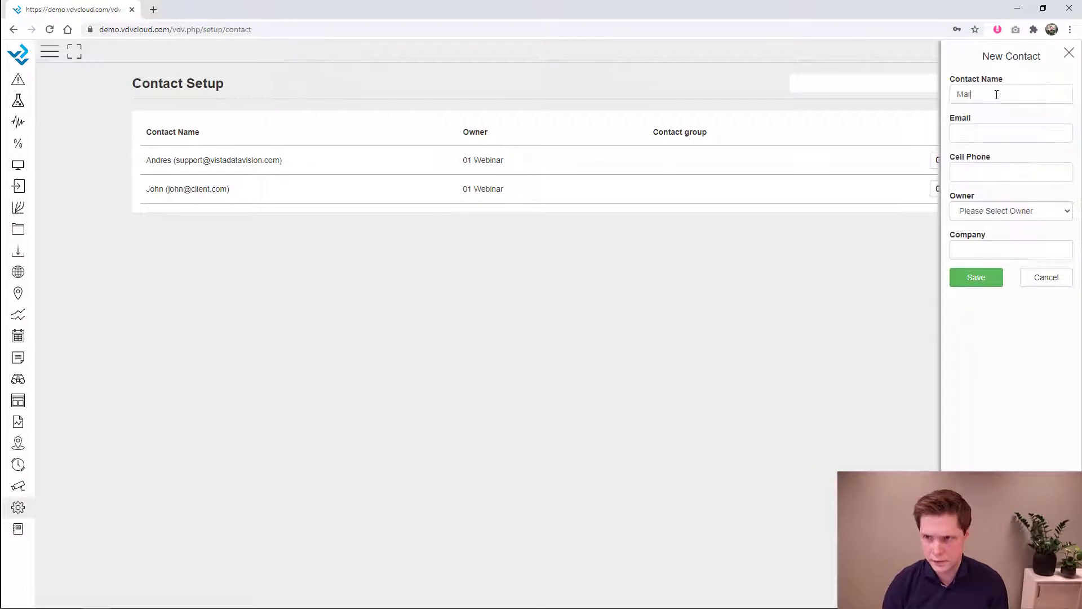
{"action": "key", "text": "Tab"}
{"action": "type", "text": "am"}
{"action": "key", "text": "BackSpace"}
{"action": "key", "text": "BackSpace"}
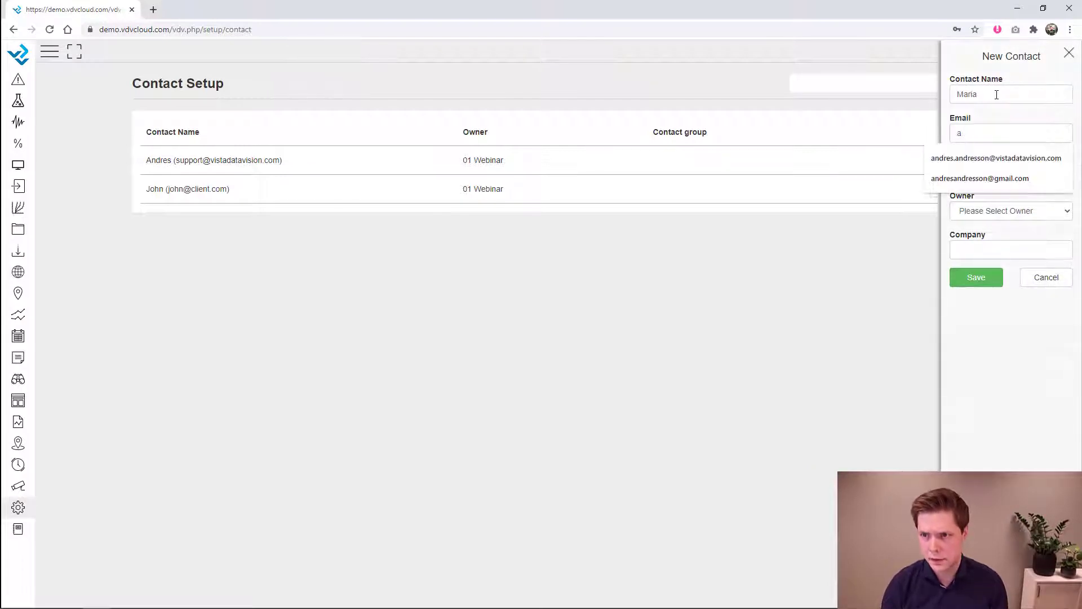
{"action": "type", "text": "maria@"}
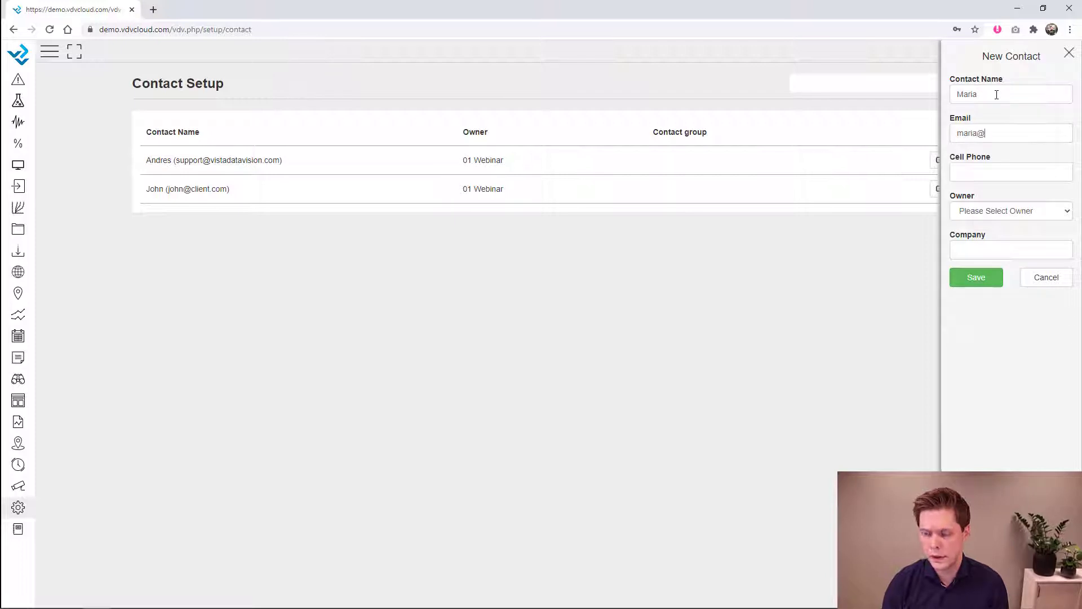
{"action": "type", "text": "client.com"}
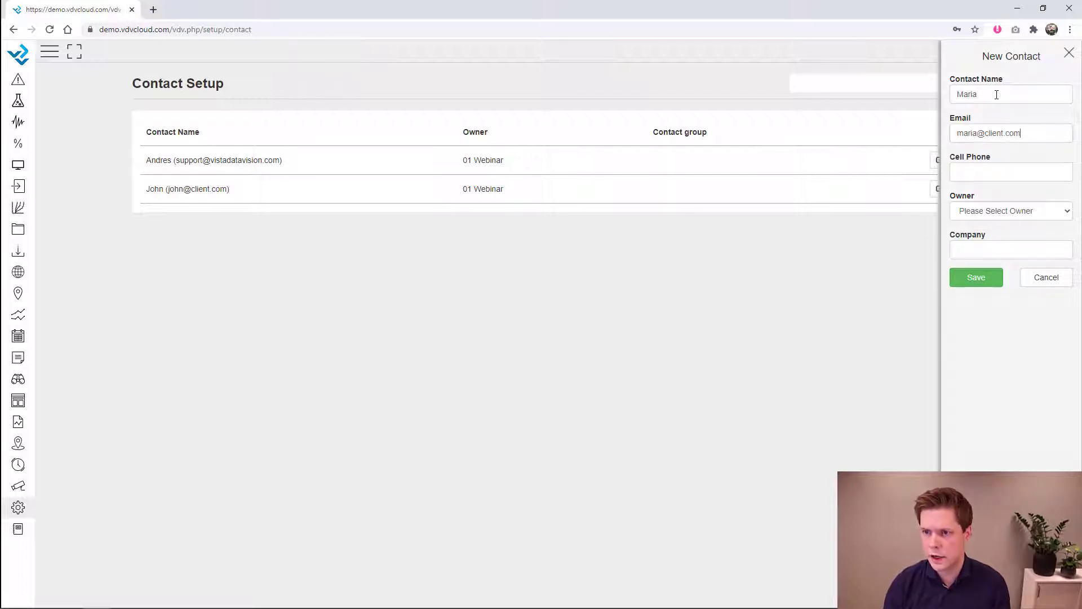
{"action": "left_click", "coordinate": [990, 213]}
{"action": "left_click", "coordinate": [991, 248]}
{"action": "left_click", "coordinate": [982, 242]}
{"action": "type", "text": "Client"}
{"action": "left_click", "coordinate": [987, 279]}
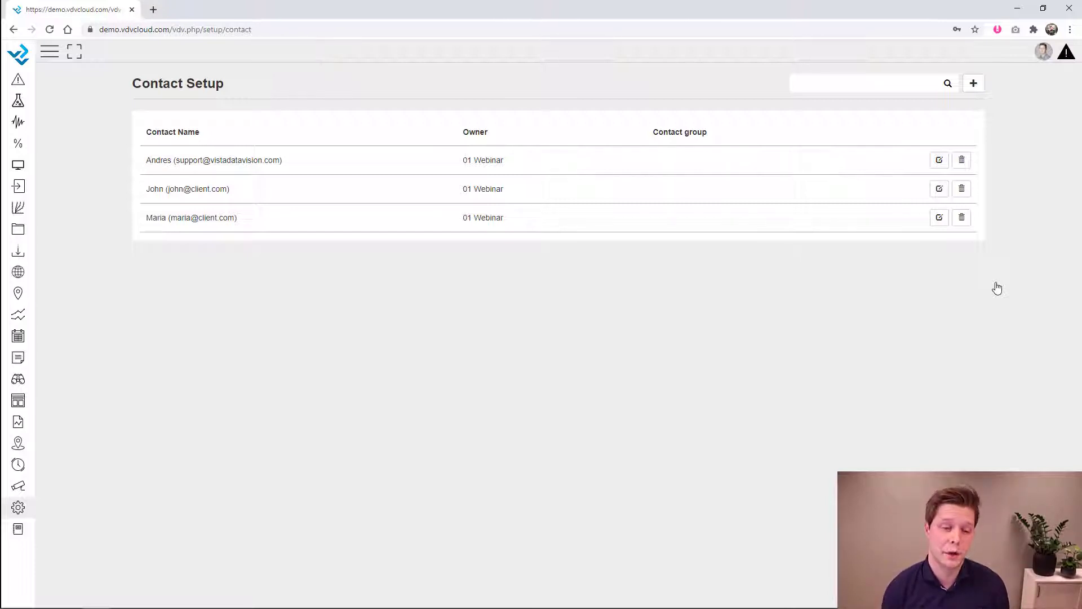
{"action": "left_click", "coordinate": [18, 509]}
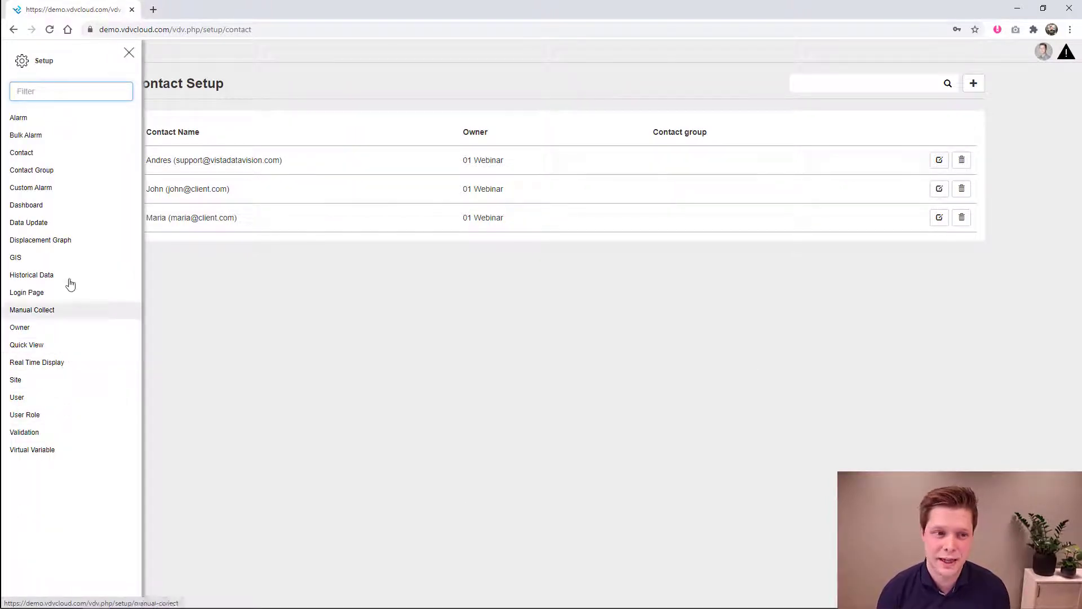
- Create the Maintenance contact group owned by 01 Webinar
{"action": "left_click", "coordinate": [55, 174]}
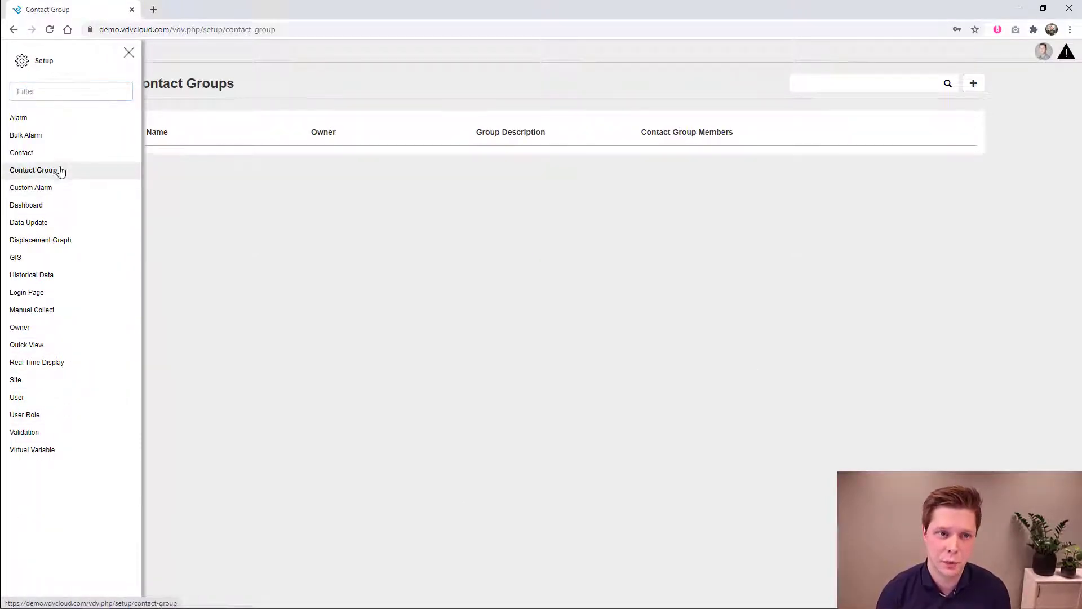
{"action": "left_click", "coordinate": [129, 54]}
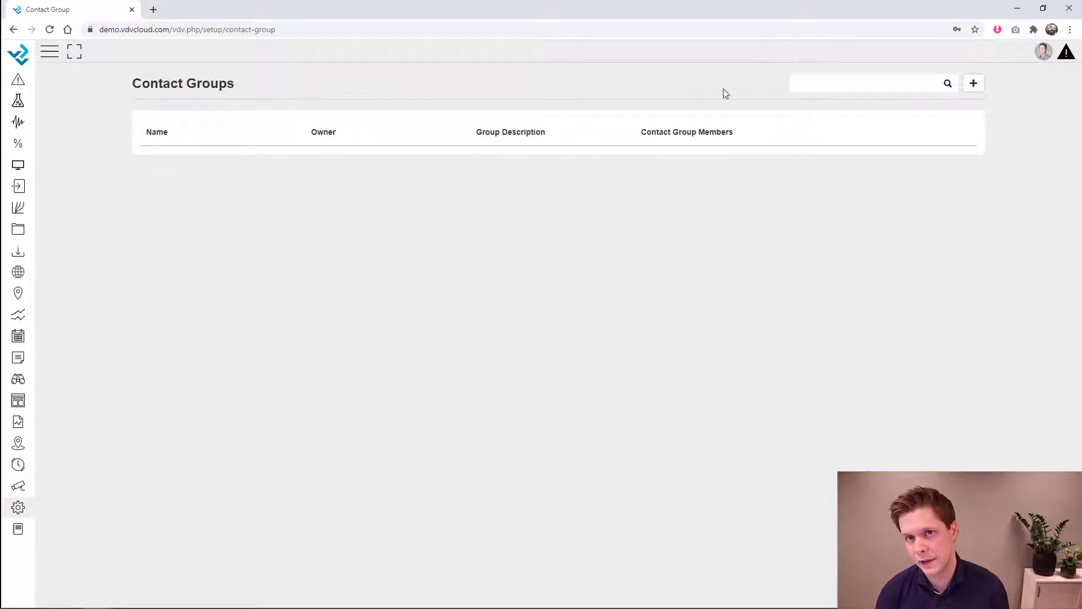
{"action": "left_click", "coordinate": [974, 83]}
{"action": "left_click", "coordinate": [453, 106]}
{"action": "type", "text": "Maintenance"}
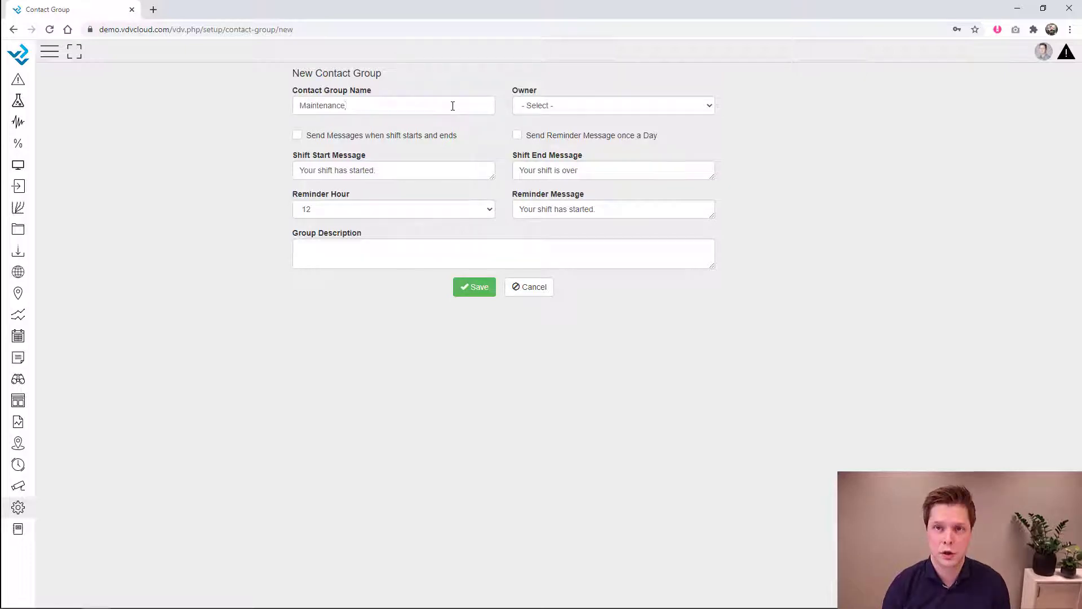
{"action": "left_click", "coordinate": [542, 110]}
{"action": "left_click", "coordinate": [541, 141]}
{"action": "left_click", "coordinate": [474, 289]}
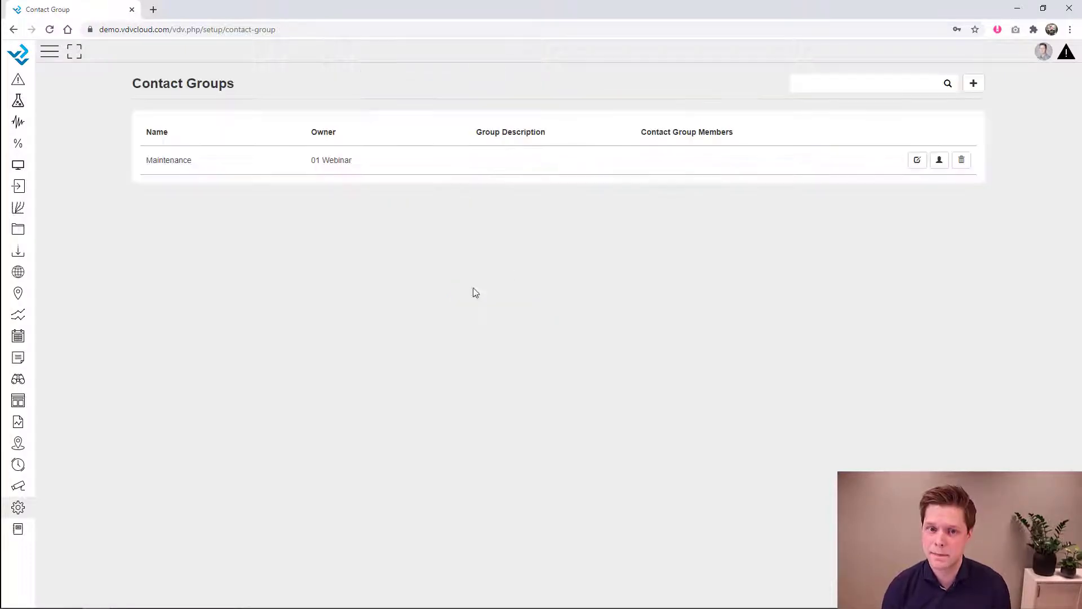
- Create the Client contact group, also owned by 01 Webinar
{"action": "left_click", "coordinate": [974, 84]}
{"action": "left_click", "coordinate": [477, 104]}
{"action": "type", "text": "Client"}
{"action": "left_click", "coordinate": [577, 106]}
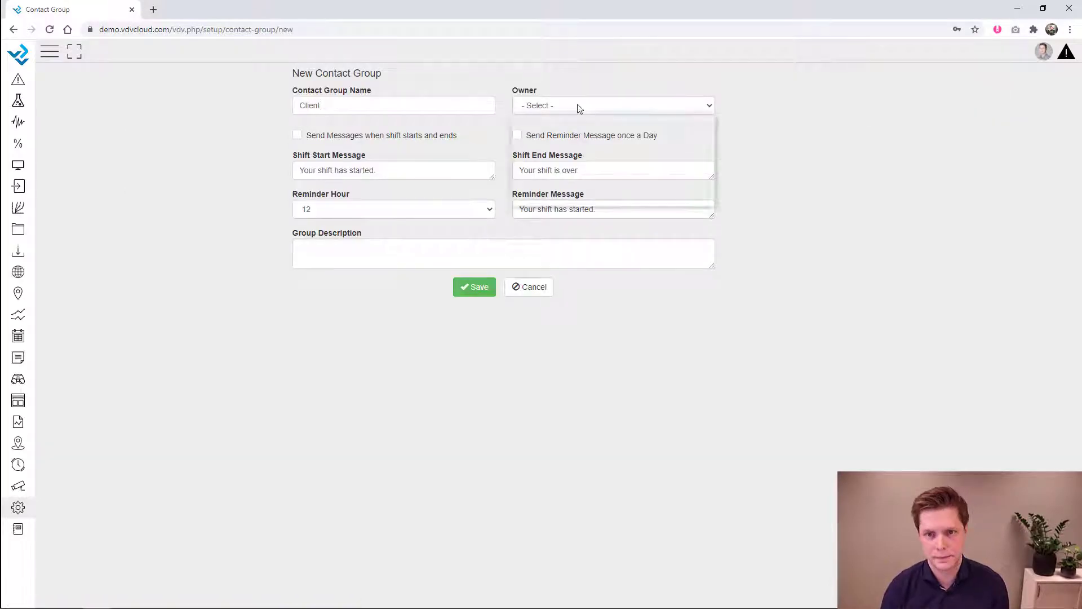
{"action": "left_click", "coordinate": [550, 141]}
{"action": "left_click", "coordinate": [458, 286]}
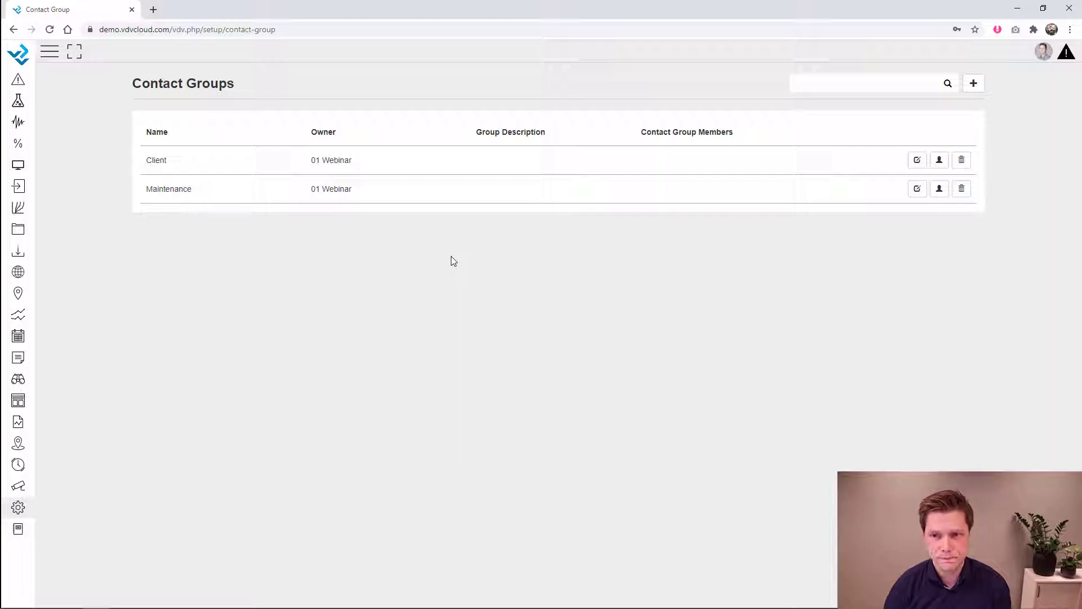
- Move two contacts into the Client group's member list
{"action": "left_click", "coordinate": [940, 161]}
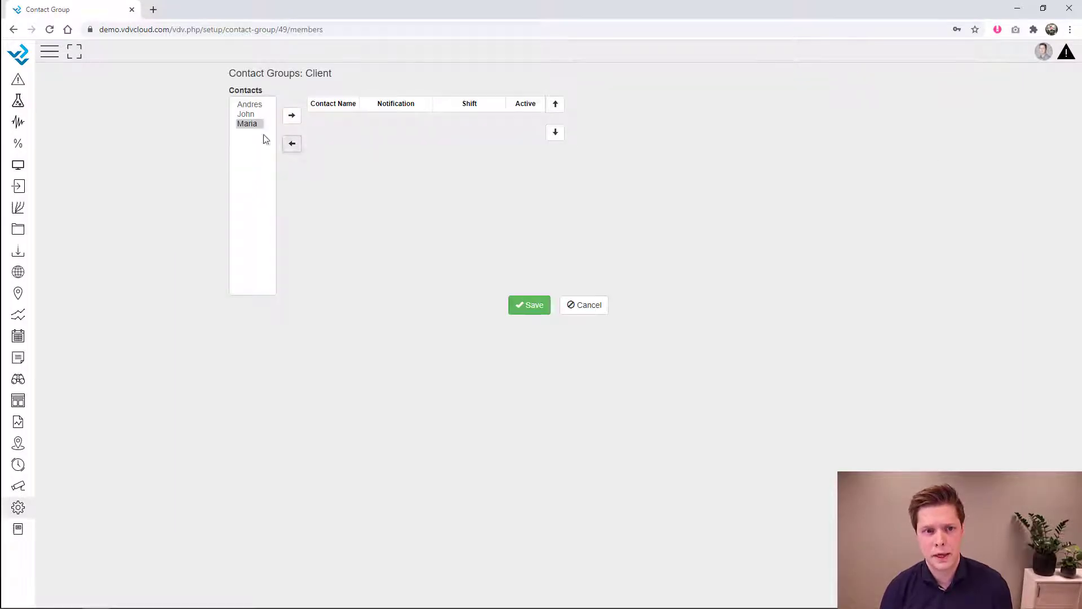
{"action": "left_click", "coordinate": [246, 114]}
{"action": "left_click", "coordinate": [292, 115]}
{"action": "left_click", "coordinate": [247, 123]}
{"action": "left_click", "coordinate": [291, 115]}
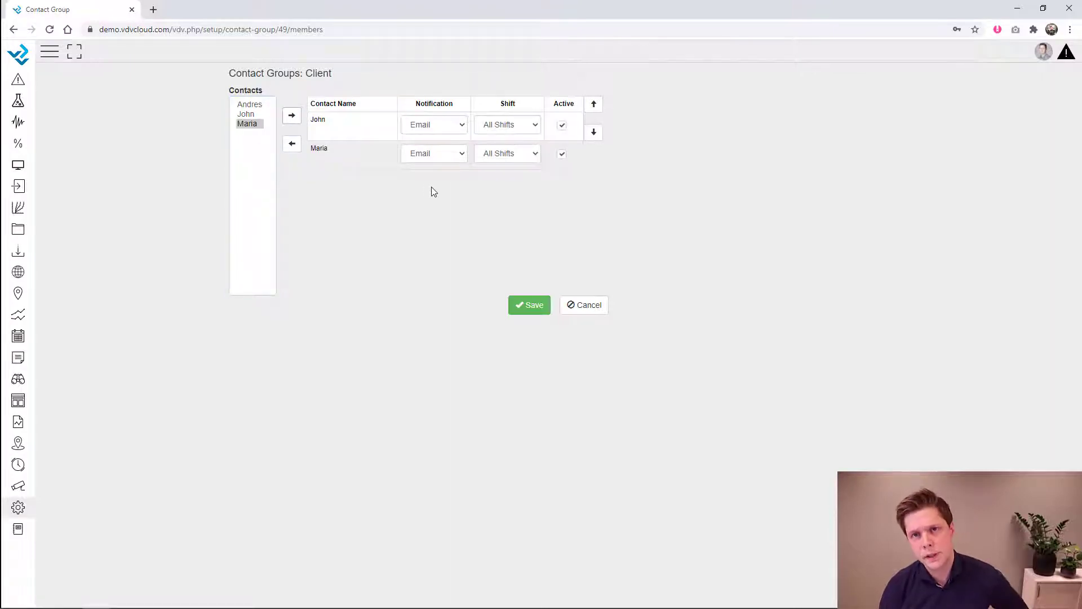
- Set both Client members' notification to Email & Text Message and save
{"action": "double_click", "coordinate": [439, 105]}
{"action": "left_click", "coordinate": [446, 125]}
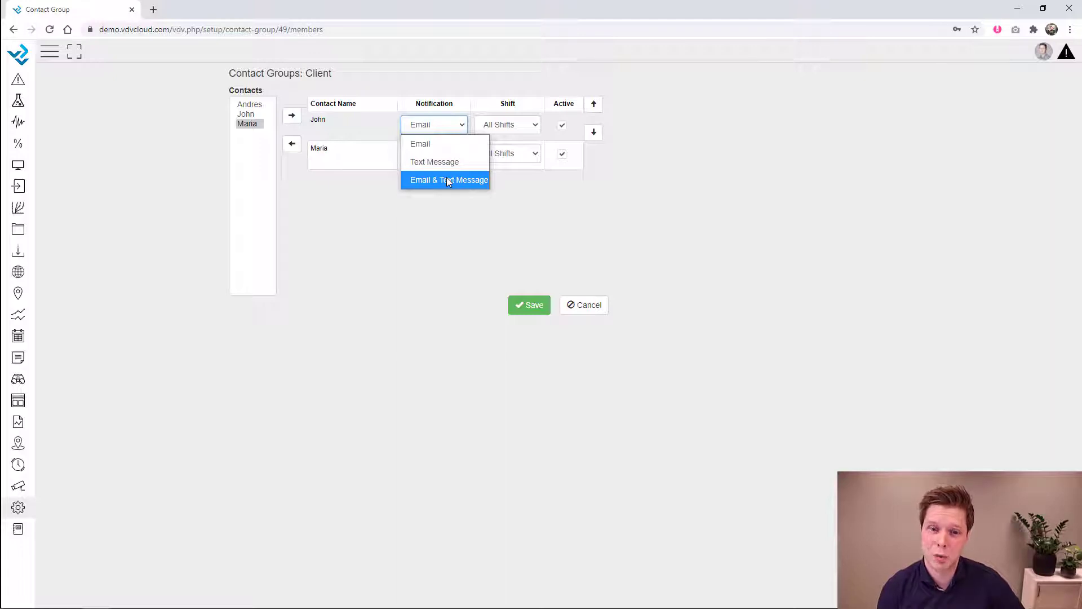
{"action": "left_click", "coordinate": [442, 180]}
{"action": "left_click", "coordinate": [442, 154]}
{"action": "left_click", "coordinate": [439, 208]}
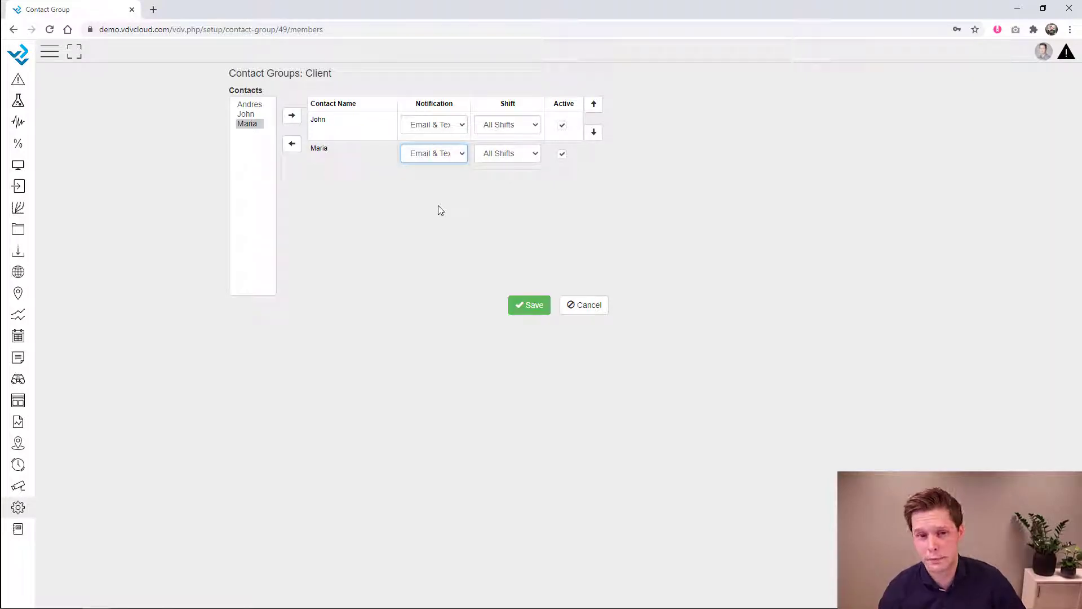
{"action": "left_click", "coordinate": [528, 307]}
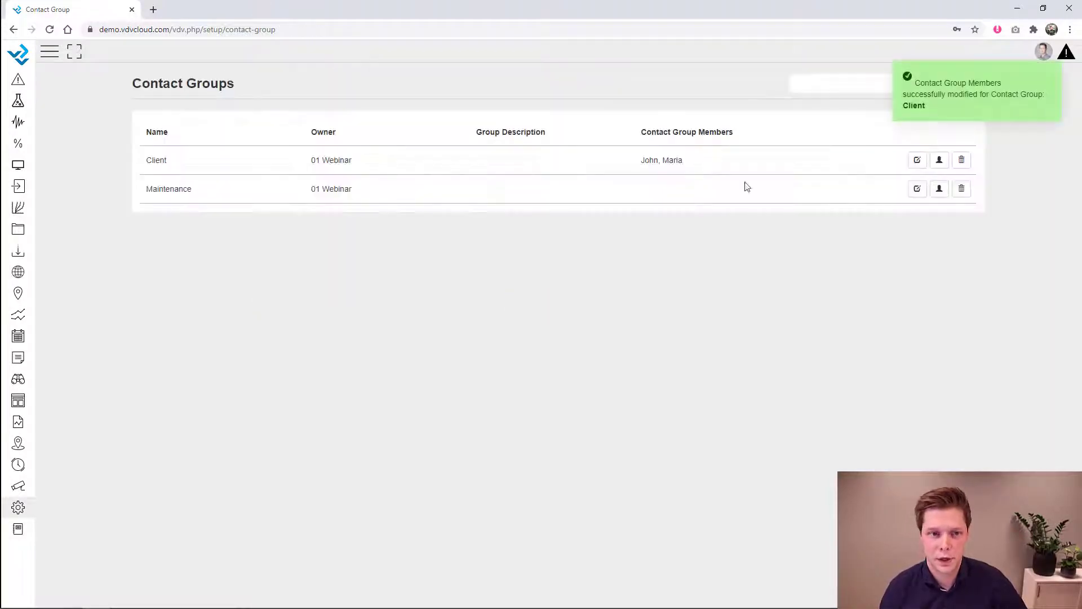
- Add one contact to Maintenance with Email & Text Message notification, save, and dismiss the confirmation
{"action": "left_click", "coordinate": [939, 189]}
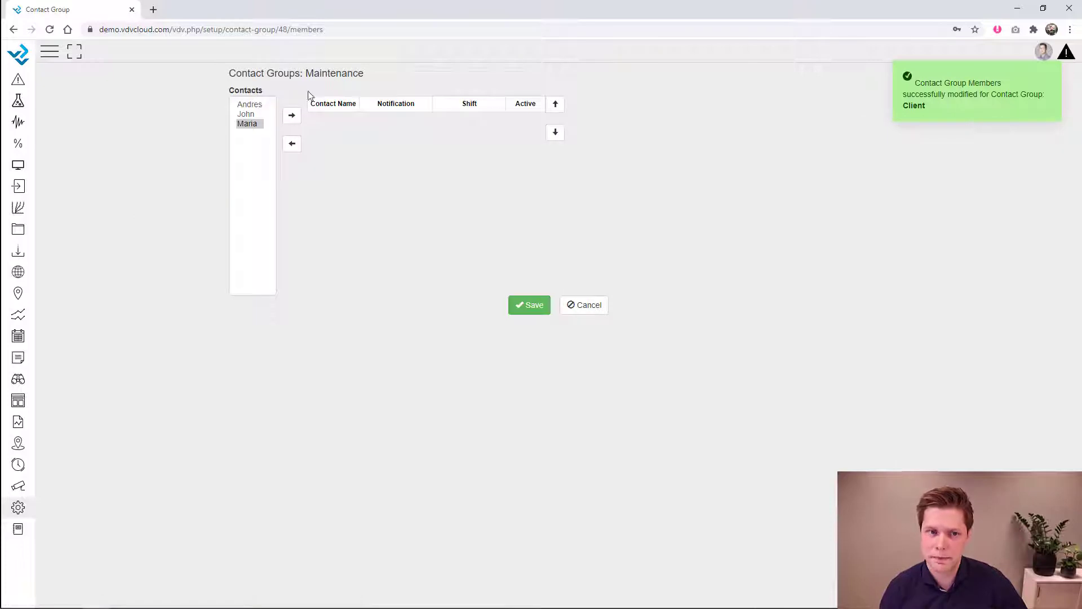
{"action": "left_click", "coordinate": [260, 105]}
{"action": "left_click", "coordinate": [292, 116]}
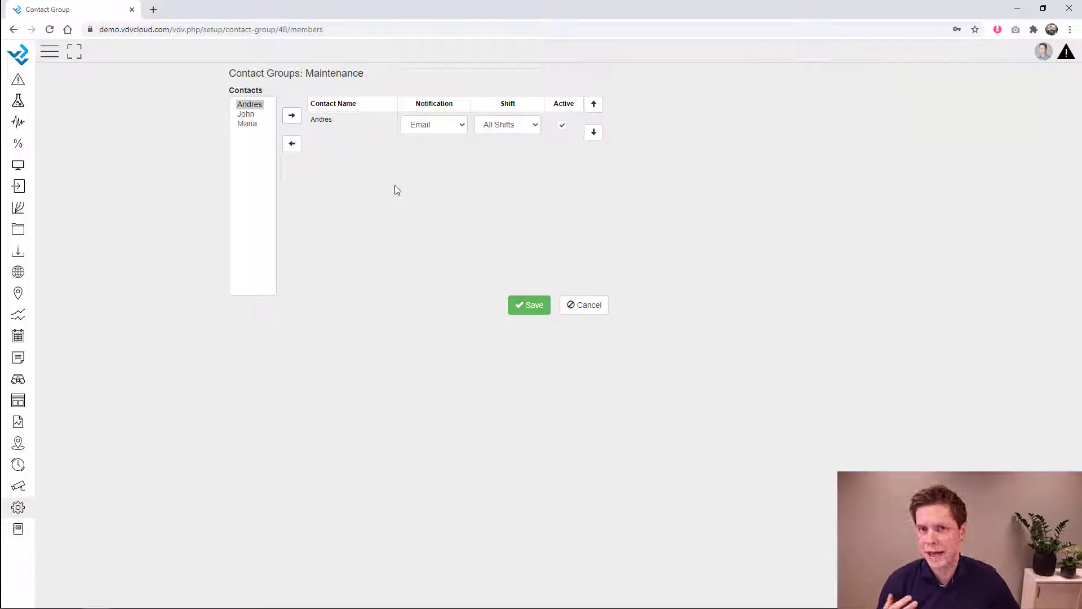
{"action": "left_click", "coordinate": [435, 129]}
{"action": "left_click", "coordinate": [424, 176]}
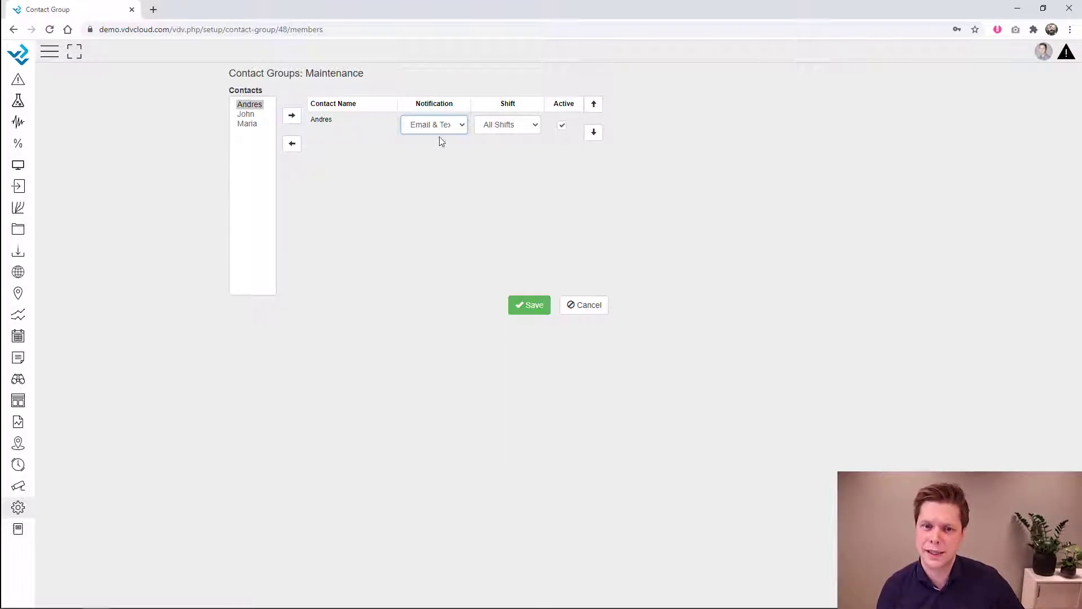
{"action": "left_click", "coordinate": [532, 307]}
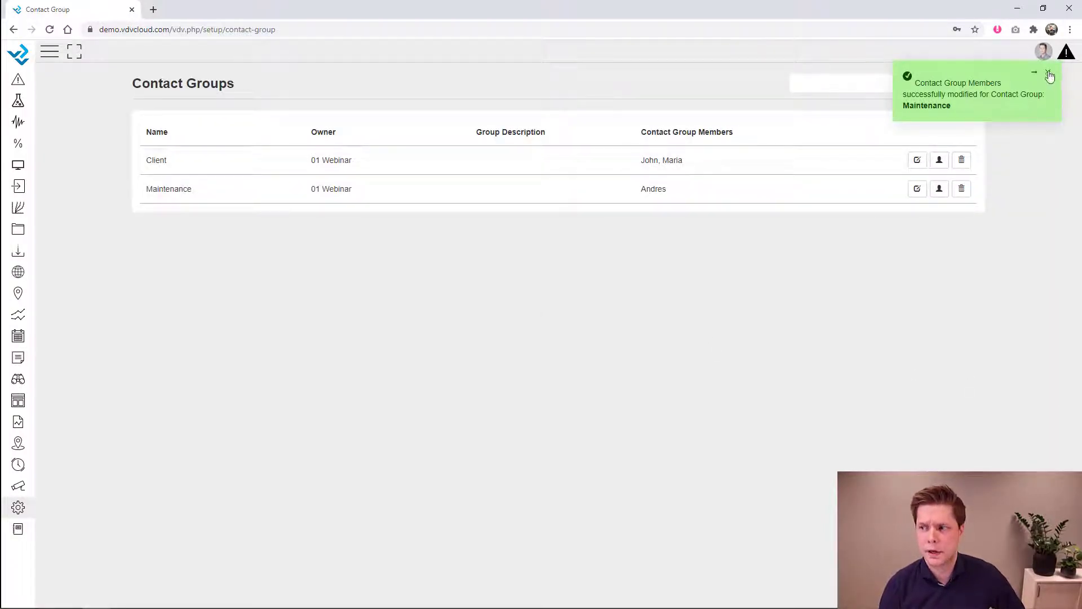
{"action": "left_click", "coordinate": [1048, 73]}
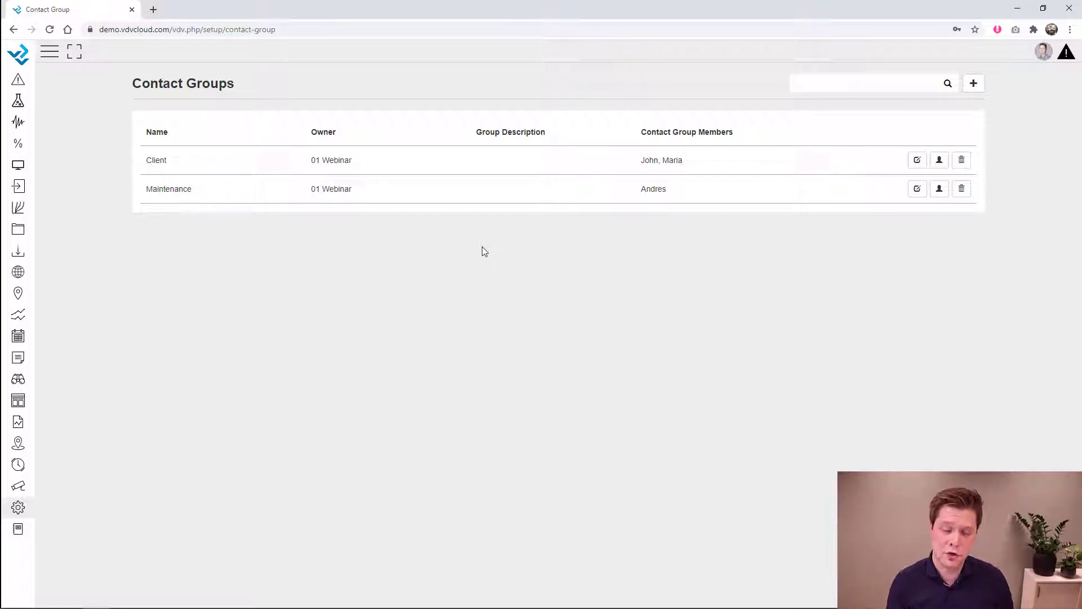
- Go to the Virtual Variable setup section and start a new virtual variable
{"action": "left_click", "coordinate": [17, 508]}
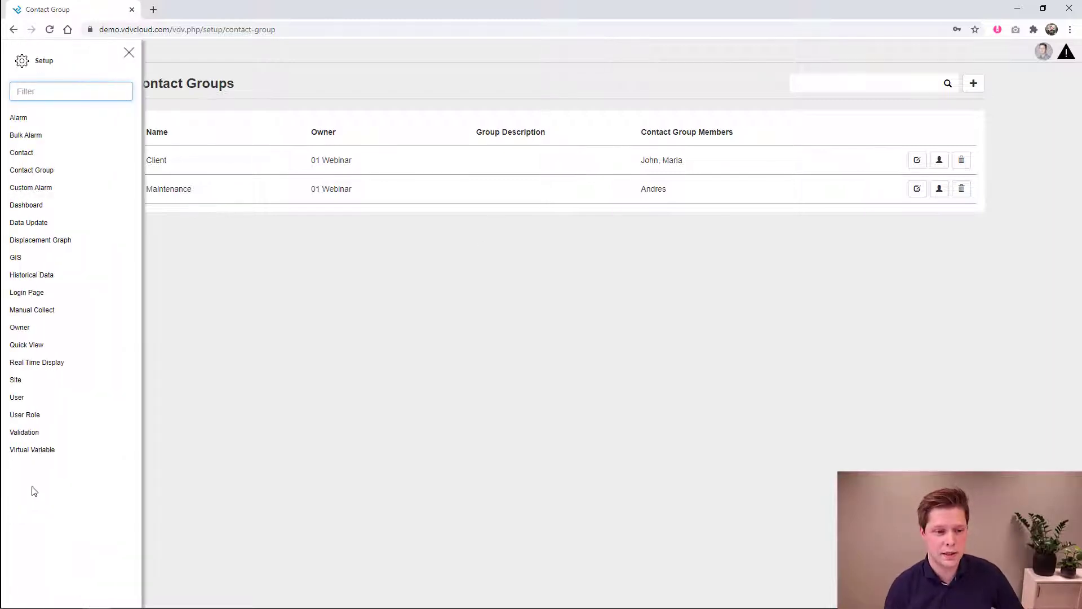
{"action": "left_click", "coordinate": [35, 451]}
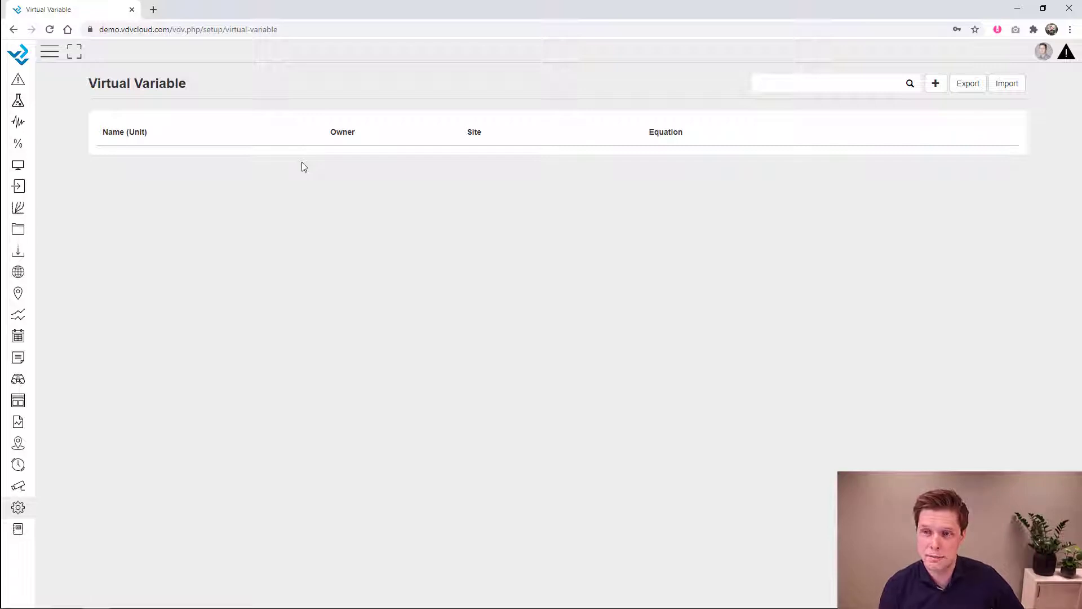
{"action": "left_click", "coordinate": [936, 84]}
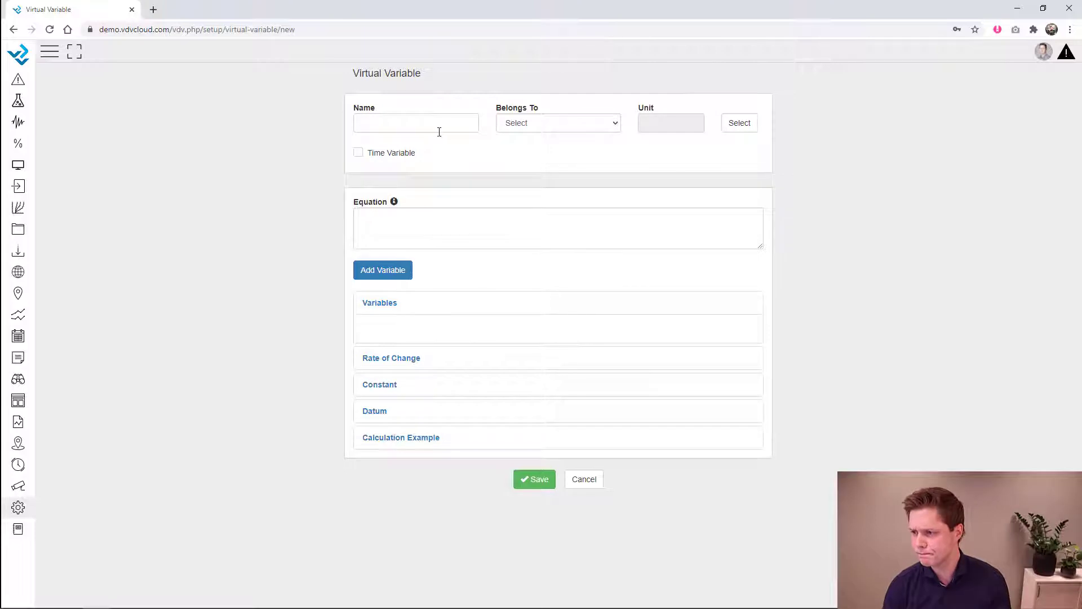
- Enter PZ1 as the variable name and show the Available Functions list for the equation
{"action": "left_click", "coordinate": [439, 119]}
{"action": "type", "text": "PZ1"}
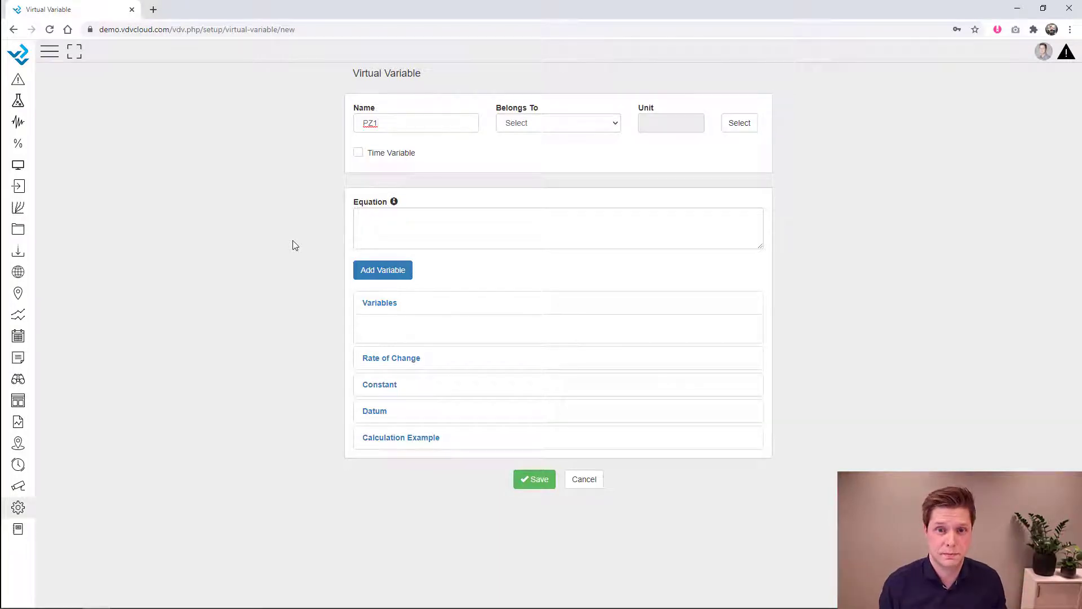
{"action": "left_click", "coordinate": [395, 207]}
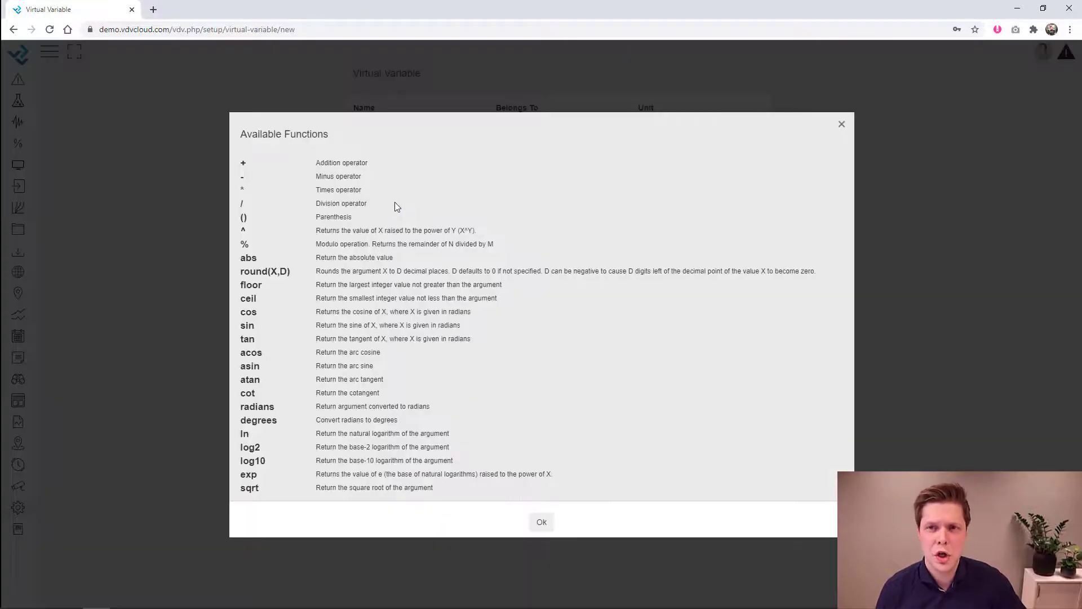
- Review the listed operators and functions, then close the Available Functions list with Ok
{"action": "left_click_drag", "start_coordinate": [238, 161], "coordinate": [481, 487]}
{"action": "left_click", "coordinate": [482, 487]}
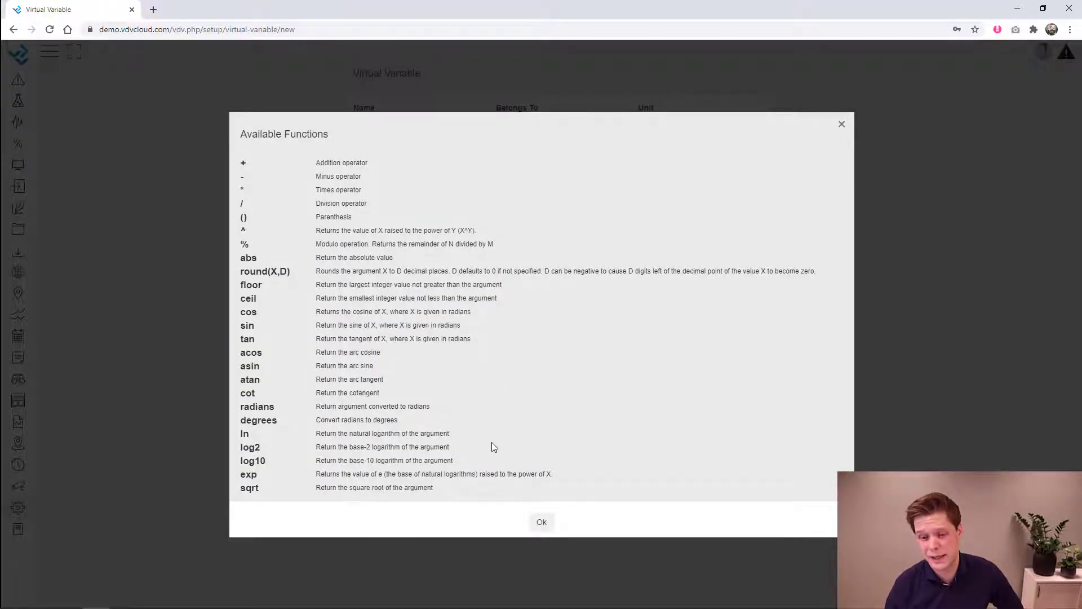
{"action": "left_click", "coordinate": [542, 522]}
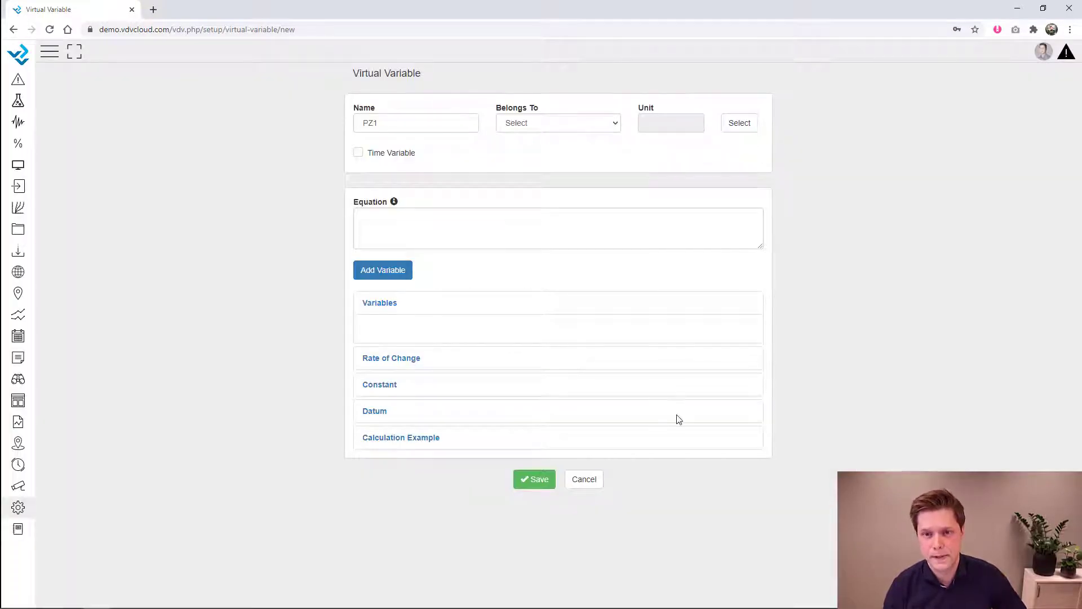
- Assign PZ1 to the Piezometer Webinar site with unit mm
{"action": "left_click", "coordinate": [545, 124]}
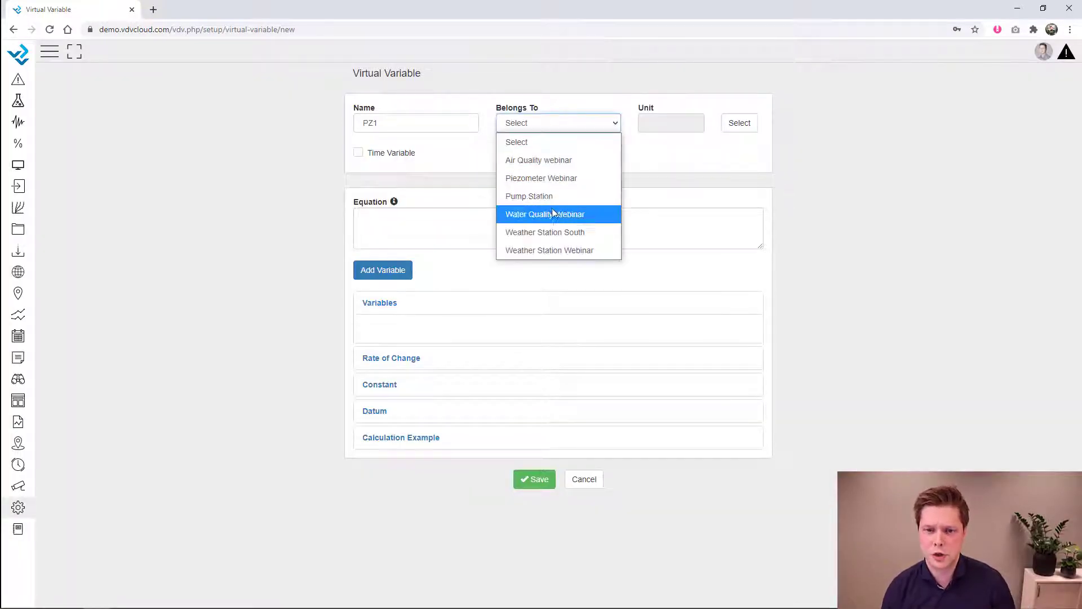
{"action": "left_click", "coordinate": [563, 179]}
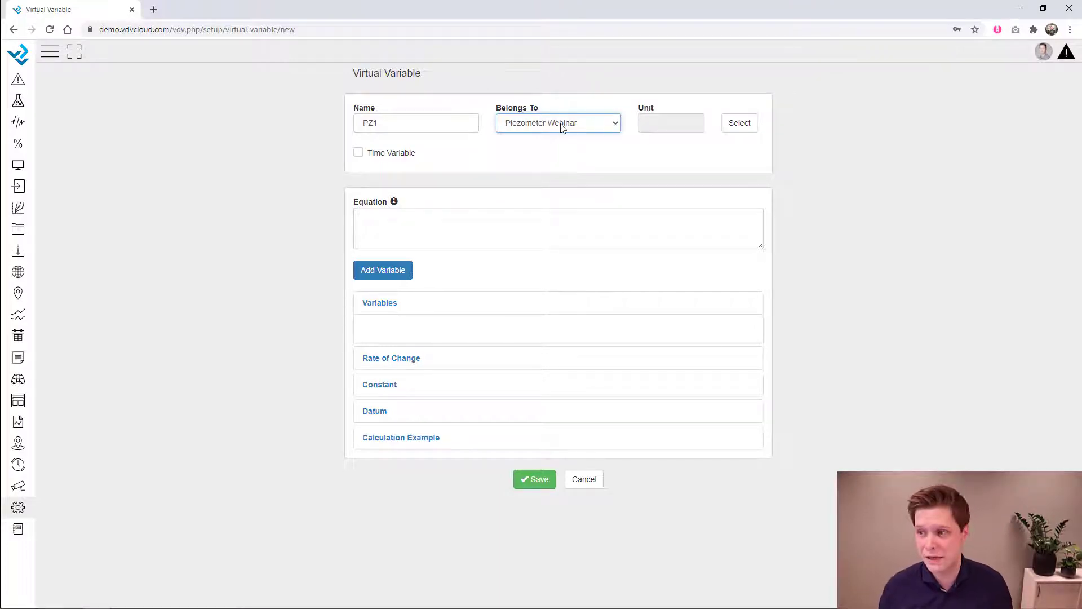
{"action": "left_click", "coordinate": [745, 126]}
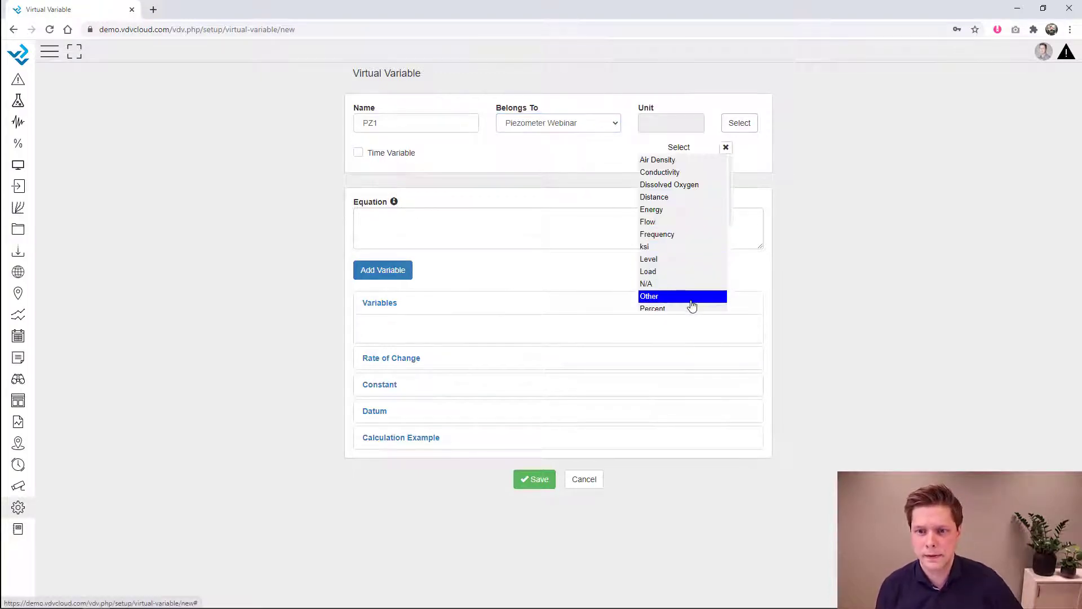
{"action": "left_click", "coordinate": [668, 259]}
{"action": "scroll", "coordinate": [672, 282], "scroll_direction": "down", "scroll_amount": 3}
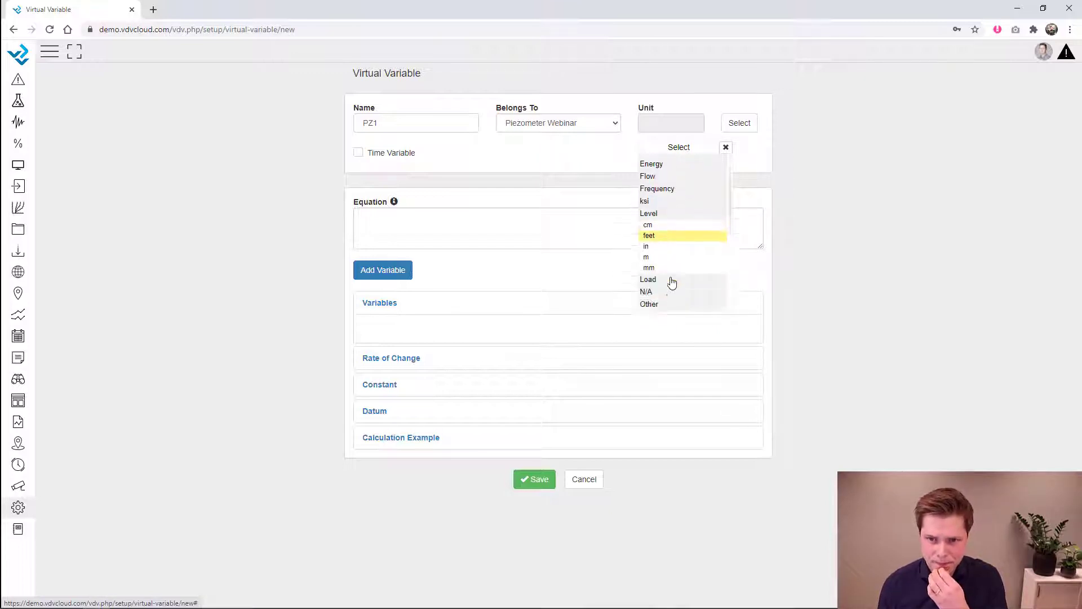
{"action": "left_click", "coordinate": [670, 257]}
- Paste the calibration equation from Notepad++, trimming stray characters and the 'digits' placeholder
{"action": "left_click", "coordinate": [430, 237]}
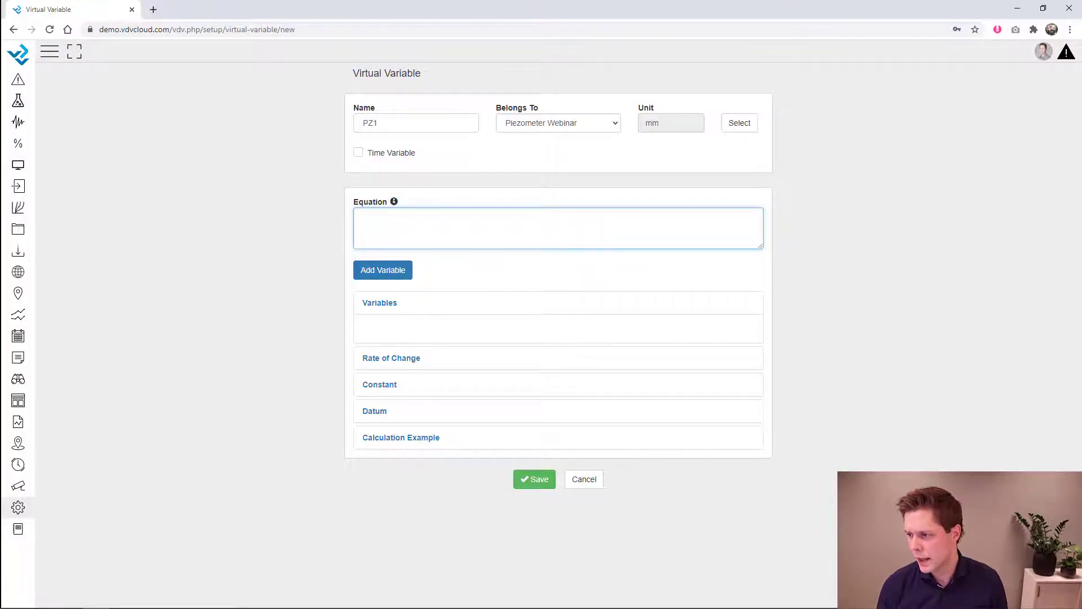
{"action": "key", "text": "alt+Tab"}
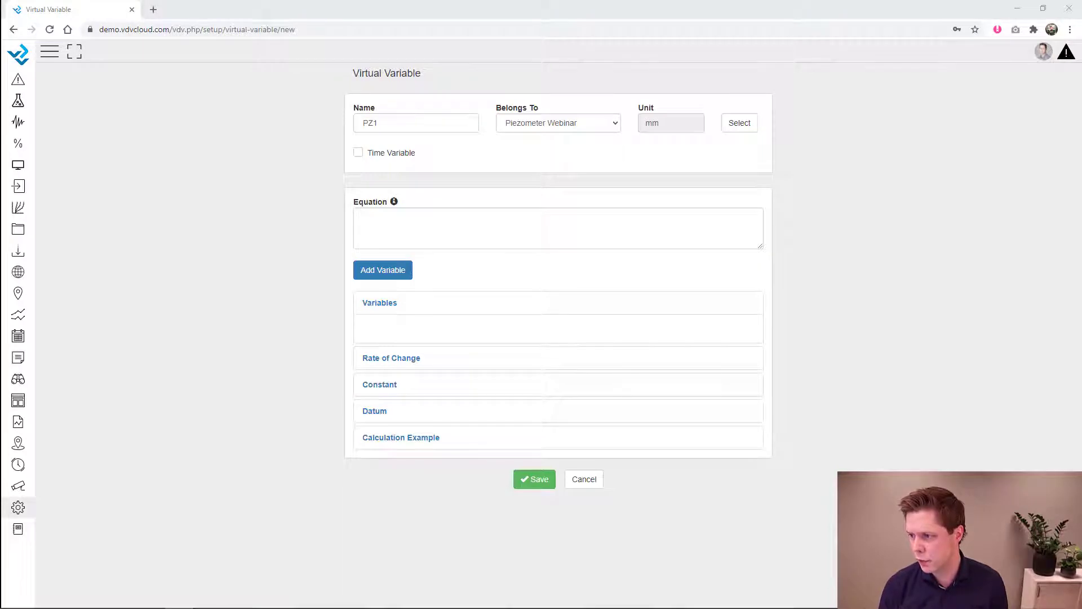
{"action": "left_click", "coordinate": [471, 219]}
{"action": "type", "text": "-\t-0.01684*(digits-8702.592)+(0.03190)*(temp-6)"}
{"action": "left_click", "coordinate": [377, 218]}
{"action": "key", "text": "BackSpace"}
{"action": "key", "text": "BackSpace"}
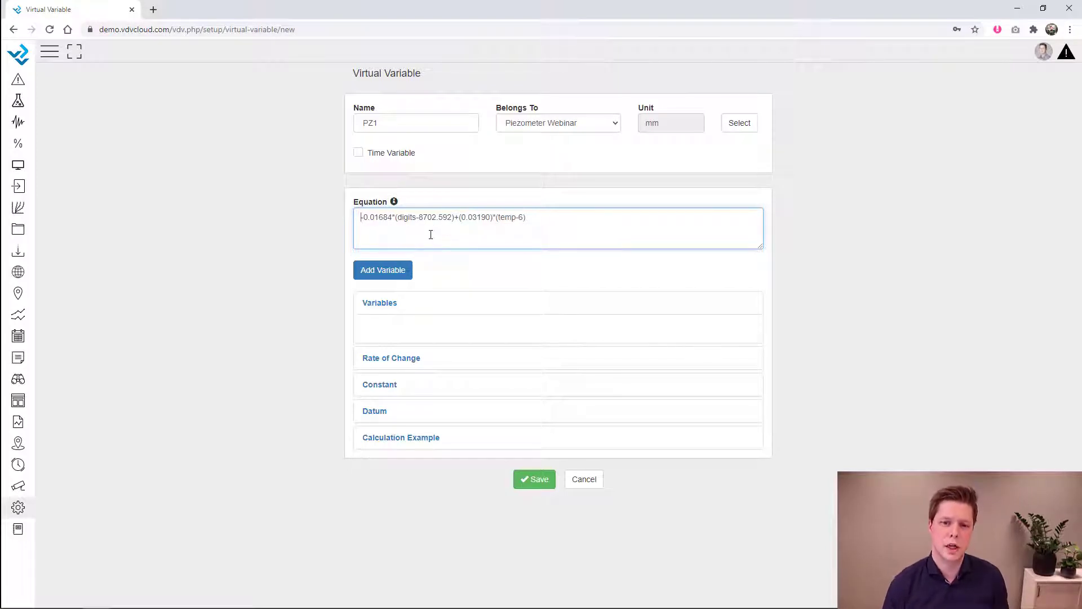
{"action": "left_click", "coordinate": [415, 218]}
{"action": "key", "text": "BackSpace"}
{"action": "key", "text": "BackSpace"}
{"action": "key", "text": "BackSpace"}
{"action": "key", "text": "BackSpace"}
{"action": "key", "text": "BackSpace"}
{"action": "key", "text": "BackSpace"}
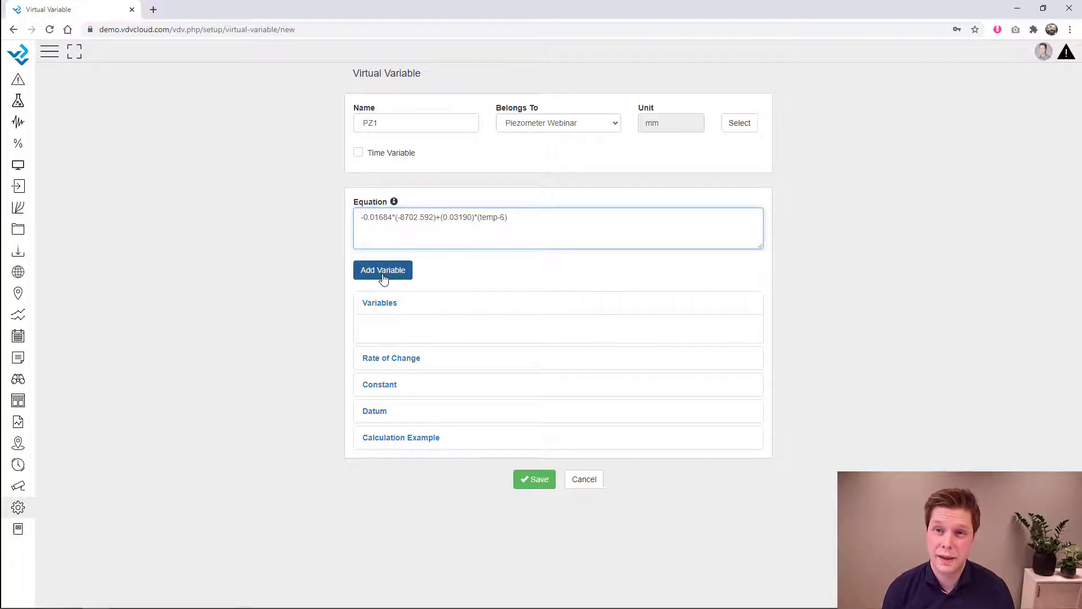
- Insert Piezometer Webinar's Digits(1) into the equation as $13157$
{"action": "left_click", "coordinate": [383, 274]}
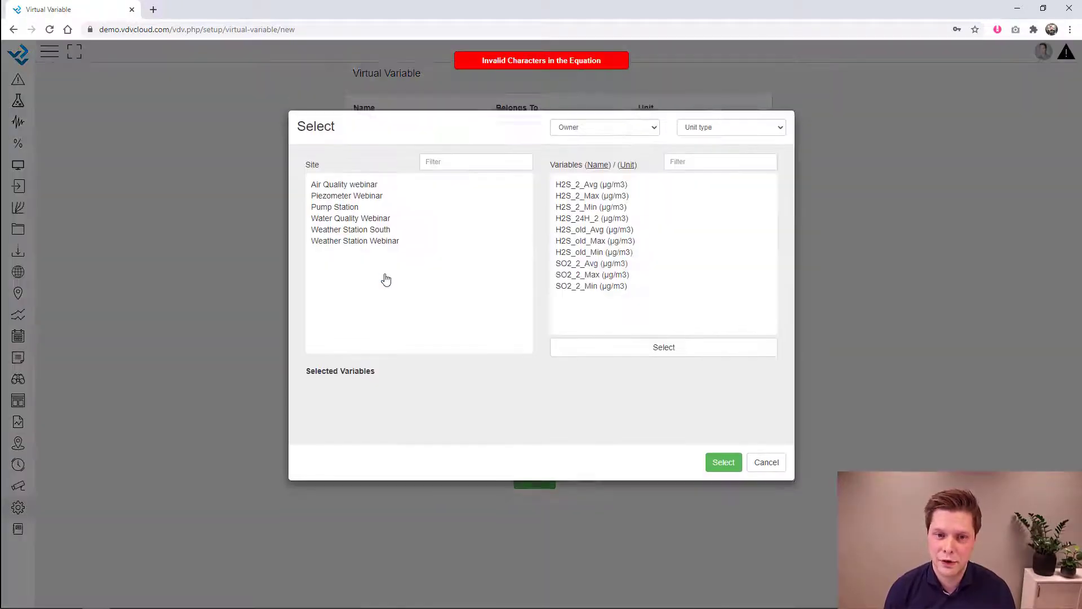
{"action": "left_click", "coordinate": [369, 203]}
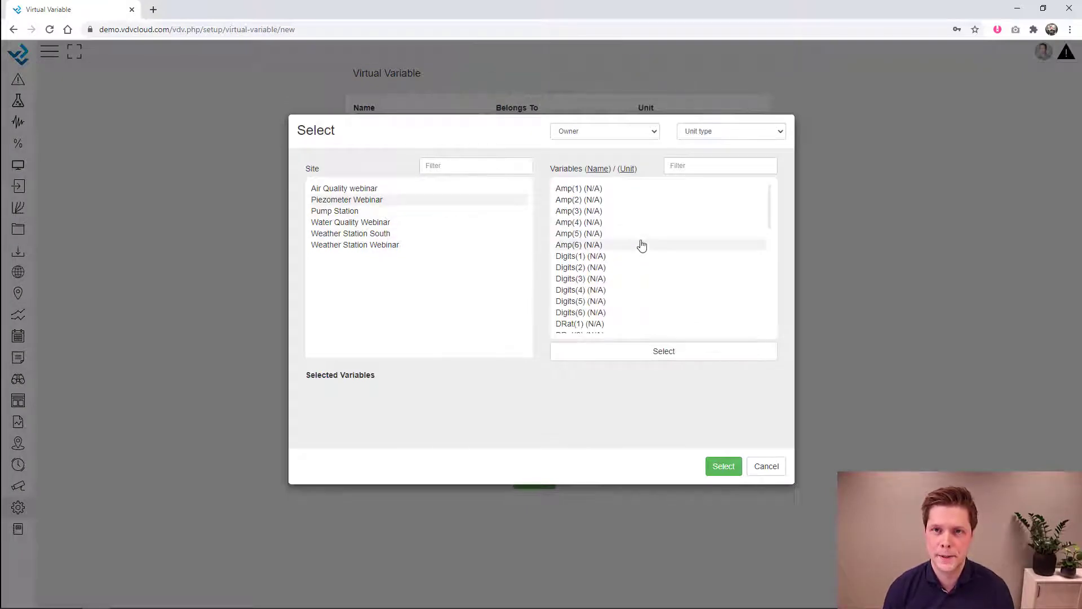
{"action": "left_click", "coordinate": [596, 258]}
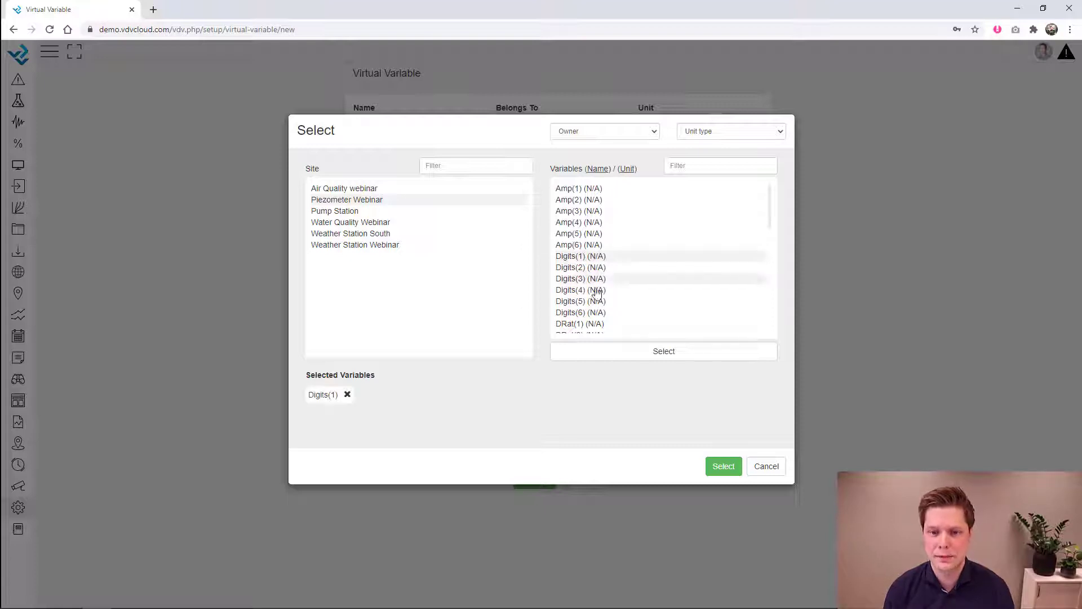
{"action": "left_click", "coordinate": [724, 466]}
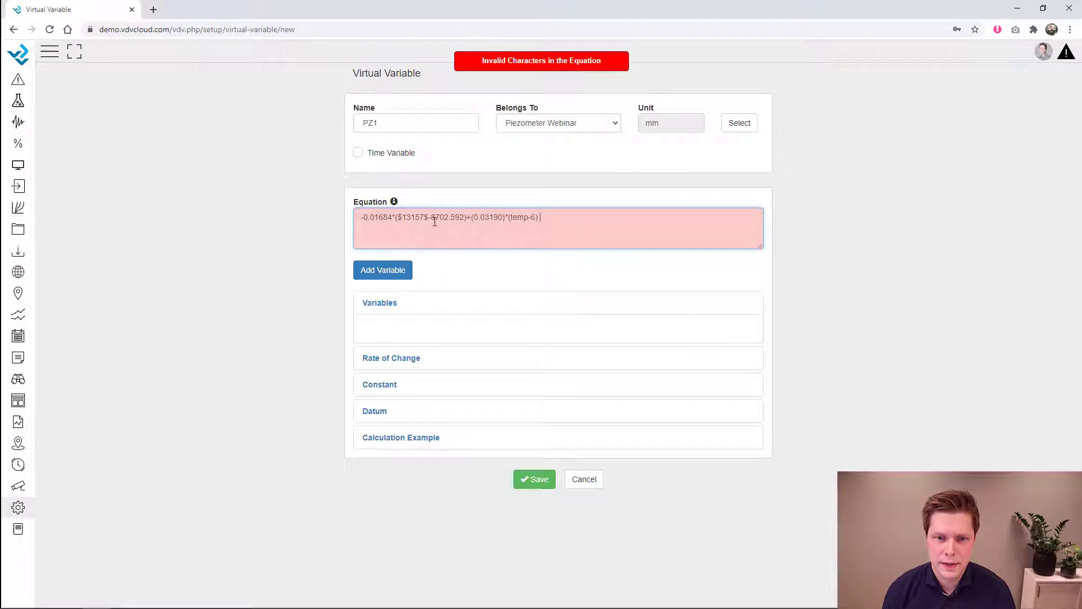
{"action": "left_click_drag", "start_coordinate": [431, 219], "coordinate": [396, 217]}
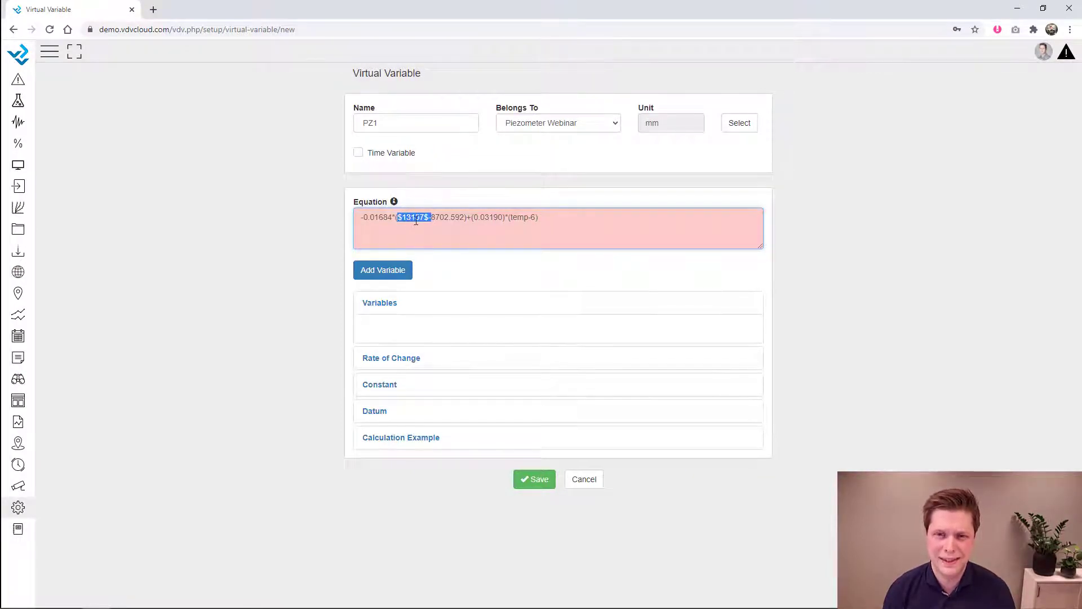
{"action": "left_click", "coordinate": [852, 262]}
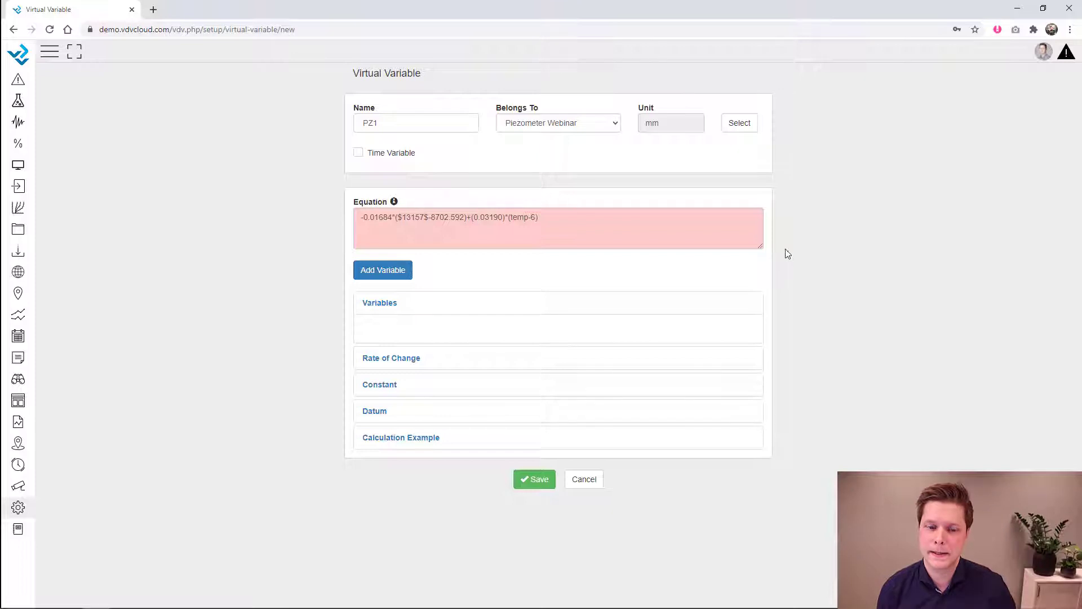
- Replace the 'temp' placeholder with TT(1), inserted as $13158$
{"action": "left_click", "coordinate": [555, 219]}
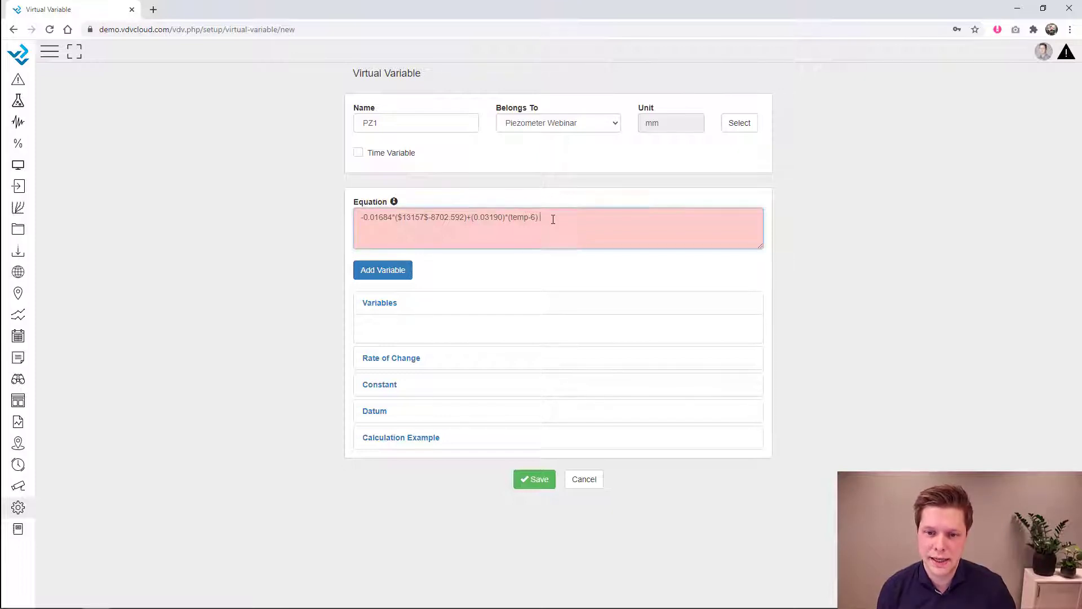
{"action": "left_click", "coordinate": [533, 219]}
{"action": "key", "text": "BackSpace"}
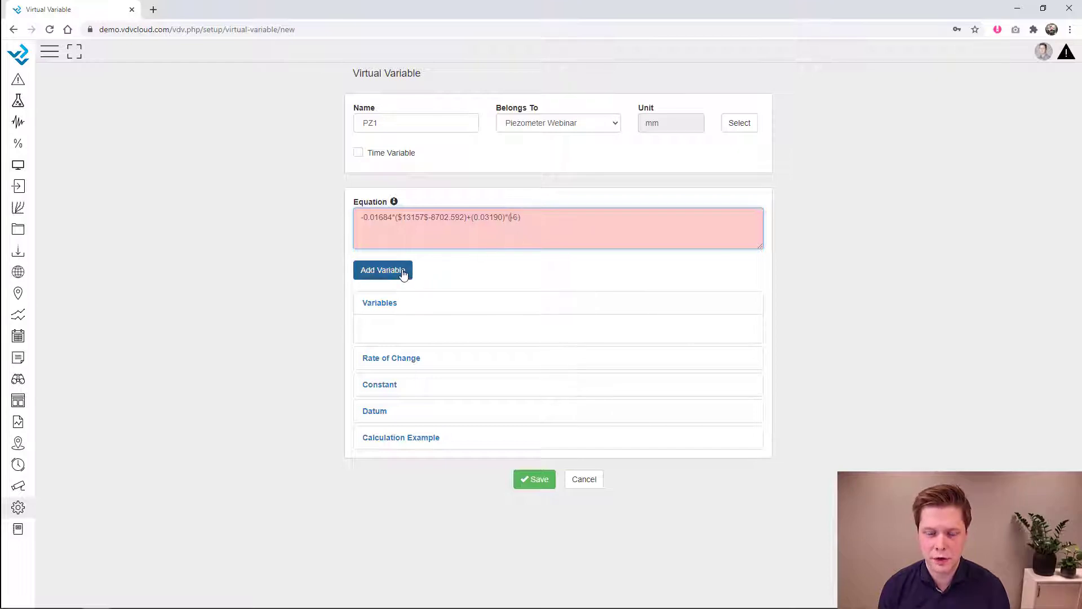
{"action": "left_click", "coordinate": [405, 272]}
{"action": "scroll", "coordinate": [585, 282], "scroll_direction": "down", "scroll_amount": 5}
{"action": "scroll", "coordinate": [585, 304], "scroll_direction": "down", "scroll_amount": 3}
{"action": "left_click", "coordinate": [580, 273]}
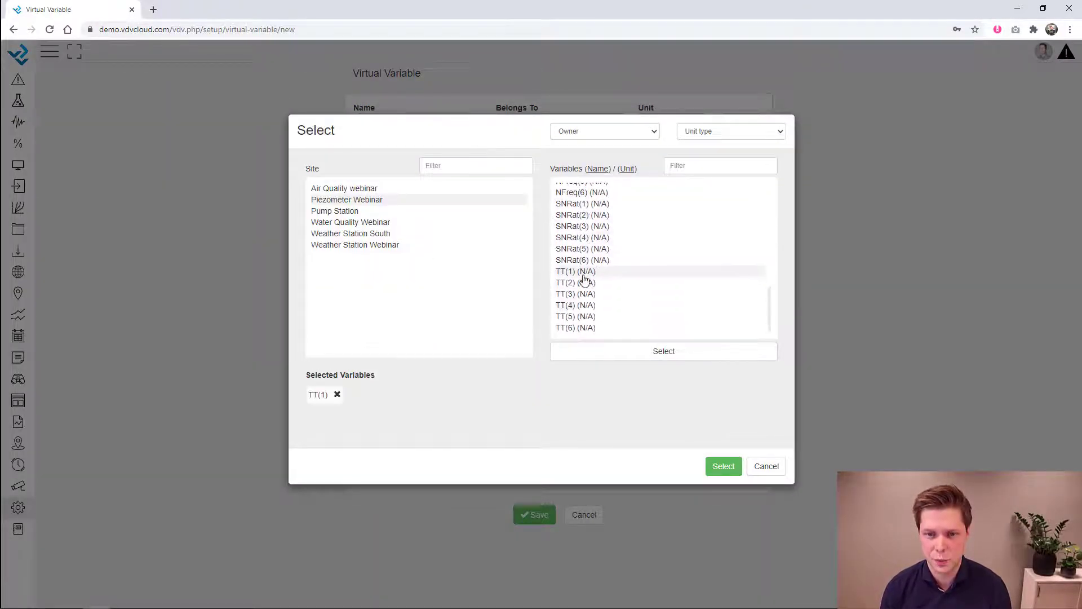
{"action": "left_click", "coordinate": [725, 467]}
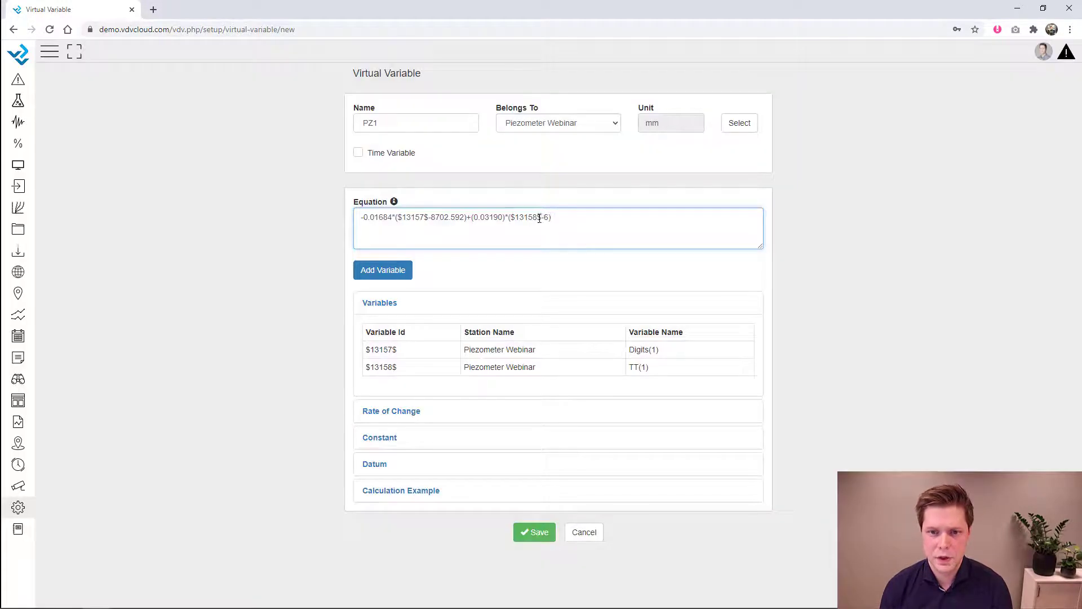
{"action": "left_click_drag", "start_coordinate": [542, 219], "coordinate": [505, 218]}
{"action": "left_click_drag", "start_coordinate": [424, 218], "coordinate": [395, 218]}
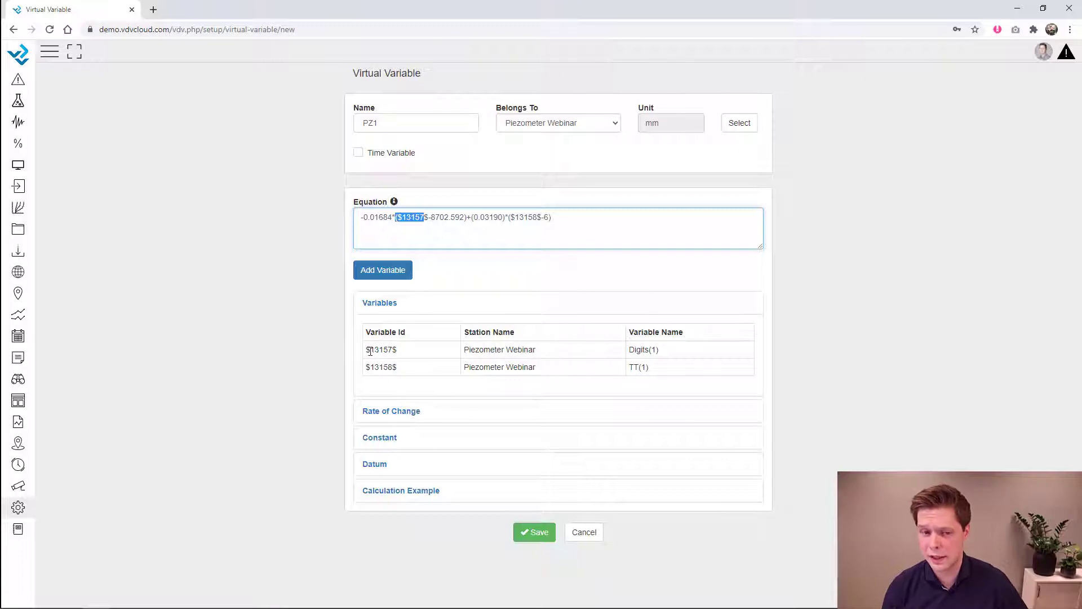
{"action": "left_click_drag", "start_coordinate": [368, 351], "coordinate": [398, 350]}
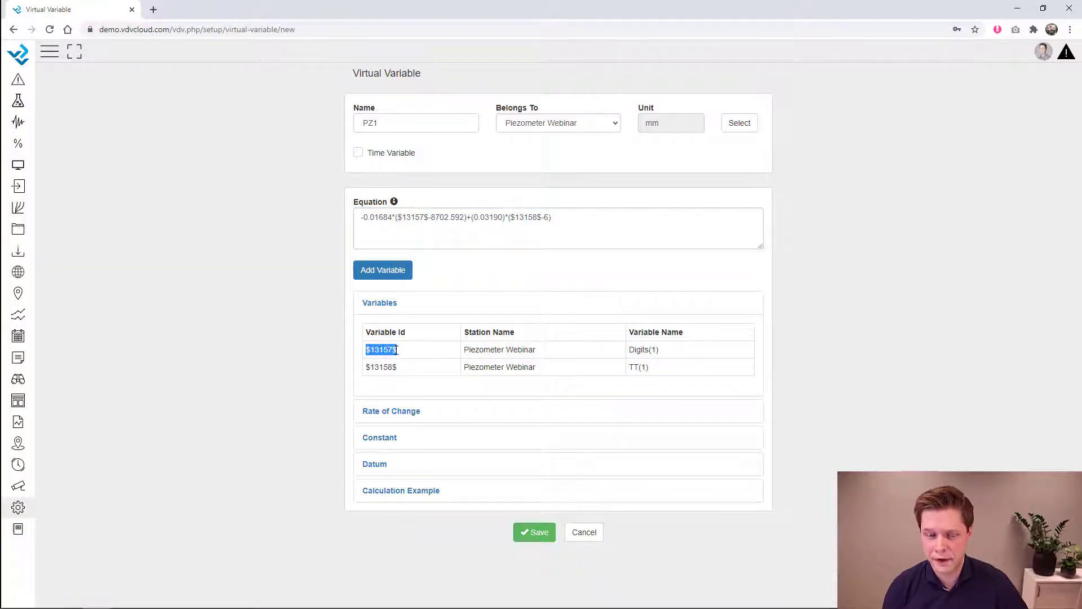
{"action": "left_click_drag", "start_coordinate": [465, 350], "coordinate": [544, 351]}
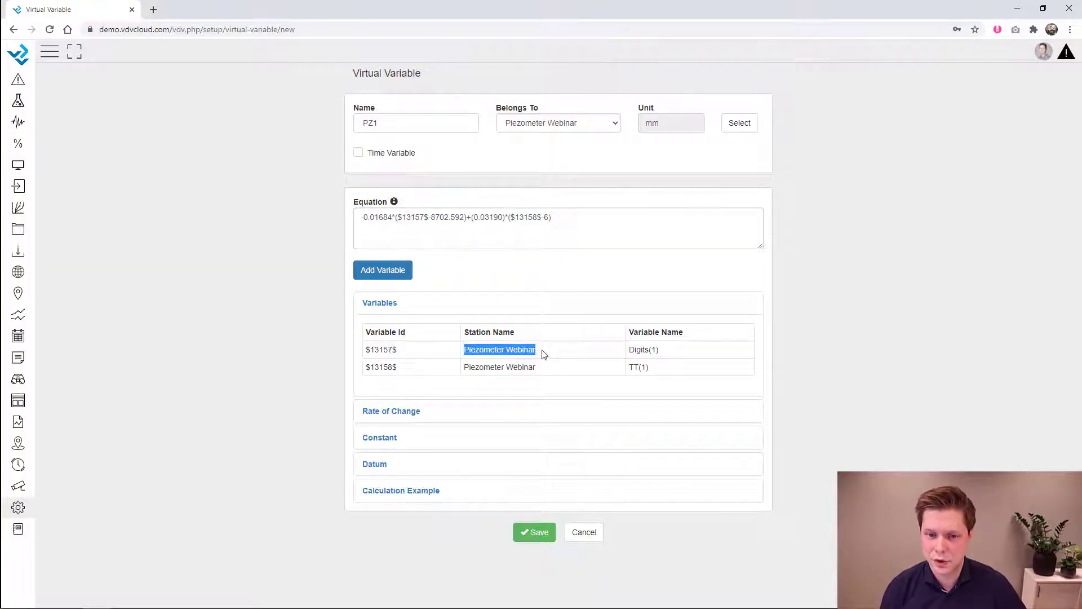
{"action": "left_click_drag", "start_coordinate": [631, 350], "coordinate": [679, 355]}
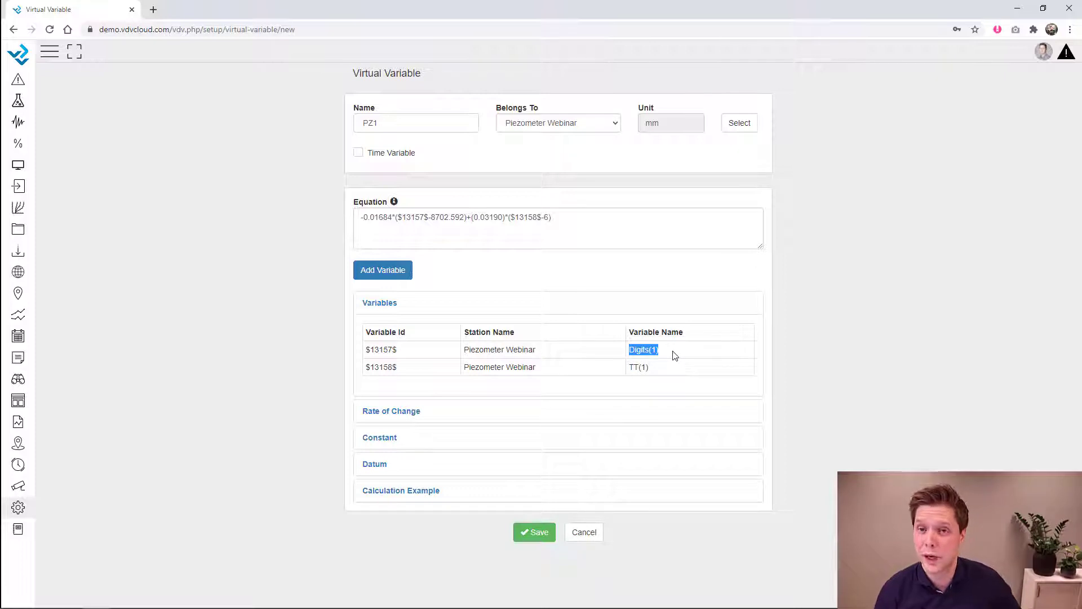
{"action": "left_click", "coordinate": [623, 219]}
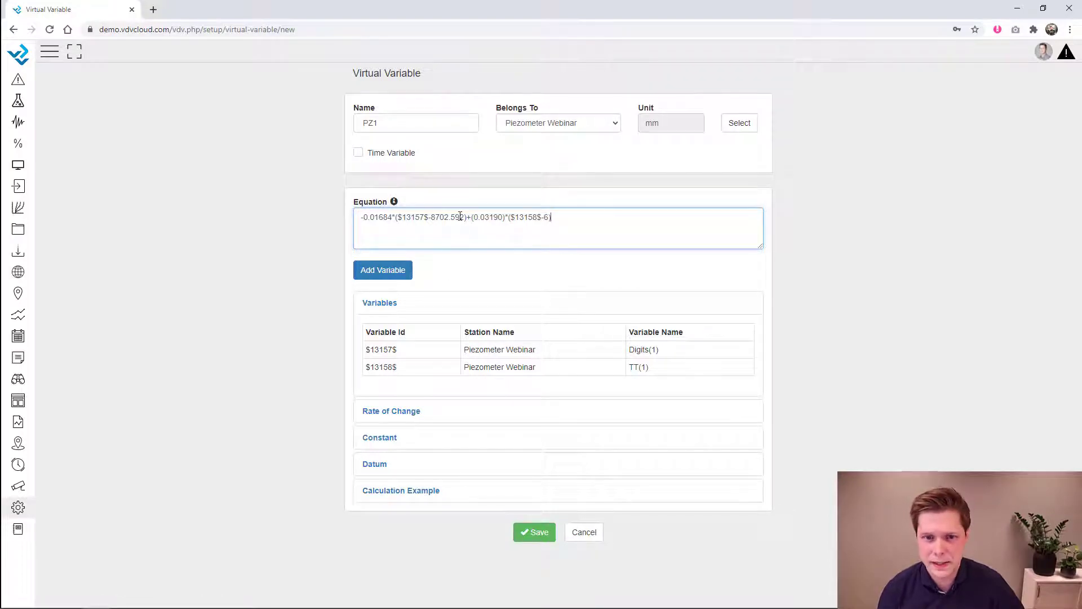
{"action": "left_click_drag", "start_coordinate": [465, 218], "coordinate": [458, 217]}
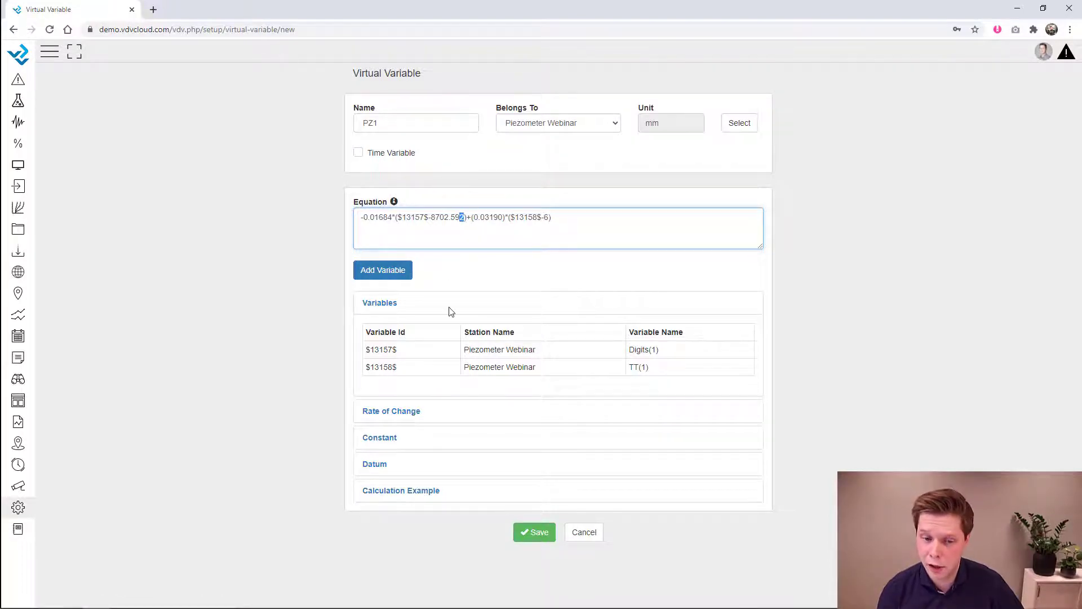
- Add a new constant b with value 8702.592
{"action": "left_click", "coordinate": [386, 439]}
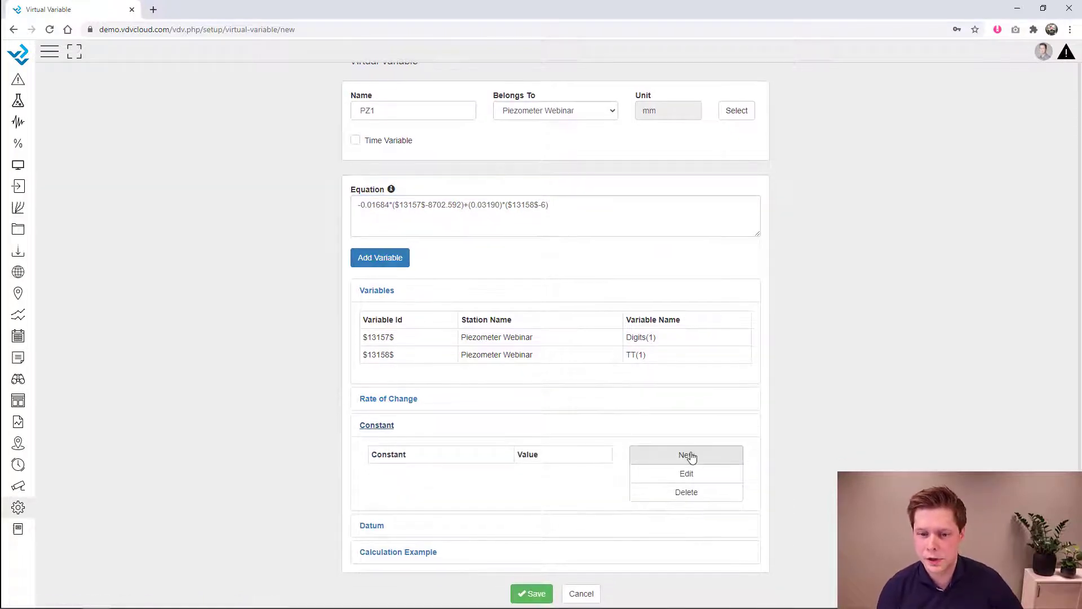
{"action": "left_click", "coordinate": [690, 457]}
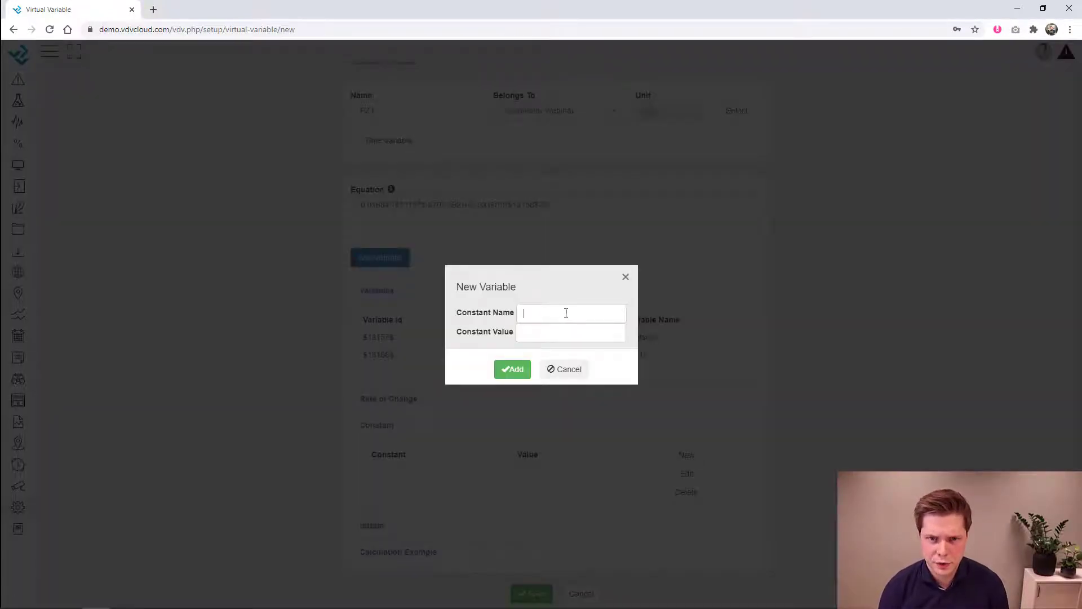
{"action": "type", "text": "b"}
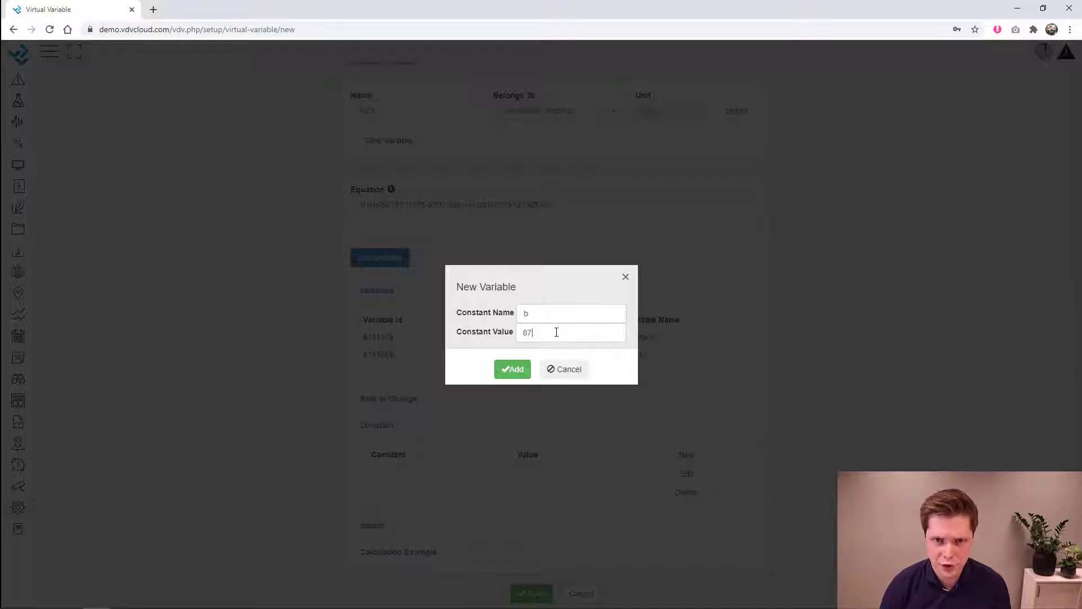
{"action": "left_click", "coordinate": [556, 332]}
{"action": "type", "text": "8702.592"}
{"action": "left_click", "coordinate": [513, 370]}
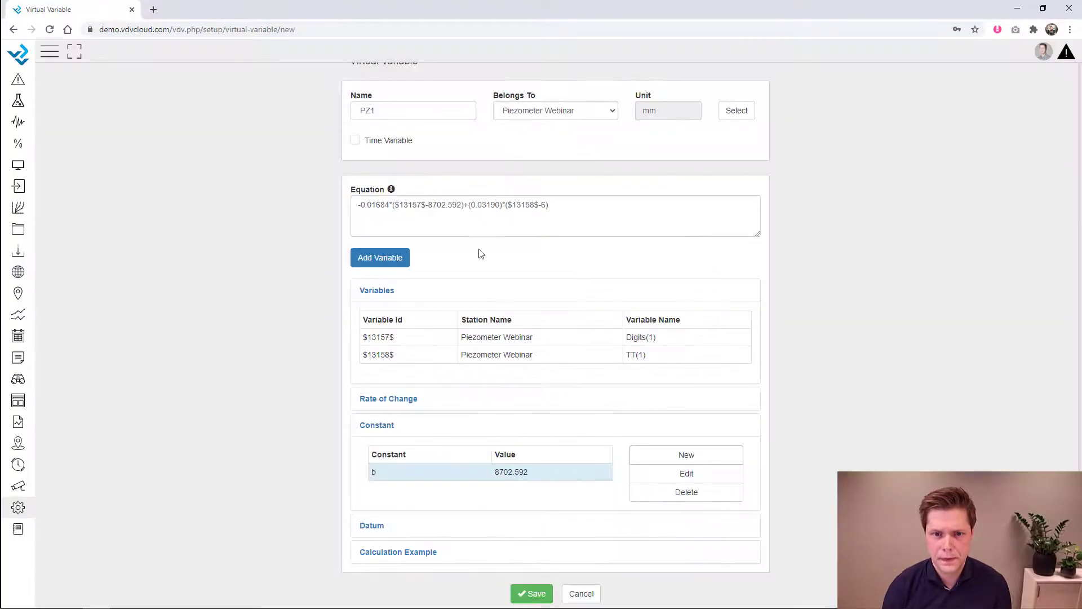
- Replace 8702.592 in the PZ1 equation with b and collapse the constants section
{"action": "left_click_drag", "start_coordinate": [462, 206], "coordinate": [428, 207]}
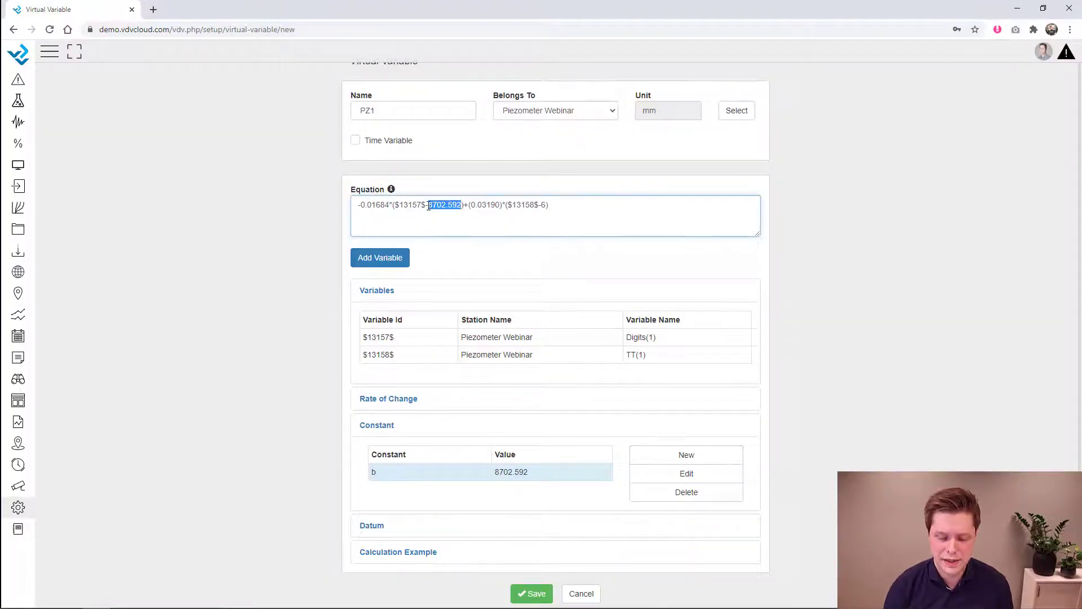
{"action": "type", "text": "b"}
{"action": "left_click", "coordinate": [817, 228]}
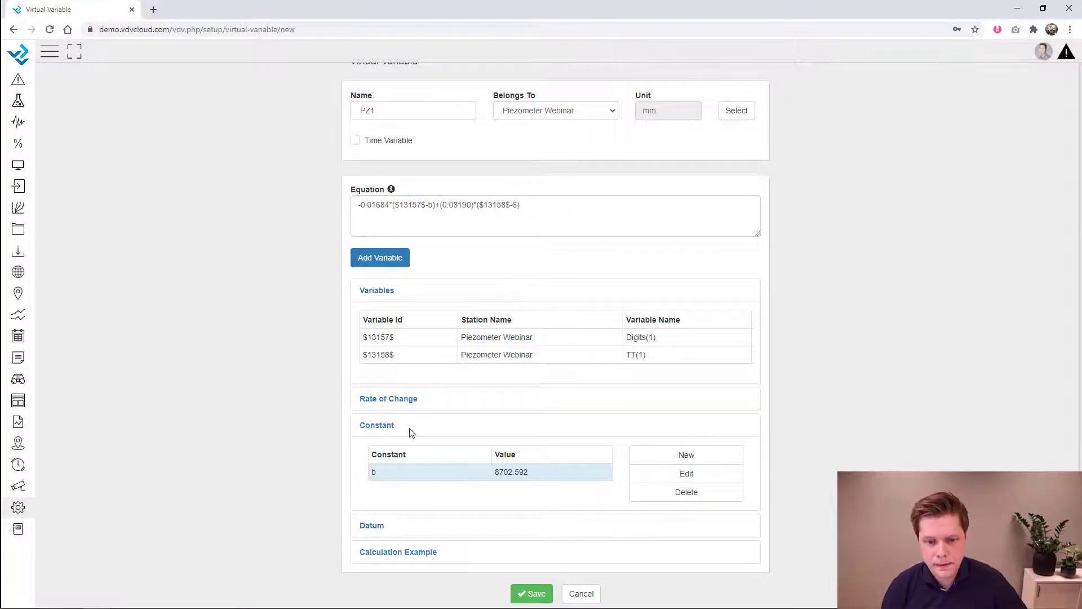
{"action": "left_click", "coordinate": [395, 432]}
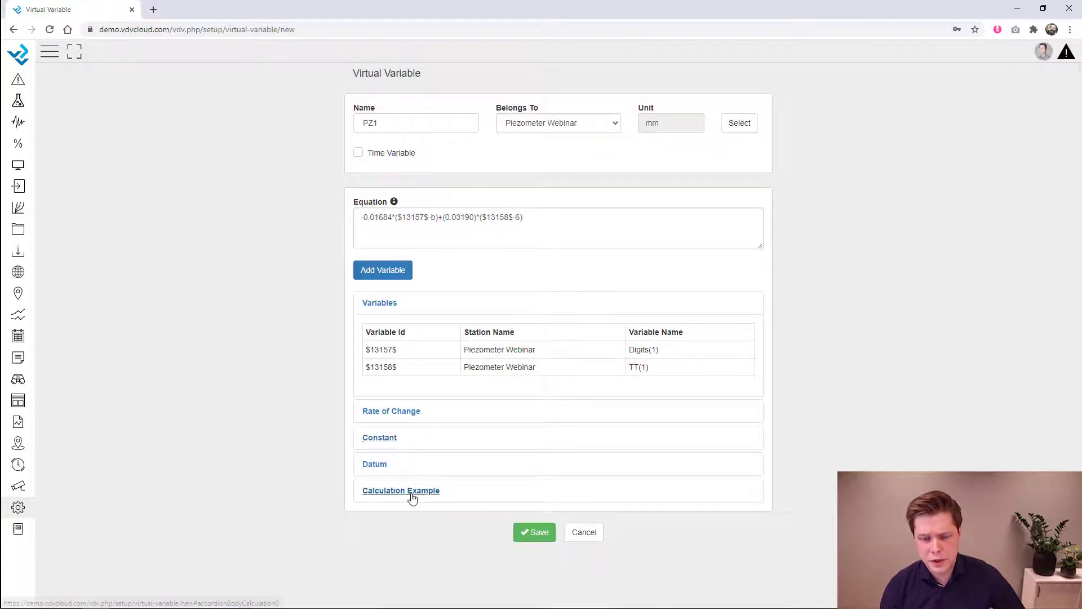
- Review PZ1's sample calculation from Digits(1) 8544.915 to the result 2.84509, then save PZ1
{"action": "left_click", "coordinate": [420, 492]}
{"action": "scroll", "coordinate": [440, 493], "scroll_direction": "down", "scroll_amount": 2}
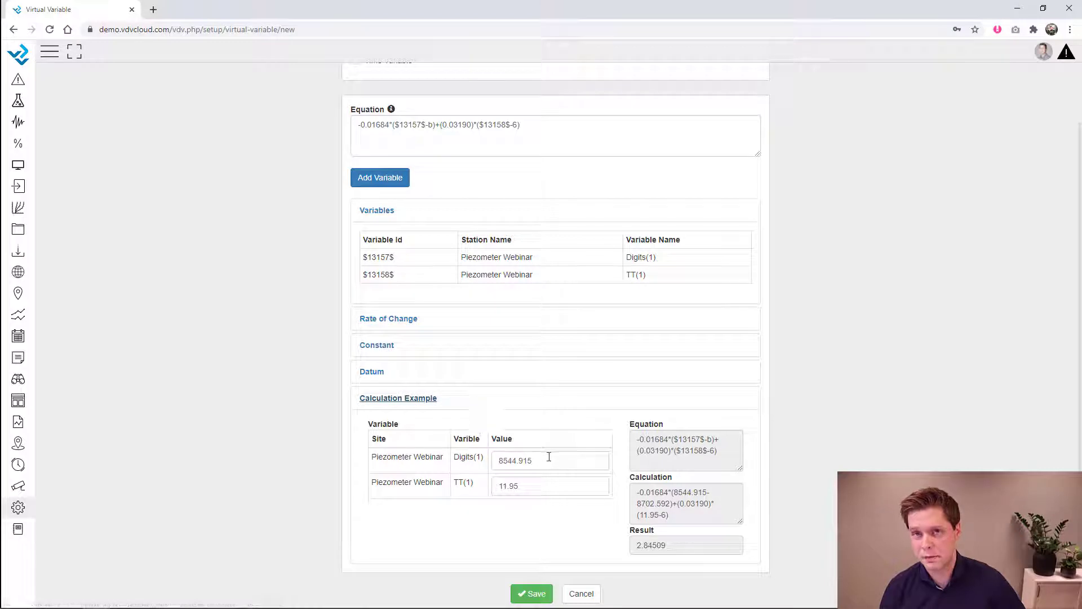
{"action": "left_click_drag", "start_coordinate": [553, 459], "coordinate": [485, 488]}
{"action": "left_click", "coordinate": [531, 468]}
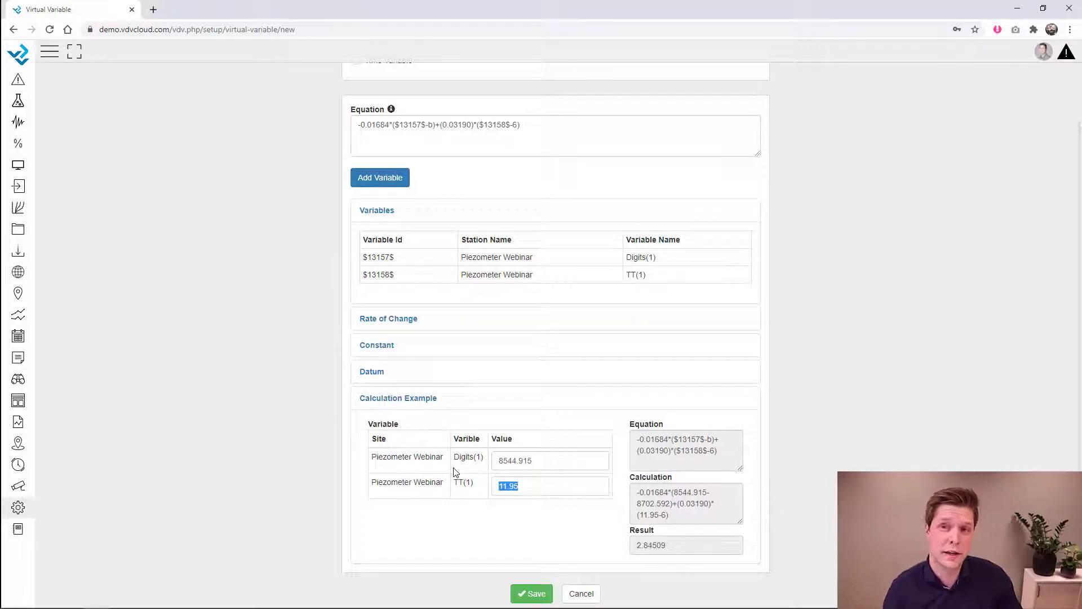
{"action": "left_click_drag", "start_coordinate": [728, 452], "coordinate": [639, 437]}
{"action": "left_click_drag", "start_coordinate": [682, 521], "coordinate": [617, 487]}
{"action": "left_click_drag", "start_coordinate": [671, 544], "coordinate": [632, 544]}
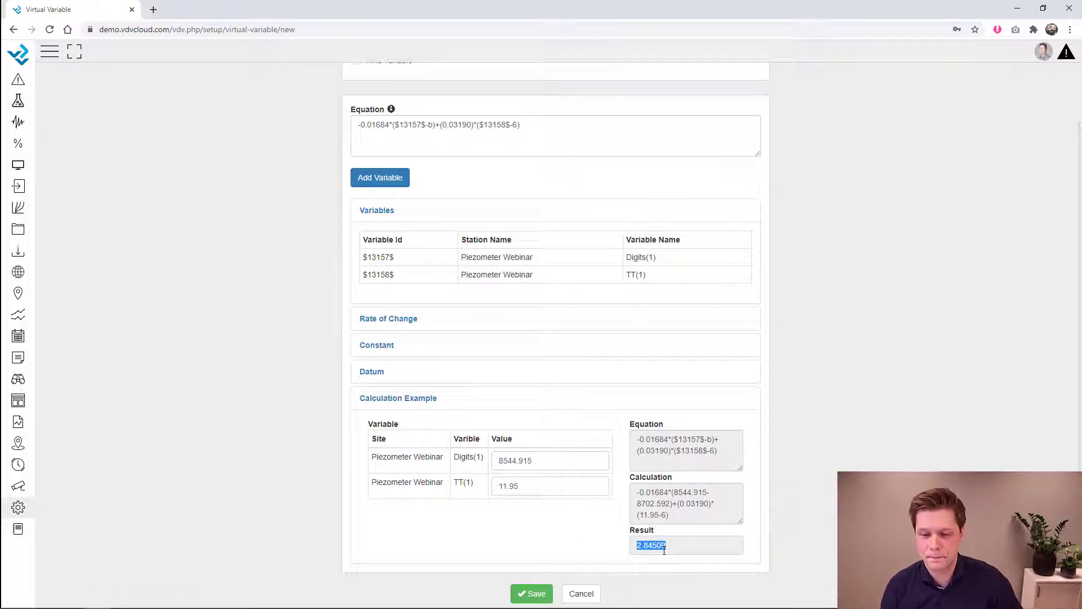
{"action": "left_click", "coordinate": [527, 599]}
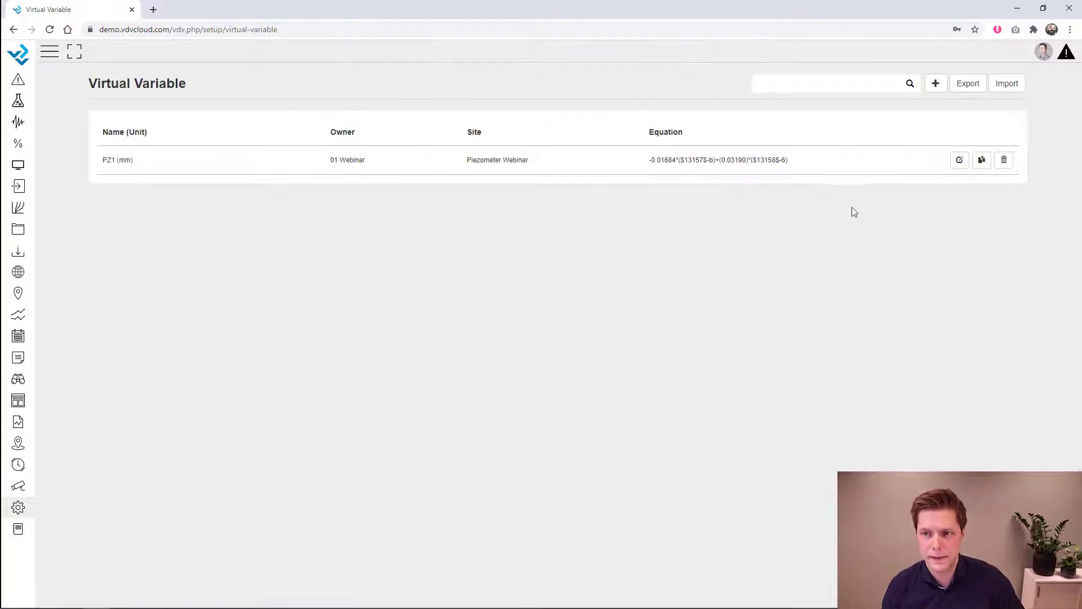
- Add a new virtual variable PZ2 belonging to Piezometer Webinar with unit mm
{"action": "left_click", "coordinate": [936, 84]}
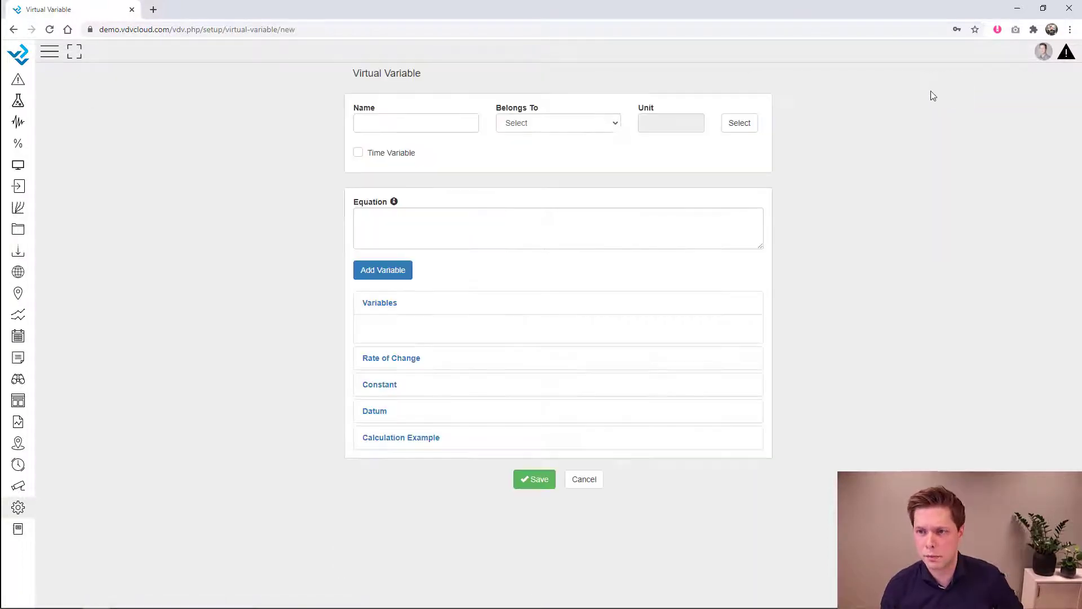
{"action": "left_click", "coordinate": [440, 125]}
{"action": "type", "text": "PZ2"}
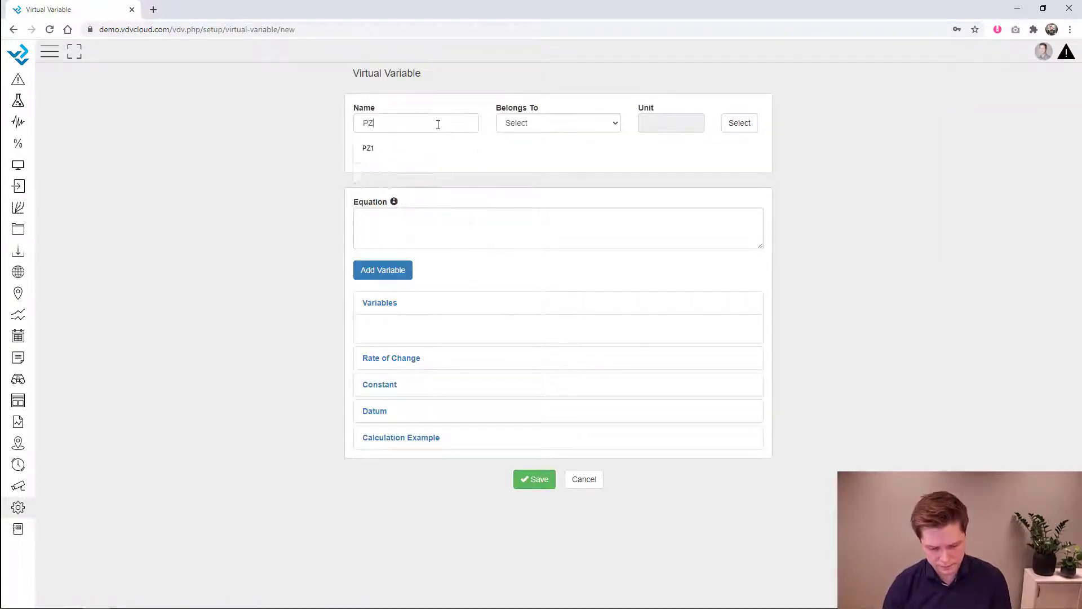
{"action": "left_click", "coordinate": [562, 125]}
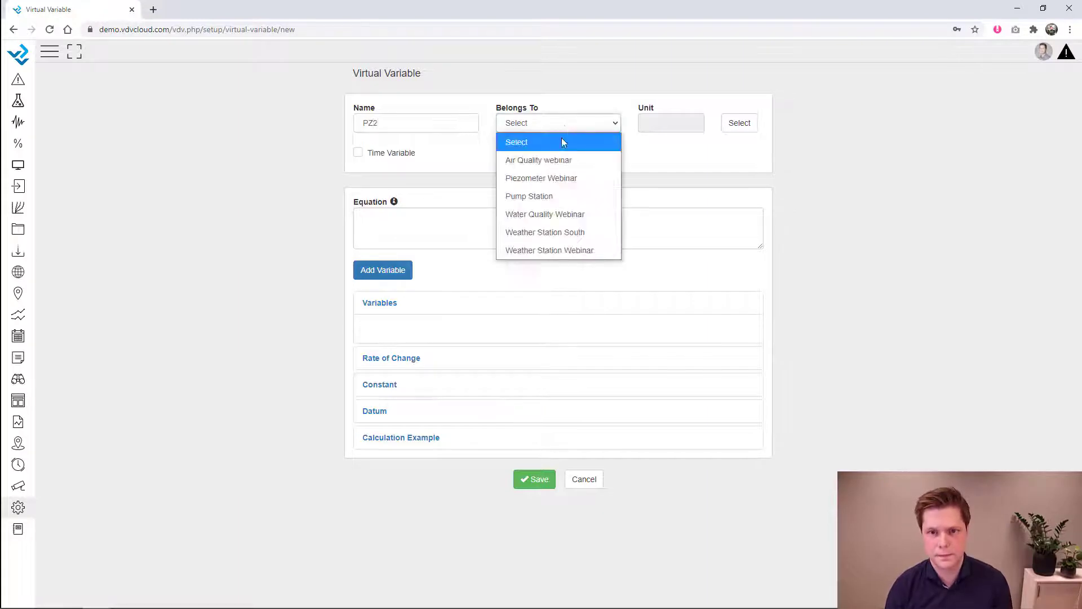
{"action": "left_click", "coordinate": [550, 177]}
{"action": "left_click", "coordinate": [734, 125]}
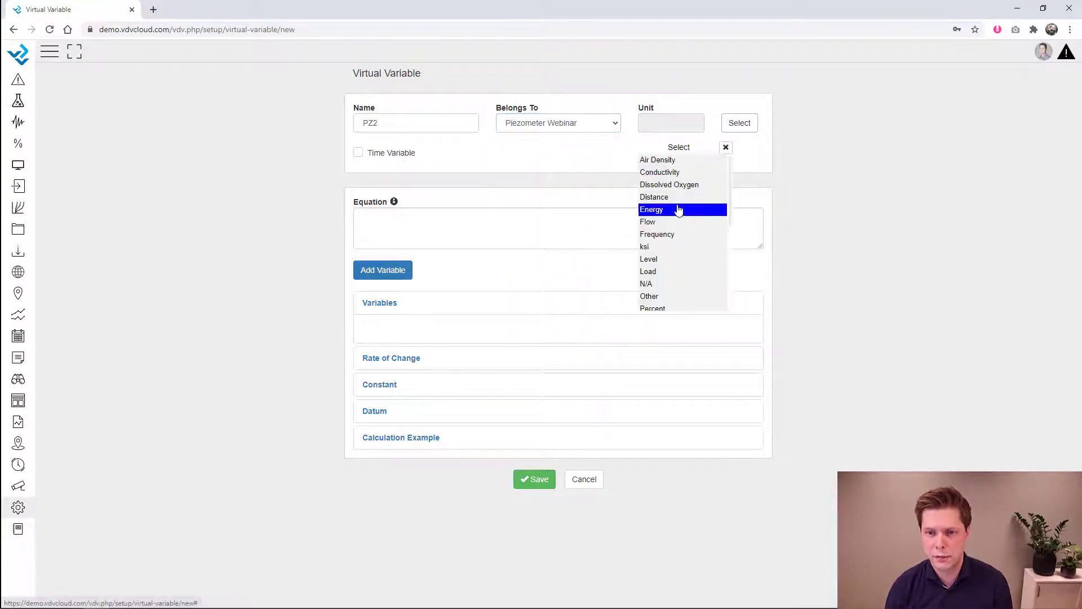
{"action": "left_click", "coordinate": [657, 260]}
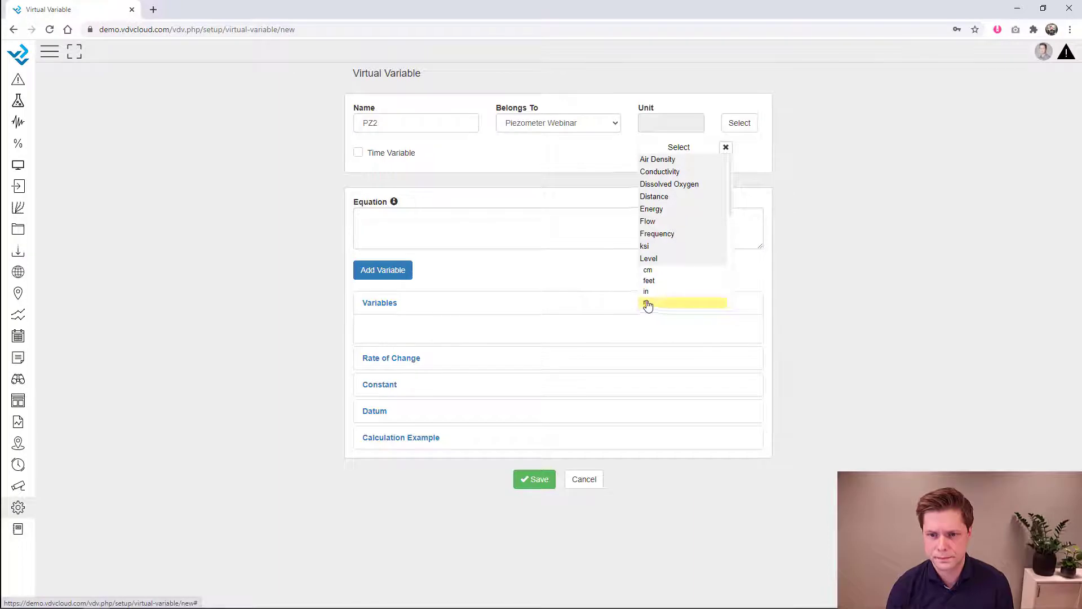
{"action": "scroll", "coordinate": [648, 302], "scroll_direction": "down", "scroll_amount": 2}
{"action": "left_click", "coordinate": [657, 280]}
- Paste the prepared equation into PZ2's equation box and remove stray leading characters
{"action": "left_click", "coordinate": [393, 273]}
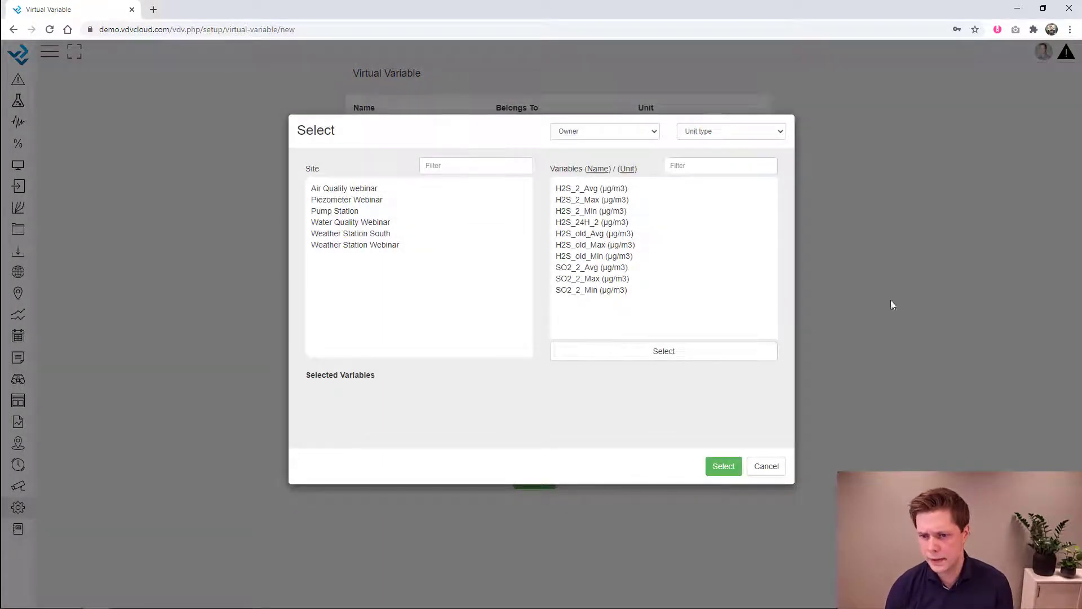
{"action": "left_click", "coordinate": [767, 468]}
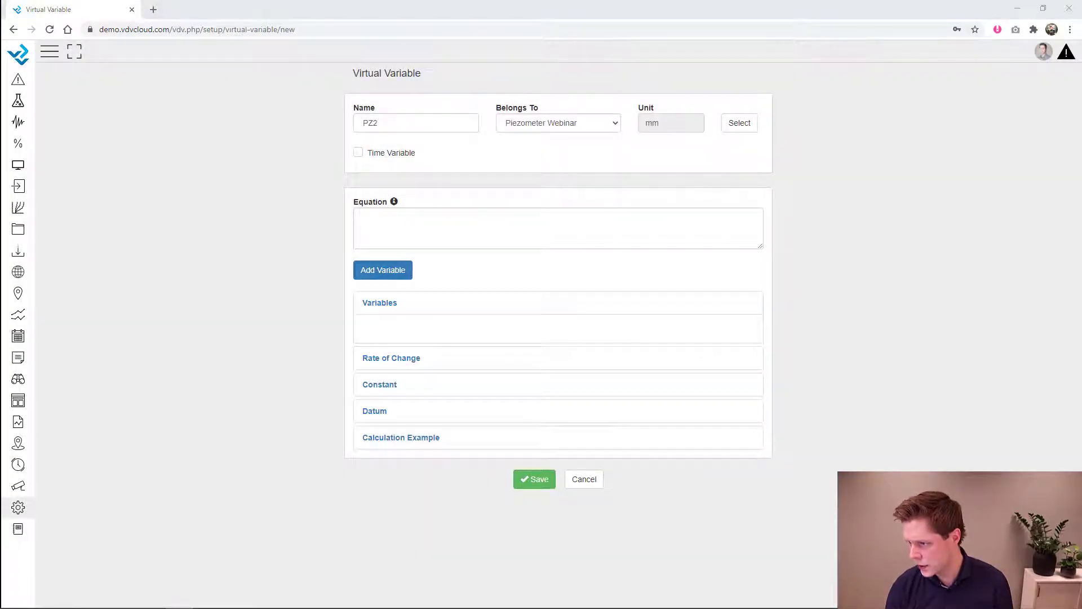
{"action": "left_click", "coordinate": [536, 227]}
{"action": "type", "text": "-\t-0.01667*(digits-8772.998)+(0.02187)*(temp-17.5)"}
{"action": "left_click", "coordinate": [379, 217]}
{"action": "key", "text": "BackSpace"}
{"action": "key", "text": "BackSpace"}
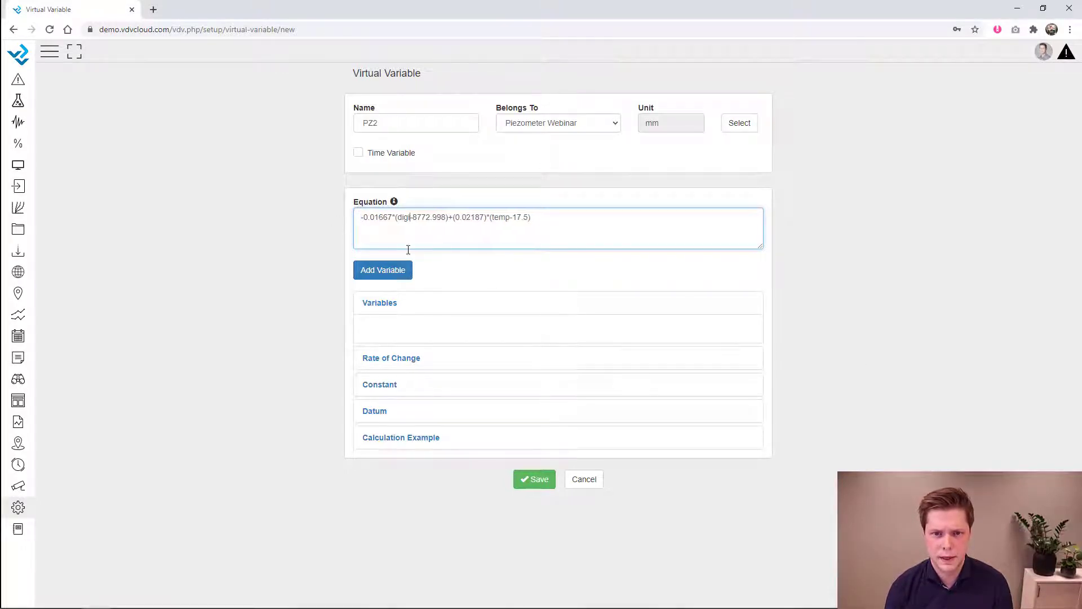
- Insert Piezometer Webinar's Digits(4) and TT(4) readings into the equation, replacing the temp placeholder
{"action": "left_click", "coordinate": [398, 270]}
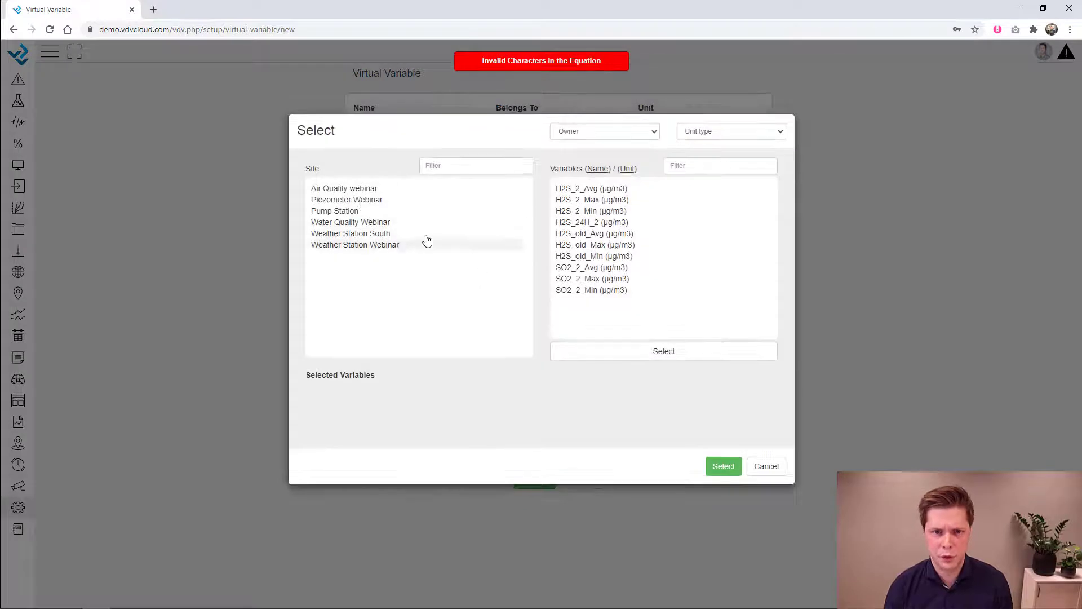
{"action": "left_click", "coordinate": [362, 201]}
{"action": "left_click", "coordinate": [582, 301]}
{"action": "left_click", "coordinate": [716, 459]}
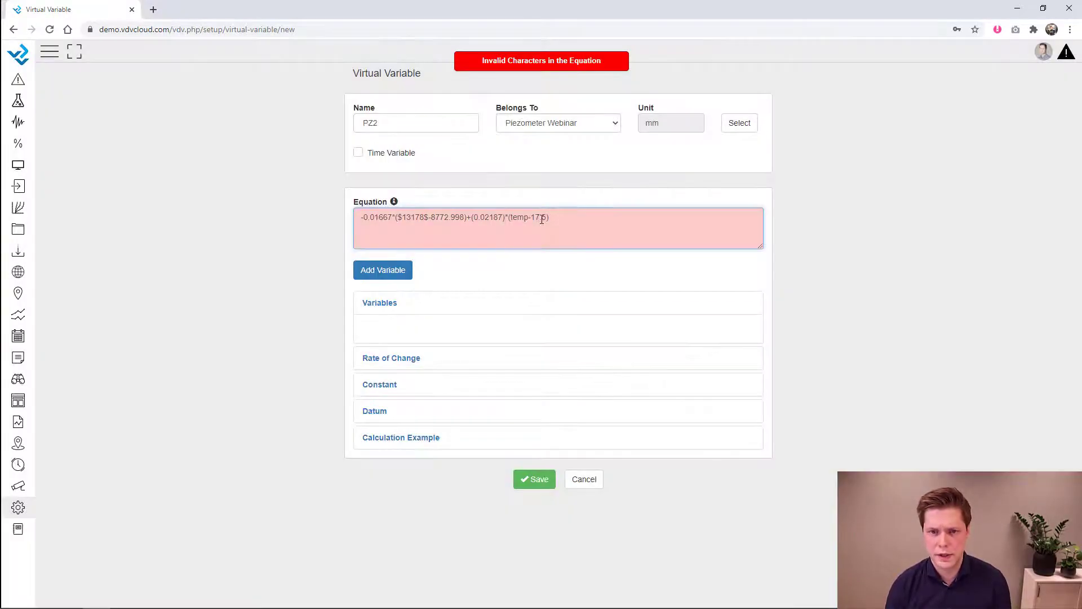
{"action": "left_click", "coordinate": [530, 217]}
{"action": "key", "text": "BackSpace"}
{"action": "key", "text": "BackSpace"}
{"action": "key", "text": "BackSpace"}
{"action": "key", "text": "BackSpace"}
{"action": "left_click", "coordinate": [401, 271]}
{"action": "scroll", "coordinate": [572, 282], "scroll_direction": "down", "scroll_amount": 5}
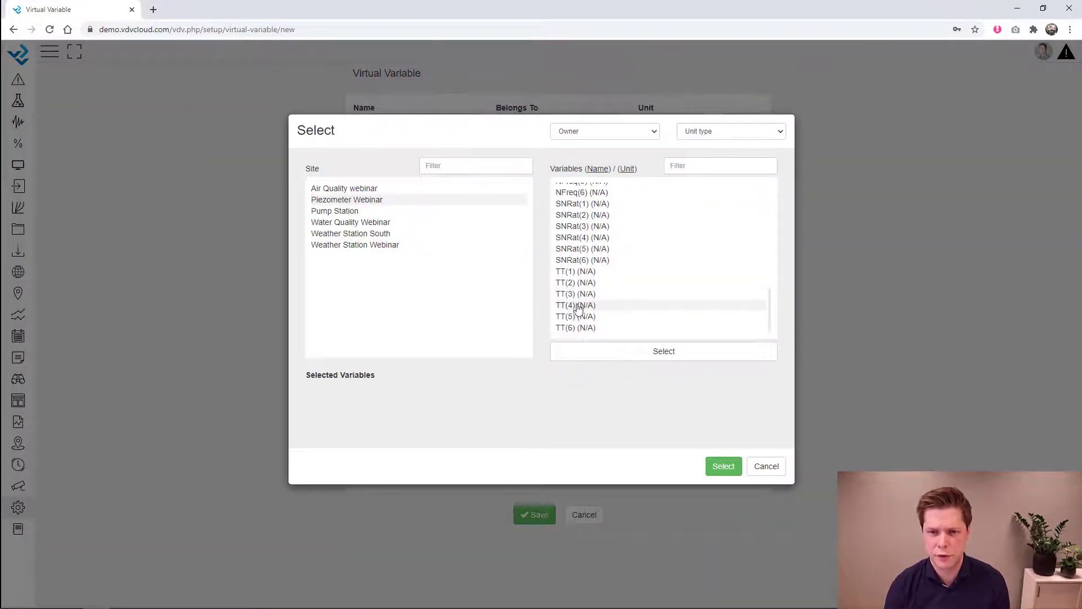
{"action": "left_click", "coordinate": [578, 309]}
{"action": "left_click", "coordinate": [723, 466]}
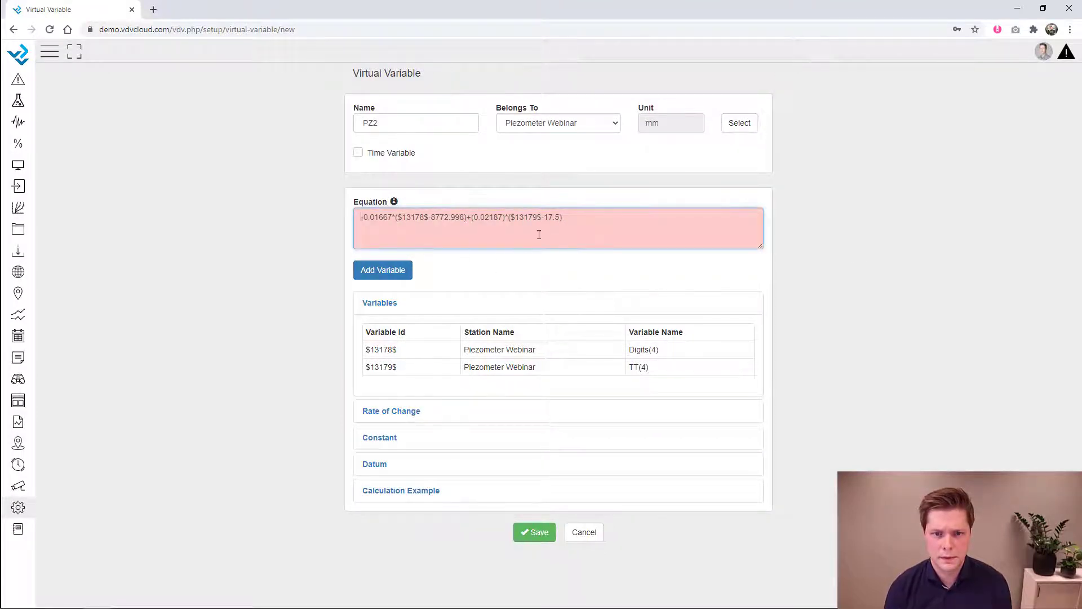
{"action": "left_click", "coordinate": [590, 227]}
{"action": "left_click", "coordinate": [841, 269]}
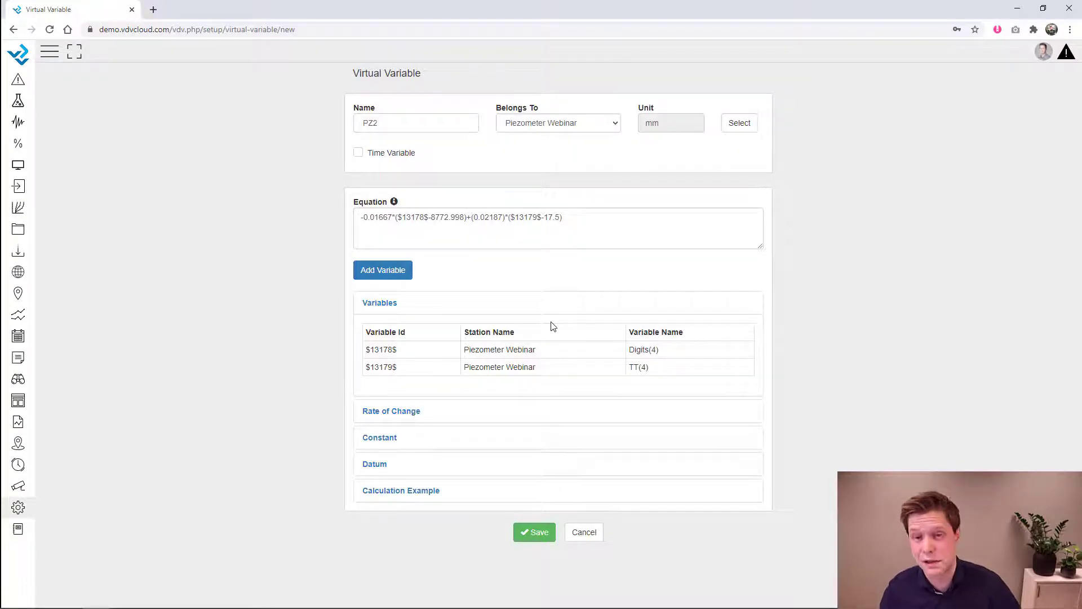
- Make PZ2 time-dependent with a start date of 3 February 2020
{"action": "left_click", "coordinate": [356, 154]}
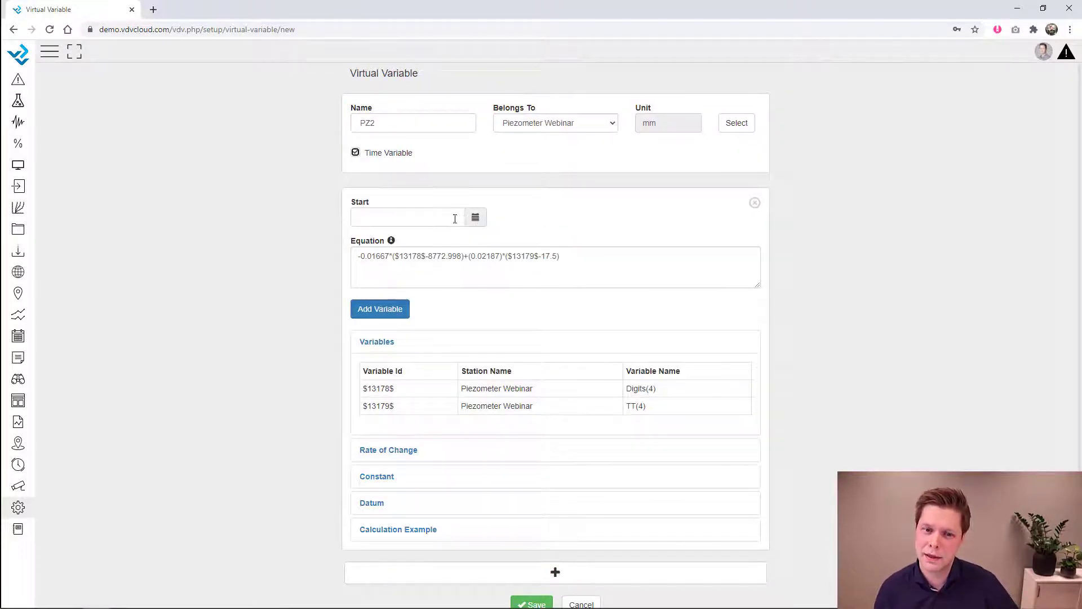
{"action": "left_click", "coordinate": [475, 218]}
{"action": "left_click", "coordinate": [426, 239]}
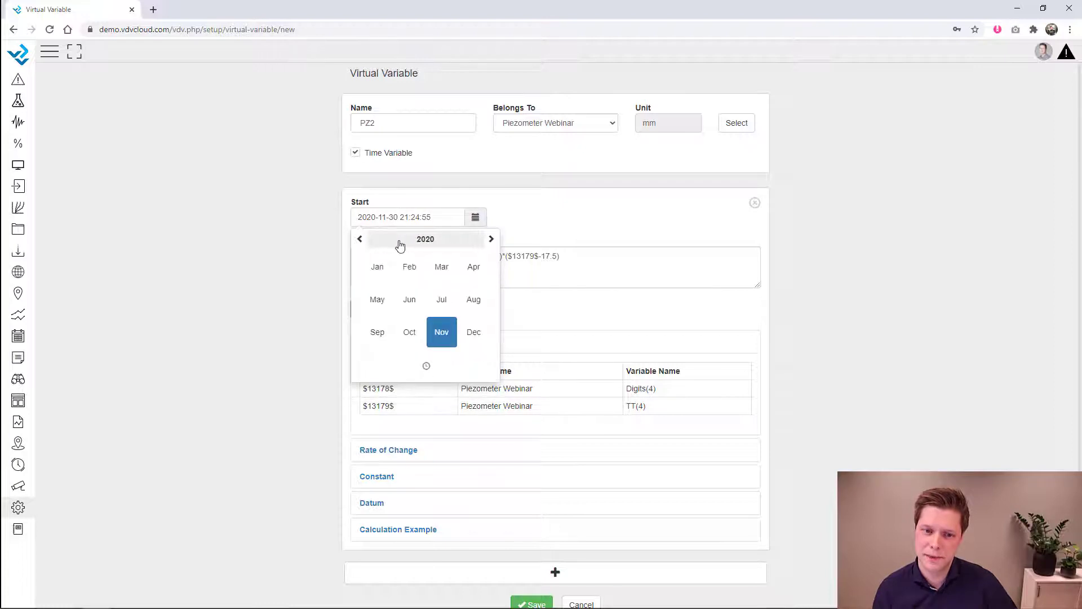
{"action": "left_click", "coordinate": [410, 268]}
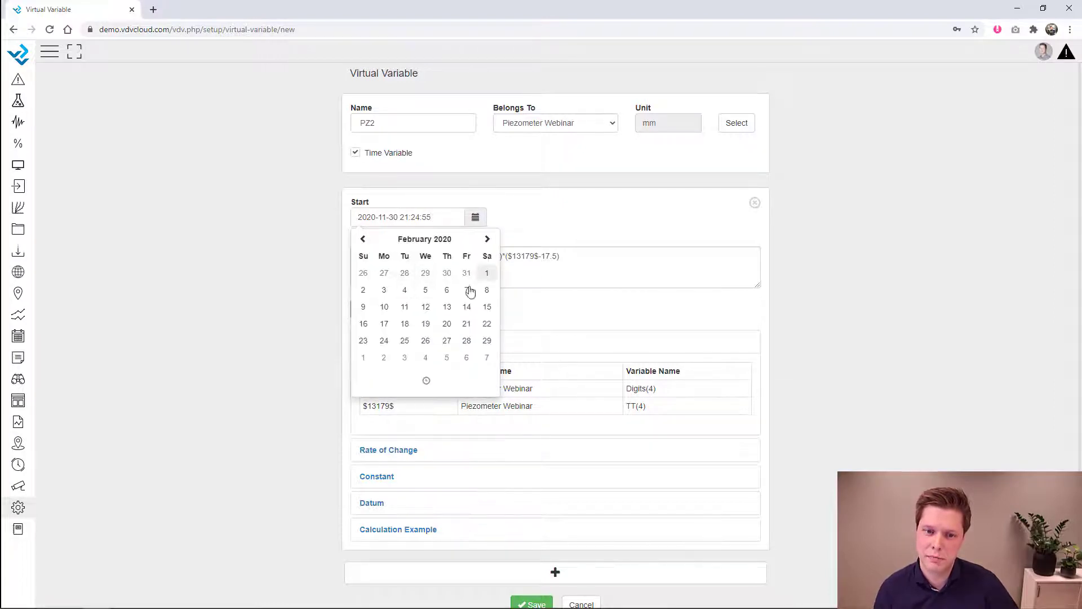
{"action": "left_click", "coordinate": [383, 290]}
{"action": "left_click", "coordinate": [290, 260]}
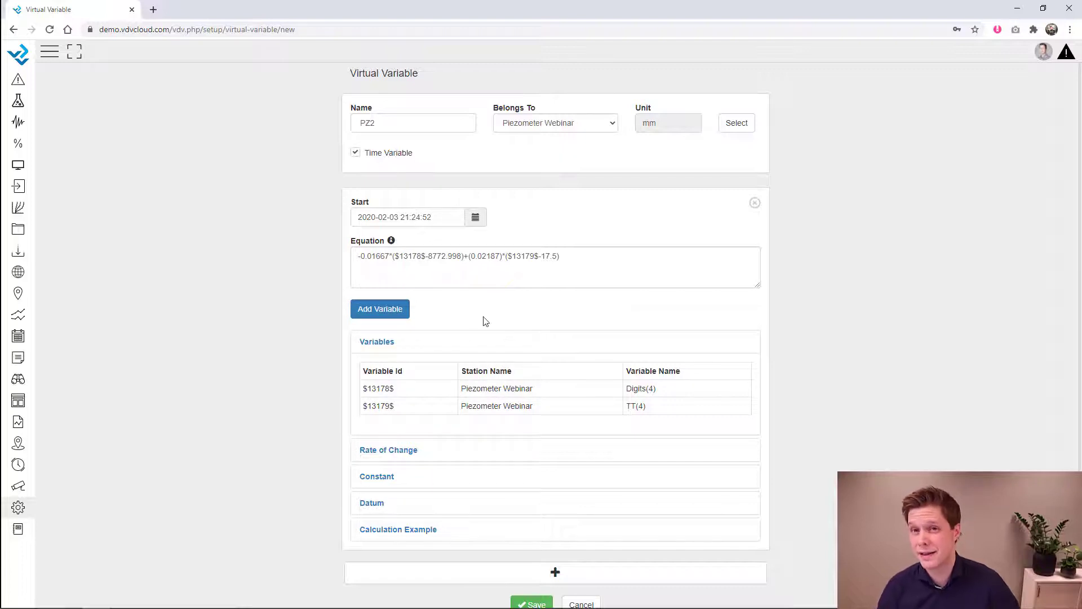
- Add a second dated equation block starting 27 November 2020 and recheck the first block's date
{"action": "scroll", "coordinate": [547, 451], "scroll_direction": "down", "scroll_amount": 1}
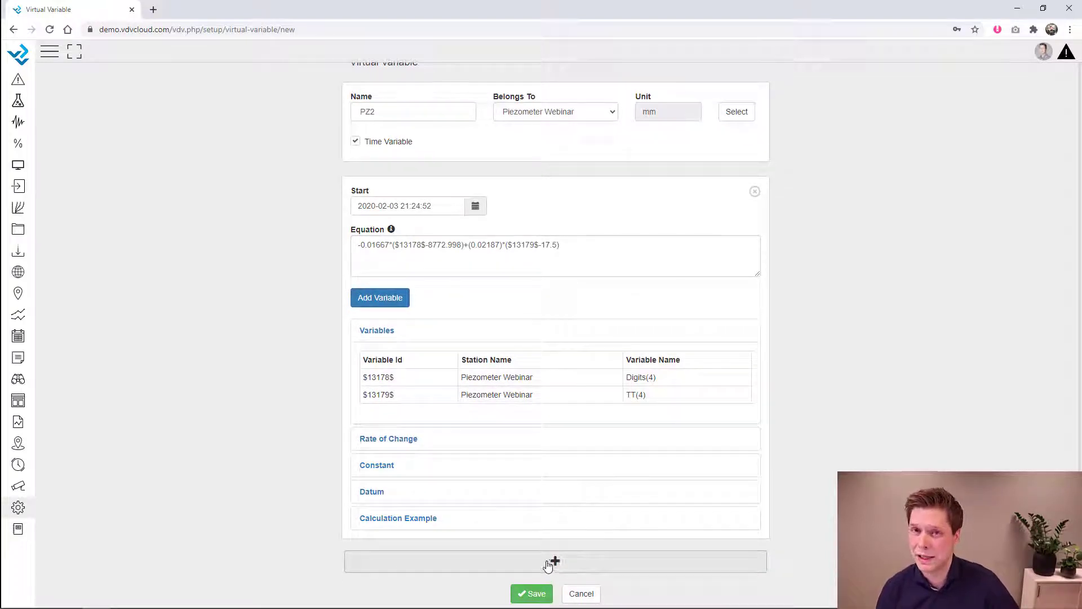
{"action": "left_click", "coordinate": [548, 566]}
{"action": "scroll", "coordinate": [548, 565], "scroll_direction": "down", "scroll_amount": 7}
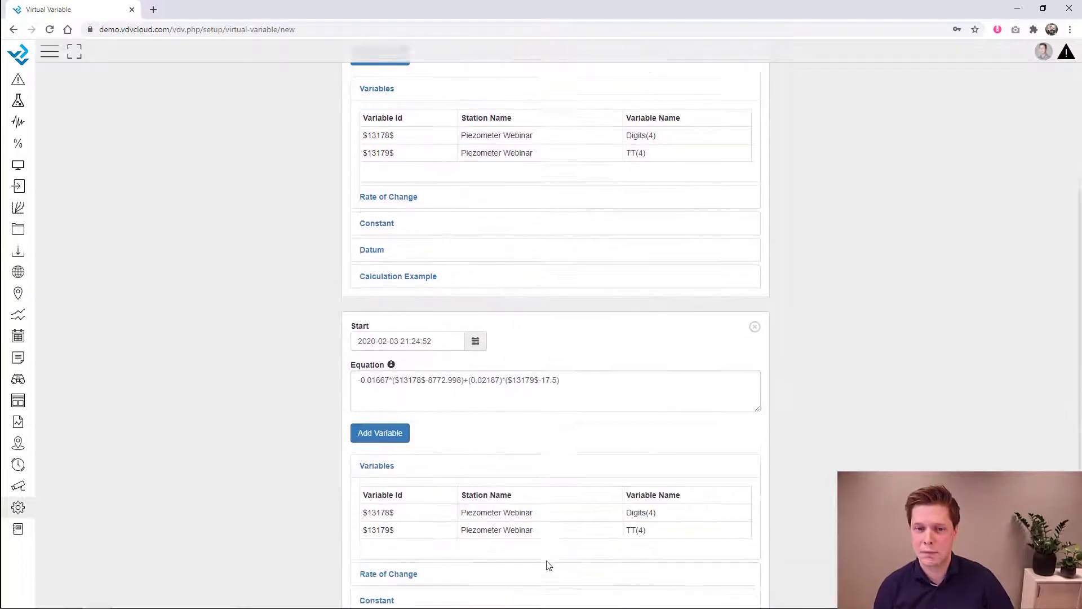
{"action": "left_click_drag", "start_coordinate": [577, 250], "coordinate": [308, 246]}
{"action": "left_click", "coordinate": [282, 250]}
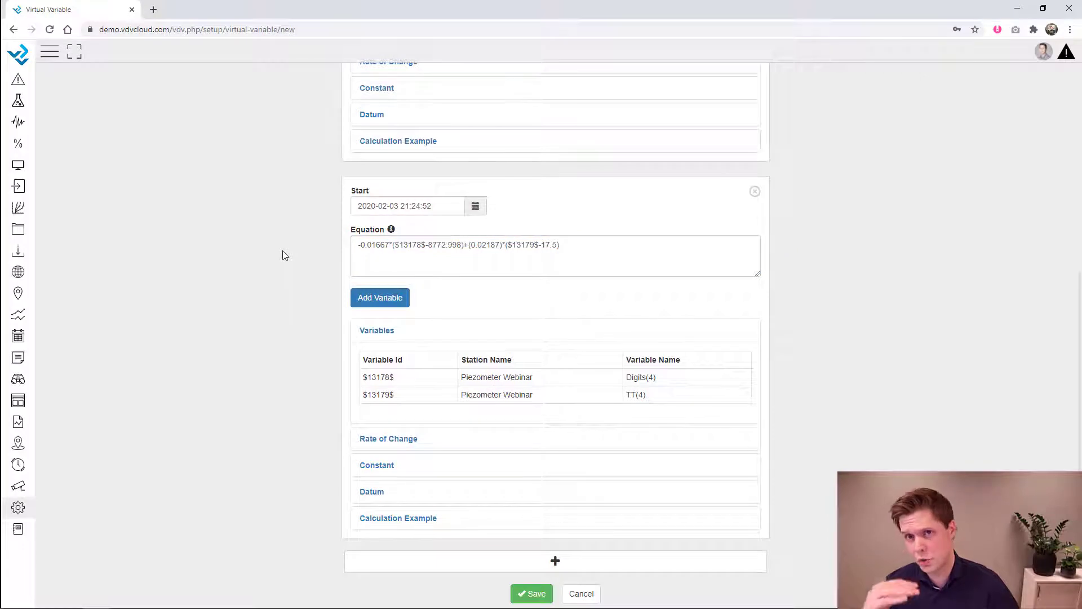
{"action": "left_click", "coordinate": [475, 206]}
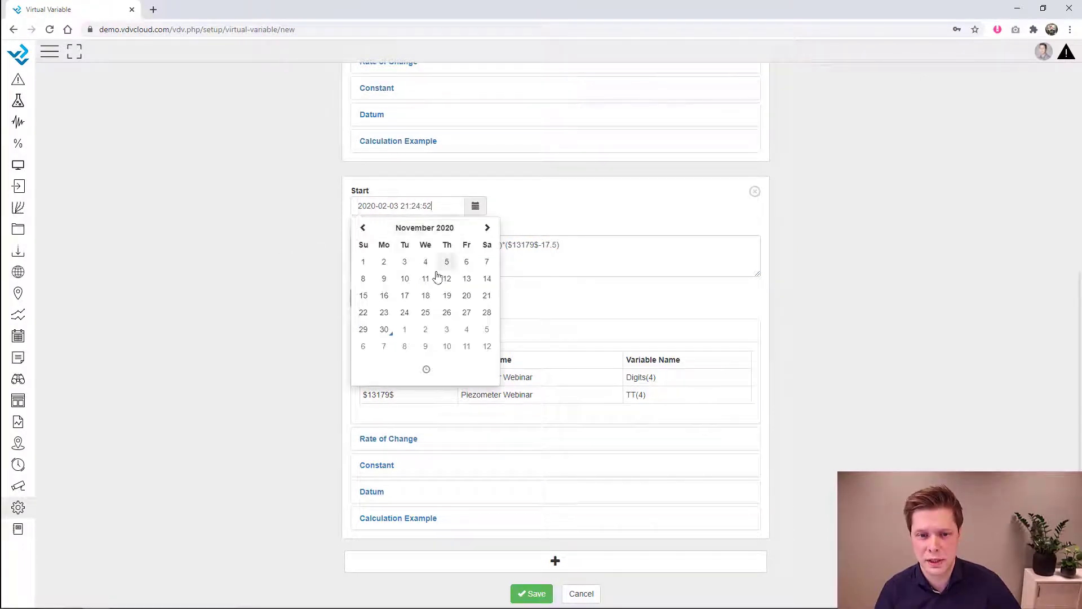
{"action": "left_click", "coordinate": [466, 313]}
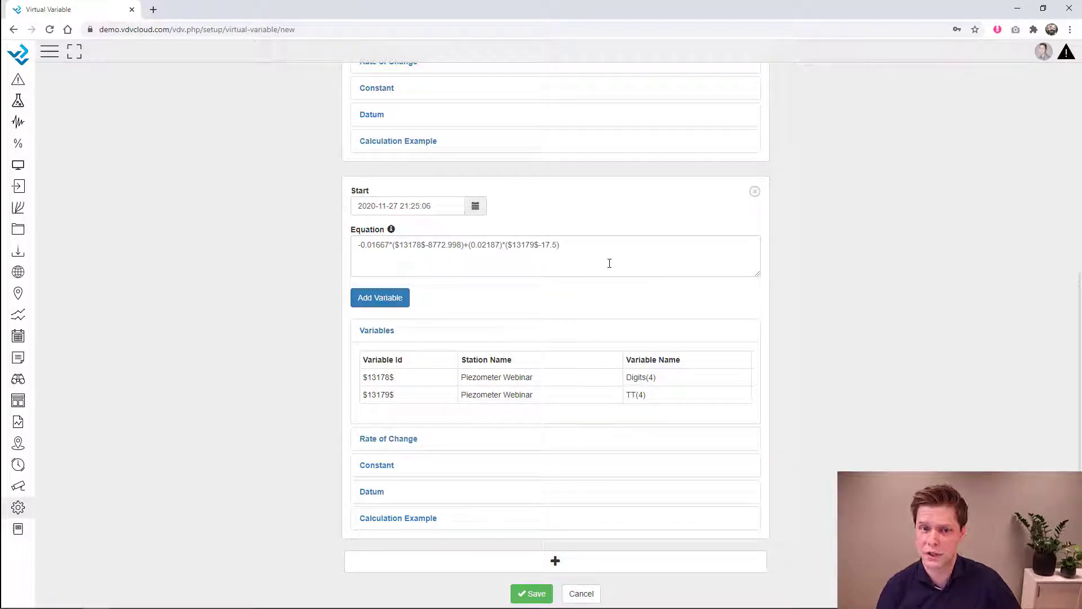
{"action": "scroll", "coordinate": [609, 263], "scroll_direction": "up", "scroll_amount": 7}
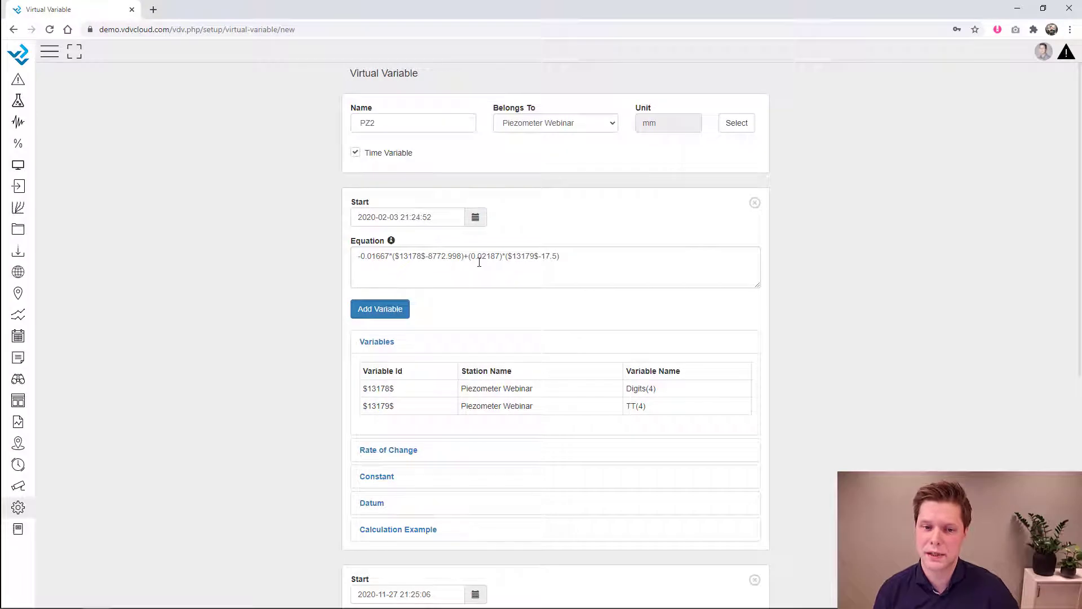
{"action": "left_click", "coordinate": [475, 217]}
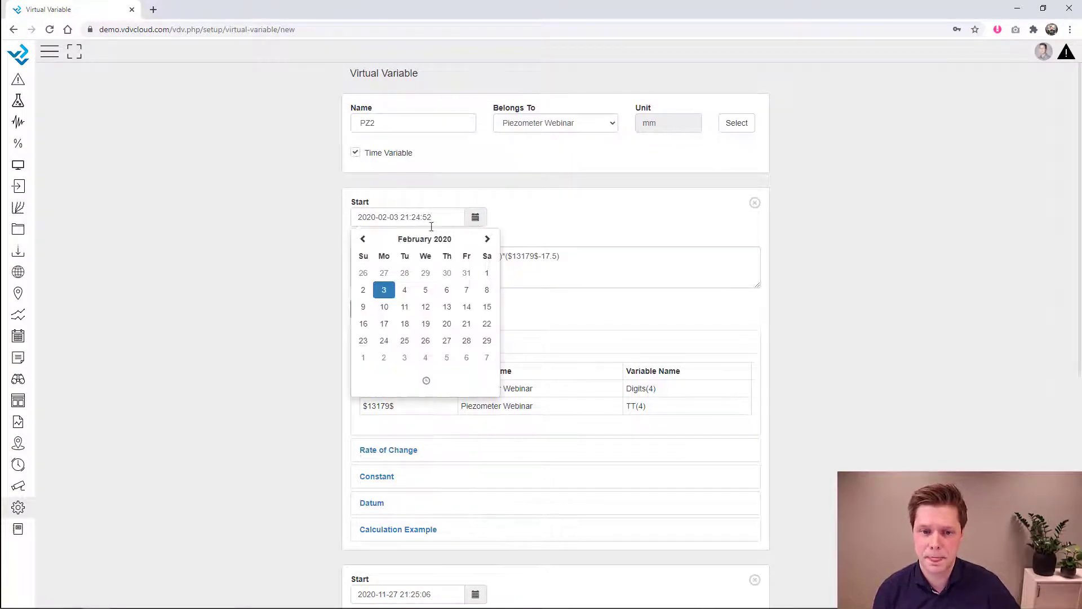
{"action": "left_click", "coordinate": [267, 242]}
{"action": "scroll", "coordinate": [399, 310], "scroll_direction": "down", "scroll_amount": 6}
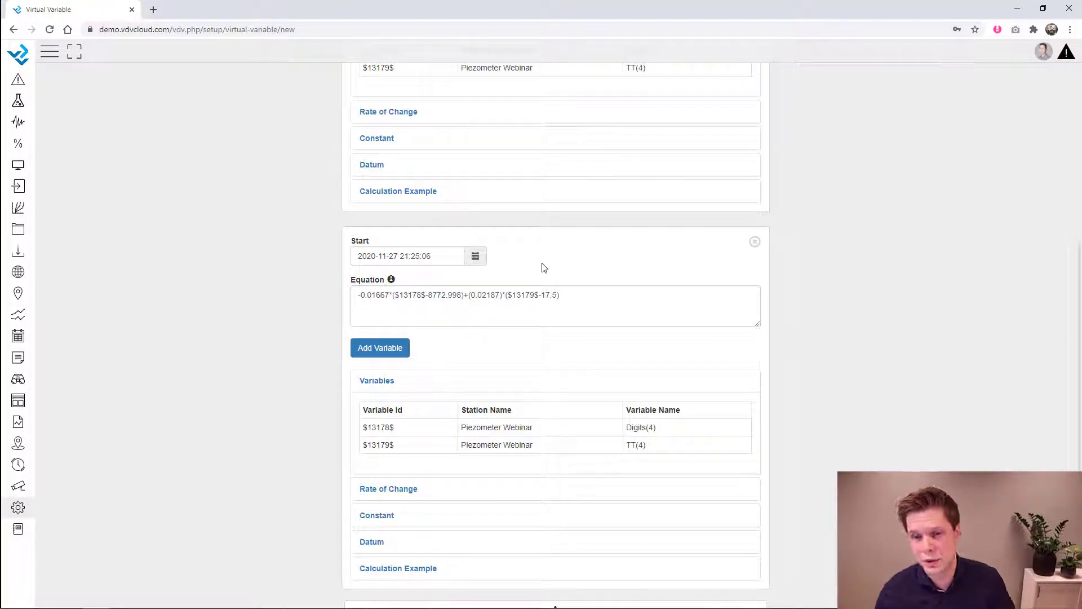
- Delete the second block, switch off Time Variable, and save PZ2
{"action": "left_click", "coordinate": [755, 241]}
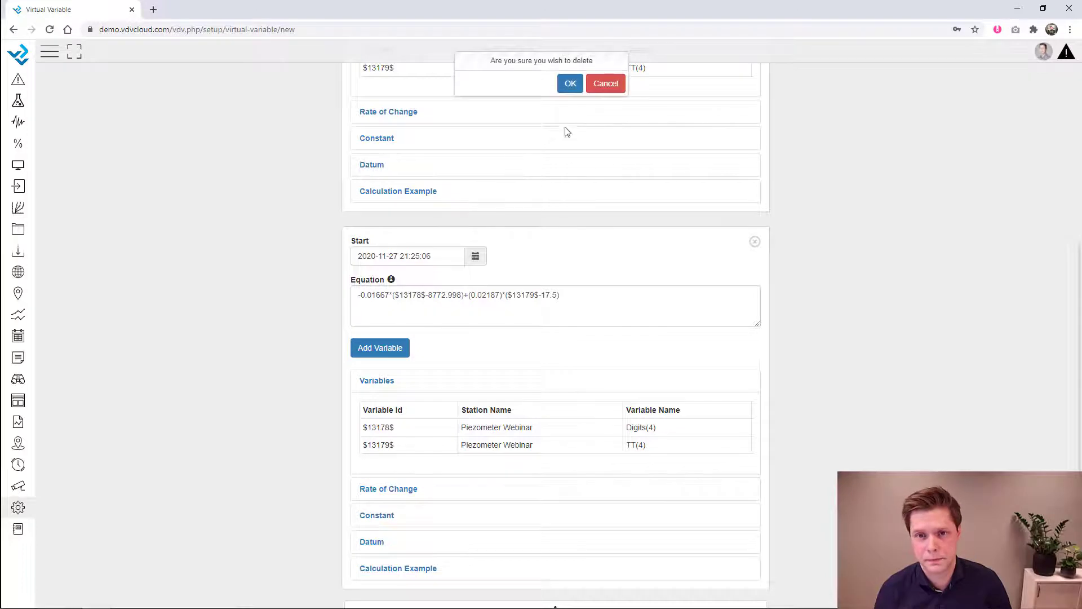
{"action": "left_click", "coordinate": [570, 85]}
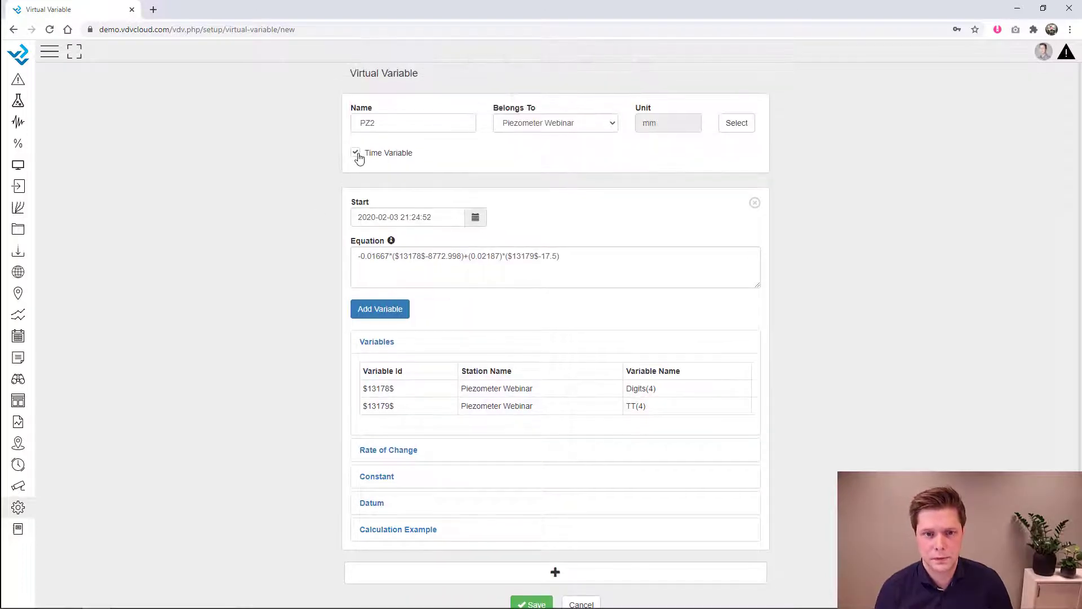
{"action": "left_click", "coordinate": [357, 155]}
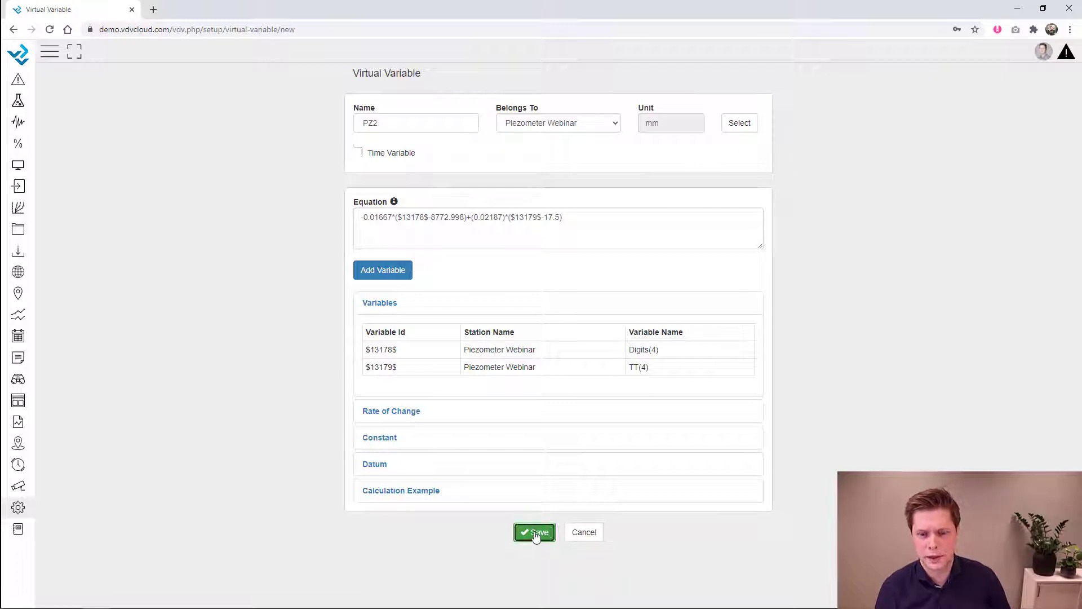
{"action": "left_click", "coordinate": [535, 532]}
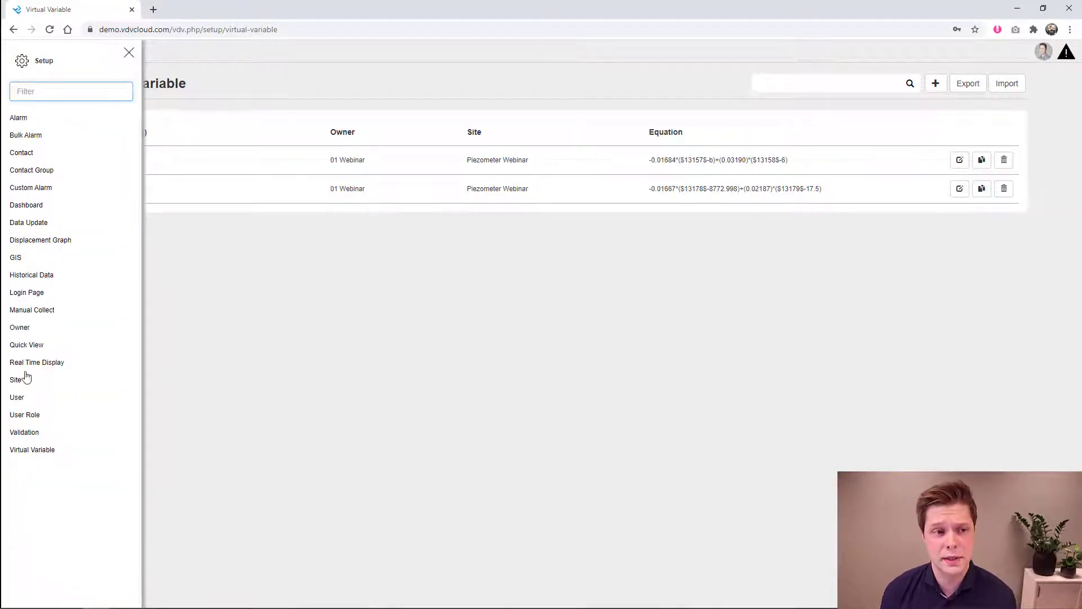
{"action": "left_click", "coordinate": [40, 119]}
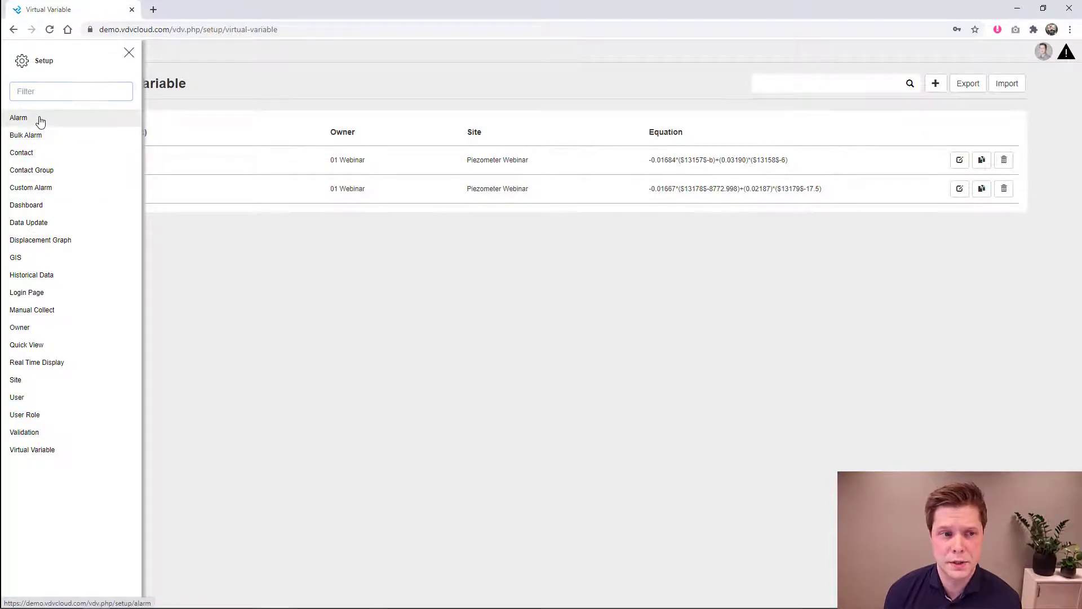
{"action": "left_click", "coordinate": [129, 53]}
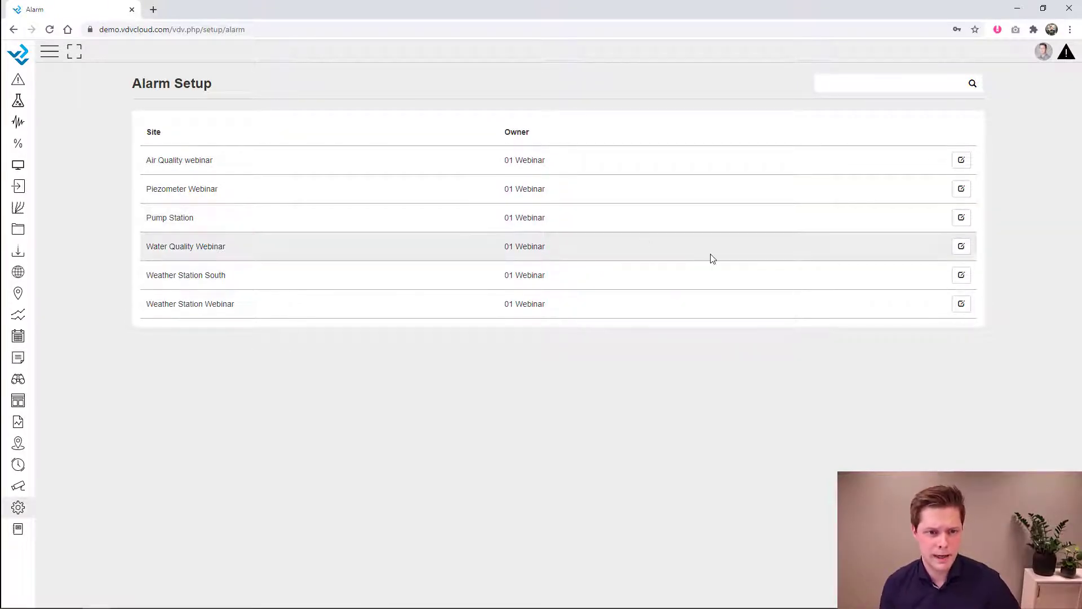
{"action": "left_click", "coordinate": [962, 276]}
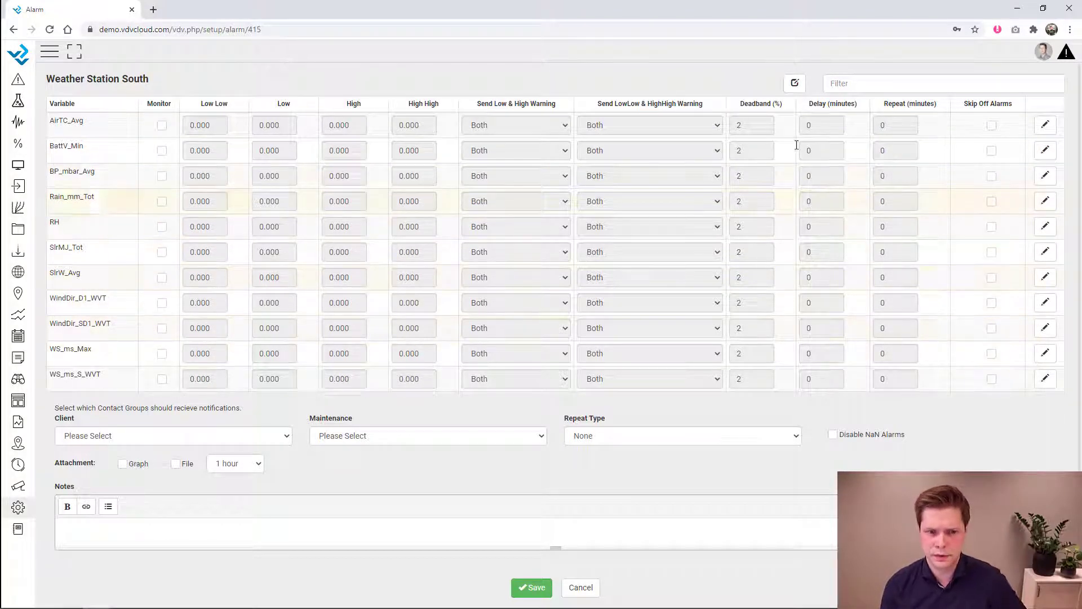
- Enable monitoring for WS_ms_Max and check the Low Low to High High columns
{"action": "left_click", "coordinate": [162, 354]}
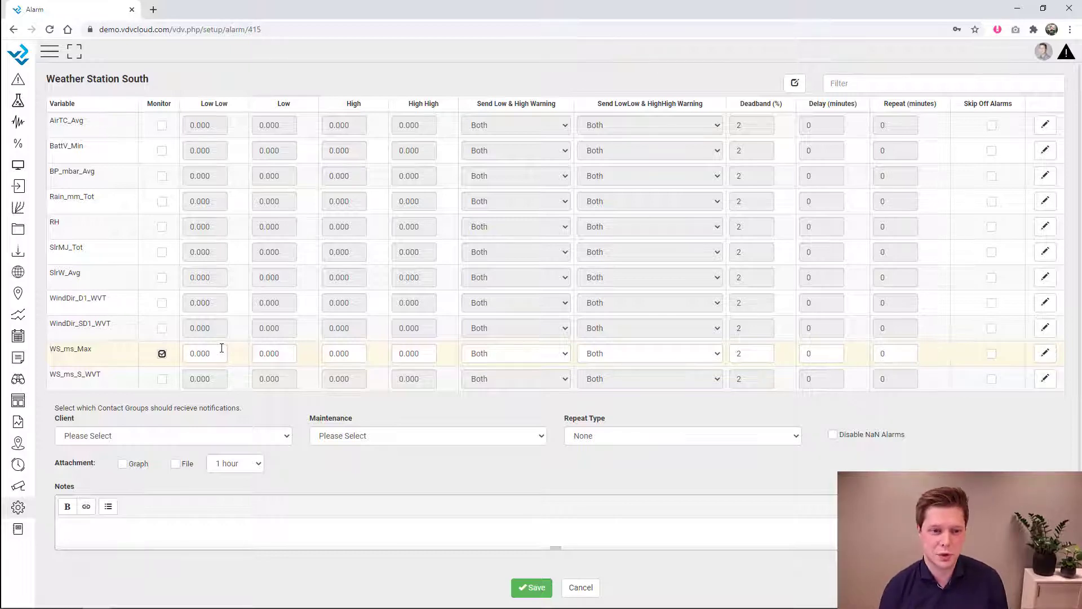
{"action": "double_click", "coordinate": [219, 356]}
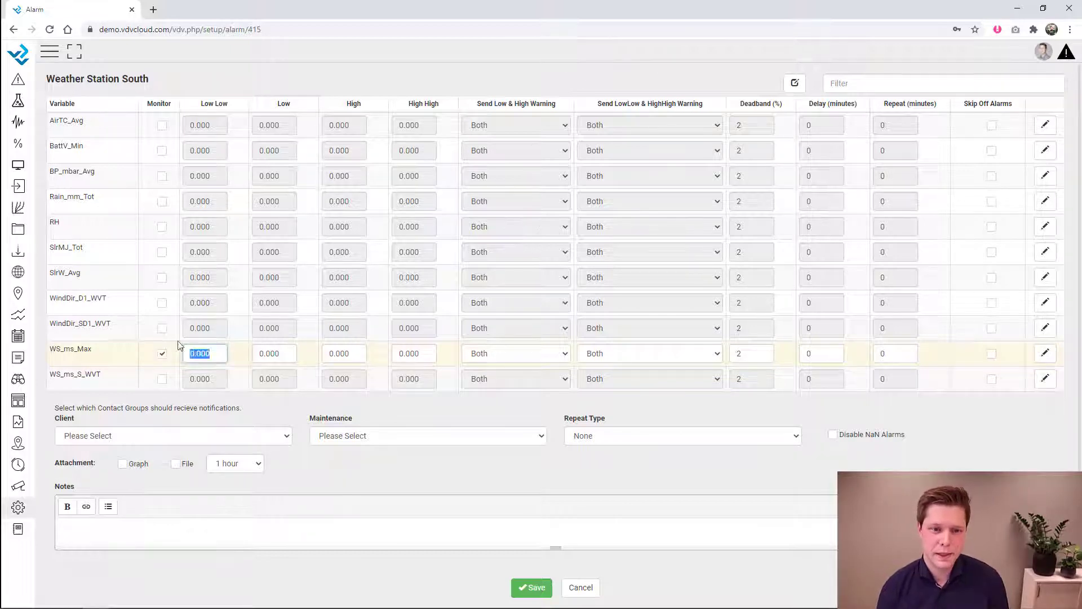
{"action": "double_click", "coordinate": [207, 104]}
{"action": "left_click_drag", "start_coordinate": [252, 110], "coordinate": [394, 110]}
{"action": "left_click", "coordinate": [285, 103]}
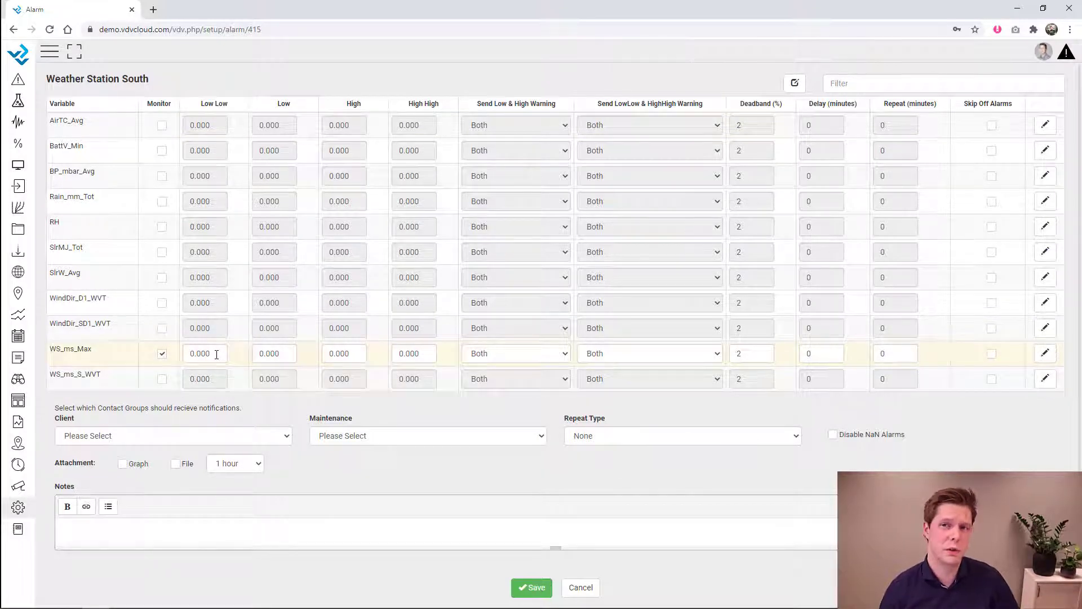
- Enter WS_ms_Max limits: Low Low -99, Low -98, High 10, High High 15
{"action": "double_click", "coordinate": [213, 355]}
{"action": "key", "text": "BackSpace"}
{"action": "type", "text": "-99"}
{"action": "key", "text": "Tab"}
{"action": "type", "text": "-8"}
{"action": "type", "text": "98"}
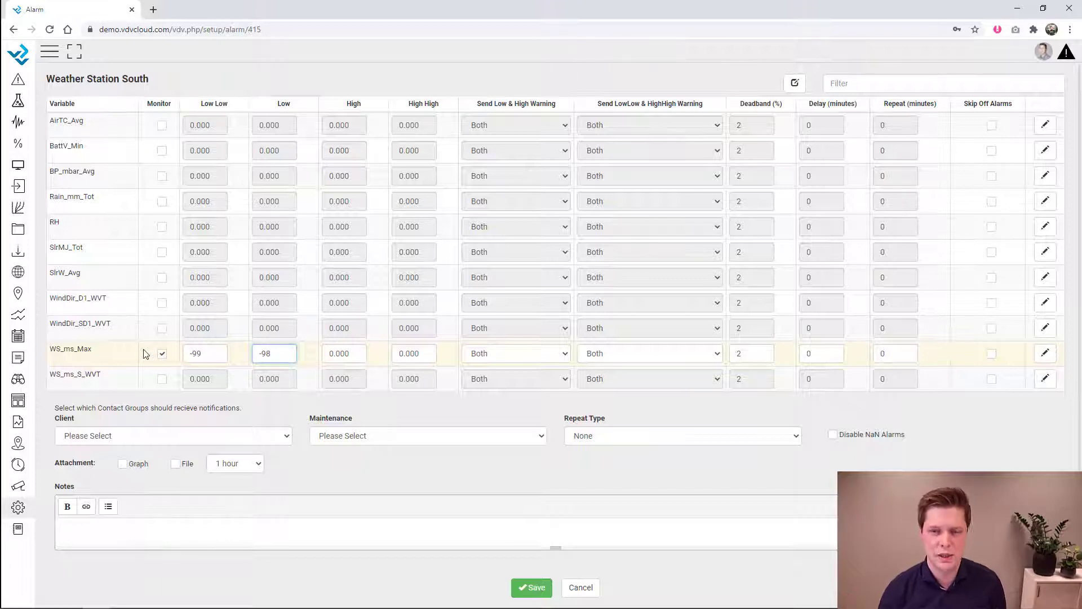
{"action": "key", "text": "Tab"}
{"action": "type", "text": "10"}
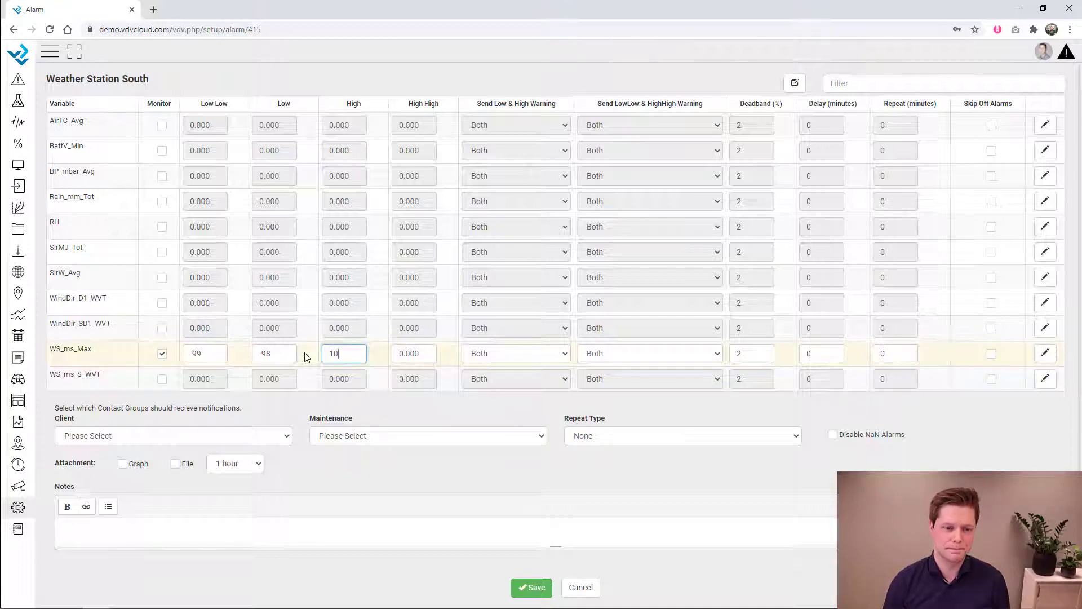
{"action": "key", "text": "Tab"}
{"action": "type", "text": "15"}
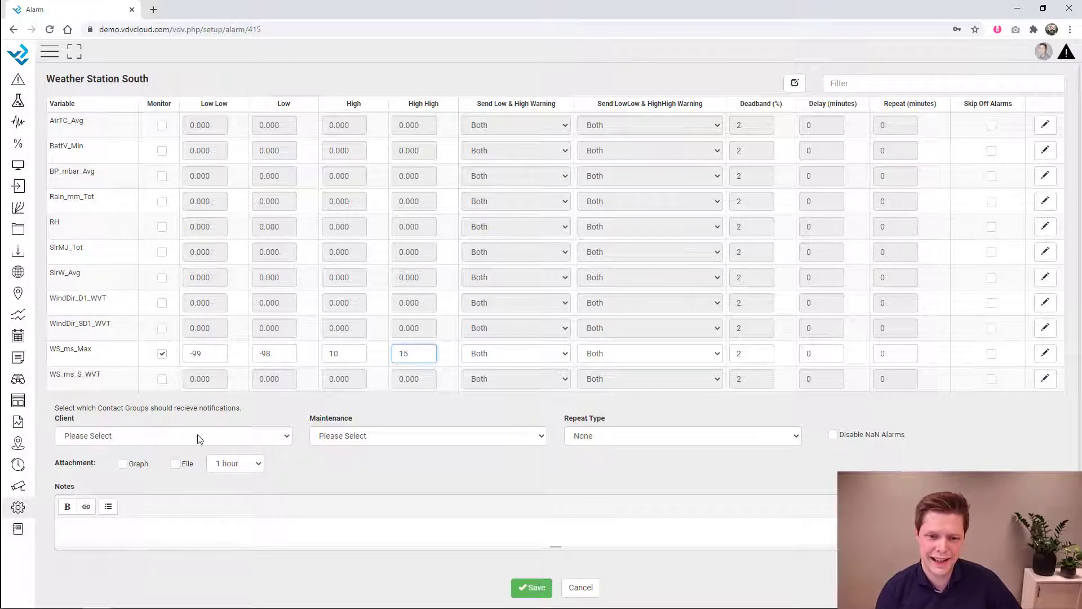
- Assign the Client and Maintenance contact groups to the two group slots
{"action": "left_click", "coordinate": [258, 436]}
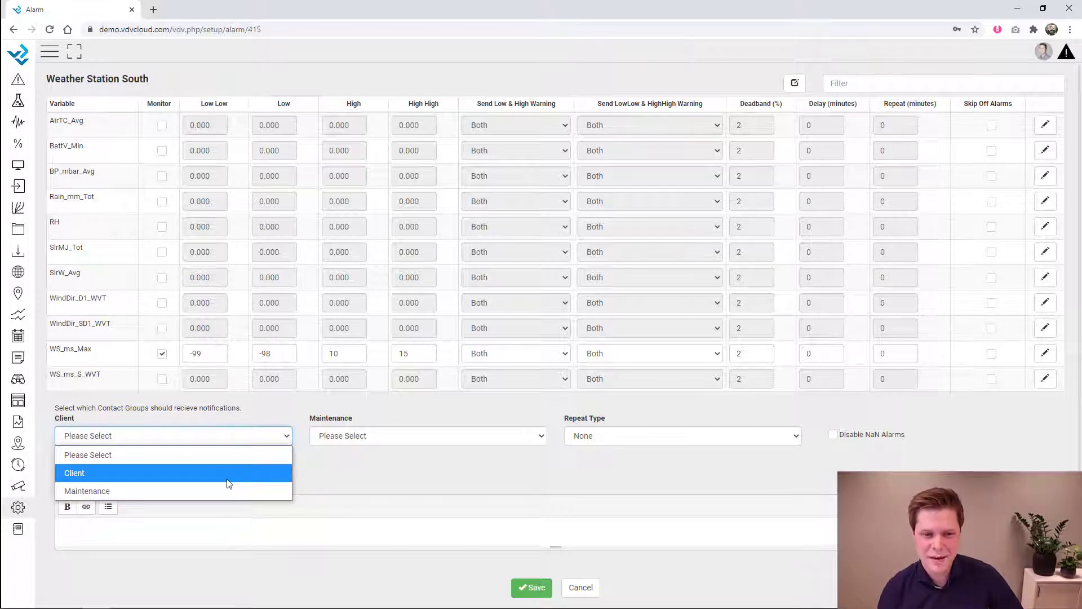
{"action": "left_click", "coordinate": [229, 483]}
{"action": "left_click", "coordinate": [377, 436]}
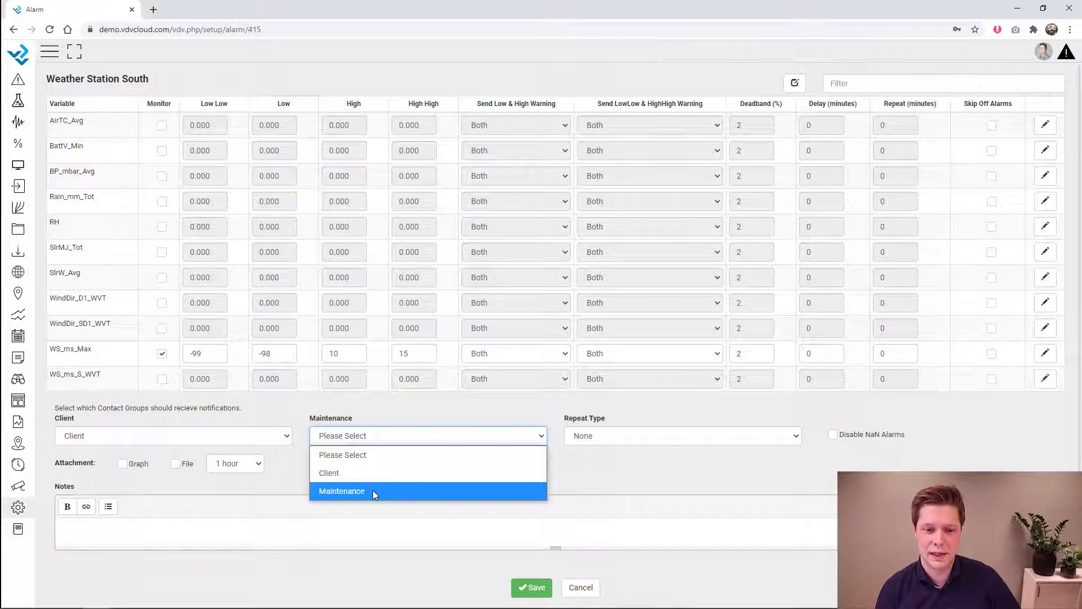
{"action": "left_click", "coordinate": [373, 492]}
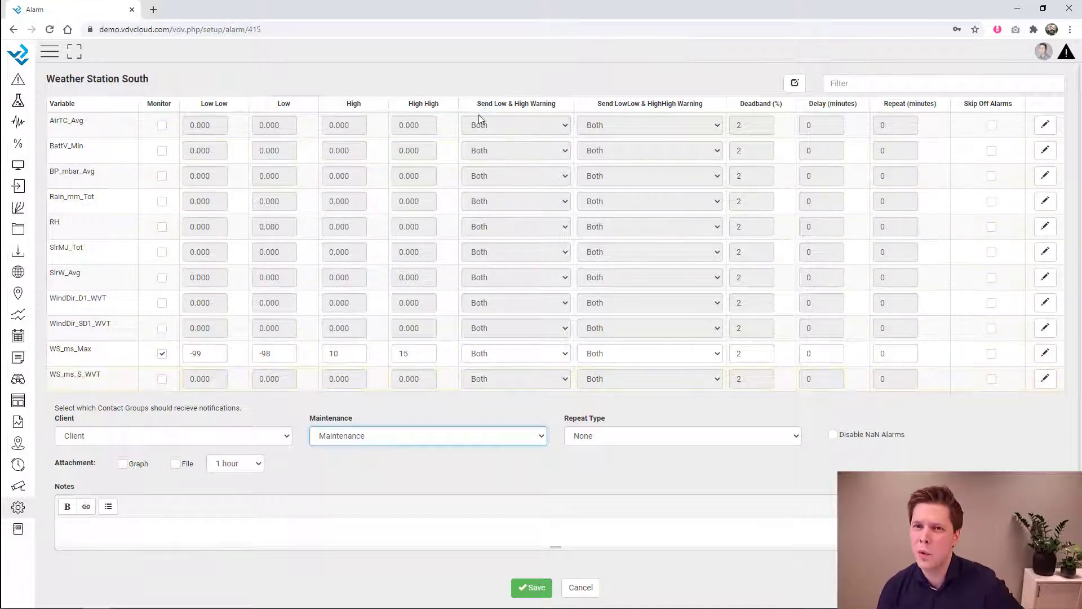
- Send WS_ms_Max's Low & High warnings to Maintenance, keeping LowLow & HighHigh on Both
{"action": "left_click", "coordinate": [507, 353]}
{"action": "left_click", "coordinate": [507, 414]}
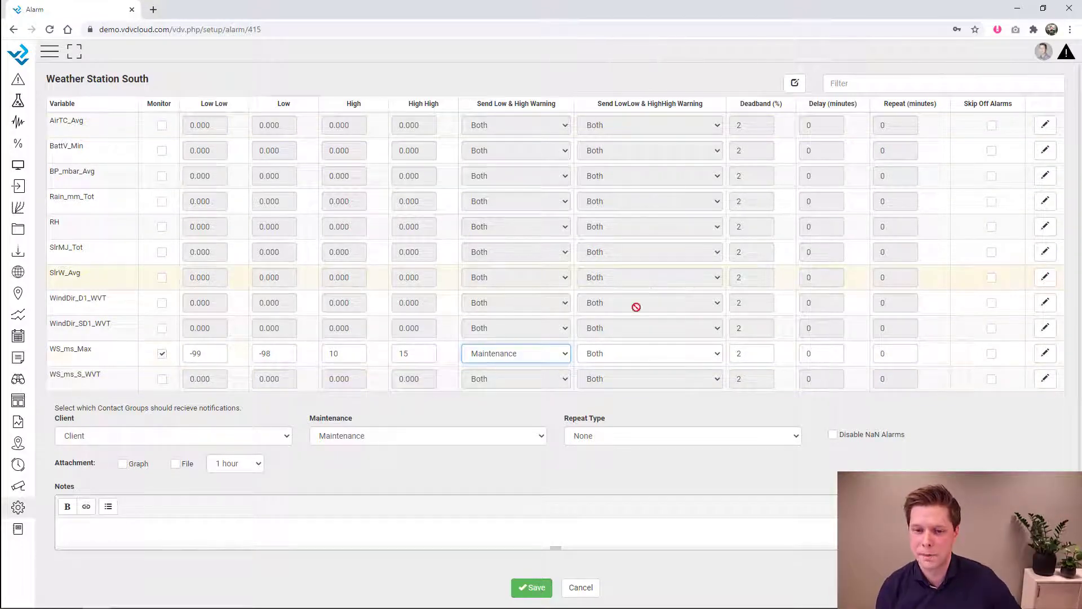
{"action": "left_click", "coordinate": [619, 359]}
{"action": "left_click", "coordinate": [619, 370]}
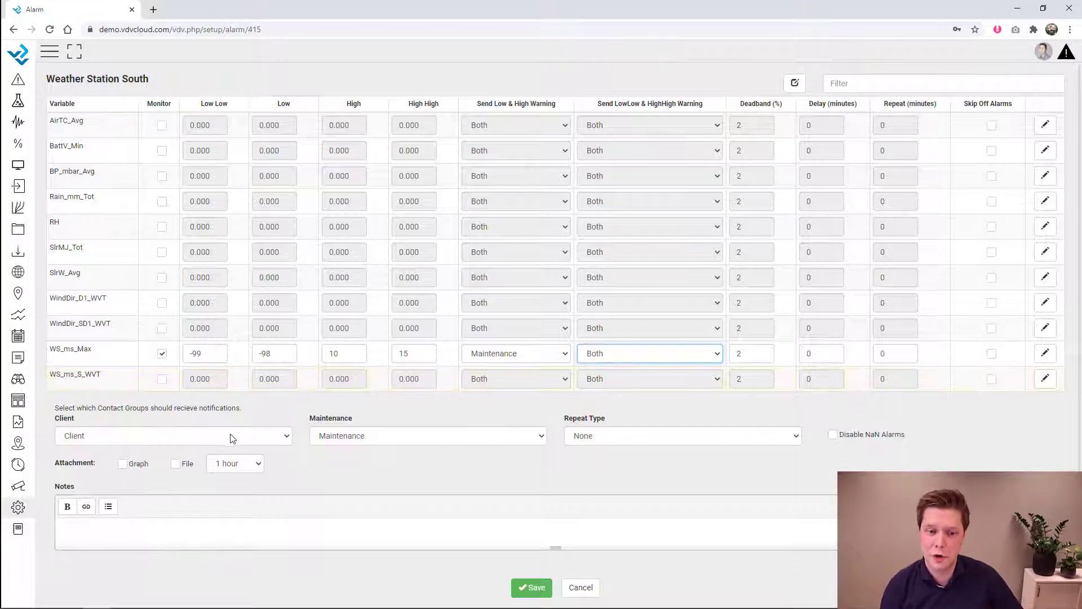
- Switch the first contact group slot to Maintenance, then back to Client
{"action": "left_click", "coordinate": [274, 438]}
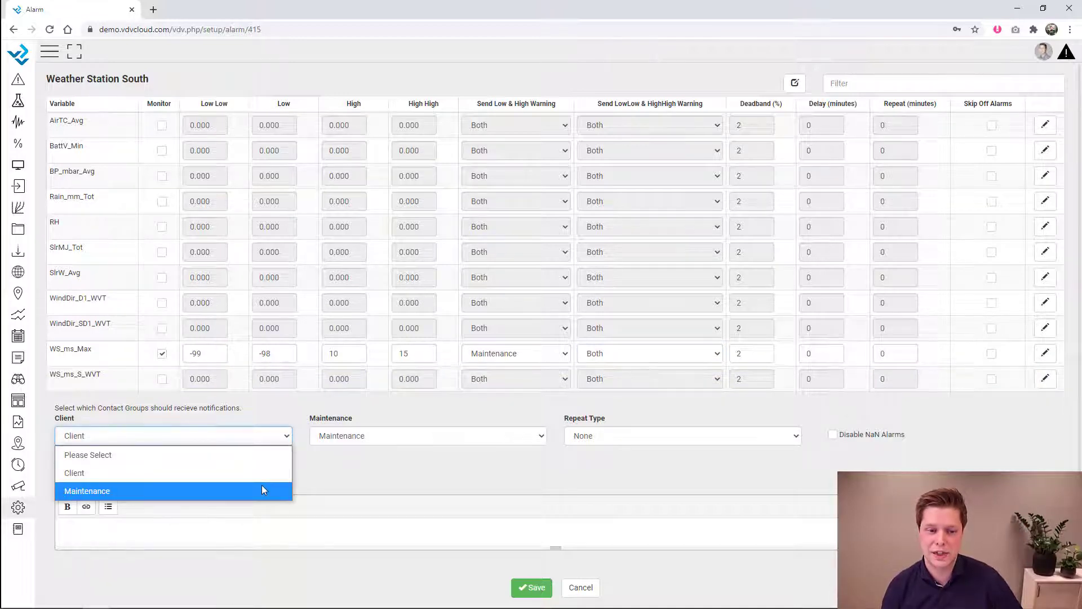
{"action": "left_click", "coordinate": [262, 491]}
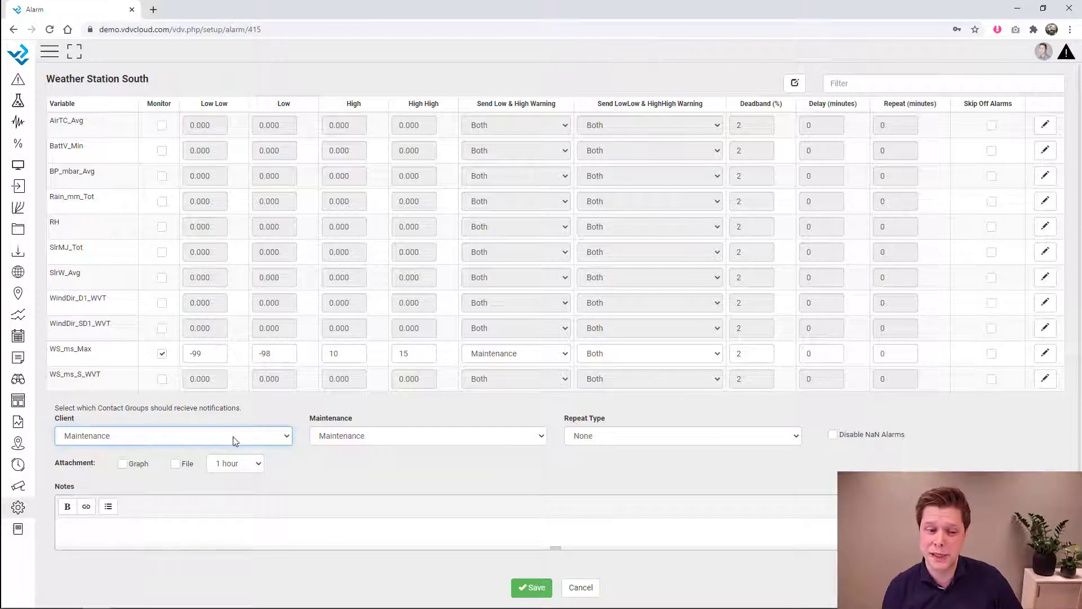
{"action": "left_click", "coordinate": [236, 441]}
{"action": "left_click", "coordinate": [227, 471]}
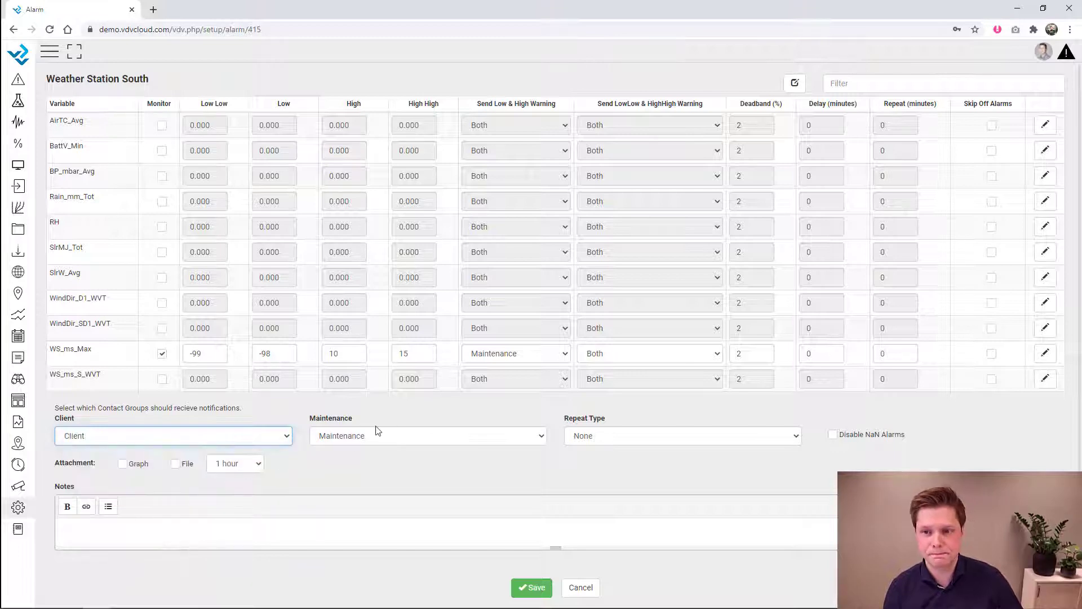
- After trying 60 and 120, set WS_ms_Max's Delay to 0 and Repeat to 30 minutes
{"action": "double_click", "coordinate": [828, 353]}
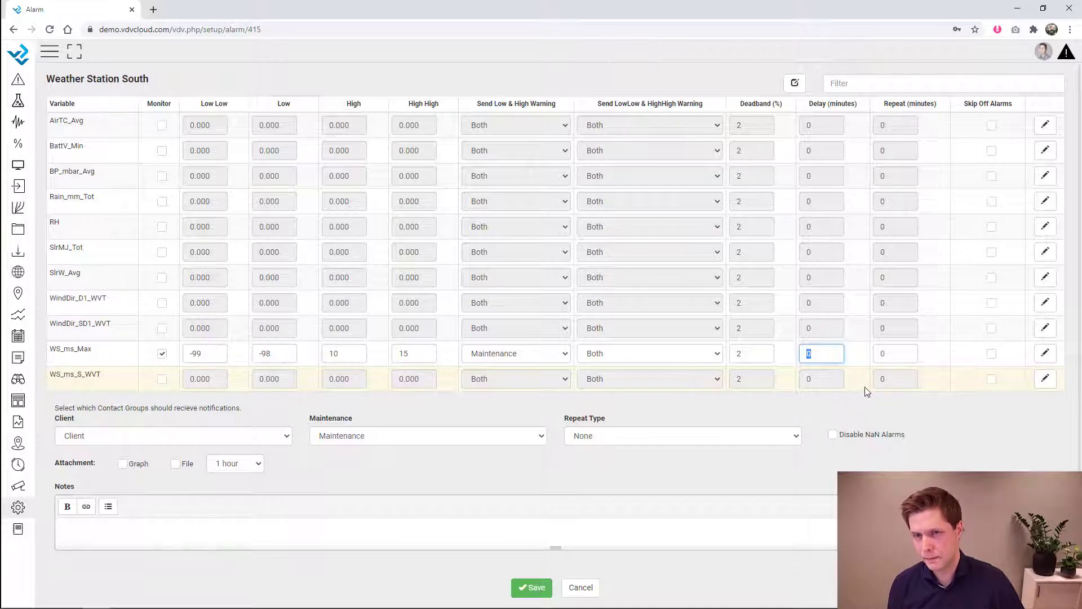
{"action": "type", "text": "60"}
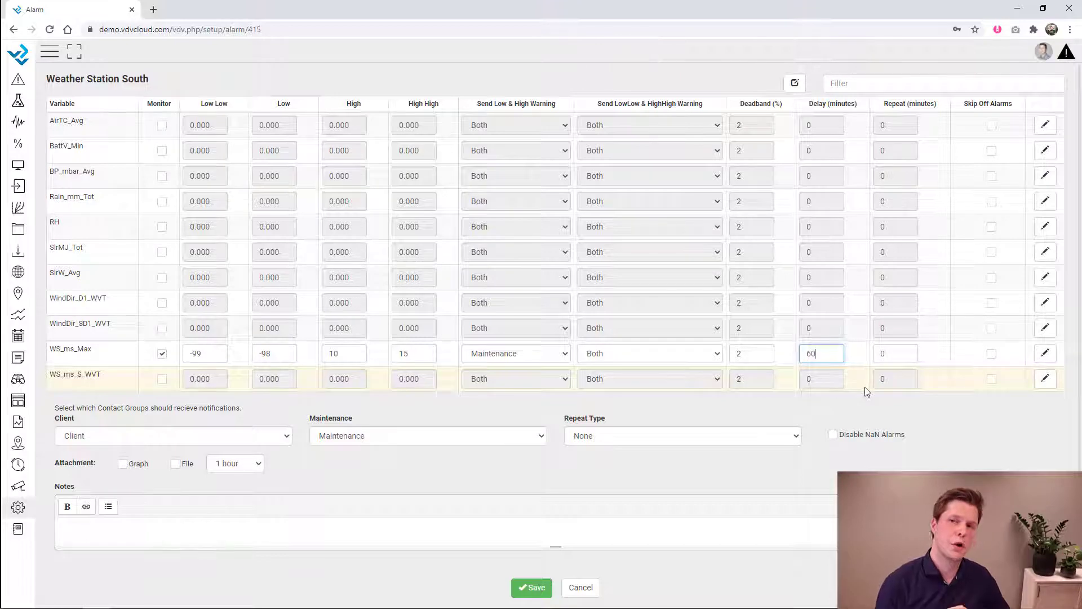
{"action": "key", "text": "BackSpace"}
{"action": "key", "text": "BackSpace"}
{"action": "type", "text": "0"}
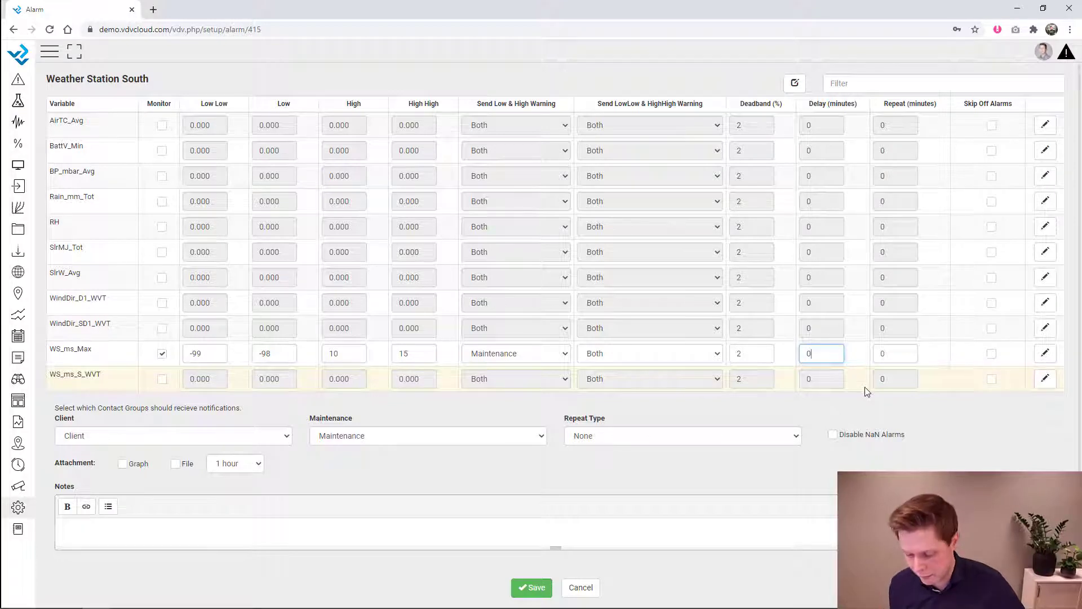
{"action": "key", "text": "BackSpace"}
{"action": "type", "text": "60"}
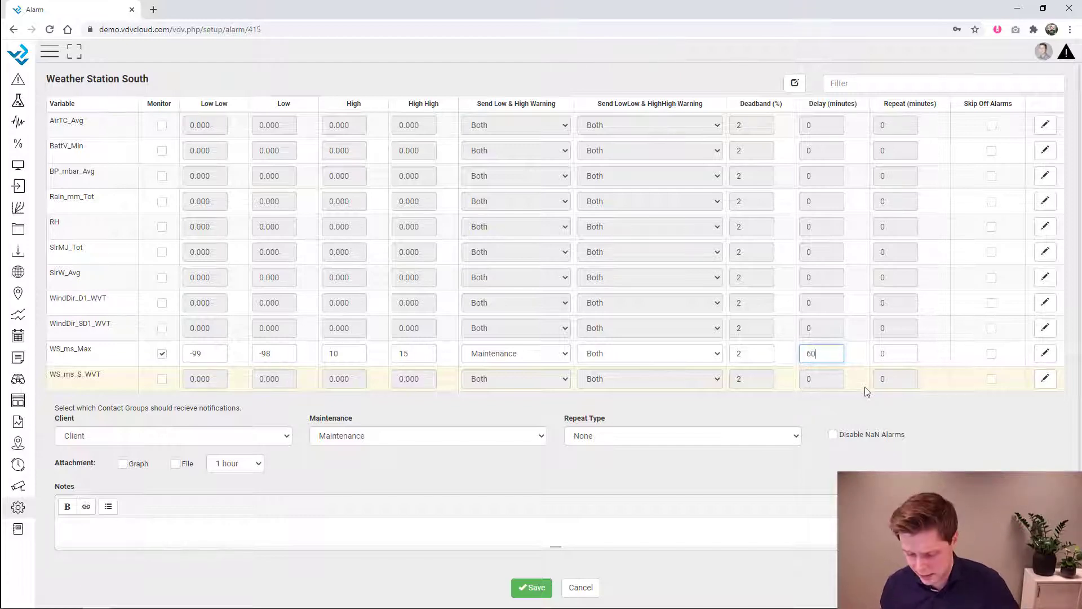
{"action": "key", "text": "BackSpace"}
{"action": "key", "text": "BackSpace"}
{"action": "type", "text": "120"}
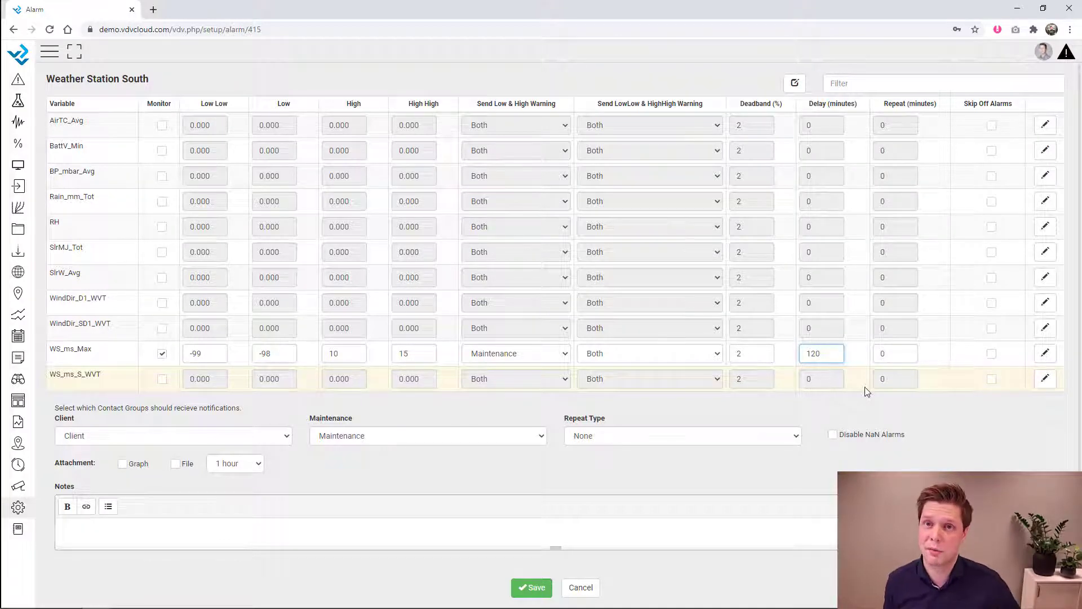
{"action": "key", "text": "BackSpace"}
{"action": "key", "text": "BackSpace"}
{"action": "key", "text": "BackSpace"}
{"action": "type", "text": "0"}
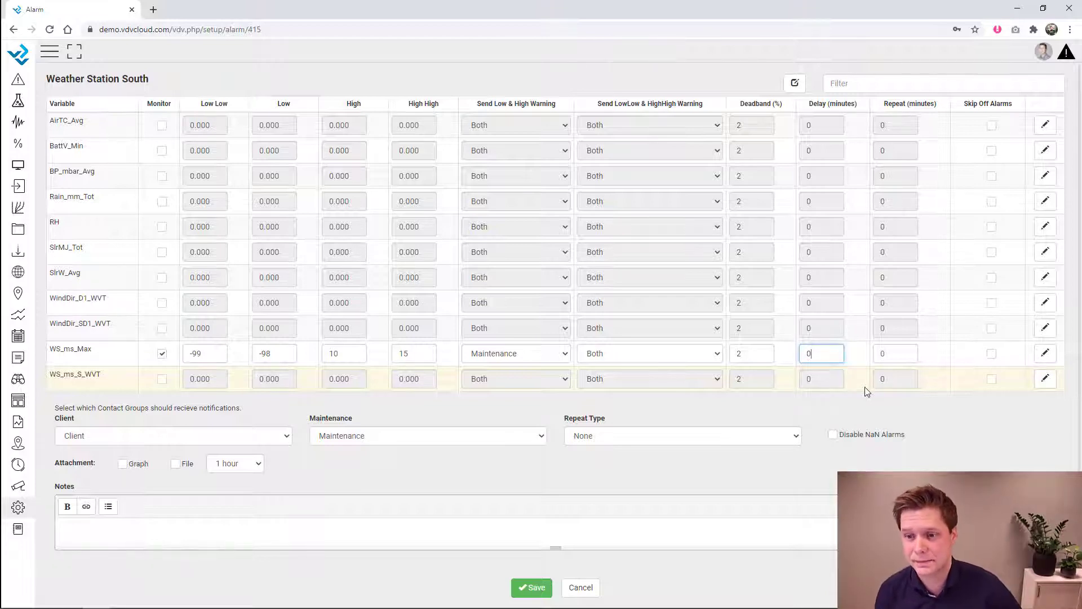
{"action": "key", "text": "Tab"}
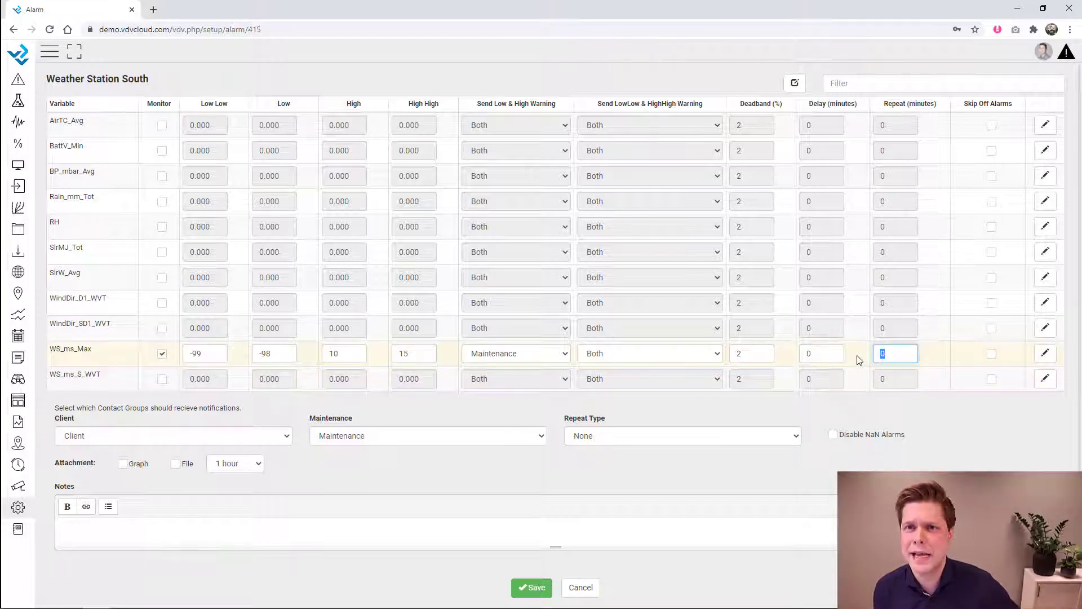
{"action": "type", "text": "30"}
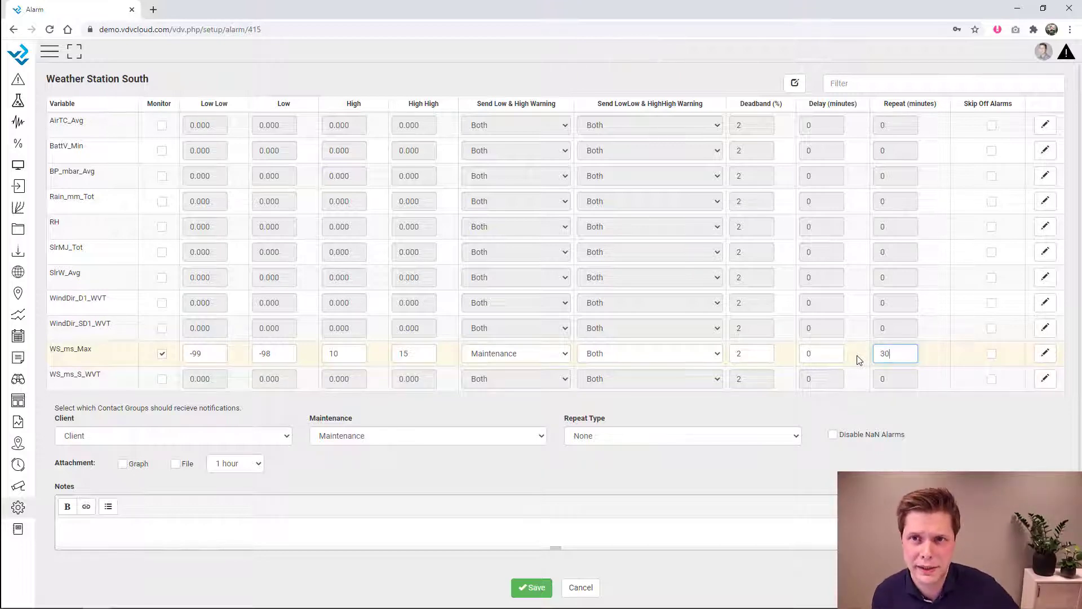
- Add a WS_ms_Max High High custom message telling staff to call a named colleague and get out
{"action": "left_click", "coordinate": [1047, 354]}
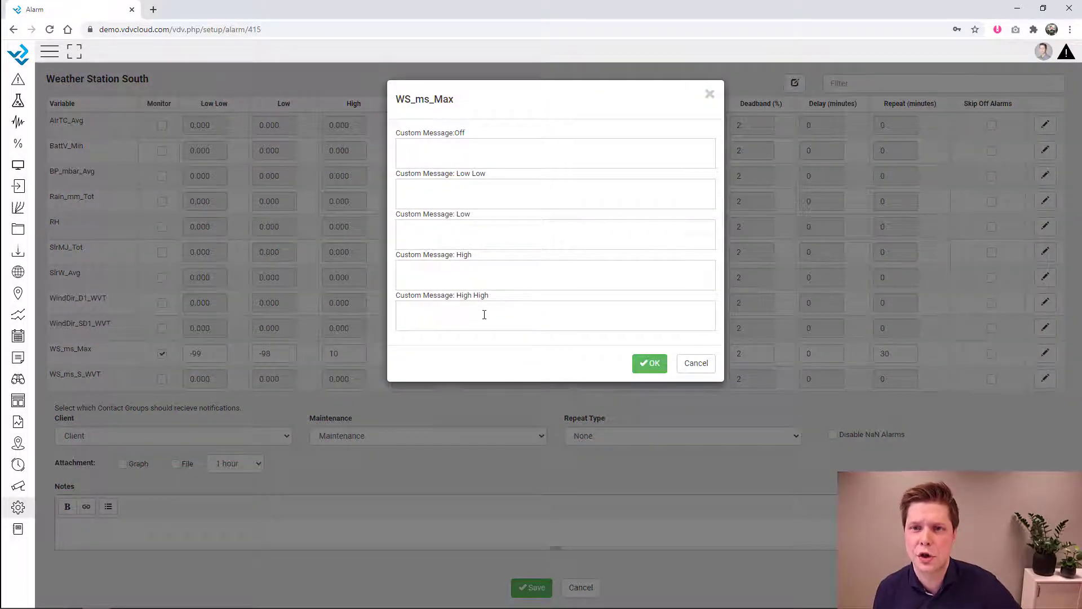
{"action": "left_click", "coordinate": [488, 317]}
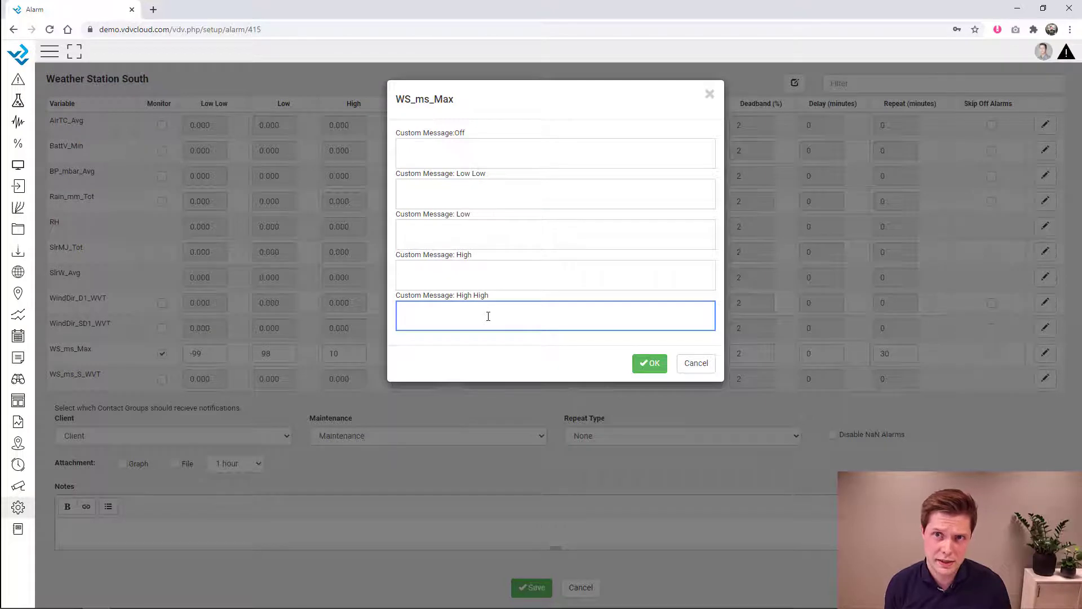
{"action": "type", "text": "Cal"}
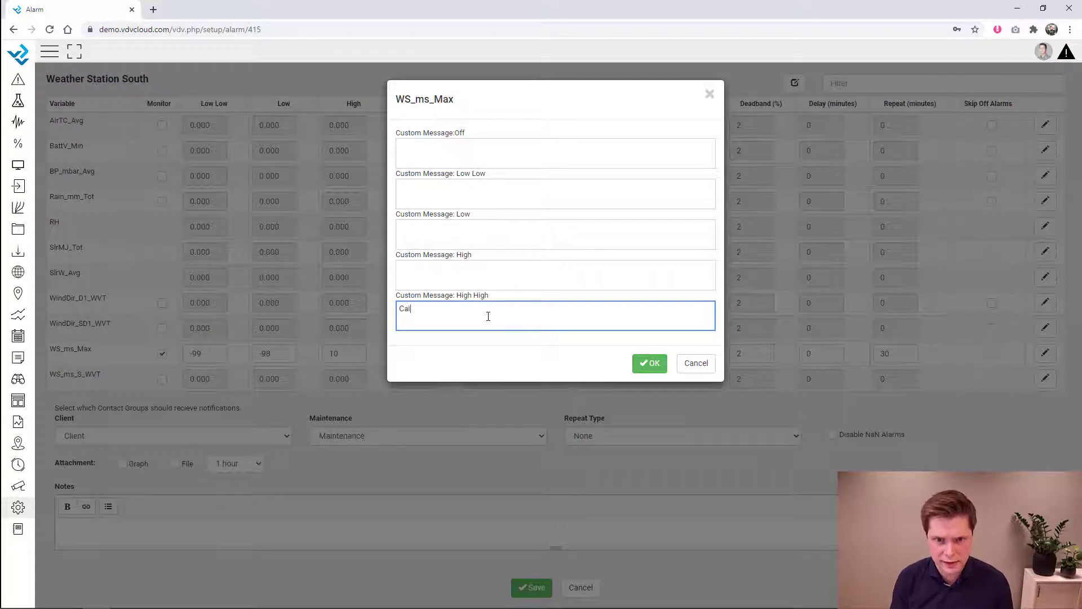
{"action": "type", "text": "l Andres and get out"}
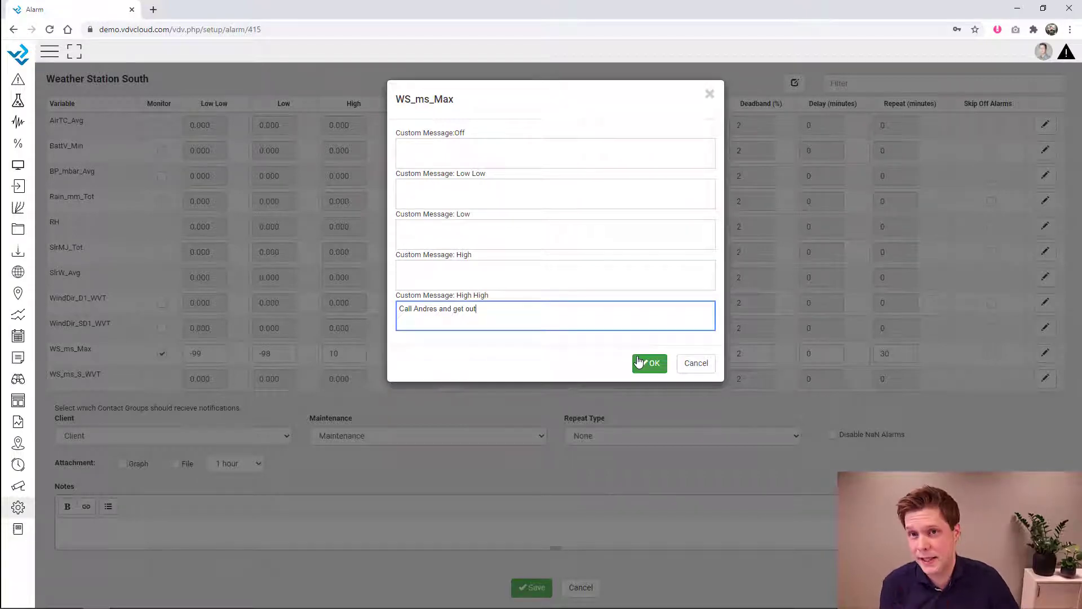
{"action": "left_click", "coordinate": [639, 362]}
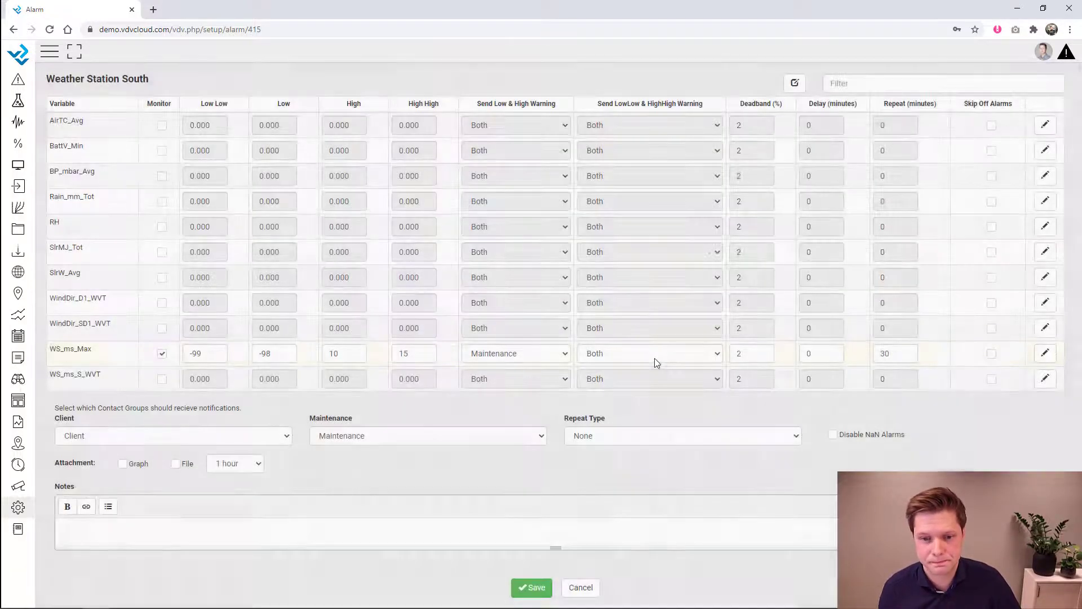
- Filter the alarm table by 'dir' to list WindDir_D1_WVT and WindDir_SD1_WVT
{"action": "scroll", "coordinate": [715, 483], "scroll_direction": "down", "scroll_amount": 1}
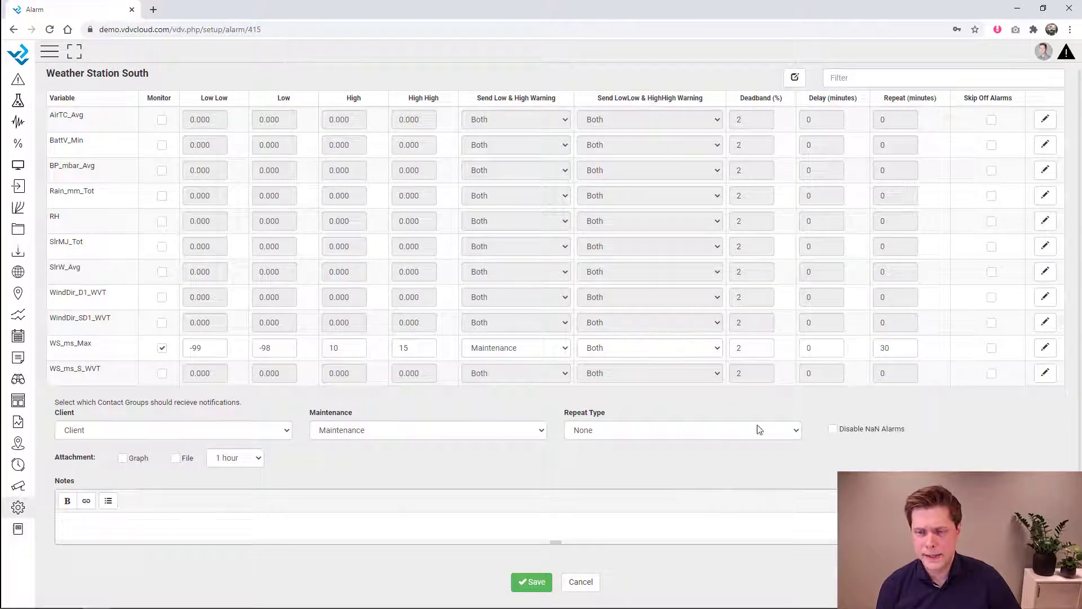
{"action": "left_click", "coordinate": [862, 78]}
{"action": "type", "text": "dir"}
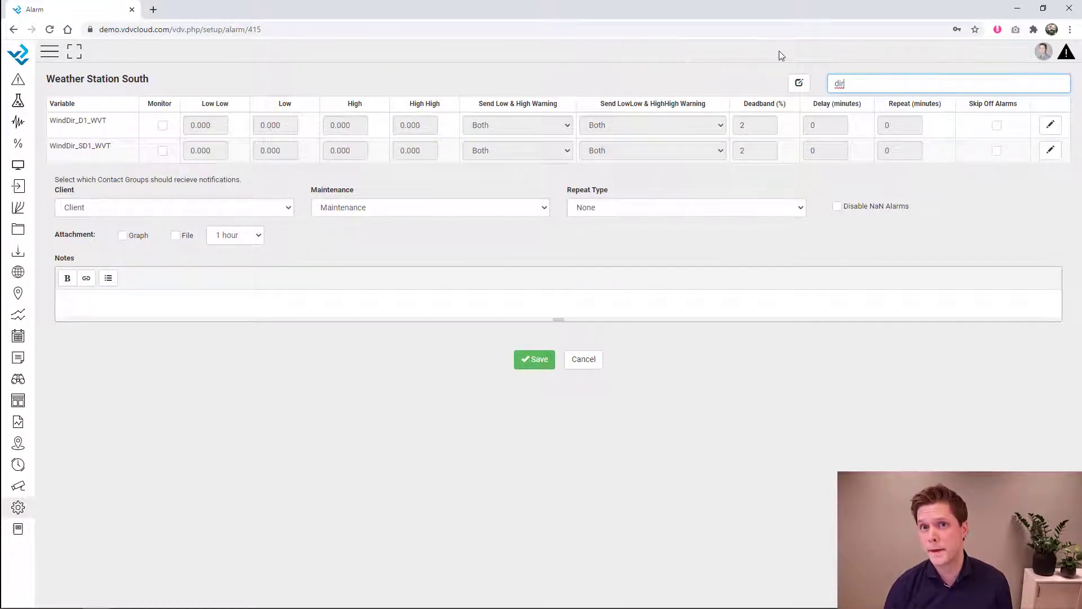
{"action": "double_click", "coordinate": [840, 83]}
{"action": "left_click", "coordinate": [842, 84]}
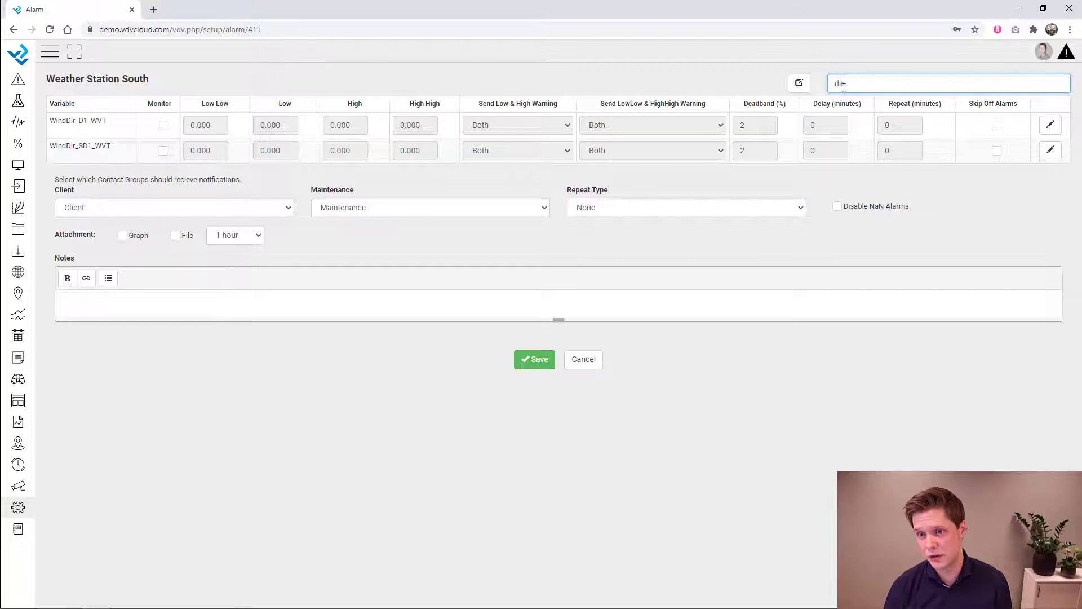
- Bulk-update both wind-direction variables with monitoring on and limits 1, 2, 3 and 4
{"action": "left_click", "coordinate": [801, 85]}
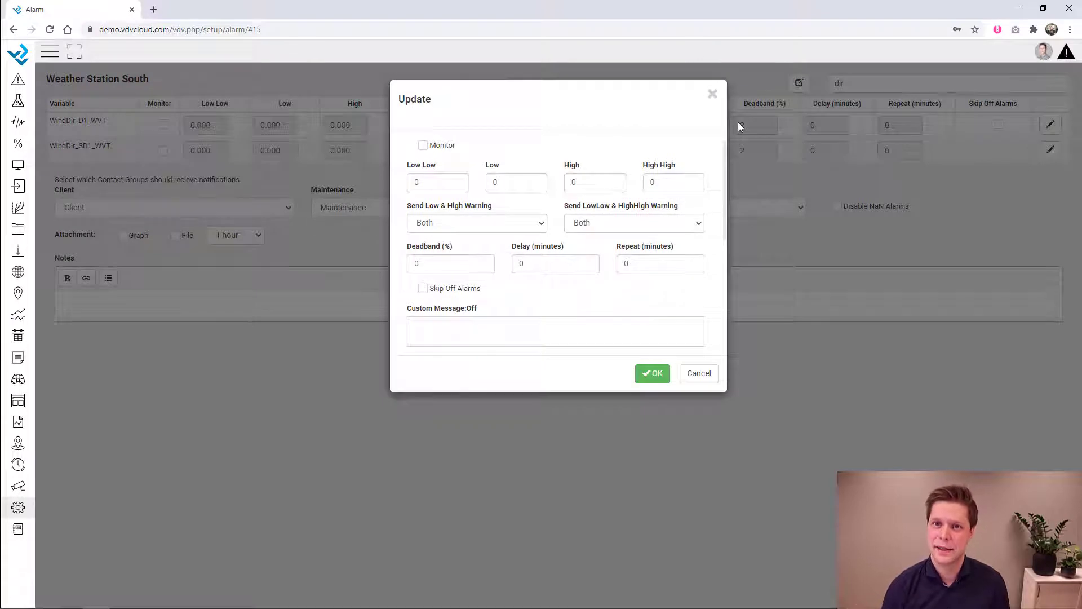
{"action": "left_click", "coordinate": [424, 146]}
{"action": "left_click", "coordinate": [409, 180]}
{"action": "key", "text": "BackSpace"}
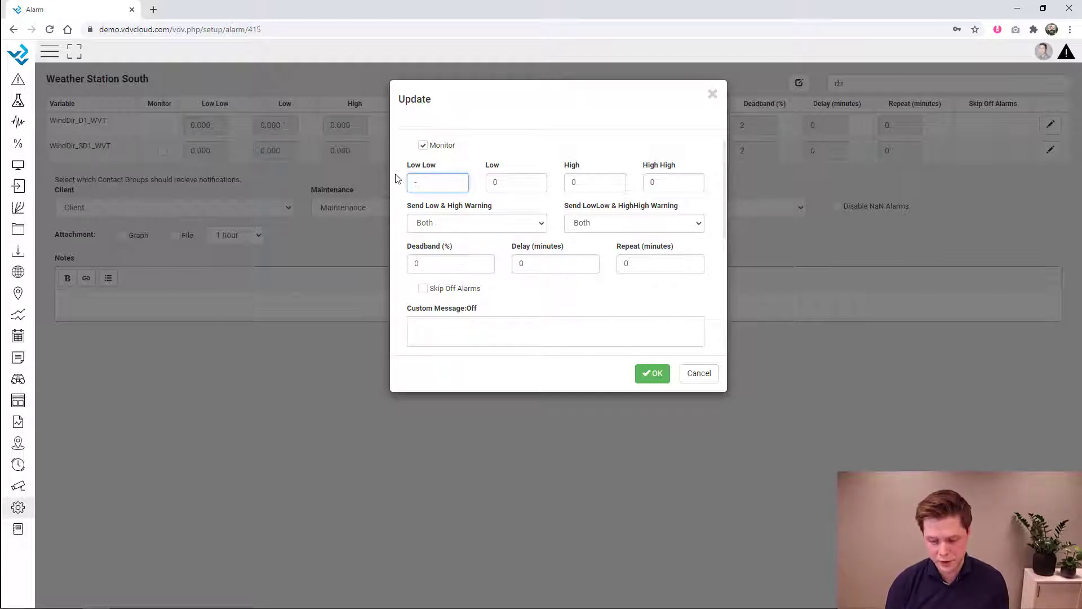
{"action": "type", "text": "1"}
{"action": "key", "text": "Tab"}
{"action": "type", "text": "2"}
{"action": "key", "text": "Tab"}
{"action": "type", "text": "3"}
{"action": "key", "text": "Tab"}
{"action": "type", "text": "4"}
{"action": "left_click", "coordinate": [652, 373]}
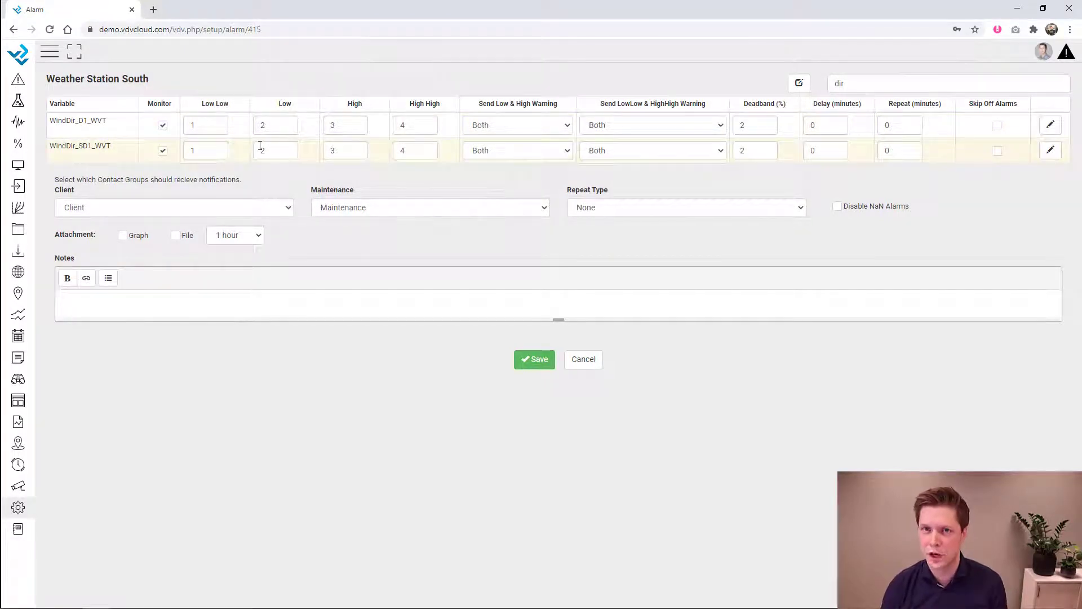
- Untick Monitor for WindDir_D1_WVT and WindDir_SD1_WVT, then save Weather Station South's alarms
{"action": "left_click", "coordinate": [162, 125]}
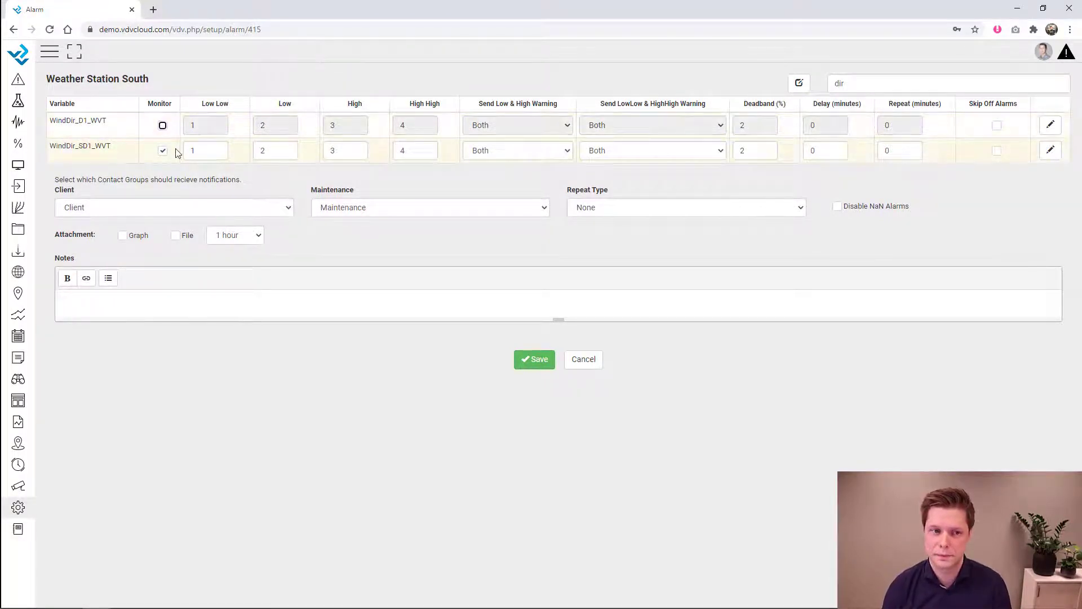
{"action": "left_click", "coordinate": [162, 151]}
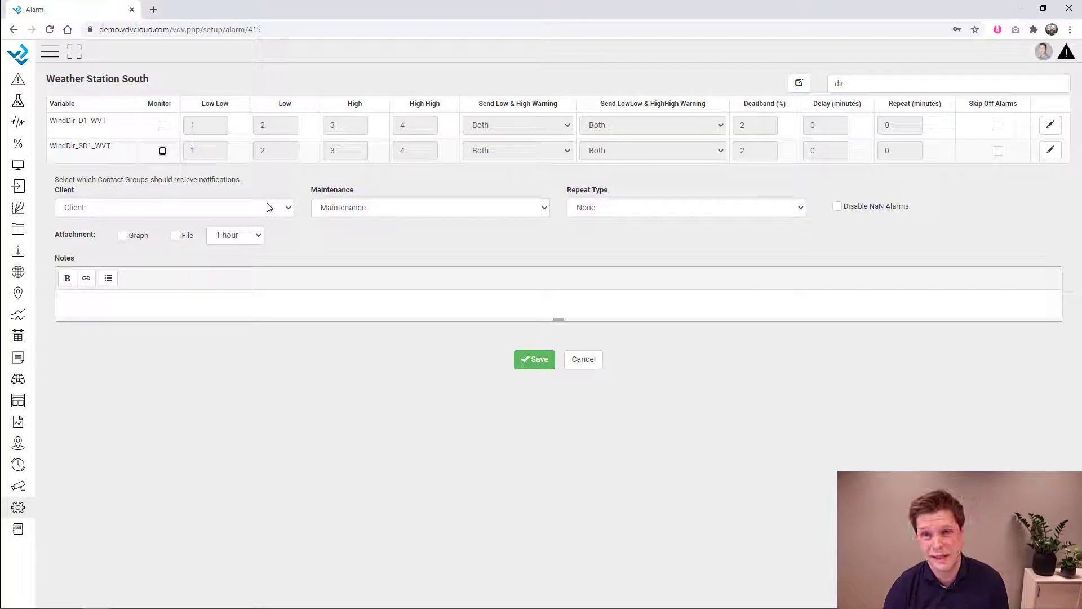
{"action": "left_click", "coordinate": [537, 364]}
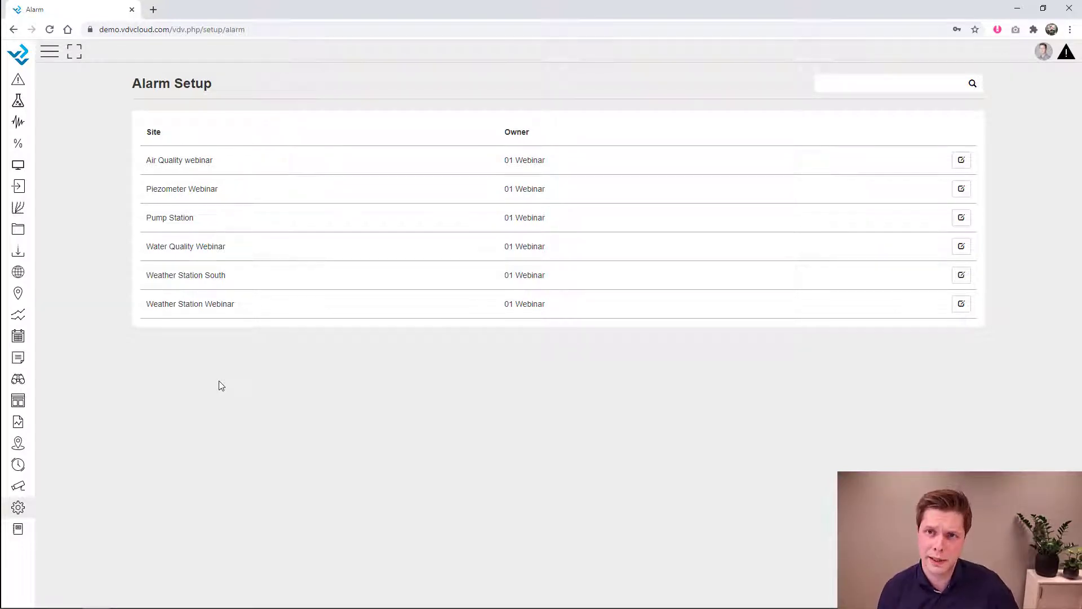
- Go to the still-empty Bulk Alarm setup page through the Setup side menu
{"action": "left_click", "coordinate": [19, 509]}
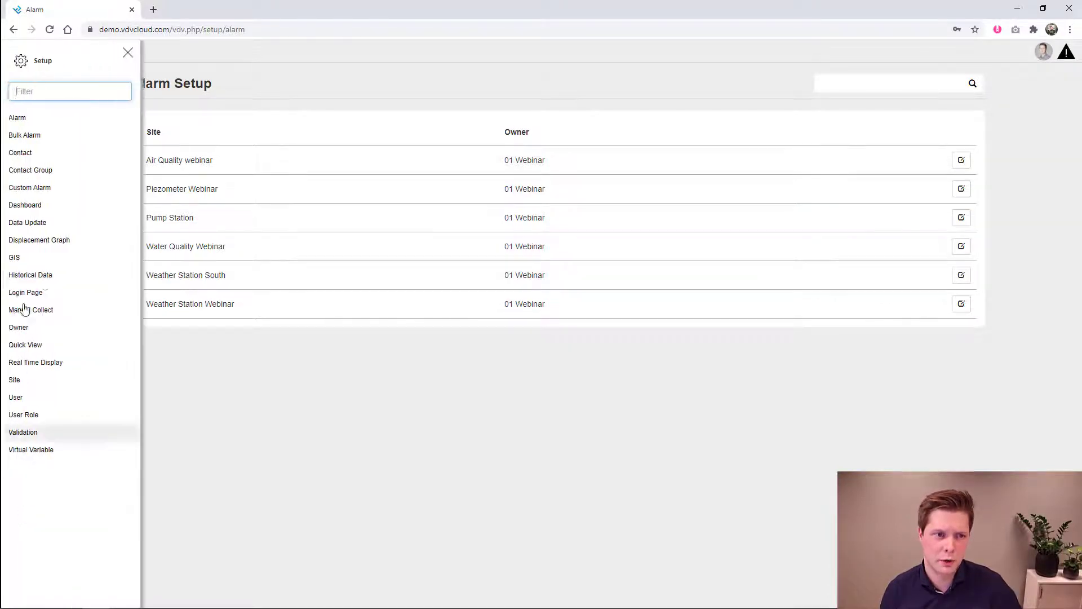
{"action": "left_click", "coordinate": [31, 136]}
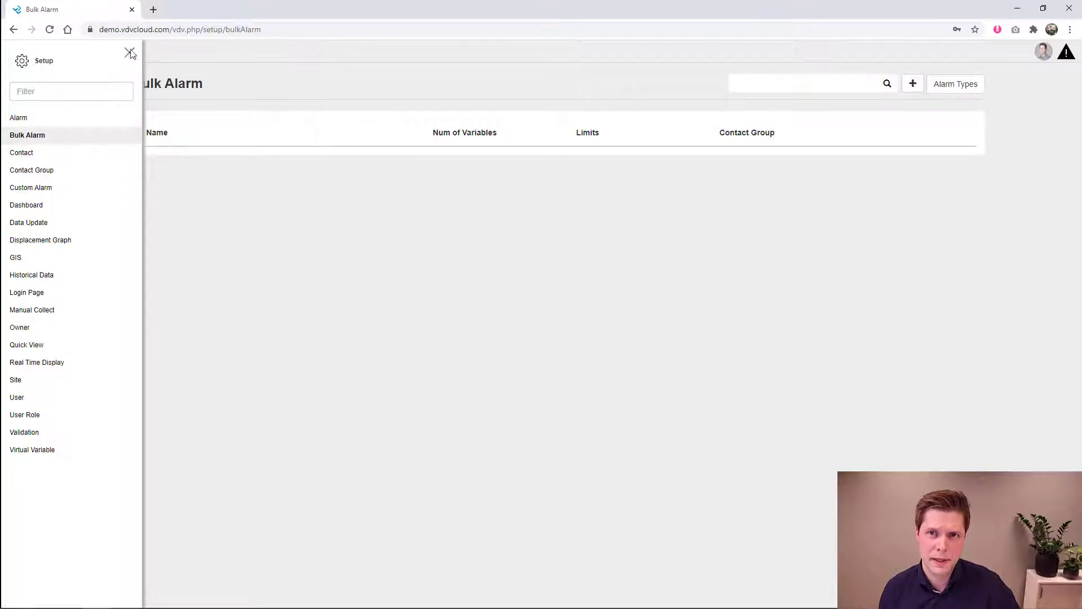
{"action": "left_click", "coordinate": [129, 53]}
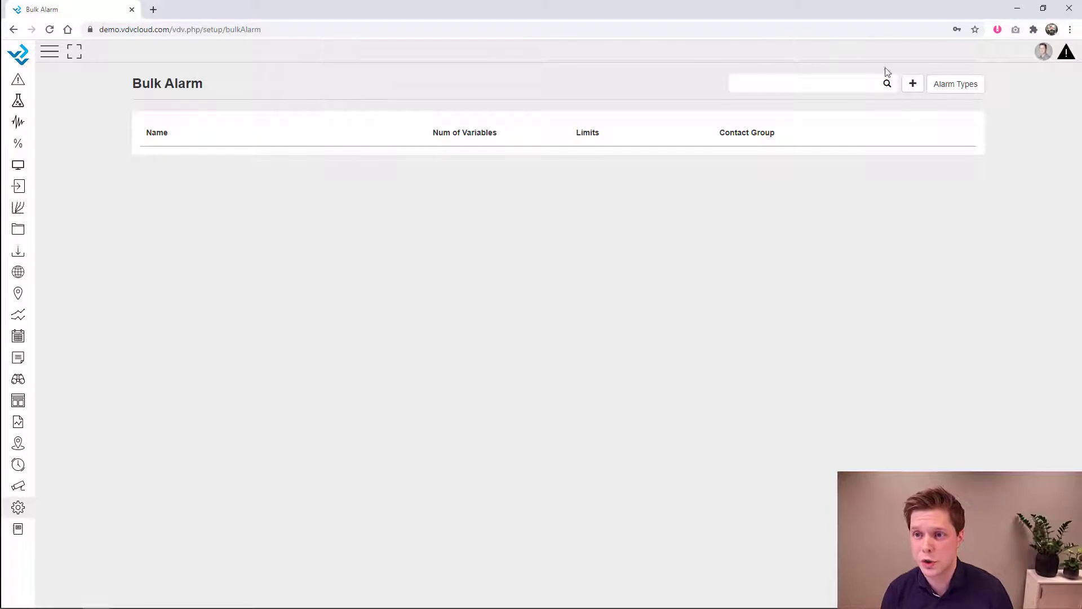
- Create a new bulk alarm on Battery (Water Quality Webinar), BattV_Min (Weather Station South) and BattV (Weather Station Webinar)
{"action": "left_click", "coordinate": [913, 84]}
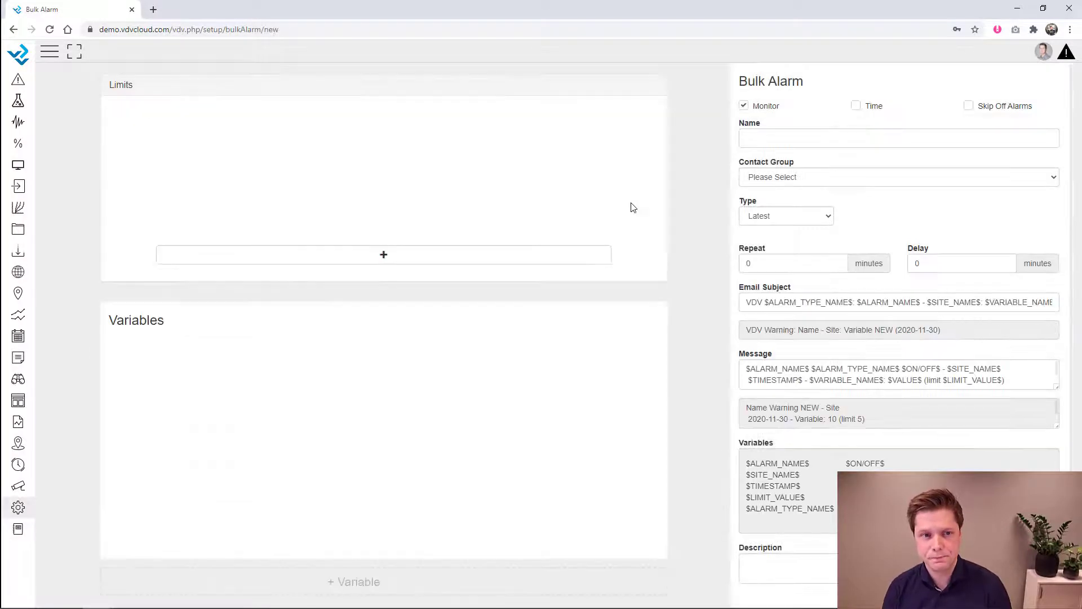
{"action": "left_click", "coordinate": [376, 587]}
{"action": "left_click", "coordinate": [404, 223]}
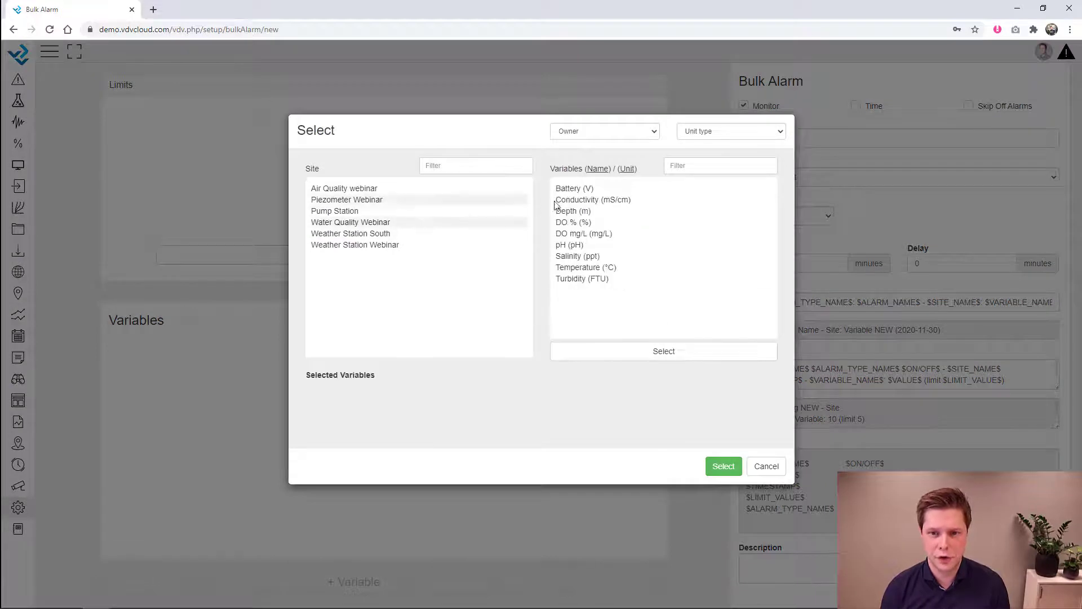
{"action": "left_click", "coordinate": [571, 190]}
{"action": "left_click", "coordinate": [408, 232]}
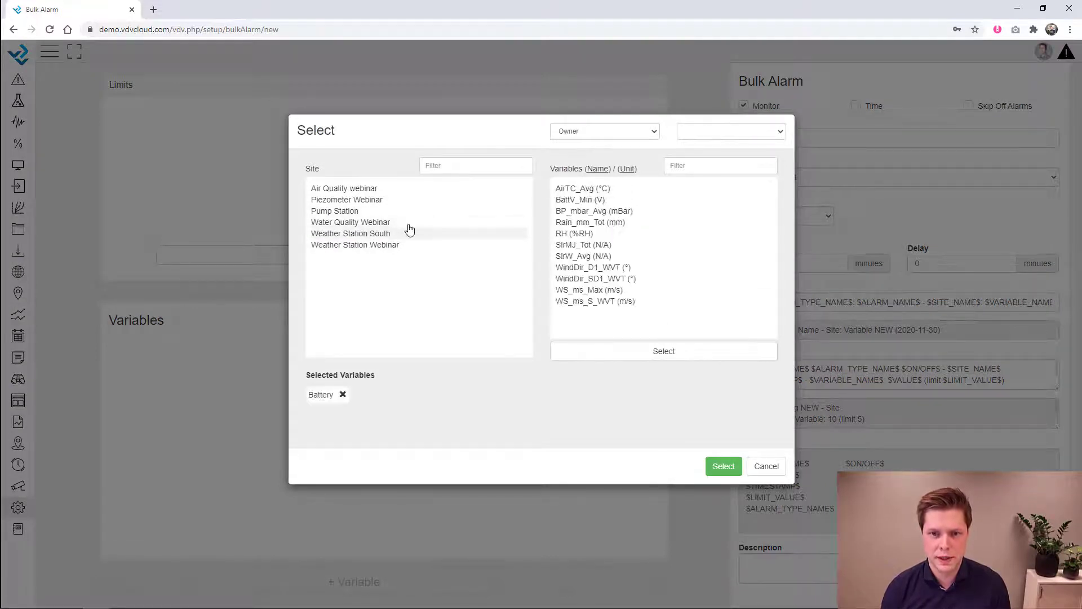
{"action": "left_click", "coordinate": [583, 198]}
{"action": "left_click", "coordinate": [411, 246]}
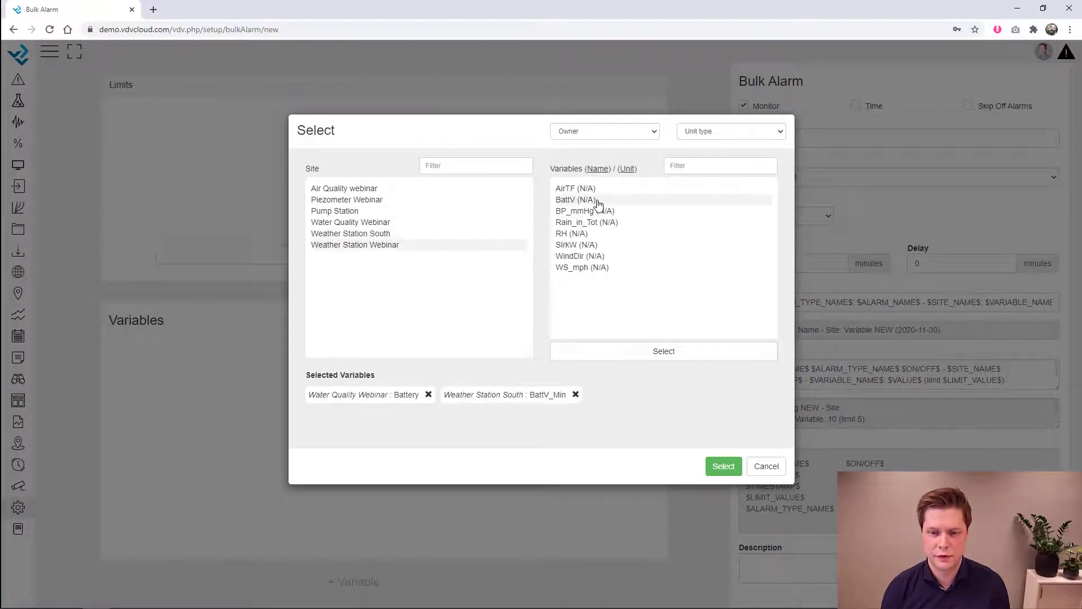
{"action": "left_click", "coordinate": [575, 199]}
{"action": "left_click", "coordinate": [724, 466]}
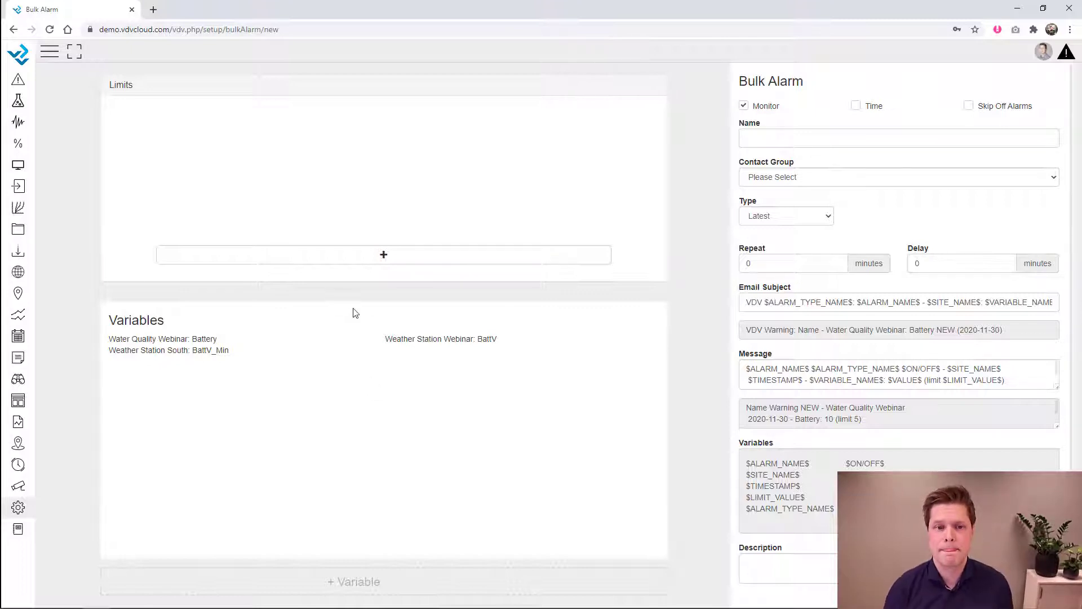
- Add two limits to the bulk alarm: Warning below 12 and Alert below 11
{"action": "left_click", "coordinate": [383, 257]}
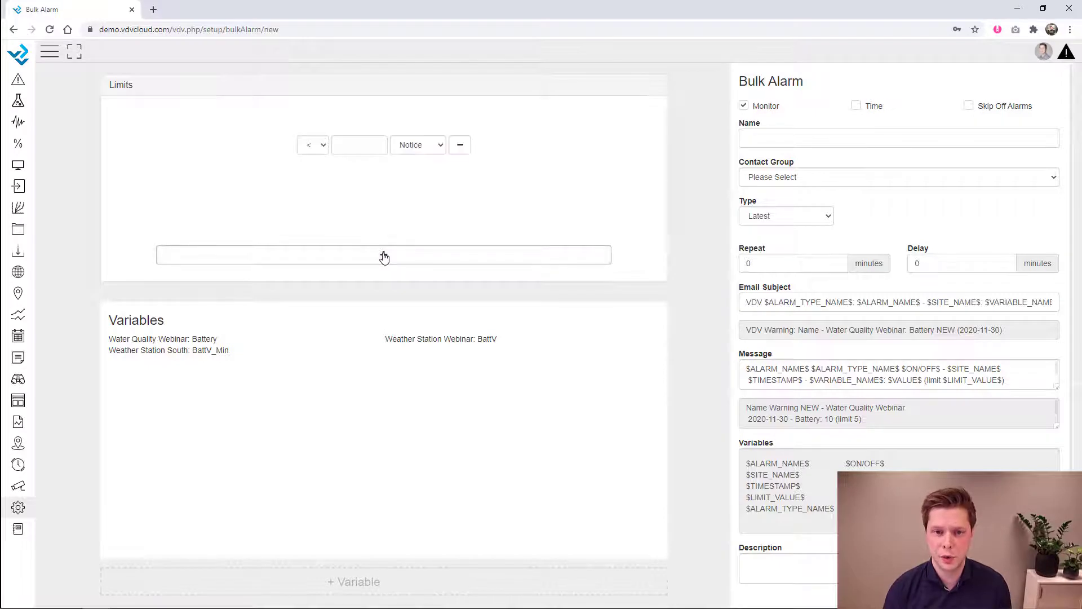
{"action": "left_click", "coordinate": [431, 145]}
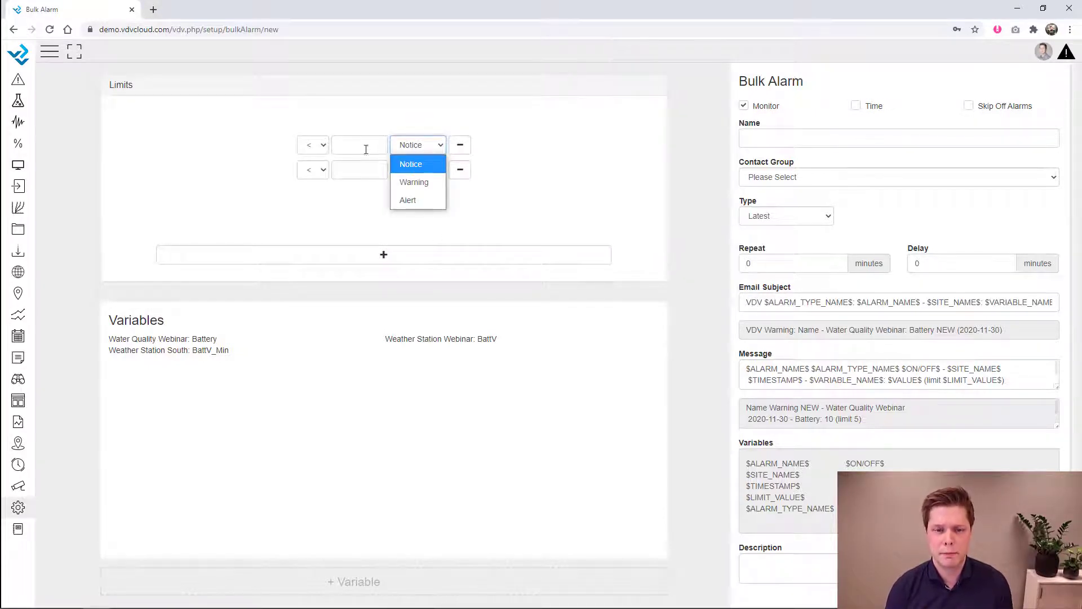
{"action": "left_click", "coordinate": [414, 182]}
{"action": "left_click", "coordinate": [360, 147]}
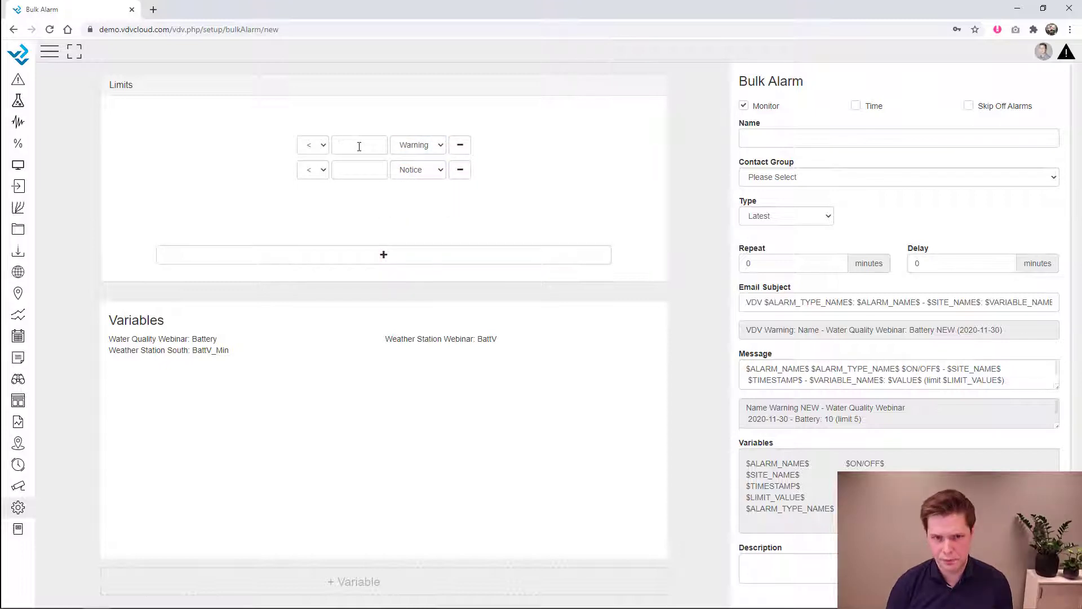
{"action": "type", "text": "12"}
{"action": "left_click", "coordinate": [353, 173]}
{"action": "type", "text": "11"}
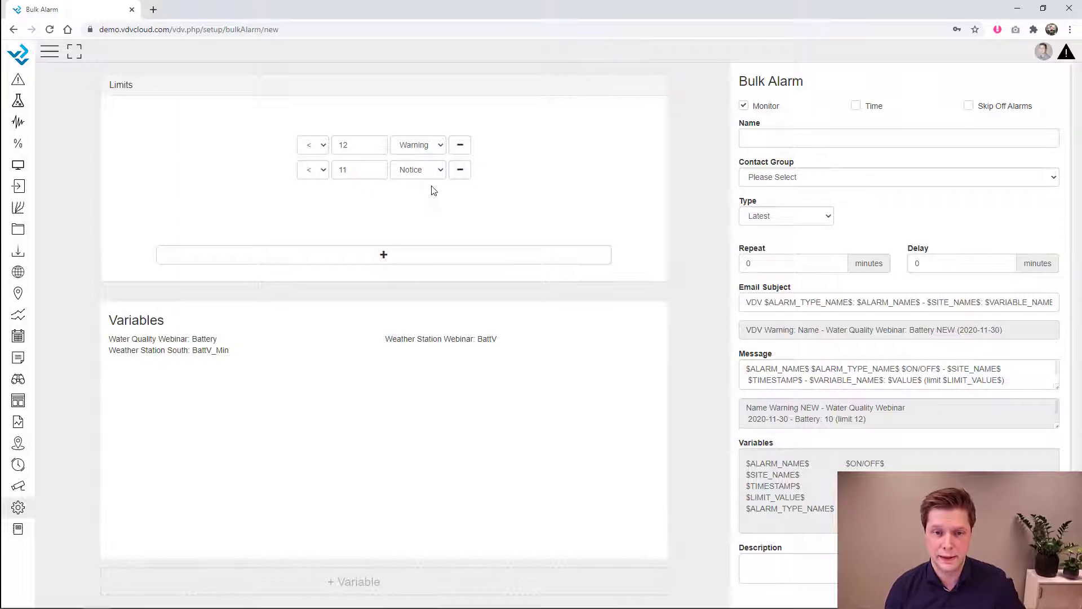
{"action": "left_click", "coordinate": [440, 173]}
{"action": "left_click", "coordinate": [418, 226]}
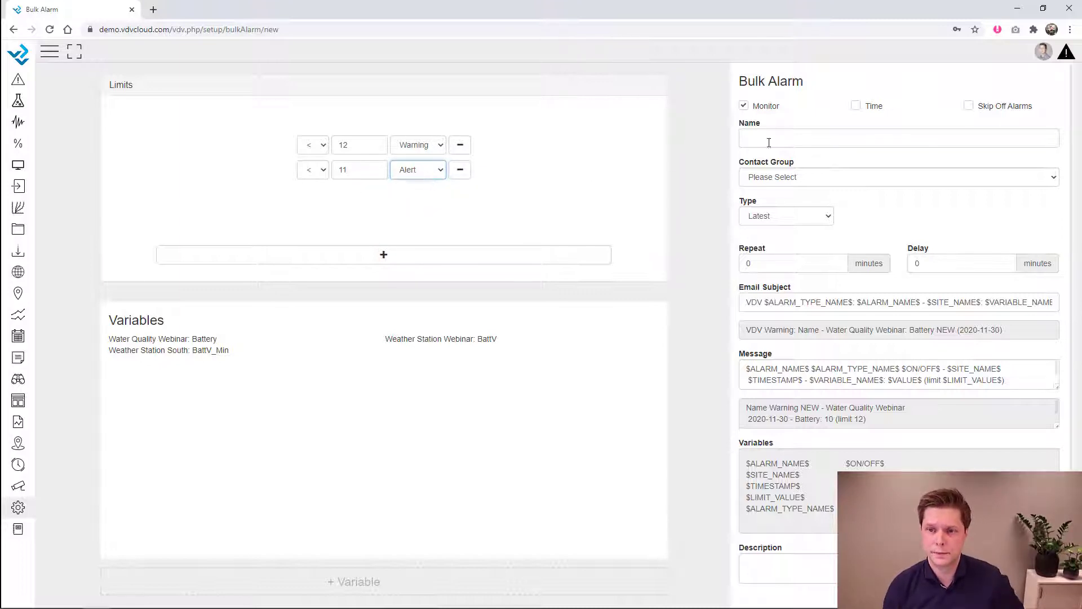
- Name the alarm 'Battery Warning' and send notifications to the Maintenance contact group
{"action": "left_click", "coordinate": [786, 135]}
{"action": "type", "text": "Battery Warning"}
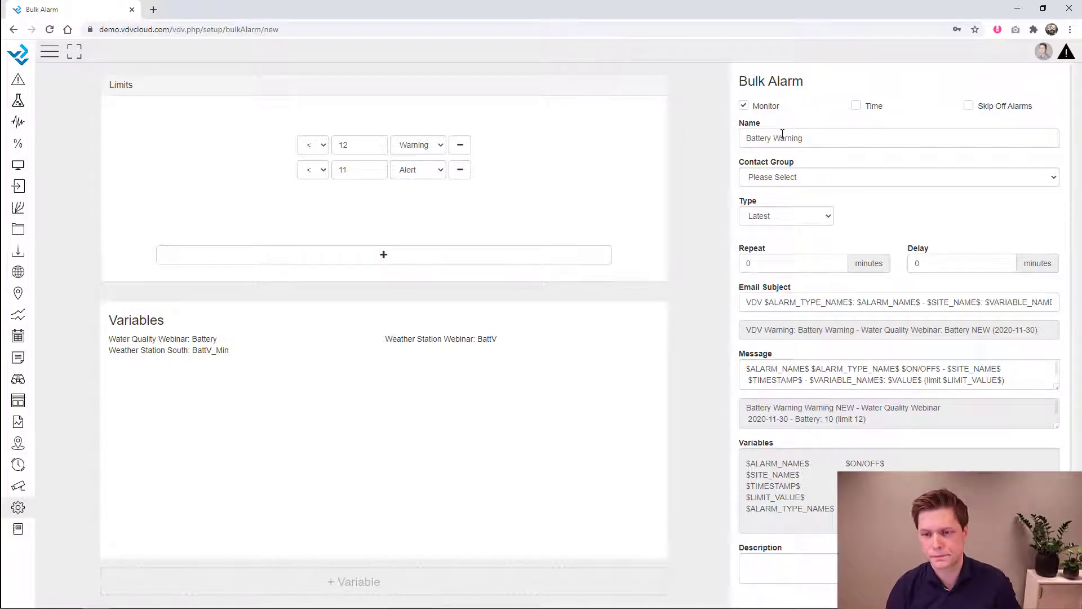
{"action": "left_click", "coordinate": [787, 178]}
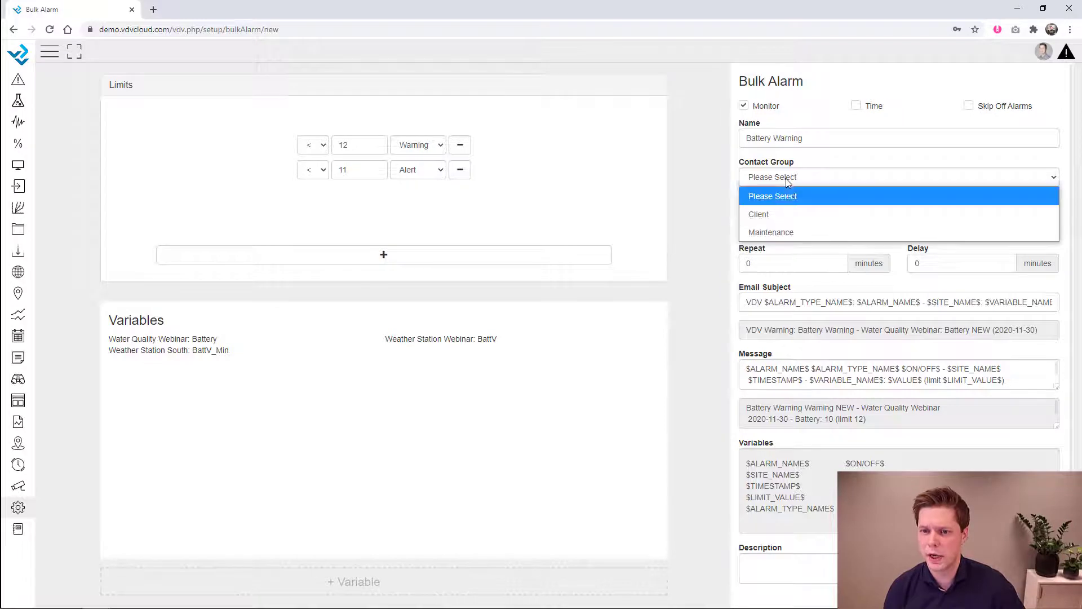
{"action": "left_click", "coordinate": [794, 232]}
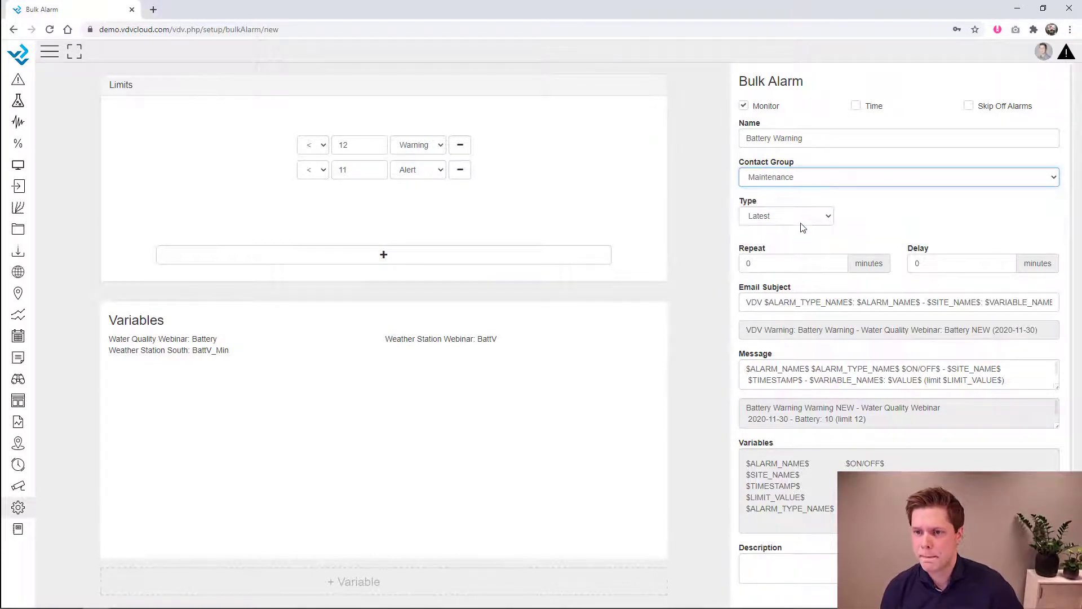
- Leave the limits without a time window, check the Delay value, and save the Battery Warning alarm
{"action": "left_click", "coordinate": [856, 106]}
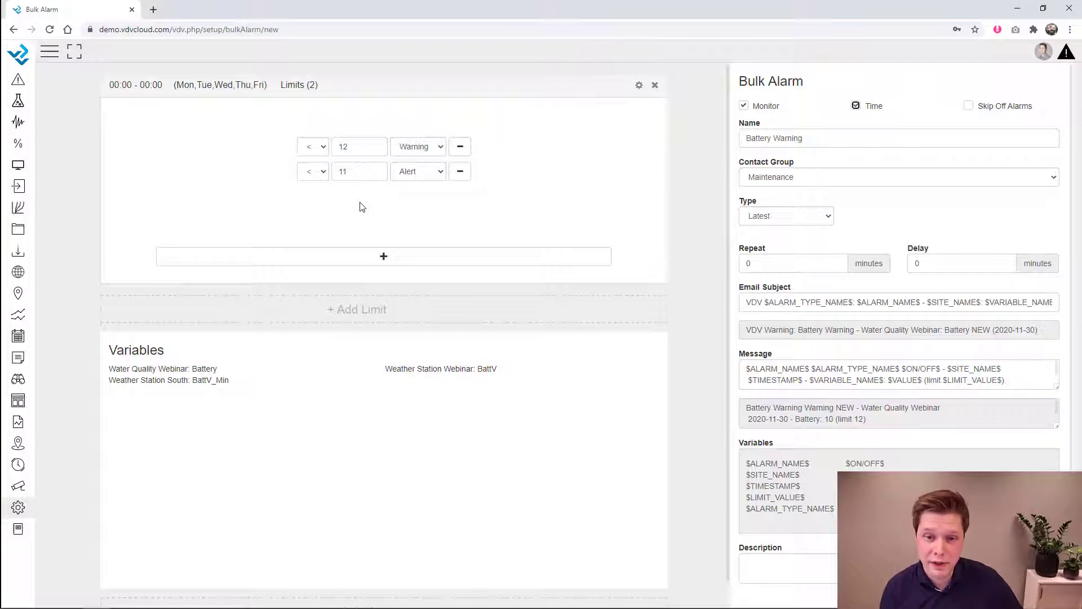
{"action": "left_click", "coordinate": [856, 108]}
{"action": "left_click", "coordinate": [949, 261]}
{"action": "double_click", "coordinate": [949, 261]}
{"action": "scroll", "coordinate": [745, 519], "scroll_direction": "down", "scroll_amount": 1}
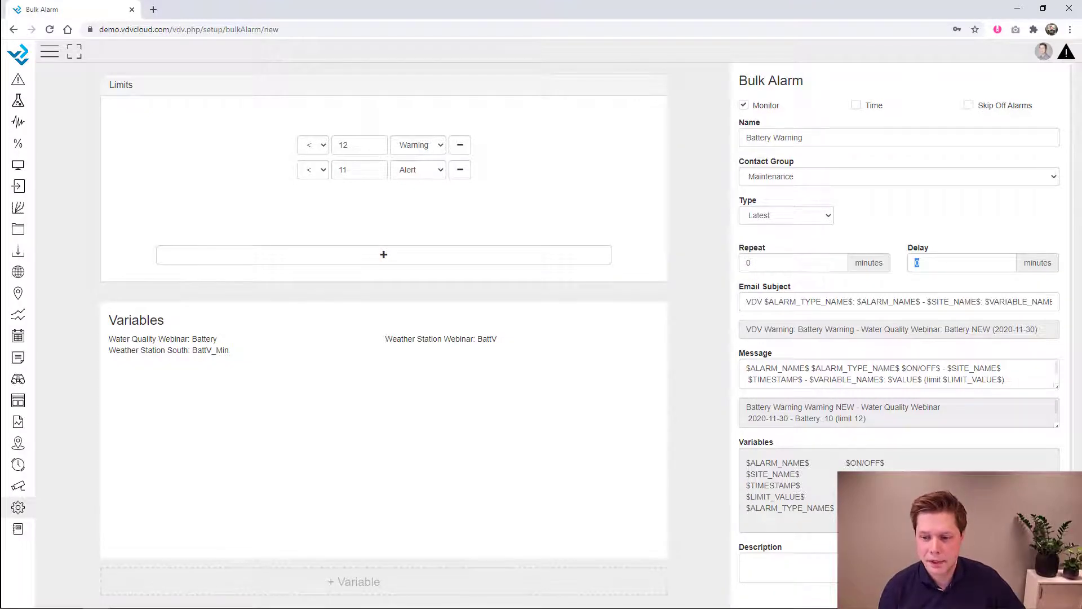
{"action": "left_click", "coordinate": [832, 599]}
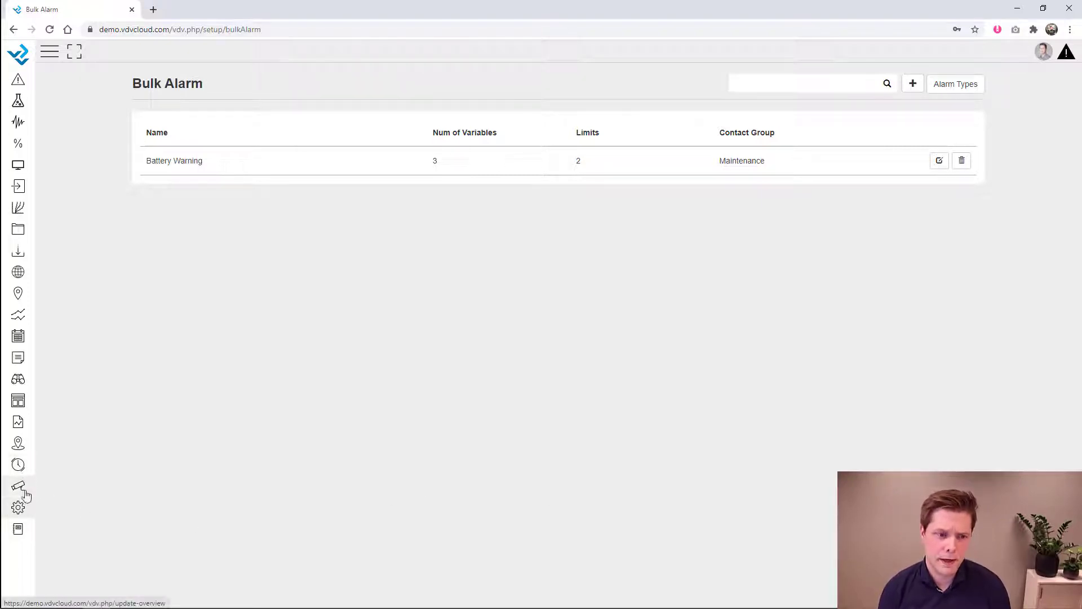
- Go to the Data Update setup page
{"action": "left_click", "coordinate": [19, 508]}
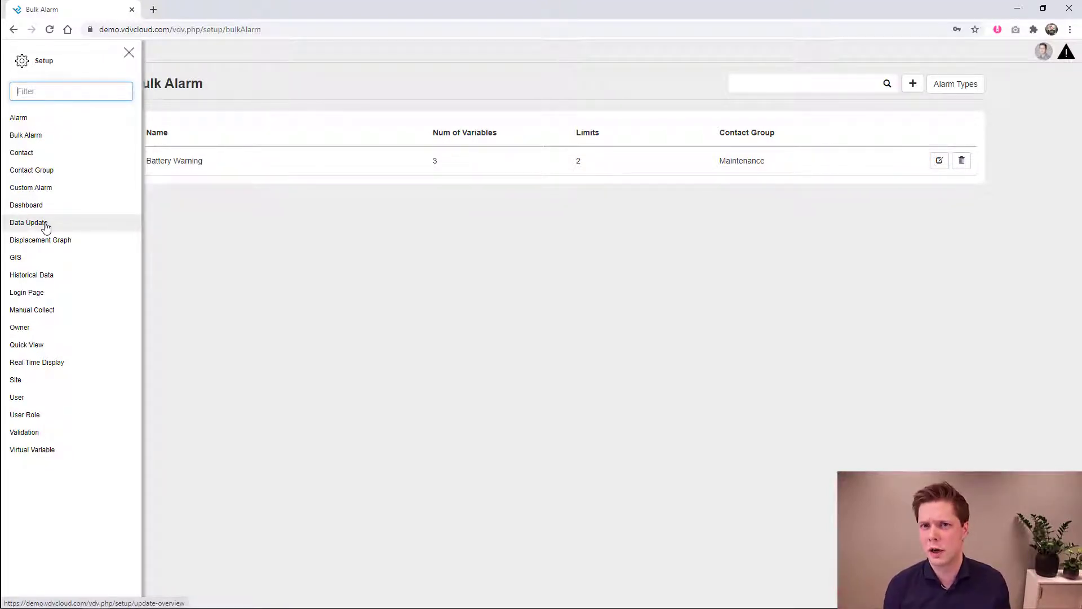
{"action": "left_click", "coordinate": [46, 226]}
{"action": "left_click", "coordinate": [129, 52]}
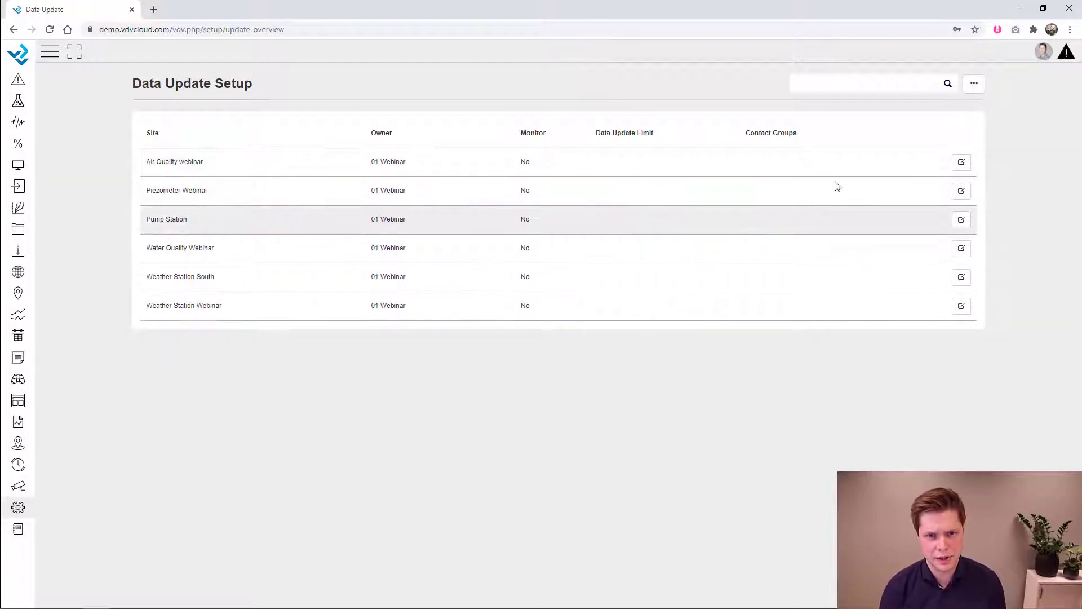
- Turn on data-update monitoring for the Air Quality webinar site
{"action": "left_click", "coordinate": [962, 164]}
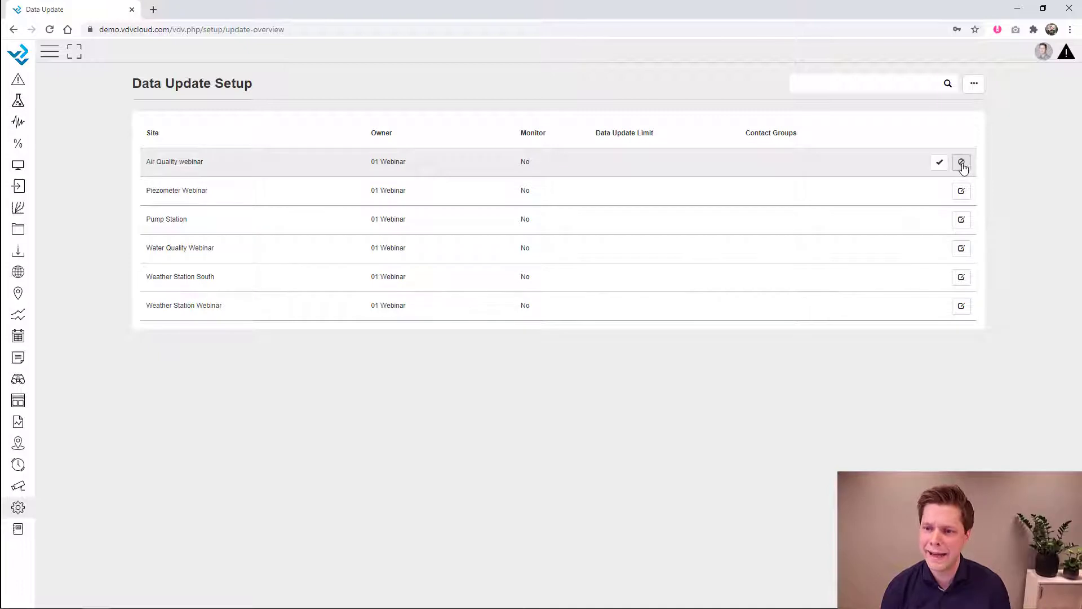
{"action": "left_click", "coordinate": [526, 164]}
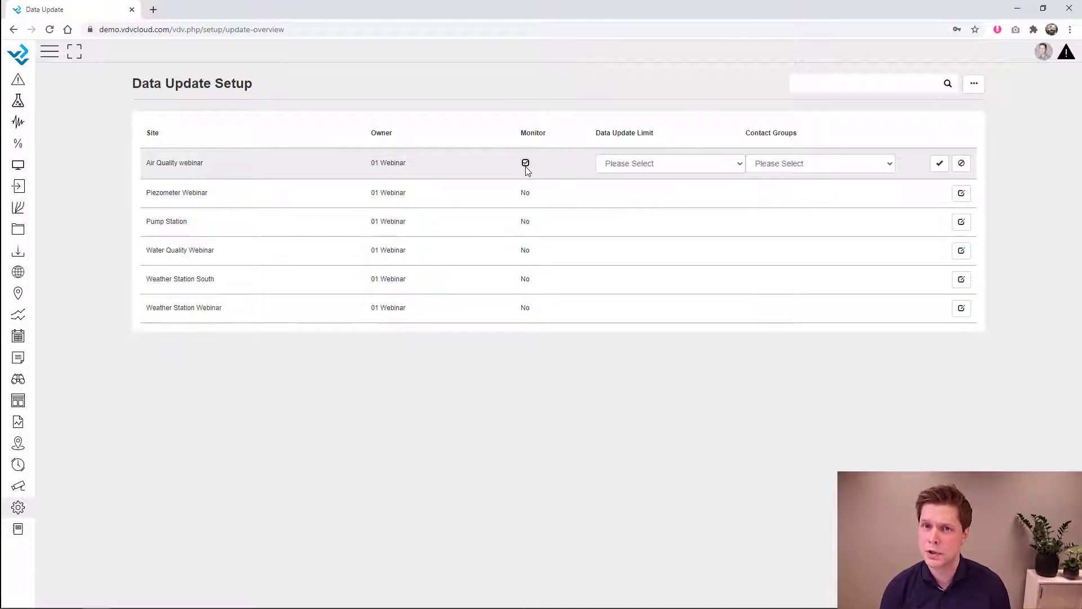
{"action": "left_click", "coordinate": [660, 163]}
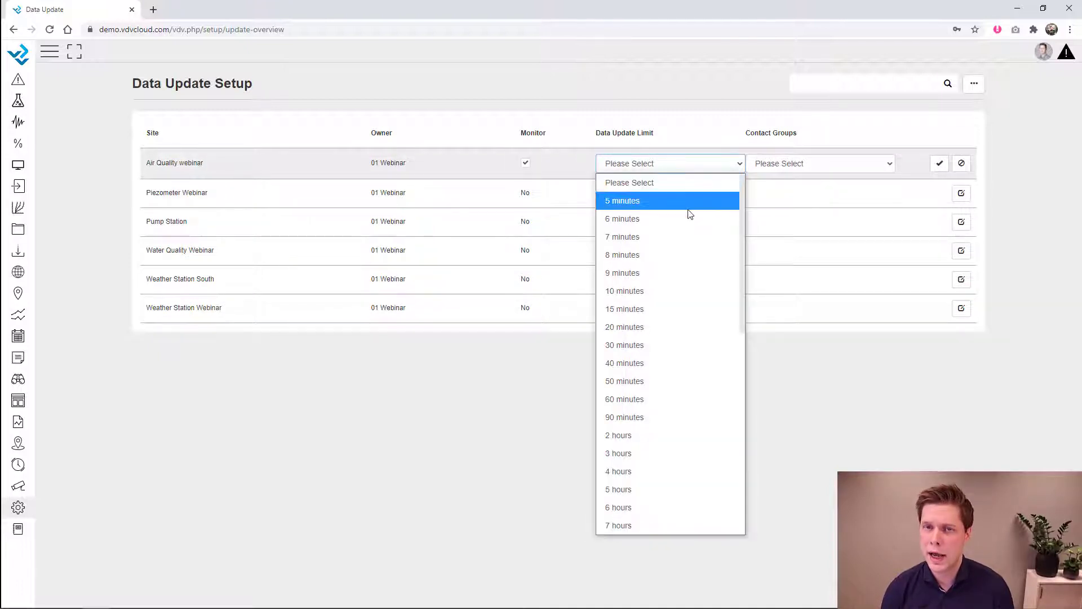
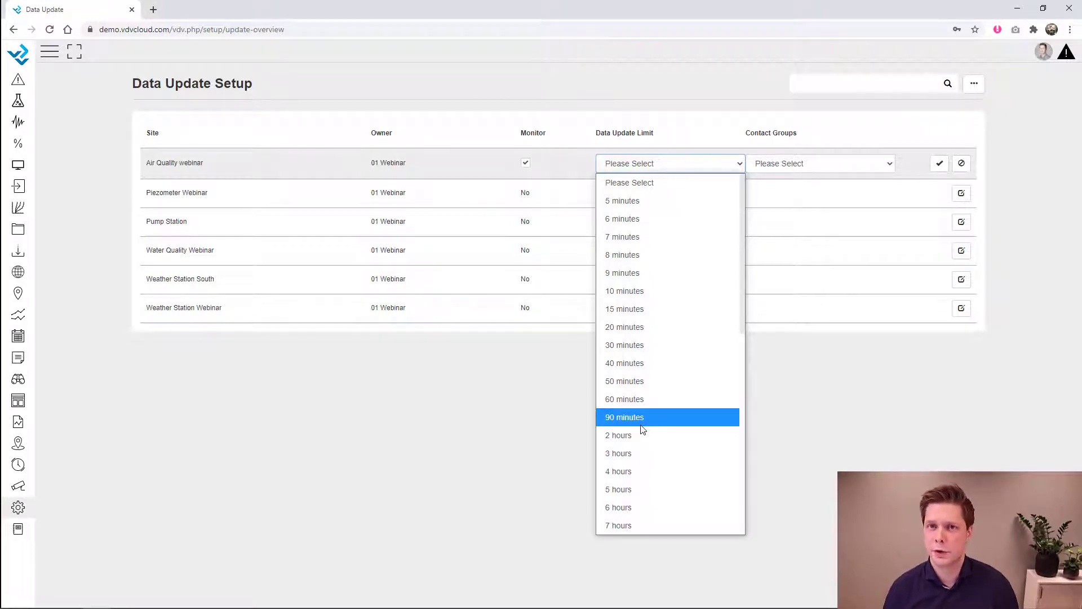
- Monitor the Air Quality webinar site with a 12-hour update limit and the Maintenance contact group
{"action": "scroll", "coordinate": [643, 430], "scroll_direction": "down", "scroll_amount": 8}
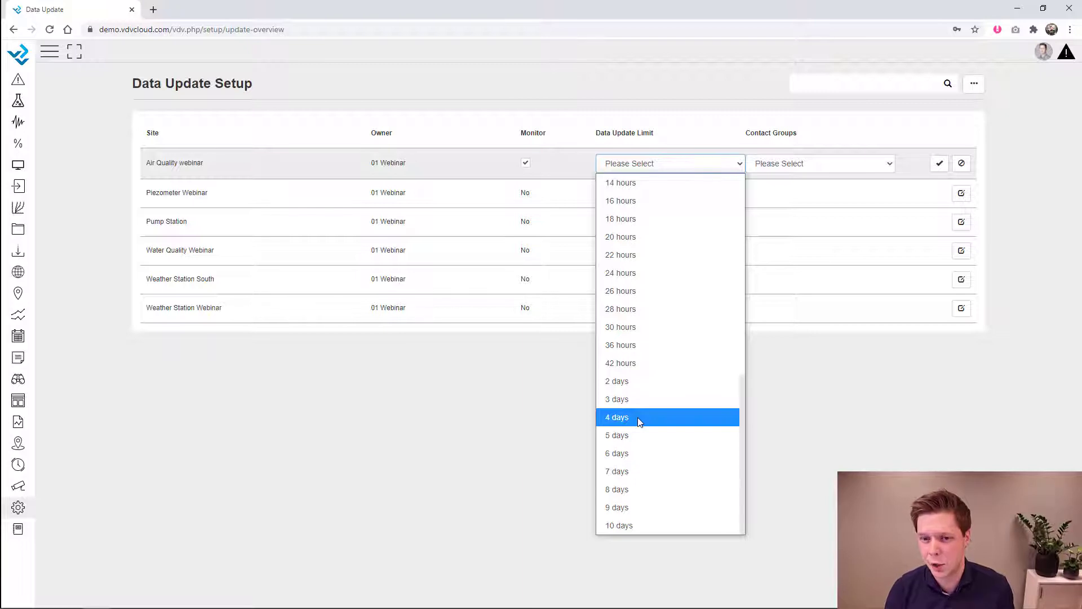
{"action": "scroll", "coordinate": [634, 346], "scroll_direction": "up", "scroll_amount": 2}
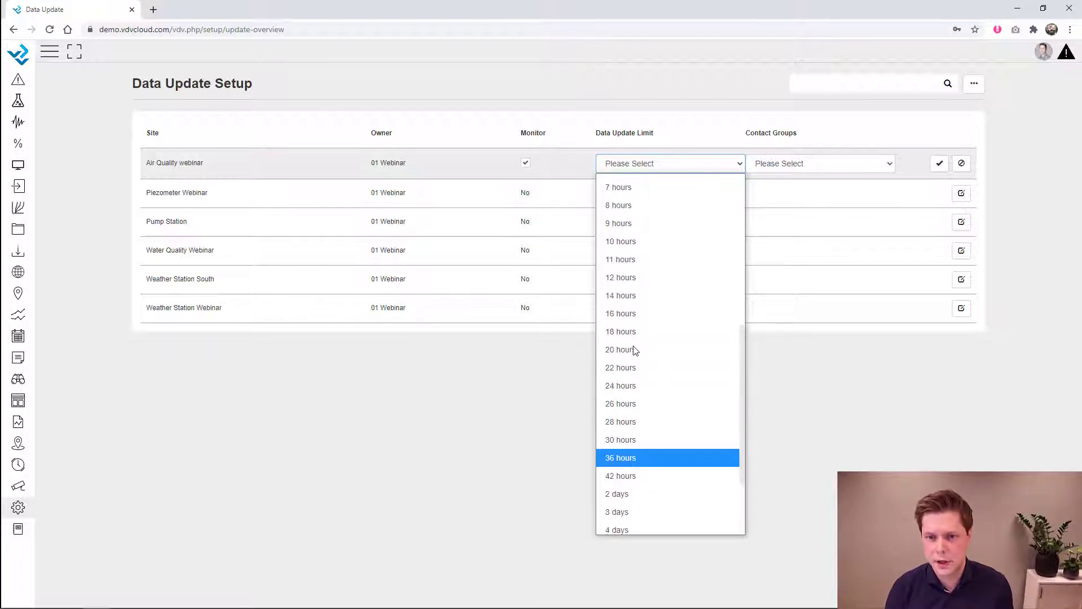
{"action": "left_click", "coordinate": [627, 279]}
{"action": "left_click", "coordinate": [852, 167]}
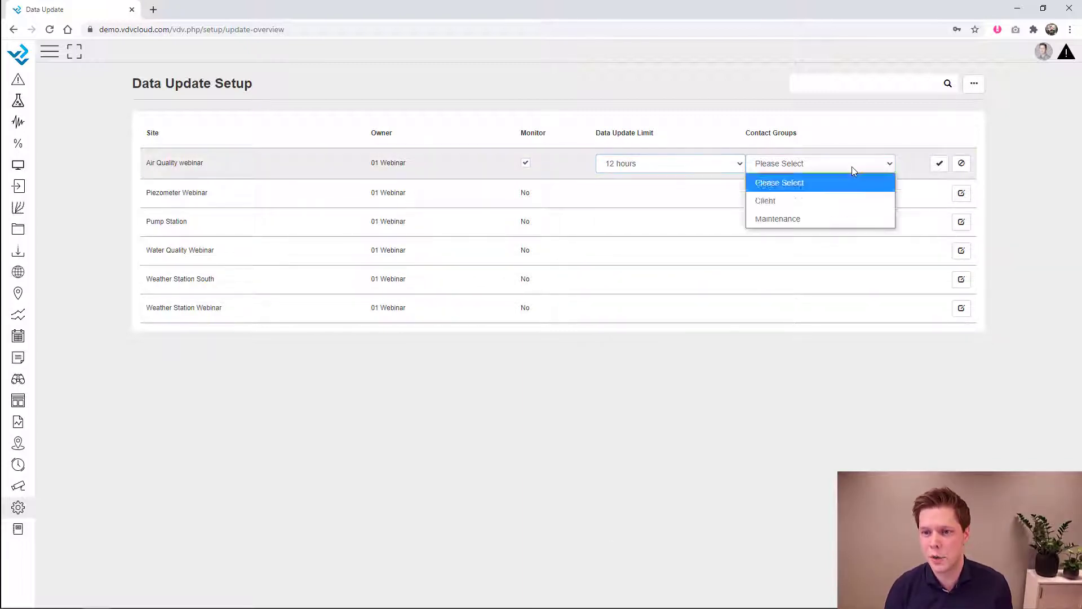
{"action": "left_click", "coordinate": [839, 218]}
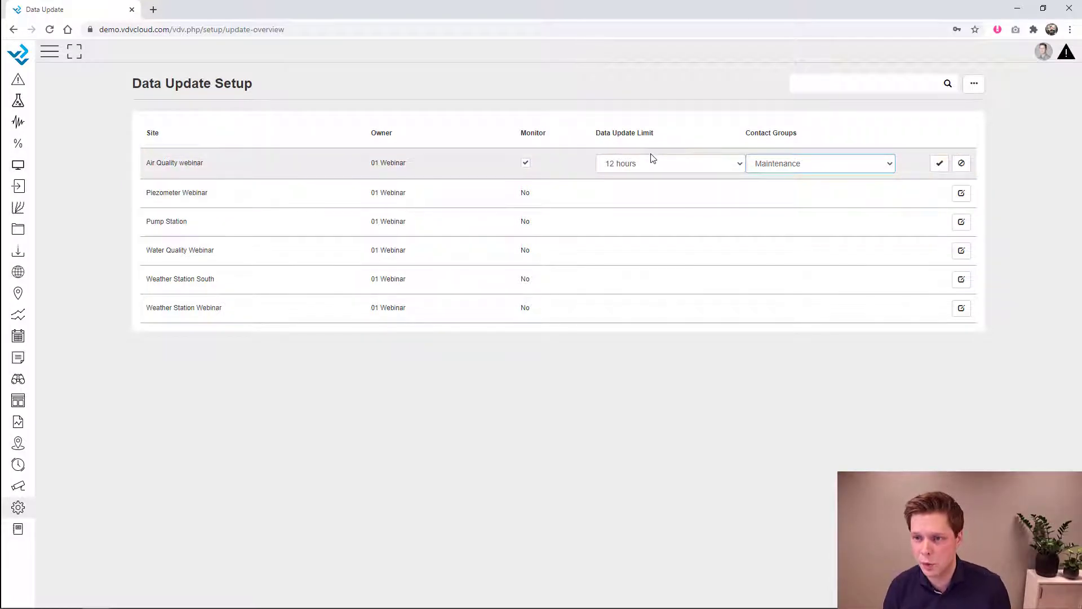
{"action": "left_click", "coordinate": [940, 163]}
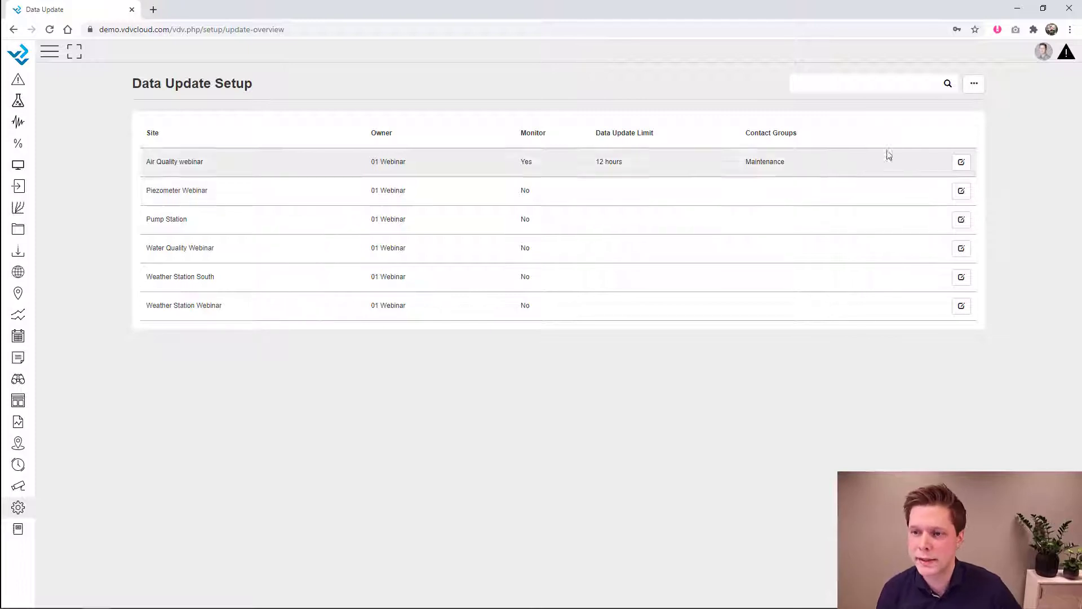
{"action": "left_click", "coordinate": [975, 92]}
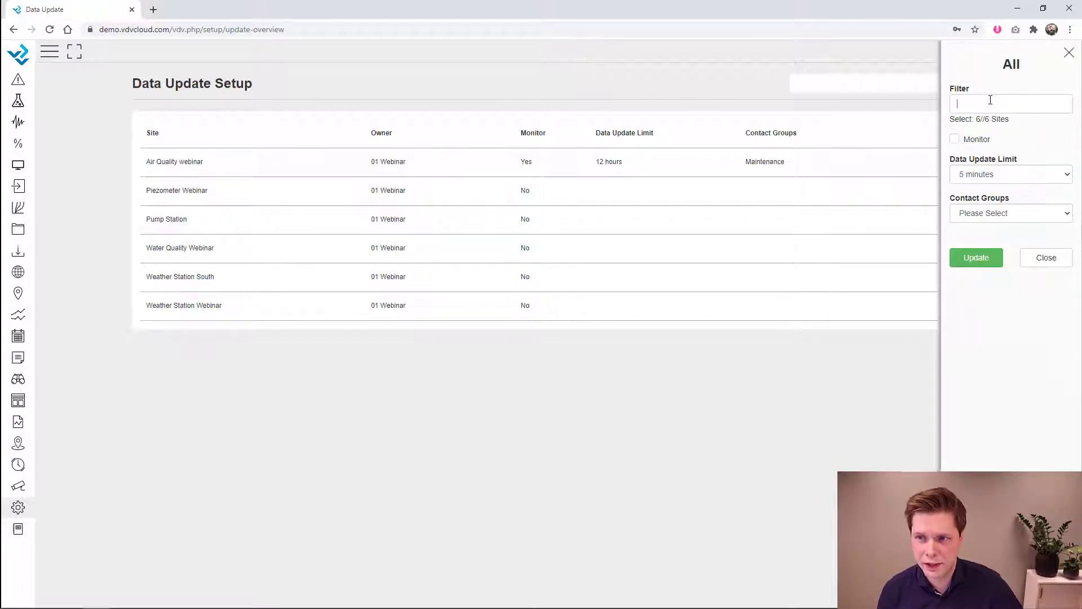
- Clear the 'weather' filter so the all-sites settings panel covers all six sites
{"action": "left_click", "coordinate": [990, 100]}
{"action": "type", "text": "weather"}
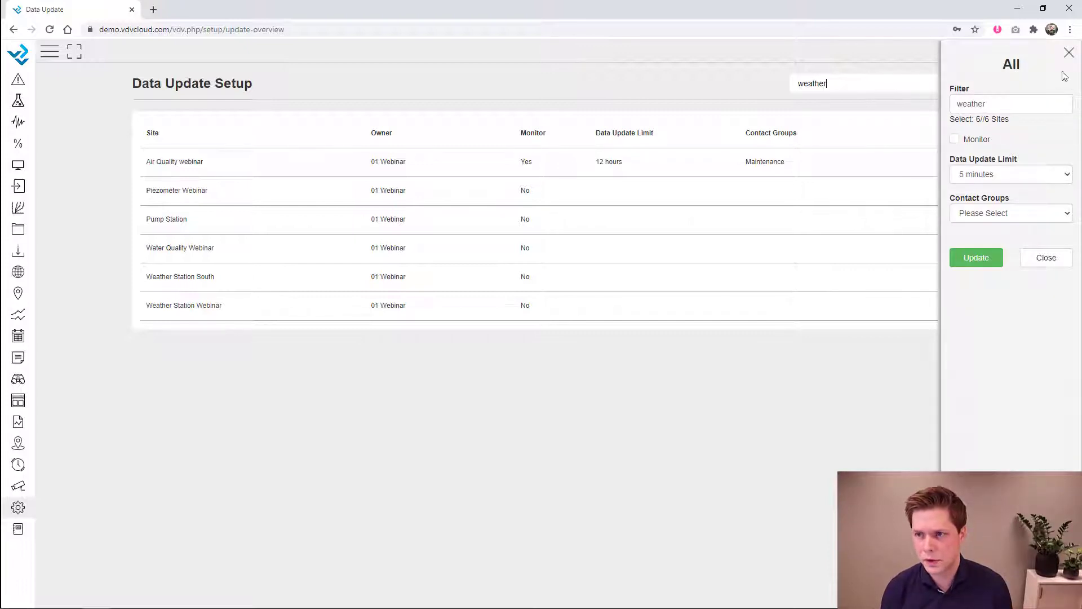
{"action": "left_click", "coordinate": [1070, 53]}
{"action": "double_click", "coordinate": [850, 85]}
{"action": "type", "text": "weather"}
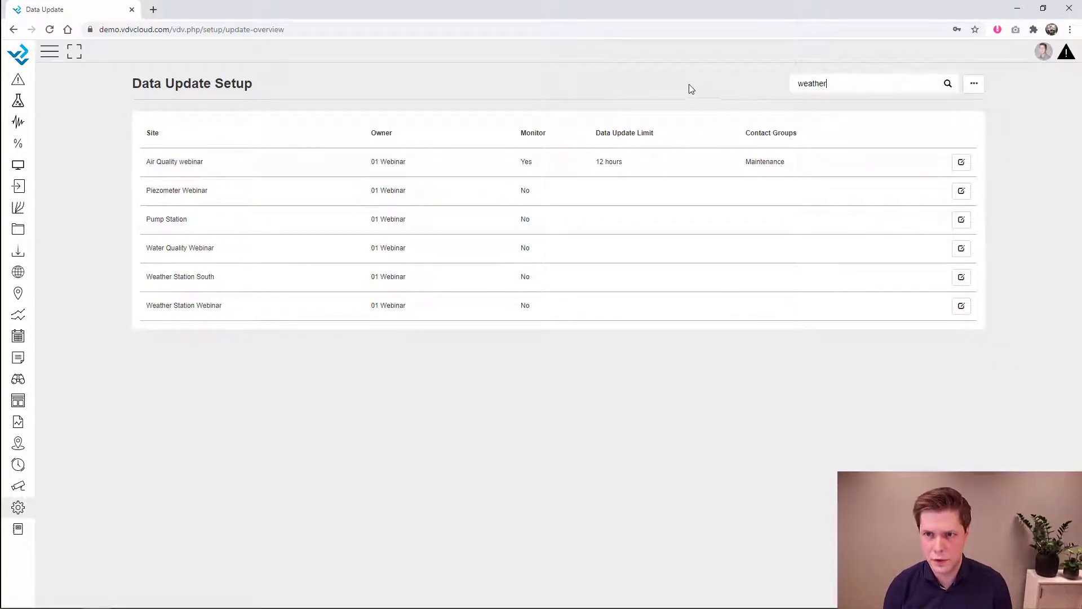
{"action": "left_click_drag", "start_coordinate": [840, 83], "coordinate": [713, 82]}
{"action": "key", "text": "BackSpace"}
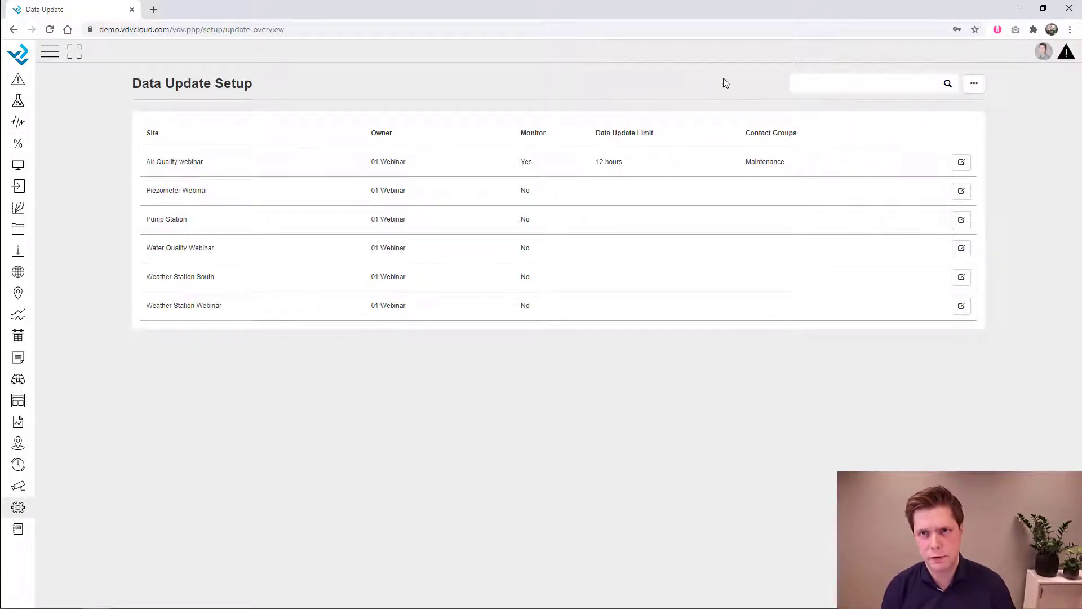
{"action": "left_click", "coordinate": [974, 83]}
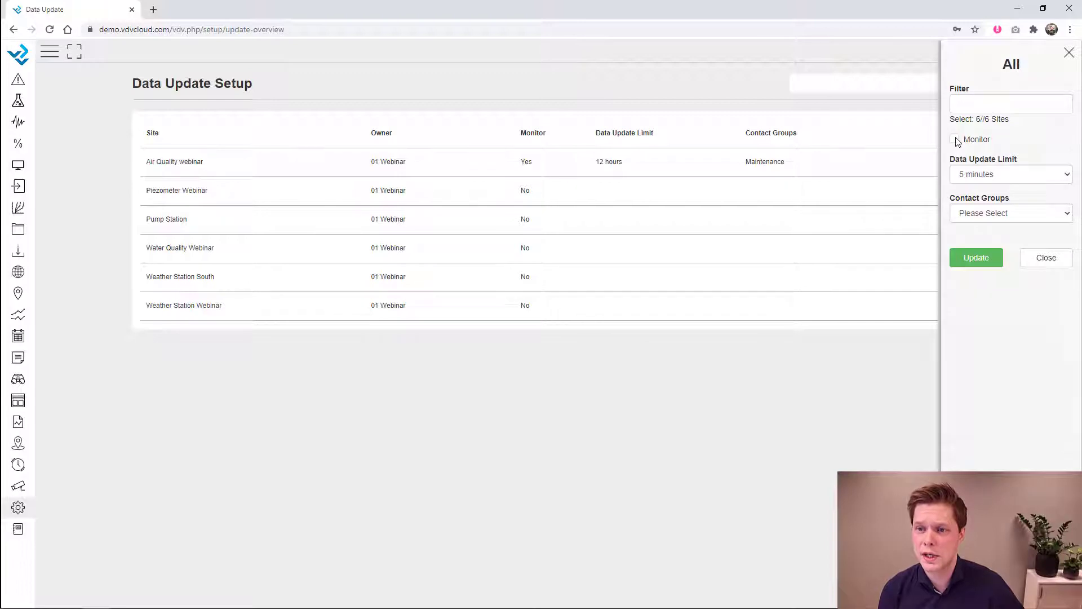
- Apply a 12-hour update limit and the Maintenance contact group to all six sites and confirm
{"action": "left_click", "coordinate": [990, 174]}
{"action": "scroll", "coordinate": [984, 411], "scroll_direction": "down", "scroll_amount": 3}
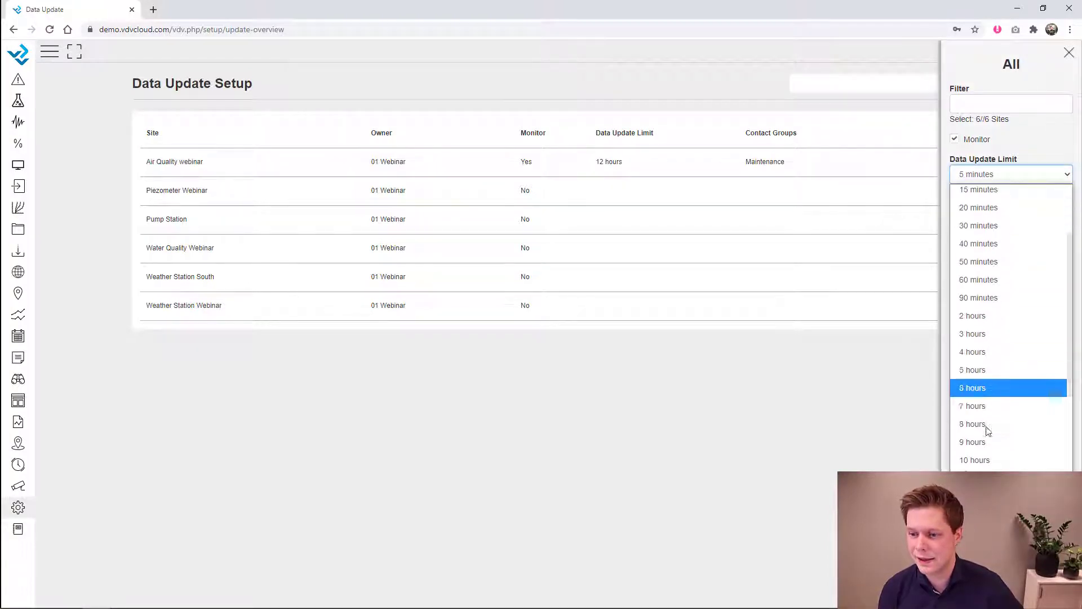
{"action": "left_click", "coordinate": [975, 496]}
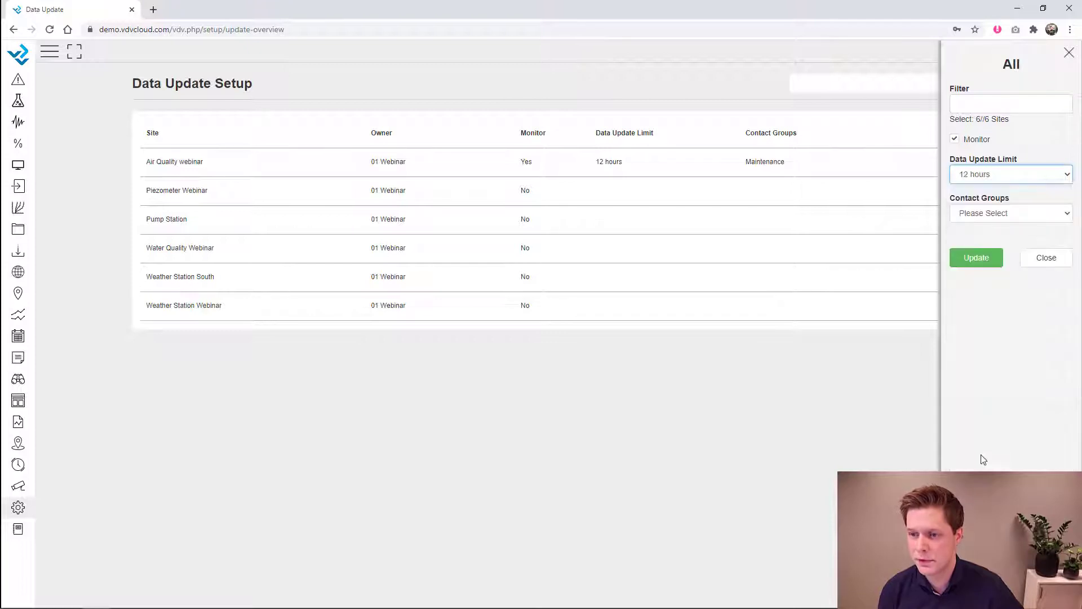
{"action": "left_click", "coordinate": [984, 214]}
{"action": "left_click", "coordinate": [975, 269]}
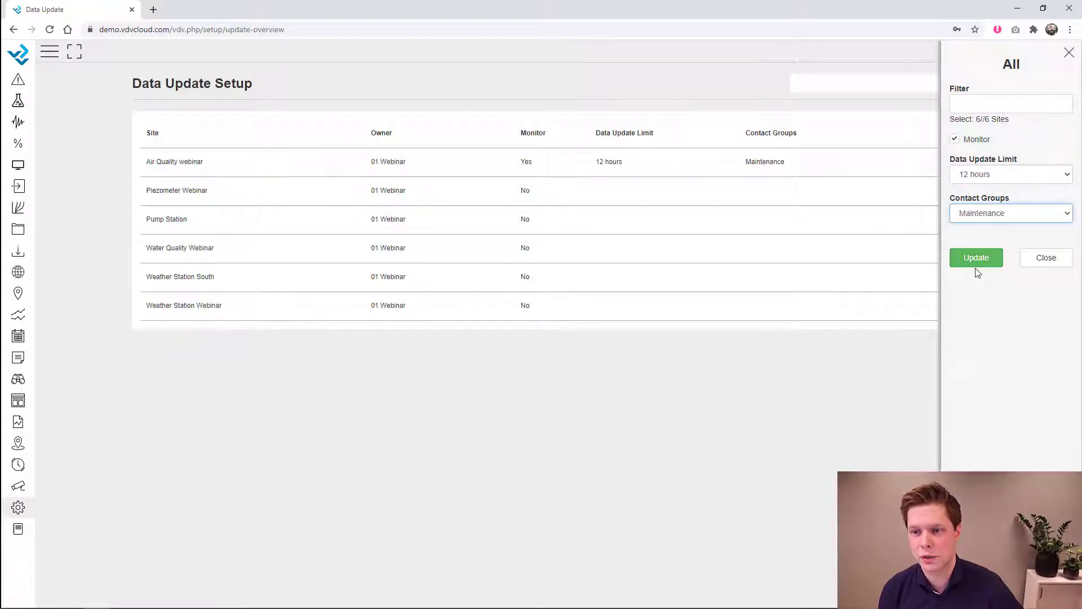
{"action": "left_click", "coordinate": [975, 261]}
{"action": "left_click", "coordinate": [643, 193]}
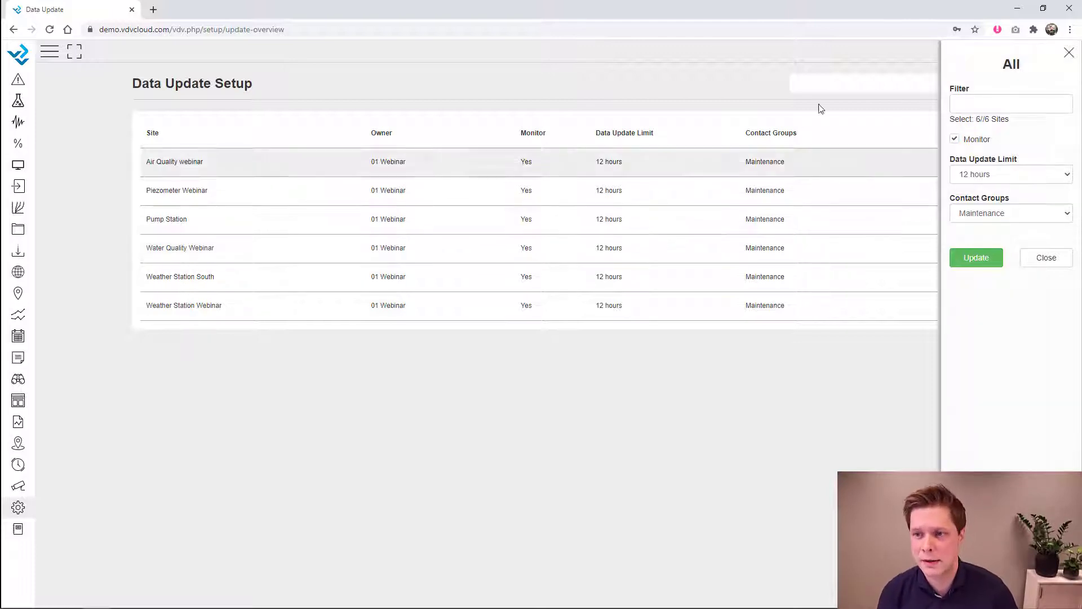
{"action": "left_click", "coordinate": [1069, 52]}
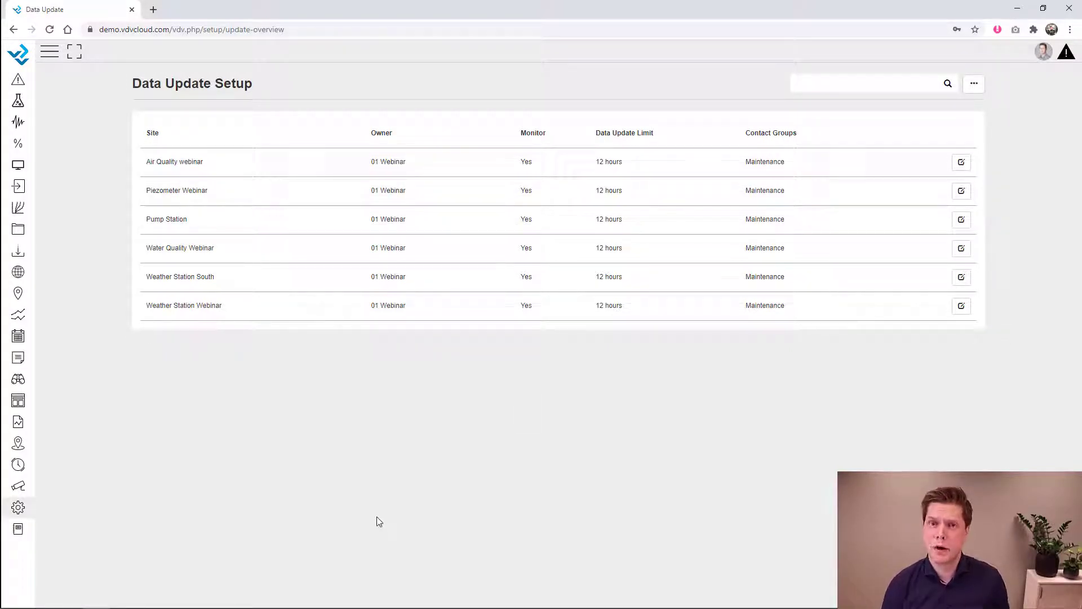
- Go to the Real Time Display setup and start a new display
{"action": "left_click", "coordinate": [23, 509]}
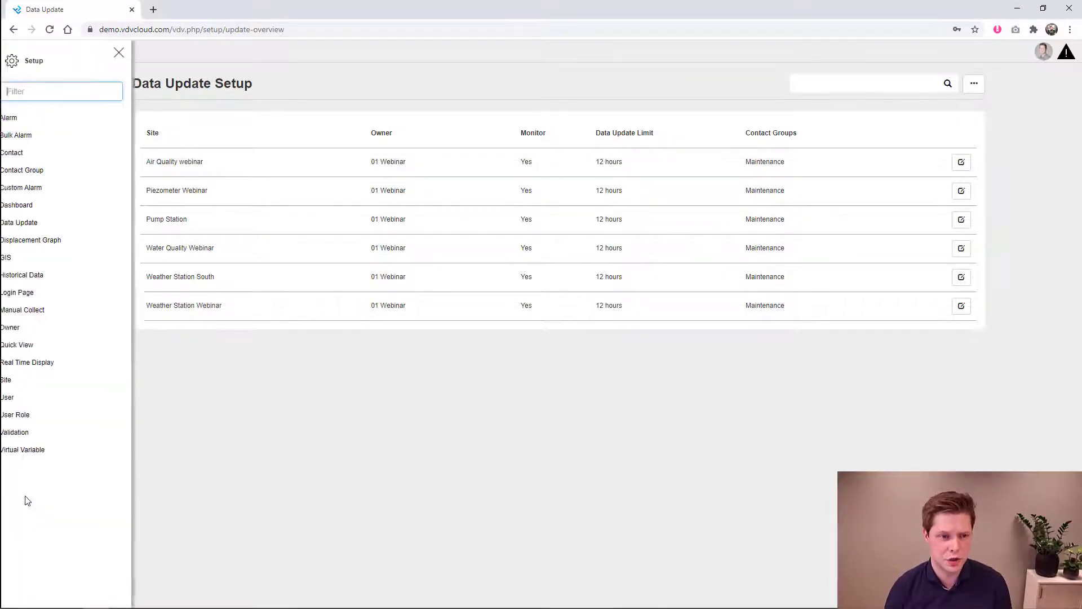
{"action": "left_click", "coordinate": [51, 362]}
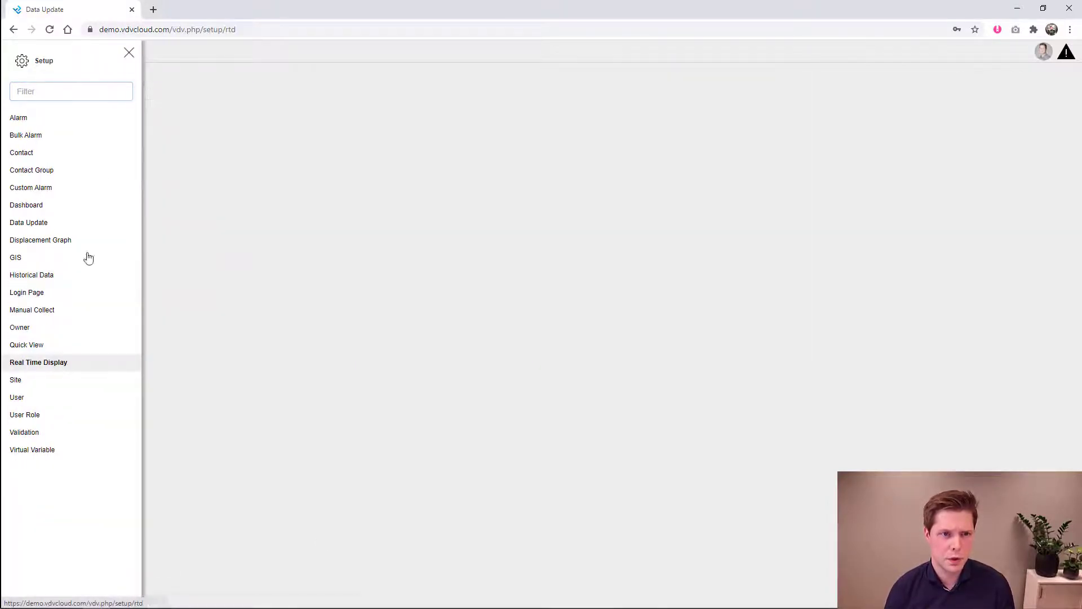
{"action": "left_click", "coordinate": [132, 55]}
{"action": "left_click", "coordinate": [973, 84]}
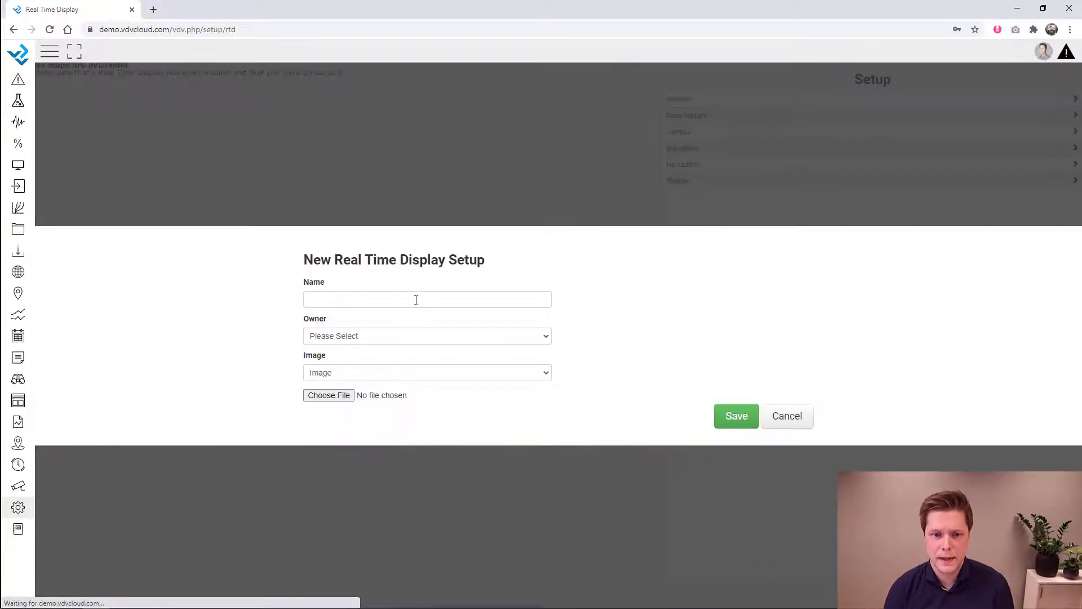
- Name the new display 'Map Overview' and set its owner to 01 Webinar
{"action": "left_click", "coordinate": [400, 296]}
{"action": "type", "text": "Cross Section"}
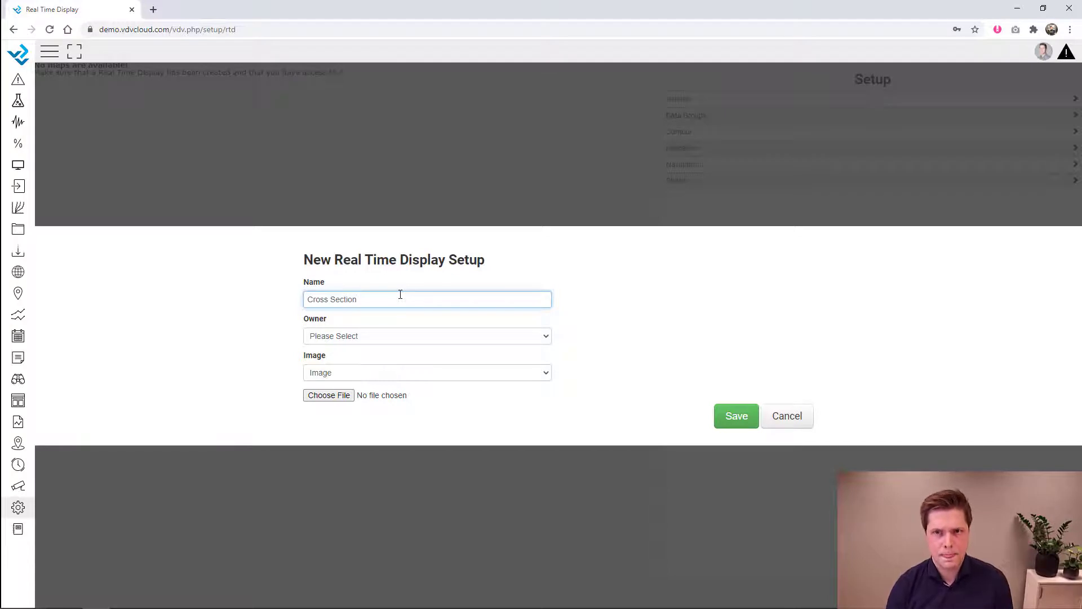
{"action": "left_click_drag", "start_coordinate": [378, 300], "coordinate": [286, 294]}
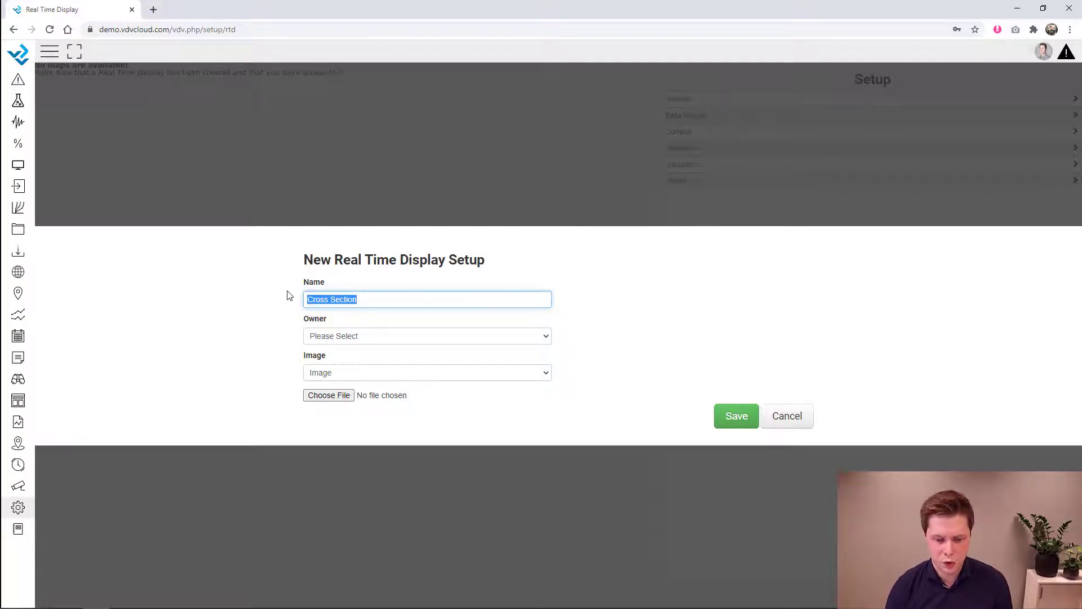
{"action": "type", "text": "Map"}
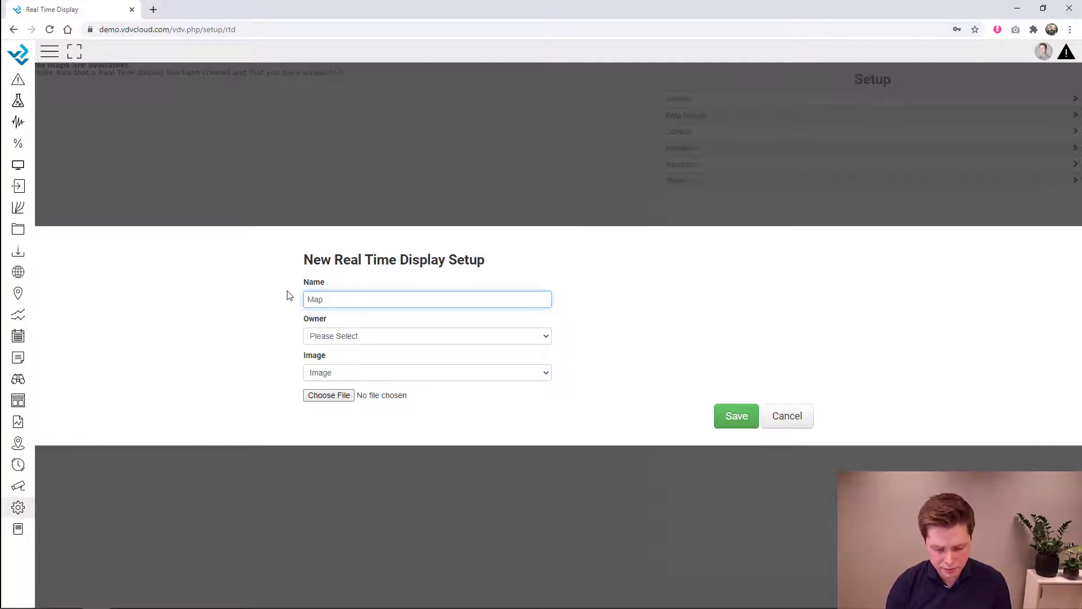
{"action": "type", "text": " Overview"}
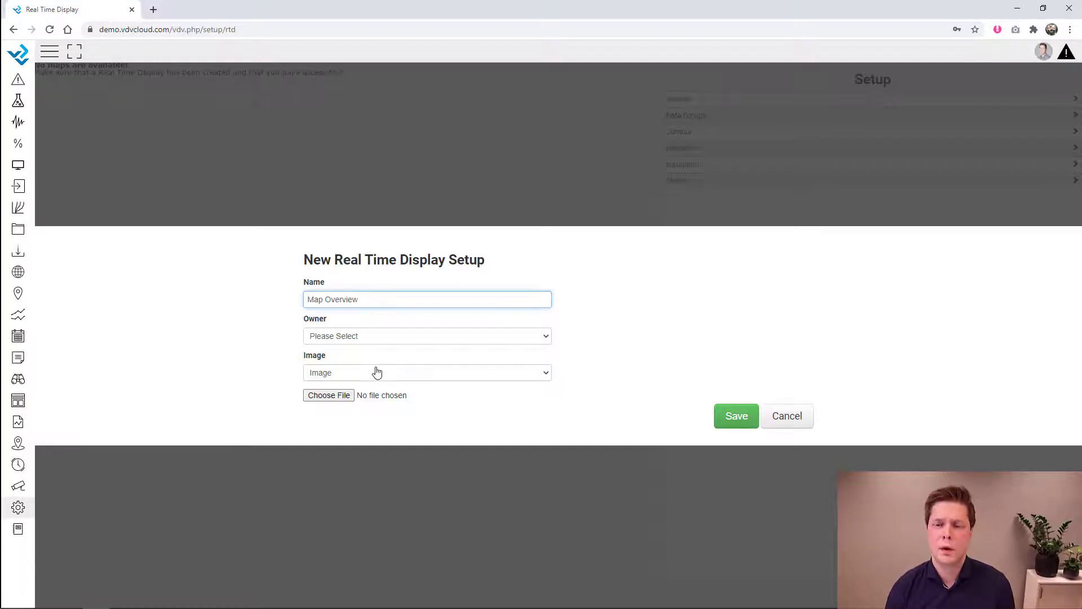
{"action": "left_click", "coordinate": [367, 336]}
{"action": "left_click", "coordinate": [358, 371]}
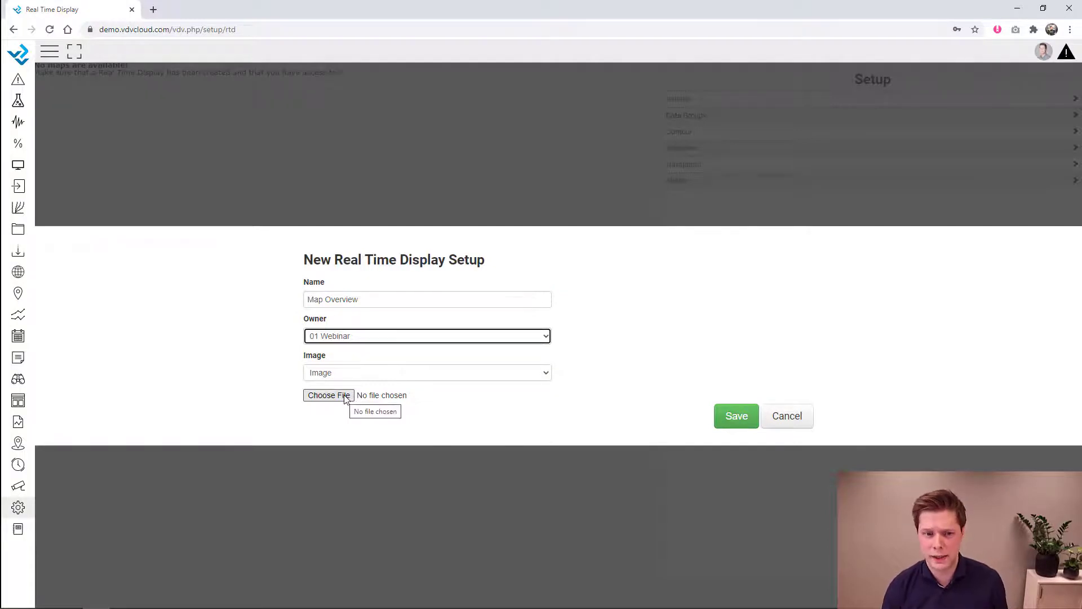
- Use map.PNG from Desktop\webinar as the background image and save the display
{"action": "left_click", "coordinate": [345, 396]}
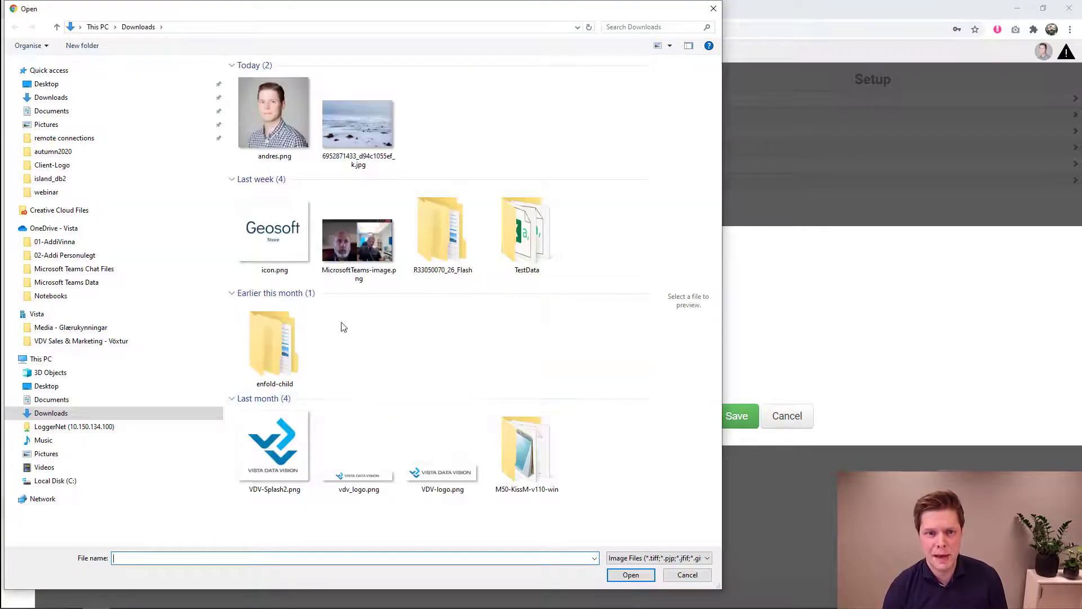
{"action": "left_click", "coordinate": [47, 385]}
{"action": "left_click", "coordinate": [259, 92]}
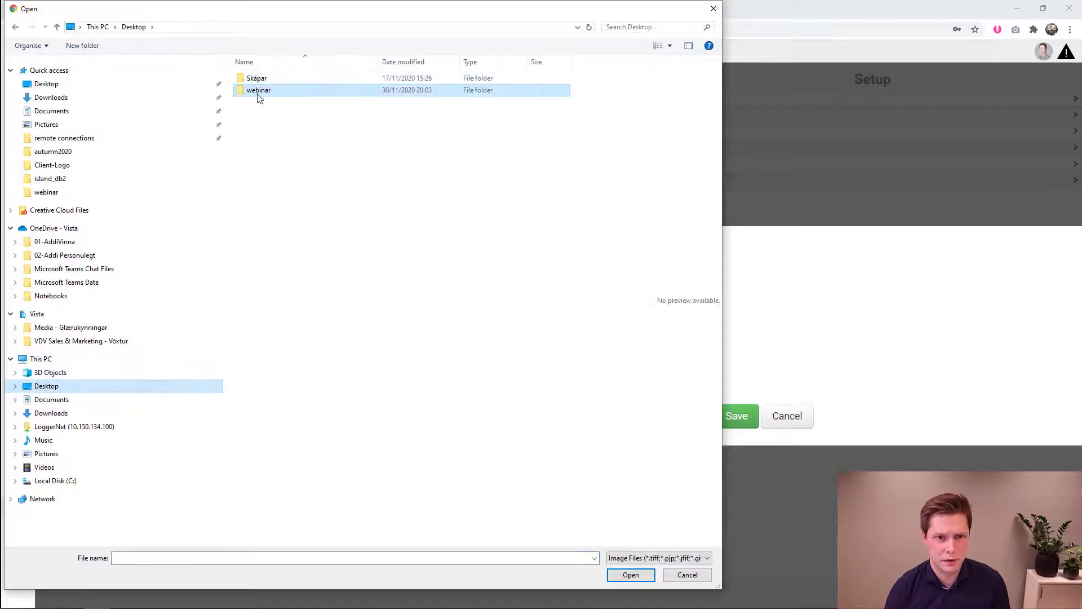
{"action": "double_click", "coordinate": [259, 95]}
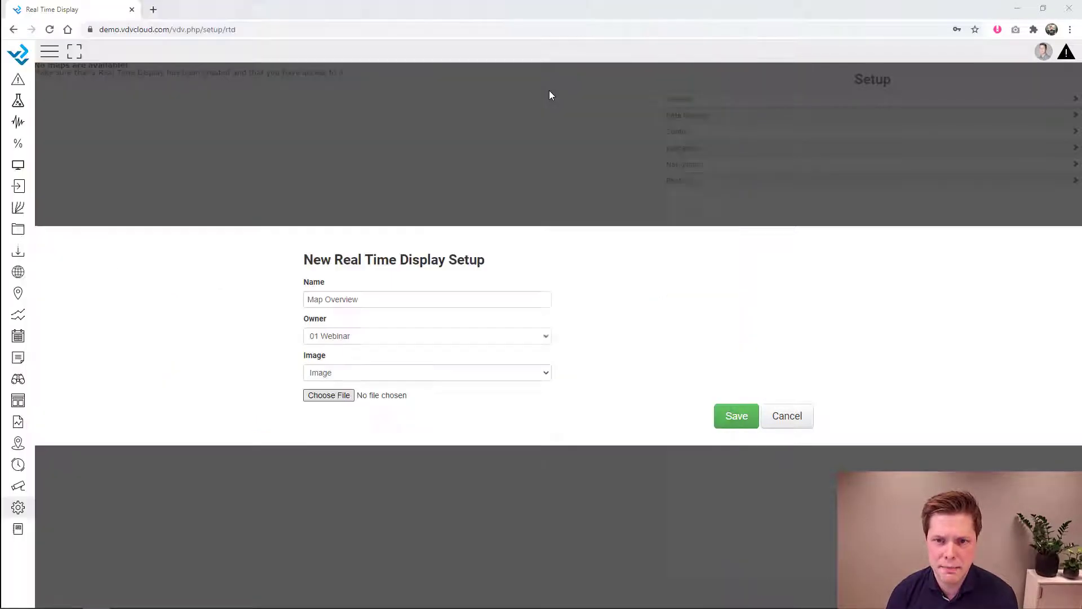
{"action": "double_click", "coordinate": [553, 93]}
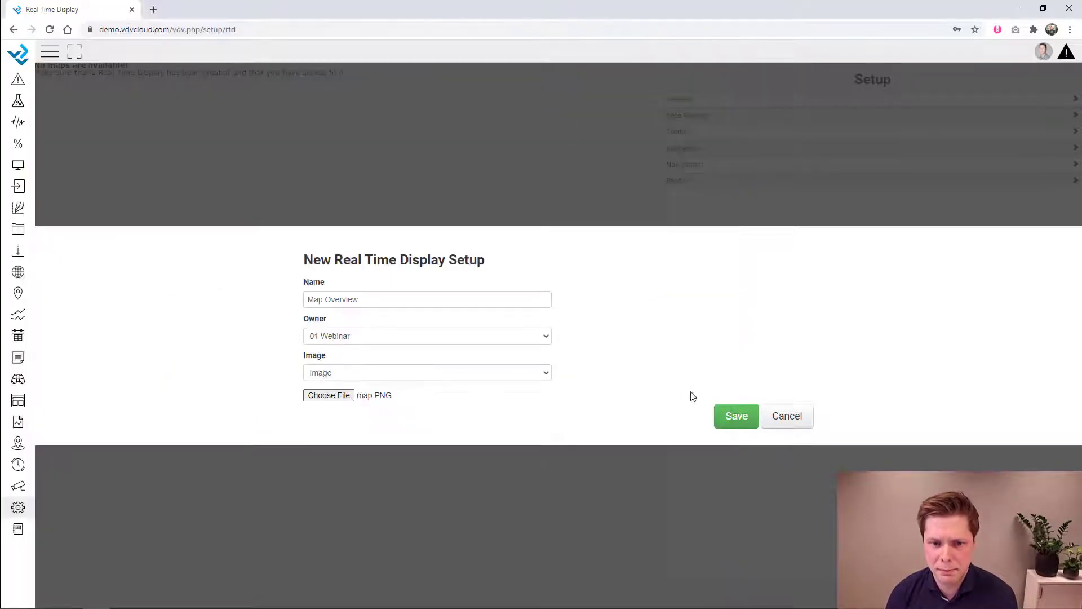
{"action": "left_click", "coordinate": [745, 417]}
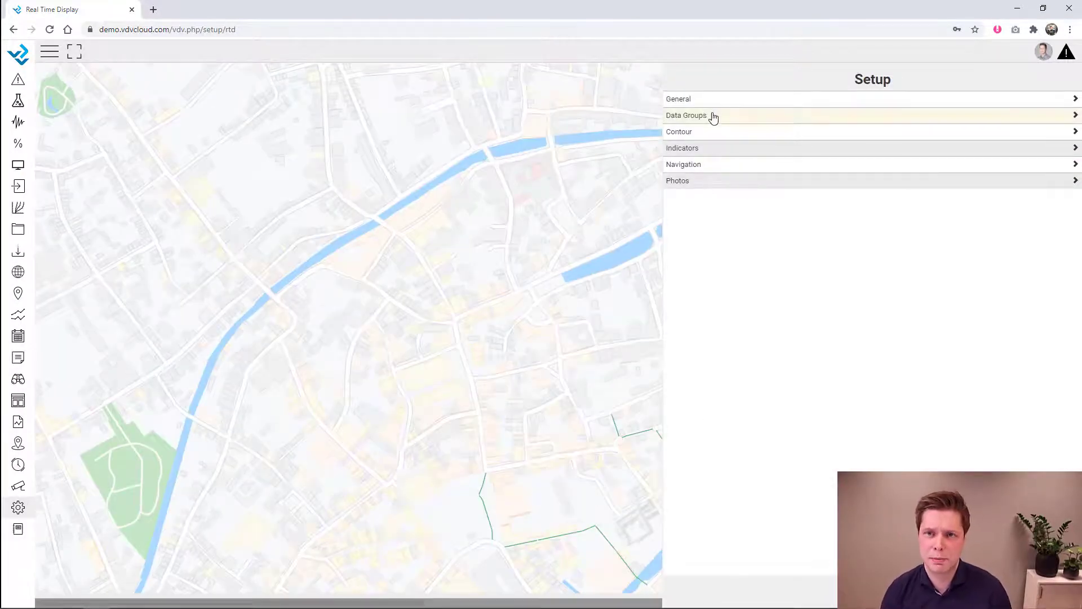
- Create and save a new data group named 'Water Quality'
{"action": "left_click", "coordinate": [714, 115]}
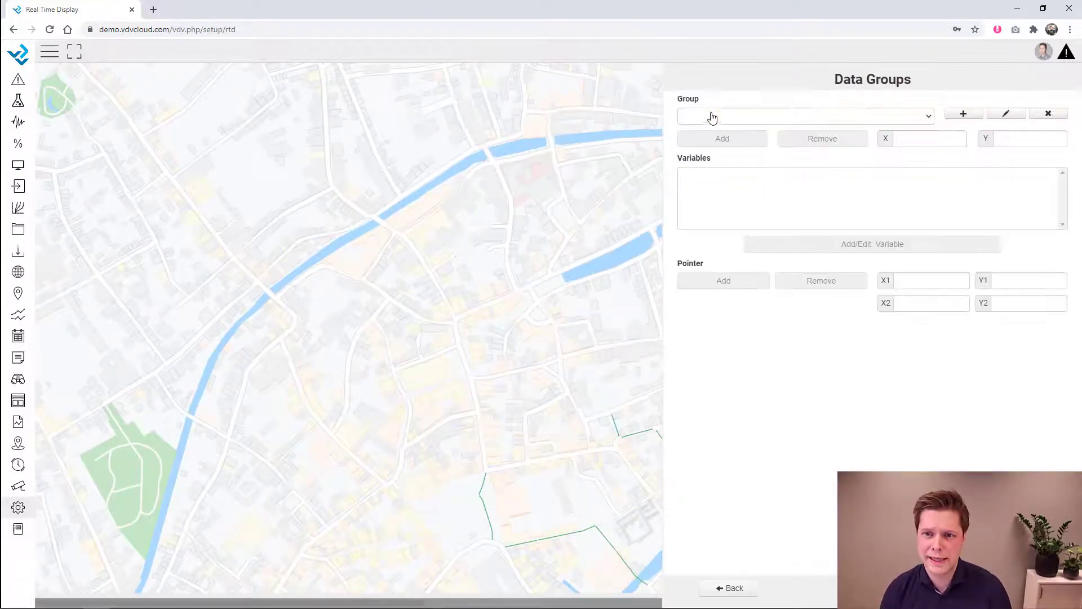
{"action": "left_click", "coordinate": [964, 115]}
{"action": "left_click", "coordinate": [503, 255]}
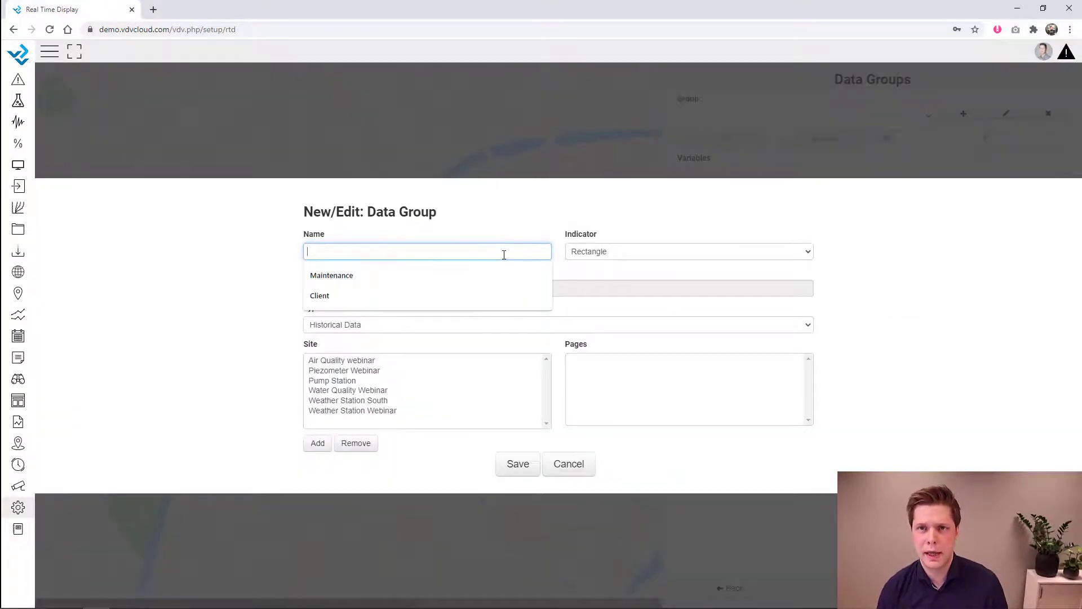
{"action": "type", "text": "Station"}
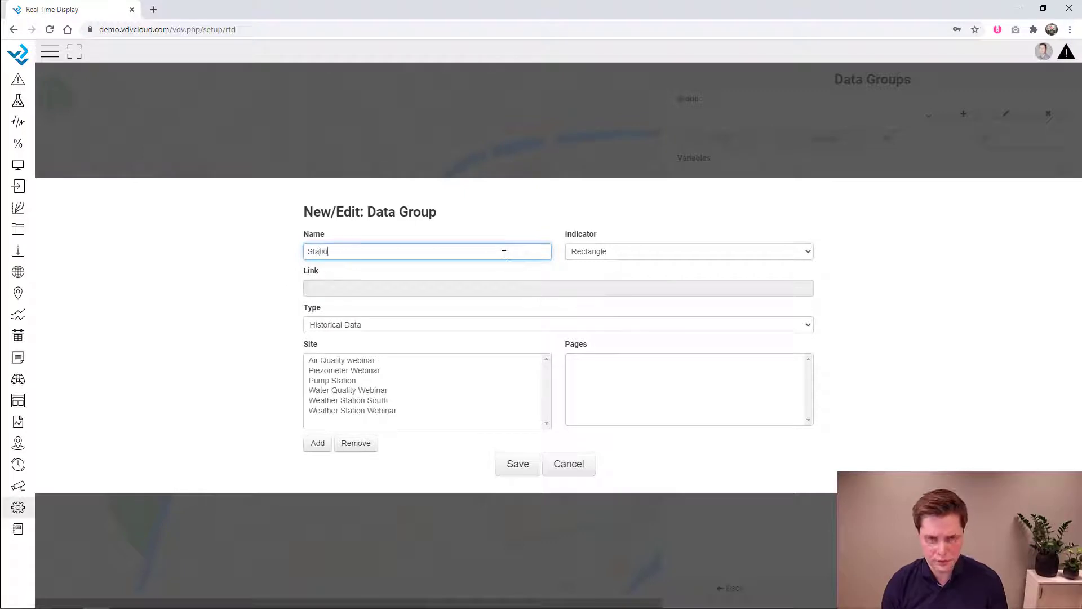
{"action": "key", "text": "BackSpace"}
{"action": "key", "text": "BackSpace"}
{"action": "key", "text": "BackSpace"}
{"action": "key", "text": "BackSpace"}
{"action": "key", "text": "BackSpace"}
{"action": "key", "text": "BackSpace"}
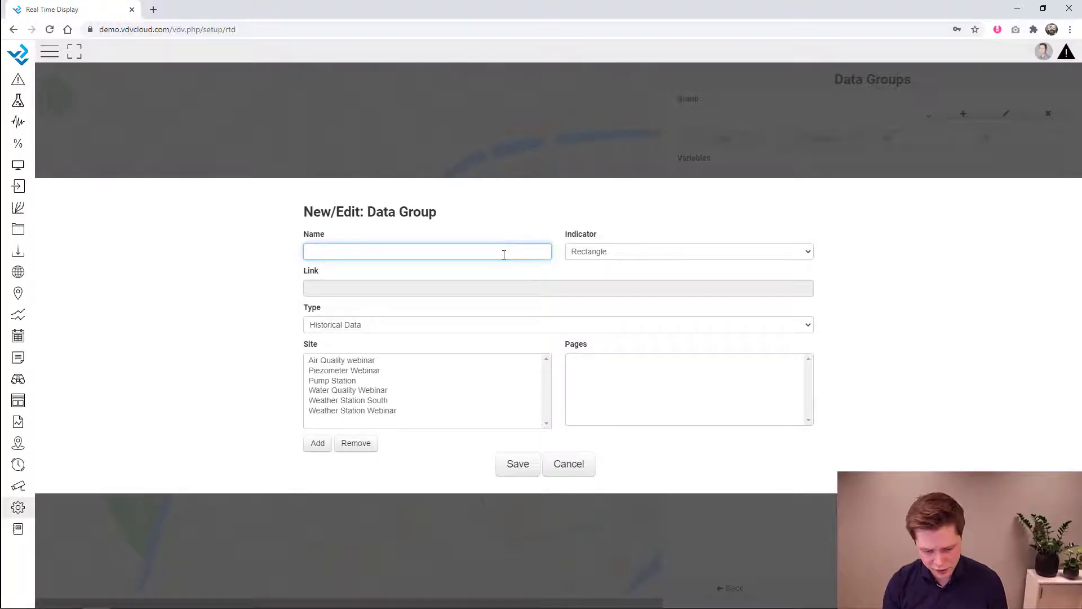
{"action": "type", "text": "Water Quality"}
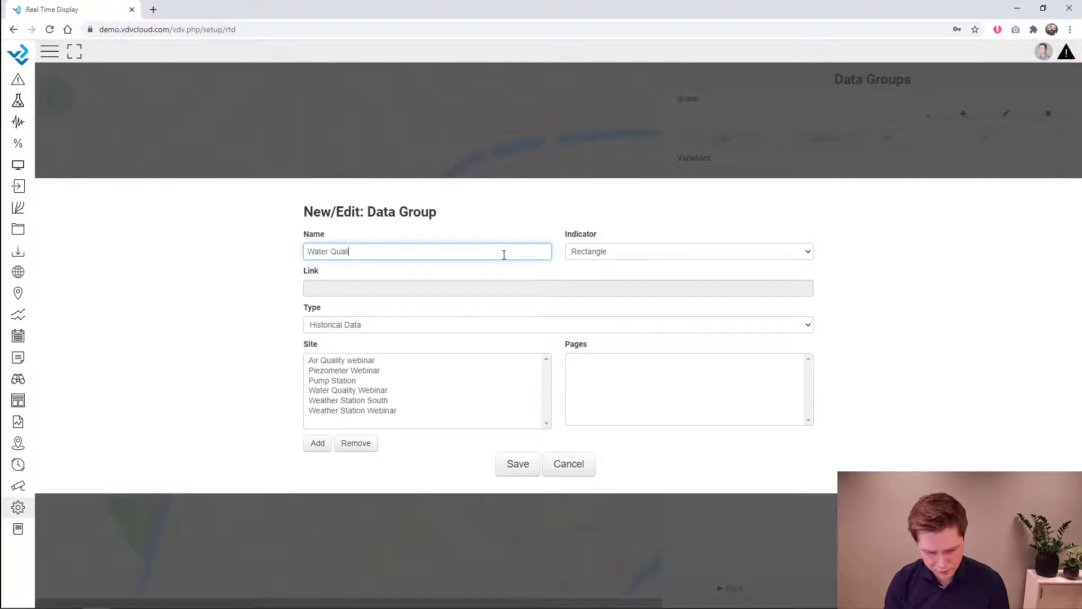
{"action": "left_click", "coordinate": [517, 464]}
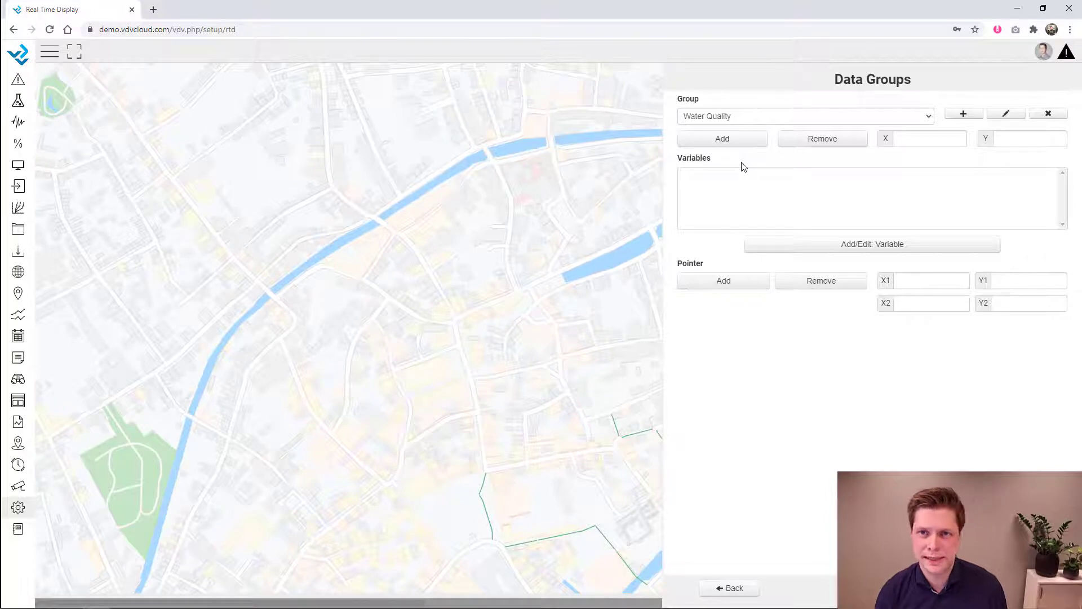
- Add Conductivity, DO %, DO mg/L, pH and Salinity, and place the table on the map's left side
{"action": "left_click", "coordinate": [819, 248]}
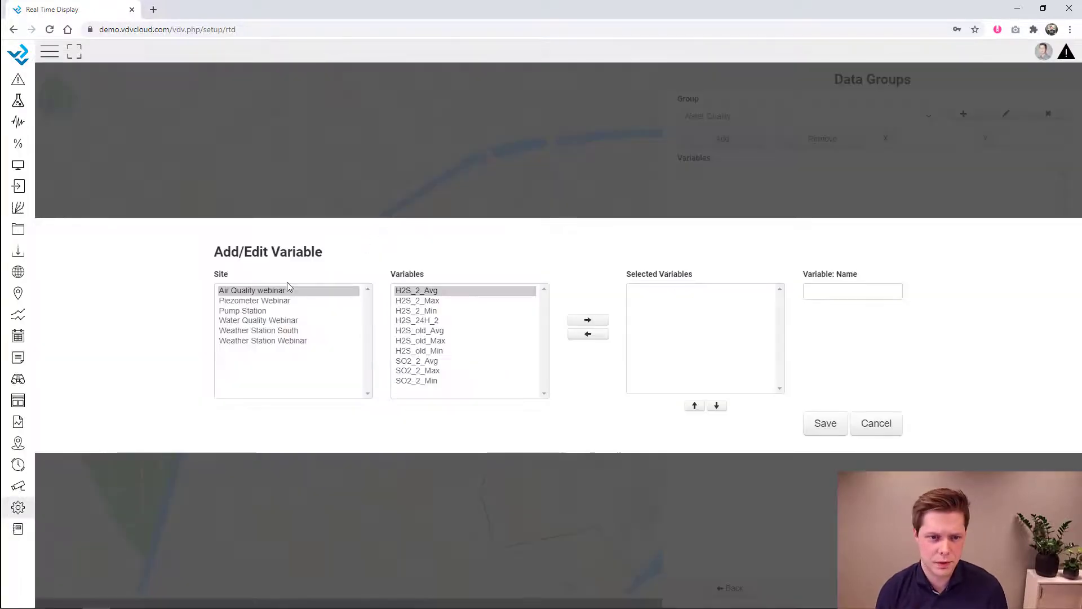
{"action": "left_click", "coordinate": [279, 322]}
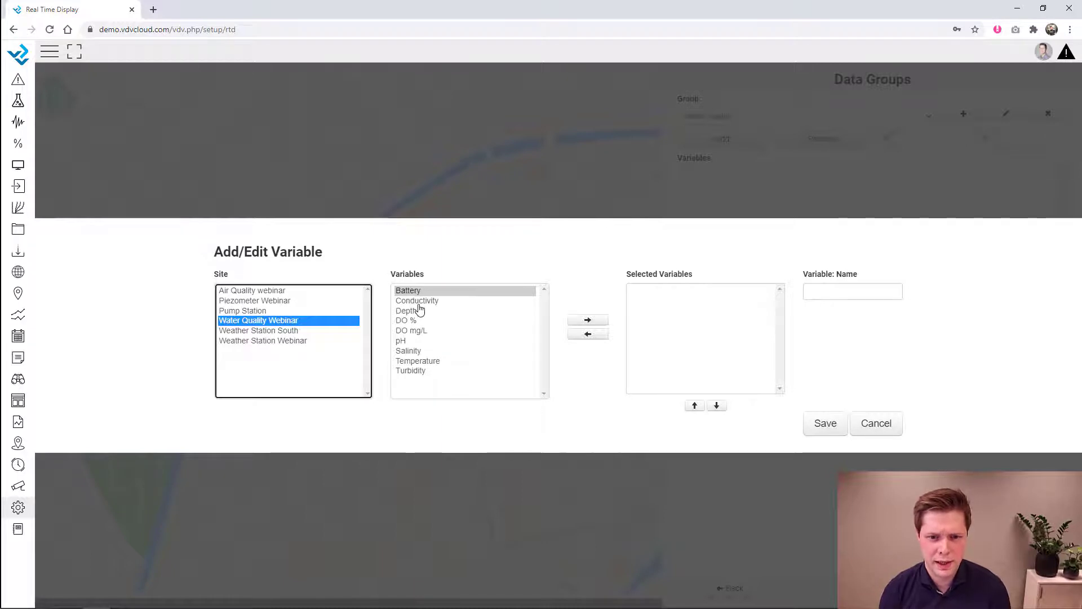
{"action": "double_click", "coordinate": [418, 298]}
{"action": "double_click", "coordinate": [417, 319]}
{"action": "double_click", "coordinate": [417, 328]}
{"action": "double_click", "coordinate": [418, 338]}
{"action": "double_click", "coordinate": [417, 350]}
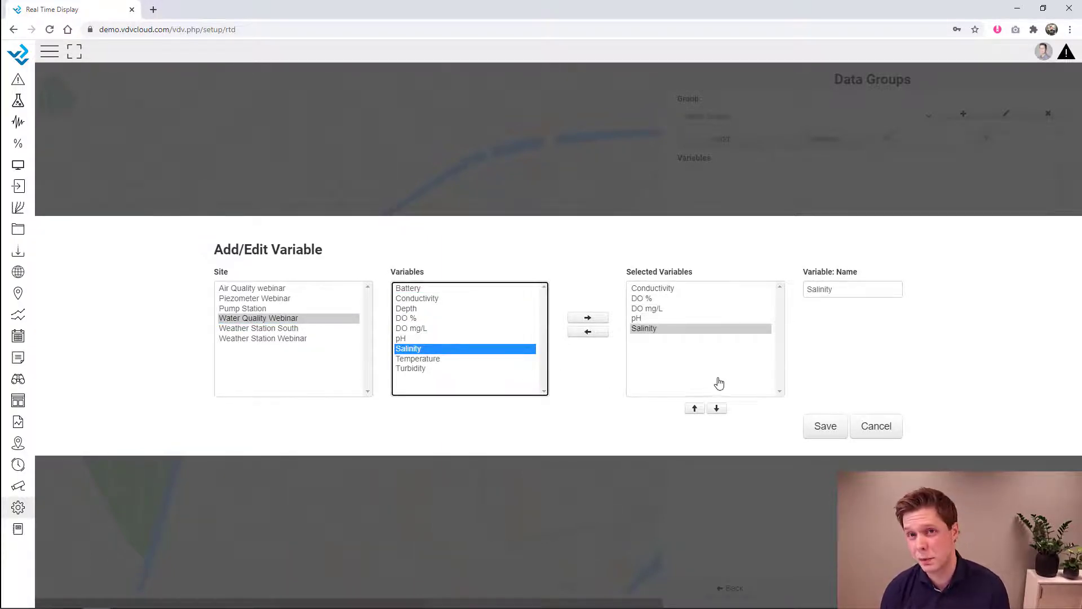
{"action": "left_click", "coordinate": [824, 426]}
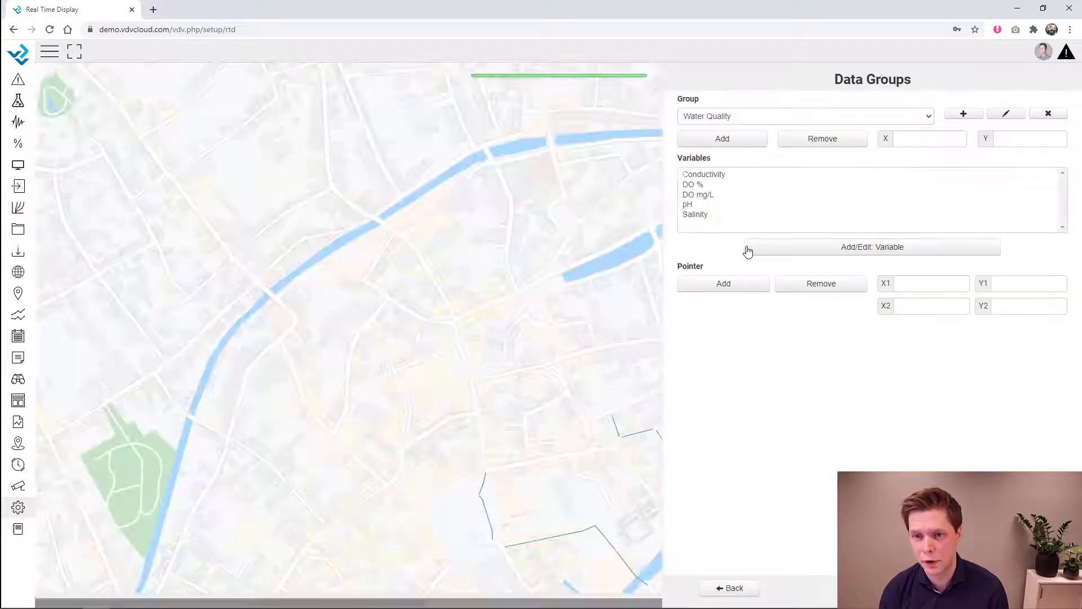
{"action": "left_click", "coordinate": [721, 142]}
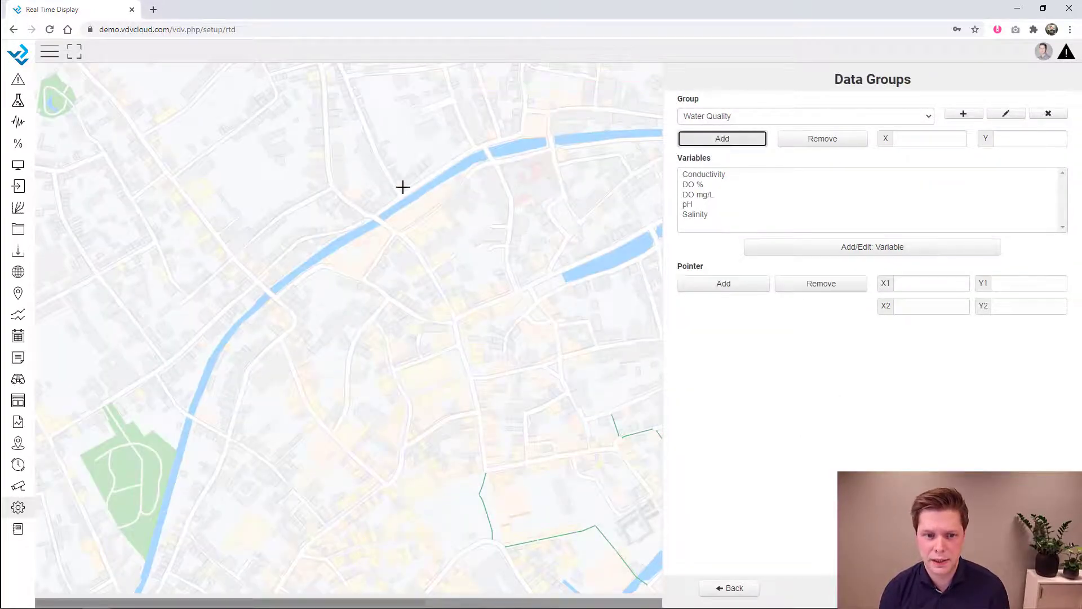
{"action": "left_click", "coordinate": [197, 222]}
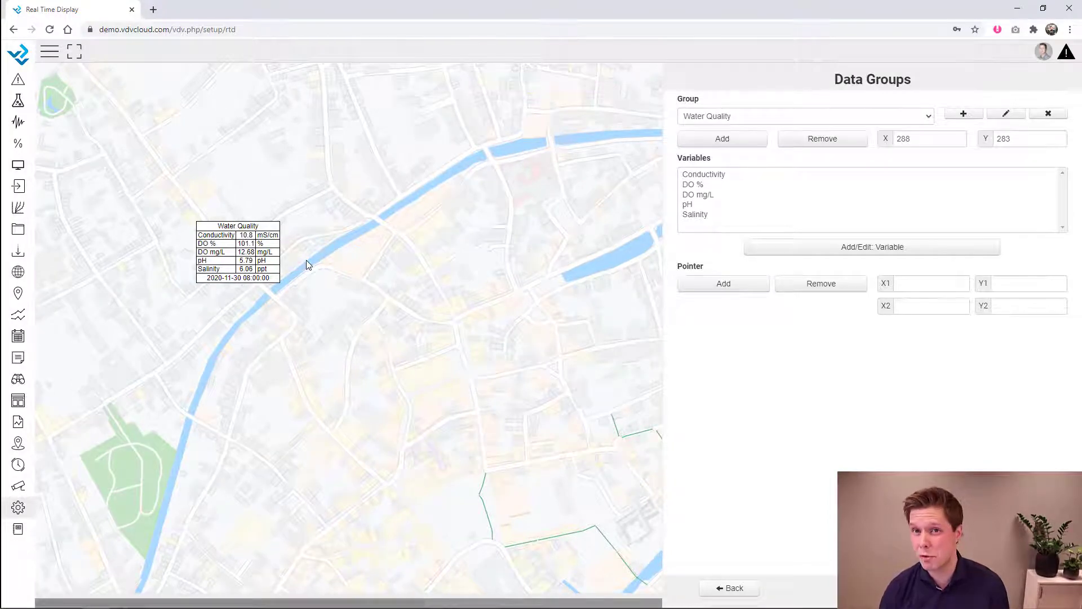
{"action": "left_click", "coordinate": [963, 114]}
- Save an 'Air Quality' group with H2S_2_Avg, H2S_2_Max and H2S_2_Min from the Air Quality webinar site
{"action": "type", "text": "Air Quality"}
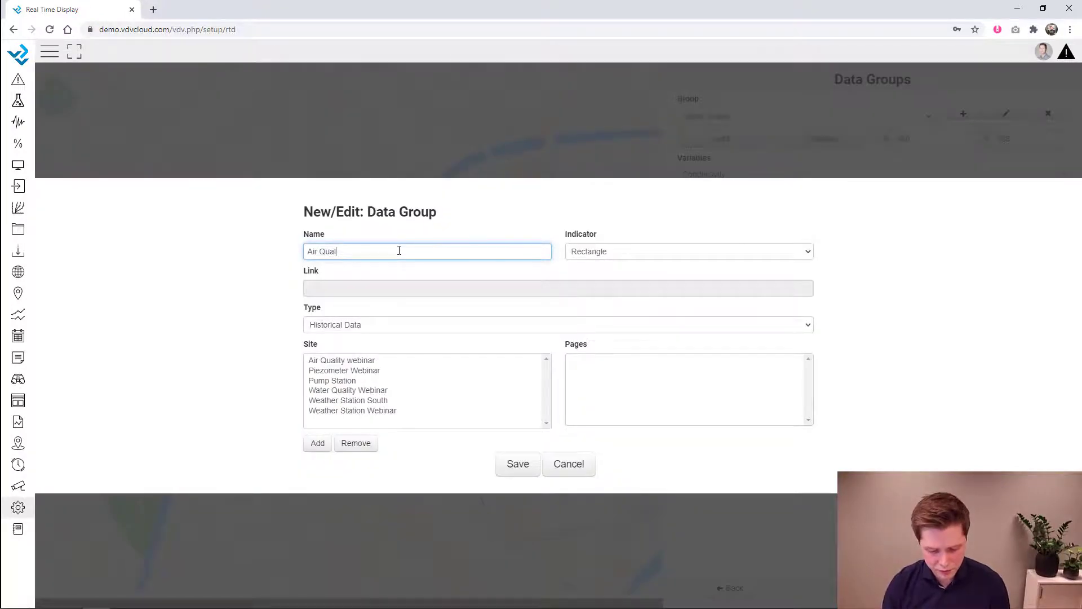
{"action": "left_click", "coordinate": [524, 469]}
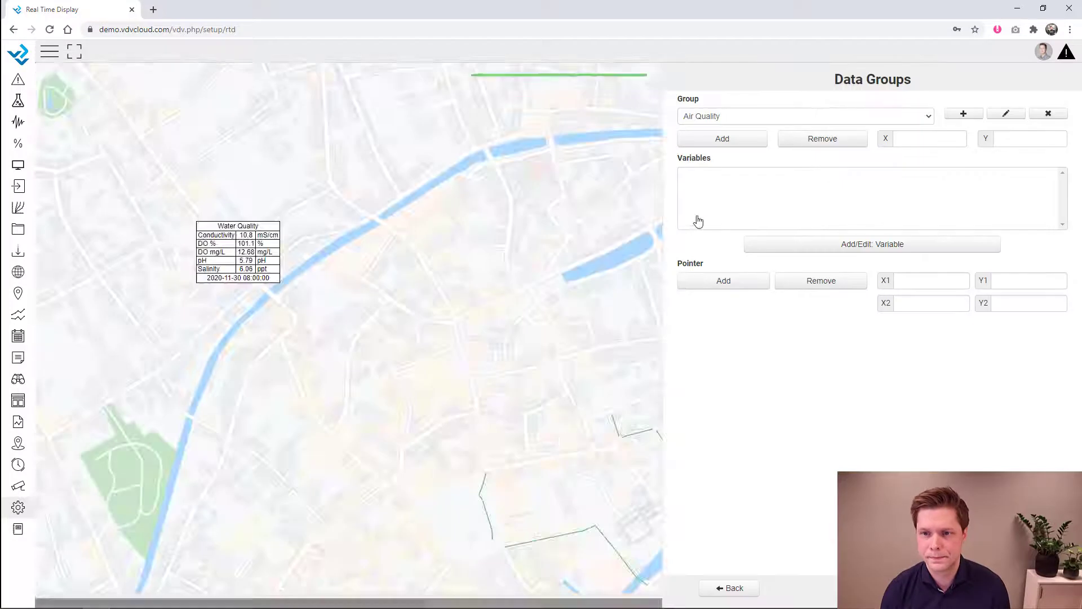
{"action": "left_click", "coordinate": [840, 251]}
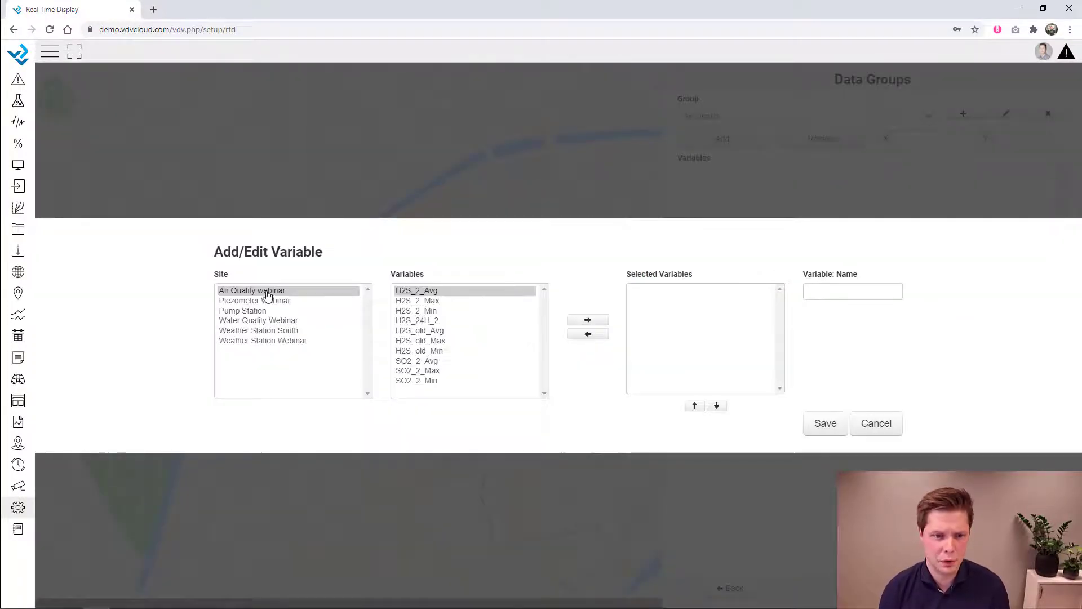
{"action": "left_click", "coordinate": [265, 290]}
{"action": "double_click", "coordinate": [433, 291]}
{"action": "left_click", "coordinate": [429, 301]}
{"action": "double_click", "coordinate": [430, 301]}
{"action": "double_click", "coordinate": [431, 309]}
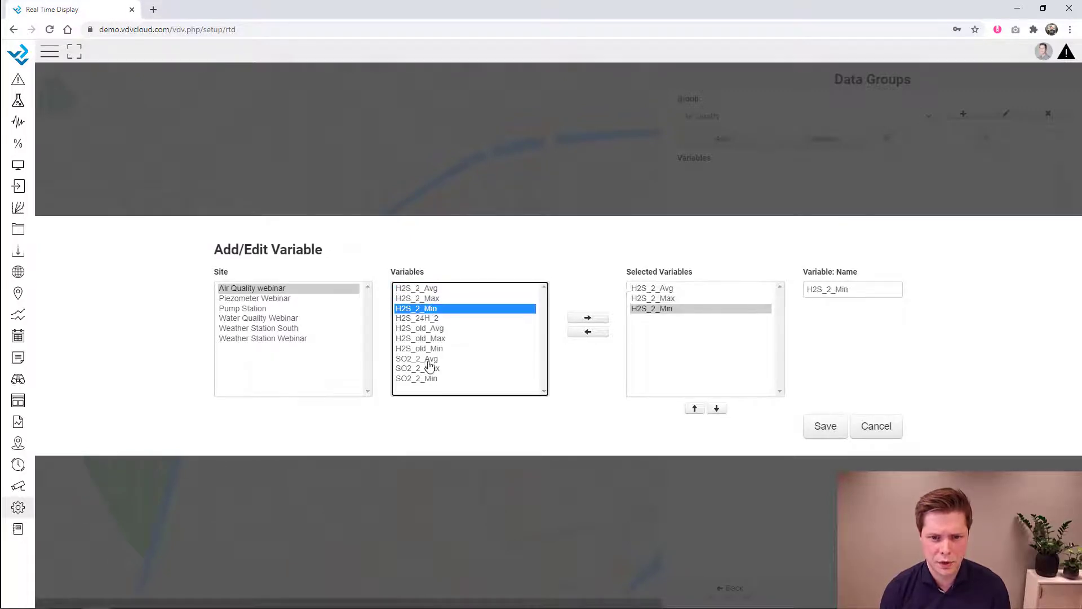
- Add SO2_2_Avg, SO2_2_Max and SO2_2_Min, then place the Air Quality table near the map centre
{"action": "double_click", "coordinate": [431, 359]}
{"action": "left_click", "coordinate": [432, 369]}
{"action": "double_click", "coordinate": [432, 369]}
{"action": "left_click", "coordinate": [432, 378]}
{"action": "double_click", "coordinate": [431, 379]}
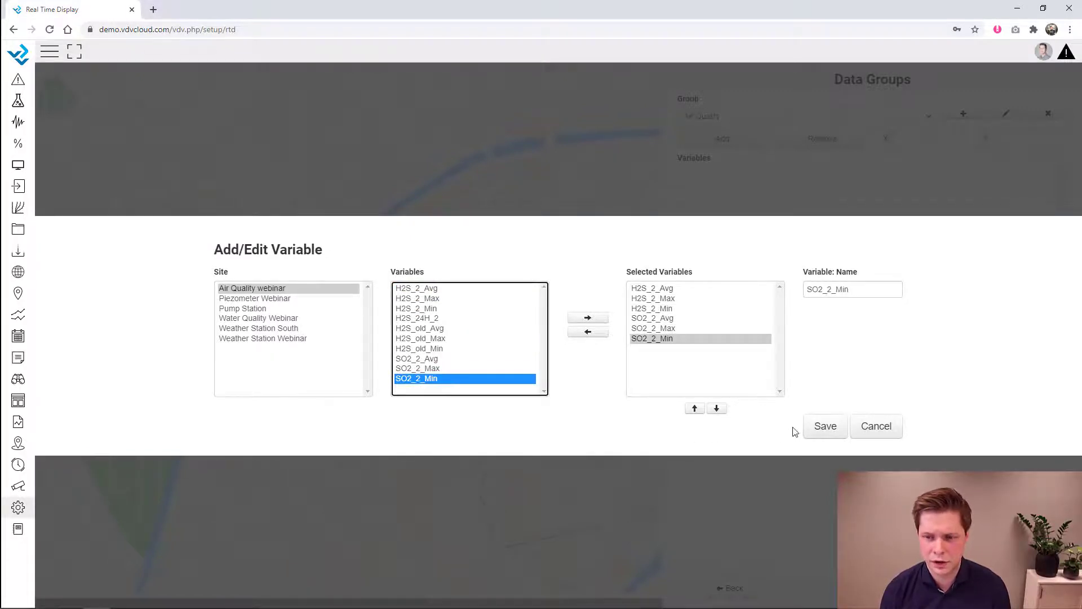
{"action": "left_click", "coordinate": [817, 429]}
{"action": "left_click", "coordinate": [739, 139]}
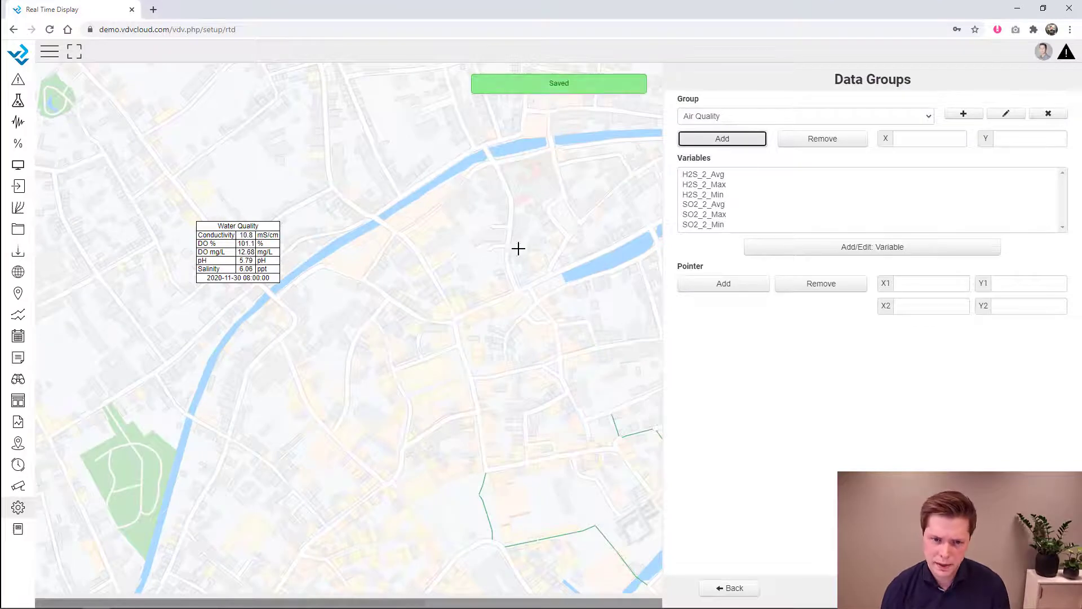
{"action": "left_click", "coordinate": [387, 303]}
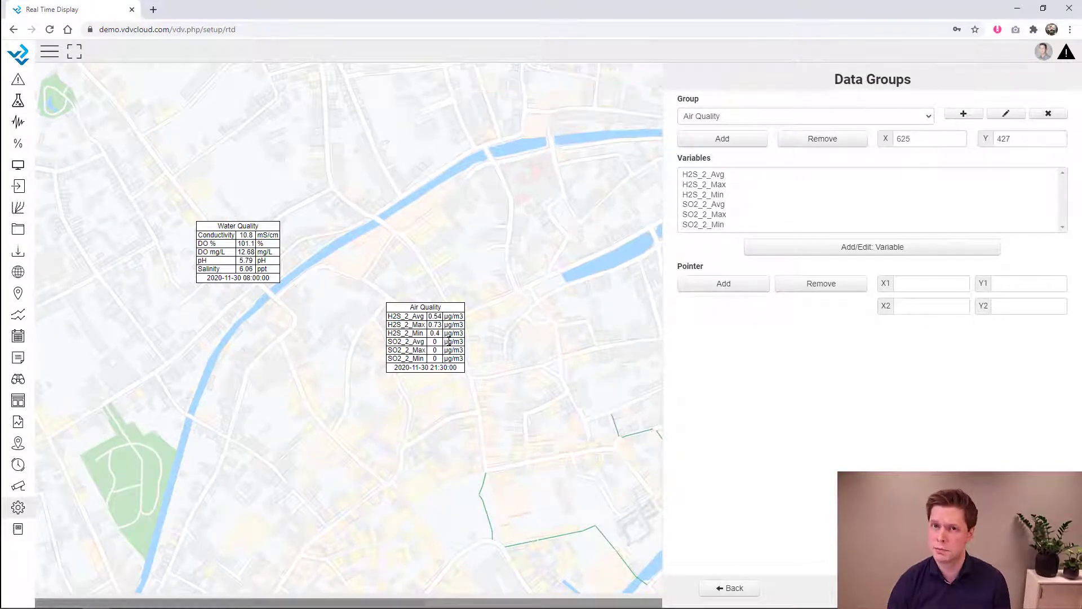
- Create and save a new data group named 'Weather Station'
{"action": "left_click", "coordinate": [963, 114]}
{"action": "left_click", "coordinate": [459, 253]}
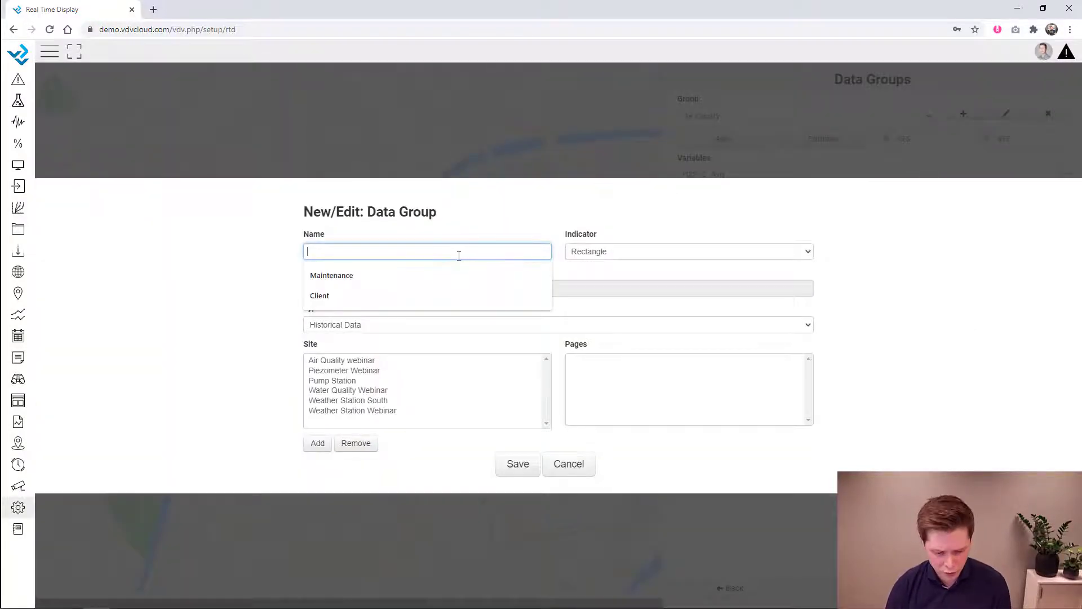
{"action": "type", "text": "Weather STation"}
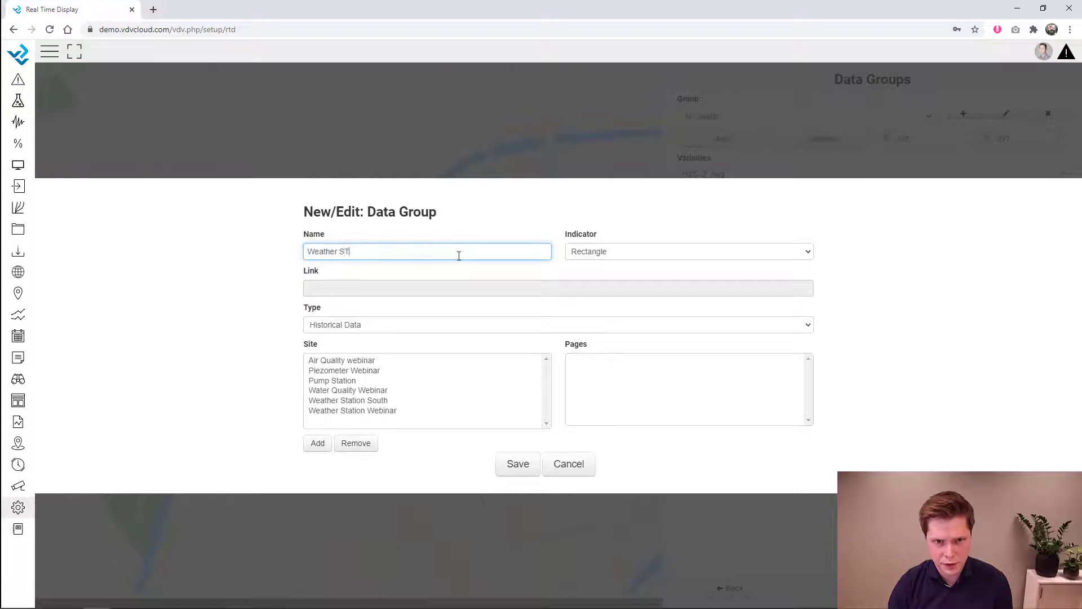
{"action": "key", "text": "BackSpace"}
{"action": "key", "text": "BackSpace"}
{"action": "type", "text": "tion"}
{"action": "left_click", "coordinate": [514, 468]}
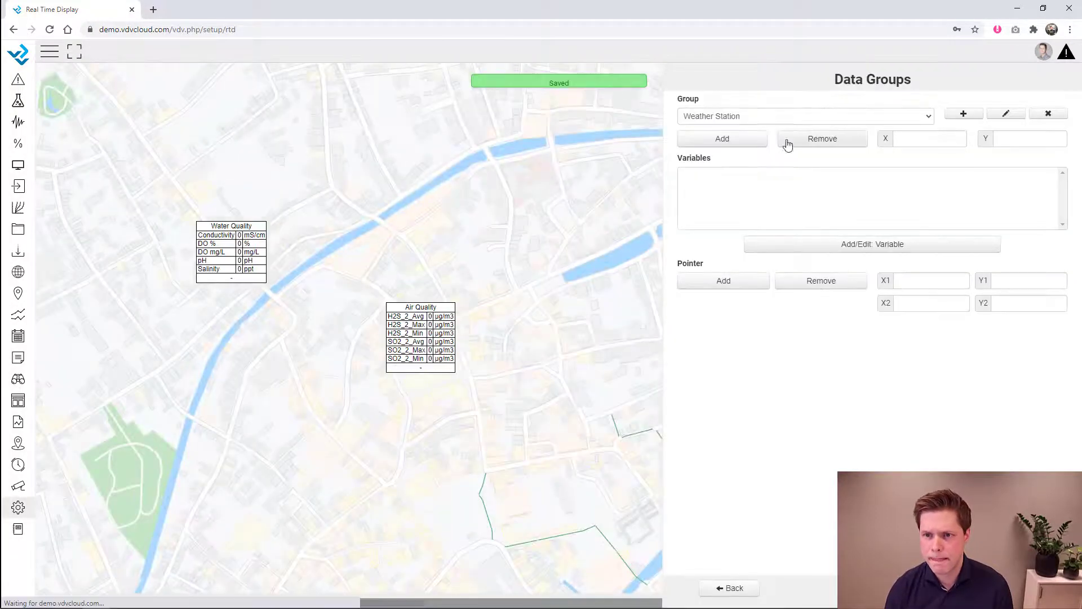
- Add AirTC_Avg, RH and WS_ms_Max from Weather Station South and place the table at upper right
{"action": "left_click", "coordinate": [839, 245]}
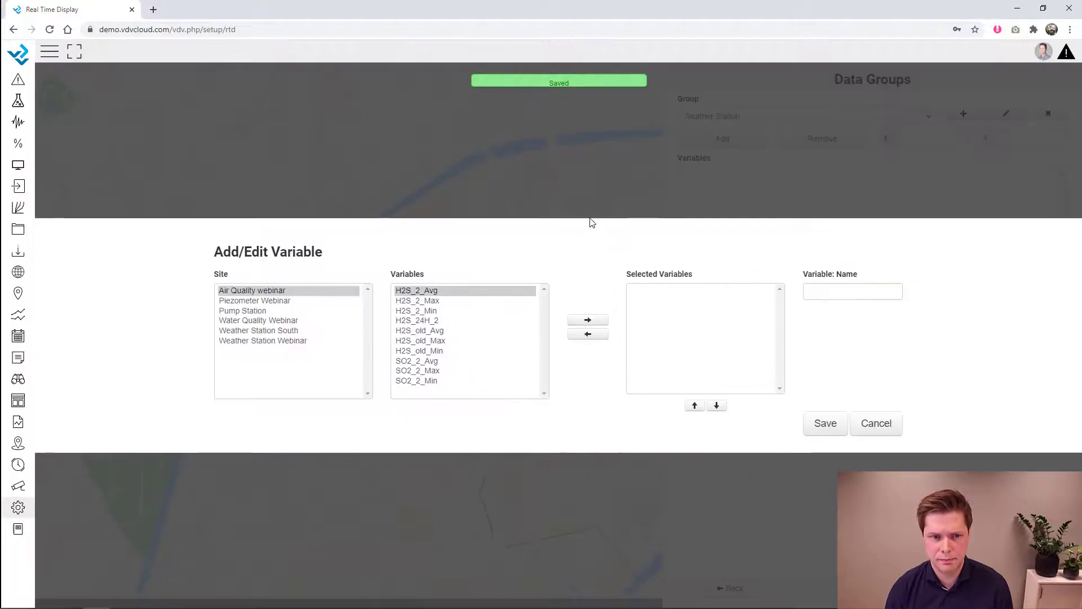
{"action": "left_click", "coordinate": [284, 330]}
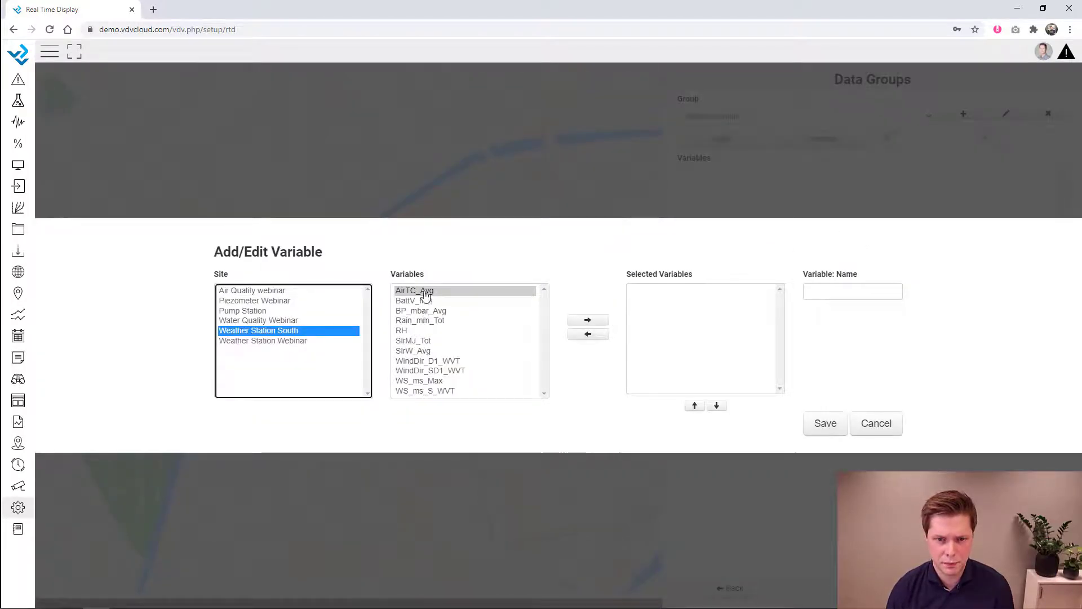
{"action": "double_click", "coordinate": [424, 291]}
{"action": "double_click", "coordinate": [411, 328]}
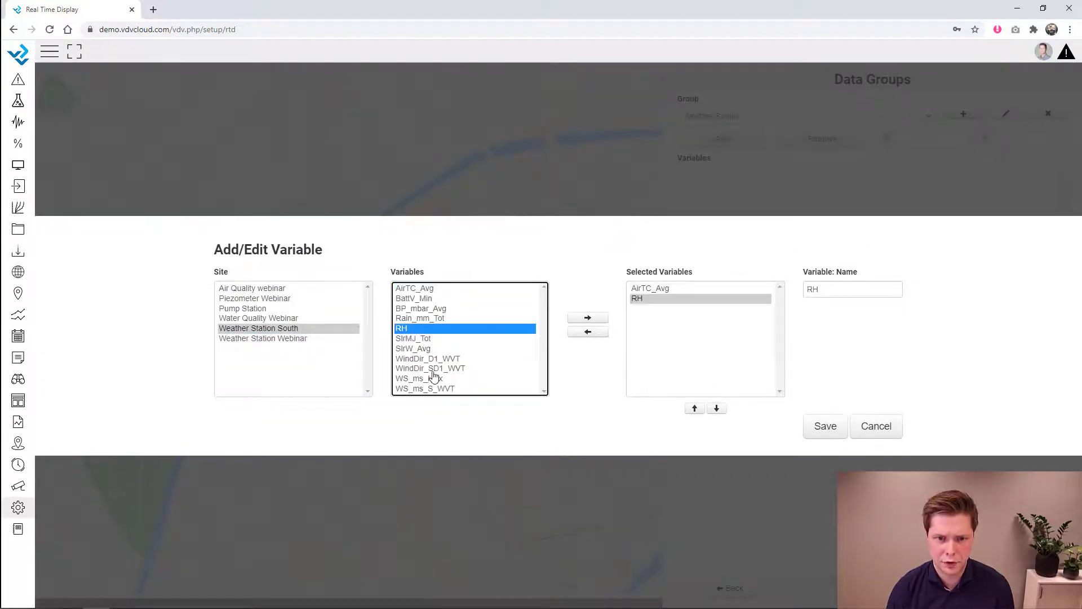
{"action": "double_click", "coordinate": [433, 378]}
{"action": "left_click", "coordinate": [825, 426]}
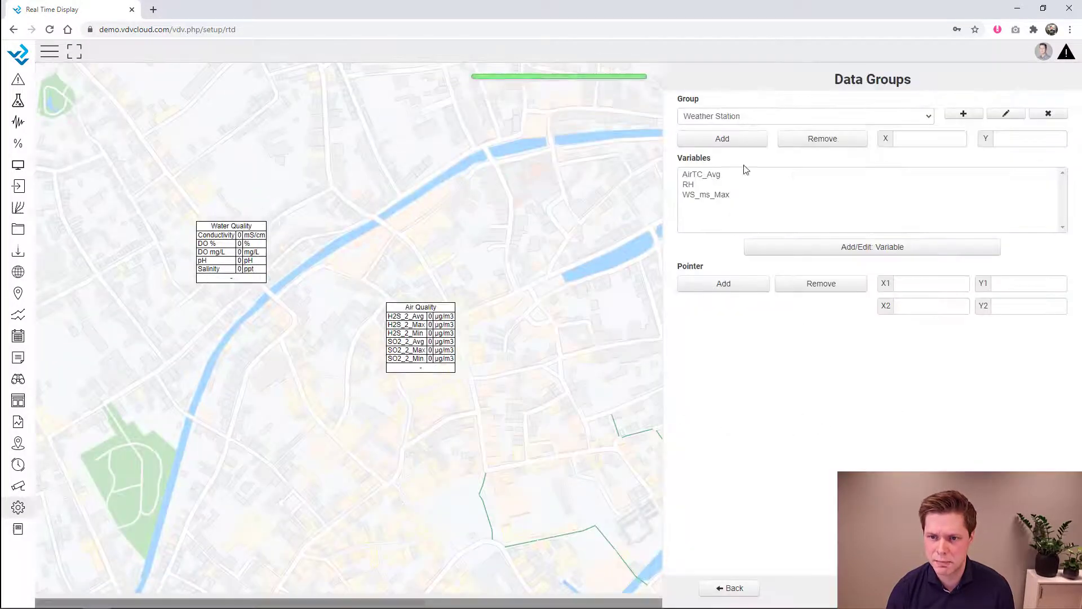
{"action": "left_click", "coordinate": [736, 139]}
{"action": "left_click", "coordinate": [524, 193]}
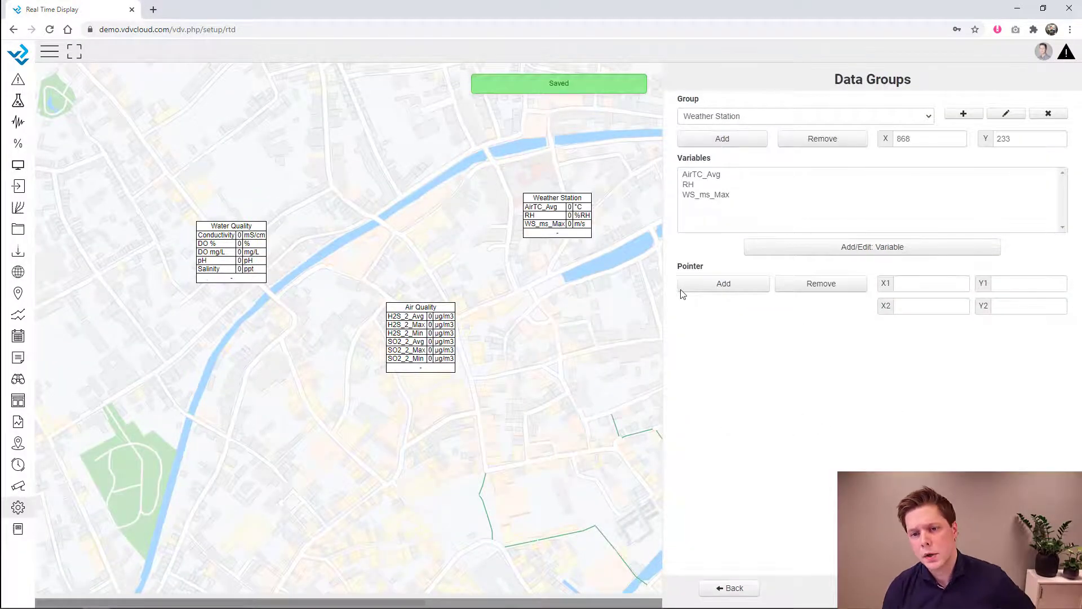
- Draw a pointer line from the Weather Station table to the river, then select its X coordinate
{"action": "left_click", "coordinate": [725, 285]}
{"action": "left_click", "coordinate": [534, 200]}
{"action": "left_click", "coordinate": [494, 178]}
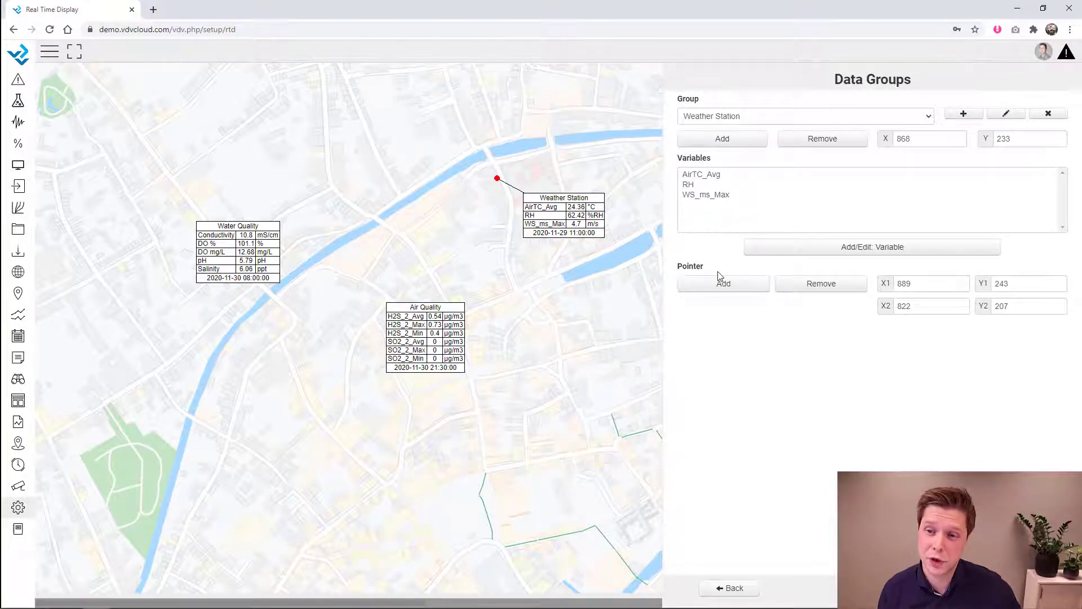
{"action": "left_click", "coordinate": [829, 116]}
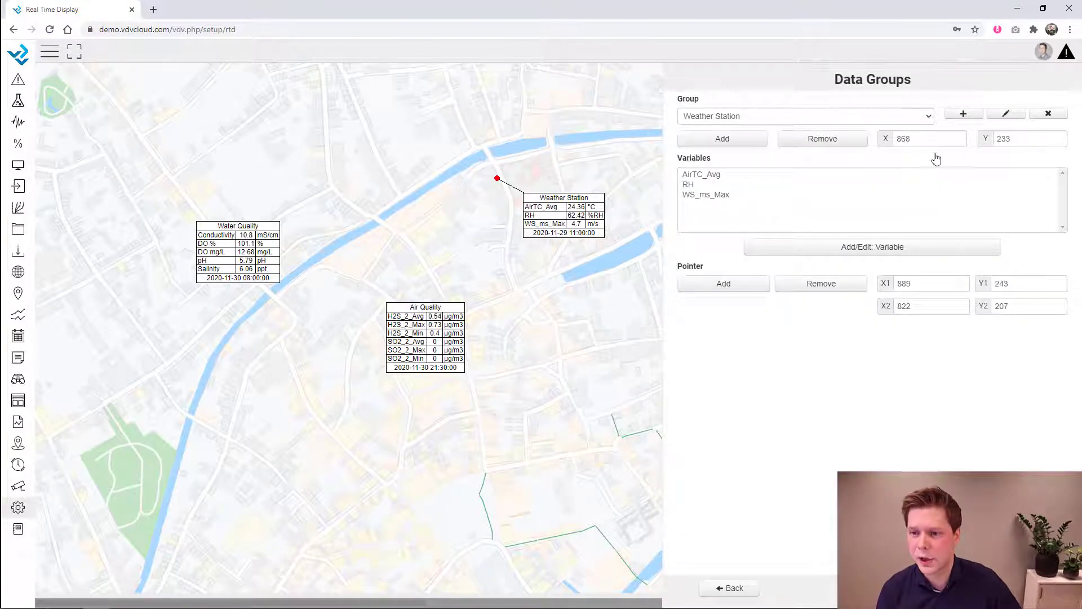
{"action": "double_click", "coordinate": [935, 139]}
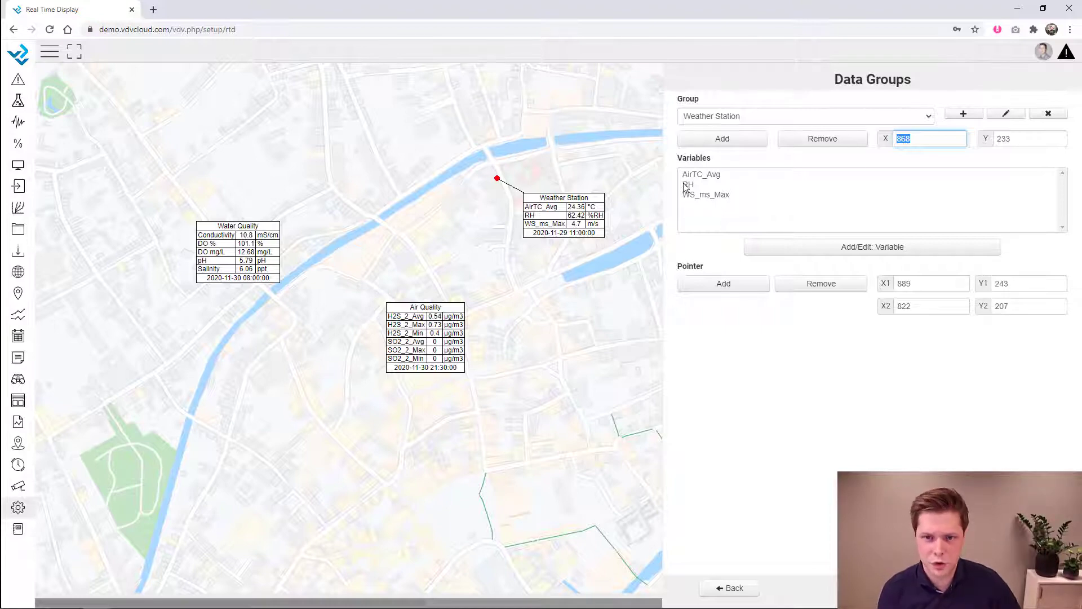
- Move the Water Quality table to X 270, Y 250 and save its position
{"action": "left_click", "coordinate": [853, 120]}
{"action": "left_click", "coordinate": [852, 136]}
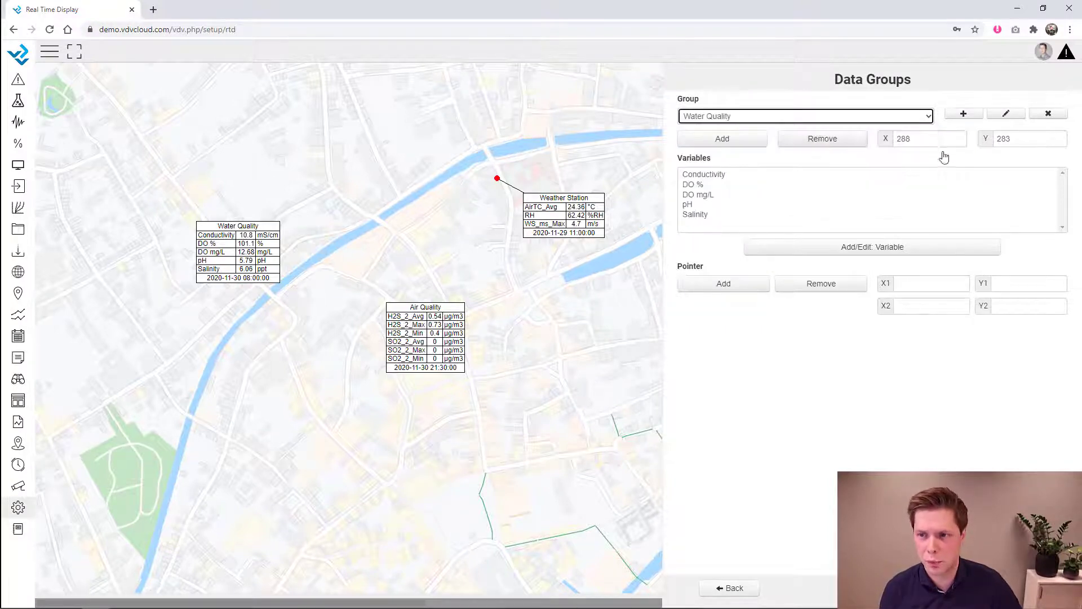
{"action": "left_click", "coordinate": [881, 142]}
{"action": "type", "text": "2"}
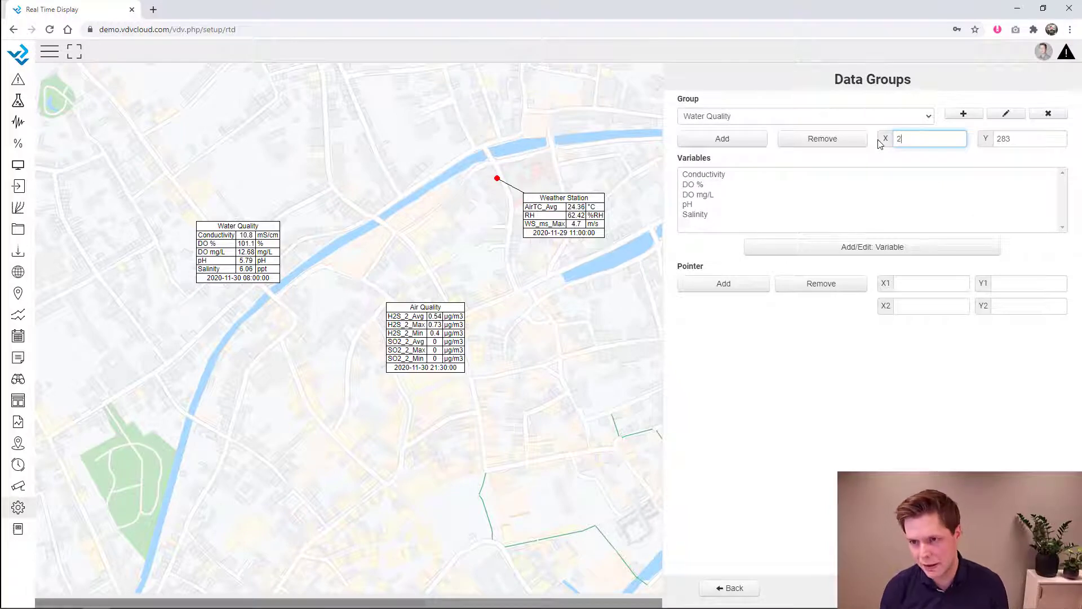
{"action": "type", "text": "70"}
{"action": "double_click", "coordinate": [1023, 139]}
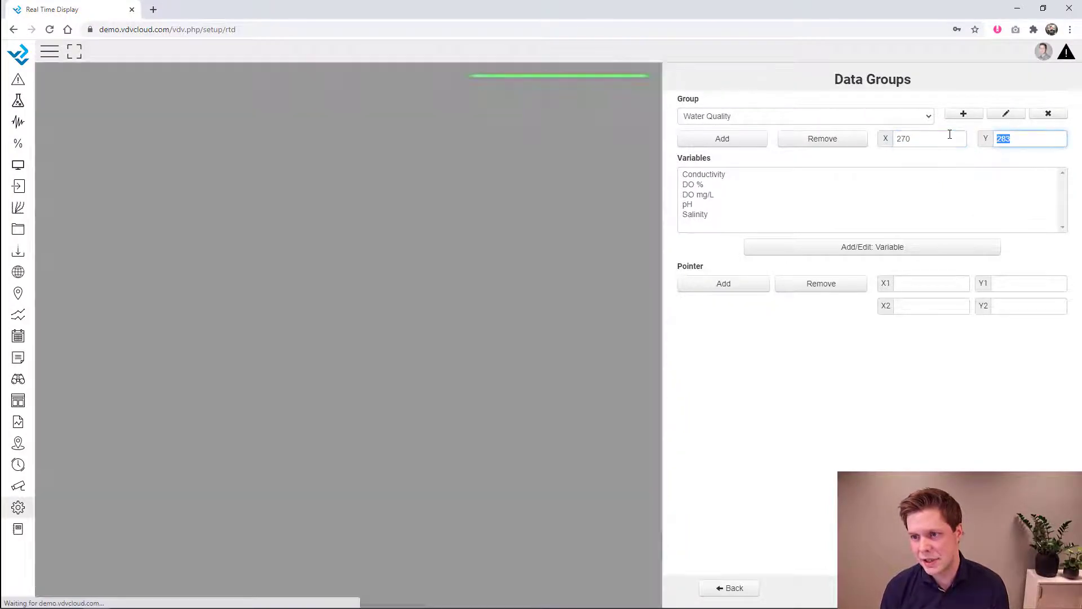
{"action": "type", "text": "250"}
{"action": "left_click", "coordinate": [939, 138]}
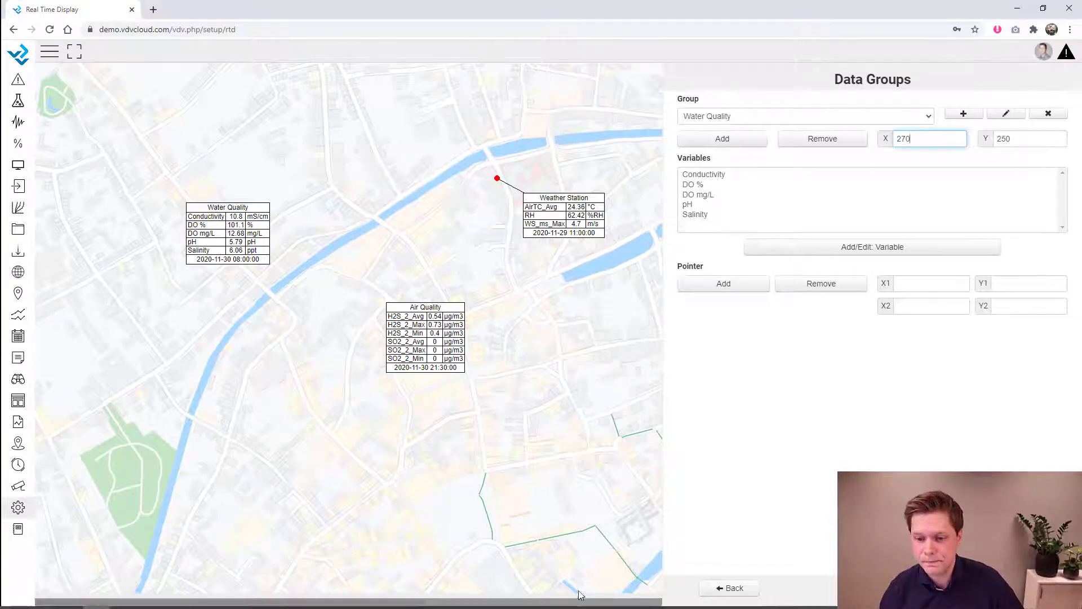
{"action": "left_click", "coordinate": [728, 587]}
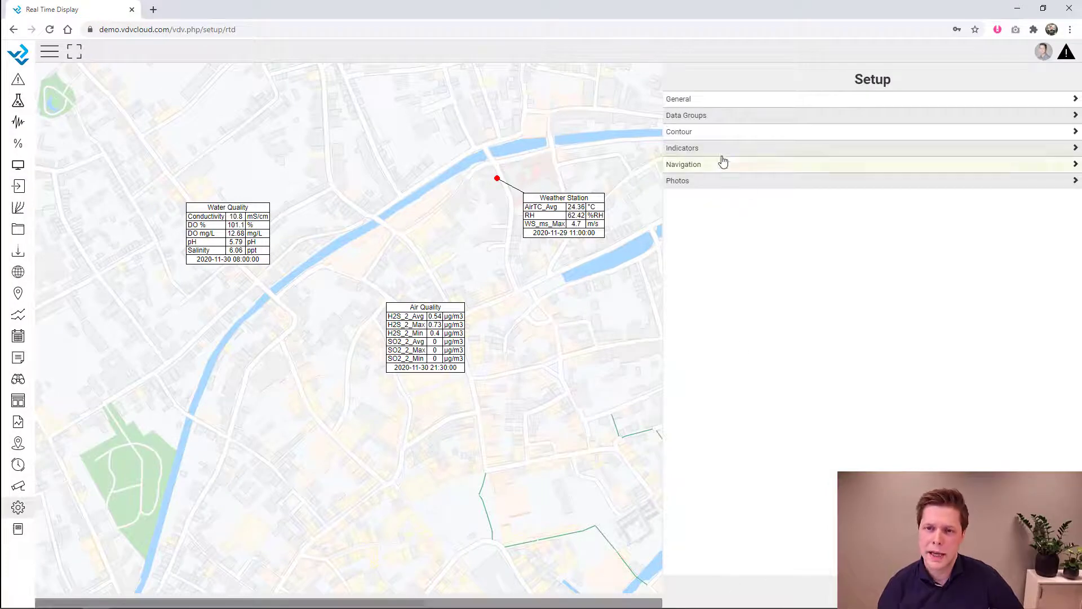
- Set the display's table row padding to 5 in the general settings
{"action": "left_click", "coordinate": [700, 101]}
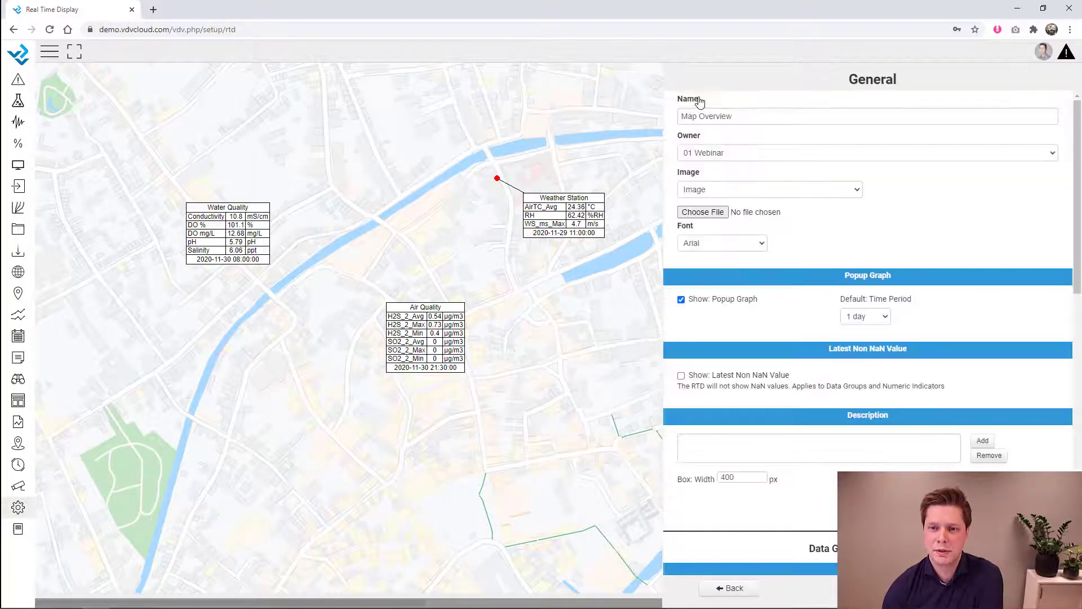
{"action": "scroll", "coordinate": [900, 245], "scroll_direction": "down", "scroll_amount": 9}
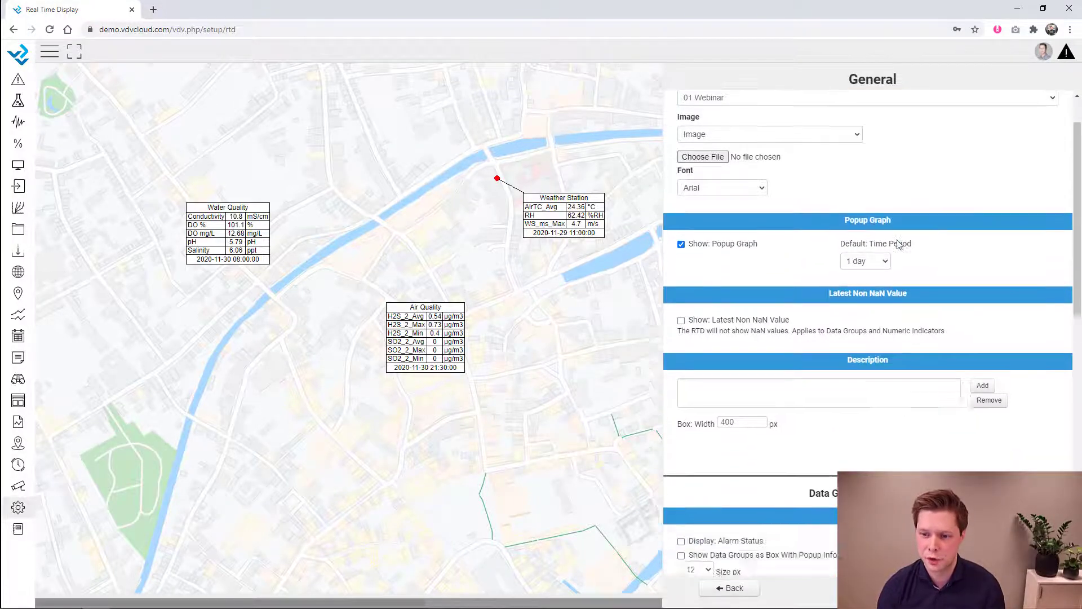
{"action": "scroll", "coordinate": [899, 245], "scroll_direction": "up", "scroll_amount": 1}
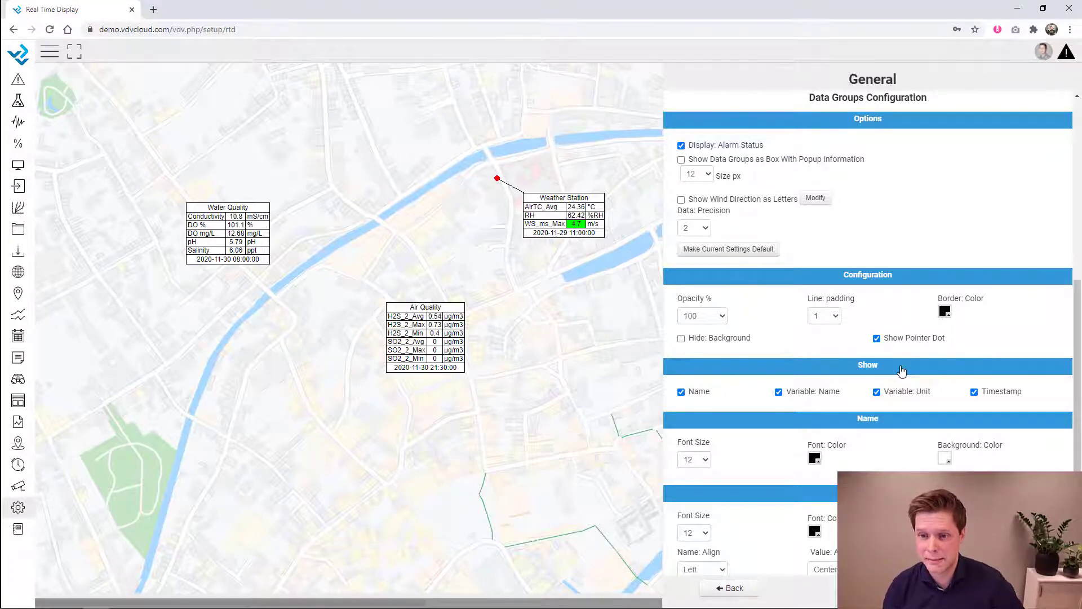
{"action": "scroll", "coordinate": [902, 370], "scroll_direction": "down", "scroll_amount": 4}
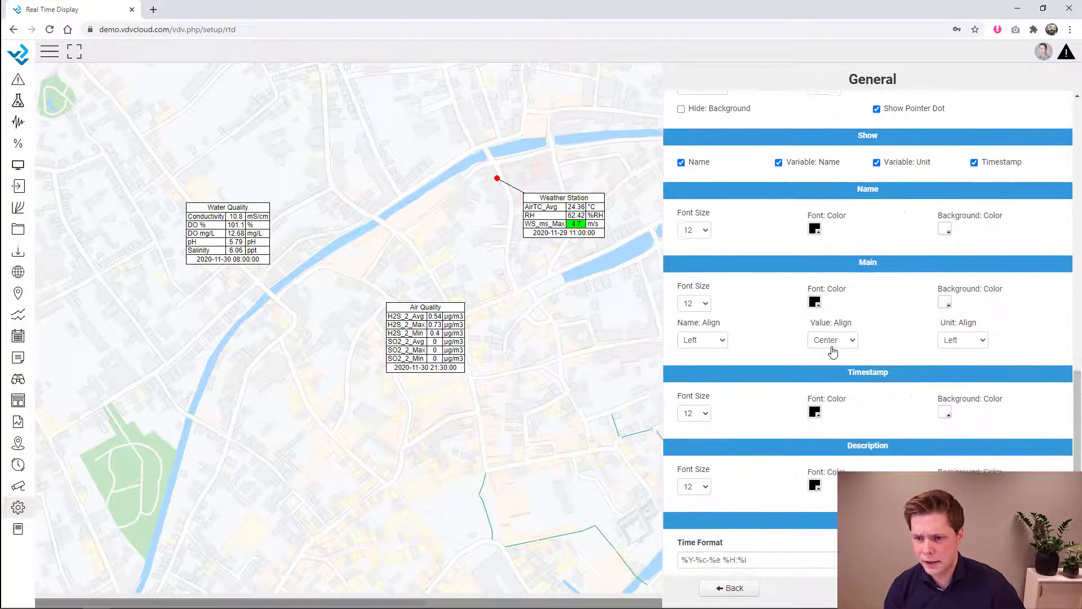
{"action": "scroll", "coordinate": [833, 347], "scroll_direction": "up", "scroll_amount": 1}
{"action": "left_click", "coordinate": [821, 142]}
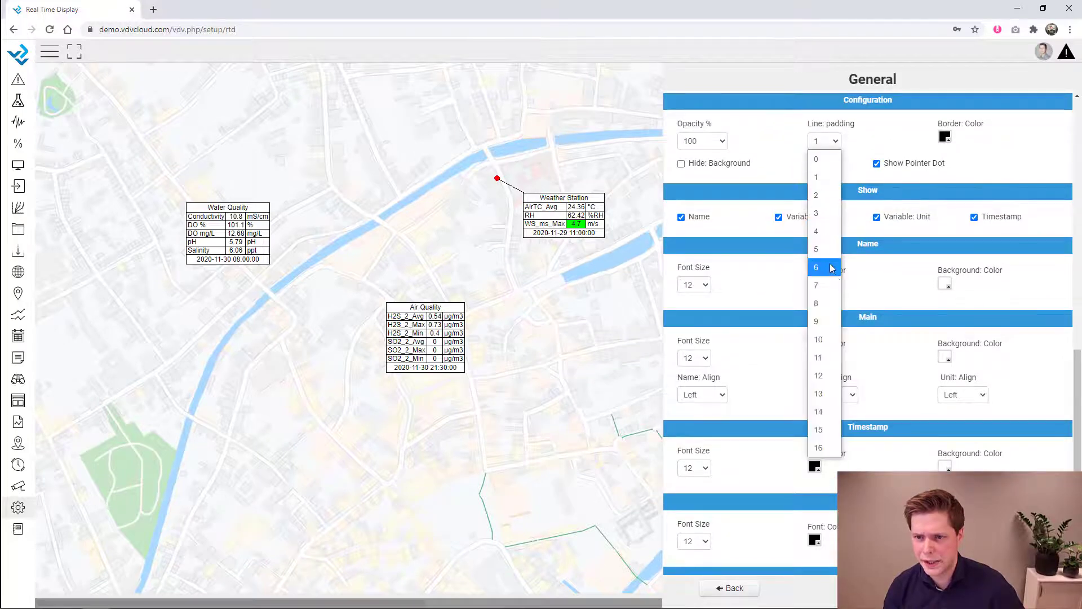
{"action": "left_click", "coordinate": [832, 255]}
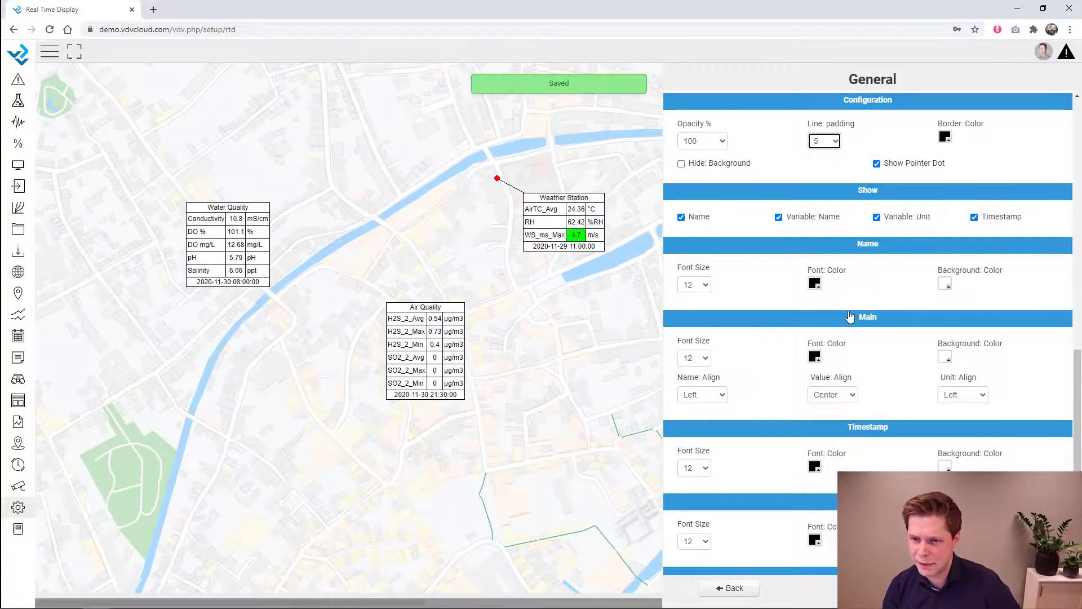
- Give table titles font size 16 and a light-blue background
{"action": "left_click", "coordinate": [695, 285]}
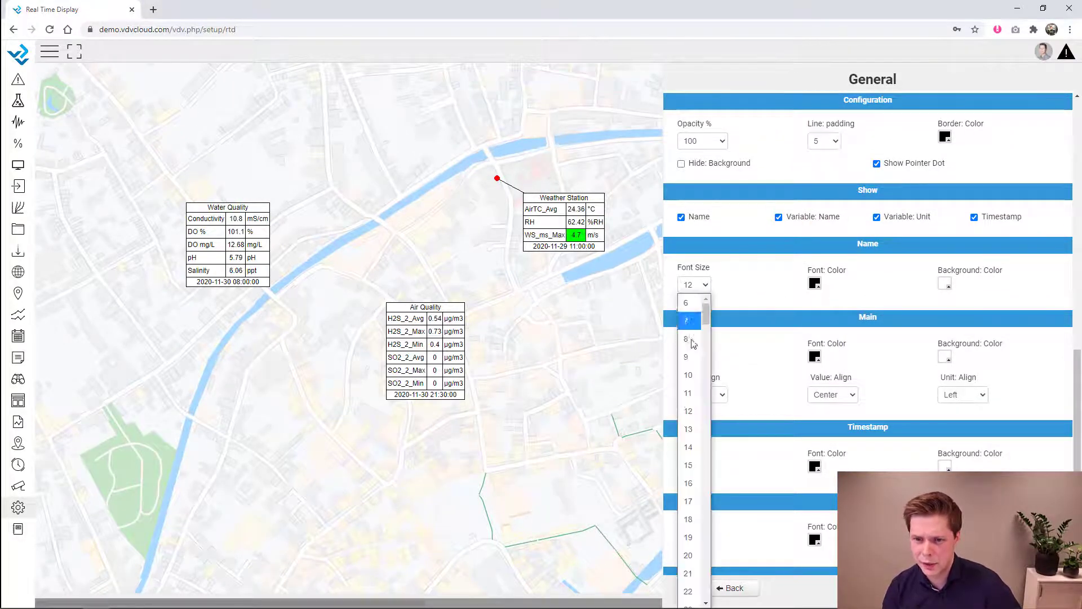
{"action": "left_click", "coordinate": [692, 488]}
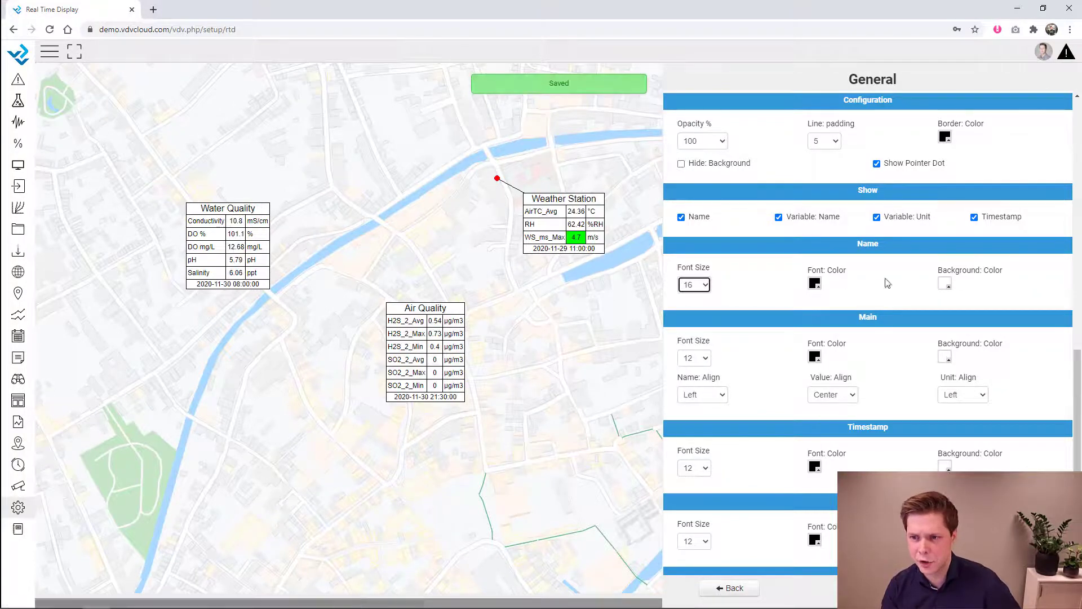
{"action": "left_click", "coordinate": [944, 286]}
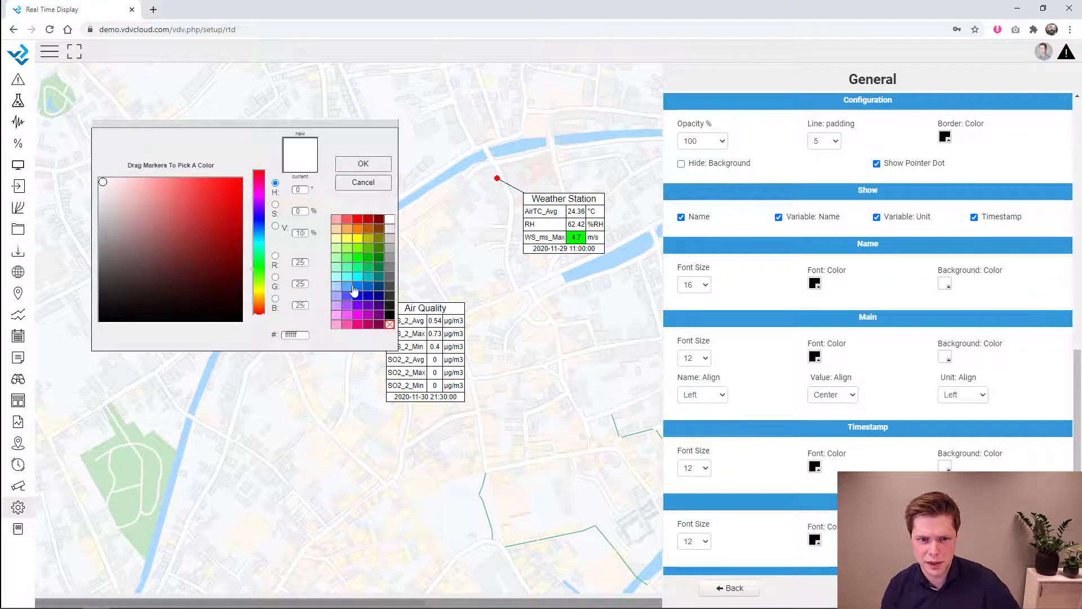
{"action": "left_click", "coordinate": [349, 294]}
{"action": "left_click", "coordinate": [364, 165]}
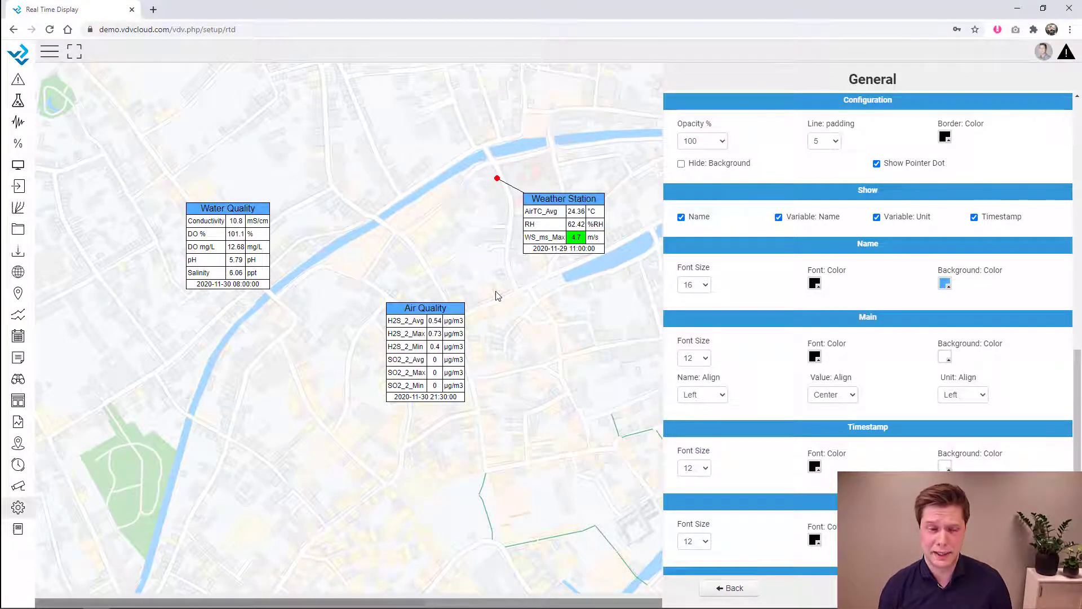
{"action": "left_click", "coordinate": [746, 589]}
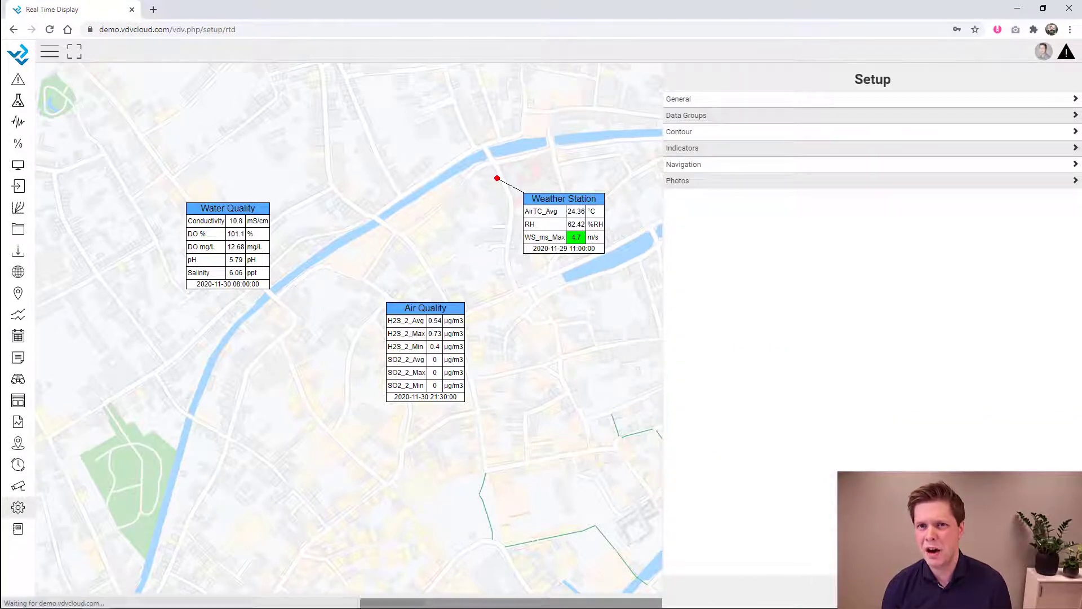
{"action": "left_click", "coordinate": [873, 589]}
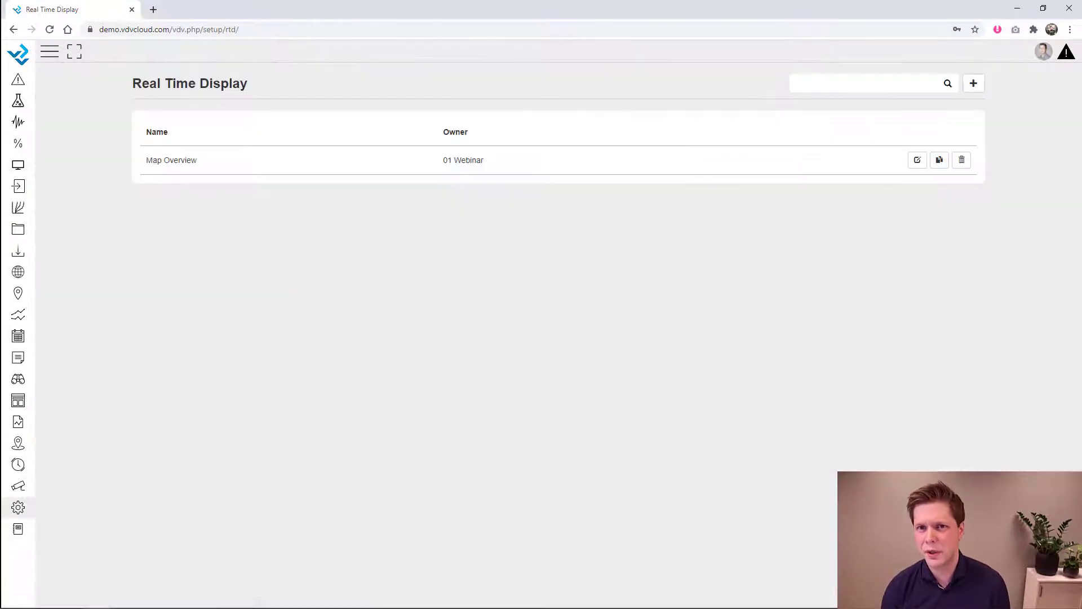
- Create a 'Cross Section' display owned by 01 Webinar with the embankment cross-section image as background
{"action": "left_click", "coordinate": [981, 85]}
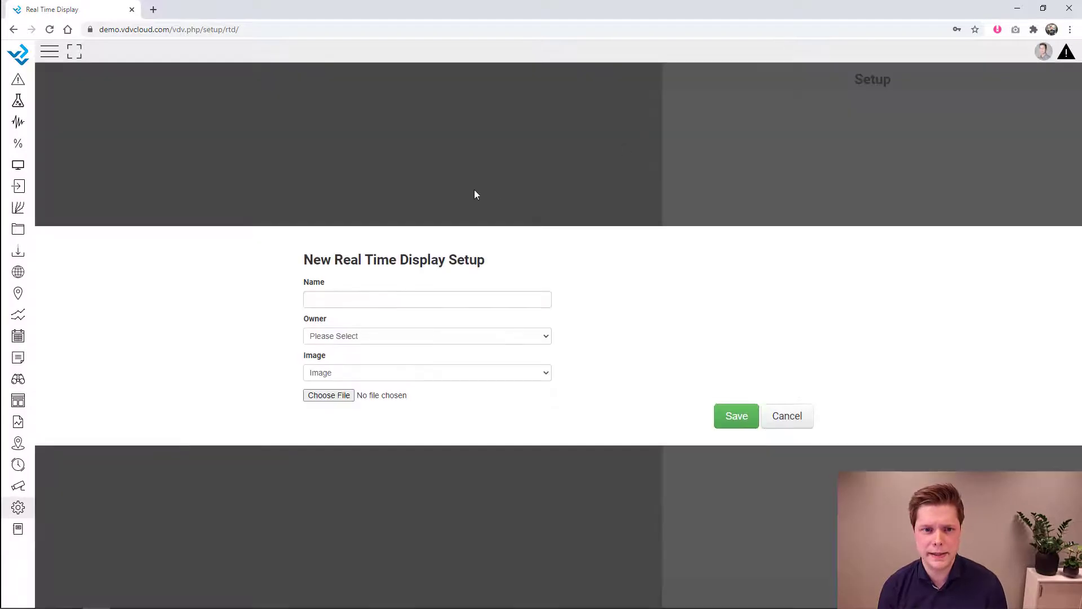
{"action": "left_click", "coordinate": [427, 301]}
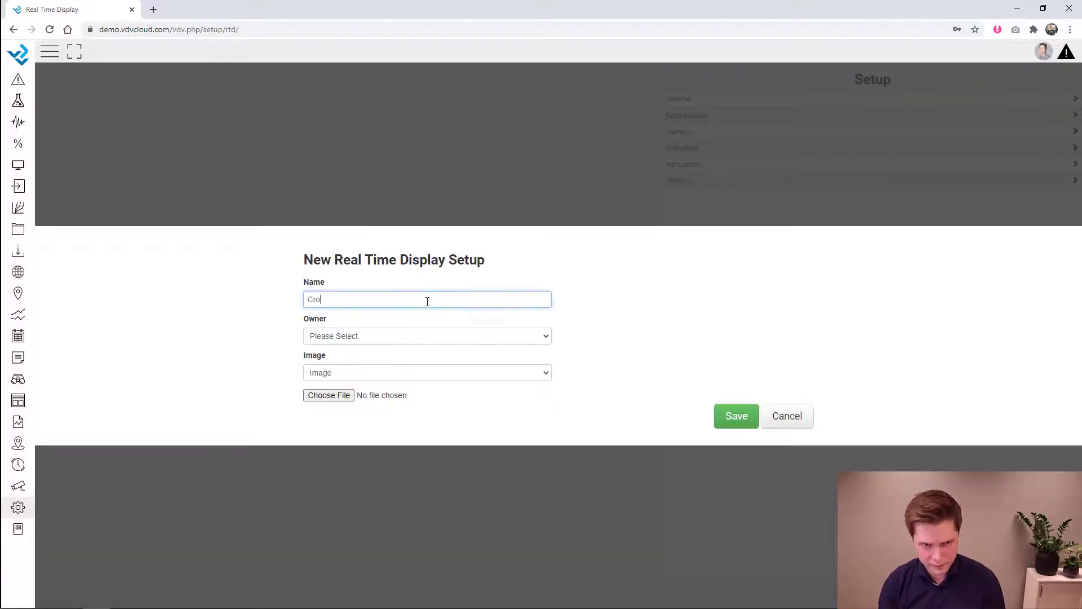
{"action": "left_click", "coordinate": [423, 336]}
{"action": "left_click", "coordinate": [423, 369]}
{"action": "left_click", "coordinate": [322, 398]}
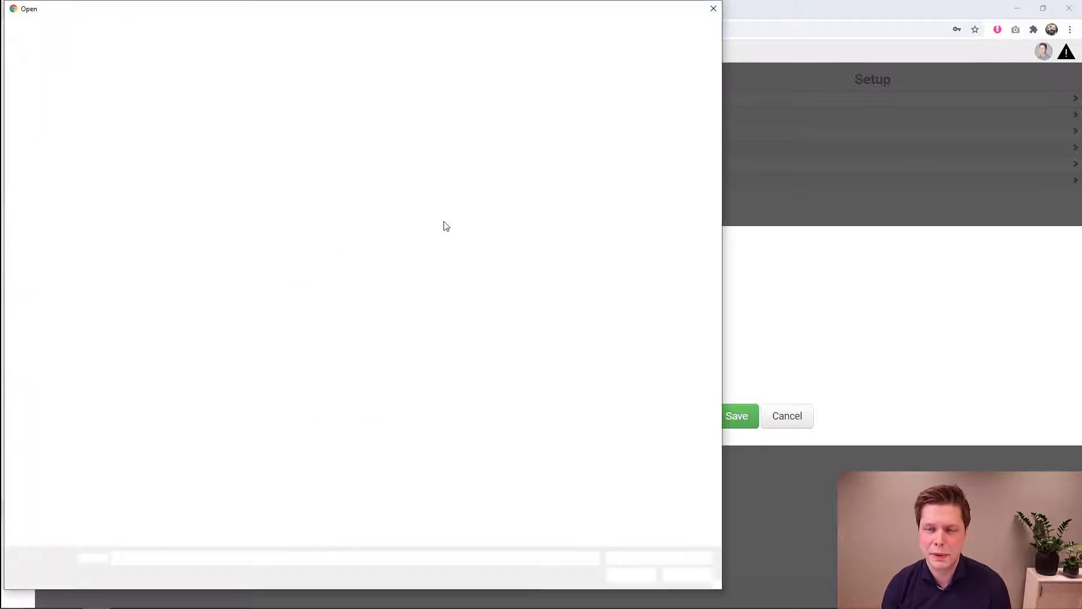
{"action": "double_click", "coordinate": [506, 100]}
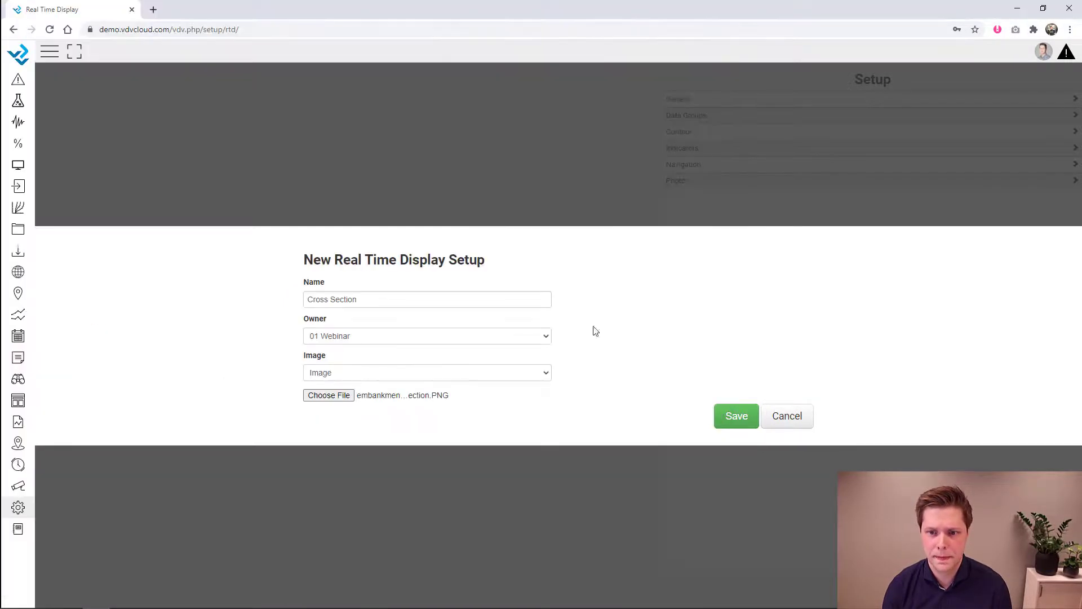
{"action": "left_click", "coordinate": [736, 416]}
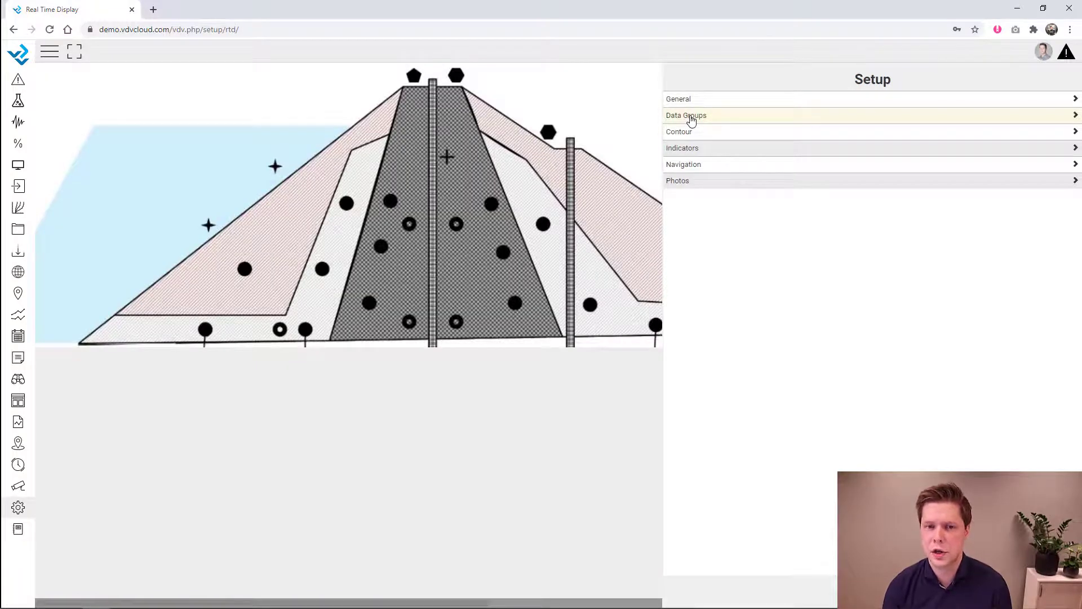
{"action": "left_click", "coordinate": [691, 121]}
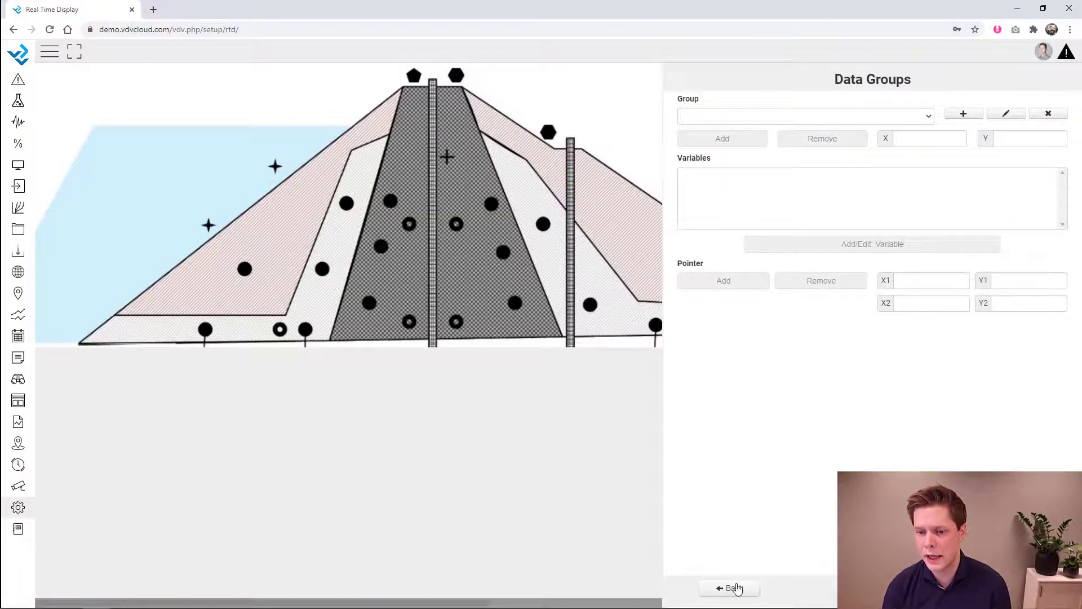
- Create a new data group named Piezometers
{"action": "left_click", "coordinate": [964, 114]}
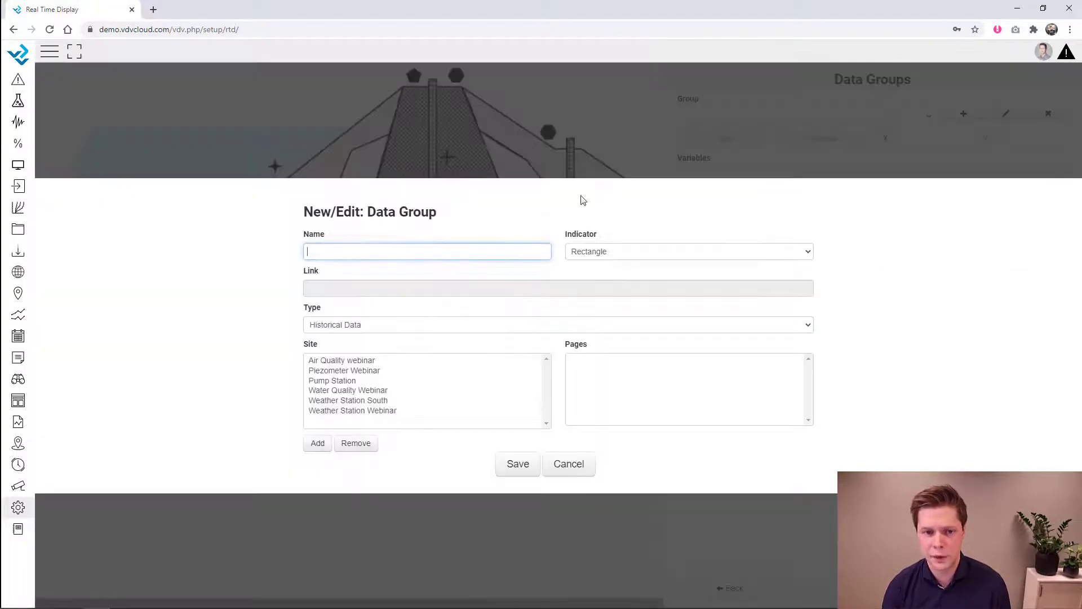
{"action": "left_click", "coordinate": [444, 254]}
{"action": "type", "text": "PZ"}
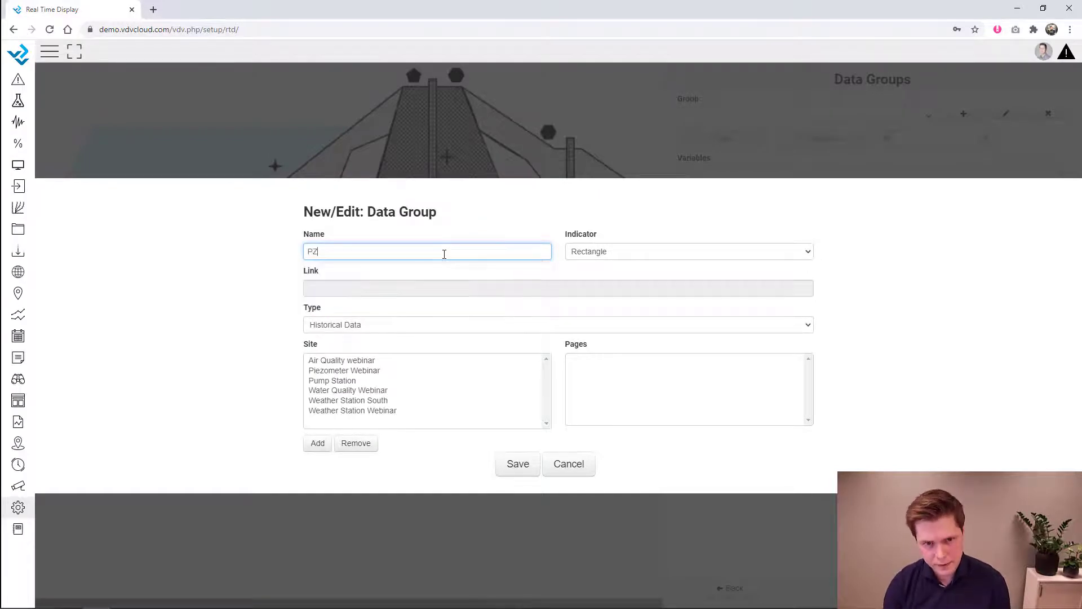
{"action": "key", "text": "BackSpace"}
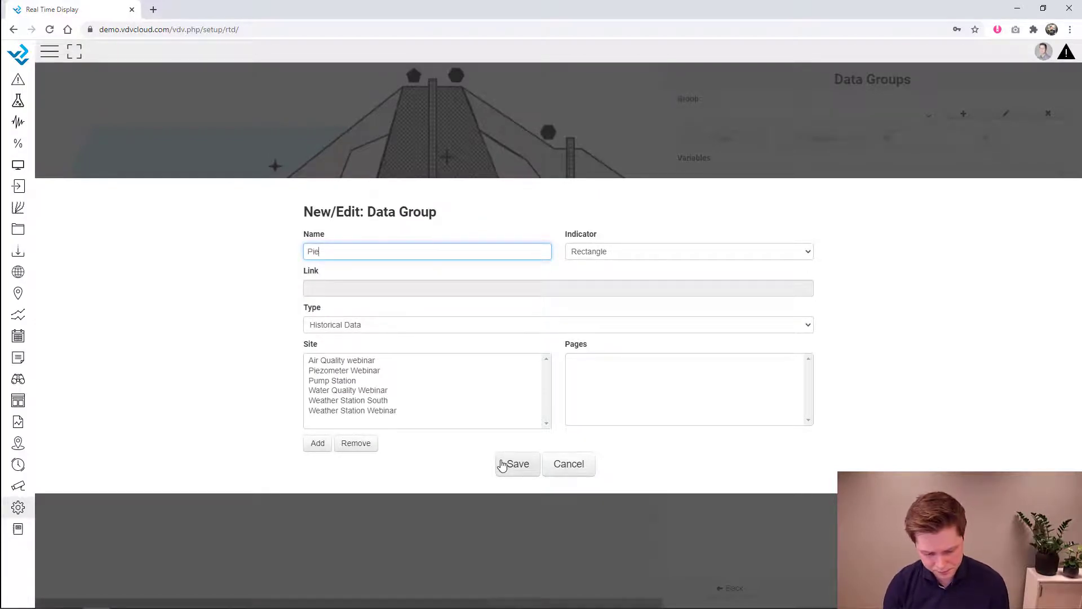
{"action": "left_click", "coordinate": [529, 467]}
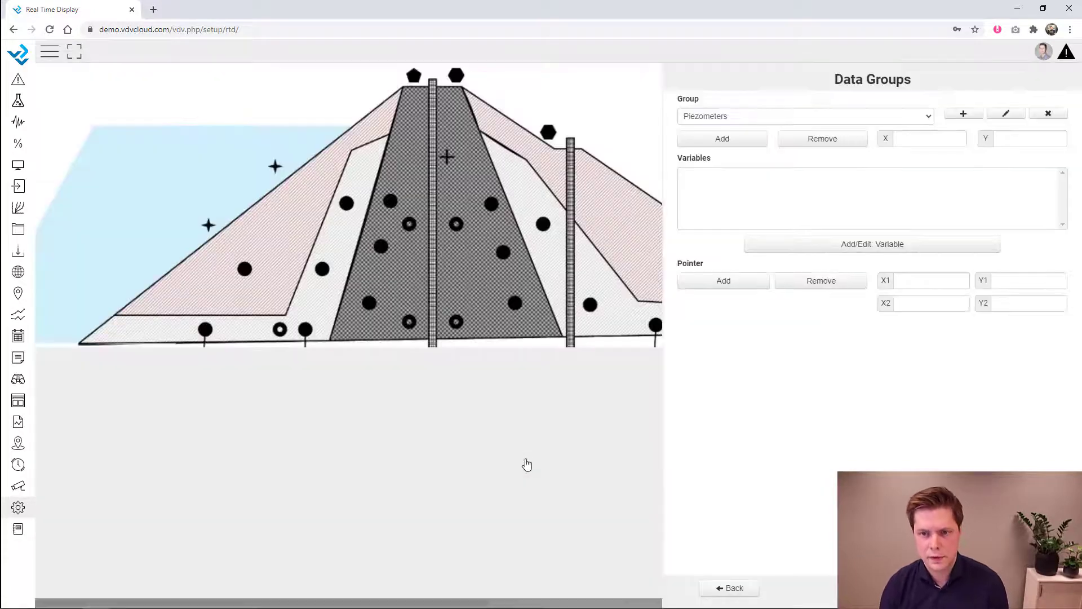
- Add PZ1 and PZ2 from the Piezometer Webinar site to the Piezometers group
{"action": "left_click", "coordinate": [817, 244]}
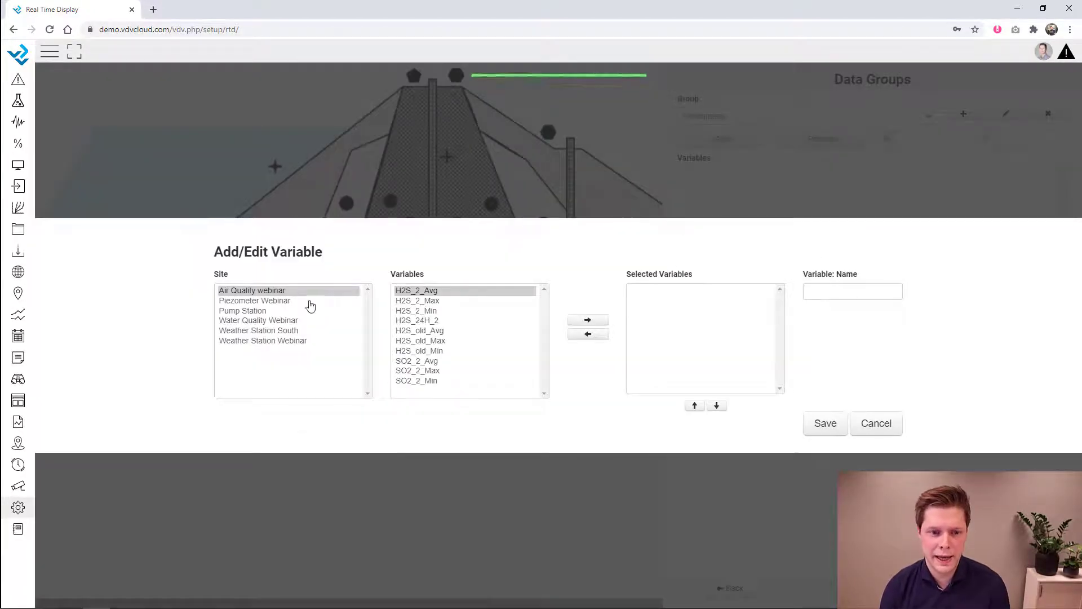
{"action": "left_click", "coordinate": [308, 301]}
{"action": "double_click", "coordinate": [416, 291]}
{"action": "double_click", "coordinate": [415, 300]}
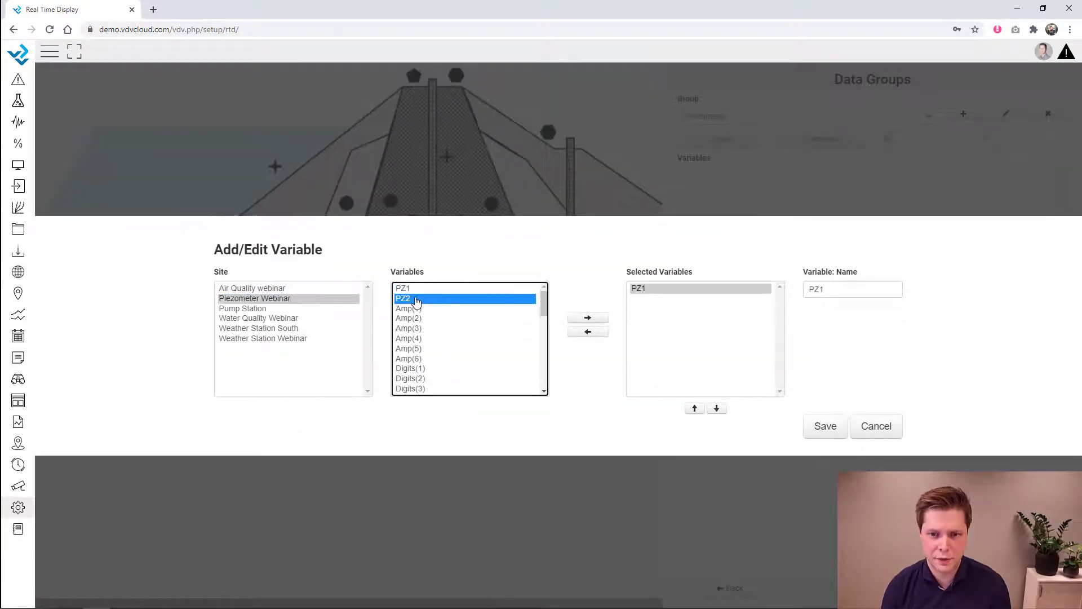
{"action": "left_click", "coordinate": [826, 427]}
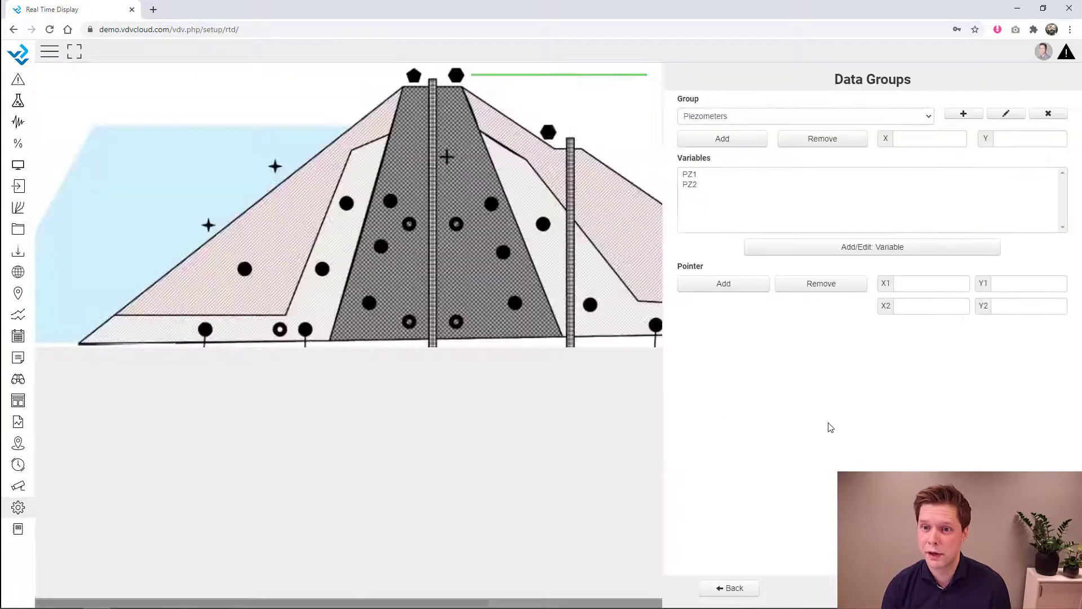
- Place the Piezometers table near the top of the dam core at X 758, Y 143
{"action": "left_click", "coordinate": [691, 141]}
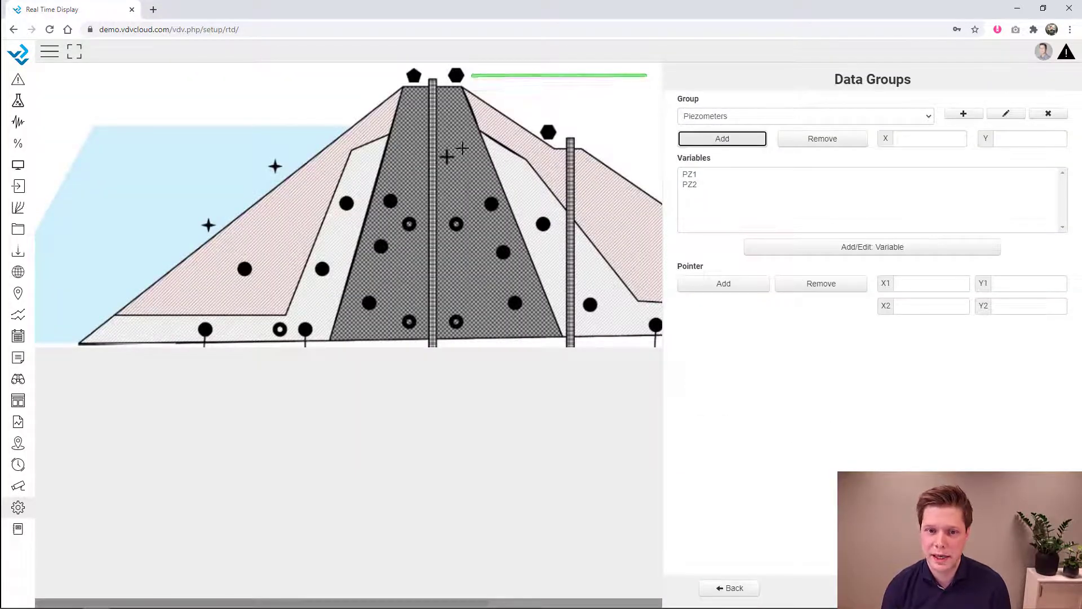
{"action": "left_click", "coordinate": [461, 142]}
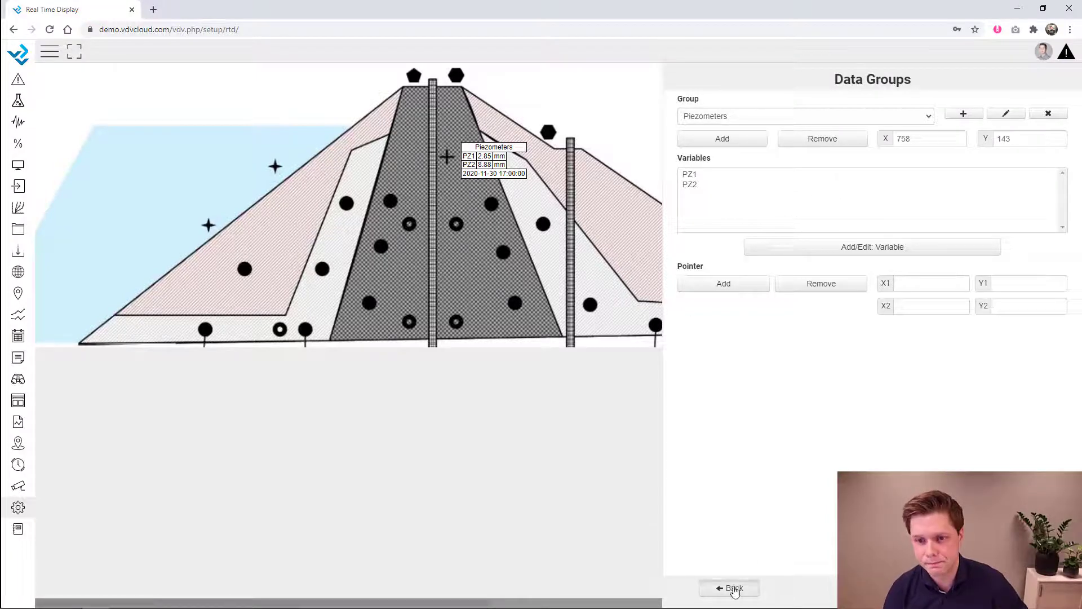
{"action": "left_click", "coordinate": [731, 588]}
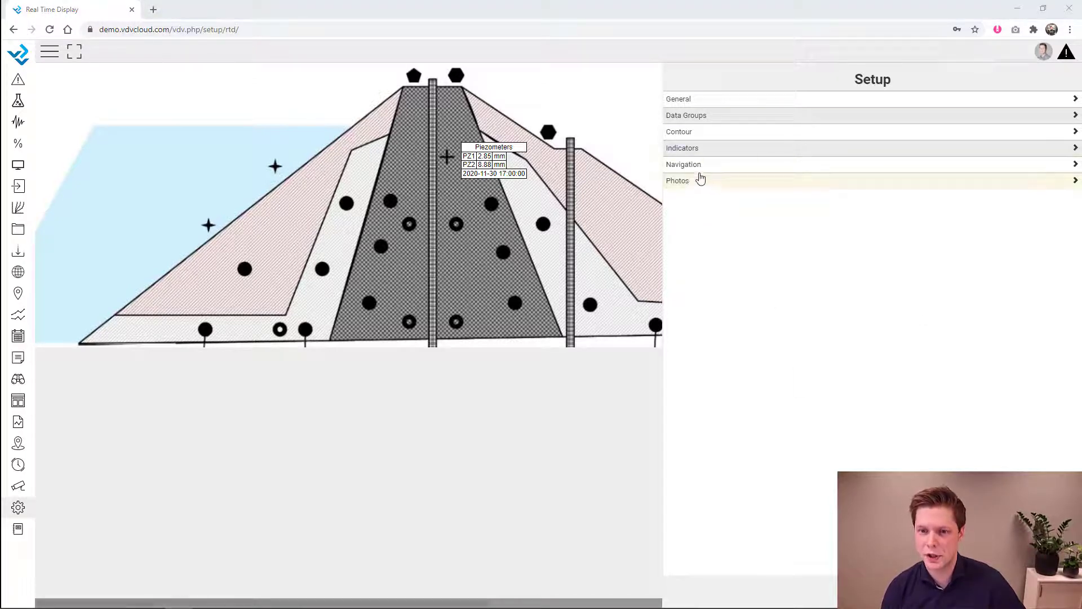
- Create an Overview map navigation button linking to Map Overview
{"action": "left_click", "coordinate": [696, 165]}
{"action": "left_click", "coordinate": [992, 149]}
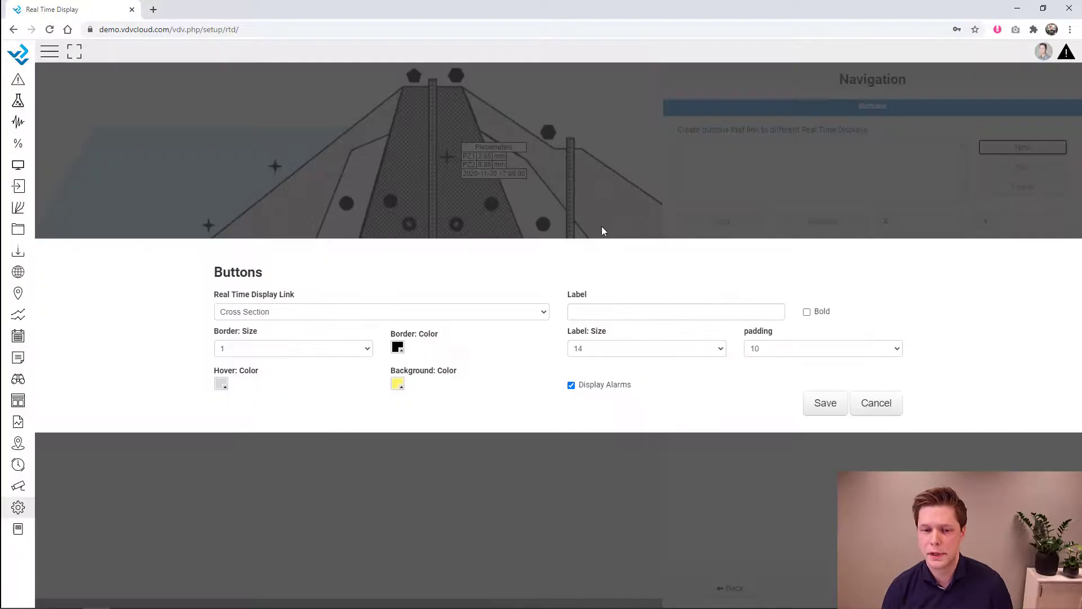
{"action": "left_click", "coordinate": [442, 314]}
{"action": "left_click", "coordinate": [404, 350]}
{"action": "left_click", "coordinate": [621, 307]}
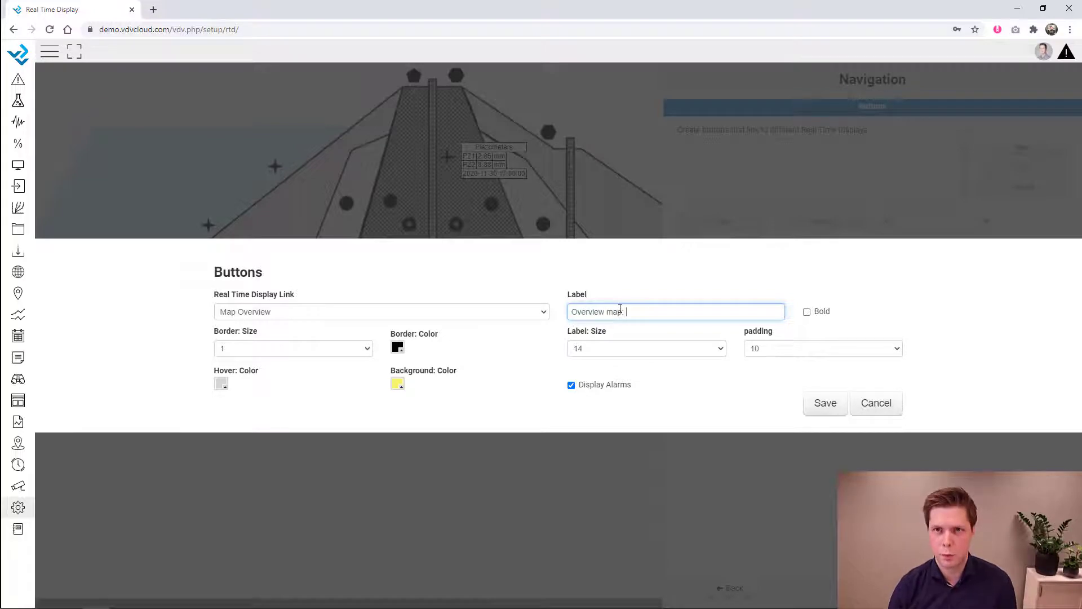
{"action": "left_click", "coordinate": [825, 403]}
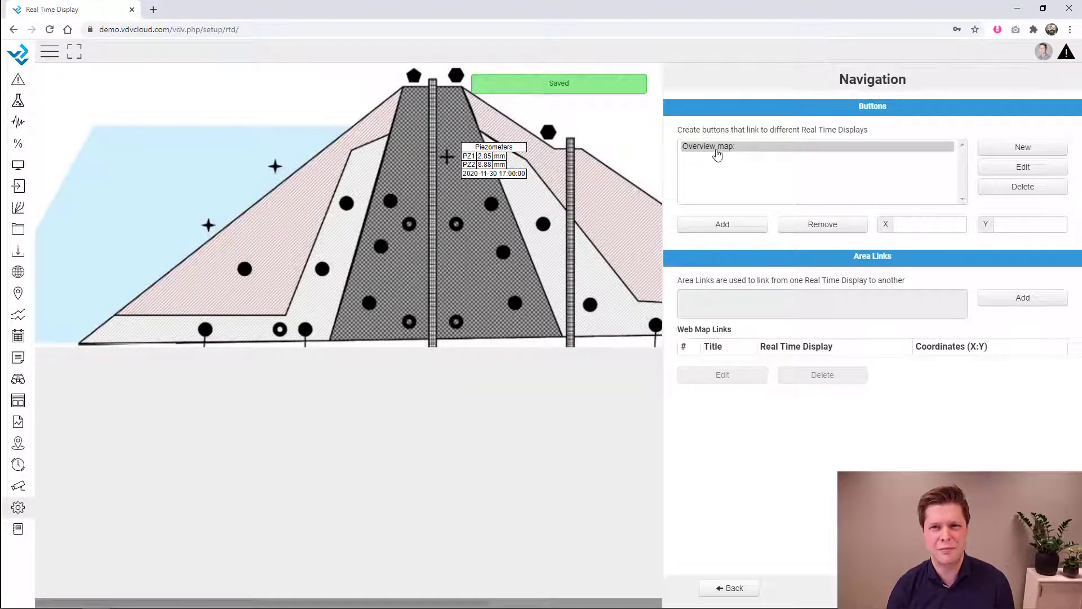
- Place the Overview map button on the dam display at position 10, 10
{"action": "left_click", "coordinate": [722, 224]}
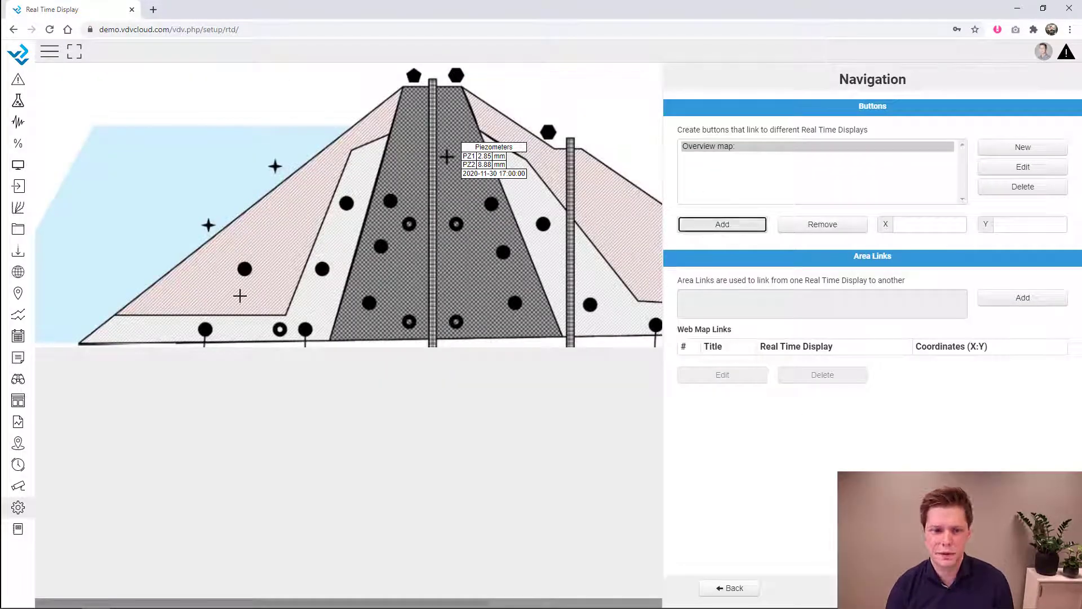
{"action": "left_click", "coordinate": [57, 308]}
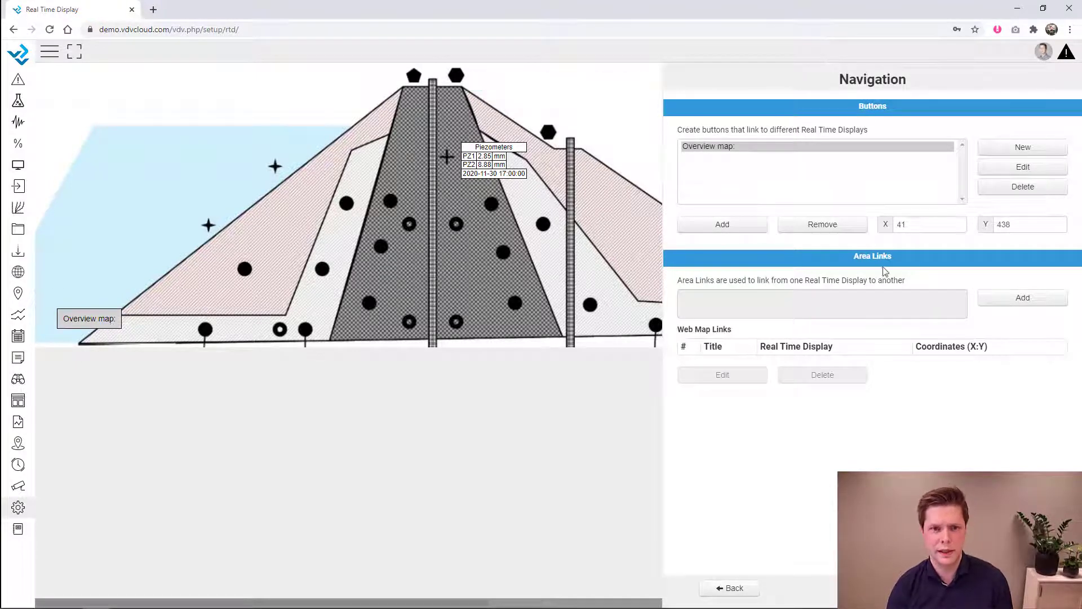
{"action": "key", "text": "Tab"}
{"action": "type", "text": "10"}
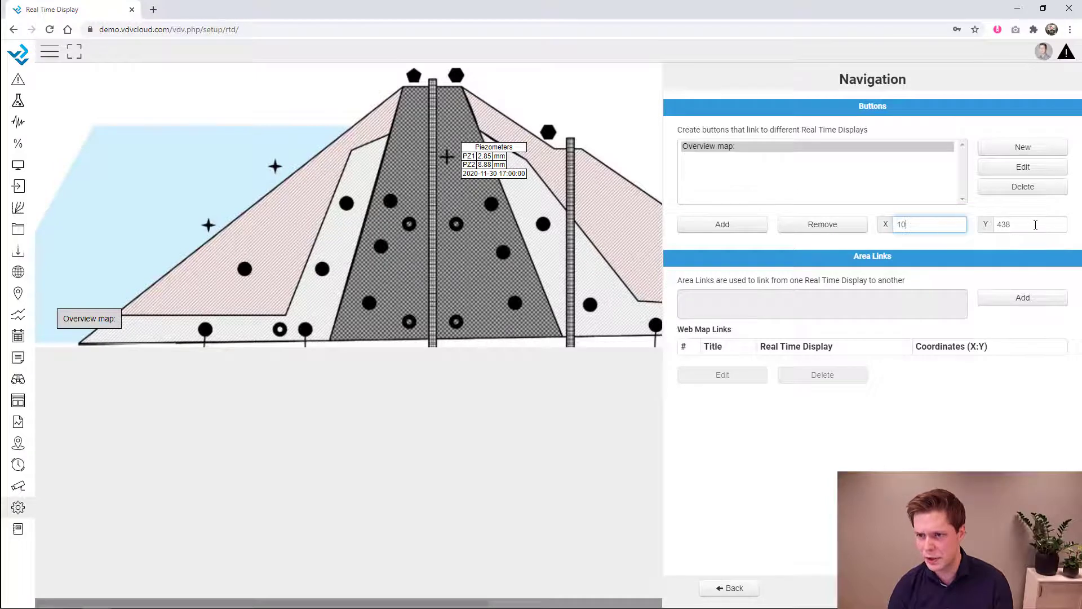
{"action": "key", "text": "Tab"}
{"action": "type", "text": "10"}
{"action": "left_click", "coordinate": [925, 225]}
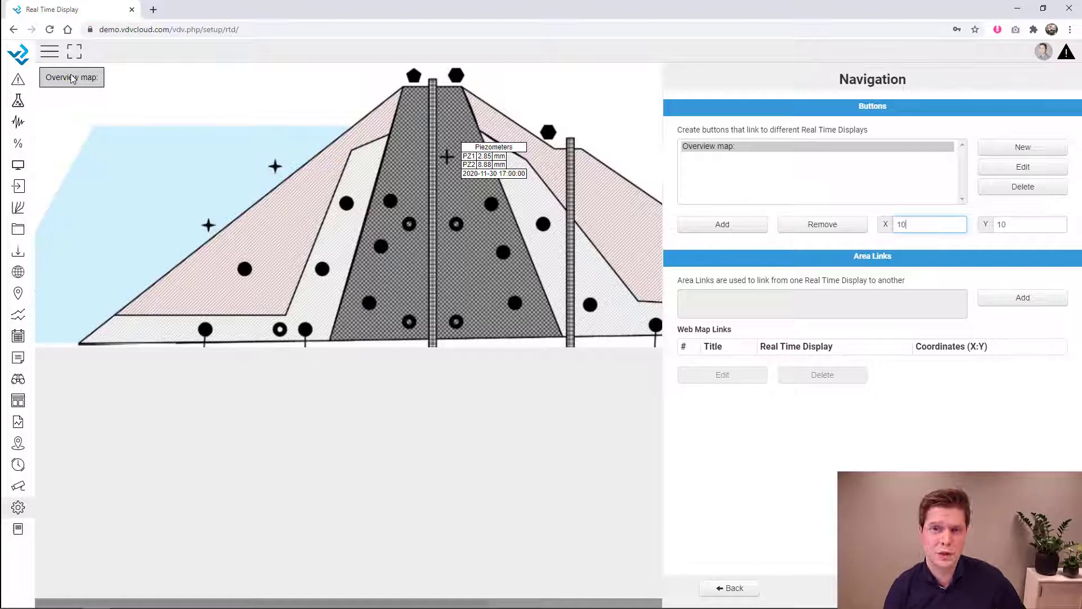
{"action": "left_click", "coordinate": [748, 588]}
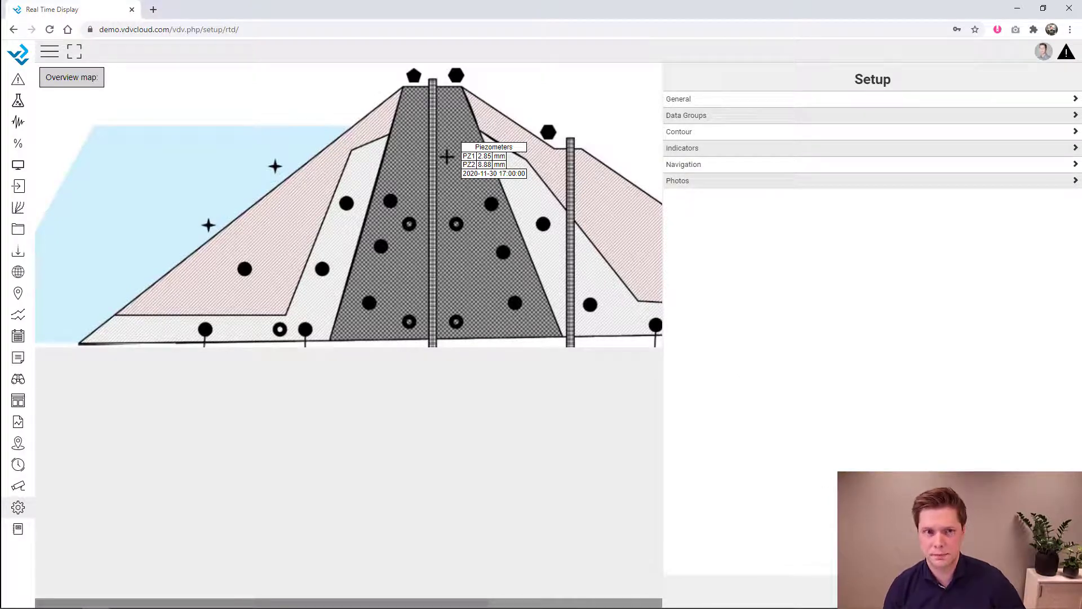
- Edit the Overview map button label to remove the colon and save it
{"action": "left_click", "coordinate": [324, 29]}
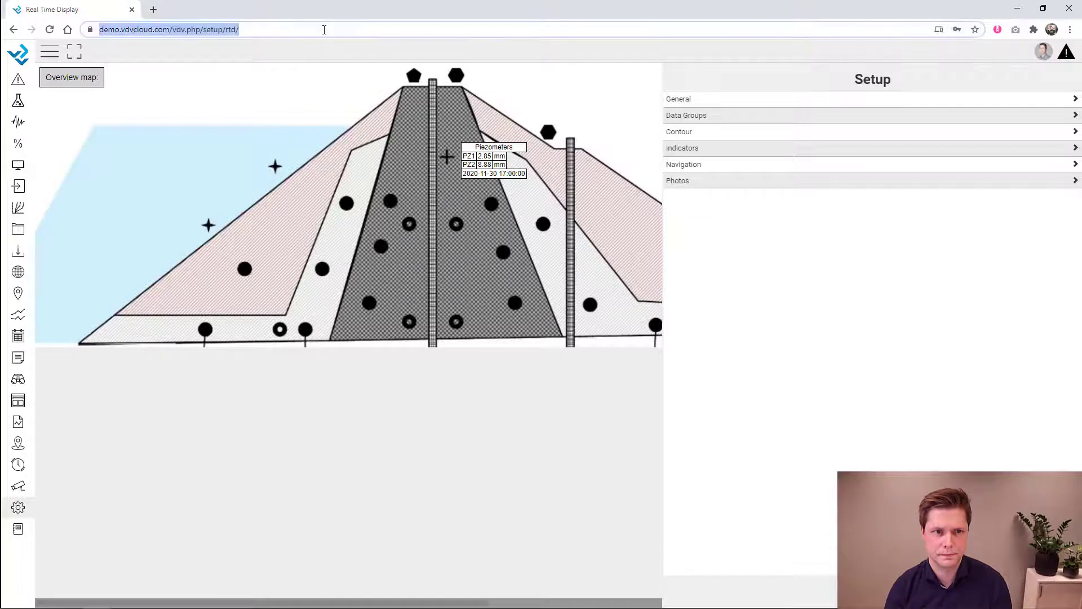
{"action": "left_click", "coordinate": [694, 164]}
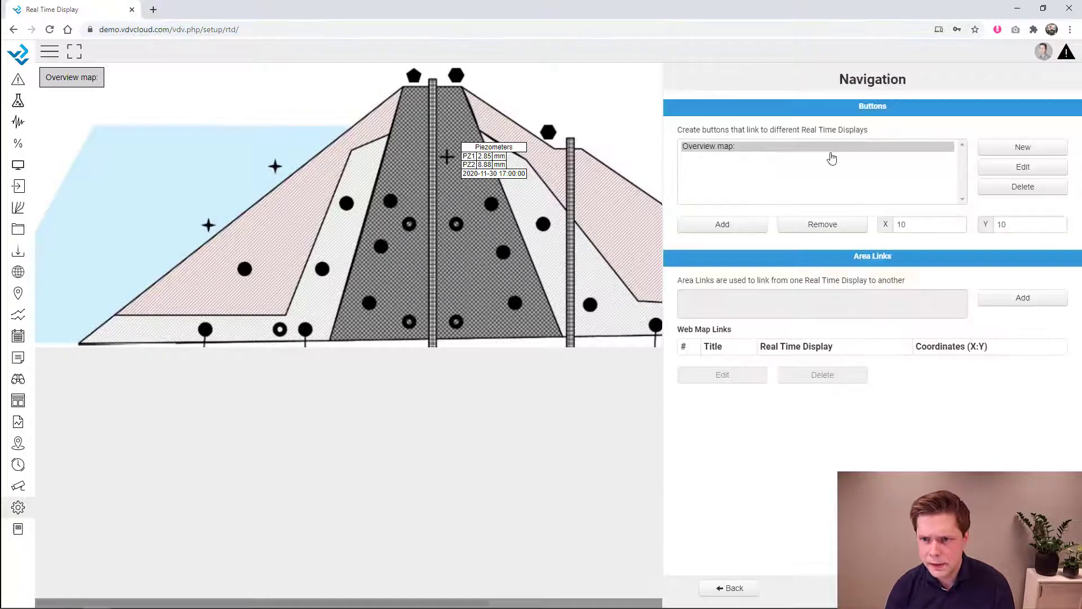
{"action": "left_click", "coordinate": [1024, 167]}
{"action": "left_click", "coordinate": [387, 312]}
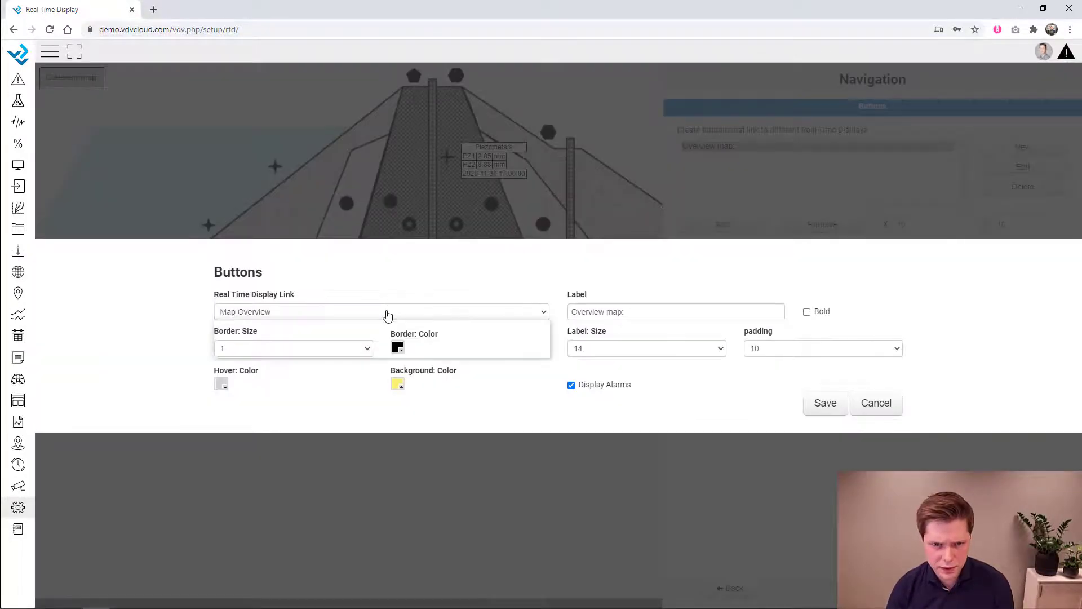
{"action": "left_click", "coordinate": [642, 313]}
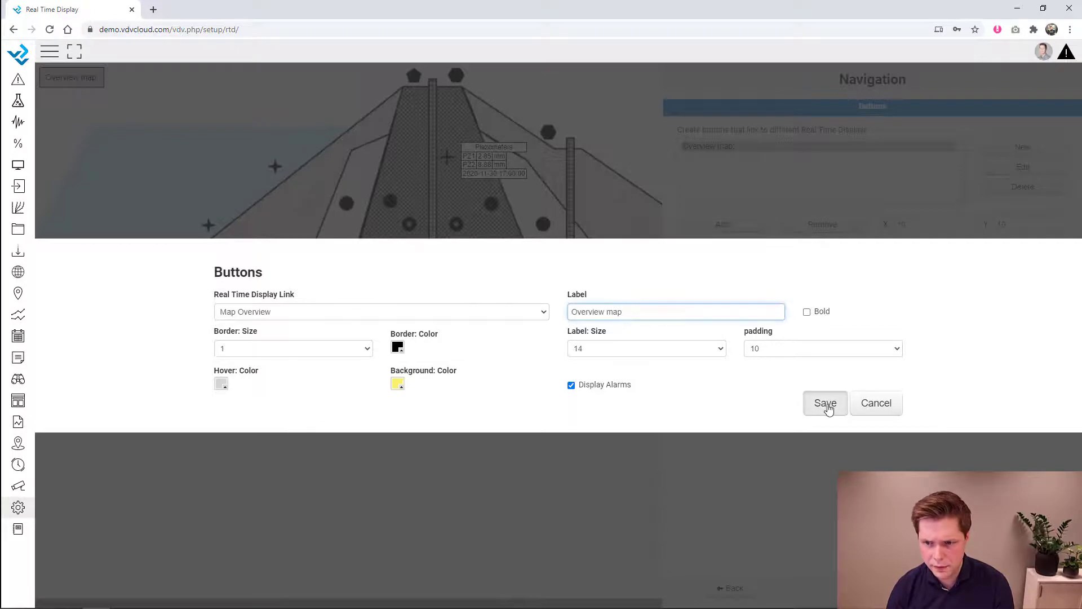
{"action": "left_click", "coordinate": [826, 404]}
{"action": "left_click", "coordinate": [731, 588]}
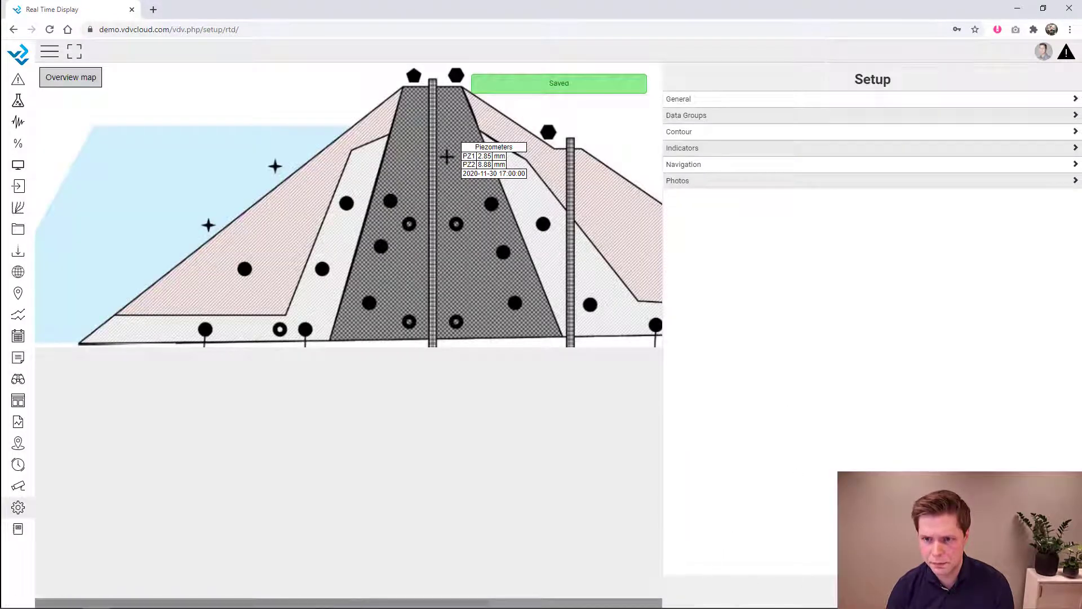
{"action": "left_click", "coordinate": [251, 25]}
- On Map Overview, create a link button labelled Cross Section
{"action": "key", "text": "Return"}
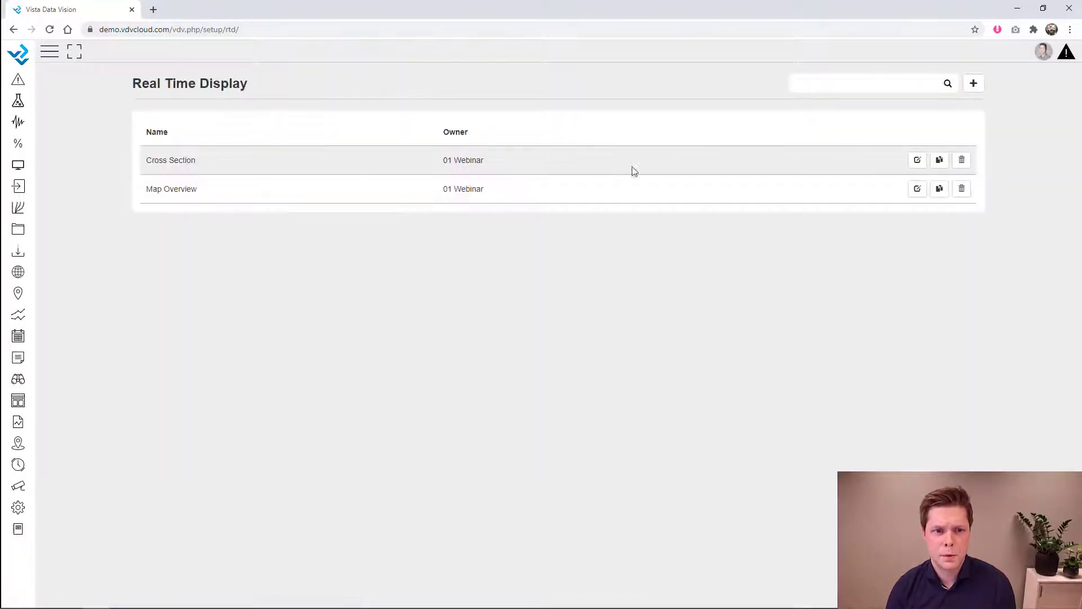
{"action": "left_click", "coordinate": [918, 190]}
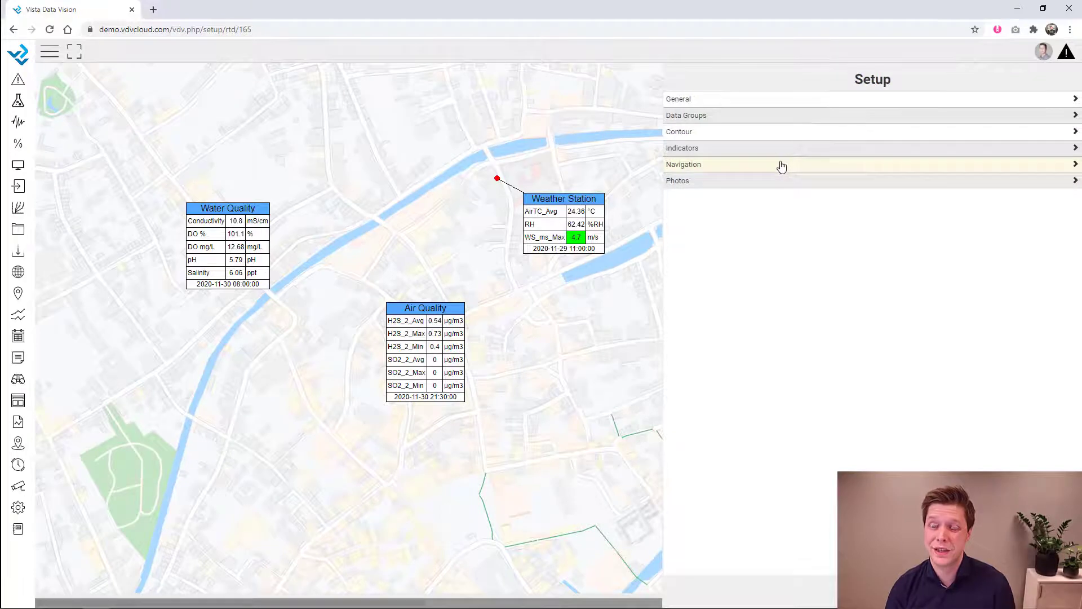
{"action": "left_click", "coordinate": [720, 169]}
{"action": "left_click", "coordinate": [1041, 146]}
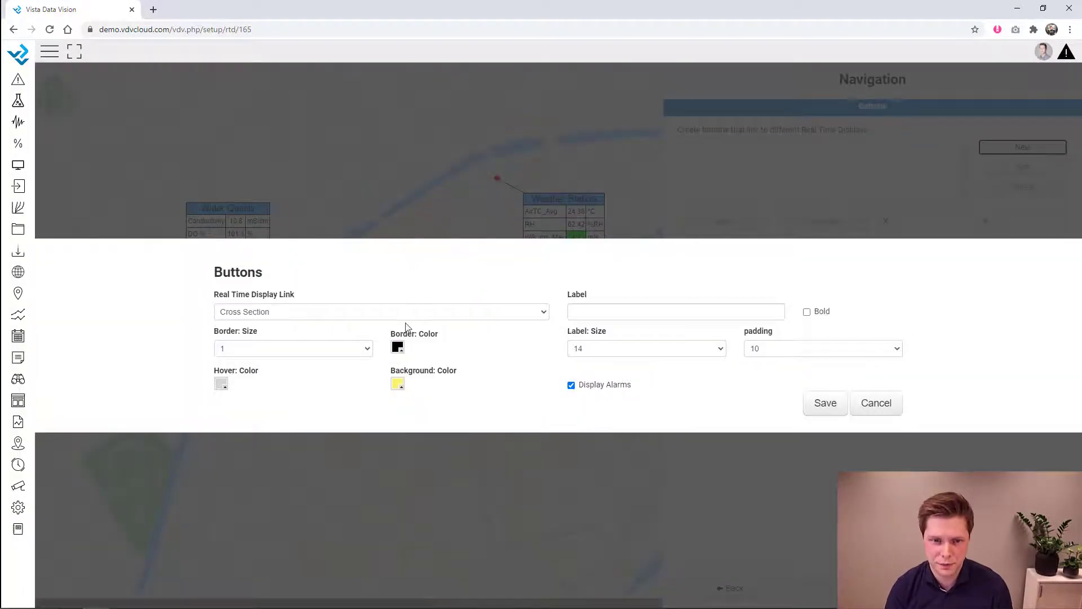
{"action": "left_click", "coordinate": [646, 308]}
{"action": "type", "text": "Cross Section"}
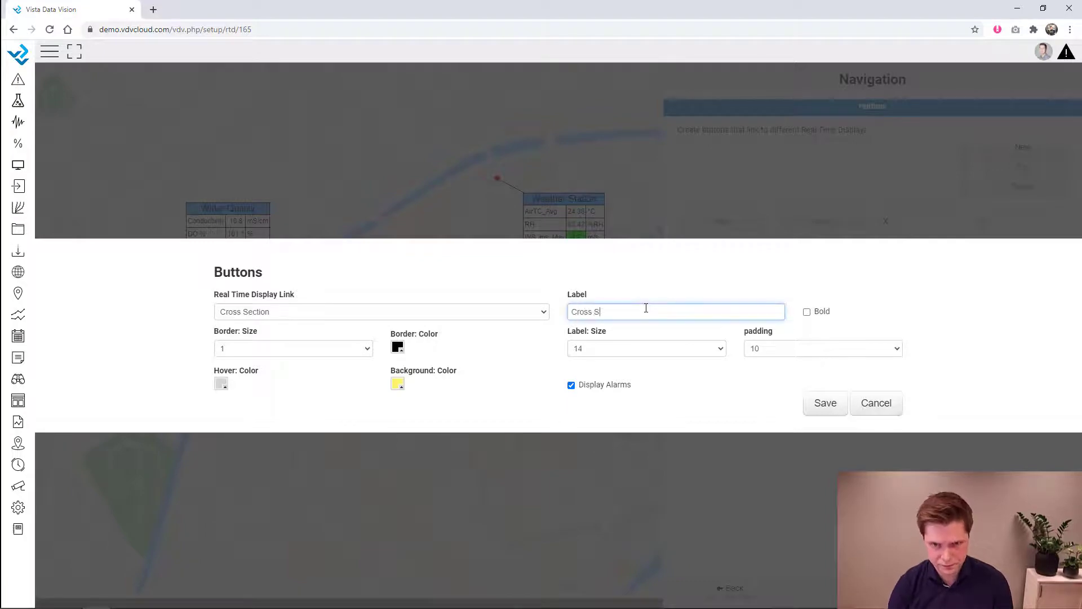
{"action": "left_click", "coordinate": [825, 403]}
- Place the Cross Section button in the map's top-left corner at position 10, 10
{"action": "left_click", "coordinate": [46, 72]}
{"action": "double_click", "coordinate": [902, 225]}
{"action": "type", "text": "10"}
{"action": "key", "text": "Tab"}
{"action": "type", "text": "10"}
{"action": "left_click", "coordinate": [916, 229]}
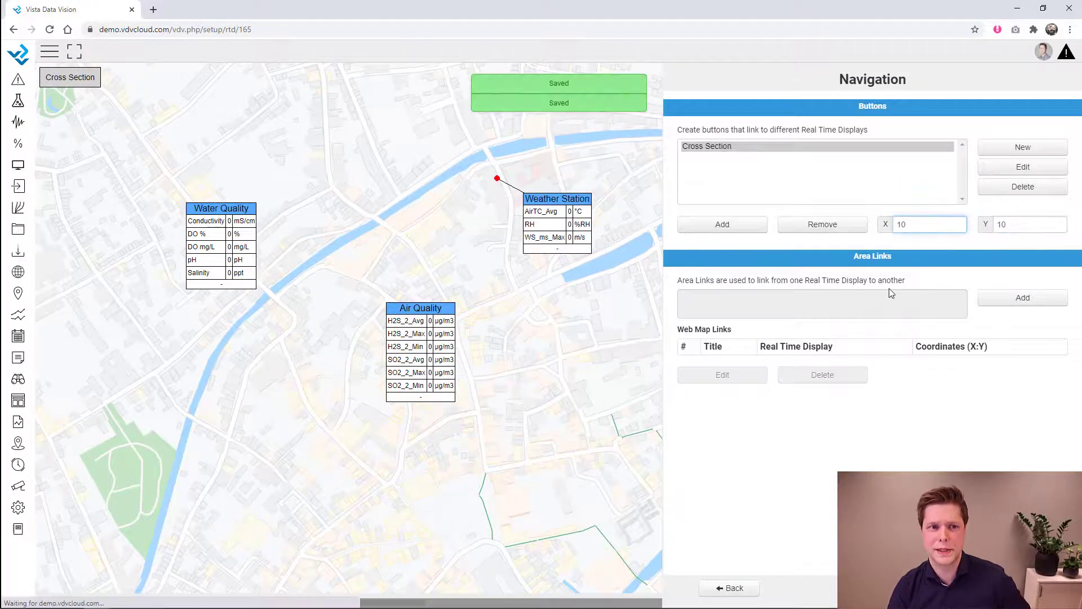
{"action": "left_click", "coordinate": [742, 595]}
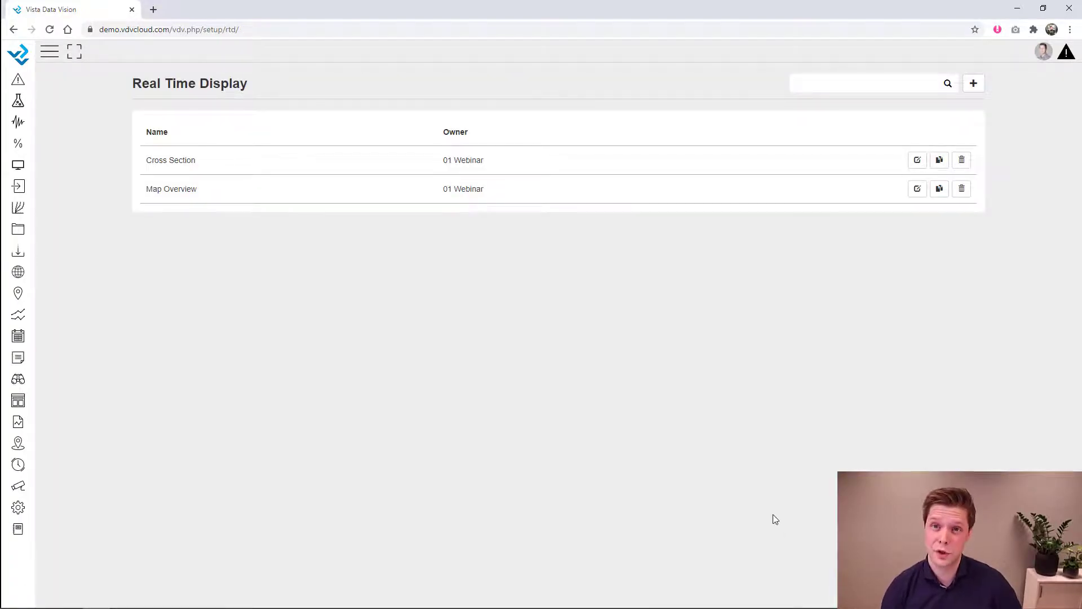
{"action": "left_click", "coordinate": [918, 188]}
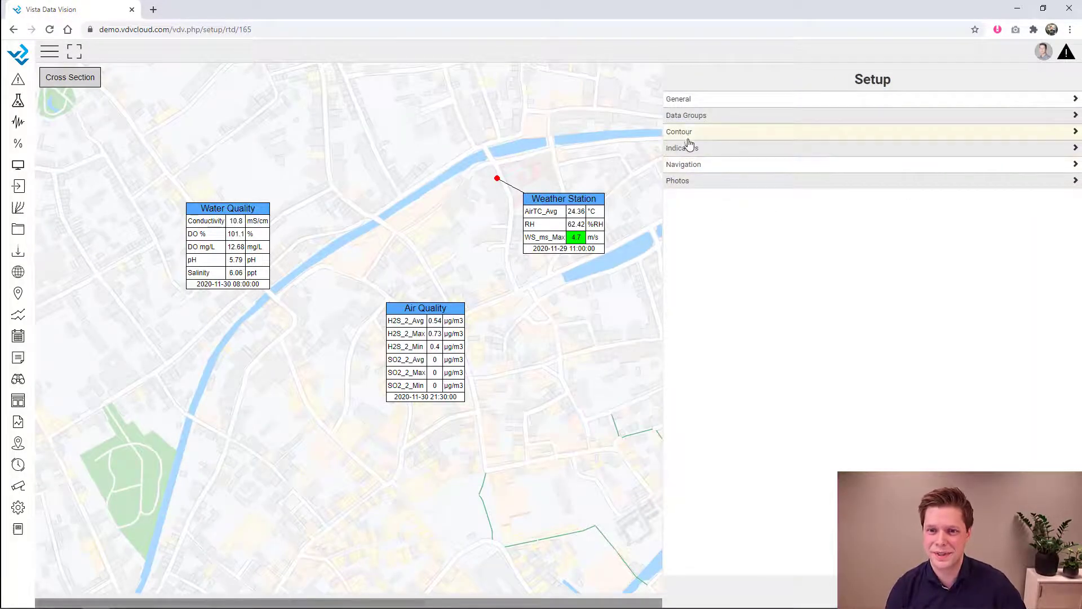
- Add DSC01271.JPG as the Installation photo with description 'PZ I'
{"action": "left_click", "coordinate": [682, 181]}
{"action": "left_click", "coordinate": [1034, 148]}
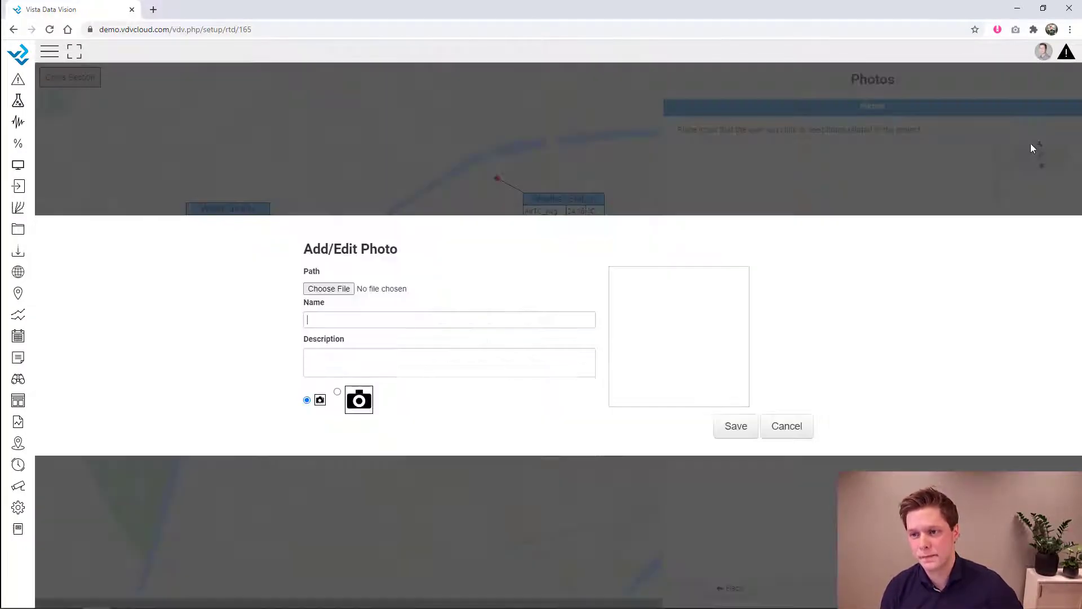
{"action": "left_click", "coordinate": [327, 289]}
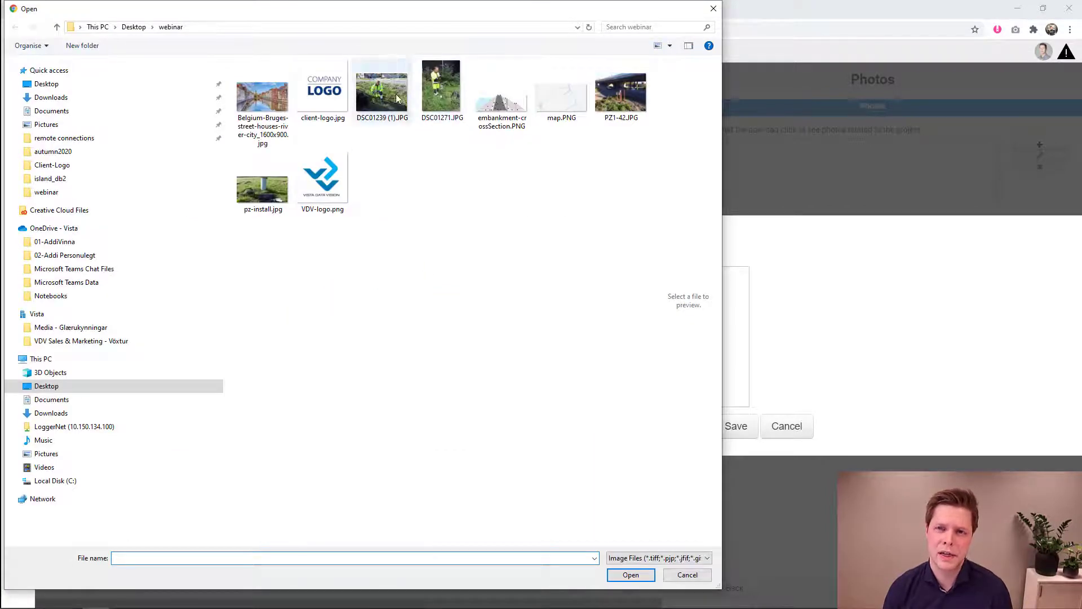
{"action": "double_click", "coordinate": [441, 91]}
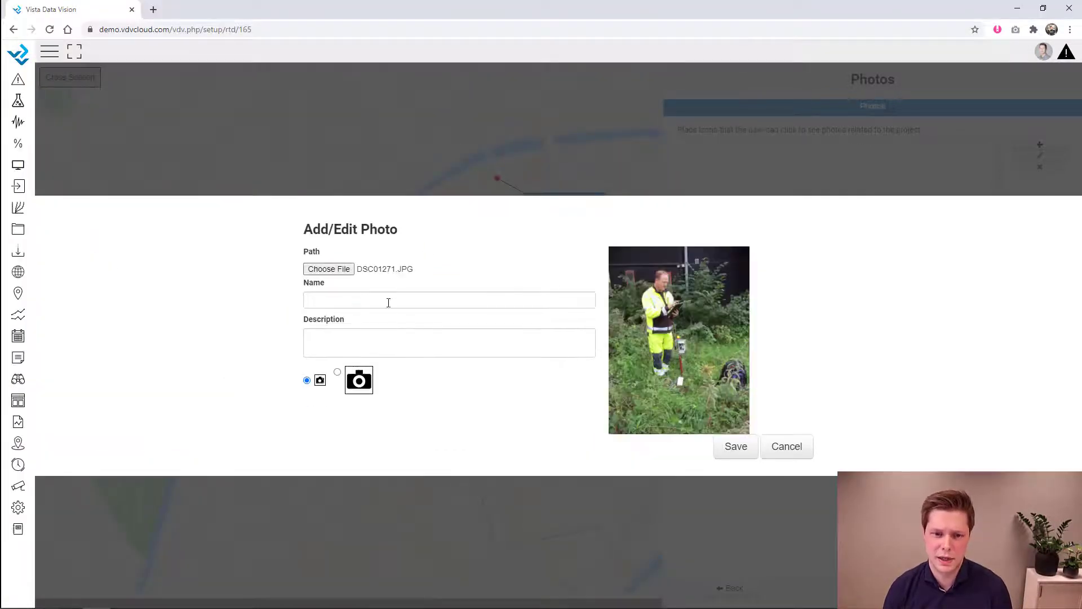
{"action": "left_click", "coordinate": [381, 298]}
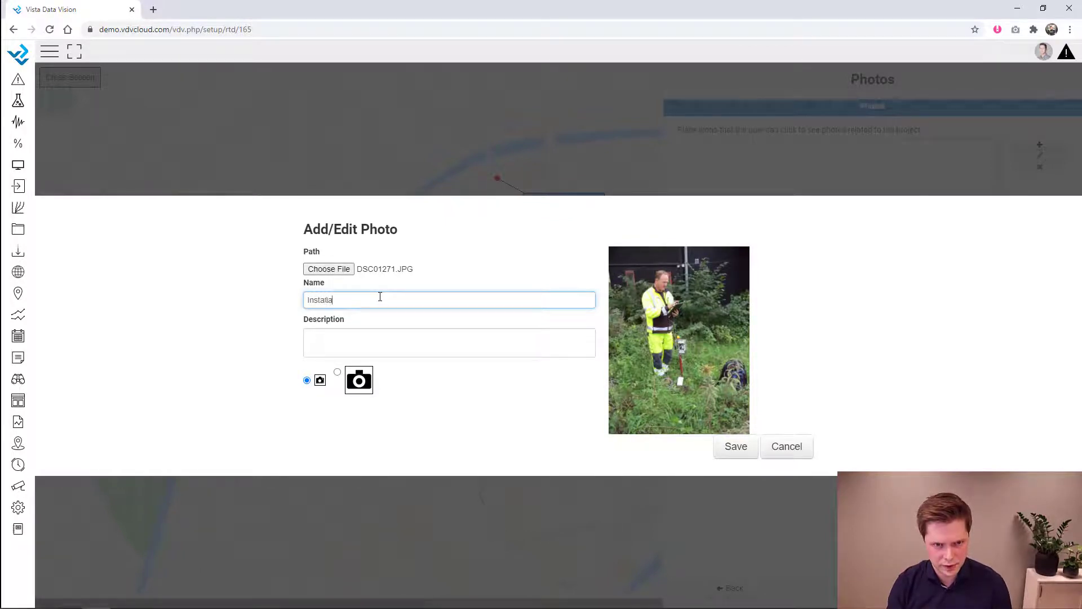
{"action": "left_click", "coordinate": [386, 346]}
{"action": "type", "text": "PZ Installation"}
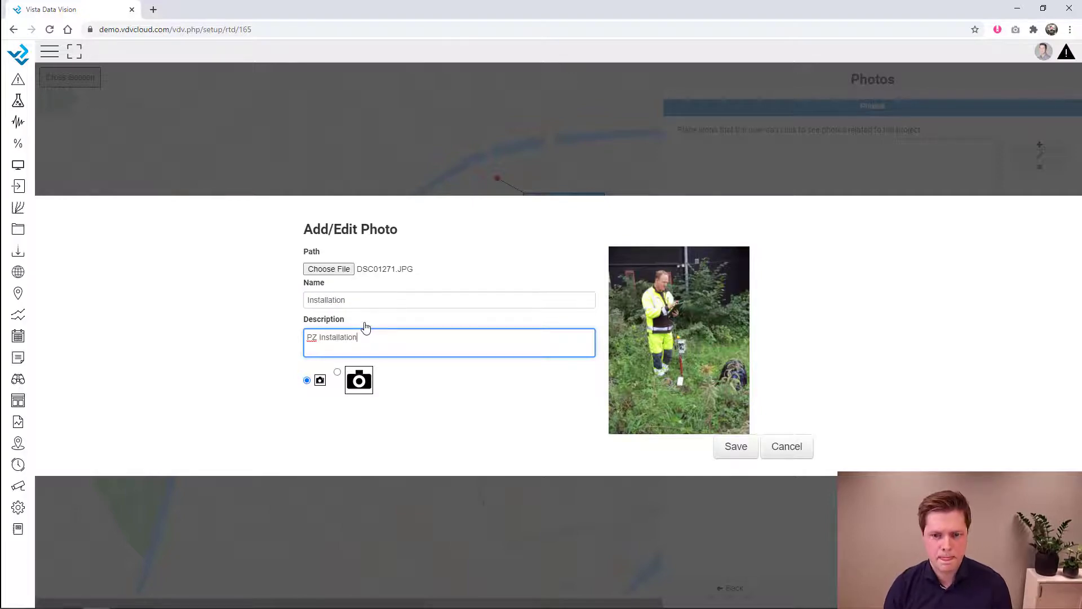
{"action": "left_click", "coordinate": [736, 446]}
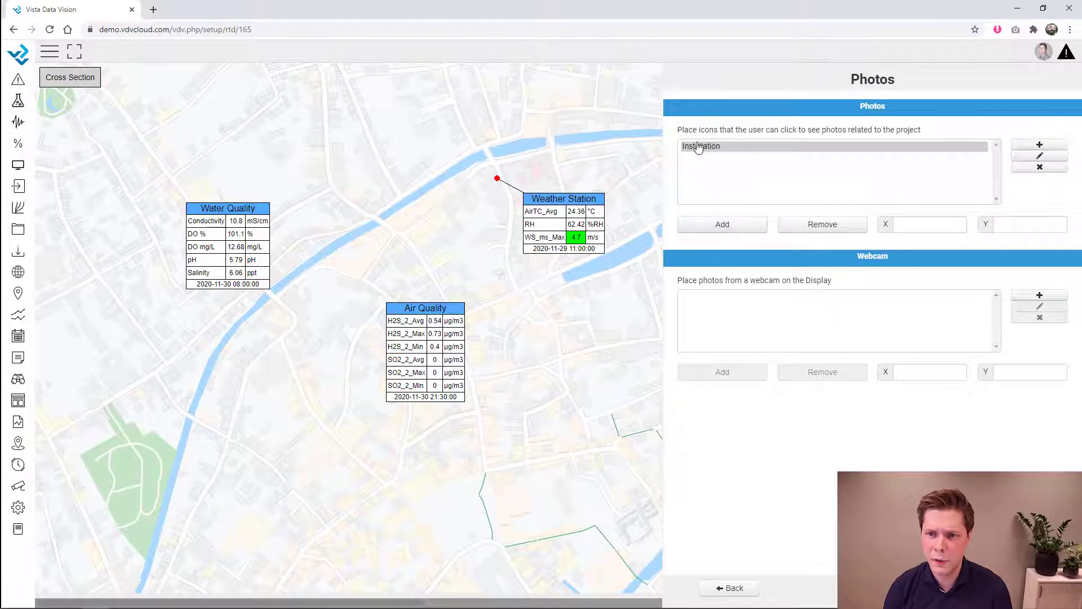
- Place the Installation photo icon beside the Water Quality table at X 269, Y 227
{"action": "left_click", "coordinate": [696, 145]}
{"action": "left_click", "coordinate": [722, 225]}
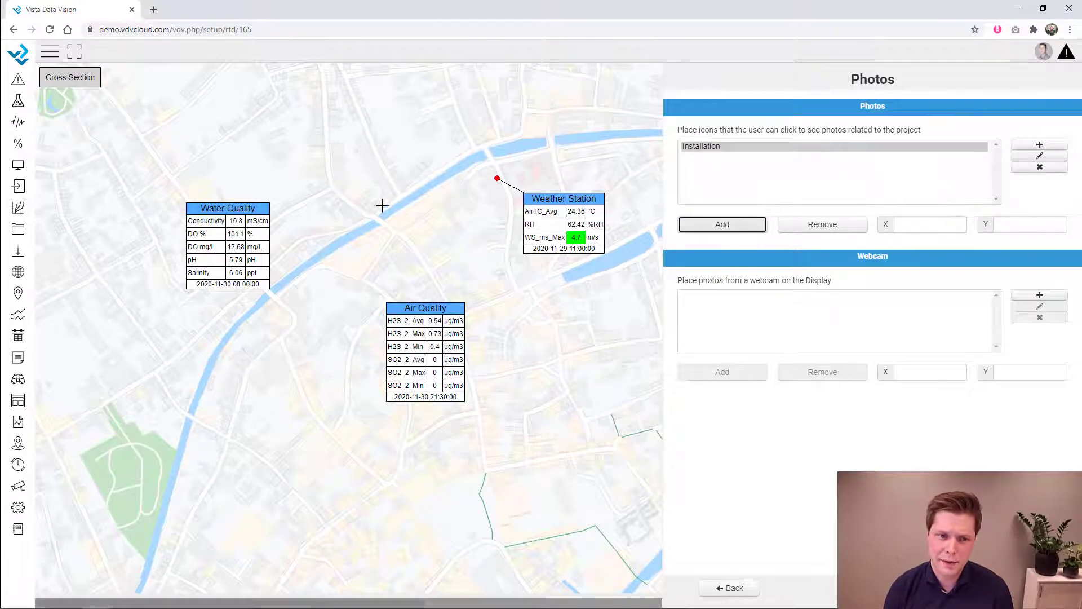
{"action": "left_click", "coordinate": [185, 190]}
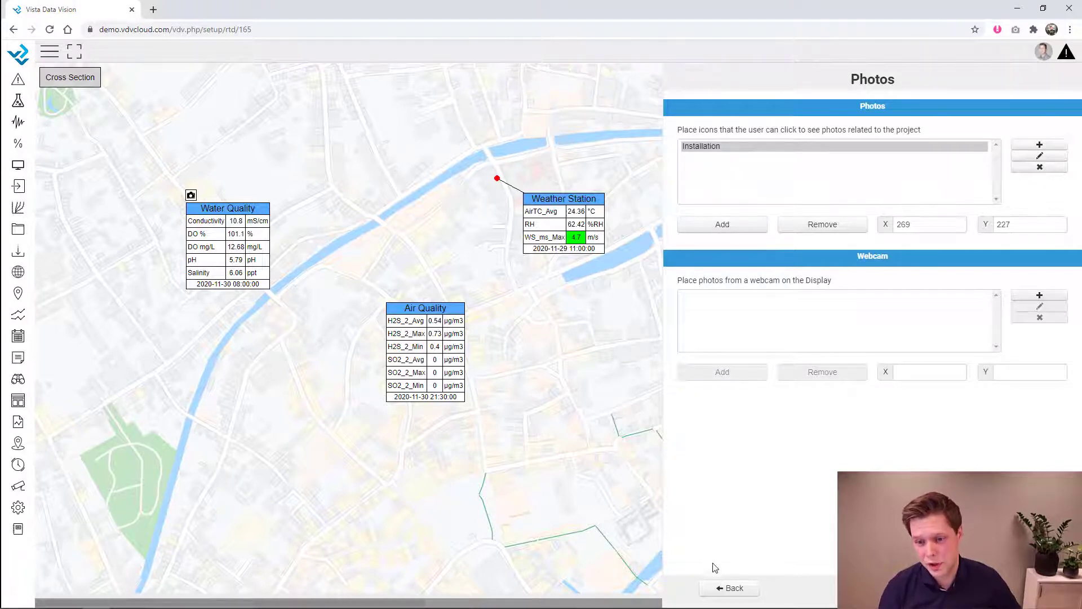
{"action": "left_click", "coordinate": [738, 589]}
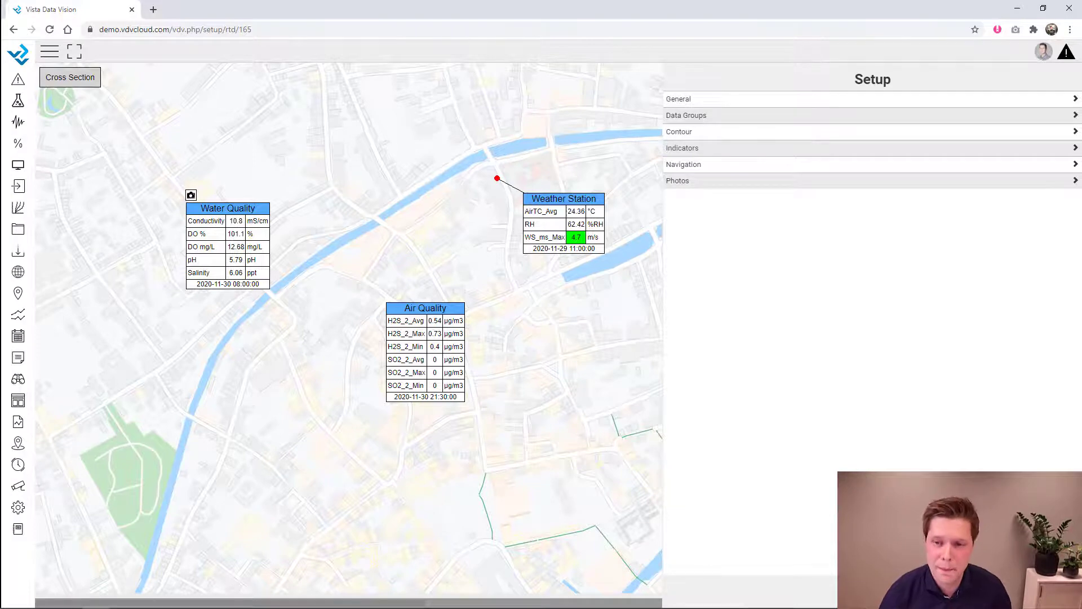
{"action": "key", "text": "alt+Left"}
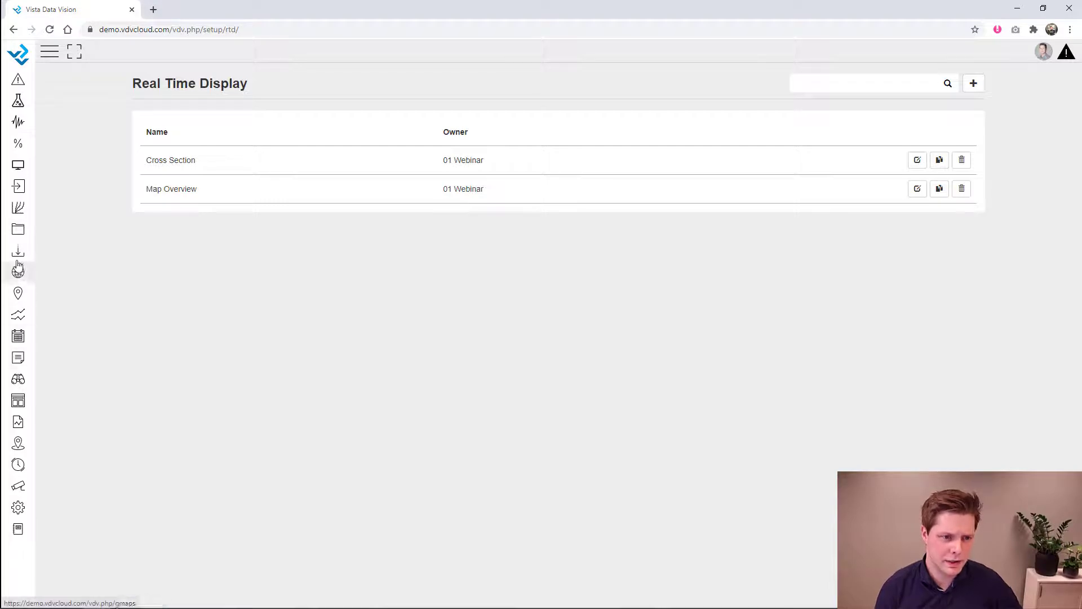
{"action": "left_click", "coordinate": [18, 401]}
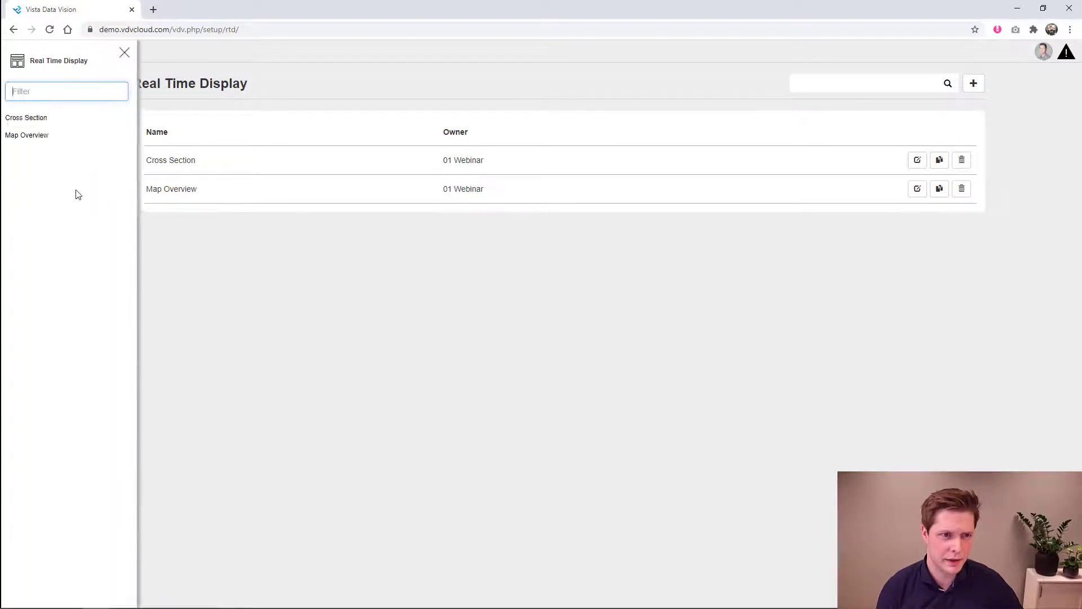
{"action": "left_click", "coordinate": [44, 140]}
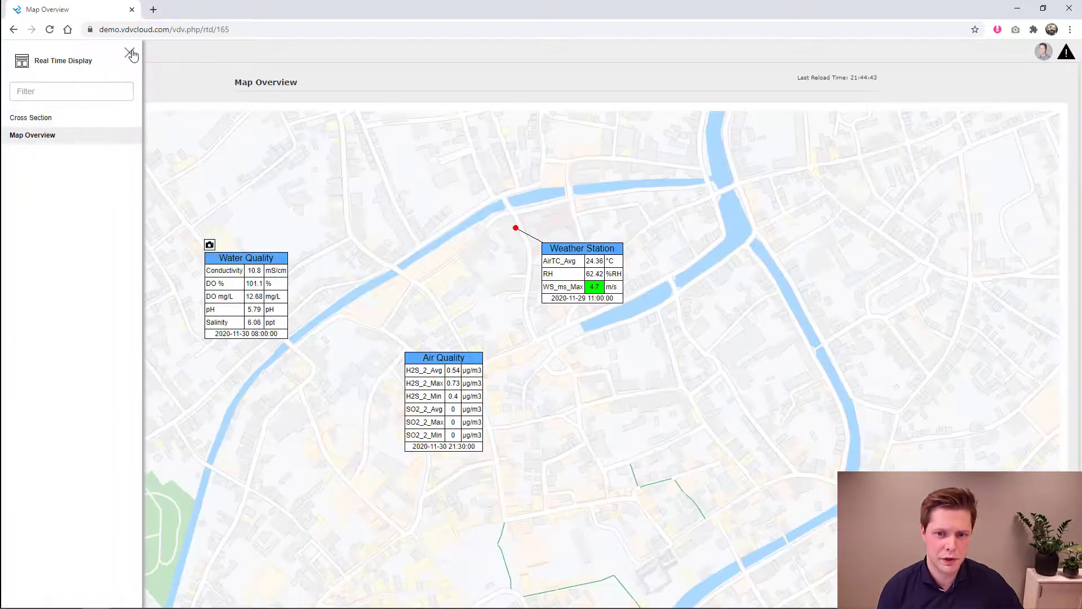
{"action": "left_click", "coordinate": [129, 52]}
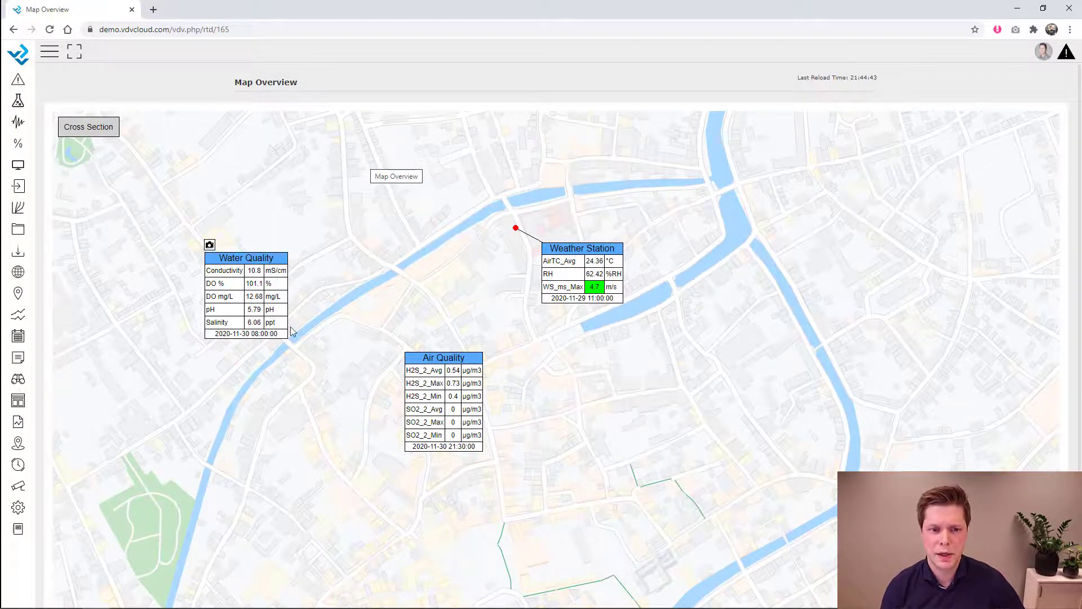
{"action": "left_click", "coordinate": [254, 271]}
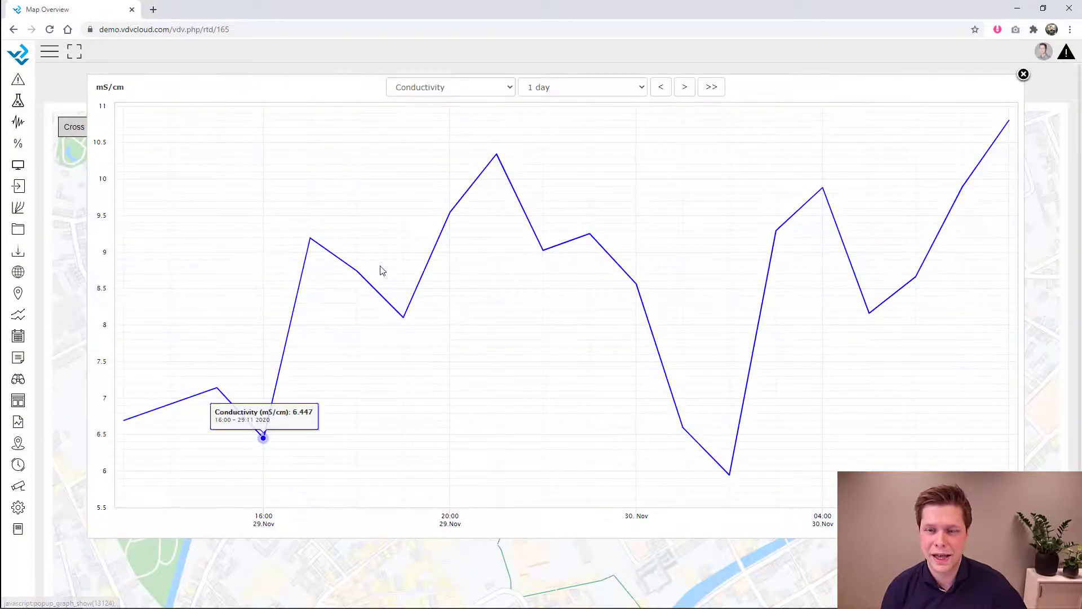
{"action": "left_click", "coordinate": [610, 89]}
{"action": "left_click", "coordinate": [584, 250]}
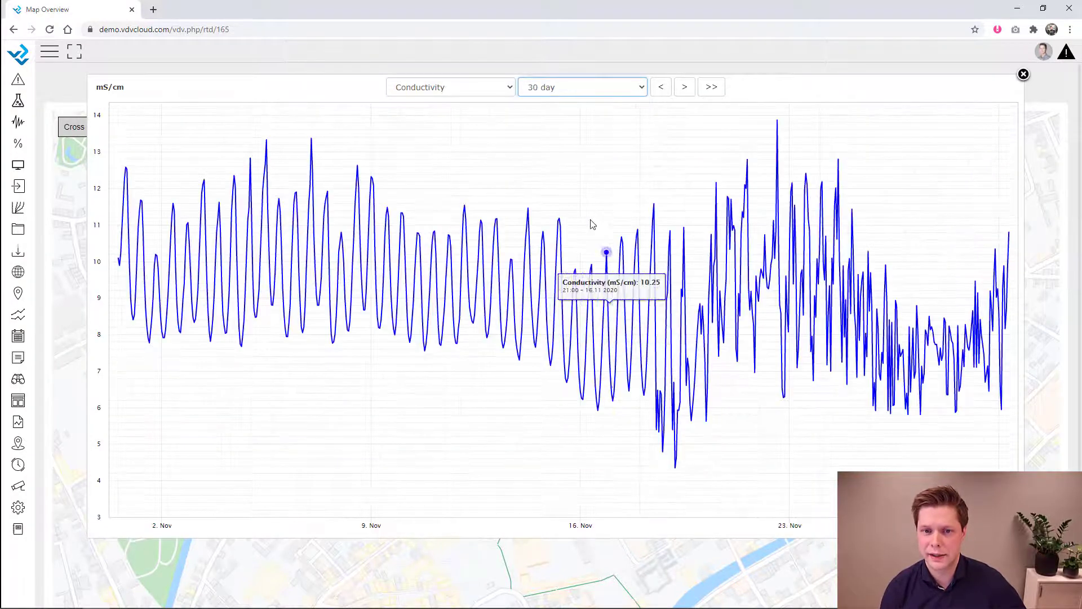
{"action": "left_click", "coordinate": [1024, 75]}
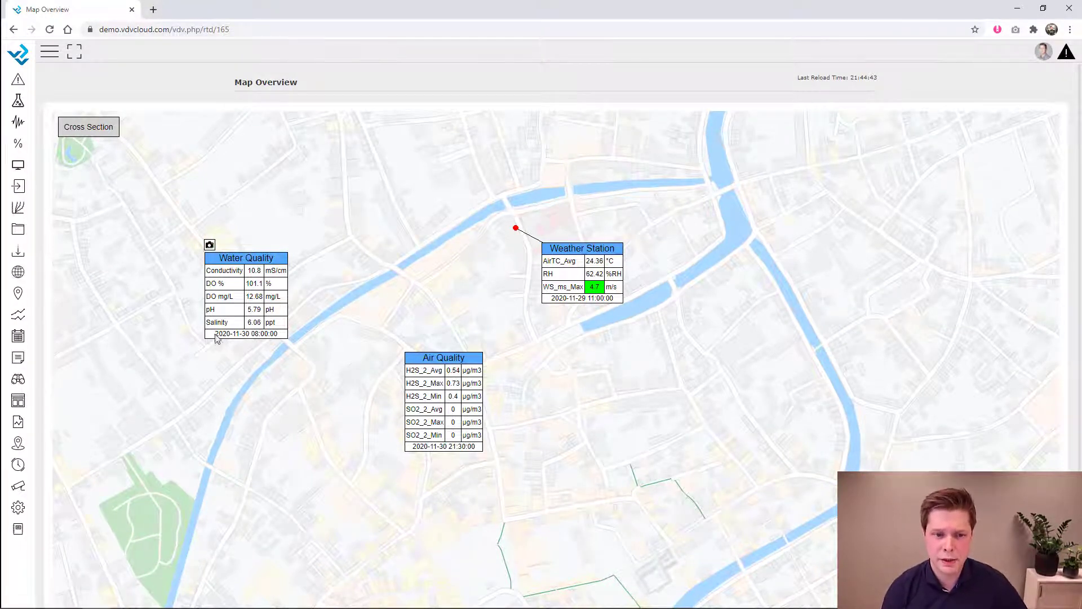
{"action": "left_click_drag", "start_coordinate": [216, 336], "coordinate": [299, 337]}
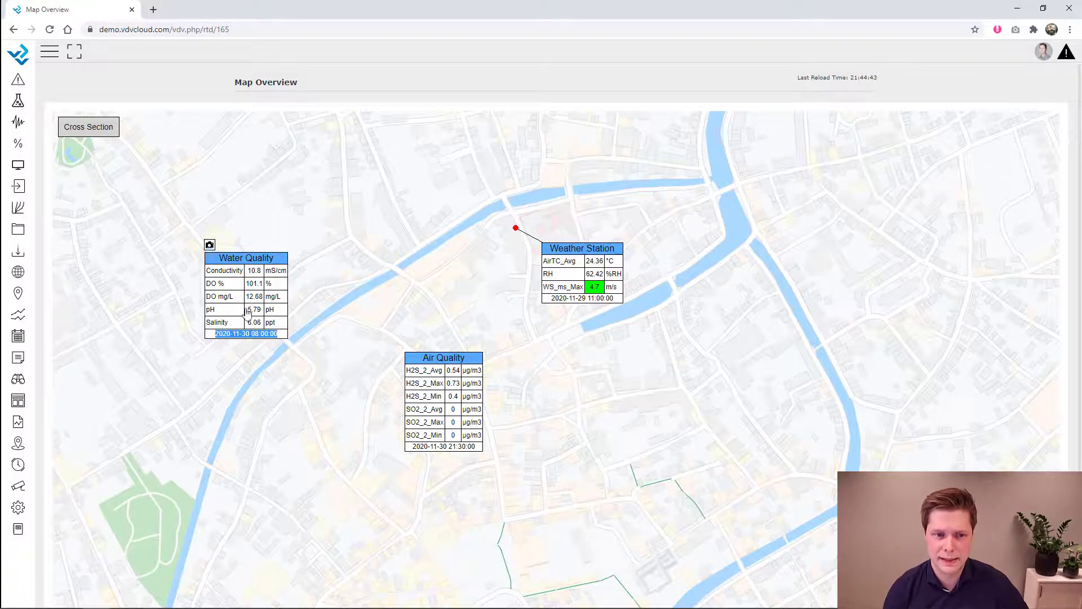
{"action": "left_click", "coordinate": [209, 247]}
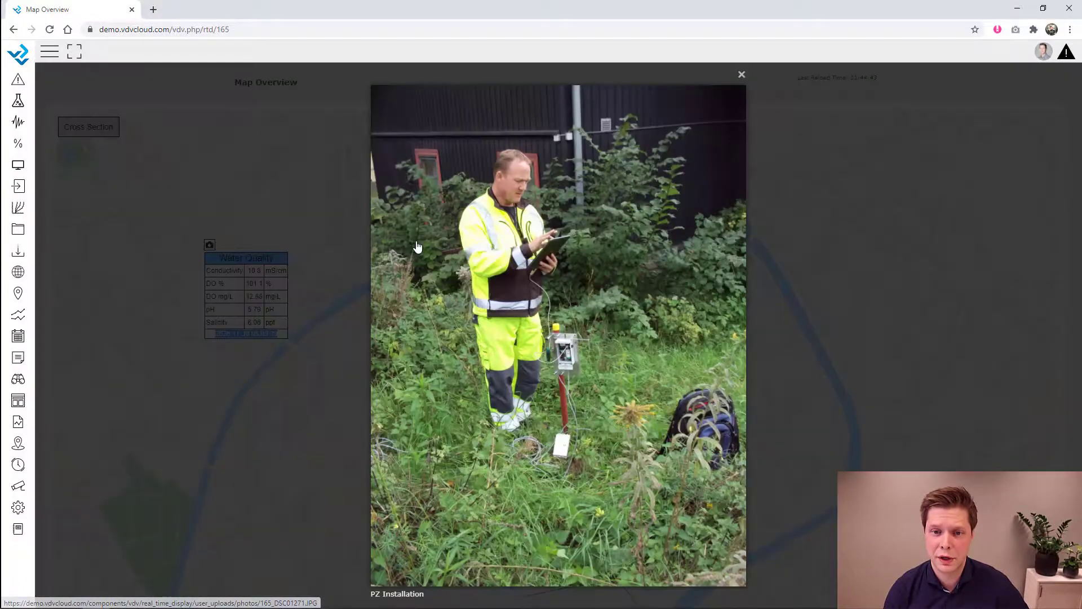
{"action": "left_click", "coordinate": [742, 75]}
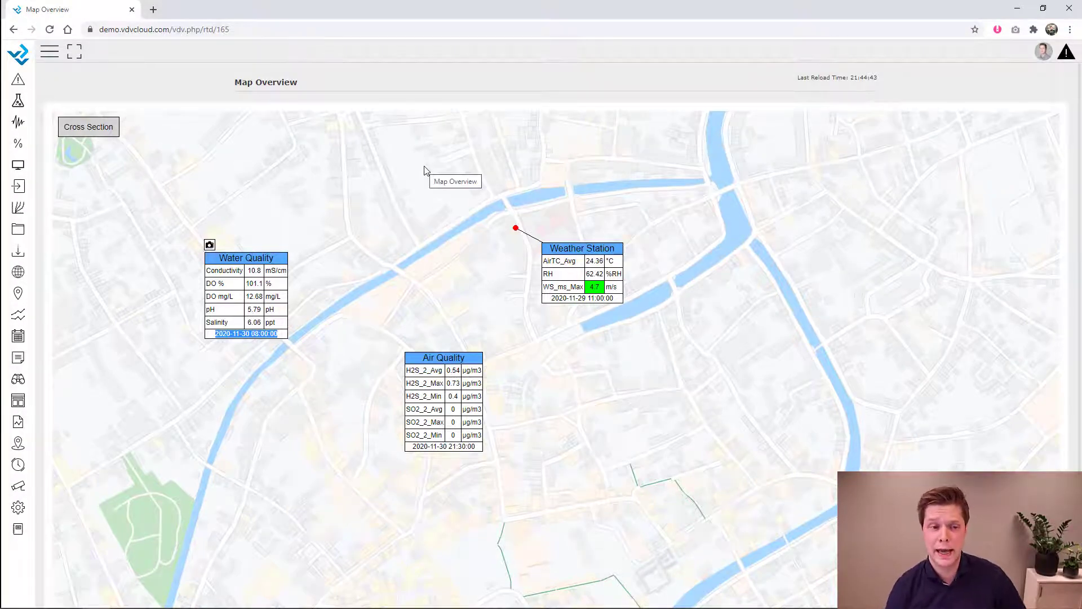
{"action": "left_click", "coordinate": [89, 127]}
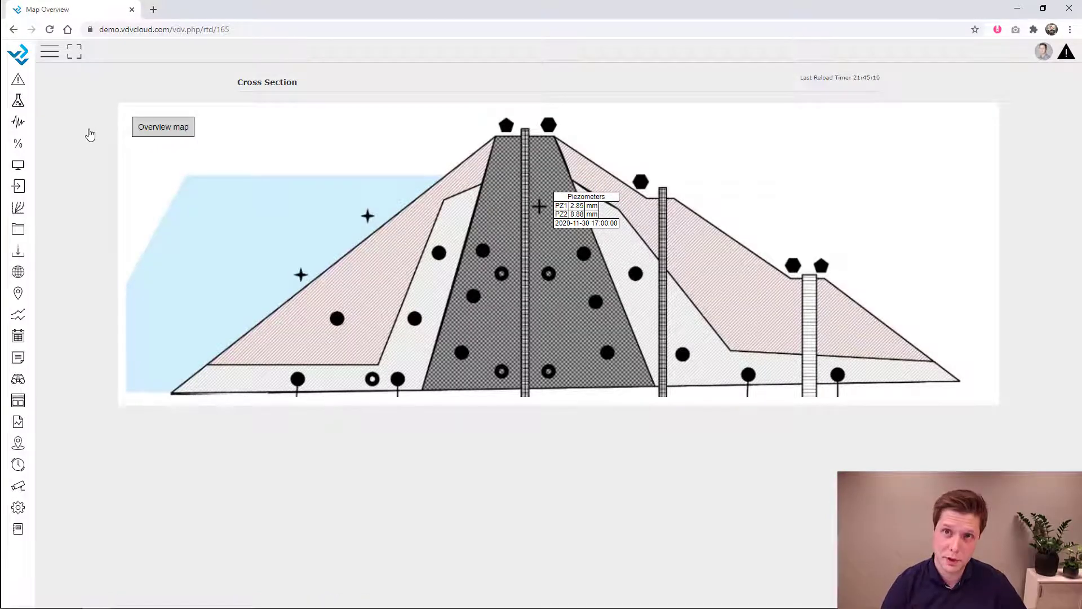
{"action": "left_click", "coordinate": [188, 133]}
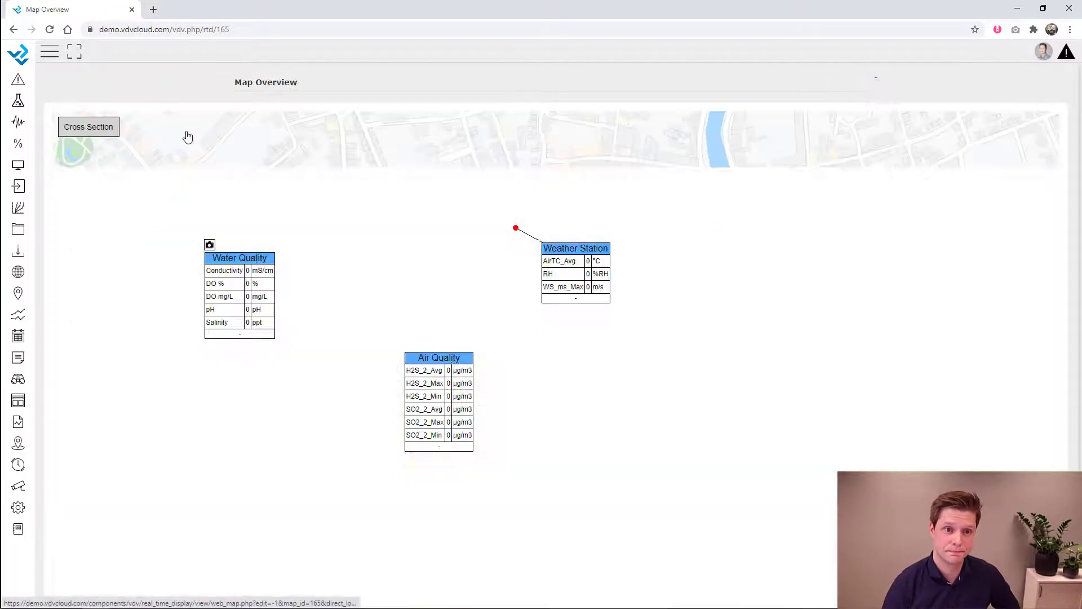
- Start a new dashboard with a widened first column 121 px tall
{"action": "left_click", "coordinate": [19, 509]}
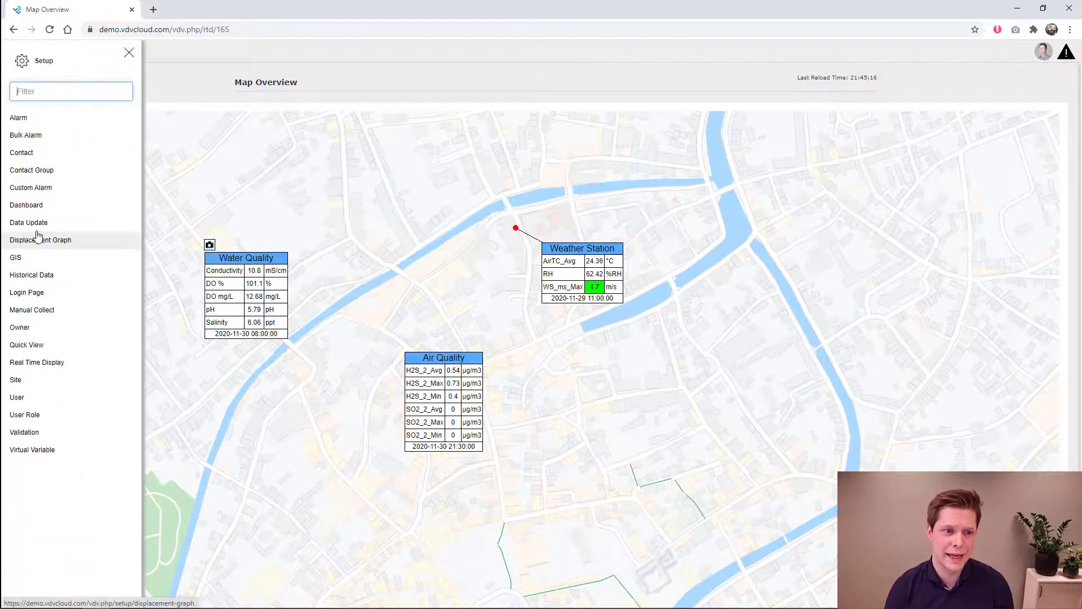
{"action": "left_click", "coordinate": [41, 206]}
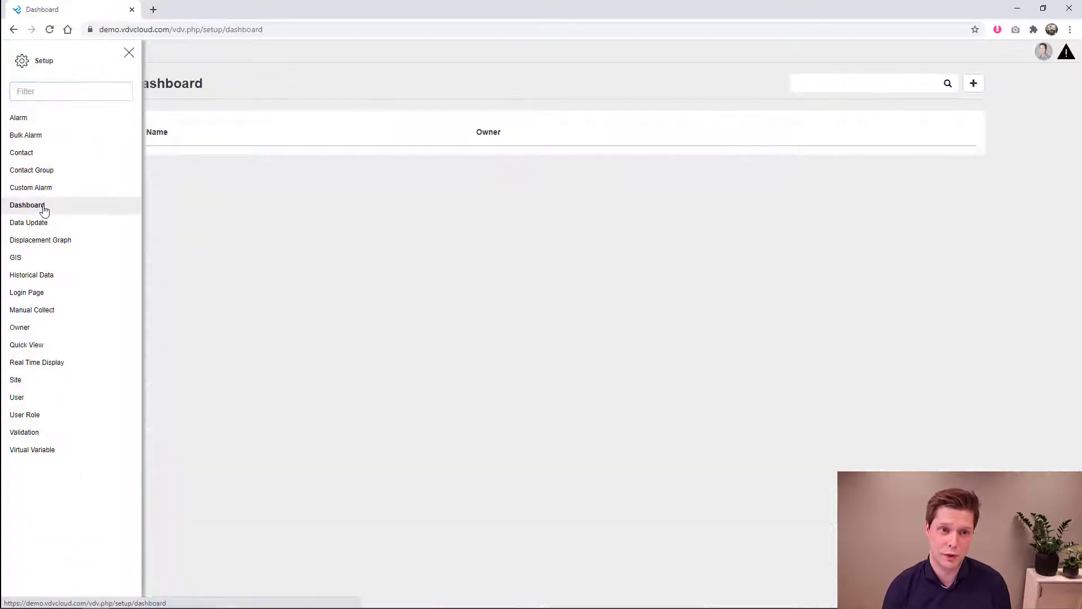
{"action": "left_click", "coordinate": [129, 53]}
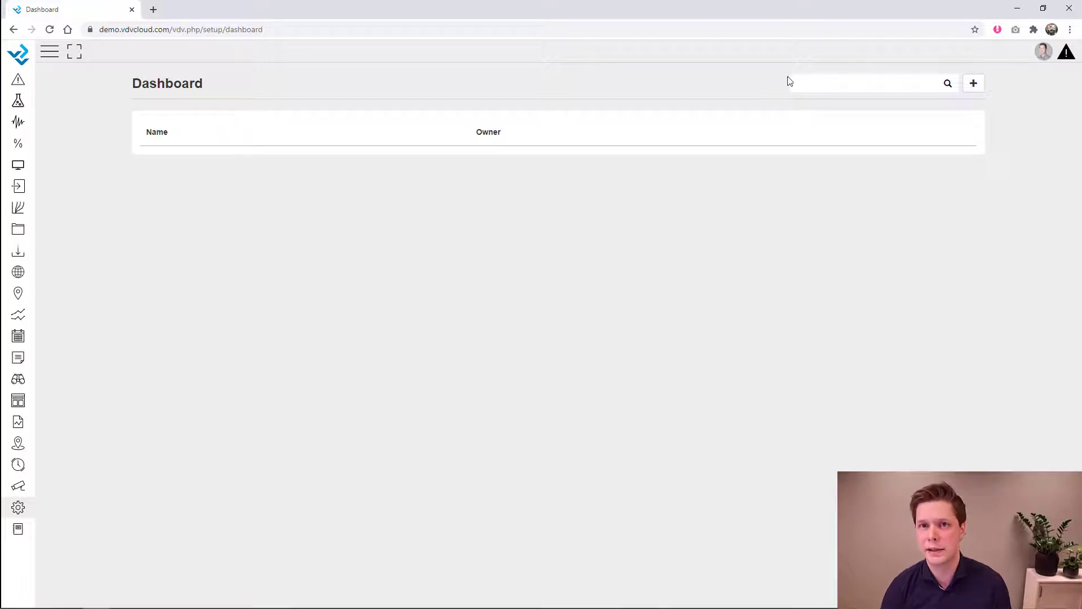
{"action": "left_click", "coordinate": [974, 83]}
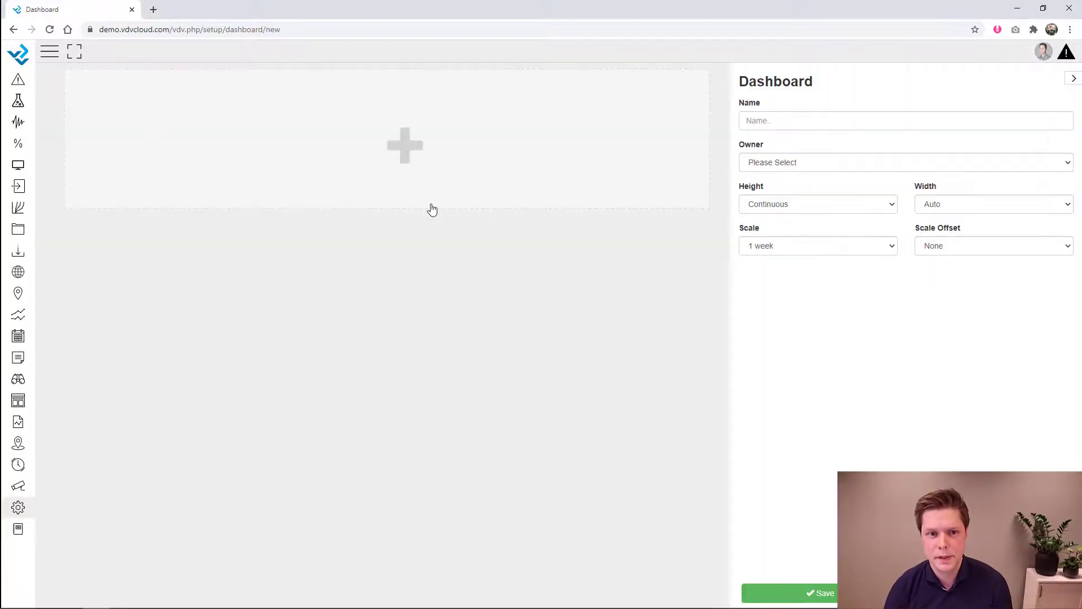
{"action": "left_click", "coordinate": [347, 156]}
{"action": "left_click_drag", "start_coordinate": [222, 204], "coordinate": [235, 124]}
{"action": "left_click_drag", "start_coordinate": [278, 88], "coordinate": [387, 92]}
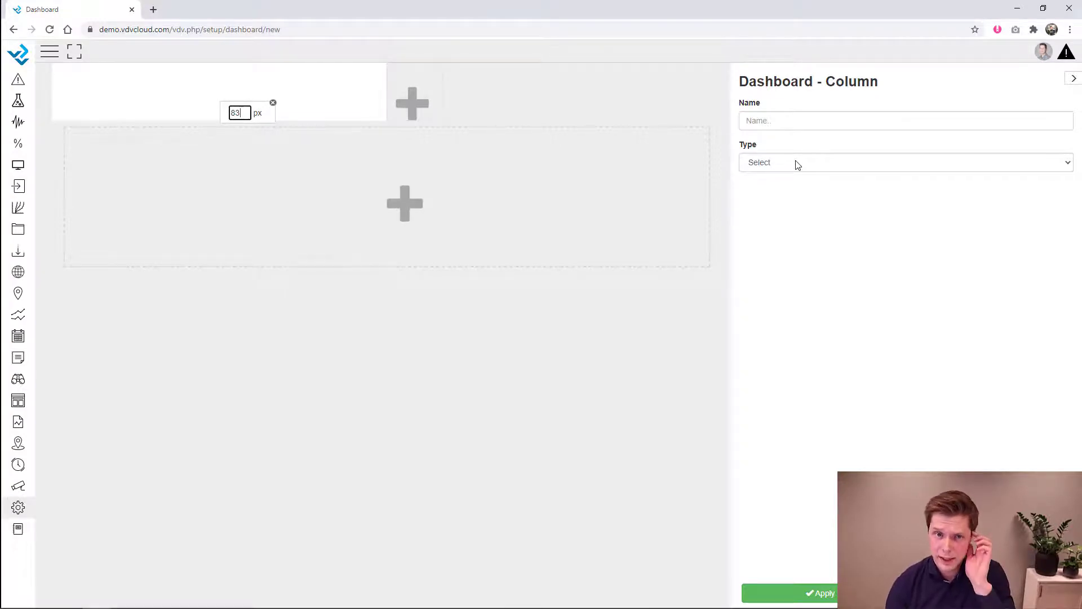
{"action": "left_click_drag", "start_coordinate": [336, 120], "coordinate": [316, 136]}
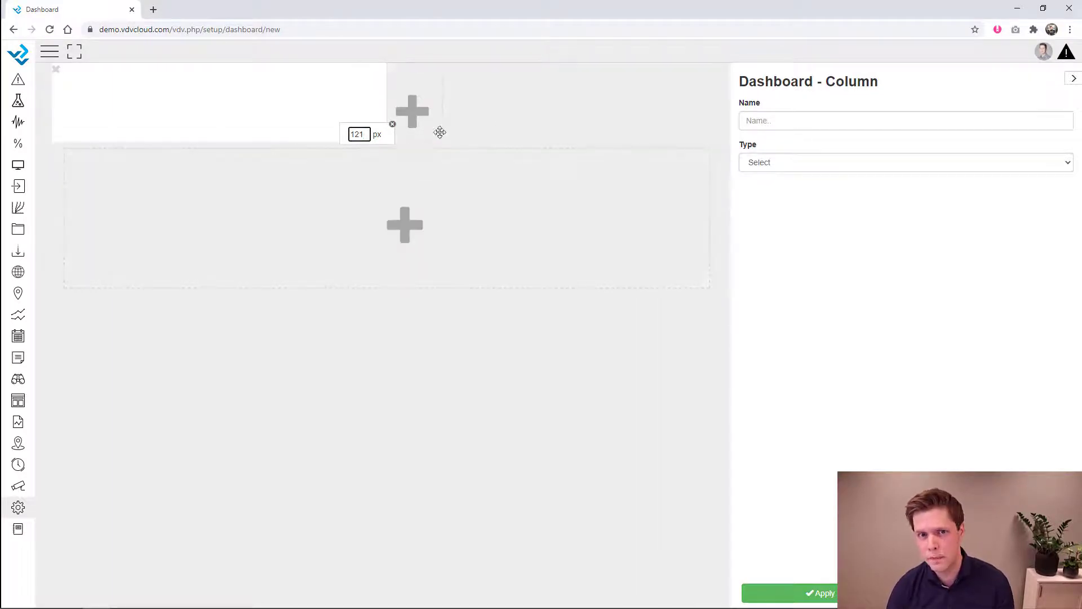
- Make the first column a Text block reading 'Bruges Belgium' in font size 36
{"action": "left_click", "coordinate": [867, 163]}
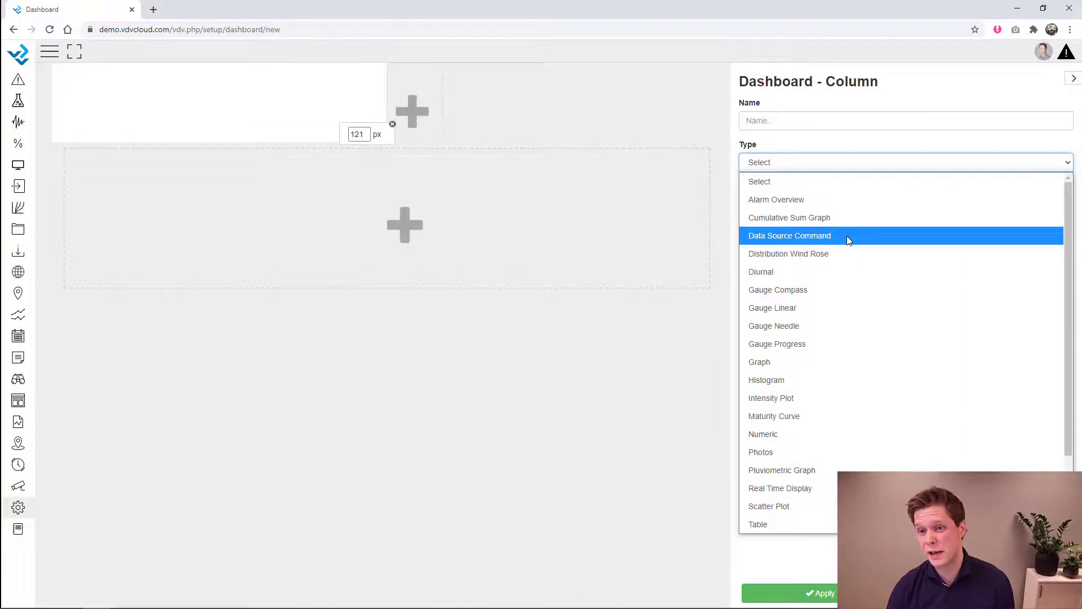
{"action": "scroll", "coordinate": [847, 236], "scroll_direction": "down", "scroll_amount": 2}
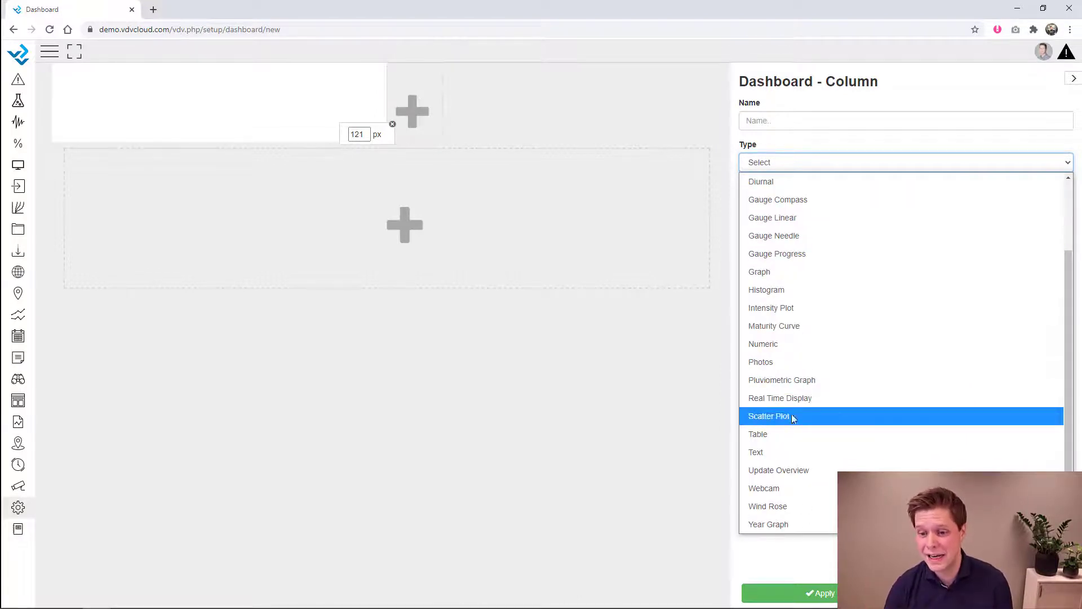
{"action": "left_click", "coordinate": [784, 450]}
{"action": "left_click", "coordinate": [836, 293]}
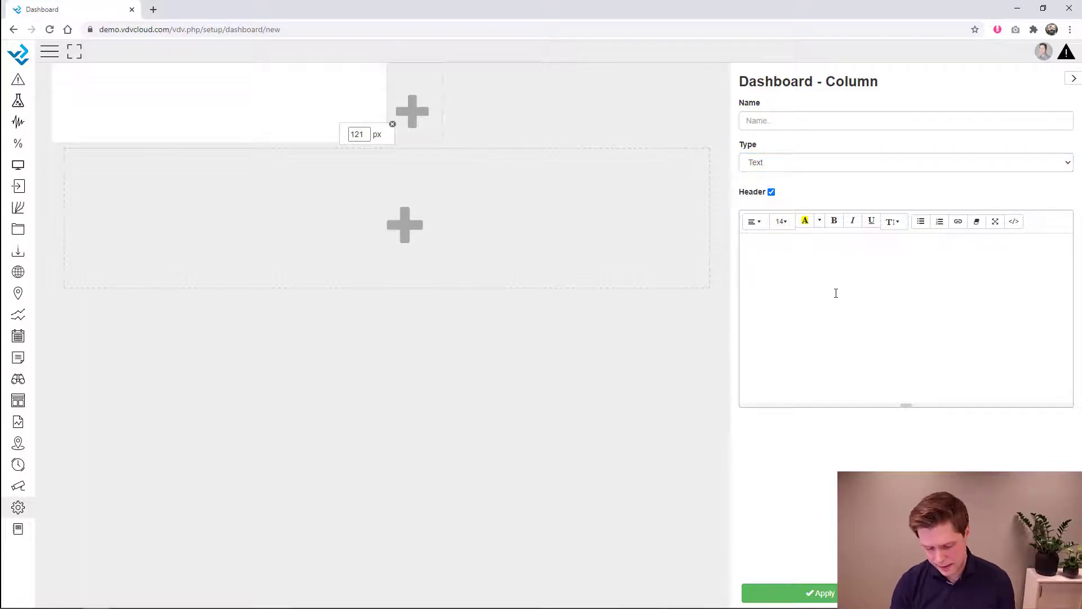
{"action": "type", "text": "Bruges Belgium"}
{"action": "key", "text": "ctrl+a"}
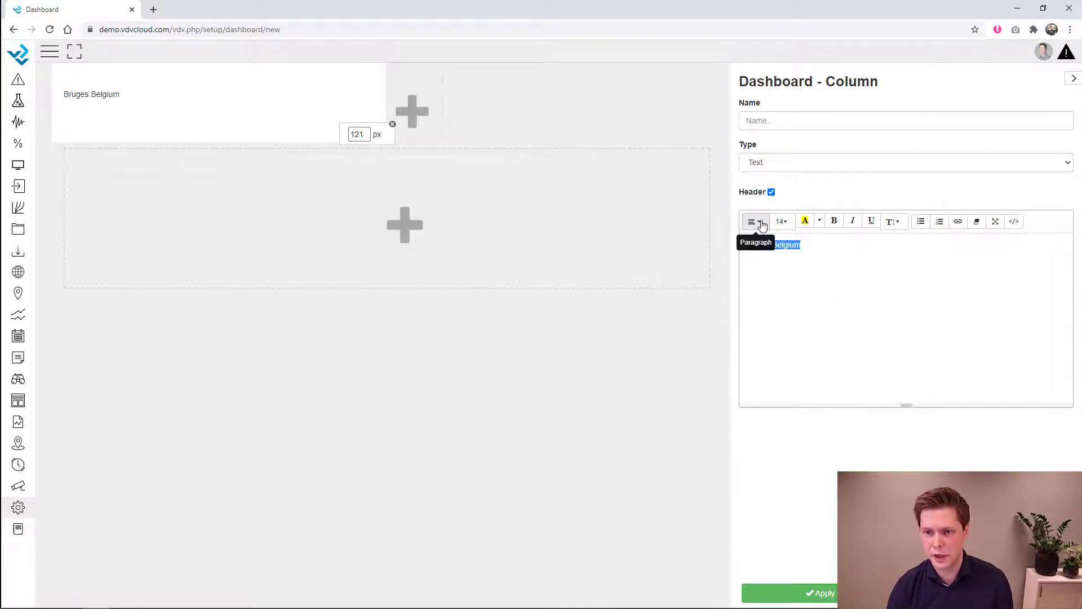
{"action": "left_click", "coordinate": [781, 222]}
{"action": "left_click", "coordinate": [801, 361]}
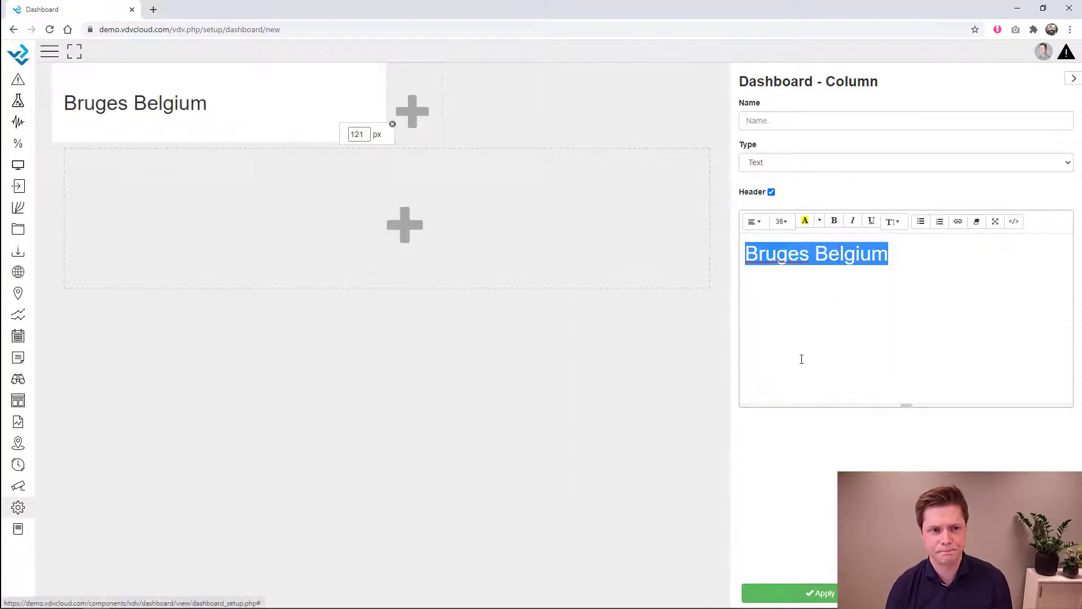
- Add a narrower photo column showing client-logo.jpg beside the Bruges Belgium header
{"action": "left_click", "coordinate": [410, 103]}
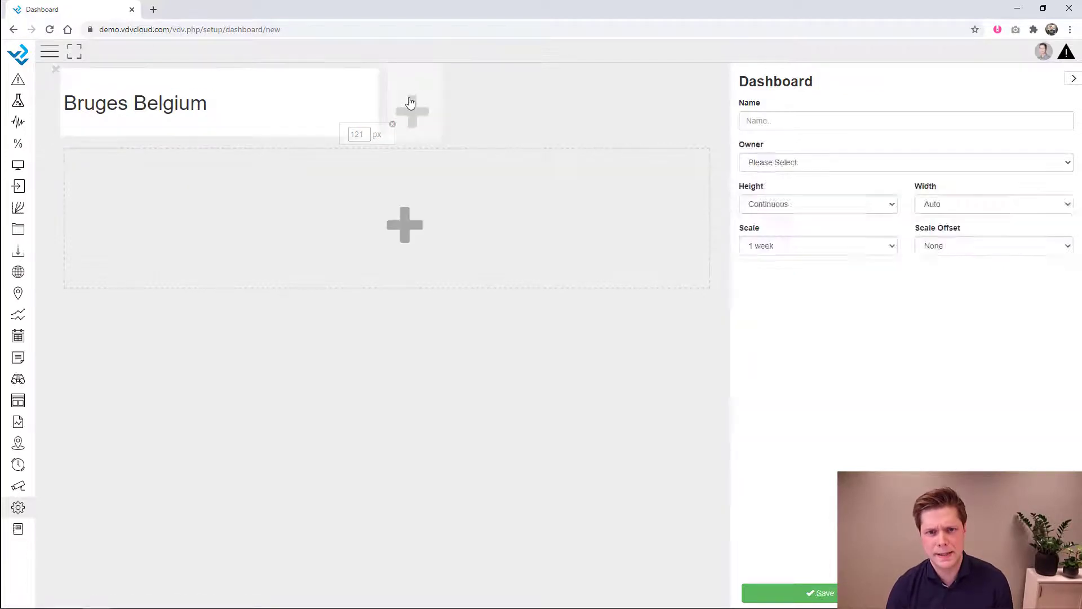
{"action": "left_click", "coordinate": [410, 102]}
{"action": "left_click_drag", "start_coordinate": [720, 99], "coordinate": [502, 93]}
{"action": "left_click", "coordinate": [764, 162]}
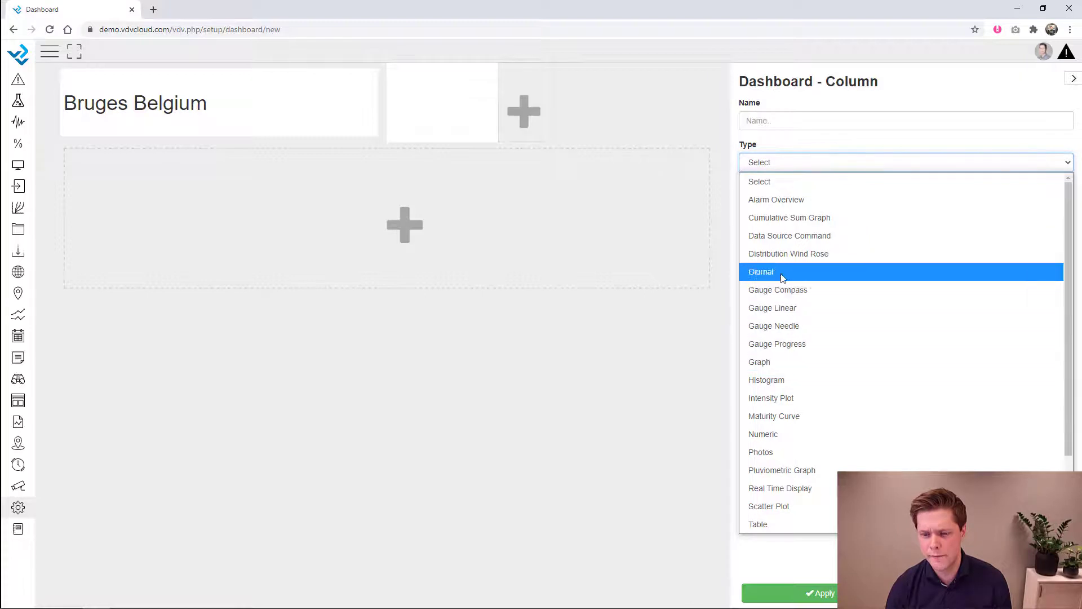
{"action": "left_click", "coordinate": [797, 451]}
{"action": "left_click", "coordinate": [836, 307]}
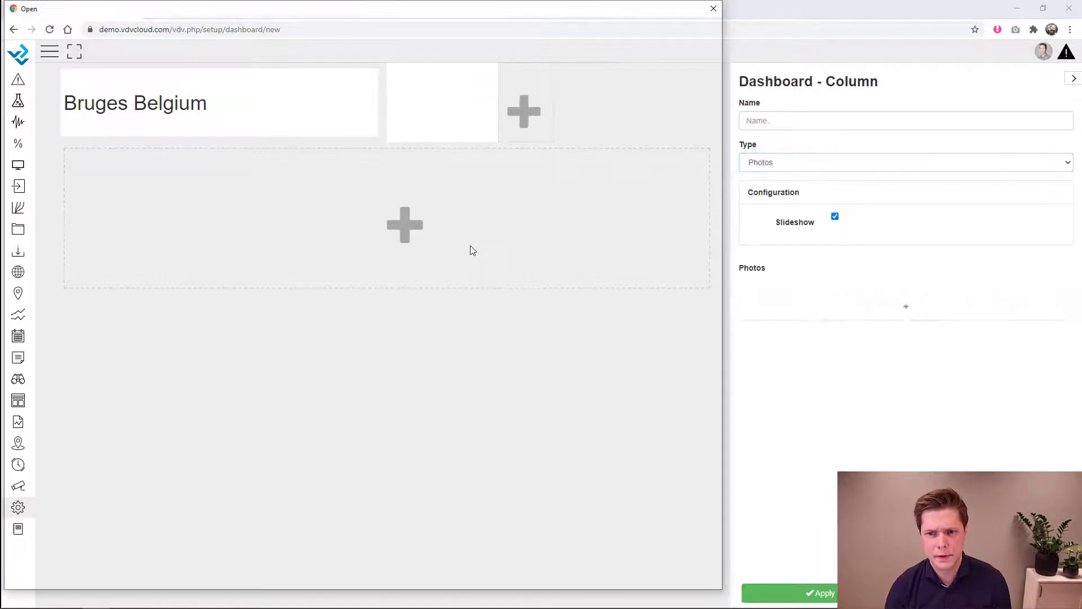
{"action": "double_click", "coordinate": [322, 93]}
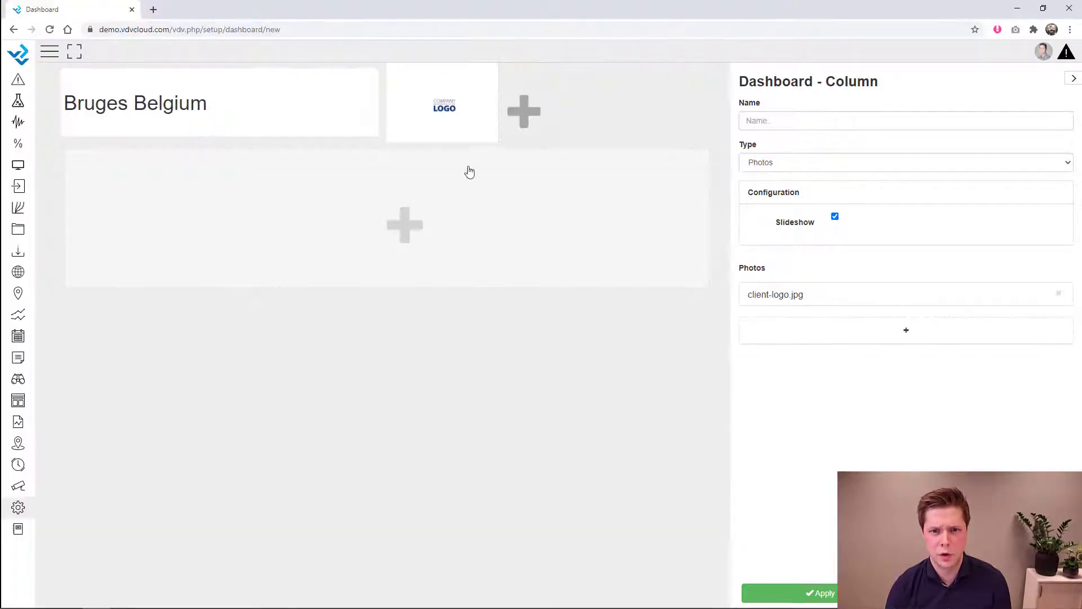
- Set the top row to 200 px and add a VDV-logo.png photo column
{"action": "left_click_drag", "start_coordinate": [447, 140], "coordinate": [449, 182]}
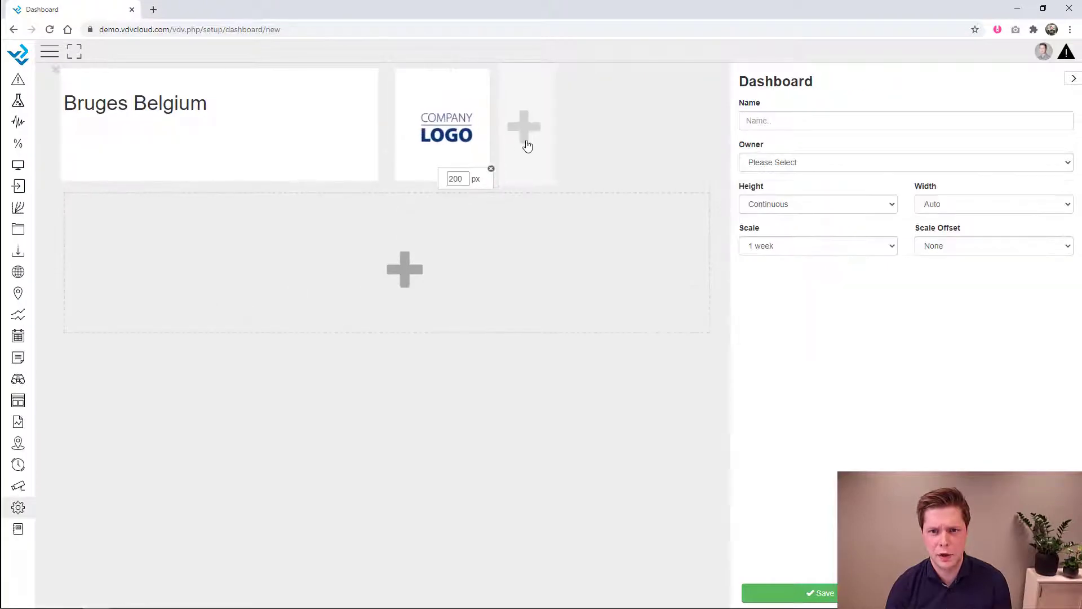
{"action": "left_click", "coordinate": [524, 146]}
{"action": "left_click", "coordinate": [749, 163]}
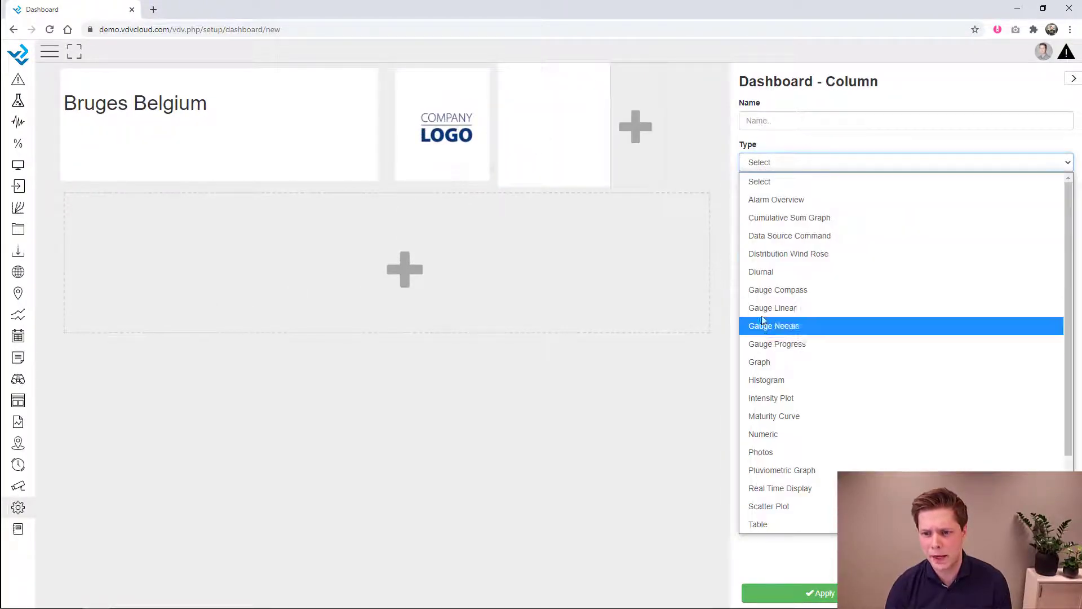
{"action": "left_click", "coordinate": [780, 454]}
{"action": "left_click", "coordinate": [835, 309]}
{"action": "double_click", "coordinate": [334, 187]}
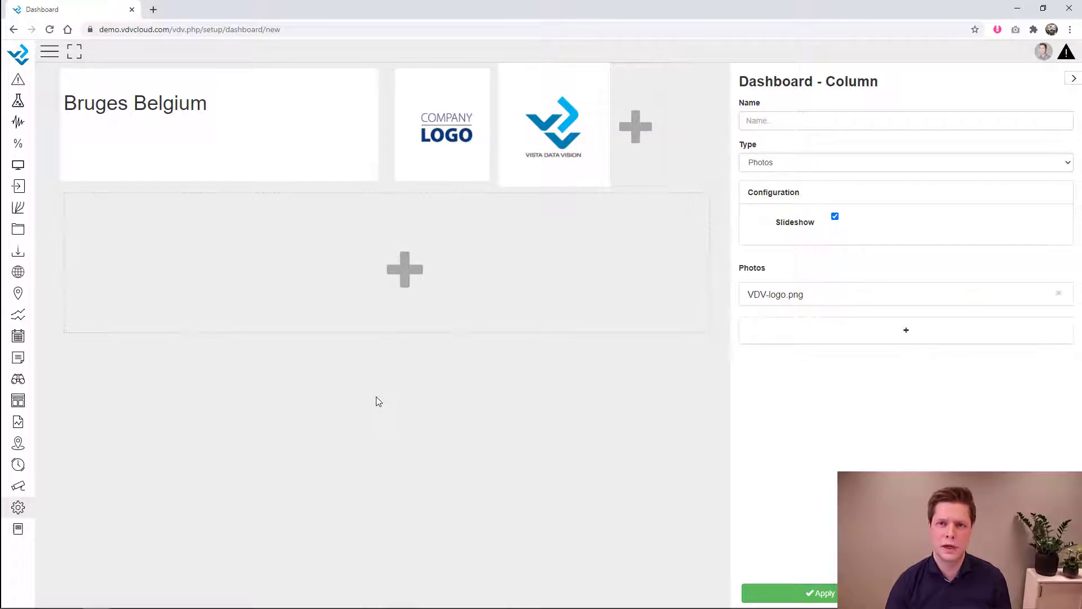
{"action": "left_click", "coordinate": [513, 384]}
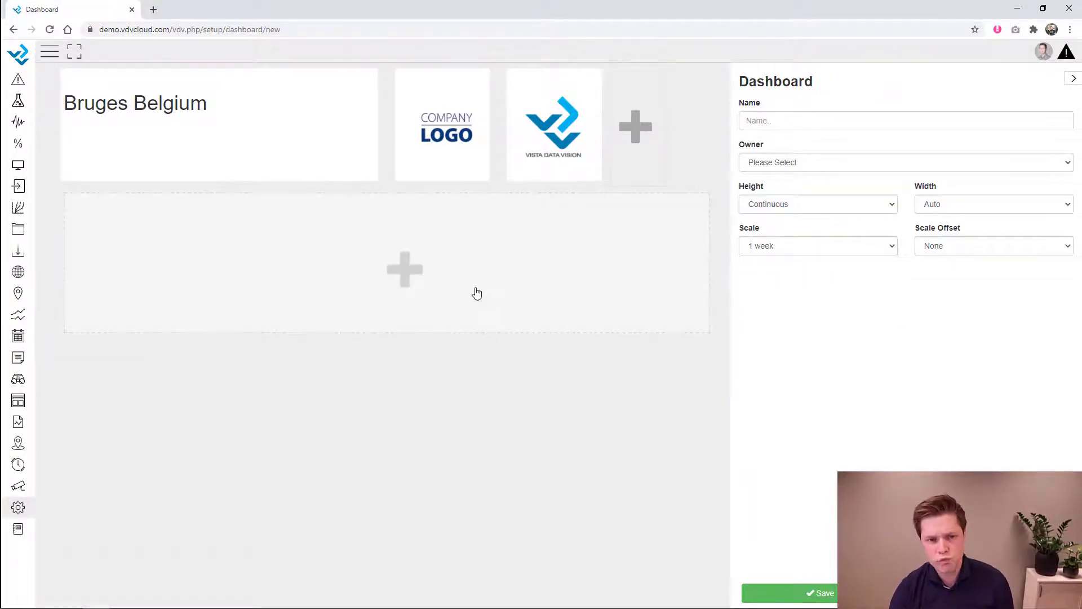
- Add a wide, tall column in the dashboard's second row
{"action": "left_click", "coordinate": [457, 281]}
{"action": "left_click_drag", "start_coordinate": [276, 239], "coordinate": [539, 239]}
{"action": "left_click_drag", "start_coordinate": [454, 329], "coordinate": [454, 354]}
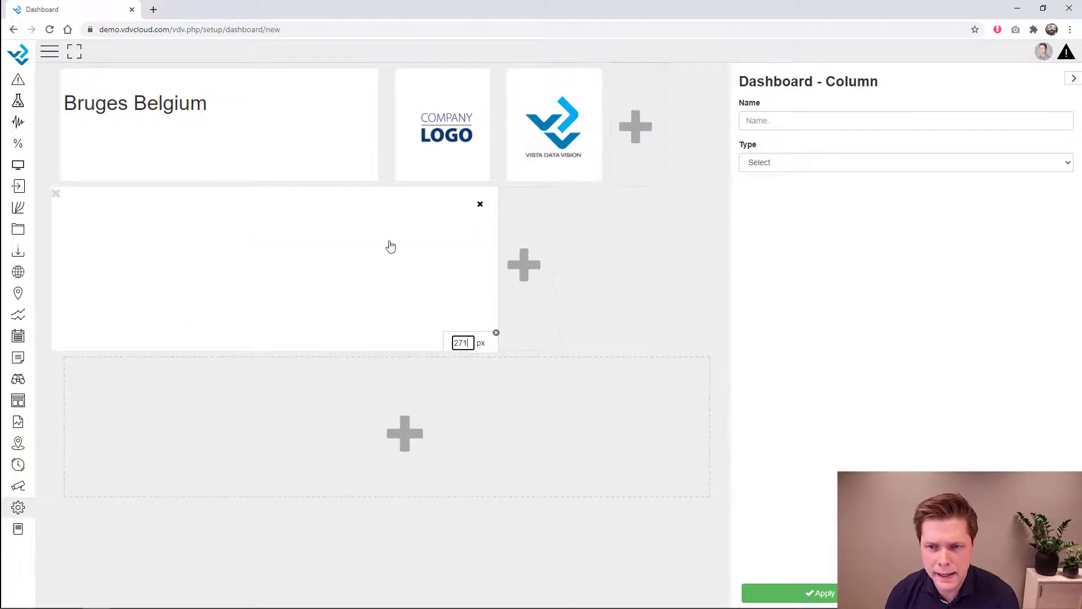
- Make the second-row column a graph of Weather Station South's Rain_mm_Tot twice, 271 px tall
{"action": "left_click", "coordinate": [800, 164]}
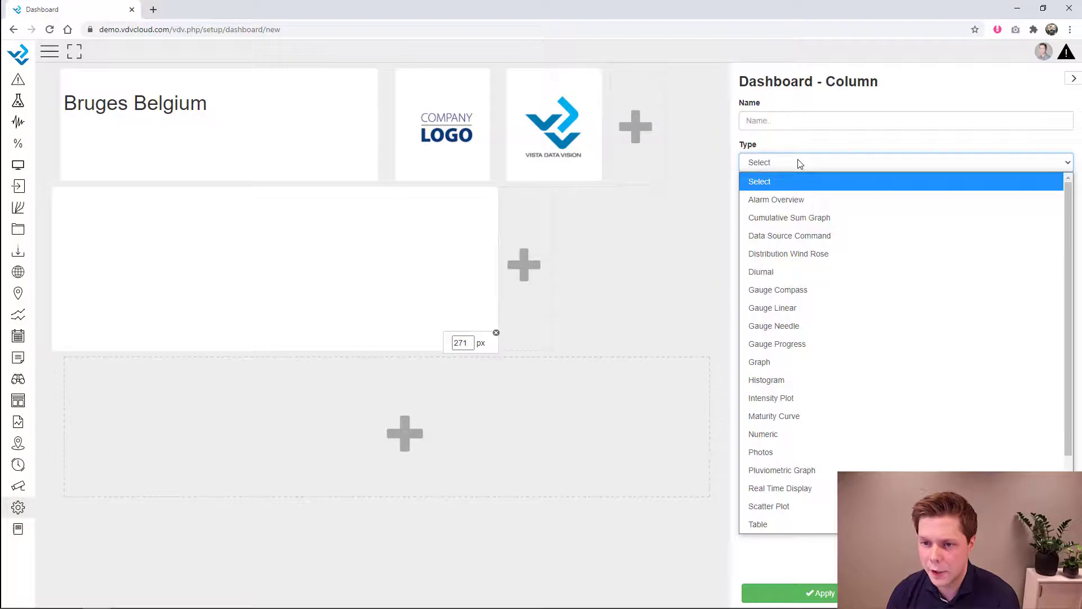
{"action": "left_click", "coordinate": [764, 364]}
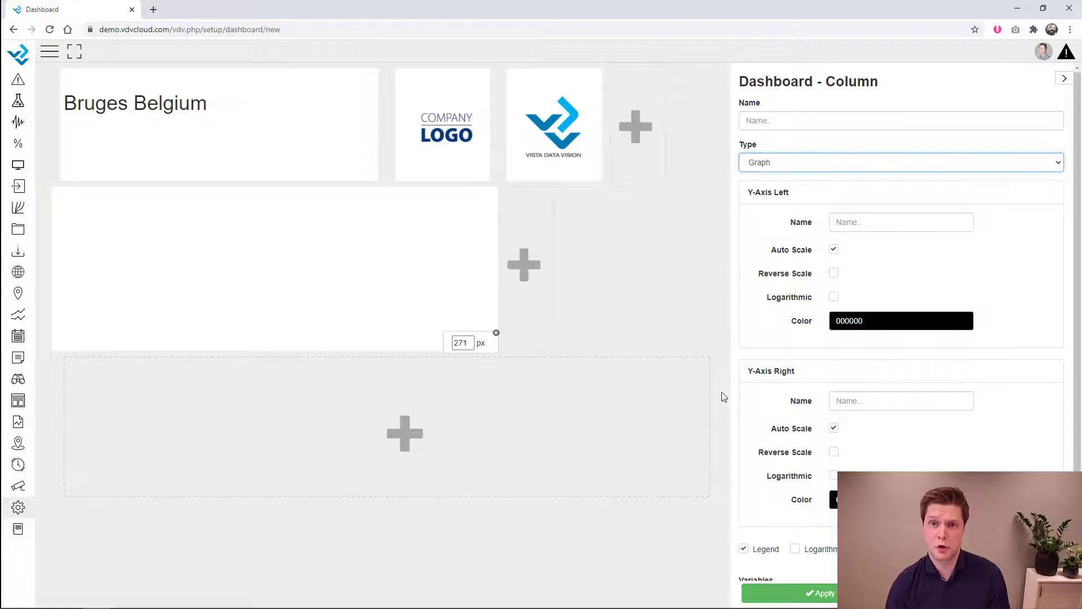
{"action": "scroll", "coordinate": [928, 365], "scroll_direction": "down", "scroll_amount": 3}
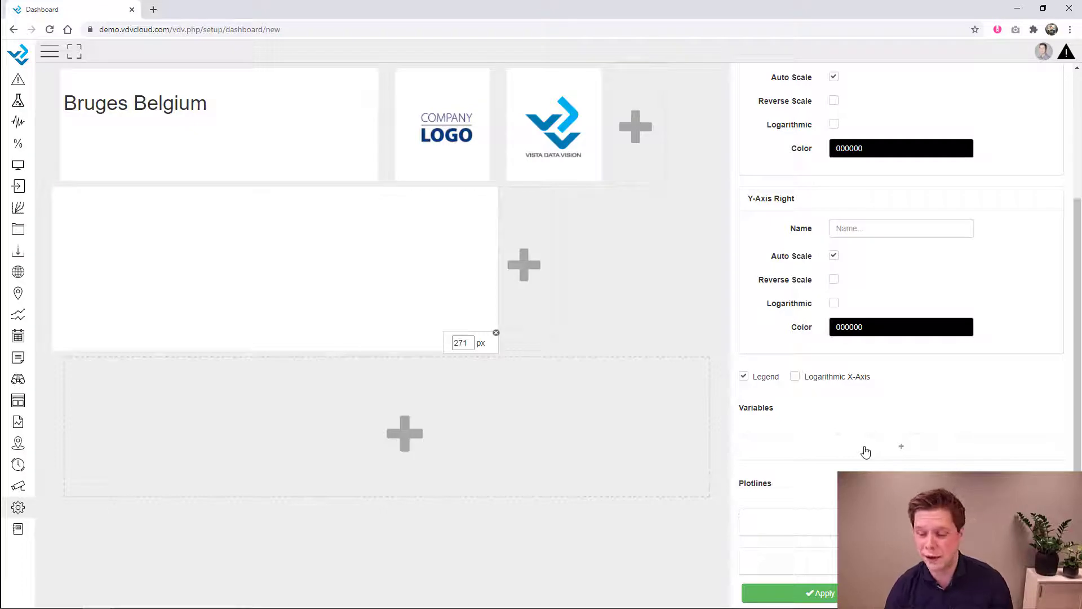
{"action": "left_click", "coordinate": [866, 452]}
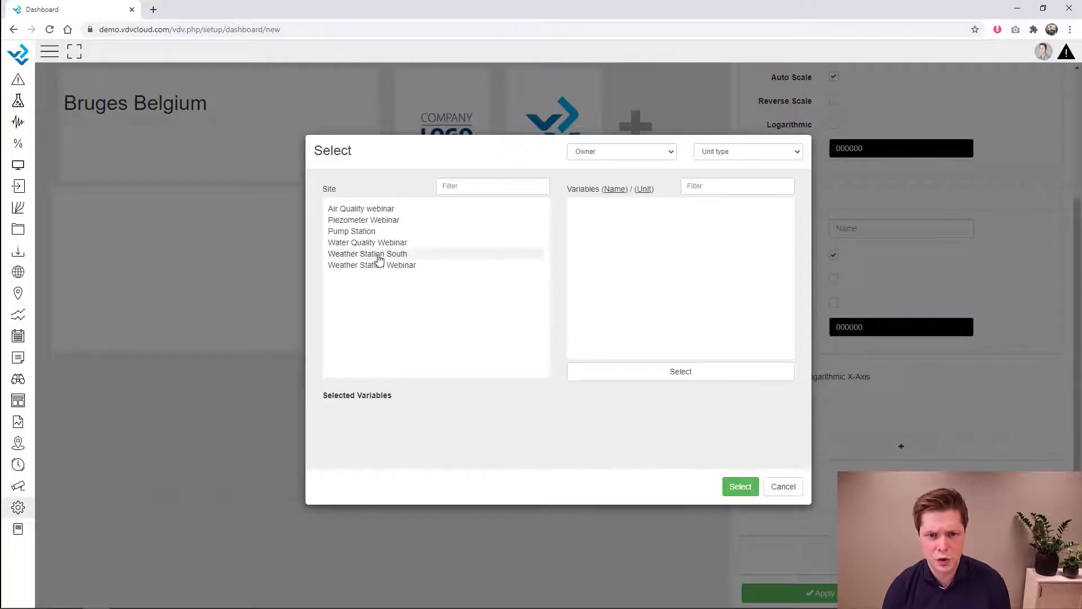
{"action": "left_click", "coordinate": [374, 255]}
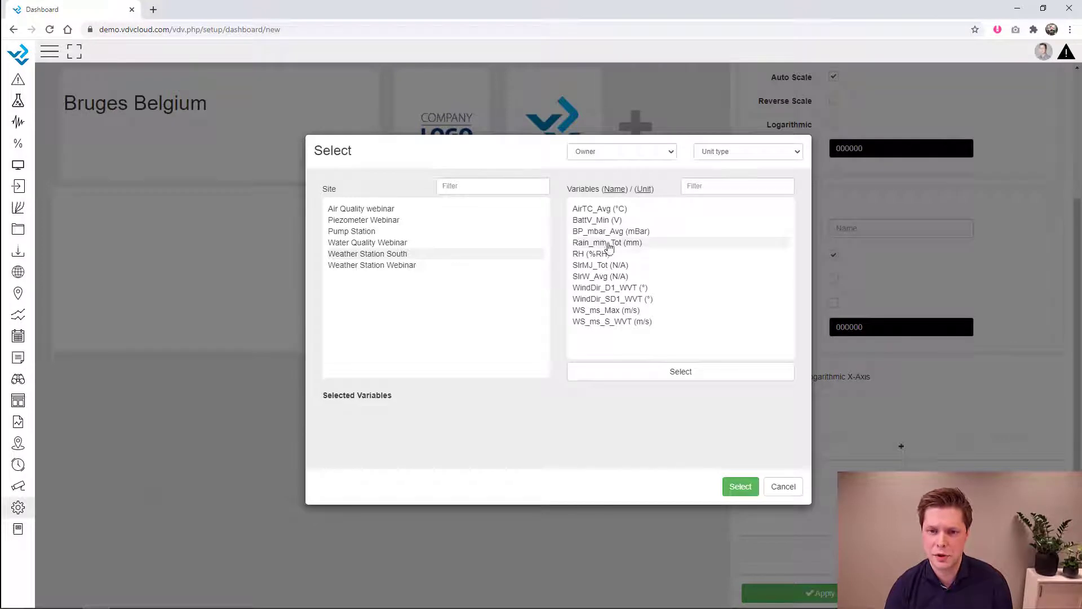
{"action": "left_click", "coordinate": [611, 245]}
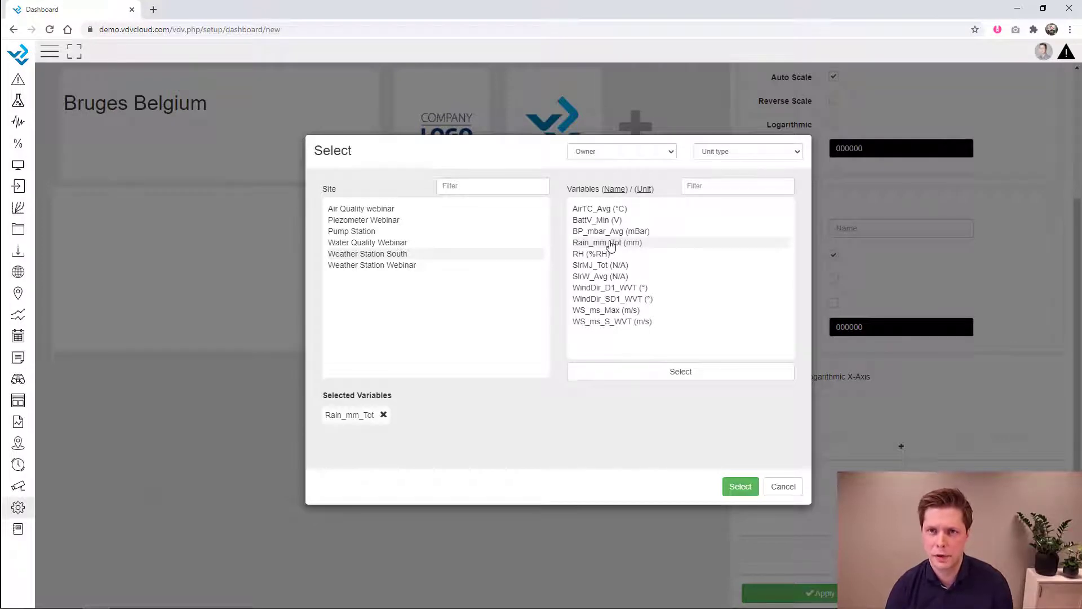
{"action": "left_click", "coordinate": [611, 245]}
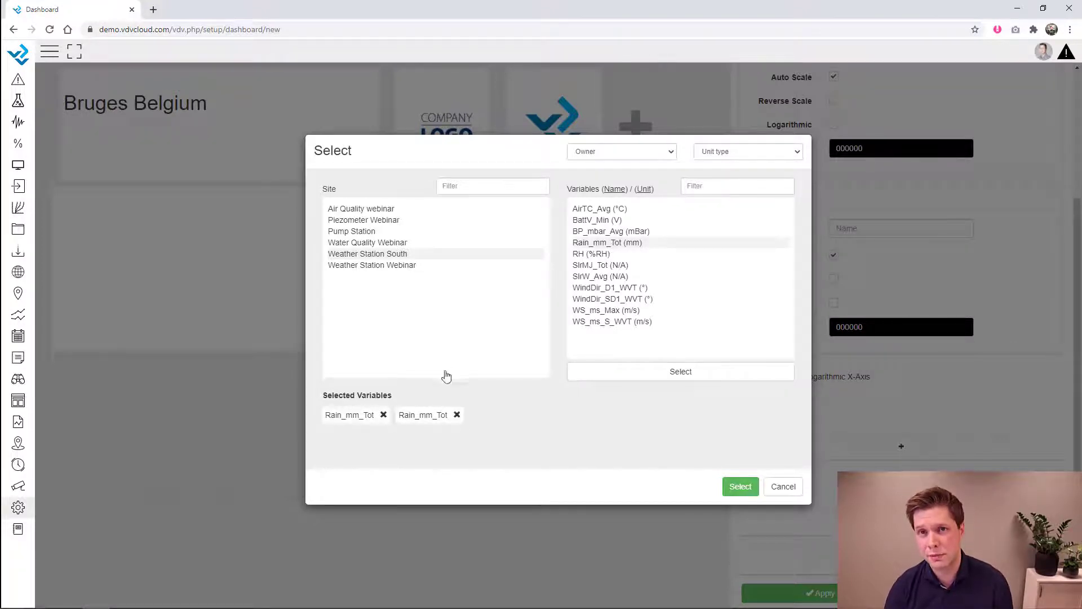
{"action": "left_click", "coordinate": [740, 486]}
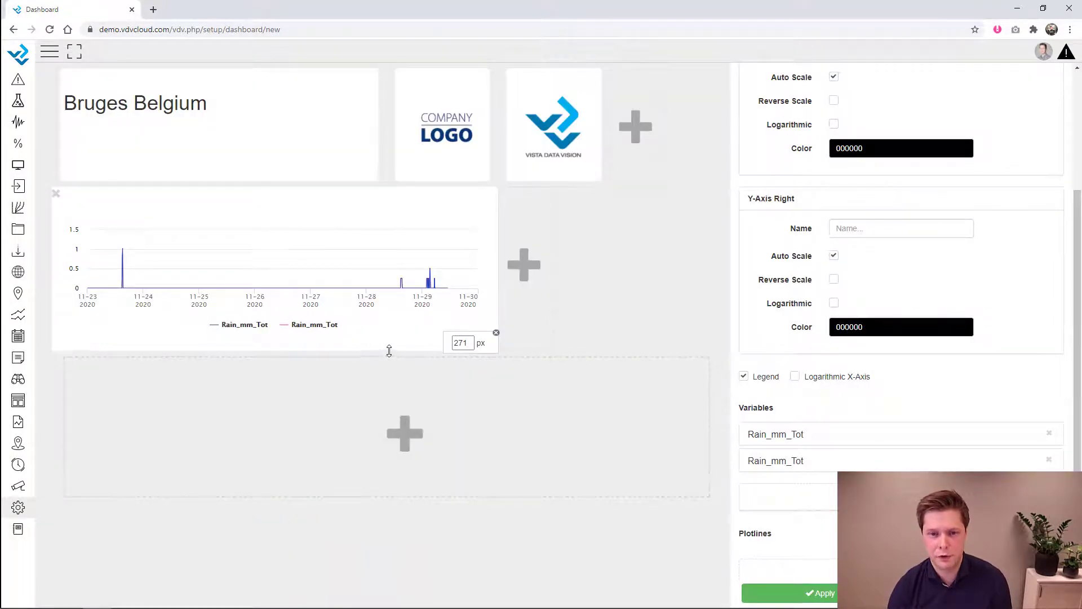
{"action": "left_click_drag", "start_coordinate": [389, 351], "coordinate": [389, 366]}
- Set the first Rain_mm_Tot series to display as columns
{"action": "scroll", "coordinate": [886, 437], "scroll_direction": "down", "scroll_amount": 1}
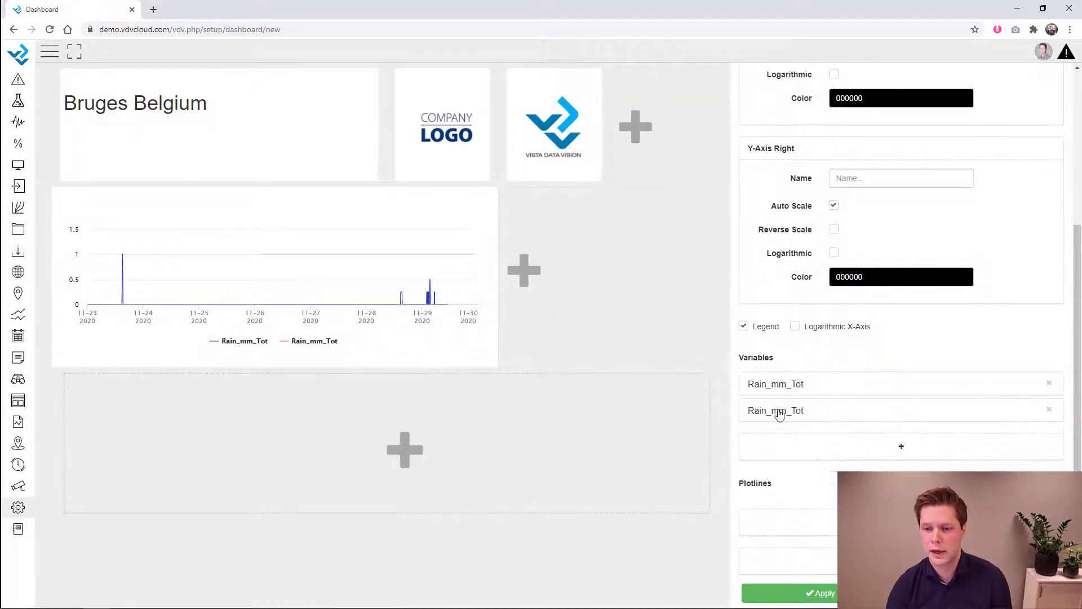
{"action": "scroll", "coordinate": [777, 387], "scroll_direction": "up", "scroll_amount": 1}
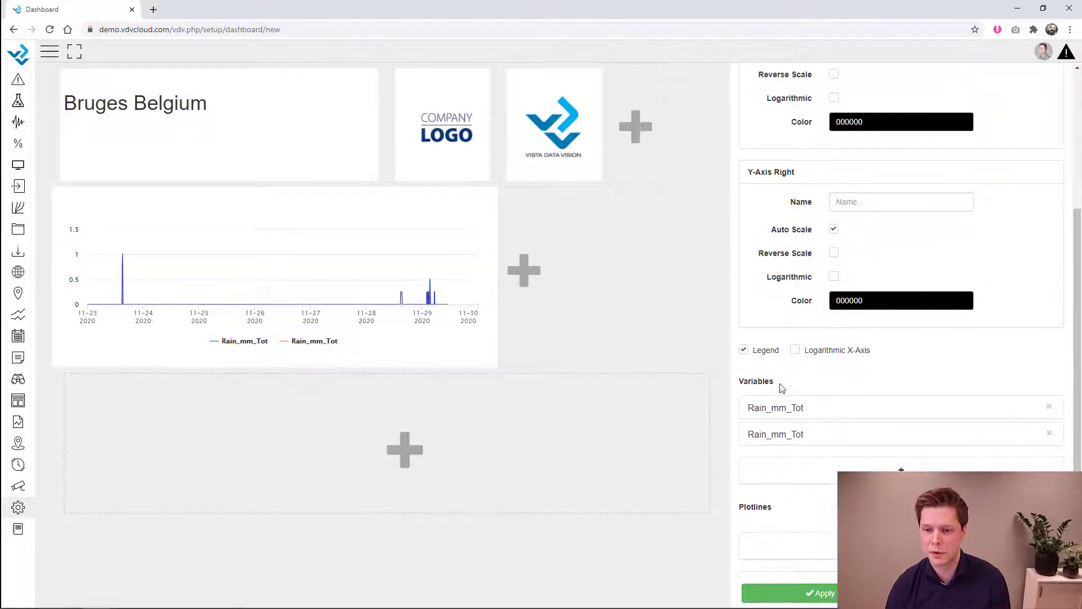
{"action": "left_click", "coordinate": [789, 407]}
{"action": "scroll", "coordinate": [860, 423], "scroll_direction": "down", "scroll_amount": 4}
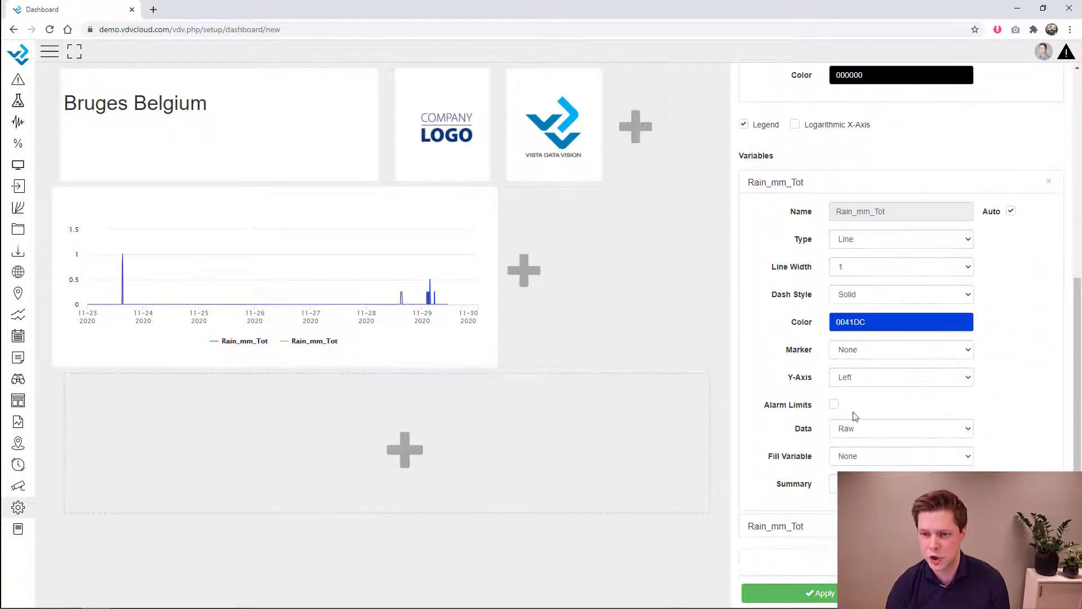
{"action": "left_click", "coordinate": [853, 242]}
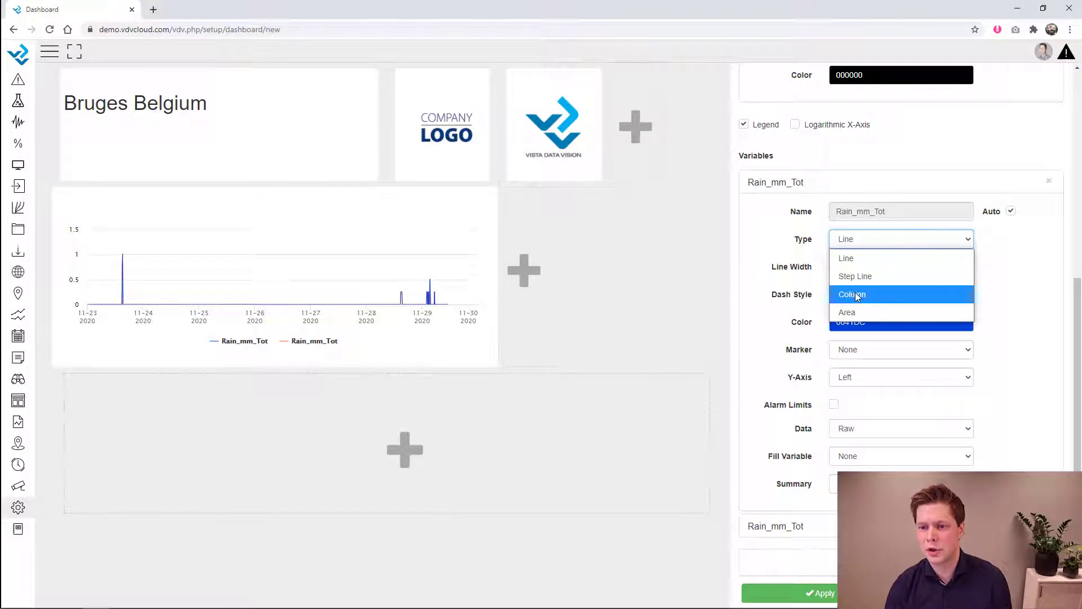
{"action": "left_click", "coordinate": [864, 295]}
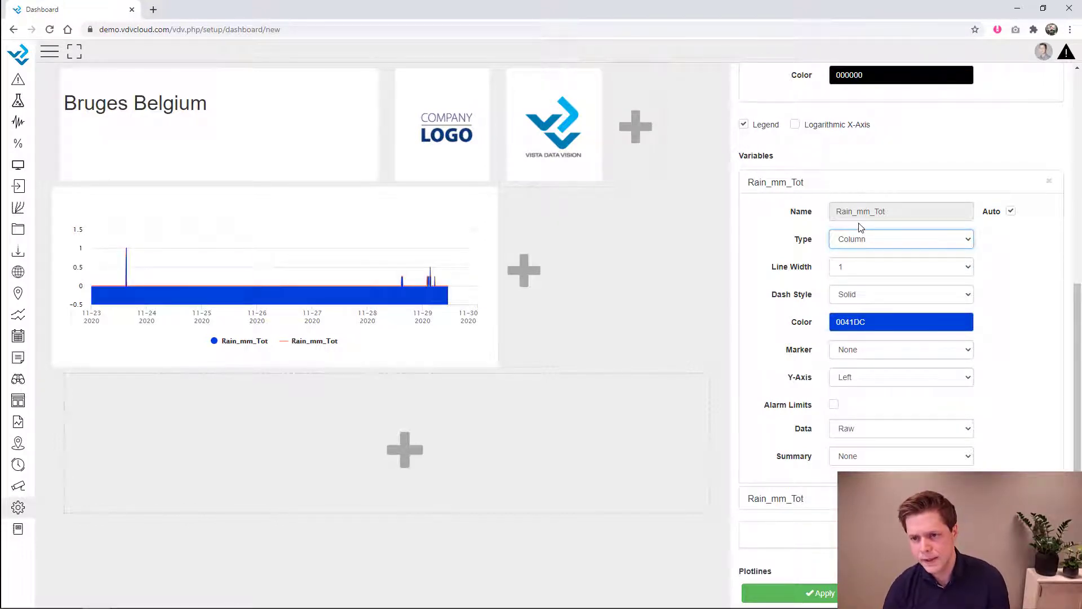
- Turn off auto naming and rename the second series to Rain_mm Cumulative
{"action": "scroll", "coordinate": [878, 297], "scroll_direction": "down", "scroll_amount": 2}
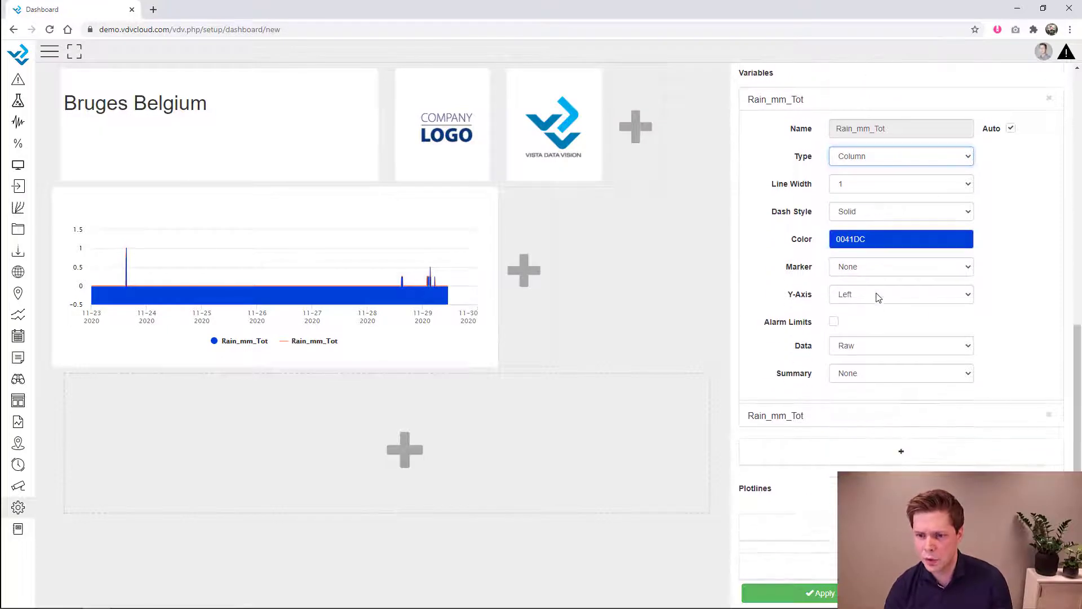
{"action": "left_click", "coordinate": [849, 410]}
{"action": "scroll", "coordinate": [848, 410], "scroll_direction": "down", "scroll_amount": 2}
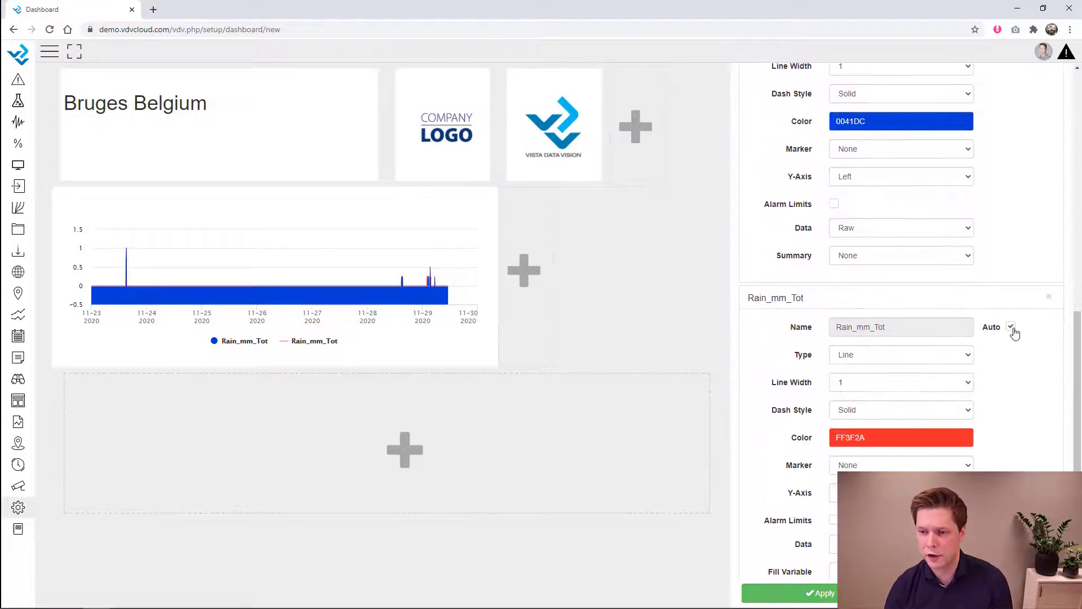
{"action": "left_click", "coordinate": [1011, 326]}
{"action": "left_click_drag", "start_coordinate": [910, 330], "coordinate": [872, 328]}
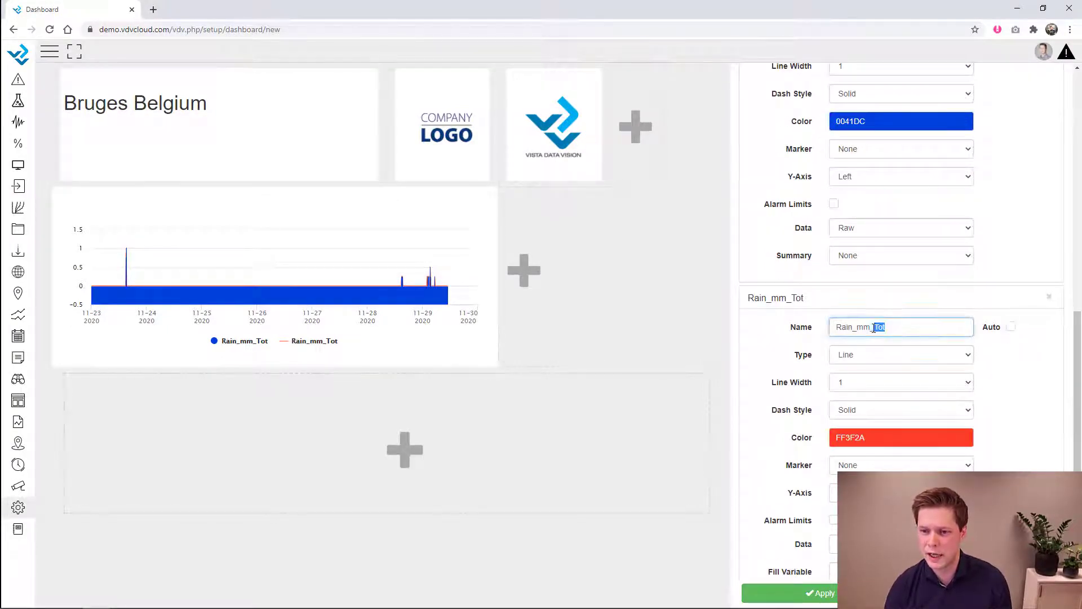
{"action": "key", "text": "BackSpace"}
{"action": "type", "text": "Cumulative"}
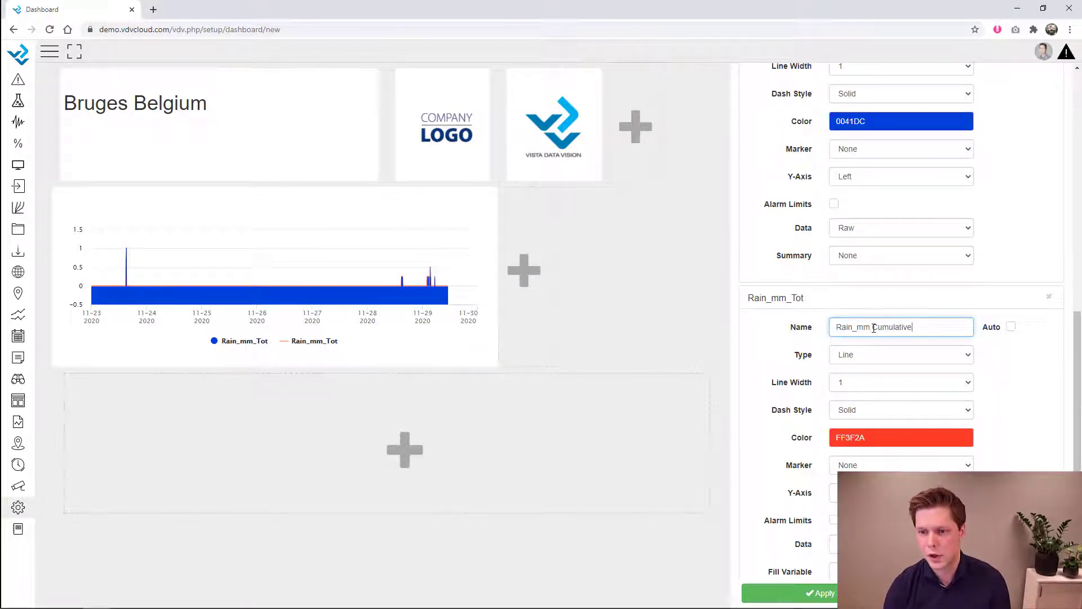
{"action": "left_click", "coordinate": [1014, 373]}
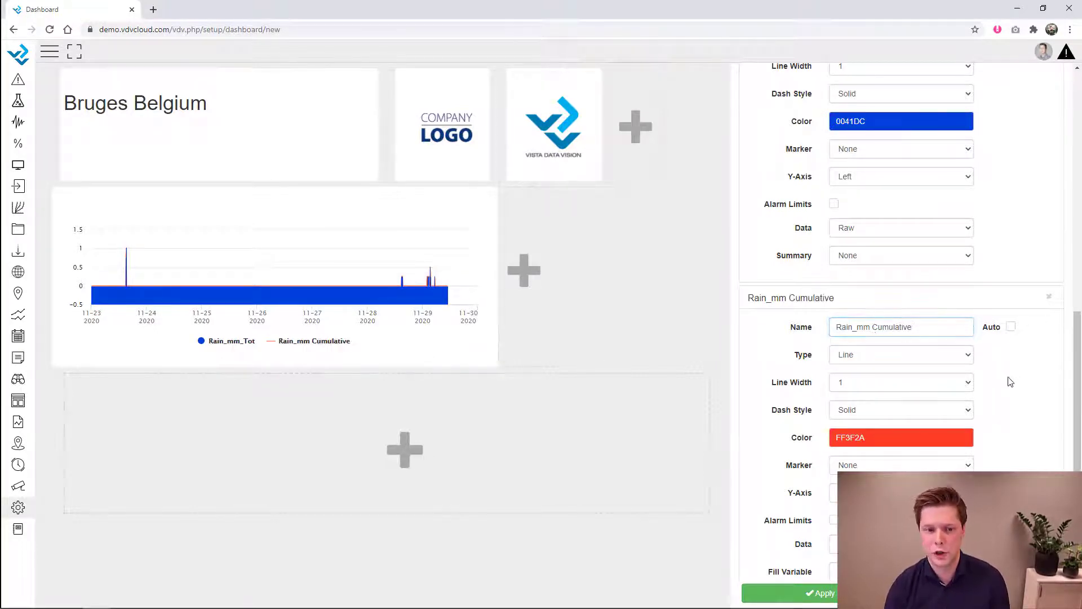
- Make Rain_mm Cumulative an Area series with Cumulative data on the right Y-axis
{"action": "scroll", "coordinate": [878, 377], "scroll_direction": "down", "scroll_amount": 2}
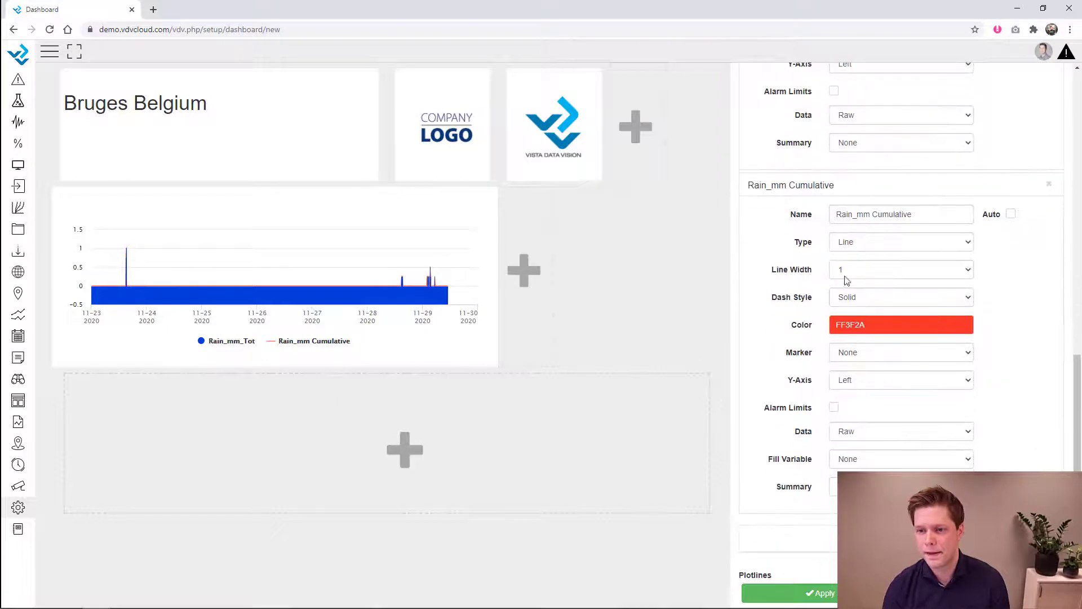
{"action": "left_click", "coordinate": [854, 241]}
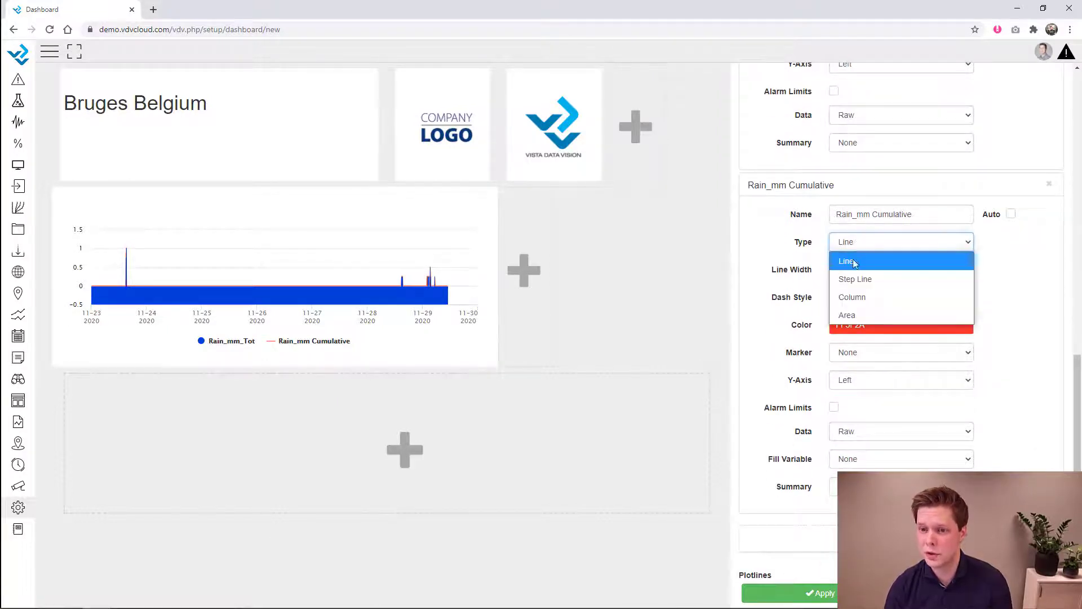
{"action": "left_click", "coordinate": [853, 316]}
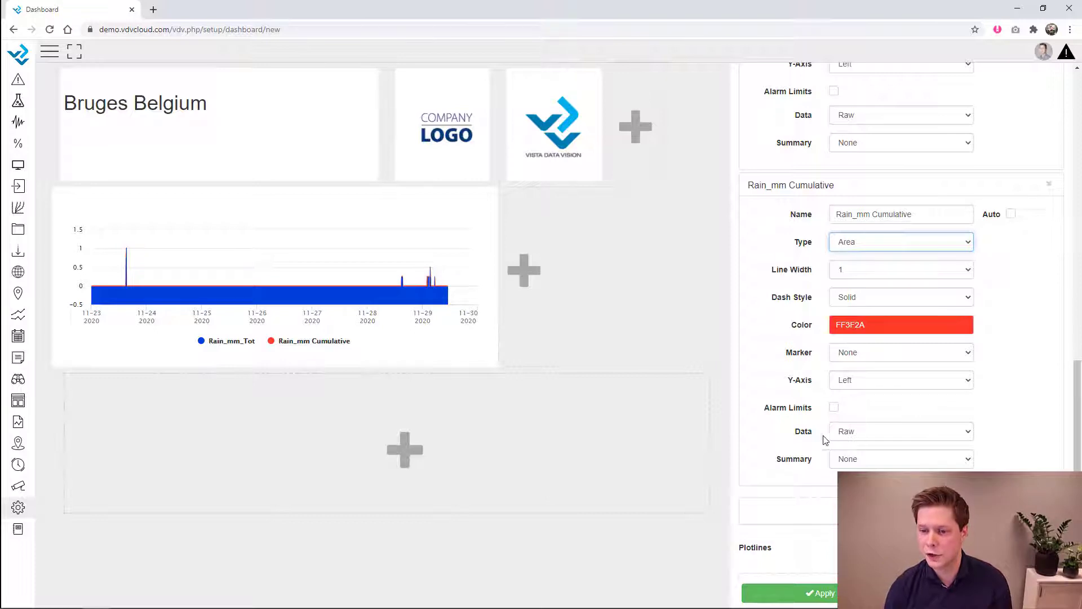
{"action": "left_click", "coordinate": [851, 435]}
{"action": "left_click", "coordinate": [857, 466]}
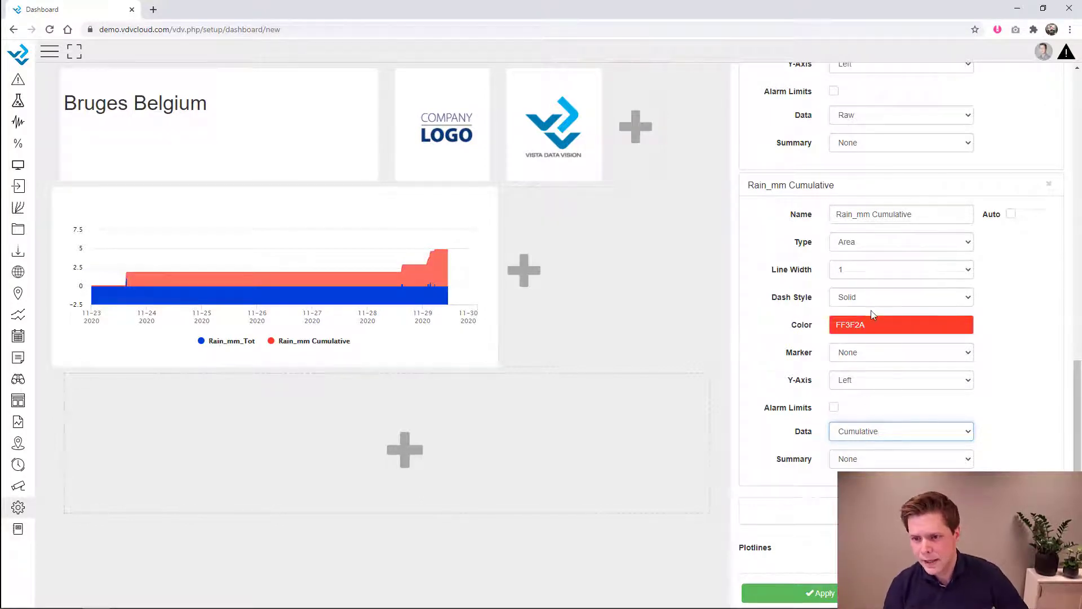
{"action": "left_click", "coordinate": [869, 379]}
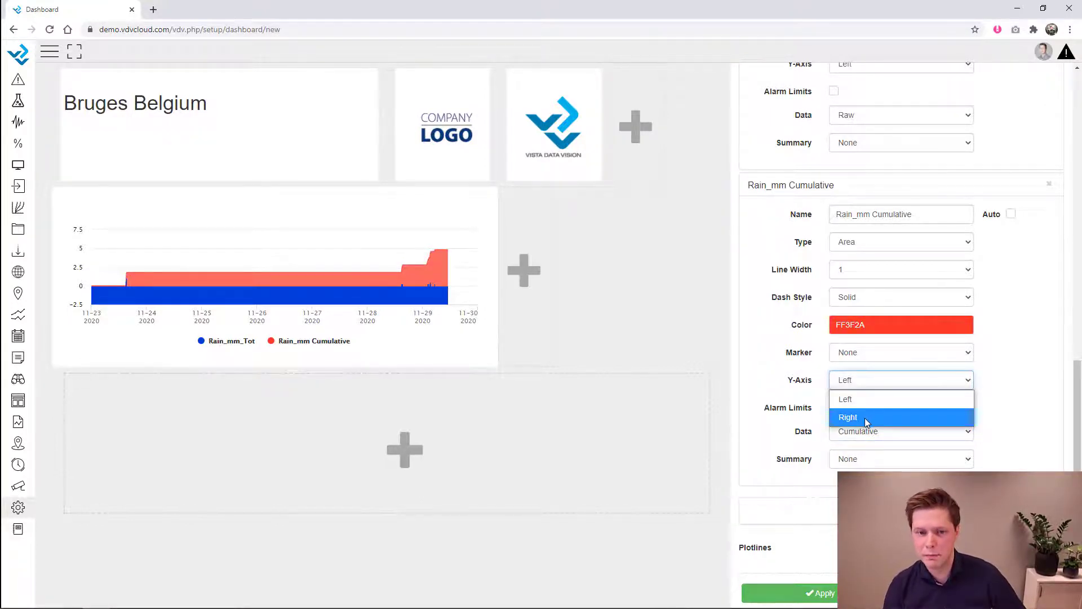
{"action": "left_click", "coordinate": [866, 418]}
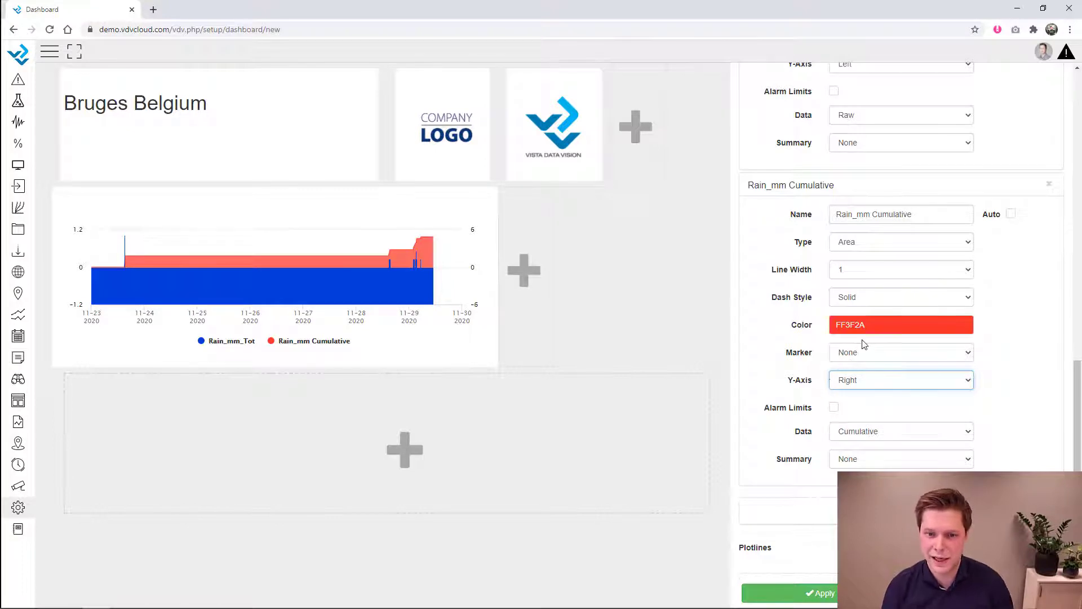
{"action": "scroll", "coordinate": [863, 330], "scroll_direction": "up", "scroll_amount": 1}
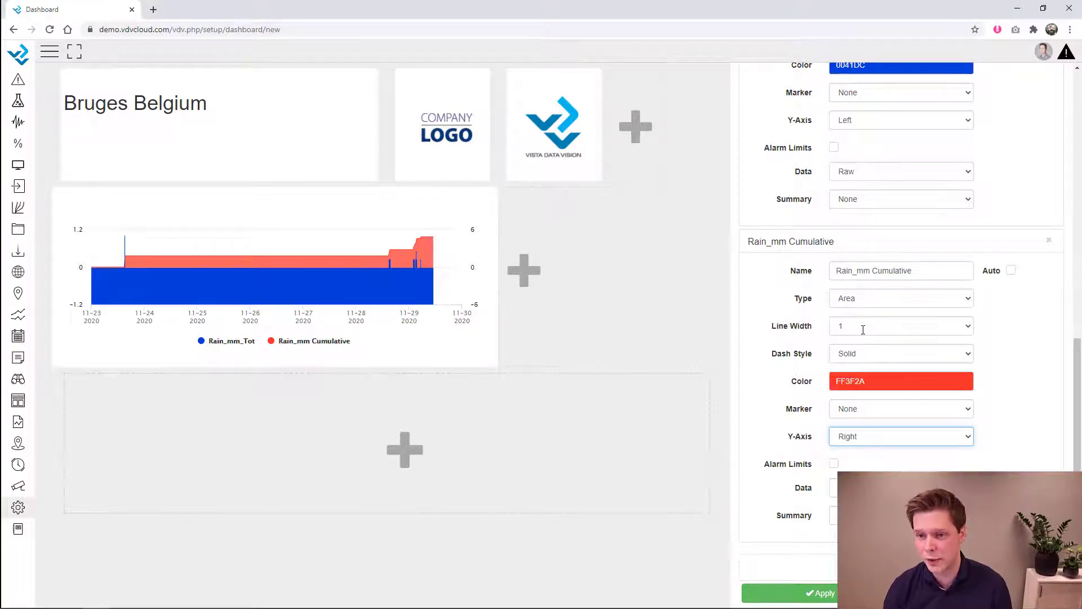
{"action": "scroll", "coordinate": [863, 330], "scroll_direction": "up", "scroll_amount": 4}
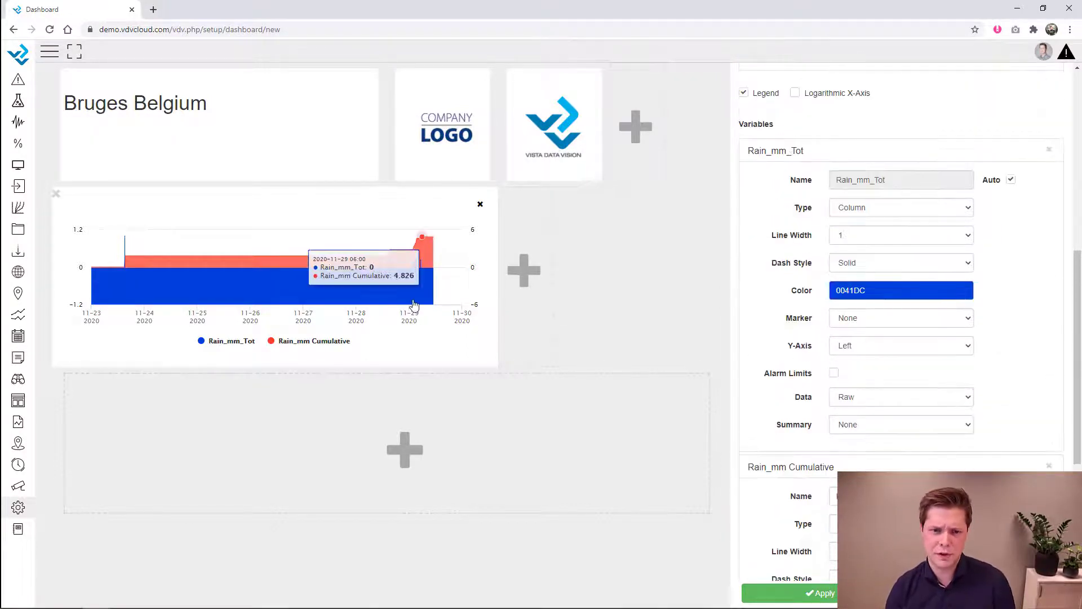
- Fix the rain chart's left axis range at 0 to 4
{"action": "scroll", "coordinate": [852, 268], "scroll_direction": "up", "scroll_amount": 6}
{"action": "scroll", "coordinate": [852, 268], "scroll_direction": "up", "scroll_amount": 1}
{"action": "left_click", "coordinate": [834, 189]}
{"action": "left_click", "coordinate": [852, 213]}
{"action": "left_click", "coordinate": [849, 239]}
{"action": "left_click", "coordinate": [849, 240]}
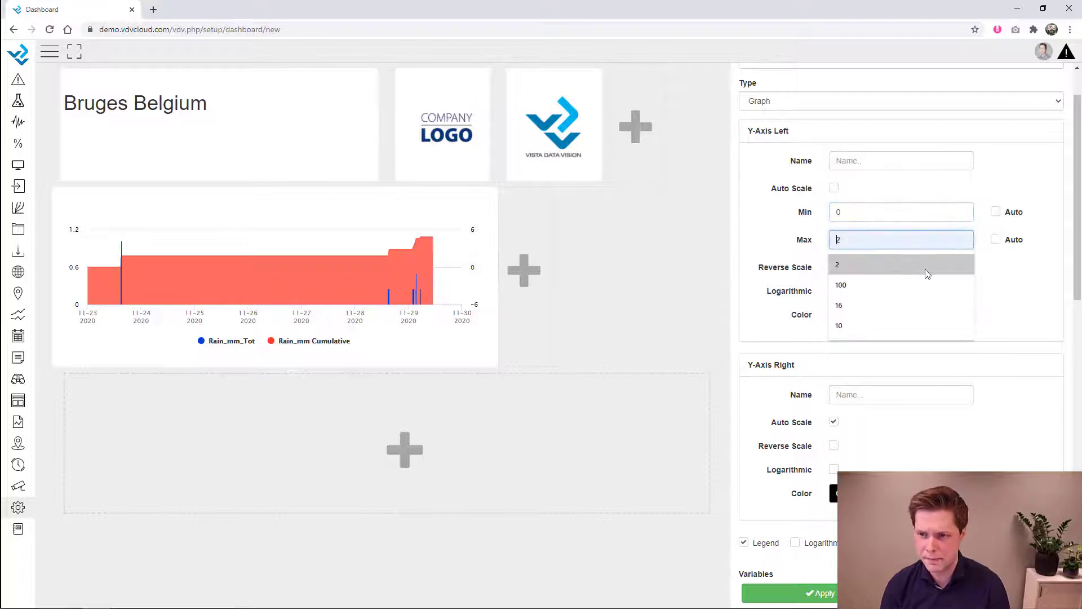
{"action": "type", "text": "4"}
{"action": "left_click", "coordinate": [1018, 297]}
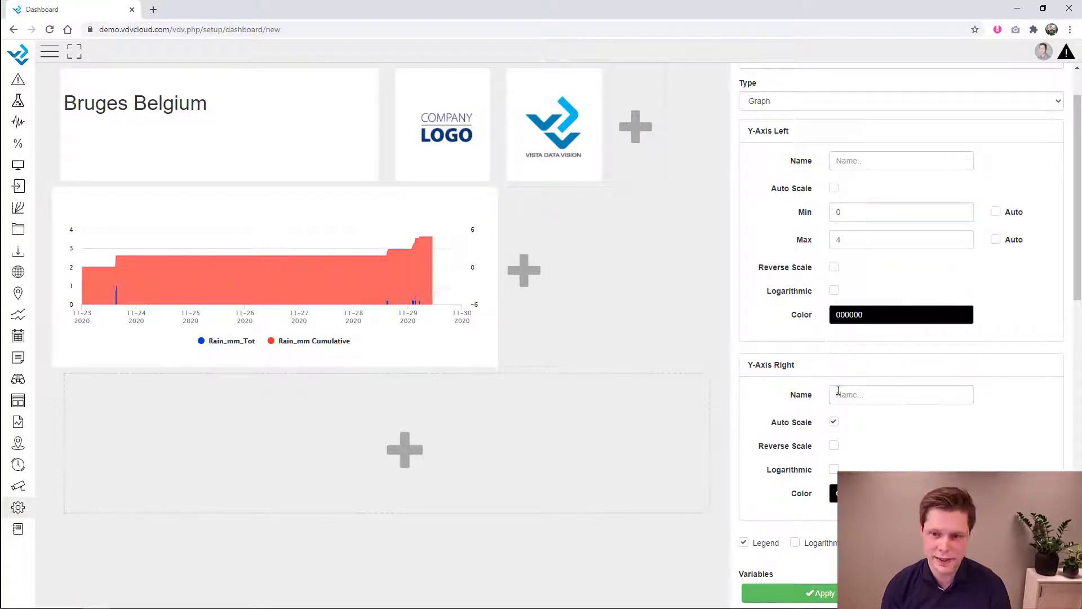
- Fix the right axis range at 0 to 8
{"action": "left_click", "coordinate": [835, 423]}
{"action": "left_click", "coordinate": [860, 453]}
{"action": "type", "text": "0"}
{"action": "left_click", "coordinate": [873, 471]}
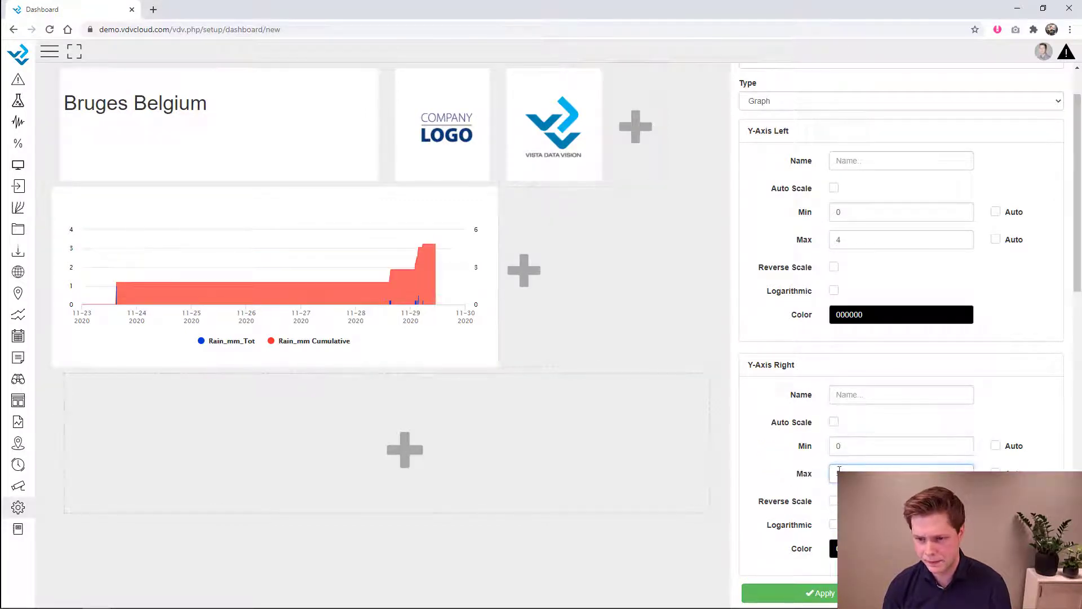
{"action": "key", "text": "Tab"}
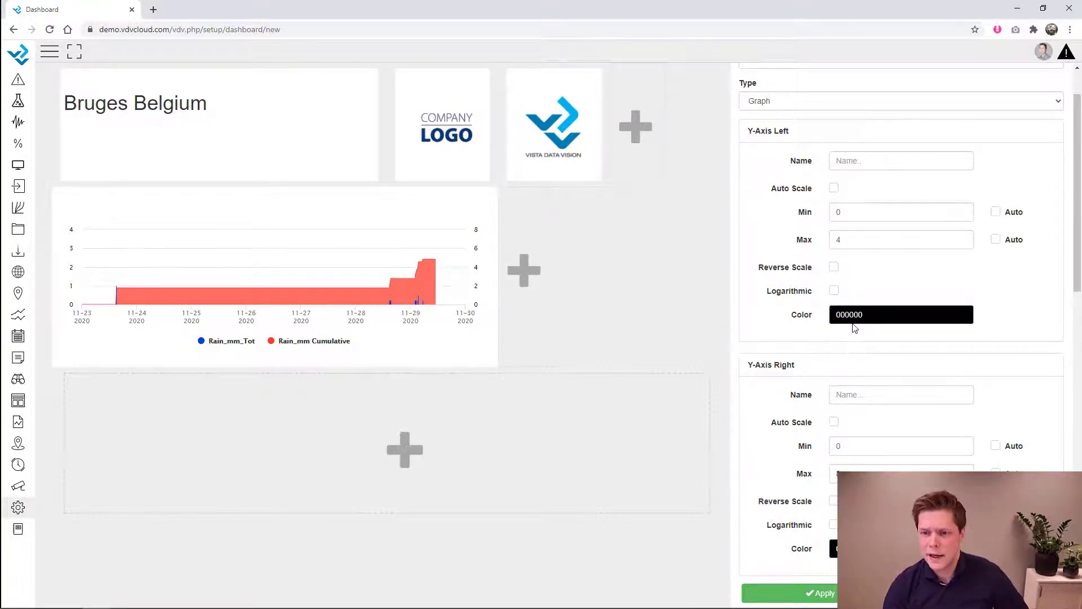
- Colour the left axis blue and the right axis red
{"action": "left_click", "coordinate": [874, 319]}
{"action": "left_click", "coordinate": [901, 334]}
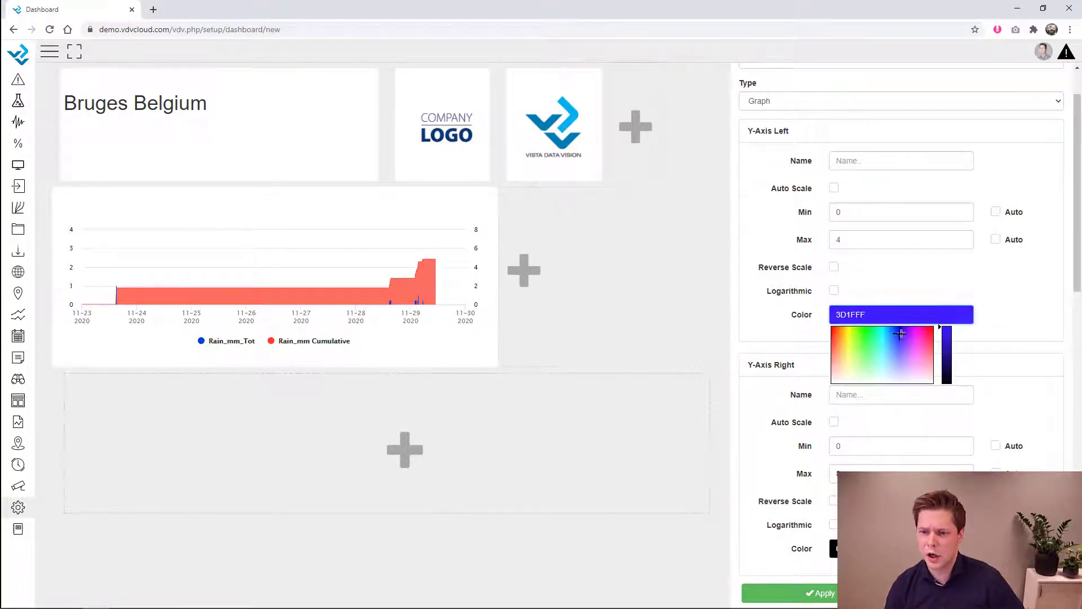
{"action": "left_click", "coordinate": [1016, 299]}
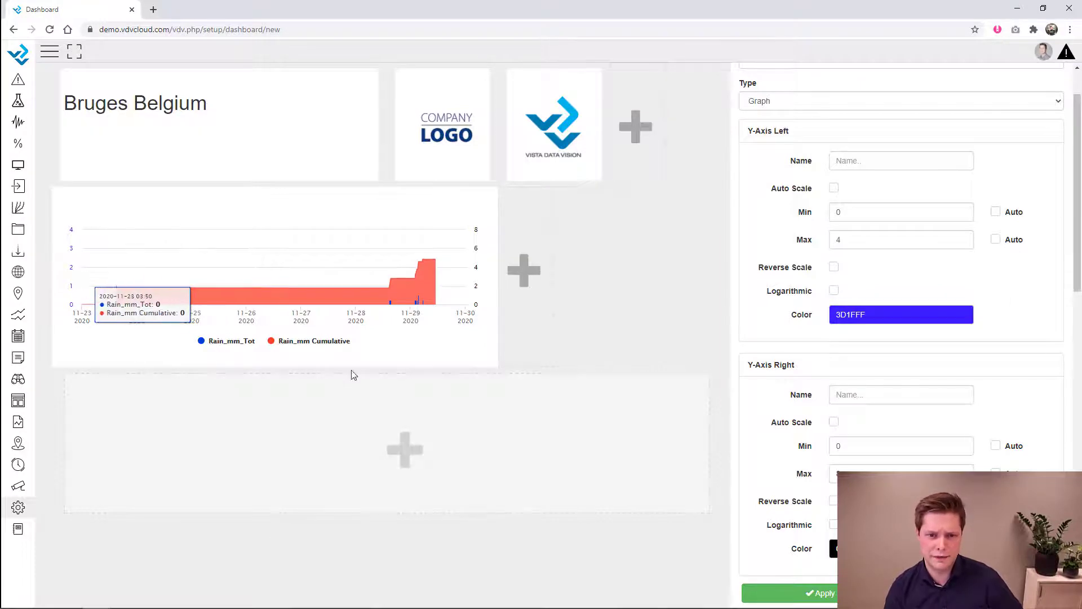
{"action": "scroll", "coordinate": [914, 380], "scroll_direction": "down", "scroll_amount": 2}
{"action": "left_click", "coordinate": [846, 436]}
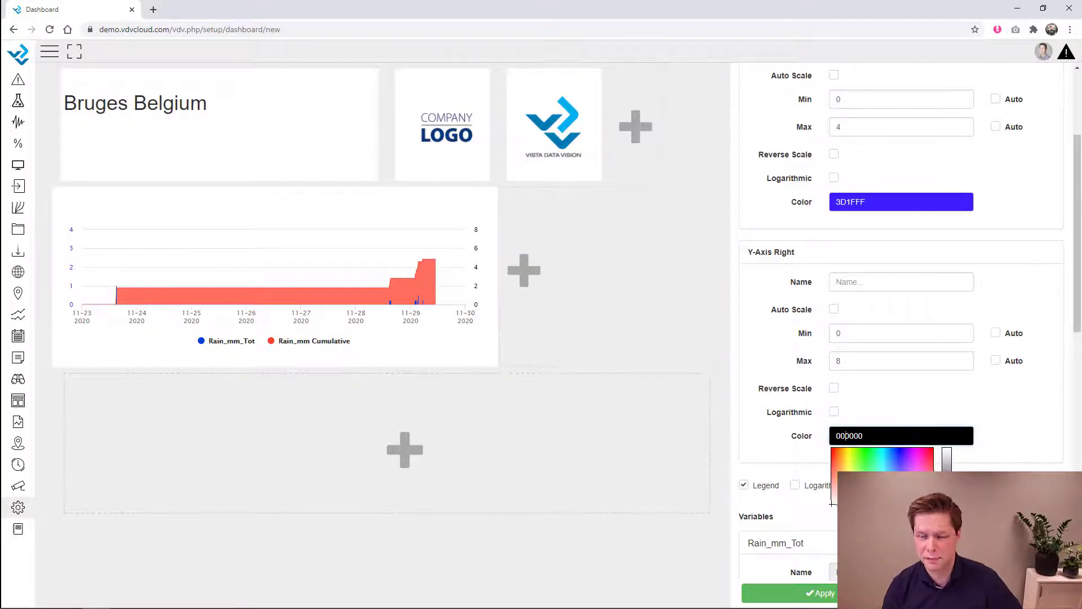
{"action": "left_click", "coordinate": [931, 453]}
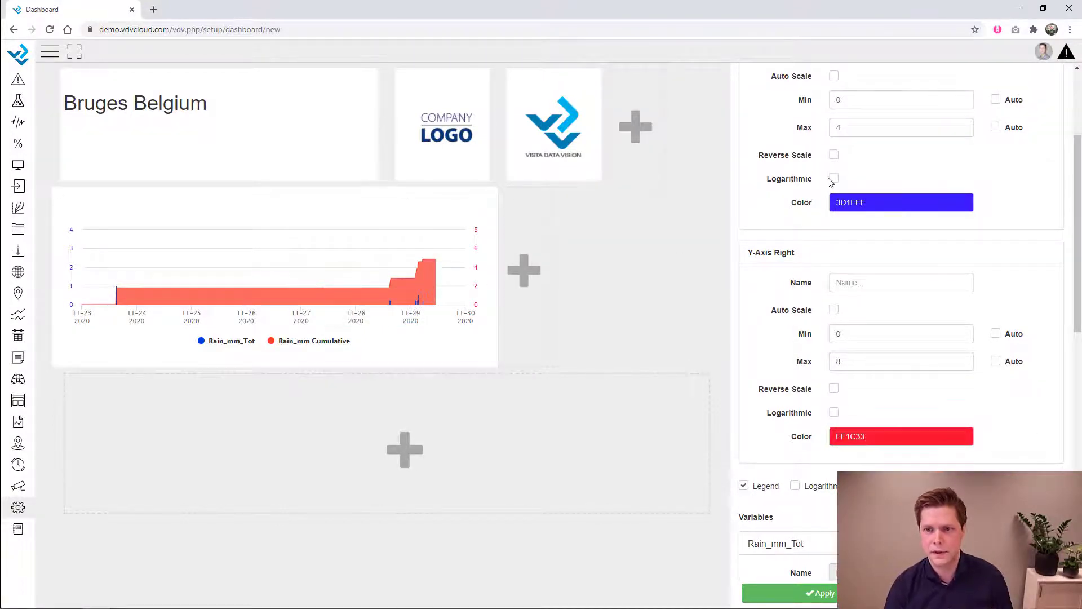
- Title the chart 'Rainfall' and add a new empty column beside it
{"action": "scroll", "coordinate": [837, 152], "scroll_direction": "up", "scroll_amount": 3}
{"action": "left_click", "coordinate": [848, 117]}
{"action": "type", "text": "Rainfall"}
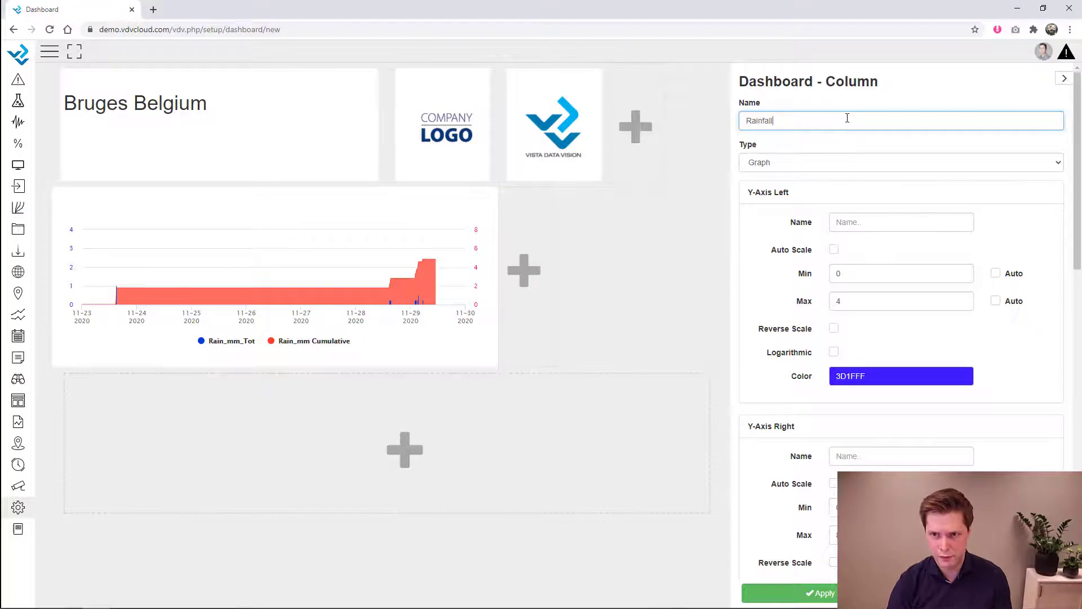
{"action": "left_click", "coordinate": [896, 92]}
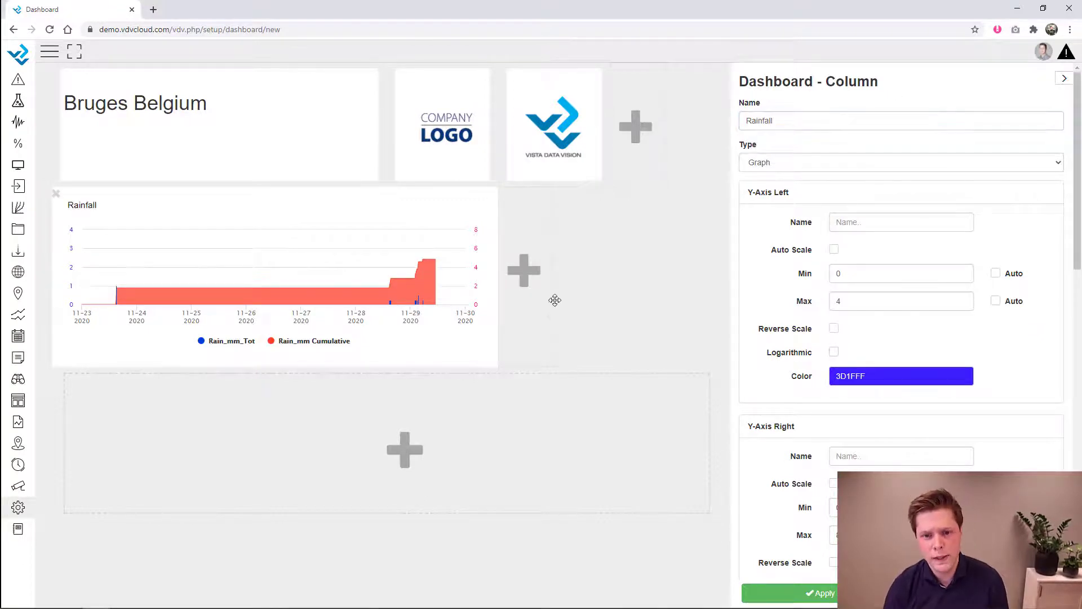
{"action": "left_click", "coordinate": [538, 288]}
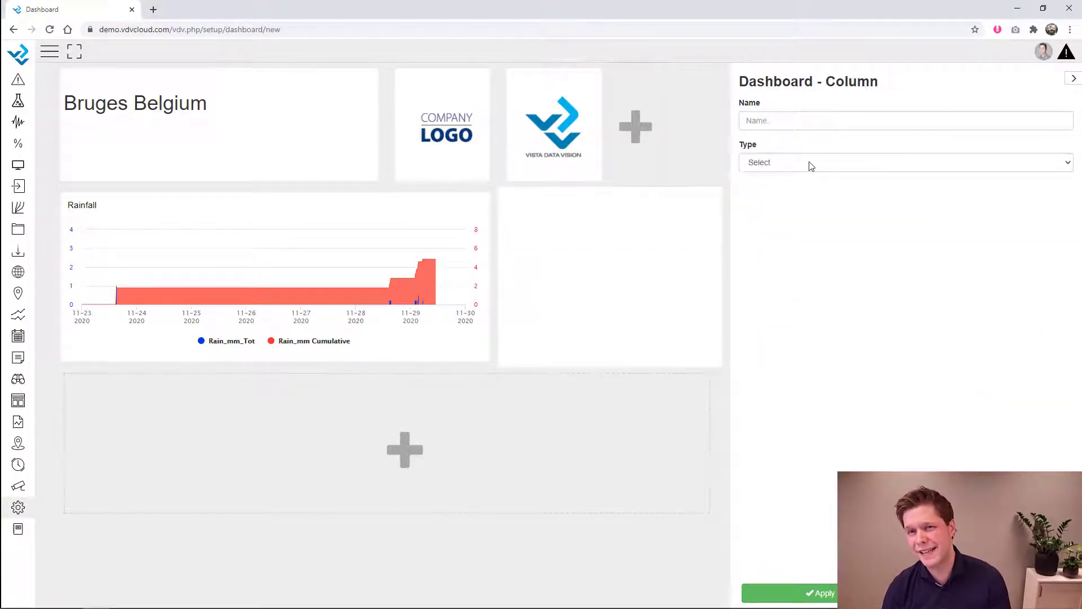
- Make the new column a Numeric display of Weather Station South Rain_mm_Tot, named Rain_mm monthly
{"action": "left_click", "coordinate": [817, 163]}
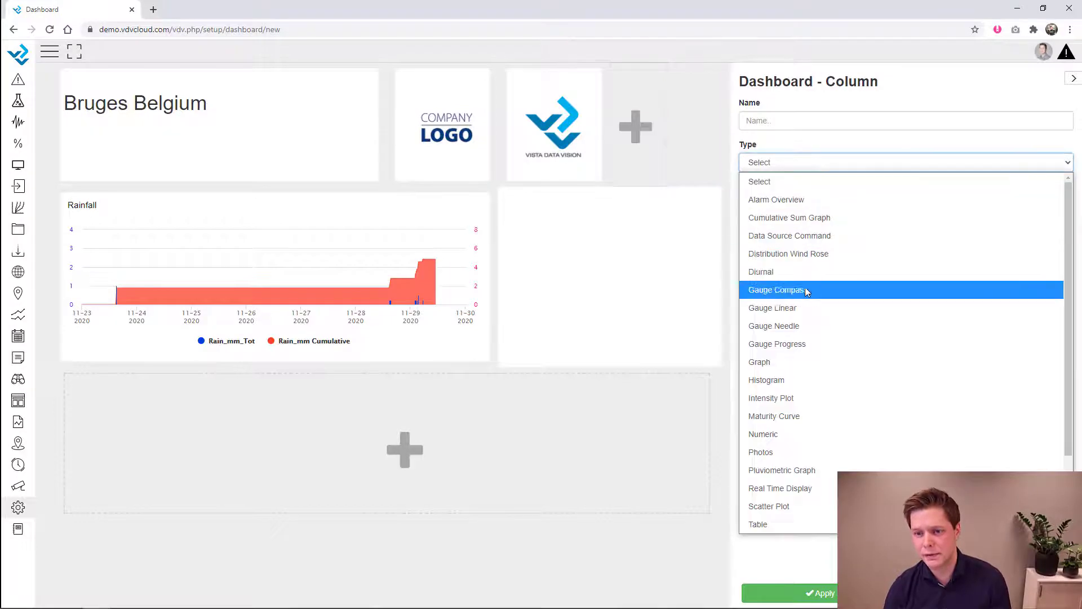
{"action": "left_click", "coordinate": [797, 433]}
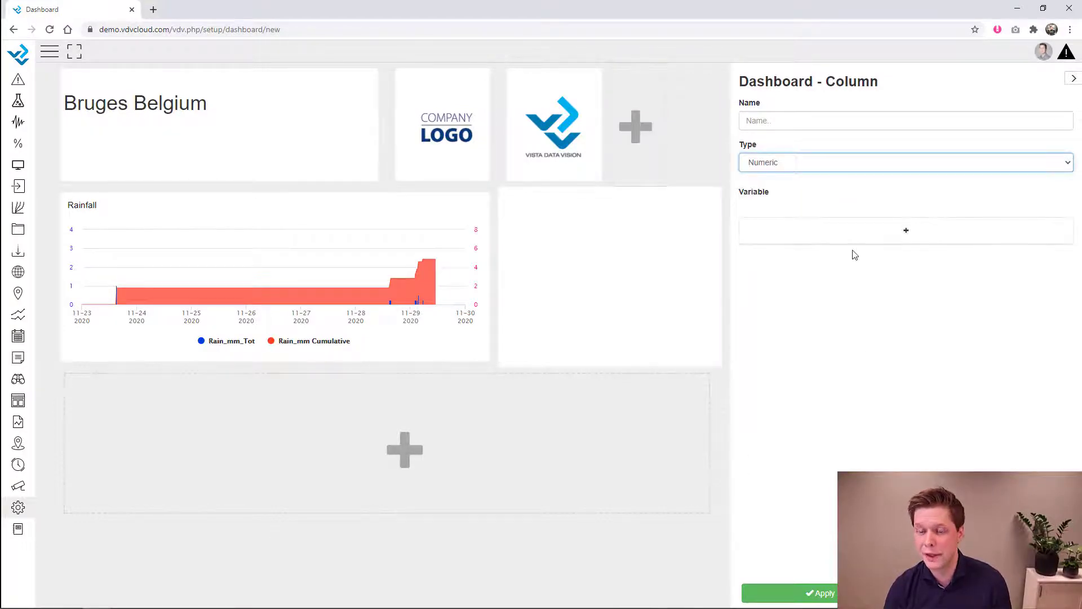
{"action": "left_click", "coordinate": [857, 234]}
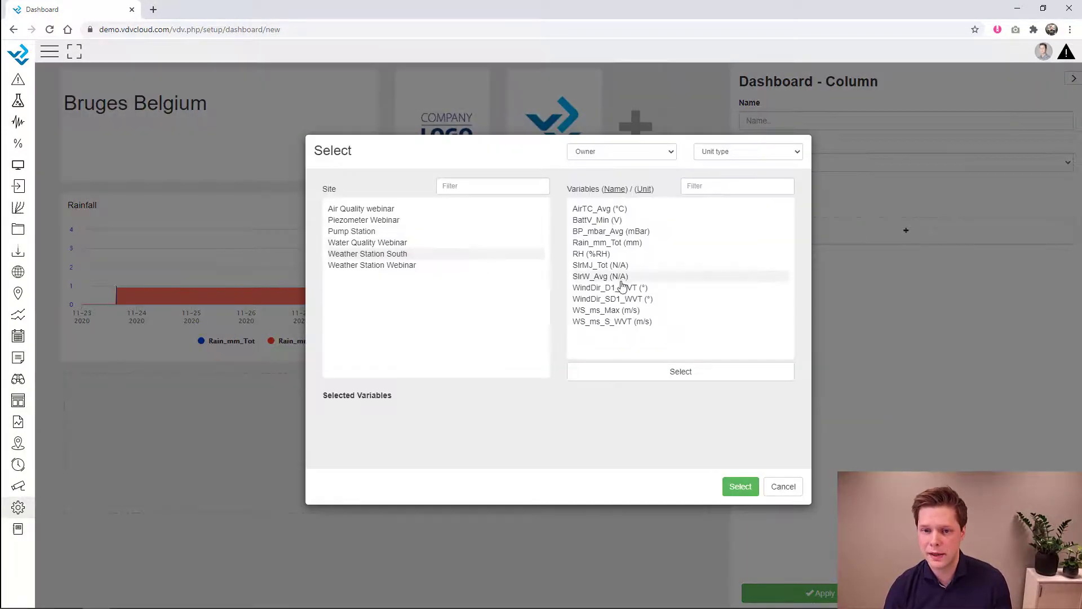
{"action": "double_click", "coordinate": [615, 243]}
{"action": "left_click", "coordinate": [740, 487]}
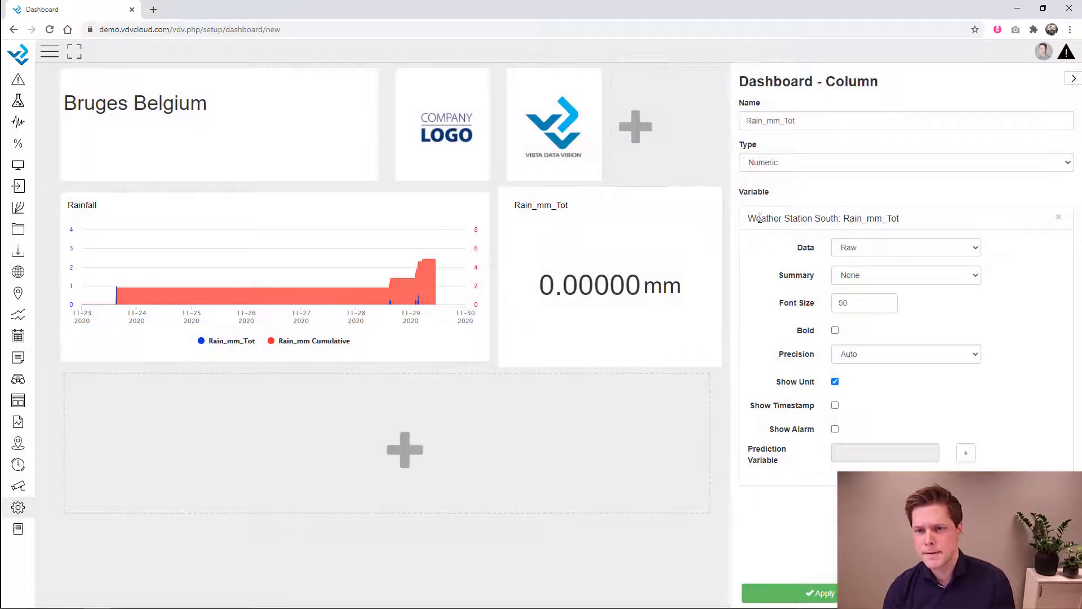
{"action": "left_click", "coordinate": [792, 121]}
{"action": "key", "text": "BackSpace"}
{"action": "type", "text": "mm"}
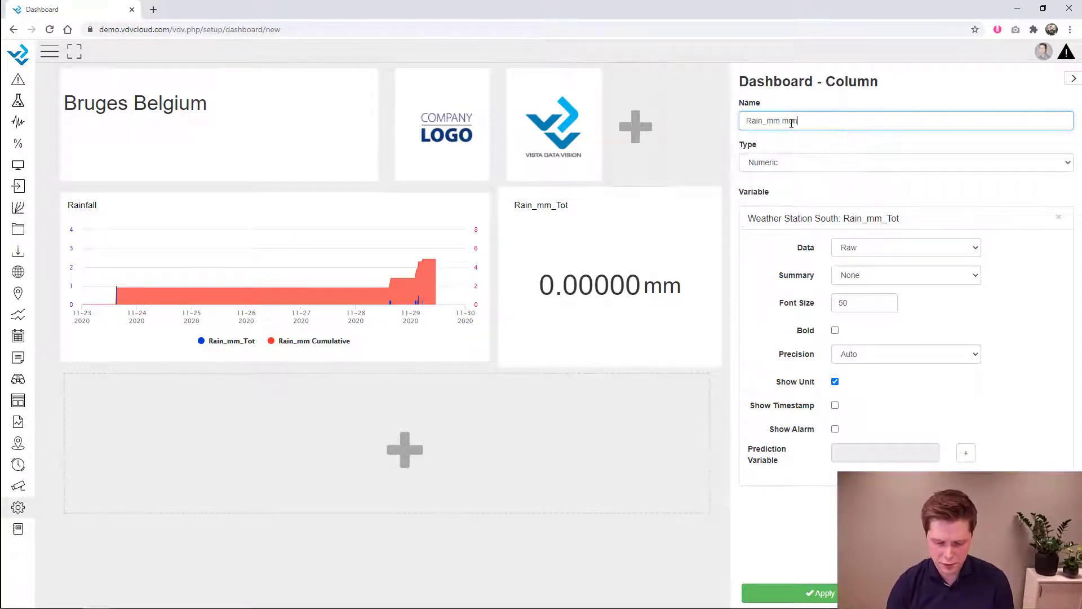
- Summarise the raw rainfall as a monthly Sum, showing 103 mm
{"action": "left_click", "coordinate": [881, 247]}
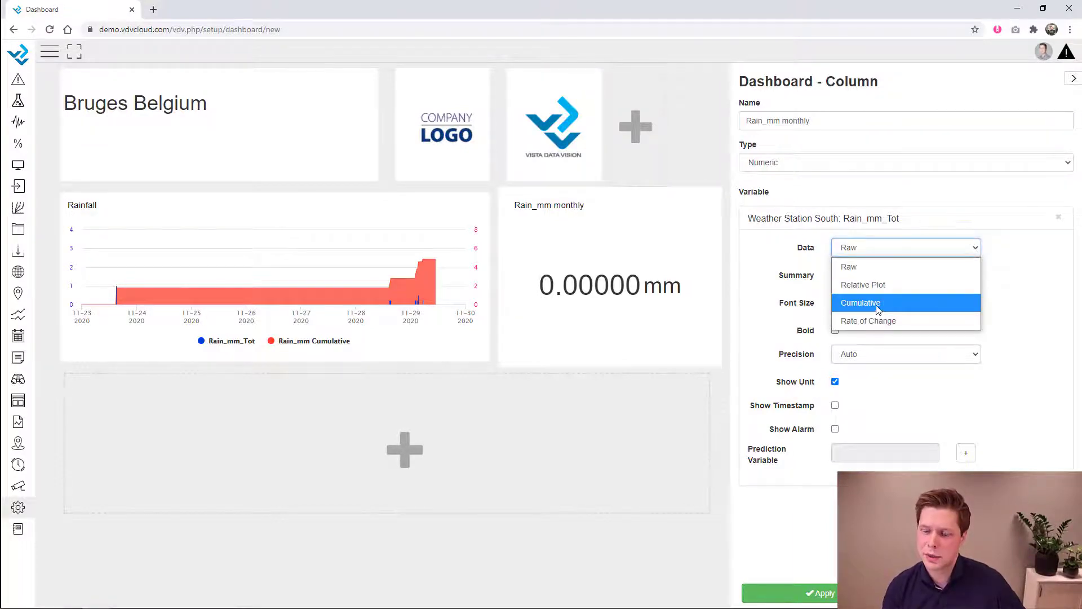
{"action": "left_click", "coordinate": [877, 308]}
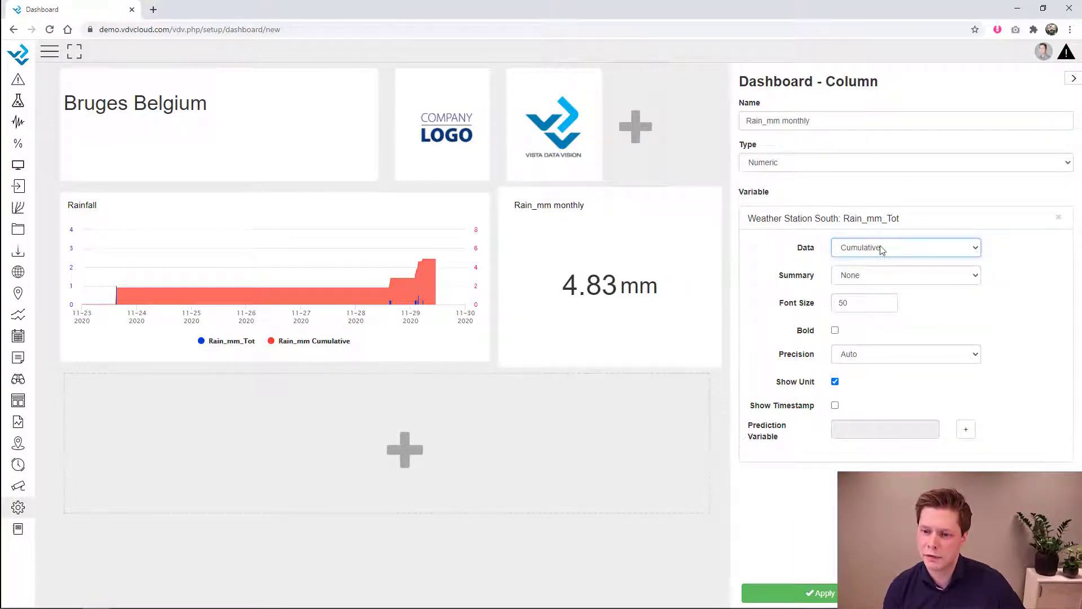
{"action": "left_click", "coordinate": [896, 251]}
{"action": "left_click", "coordinate": [885, 265]}
{"action": "left_click", "coordinate": [875, 277]}
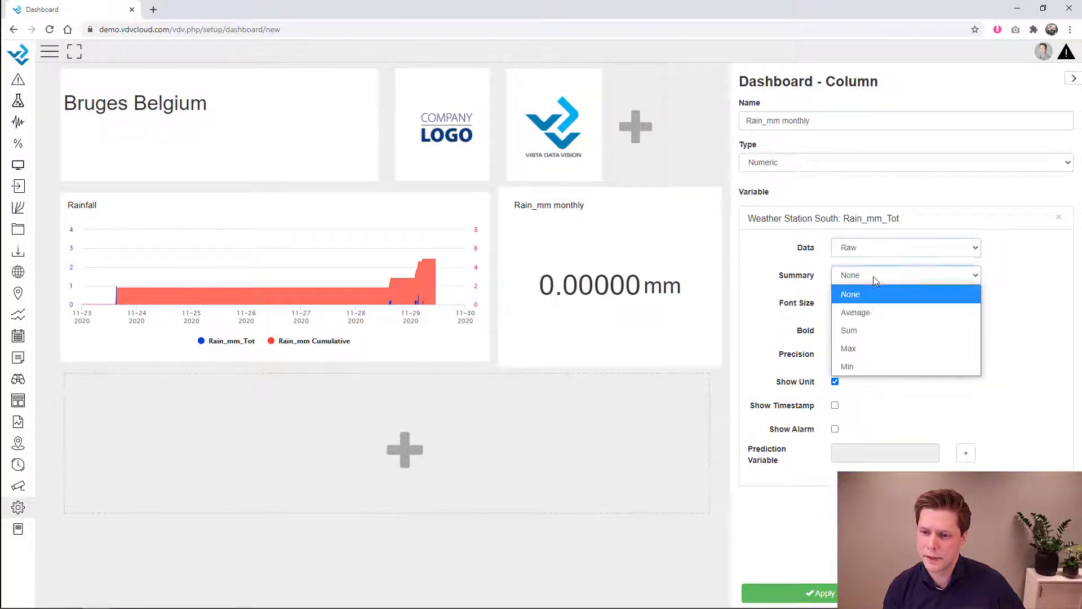
{"action": "left_click", "coordinate": [867, 330]}
{"action": "left_click", "coordinate": [870, 308]}
{"action": "left_click", "coordinate": [854, 358]}
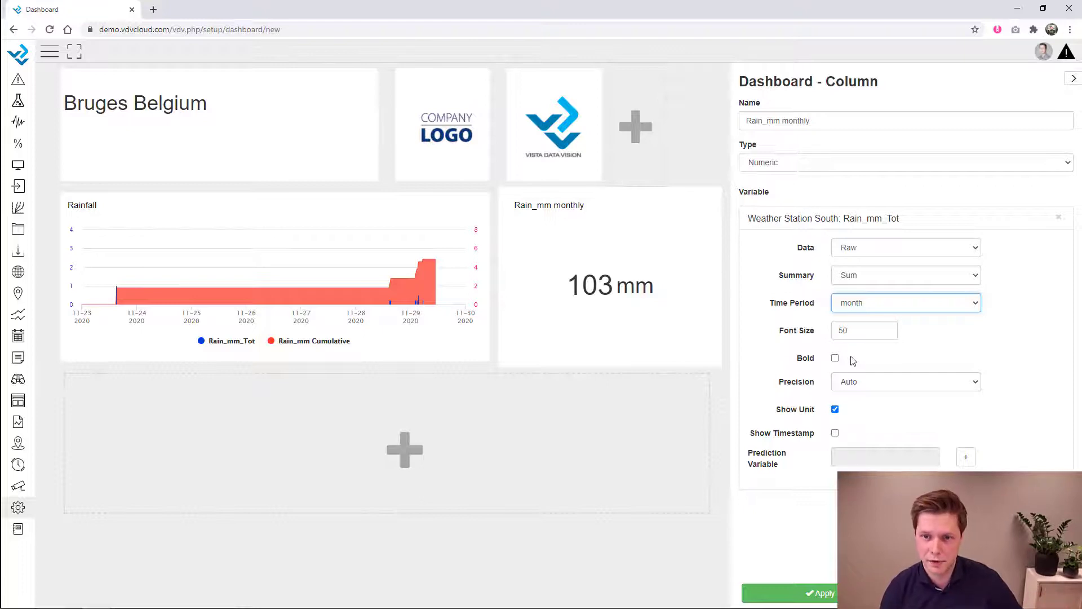
- Add a double-width Graph column in the empty row below the Rainfall chart
{"action": "left_click", "coordinate": [591, 439]}
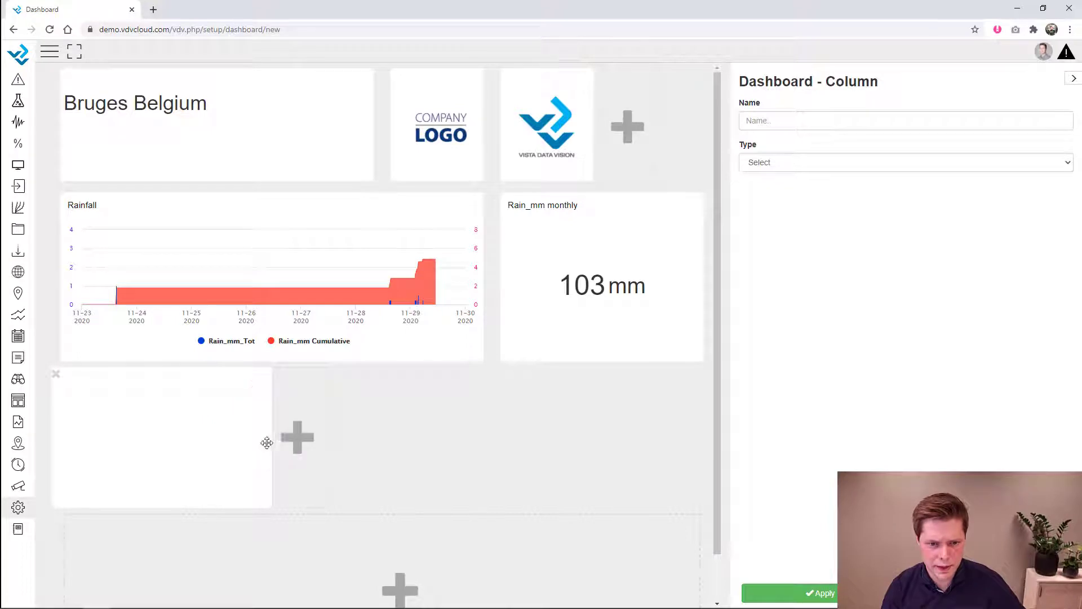
{"action": "left_click_drag", "start_coordinate": [271, 440], "coordinate": [508, 433]}
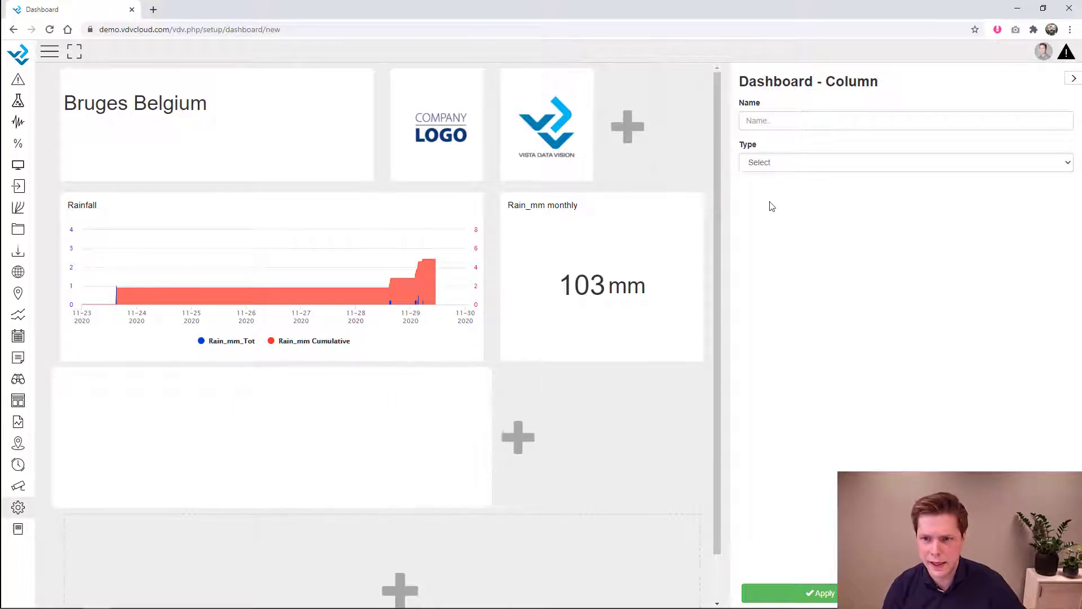
{"action": "left_click", "coordinate": [788, 166]}
{"action": "left_click", "coordinate": [789, 363]}
{"action": "scroll", "coordinate": [884, 463], "scroll_direction": "down", "scroll_amount": 3}
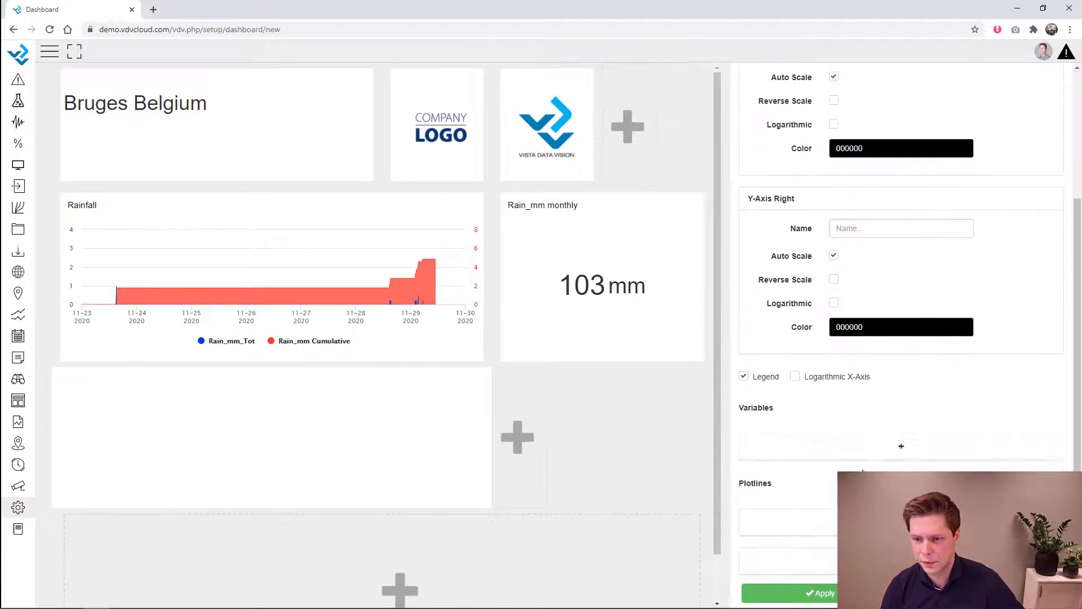
- Plot Water Quality Webinar Battery and Weather Station South BattV_Min on the graph
{"action": "left_click", "coordinate": [902, 446]}
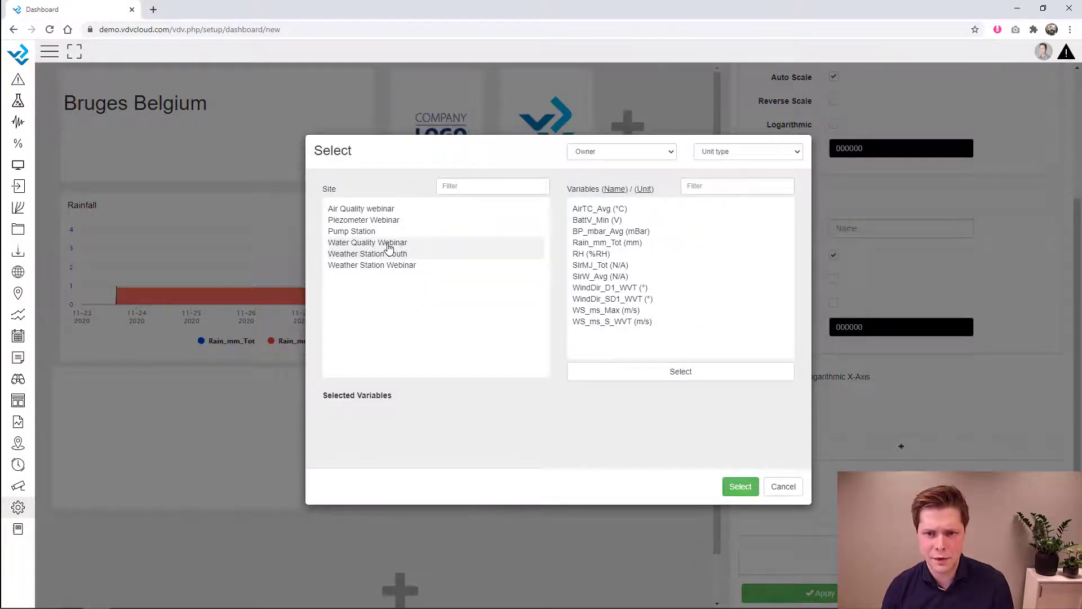
{"action": "left_click", "coordinate": [388, 246]}
{"action": "left_click", "coordinate": [600, 213]}
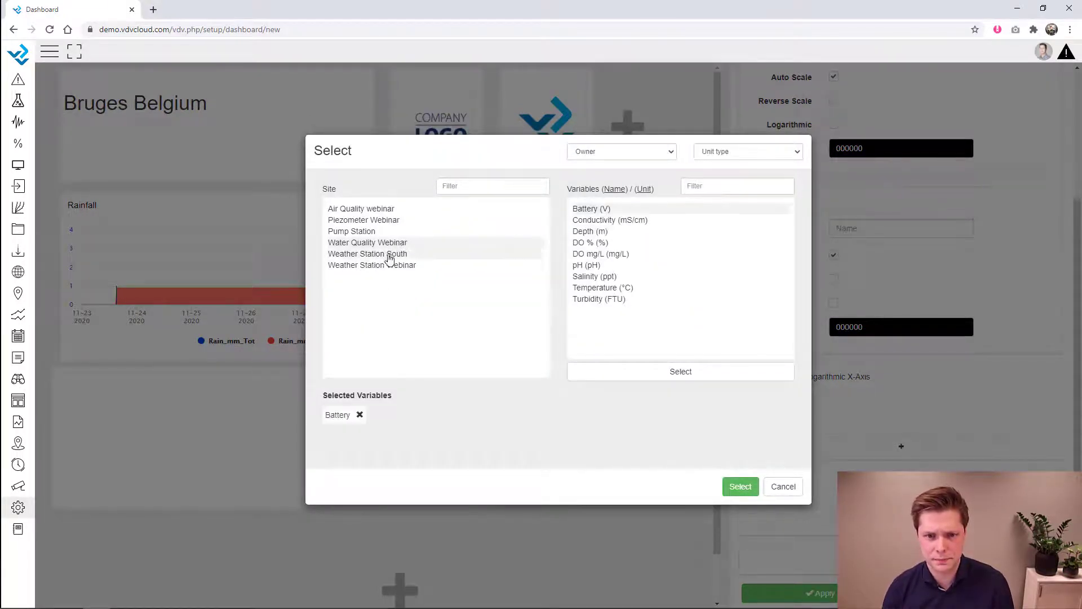
{"action": "left_click", "coordinate": [389, 255]}
{"action": "left_click", "coordinate": [597, 223]}
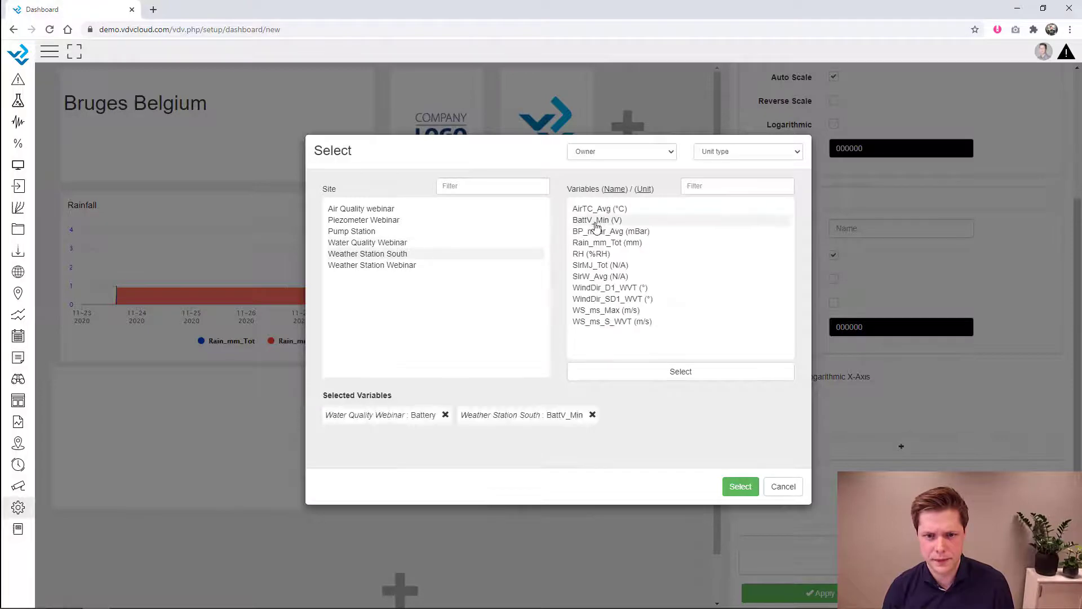
{"action": "left_click", "coordinate": [740, 486]}
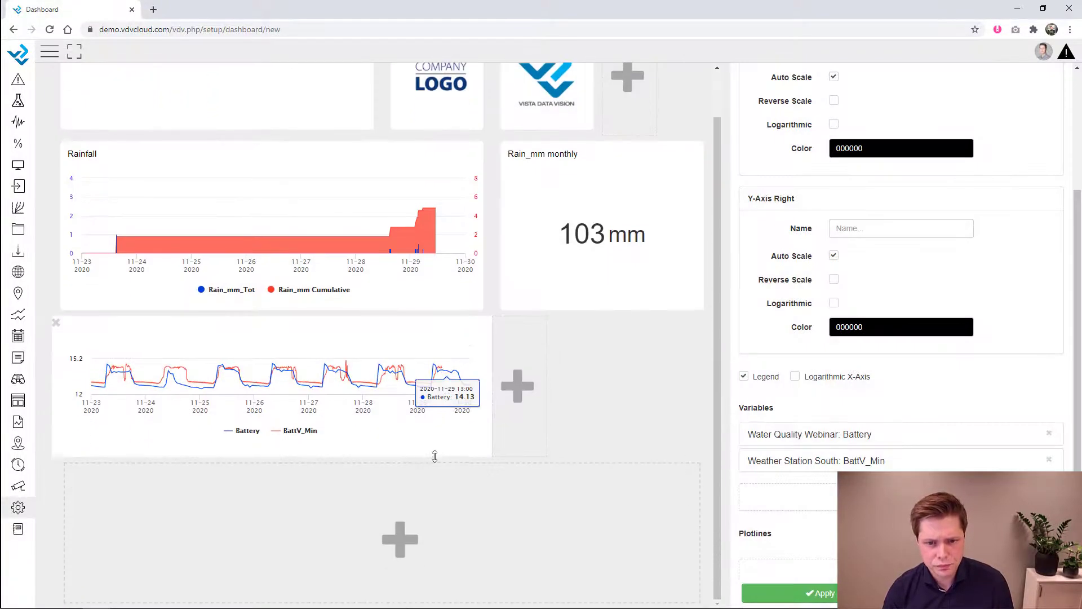
{"action": "left_click", "coordinate": [534, 412]}
- Add a Gauge Needle column beside the battery graph showing BattV_Min
{"action": "left_click", "coordinate": [533, 428]}
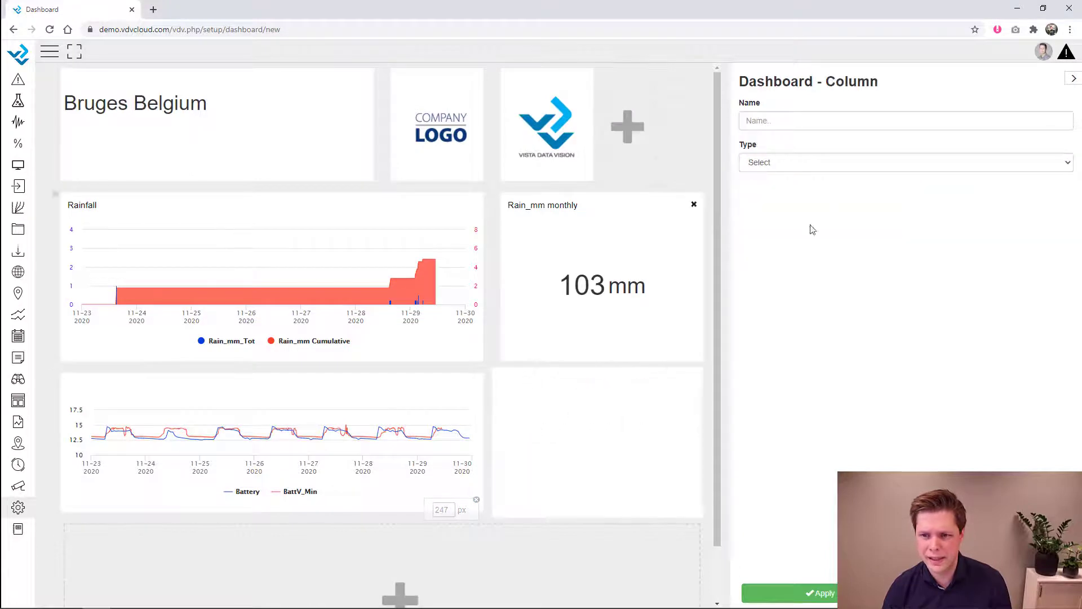
{"action": "left_click", "coordinate": [840, 163]}
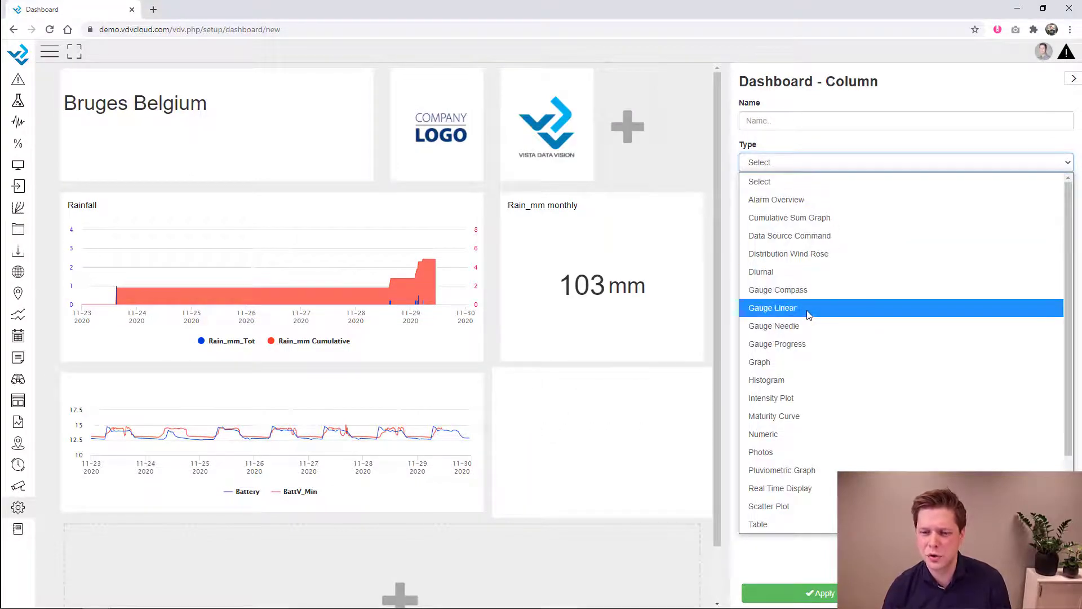
{"action": "left_click", "coordinate": [810, 327]}
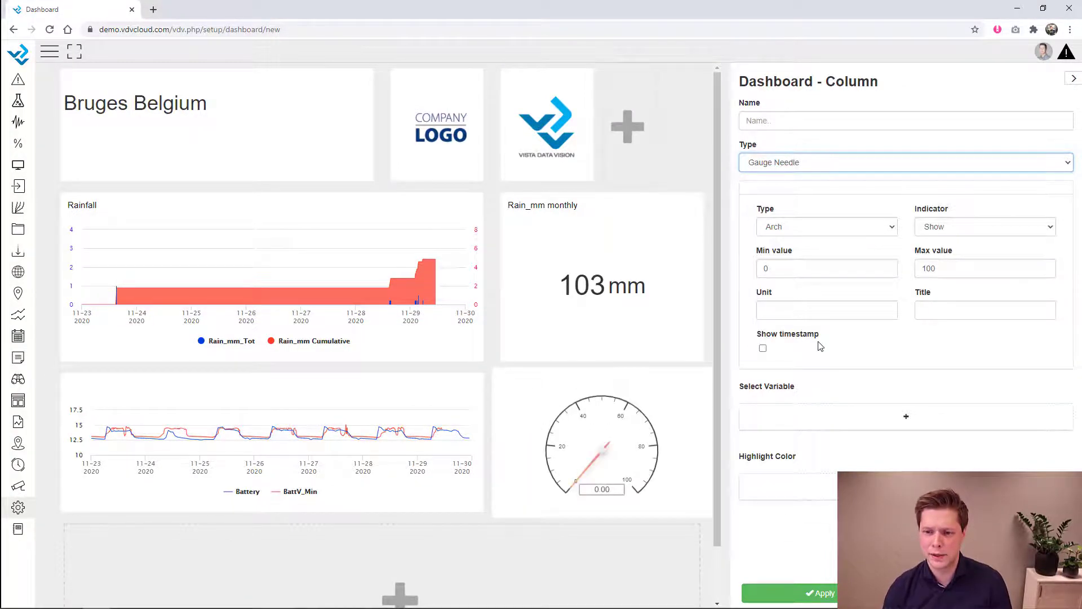
{"action": "left_click", "coordinate": [841, 416]}
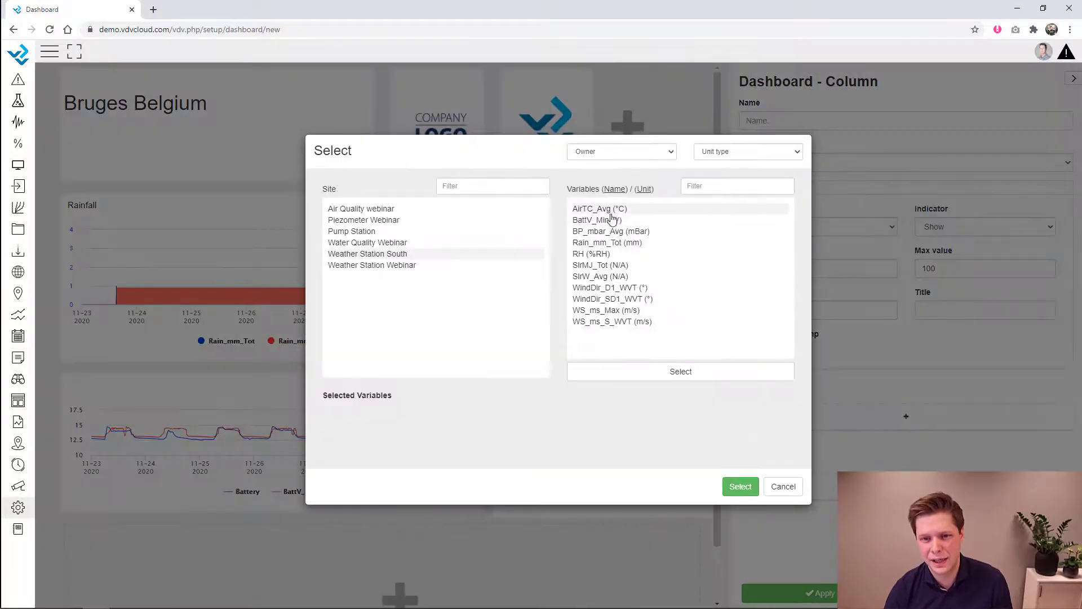
{"action": "left_click", "coordinate": [610, 220]}
{"action": "left_click", "coordinate": [740, 486]}
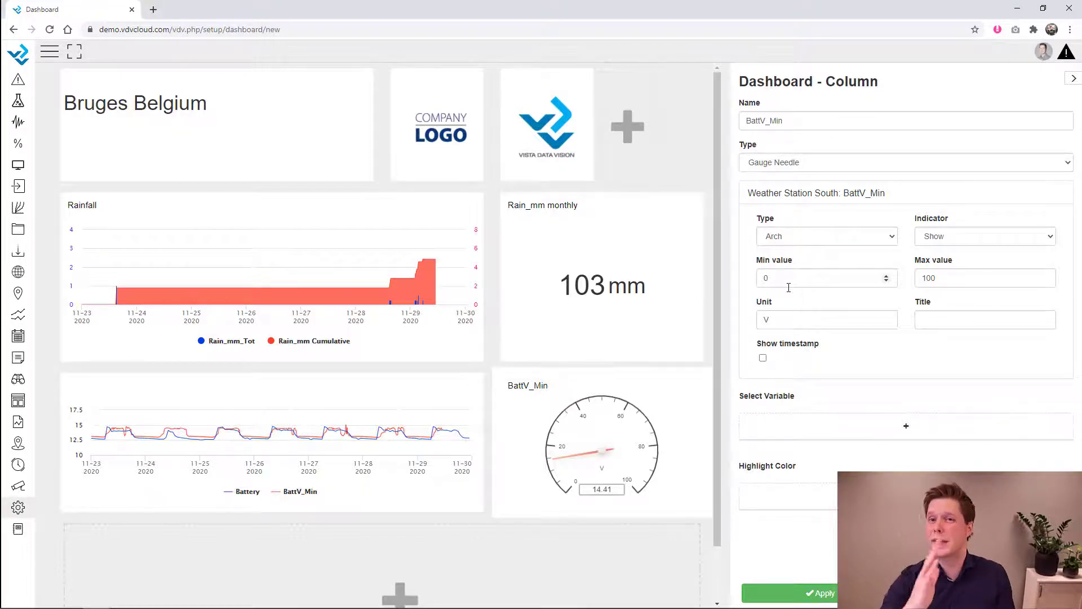
- Set the gauge range from 8 to 20
{"action": "left_click_drag", "start_coordinate": [792, 279], "coordinate": [750, 278]}
{"action": "type", "text": "8"}
{"action": "key", "text": "Tab"}
{"action": "type", "text": "15"}
{"action": "left_click", "coordinate": [982, 306]}
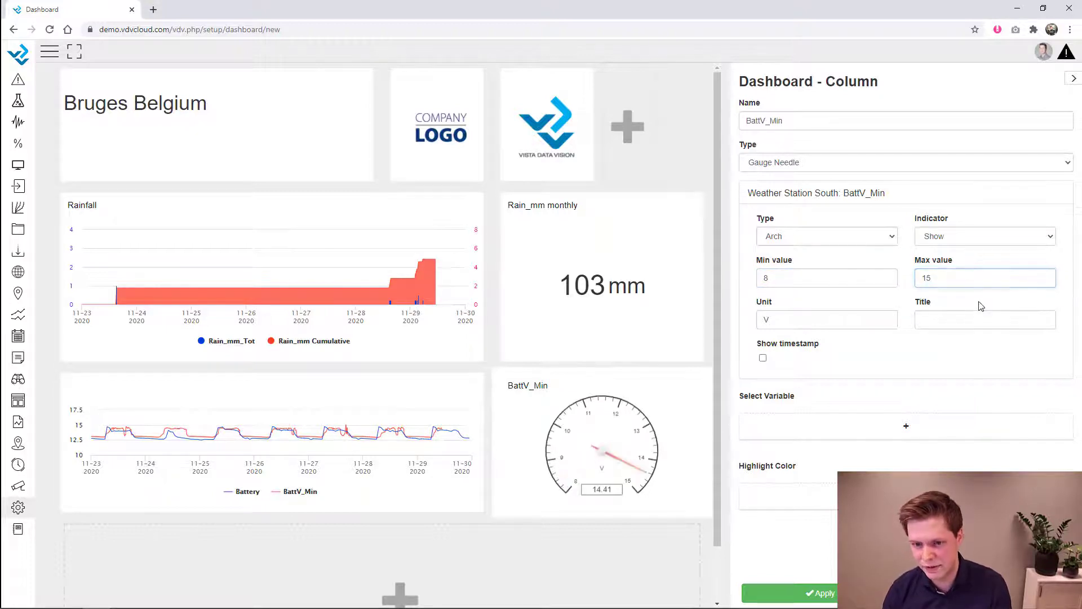
{"action": "left_click_drag", "start_coordinate": [957, 278], "coordinate": [920, 278]}
{"action": "type", "text": "20"}
{"action": "left_click", "coordinate": [952, 305]}
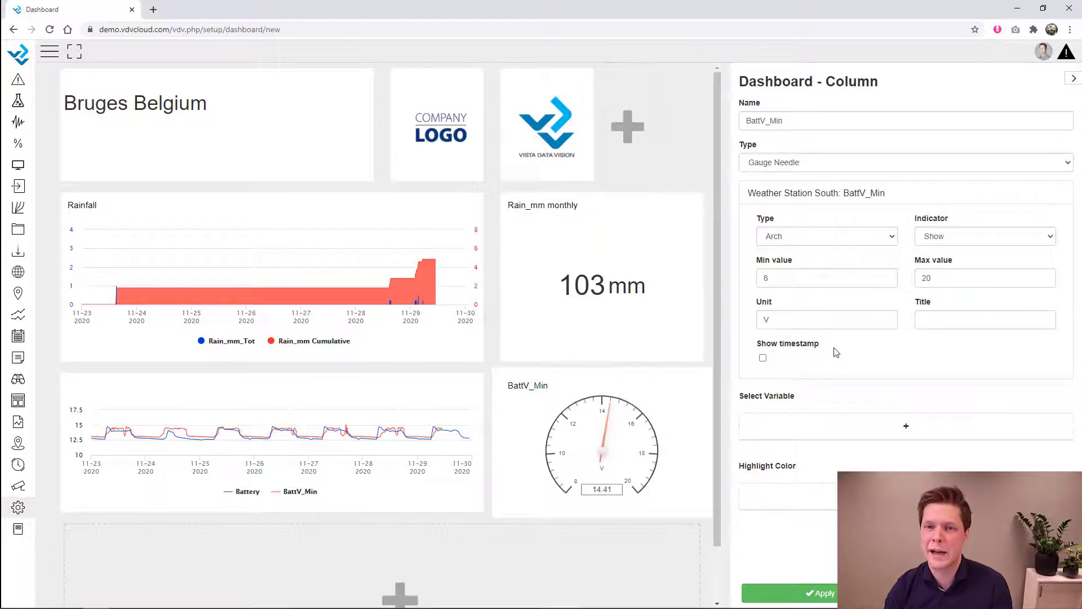
- Add a red highlight band from 8 to 11
{"action": "left_click", "coordinate": [906, 496]}
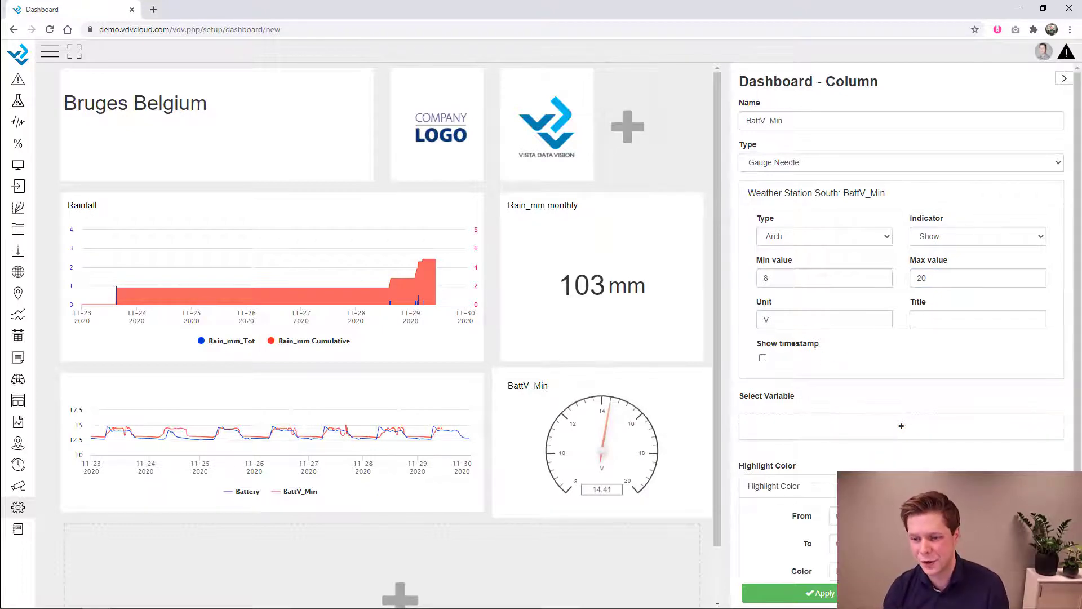
{"action": "scroll", "coordinate": [906, 497], "scroll_direction": "down", "scroll_amount": 2}
{"action": "left_click_drag", "start_coordinate": [868, 444], "coordinate": [808, 455]}
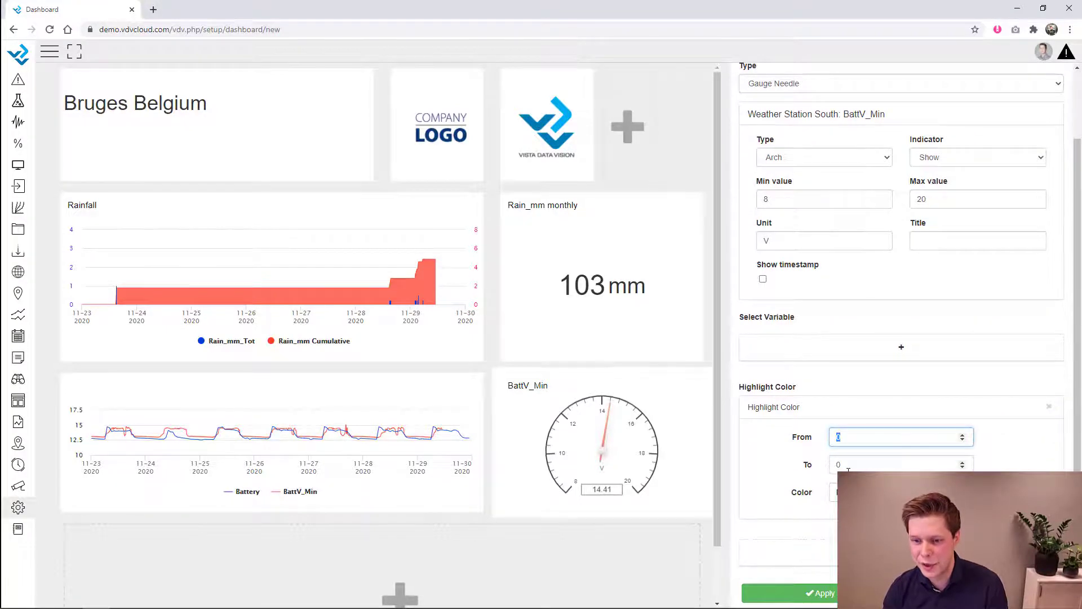
{"action": "left_click", "coordinate": [831, 461]}
{"action": "type", "text": "11"}
{"action": "left_click", "coordinate": [834, 492]}
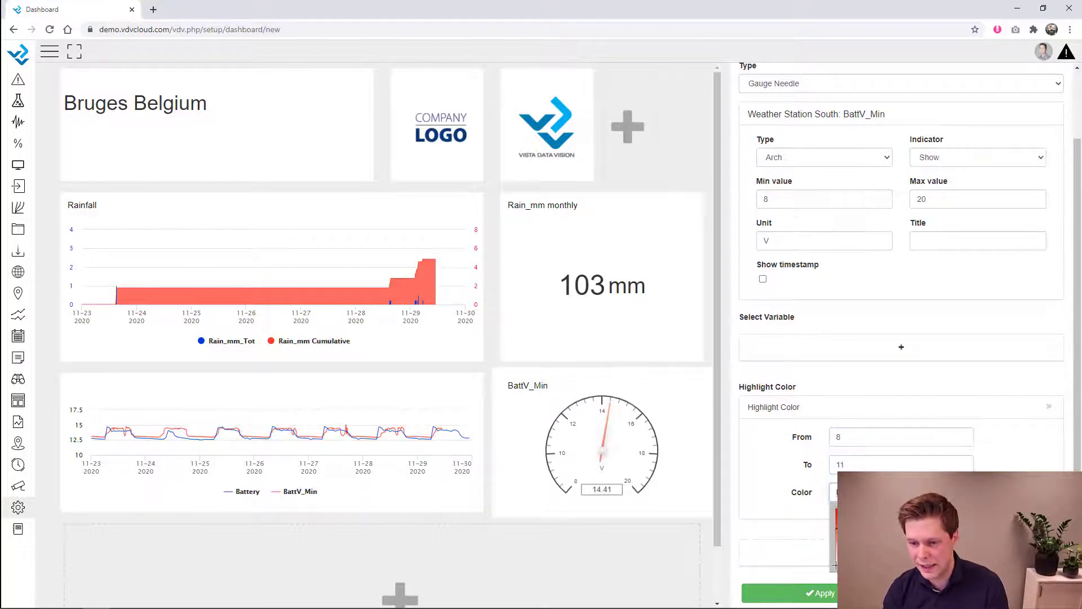
{"action": "left_click", "coordinate": [841, 516]}
{"action": "left_click_drag", "start_coordinate": [837, 510], "coordinate": [836, 518]}
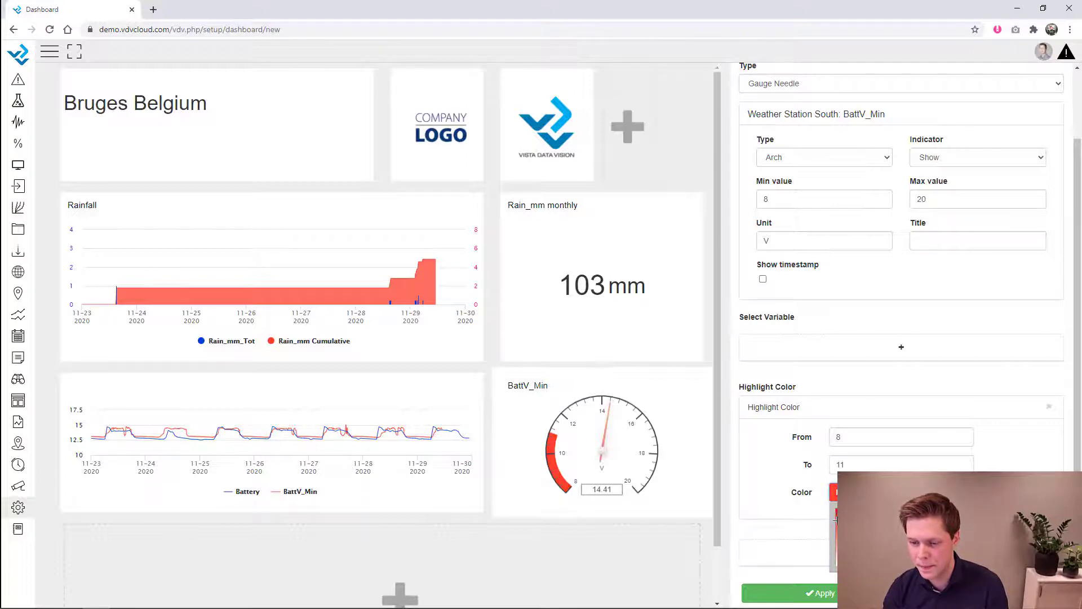
{"action": "left_click", "coordinate": [836, 519]}
- Add a yellow highlight band from 11 to 13
{"action": "left_click", "coordinate": [901, 552]}
{"action": "scroll", "coordinate": [902, 552], "scroll_direction": "down", "scroll_amount": 3}
{"action": "left_click_drag", "start_coordinate": [846, 435], "coordinate": [836, 452]}
{"action": "key", "text": "Tab"}
{"action": "type", "text": "13"}
{"action": "key", "text": "Tab"}
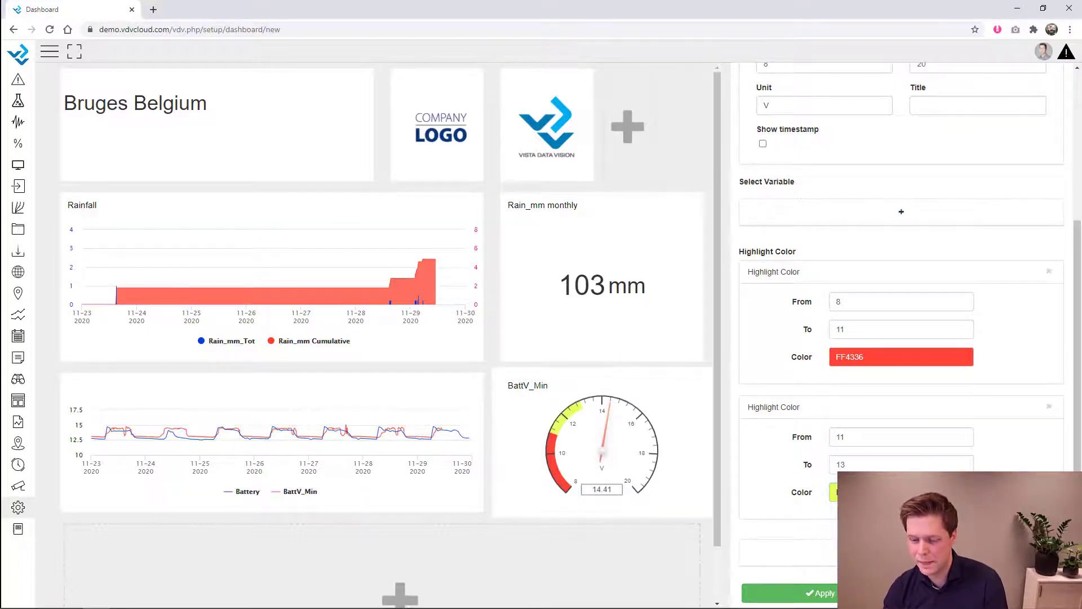
- Add a green highlight band from 13 to 20
{"action": "left_click", "coordinate": [902, 552]}
{"action": "scroll", "coordinate": [902, 552], "scroll_direction": "down", "scroll_amount": 3}
{"action": "double_click", "coordinate": [858, 439]}
{"action": "type", "text": "13"}
{"action": "key", "text": "Tab"}
{"action": "type", "text": "20"}
{"action": "key", "text": "Tab"}
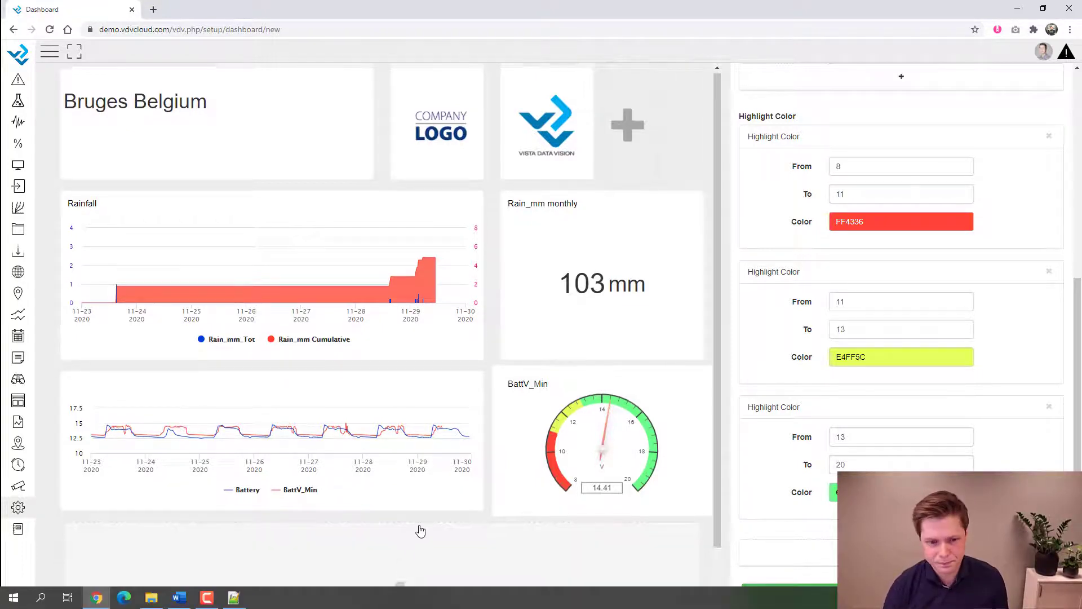
{"action": "scroll", "coordinate": [386, 538], "scroll_direction": "down", "scroll_amount": 1}
- Add a new 348 px tall column below the gauges as a Text widget
{"action": "left_click", "coordinate": [386, 538]}
{"action": "left_click", "coordinate": [399, 537]}
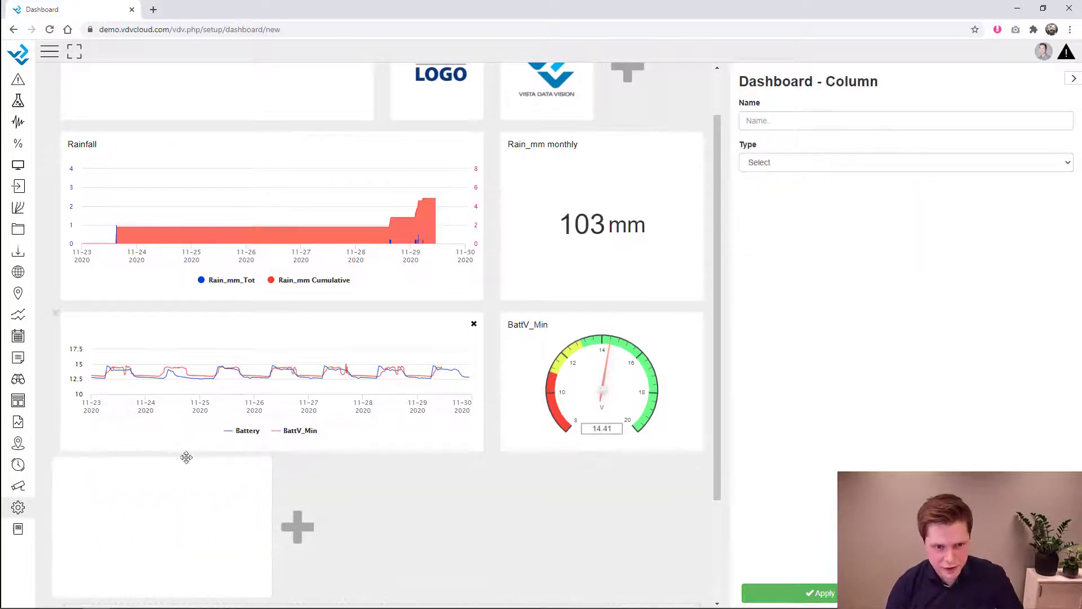
{"action": "scroll", "coordinate": [464, 500], "scroll_direction": "down", "scroll_amount": 2}
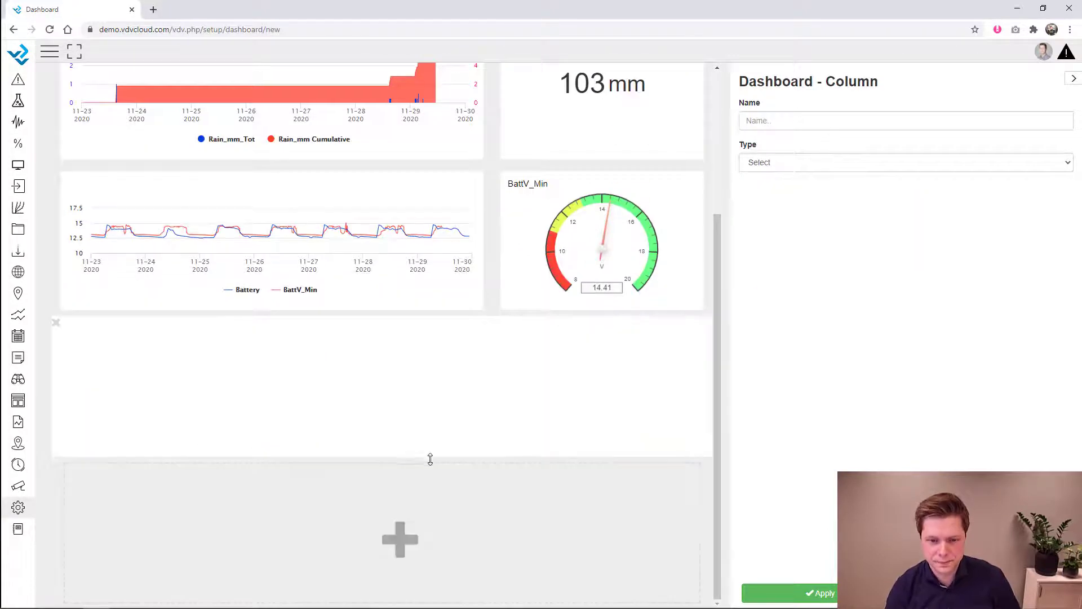
{"action": "left_click_drag", "start_coordinate": [433, 519], "coordinate": [434, 524]}
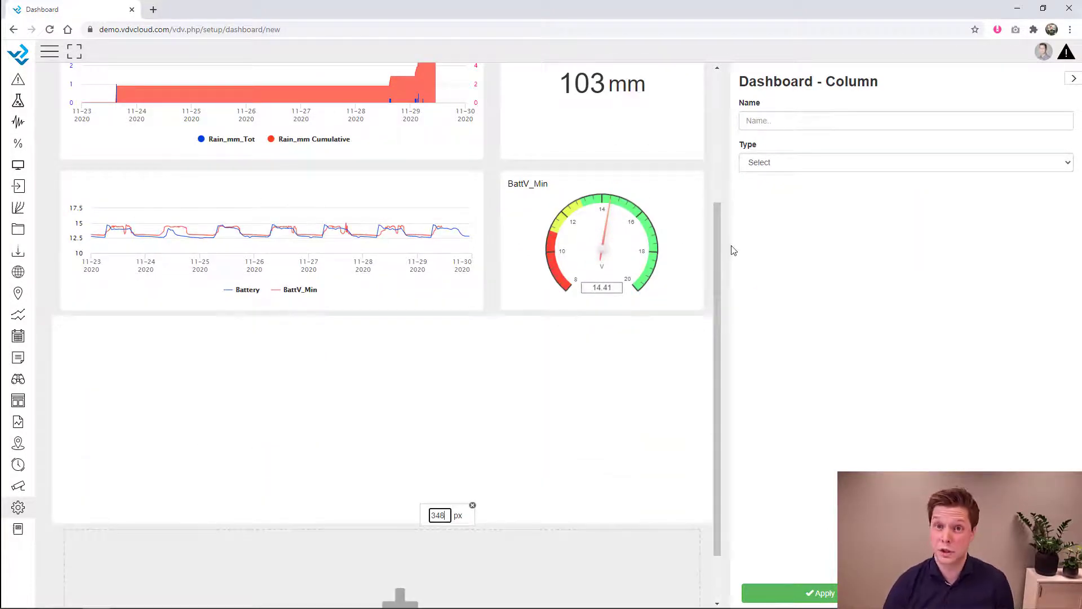
{"action": "left_click", "coordinate": [779, 162]}
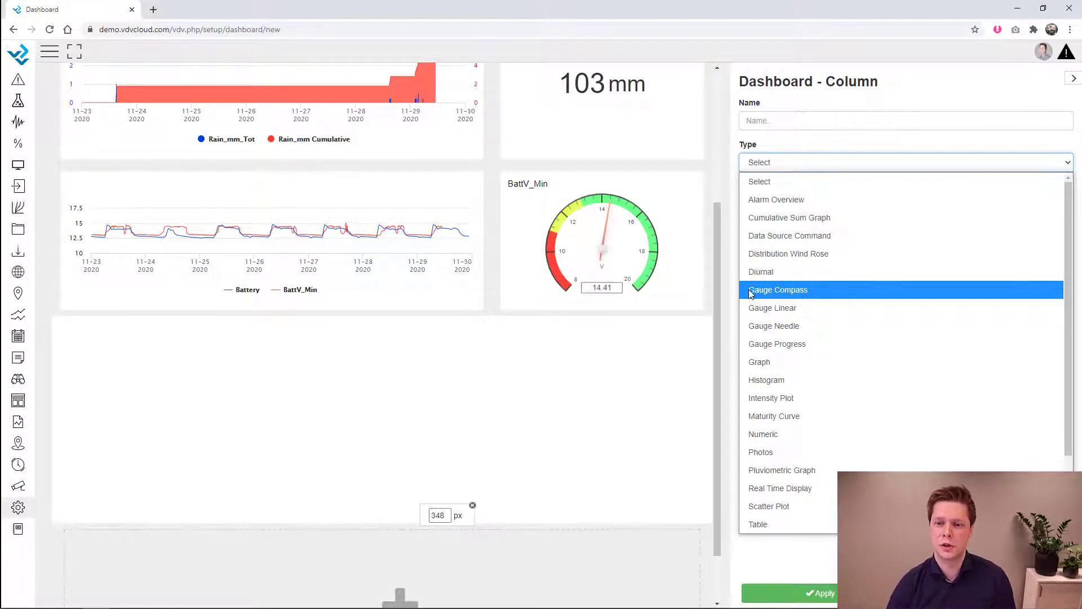
{"action": "scroll", "coordinate": [764, 395], "scroll_direction": "down", "scroll_amount": 2}
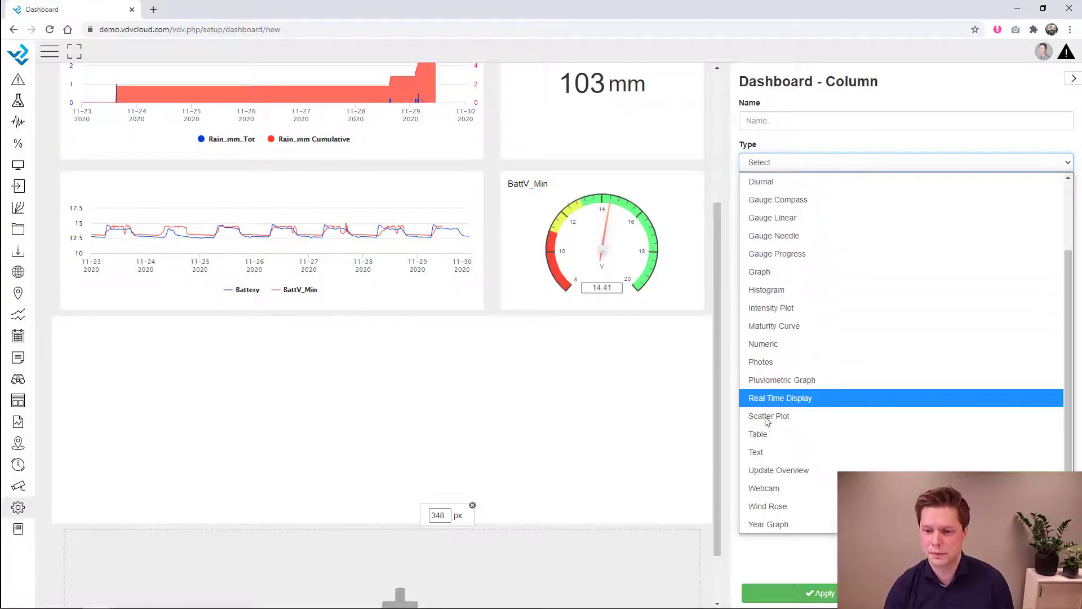
{"action": "left_click", "coordinate": [771, 453]}
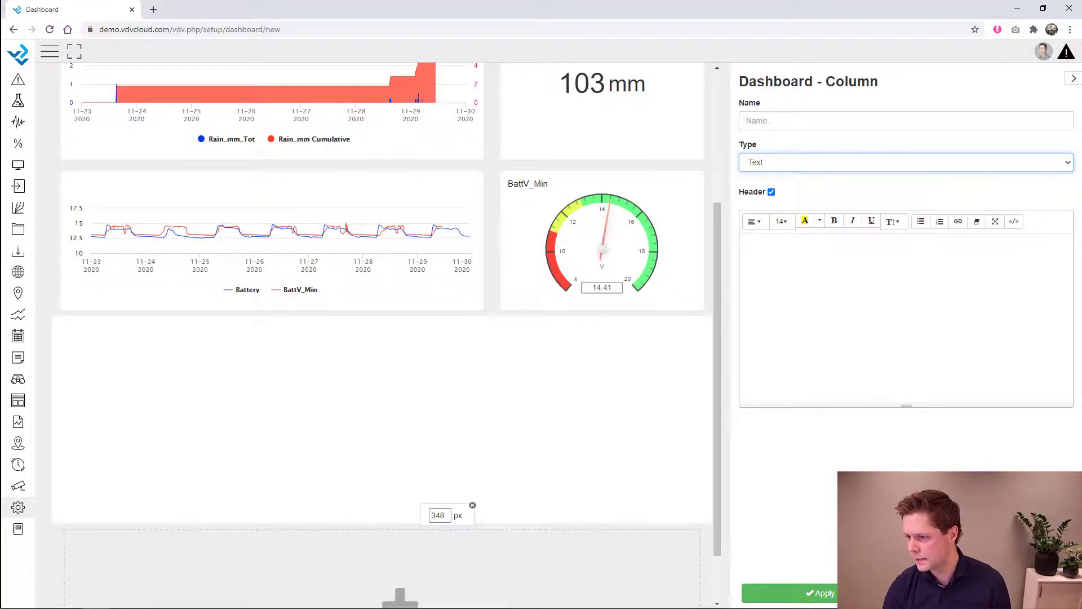
- Paste the yr.no Reykjavik forecast iframe in Code View and fit the row to it
{"action": "left_click", "coordinate": [181, 607]}
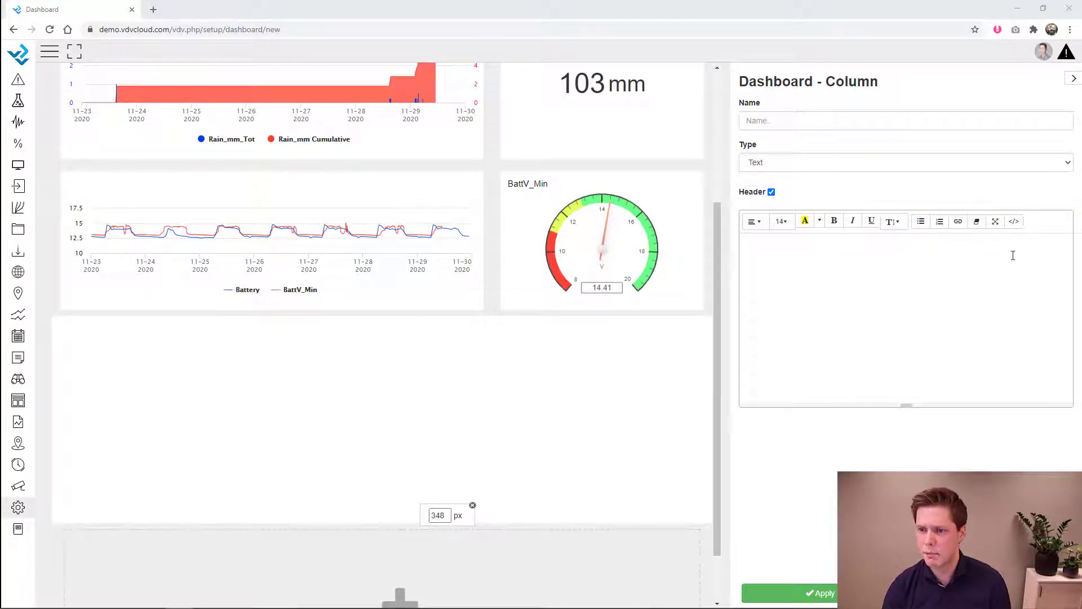
{"action": "left_click", "coordinate": [1014, 221]}
{"action": "type", "text": "<div style=\"text-align:center;\"><iframe src=\"https://www.yr.no/place/Iceland/Capital_Region/Reykjav%C3%ADk/external_box_hour_by_hour.html\" scrolling=\"no\" frameborder=\"0\" height=\"320\" width=\"850\" style=\"margin:10px 0px;\"></iframe></div>"}
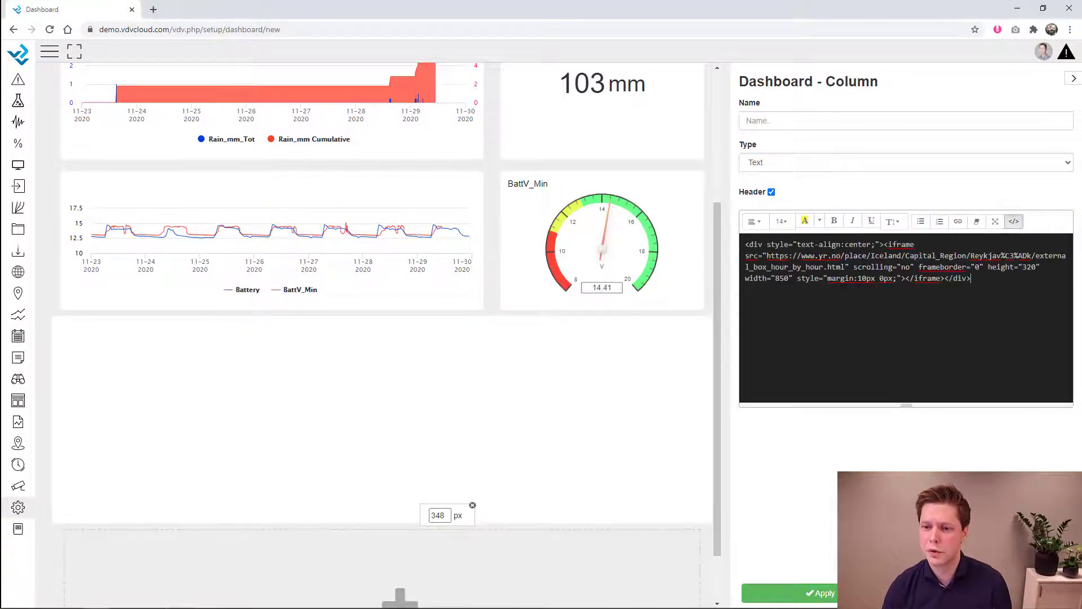
{"action": "left_click", "coordinate": [1015, 221]}
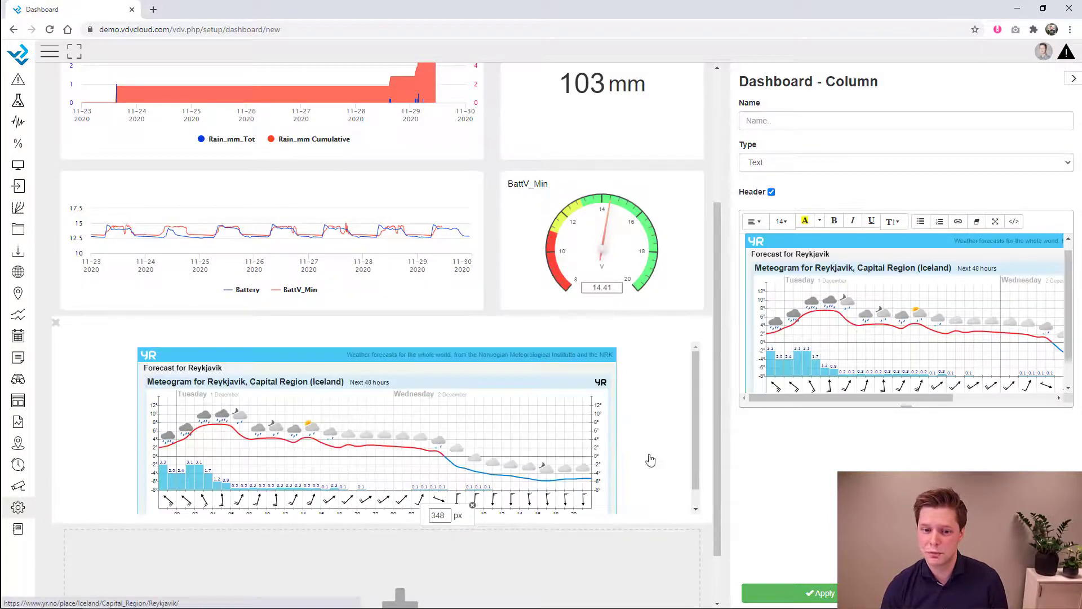
{"action": "left_click_drag", "start_coordinate": [509, 536], "coordinate": [508, 520]}
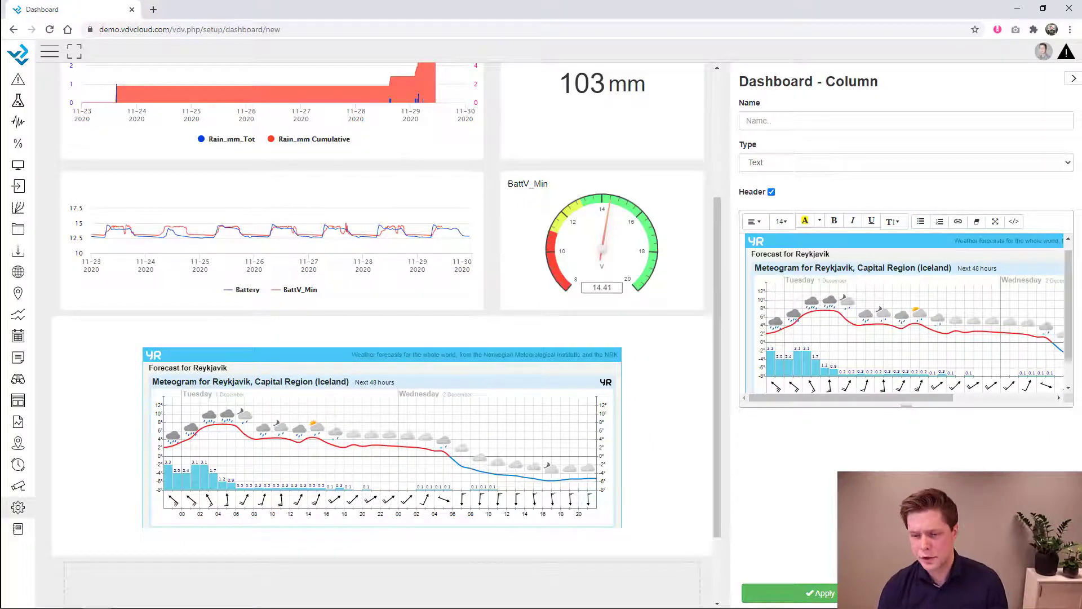
{"action": "scroll", "coordinate": [268, 527], "scroll_direction": "down", "scroll_amount": 2}
- Add a column below the forecast showing the Sidewalk webcam, narrowed to fit the image
{"action": "left_click", "coordinate": [268, 527]}
{"action": "scroll", "coordinate": [269, 526], "scroll_direction": "down", "scroll_amount": 1}
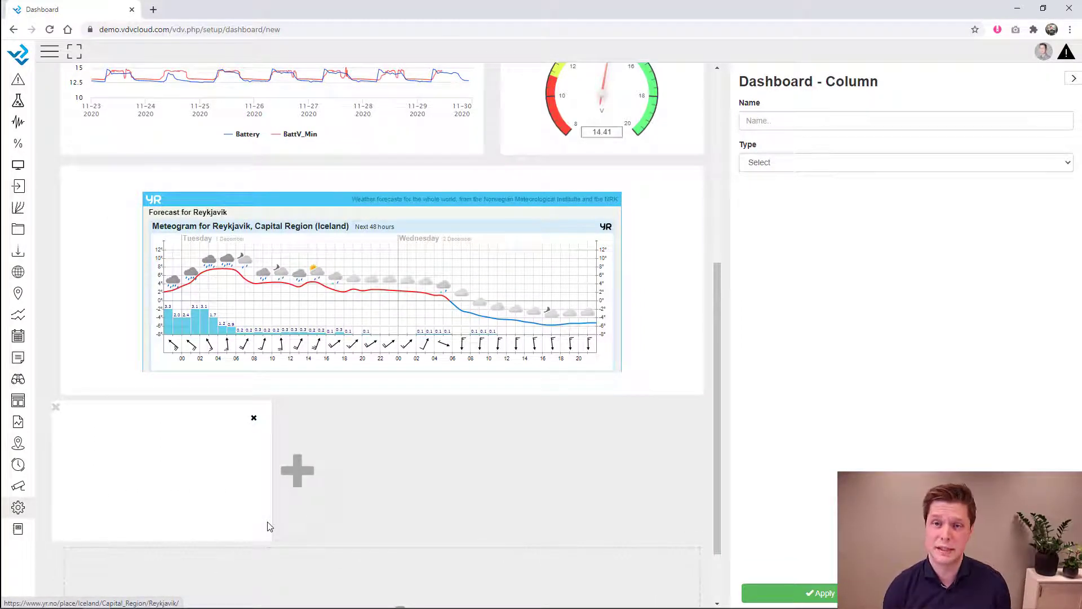
{"action": "scroll", "coordinate": [299, 508], "scroll_direction": "down", "scroll_amount": 2}
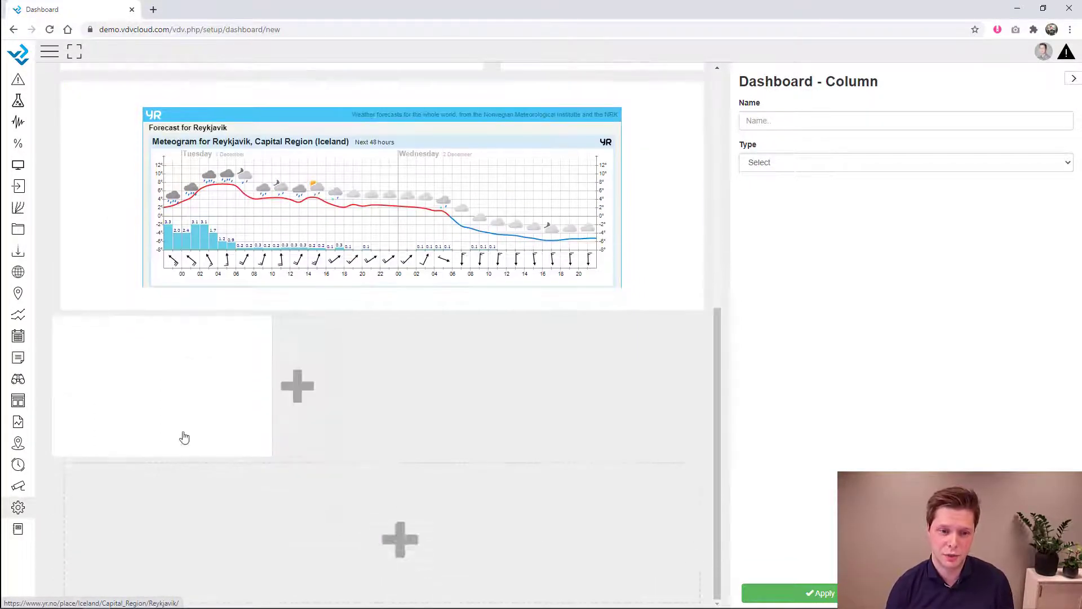
{"action": "left_click_drag", "start_coordinate": [275, 442], "coordinate": [512, 452]}
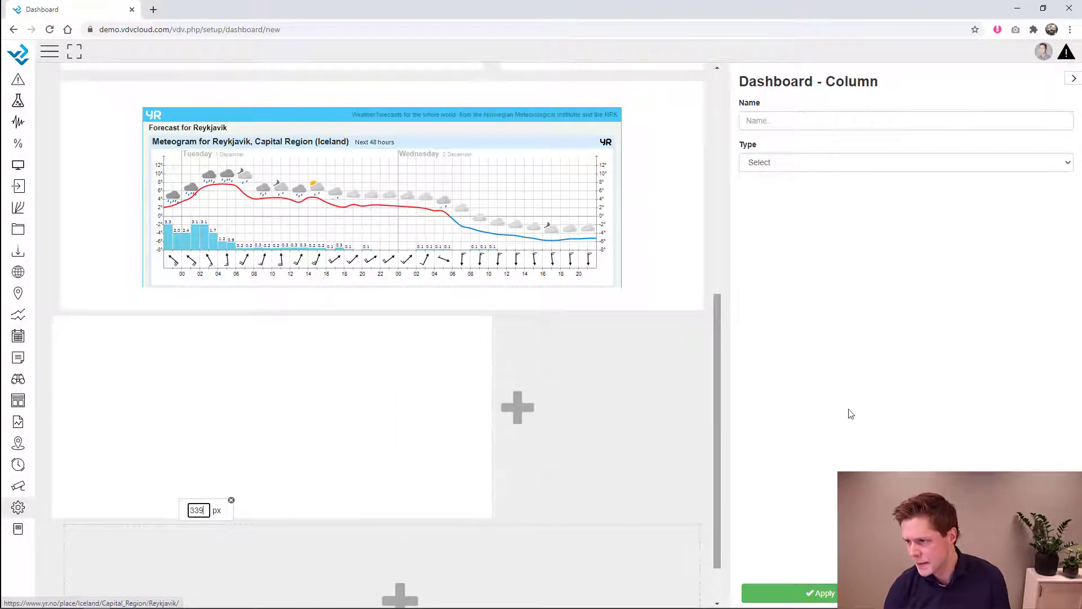
{"action": "left_click", "coordinate": [812, 162]}
{"action": "scroll", "coordinate": [789, 341], "scroll_direction": "down", "scroll_amount": 2}
{"action": "left_click", "coordinate": [796, 489]}
{"action": "left_click", "coordinate": [796, 197]}
{"action": "left_click", "coordinate": [798, 233]}
{"action": "left_click_drag", "start_coordinate": [493, 397], "coordinate": [318, 397]}
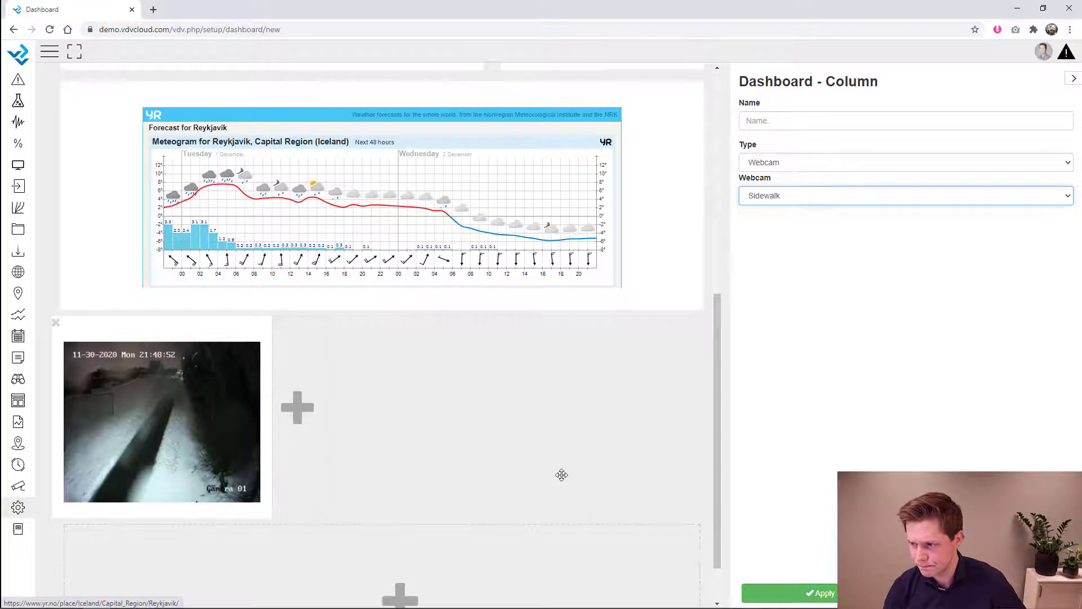
- Add another full-width column beneath the webcam, 351 px tall
{"action": "scroll", "coordinate": [524, 475], "scroll_direction": "down", "scroll_amount": 1}
{"action": "left_click", "coordinate": [399, 535]}
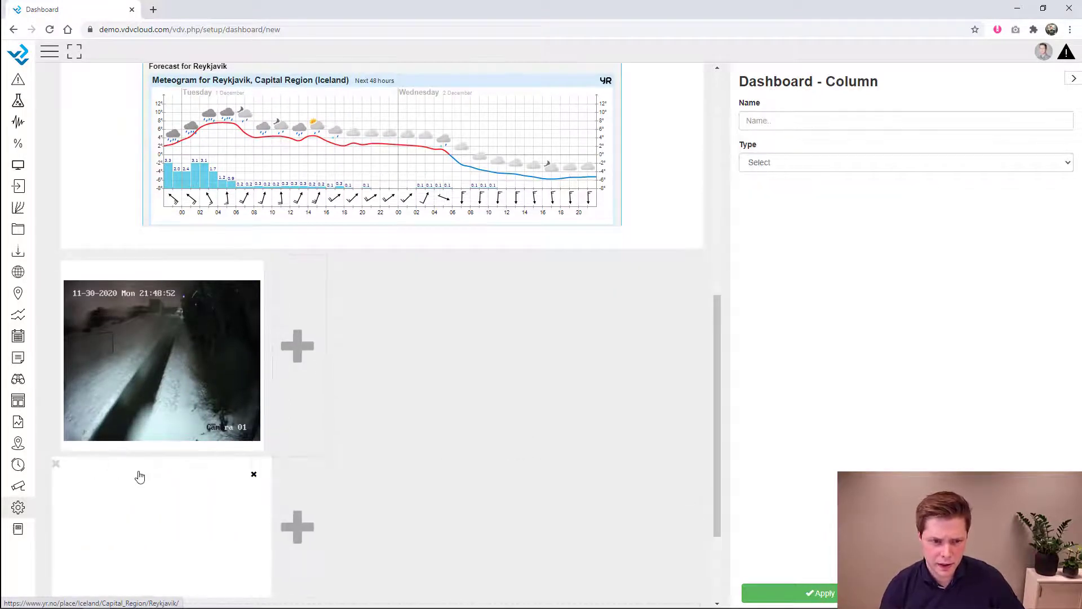
{"action": "scroll", "coordinate": [350, 476], "scroll_direction": "down", "scroll_amount": 2}
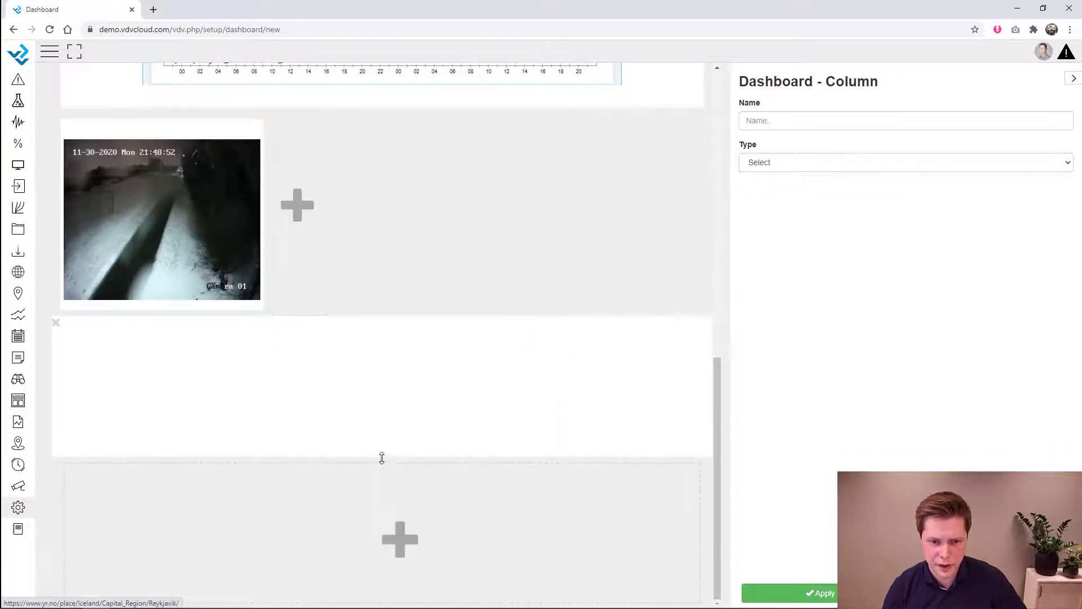
{"action": "left_click_drag", "start_coordinate": [380, 454], "coordinate": [384, 535]}
{"action": "left_click", "coordinate": [755, 163]}
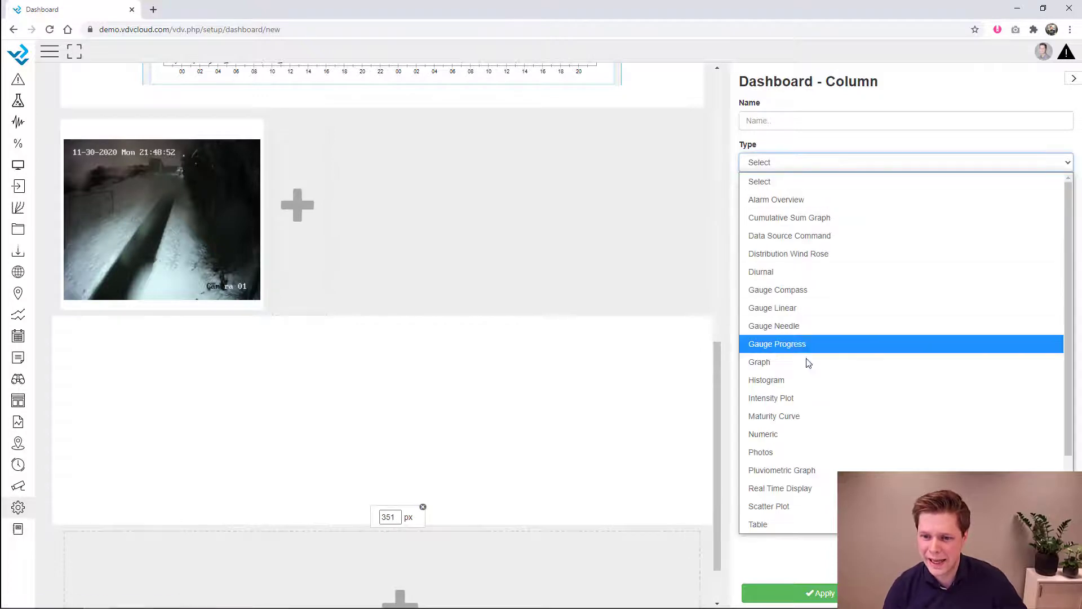
- Make the new column a Table of Piezometer Webinar PZ1 and PZ2
{"action": "left_click", "coordinate": [800, 436]}
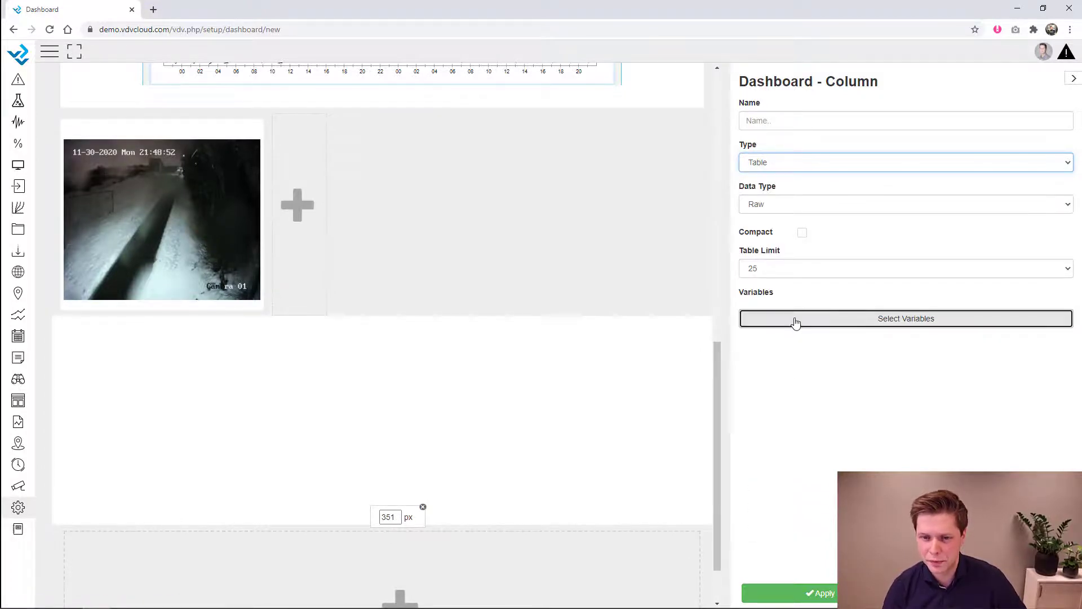
{"action": "left_click", "coordinate": [801, 319]}
{"action": "left_click", "coordinate": [373, 216]}
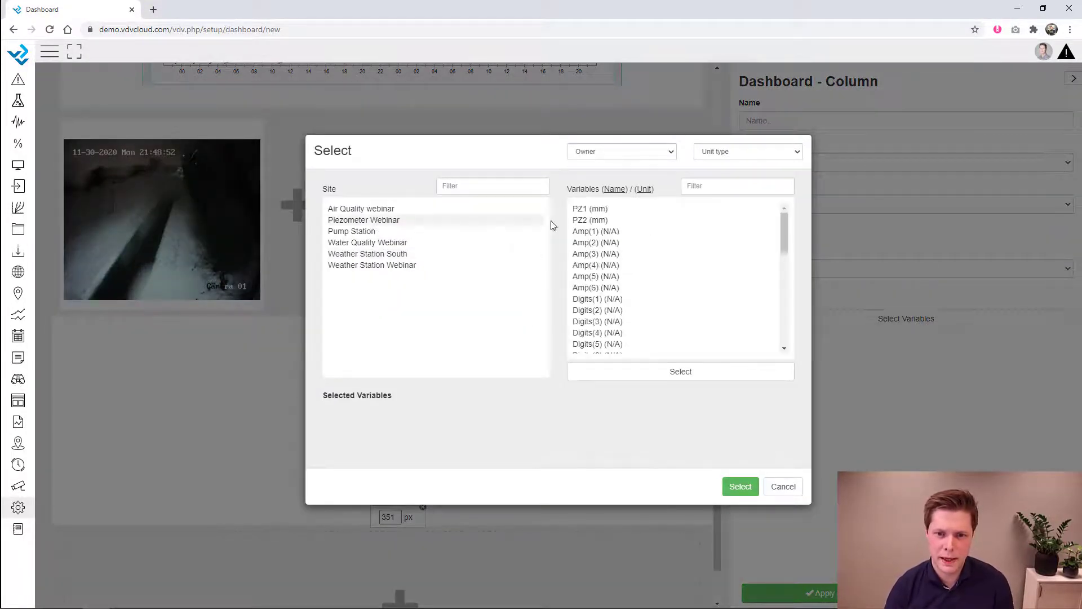
{"action": "left_click", "coordinate": [594, 210]}
{"action": "left_click", "coordinate": [593, 220]}
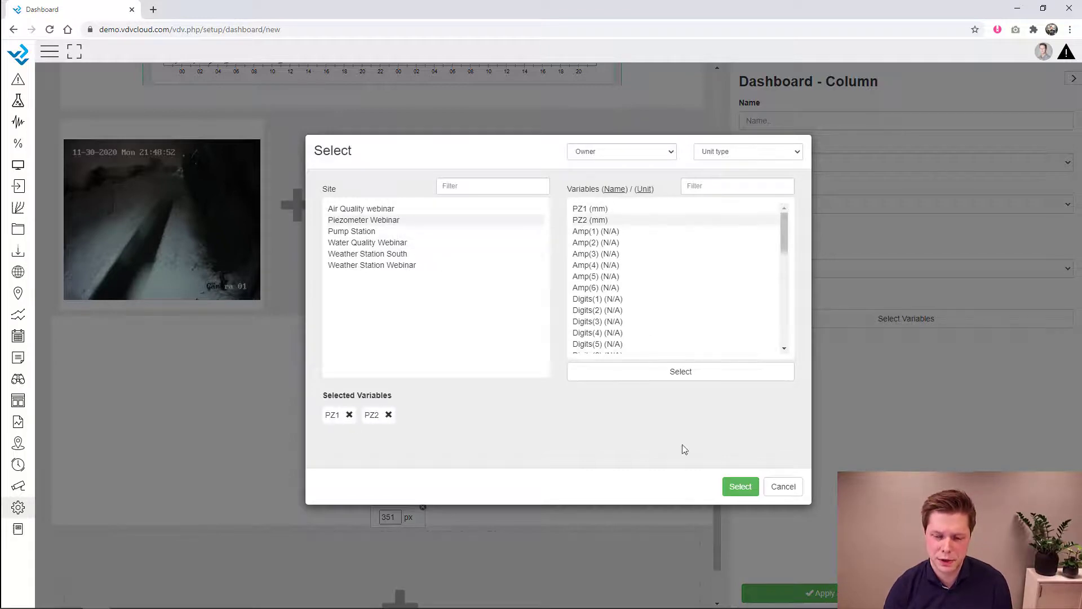
{"action": "left_click", "coordinate": [739, 489]}
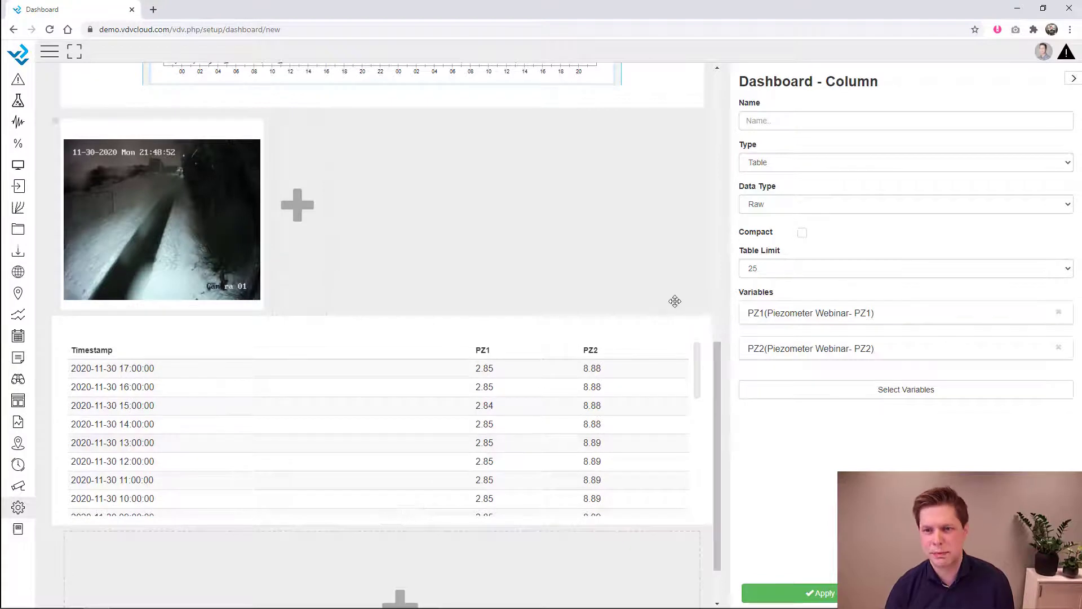
- Show daily summaries using the Max for both PZ1 and PZ2
{"action": "left_click", "coordinate": [791, 205]}
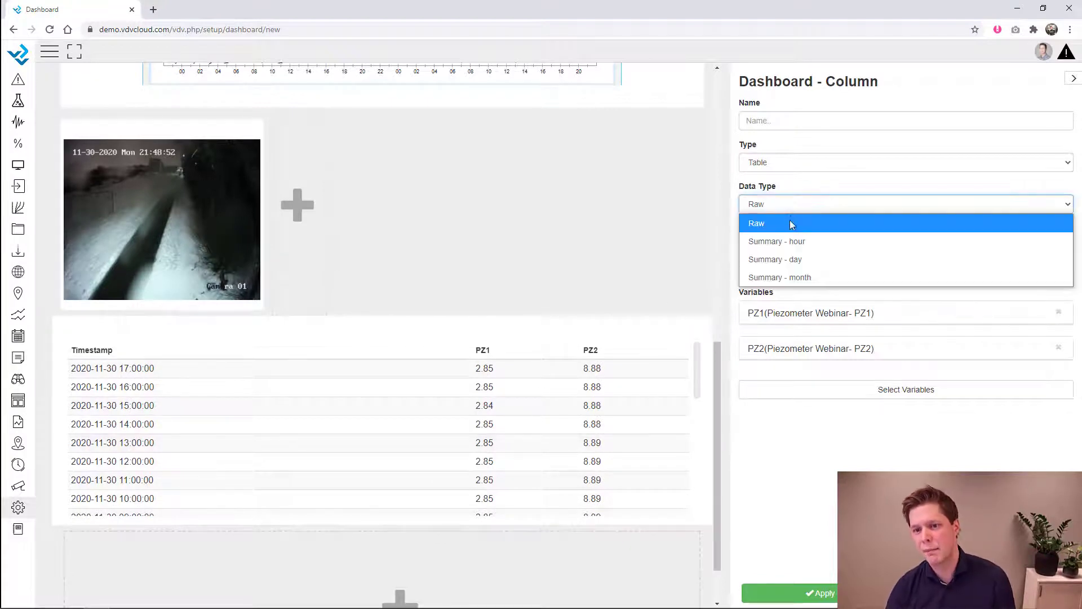
{"action": "left_click", "coordinate": [789, 258]}
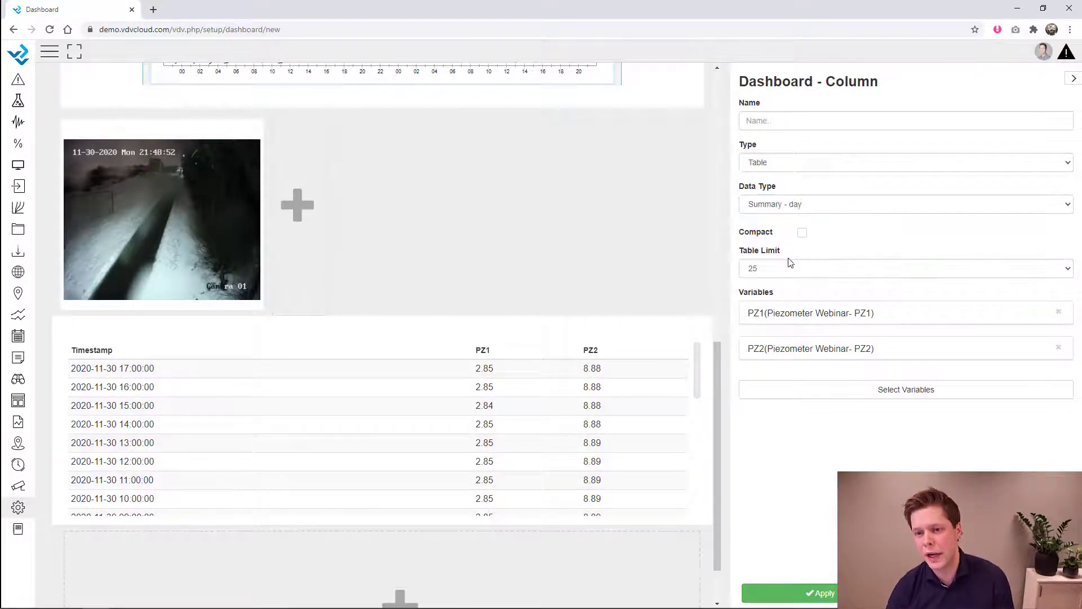
{"action": "left_click", "coordinate": [835, 316]}
{"action": "left_click", "coordinate": [884, 397]}
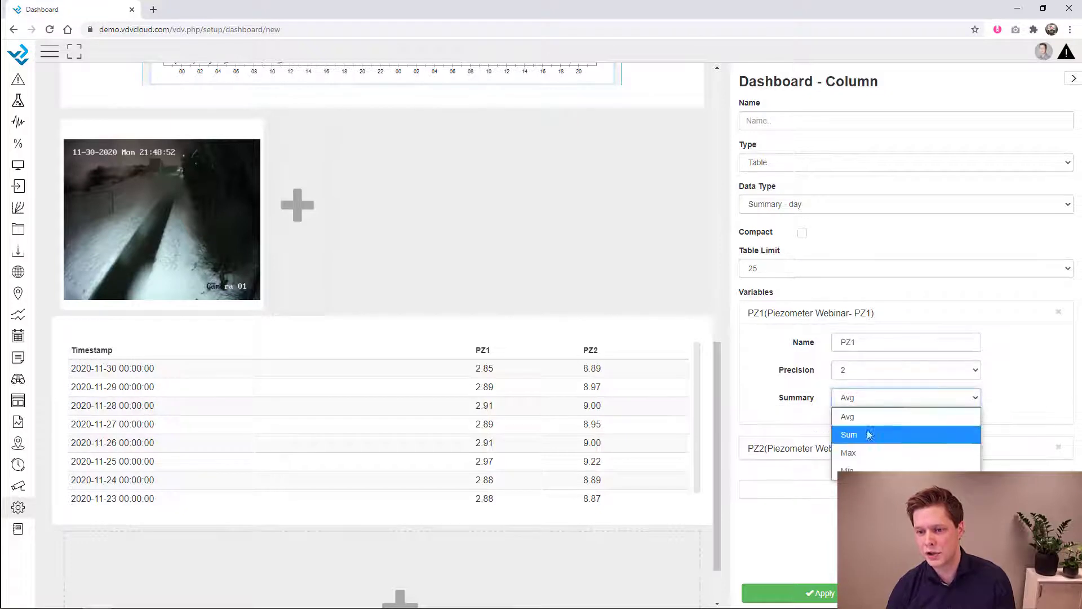
{"action": "left_click", "coordinate": [861, 452]}
{"action": "left_click", "coordinate": [861, 449]}
{"action": "left_click", "coordinate": [902, 533]}
{"action": "left_click", "coordinate": [879, 496]}
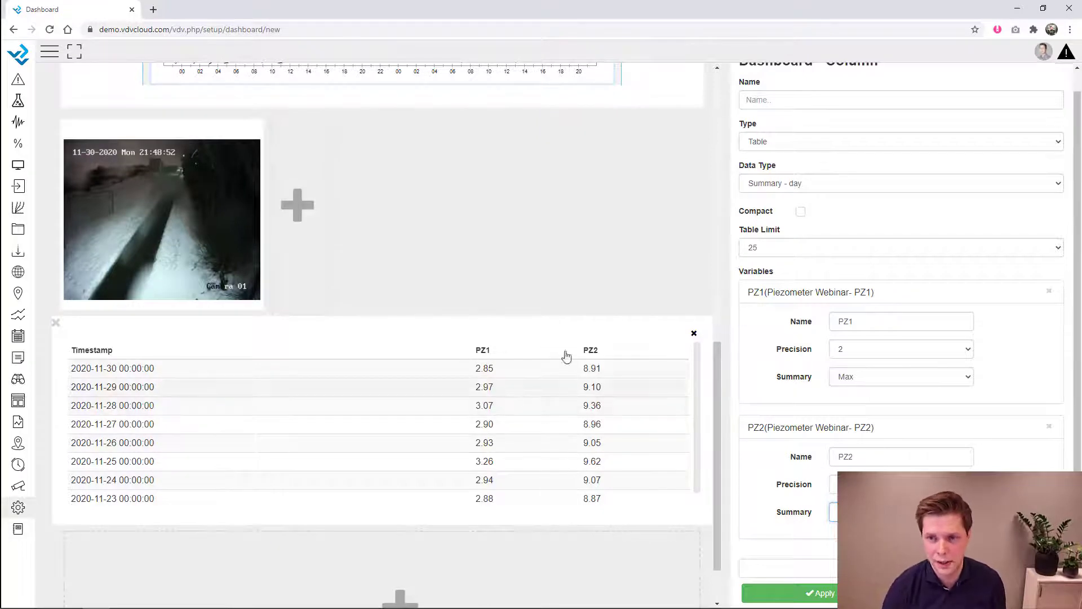
- Title the table 'PZ daily max values'
{"action": "scroll", "coordinate": [940, 235], "scroll_direction": "up", "scroll_amount": 1}
{"action": "left_click", "coordinate": [827, 115]}
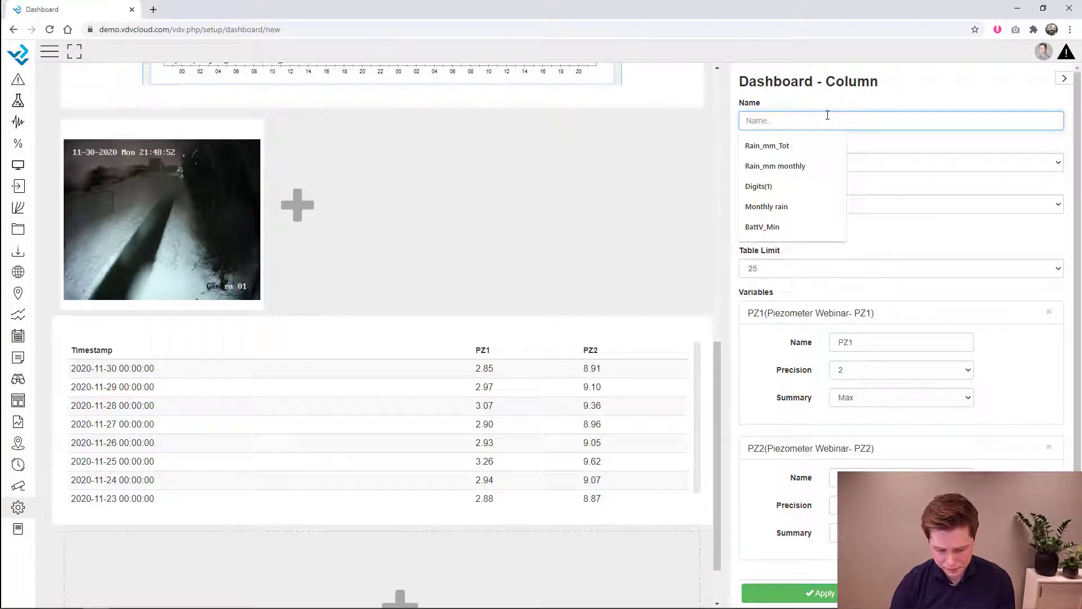
{"action": "type", "text": "PZ daily max val"}
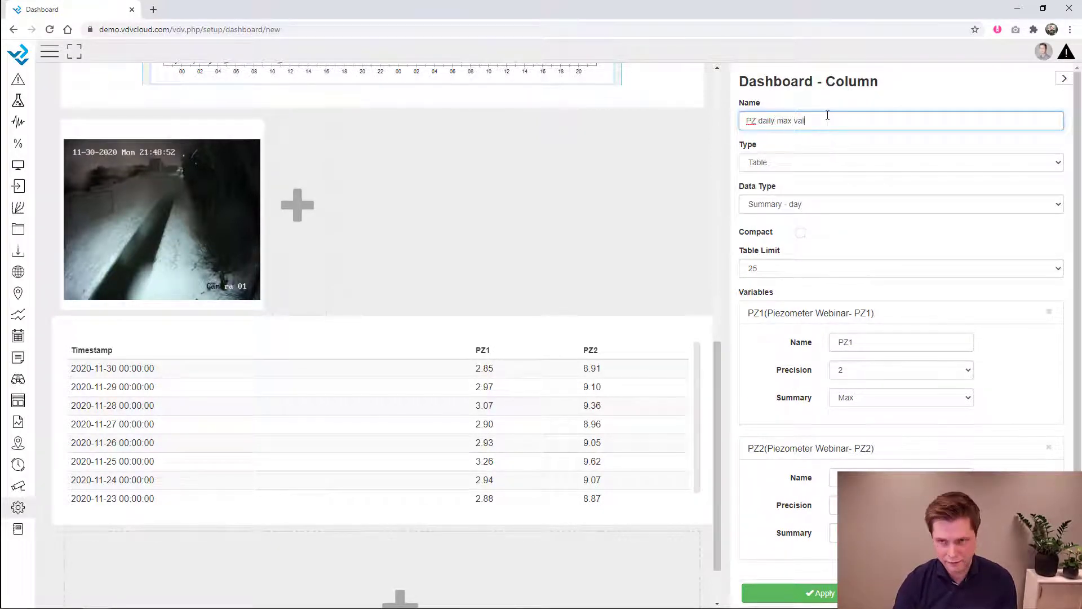
{"action": "type", "text": "ues"}
{"action": "left_click", "coordinate": [900, 93]}
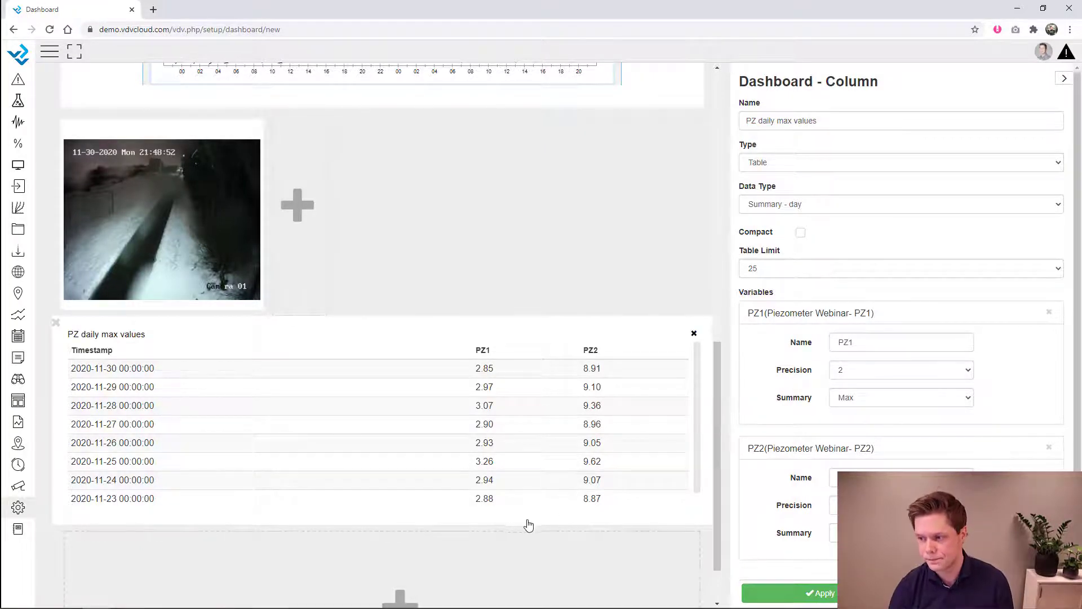
{"action": "scroll", "coordinate": [535, 522], "scroll_direction": "down", "scroll_amount": 1}
- Add a new full-width column in the empty row below the PZ daily max table
{"action": "left_click", "coordinate": [242, 542]}
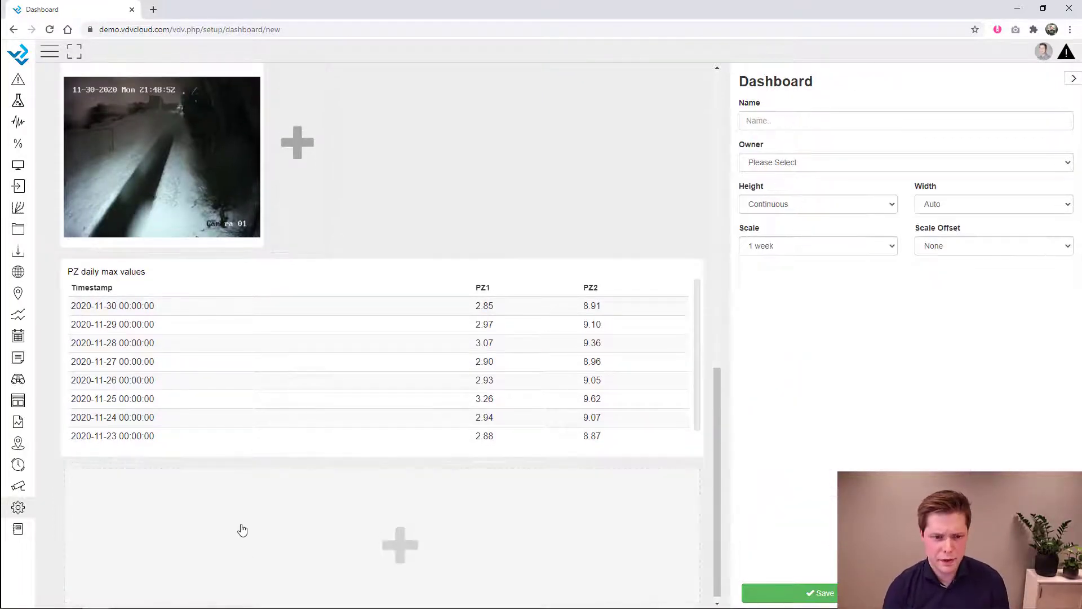
{"action": "scroll", "coordinate": [242, 528], "scroll_direction": "up", "scroll_amount": 3}
{"action": "scroll", "coordinate": [242, 529], "scroll_direction": "down", "scroll_amount": 1}
{"action": "scroll", "coordinate": [367, 534], "scroll_direction": "down", "scroll_amount": 3}
{"action": "left_click", "coordinate": [517, 507]}
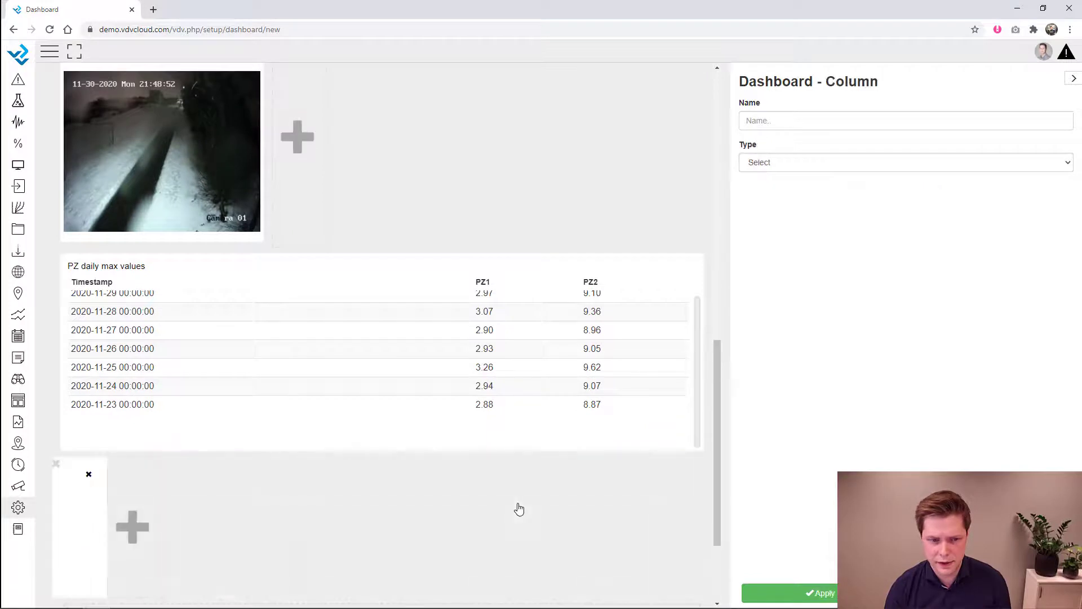
{"action": "left_click", "coordinate": [159, 473]}
{"action": "scroll", "coordinate": [382, 505], "scroll_direction": "down", "scroll_amount": 3}
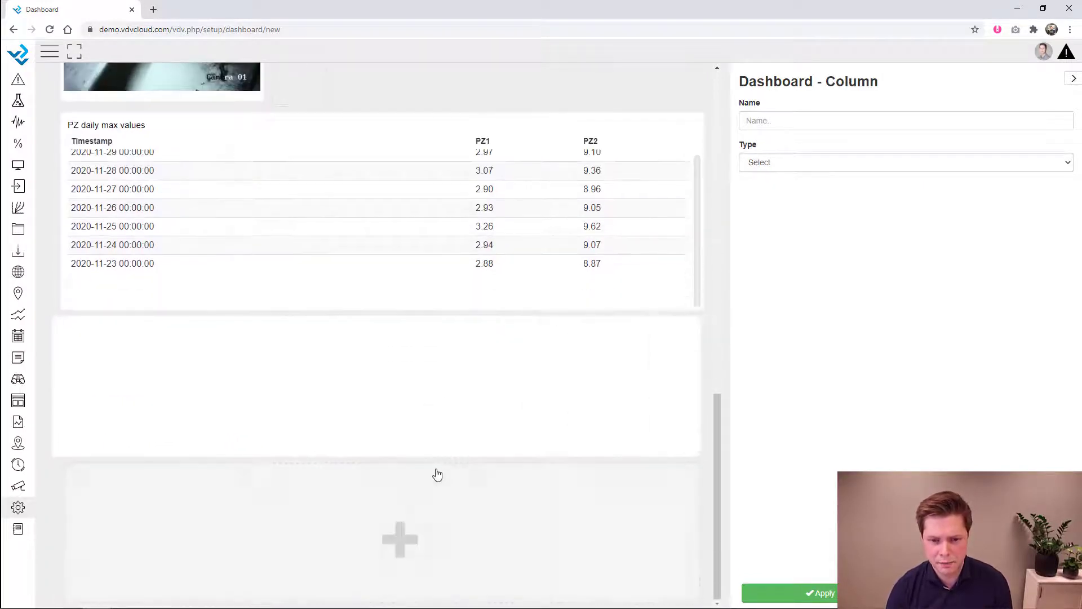
{"action": "left_click_drag", "start_coordinate": [442, 459], "coordinate": [451, 528]}
- Make the column an Update Overview of all 01 Webinar sites, 422 px tall
{"action": "left_click", "coordinate": [788, 163]}
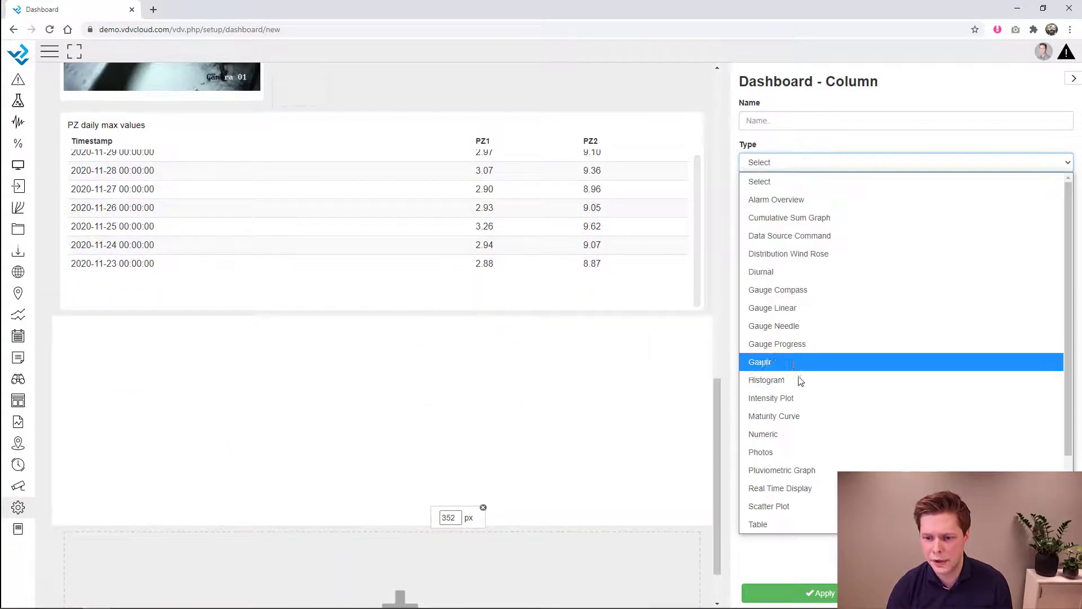
{"action": "scroll", "coordinate": [799, 454], "scroll_direction": "down", "scroll_amount": 2}
{"action": "left_click", "coordinate": [798, 469]}
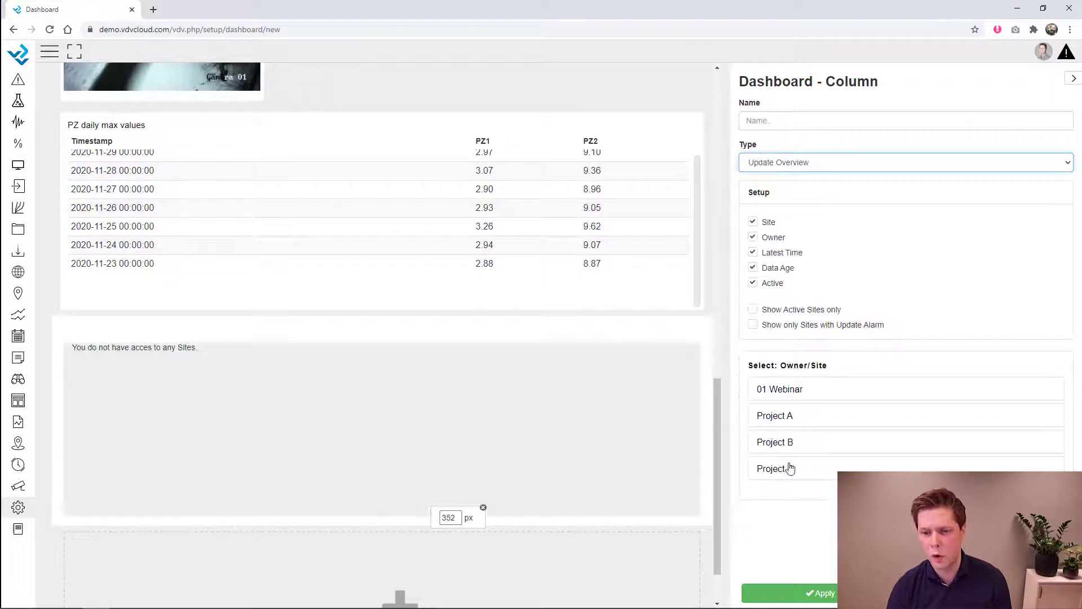
{"action": "left_click", "coordinate": [788, 398]}
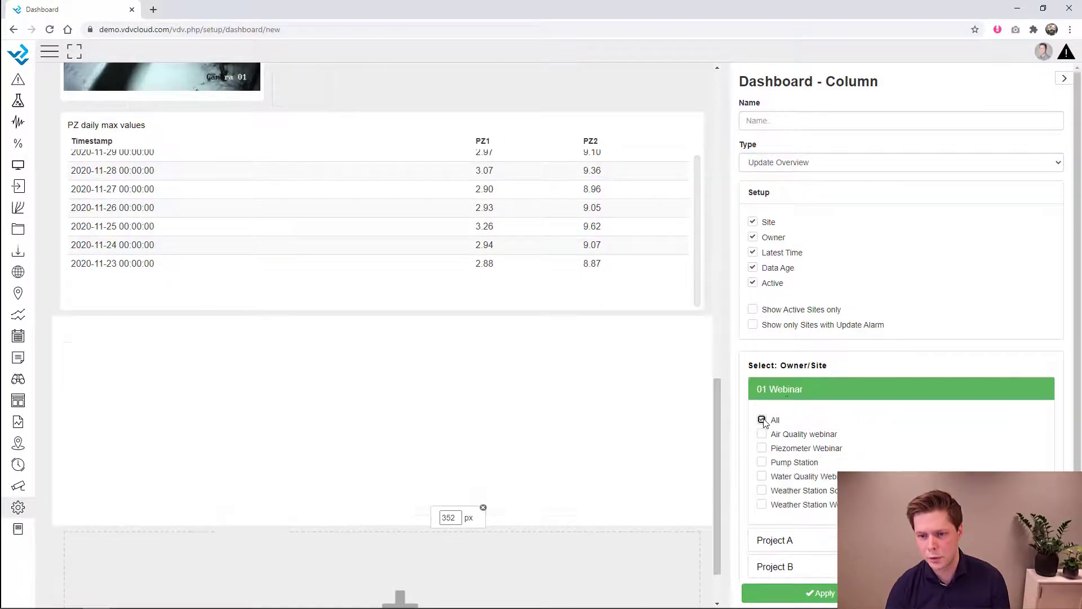
{"action": "left_click", "coordinate": [791, 397]}
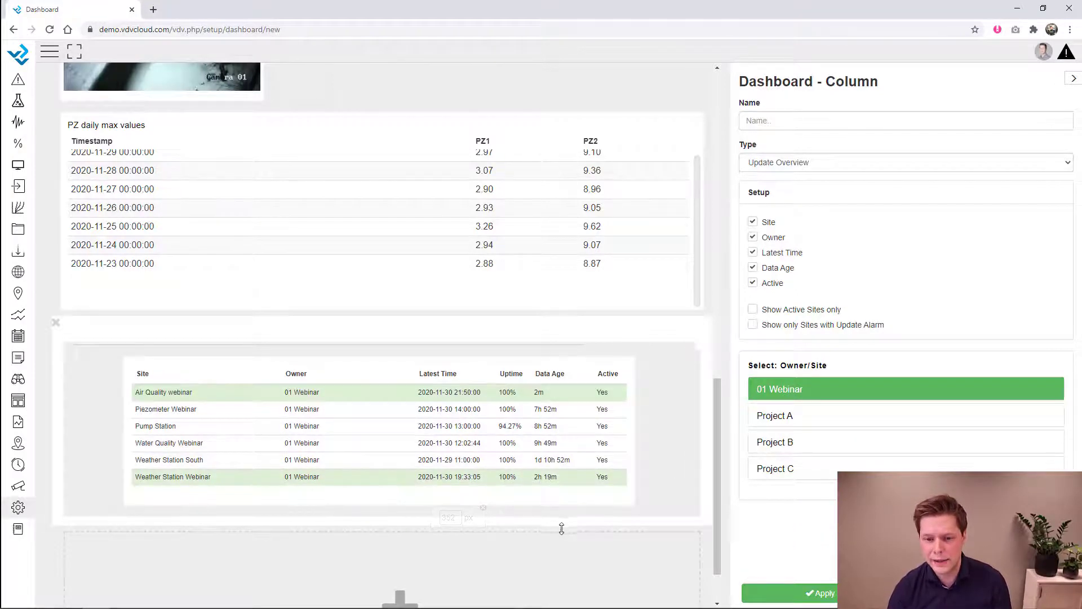
{"action": "left_click_drag", "start_coordinate": [562, 526], "coordinate": [564, 563]}
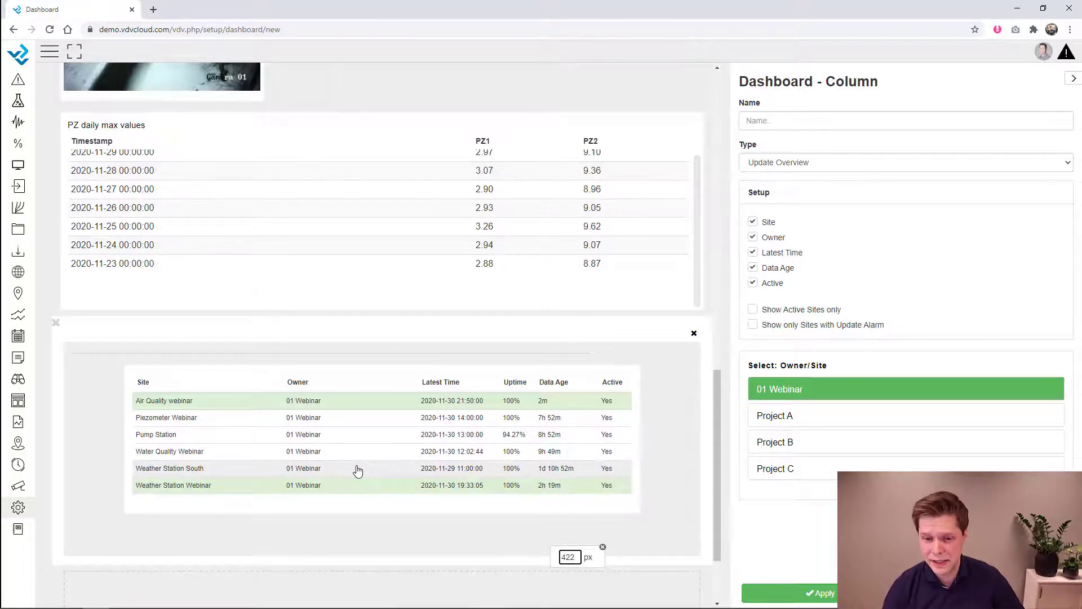
- Add a column below the update overview as an Alarm Overview for the 01 Webinar sites
{"action": "scroll", "coordinate": [505, 519], "scroll_direction": "down", "scroll_amount": 2}
{"action": "left_click", "coordinate": [401, 540]}
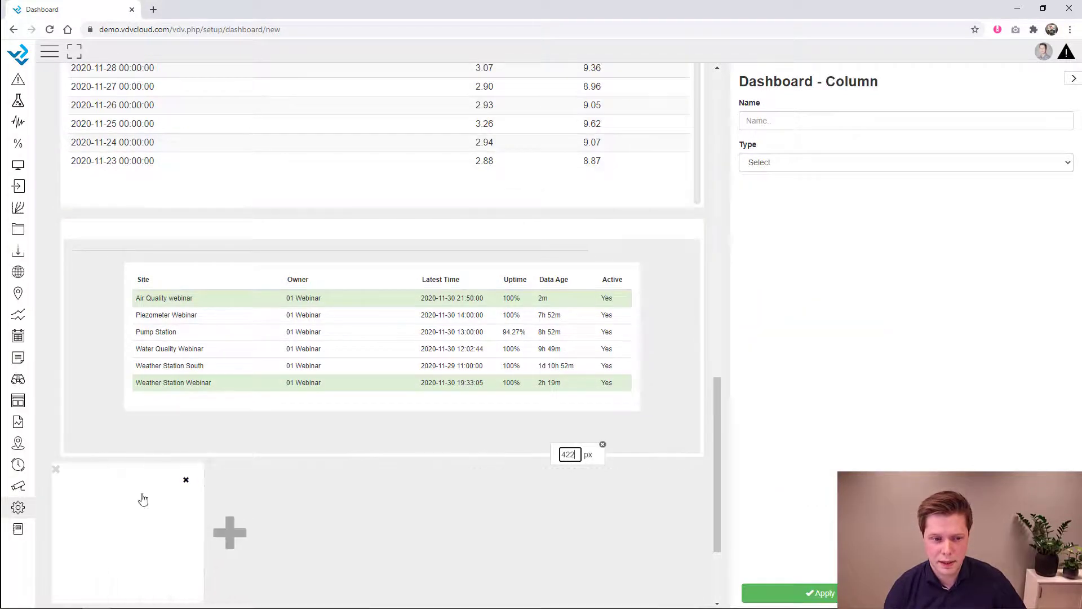
{"action": "left_click", "coordinate": [788, 164]}
{"action": "left_click", "coordinate": [784, 207]}
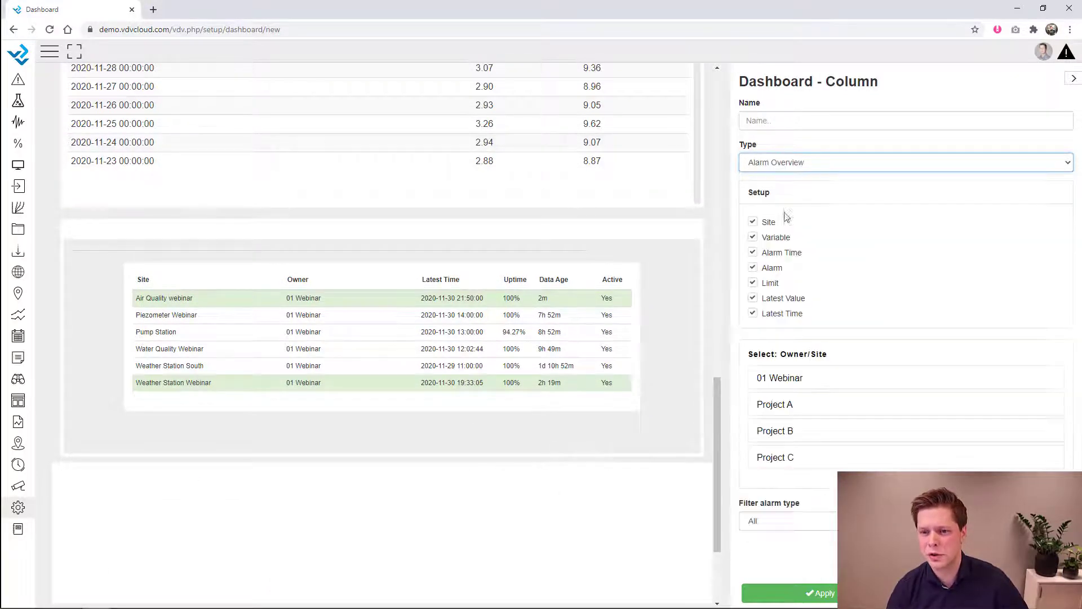
{"action": "left_click", "coordinate": [785, 379]}
{"action": "left_click", "coordinate": [811, 383]}
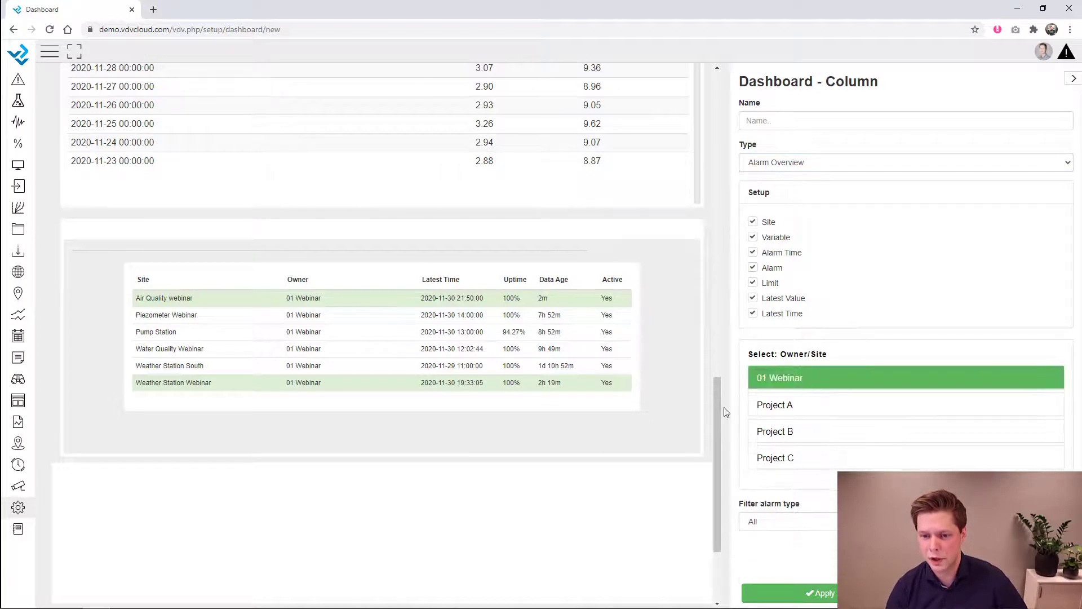
- Resize the alarm panel to 282 px and name it 'Alarm Overview'
{"action": "scroll", "coordinate": [564, 457], "scroll_direction": "down", "scroll_amount": 3}
{"action": "left_click_drag", "start_coordinate": [566, 460], "coordinate": [567, 487]}
{"action": "left_click", "coordinate": [783, 122]}
{"action": "type", "text": "Alarm Overview"}
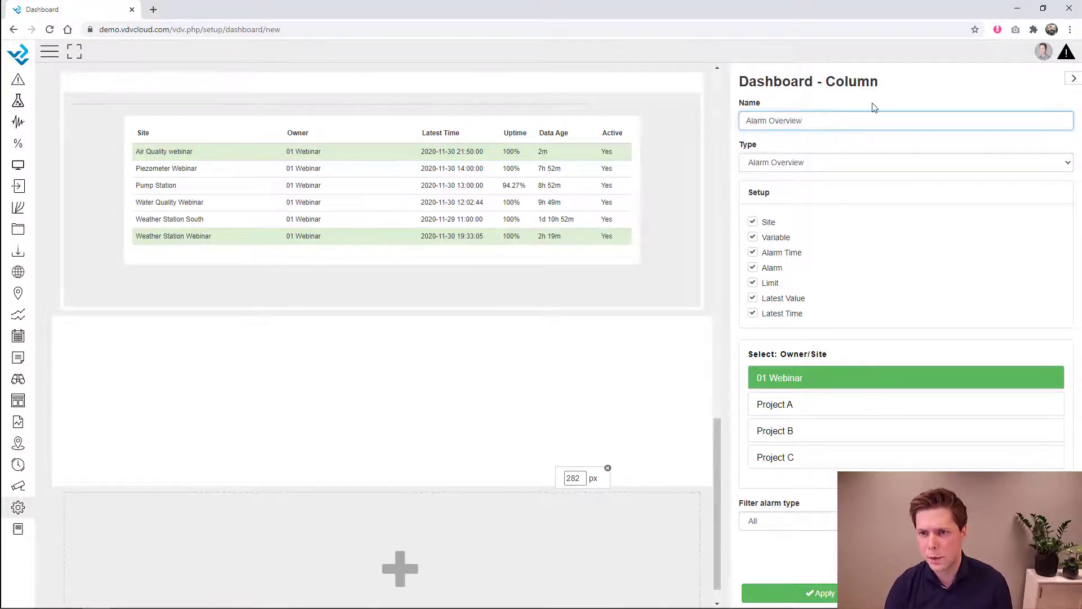
{"action": "key", "text": "Return"}
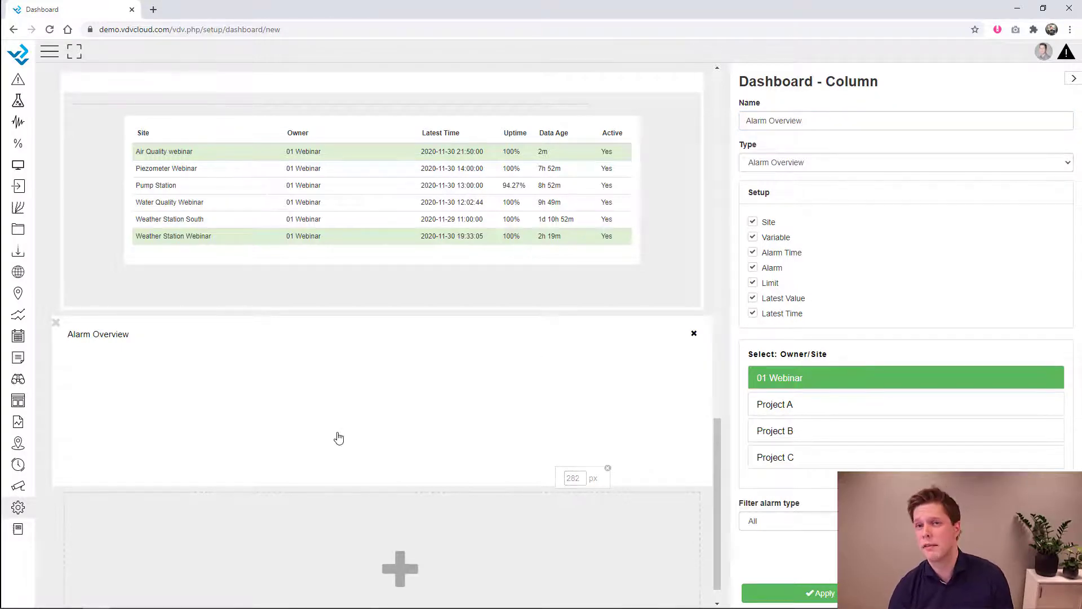
{"action": "scroll", "coordinate": [339, 438], "scroll_direction": "down", "scroll_amount": 1}
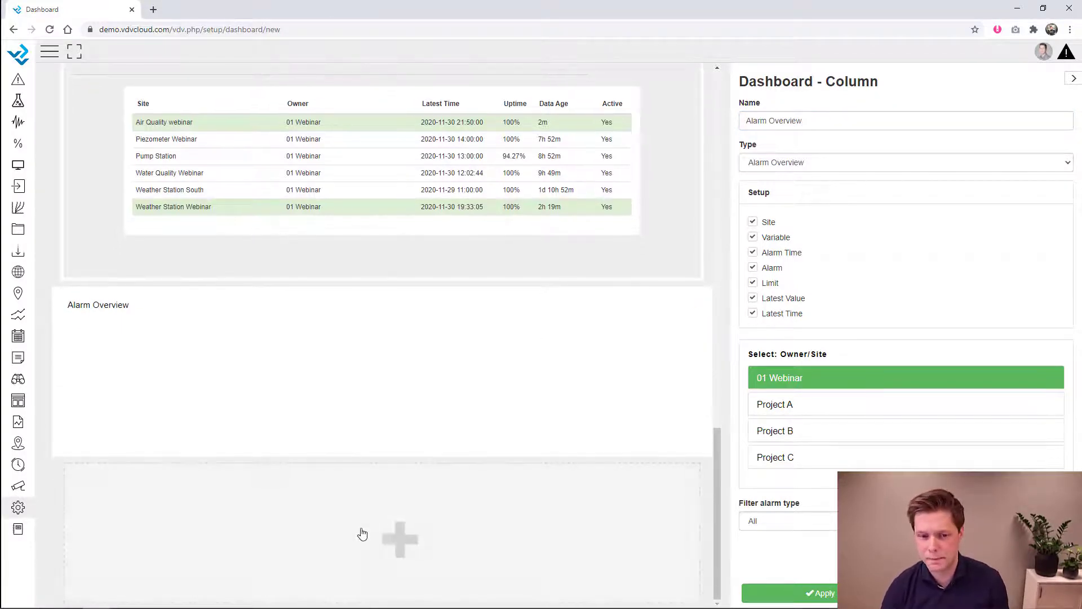
{"action": "left_click", "coordinate": [363, 534]}
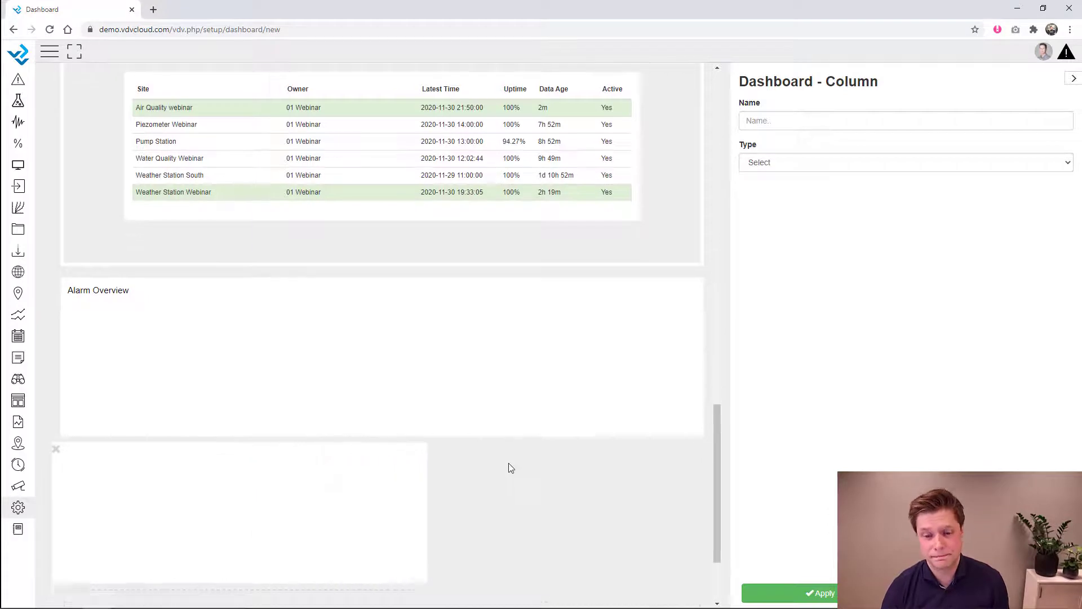
- Stretch the new column to full width and set its height to 700 px
{"action": "scroll", "coordinate": [498, 462], "scroll_direction": "down", "scroll_amount": 3}
{"action": "left_click_drag", "start_coordinate": [498, 459], "coordinate": [474, 601]}
{"action": "scroll", "coordinate": [474, 601], "scroll_direction": "down", "scroll_amount": 3}
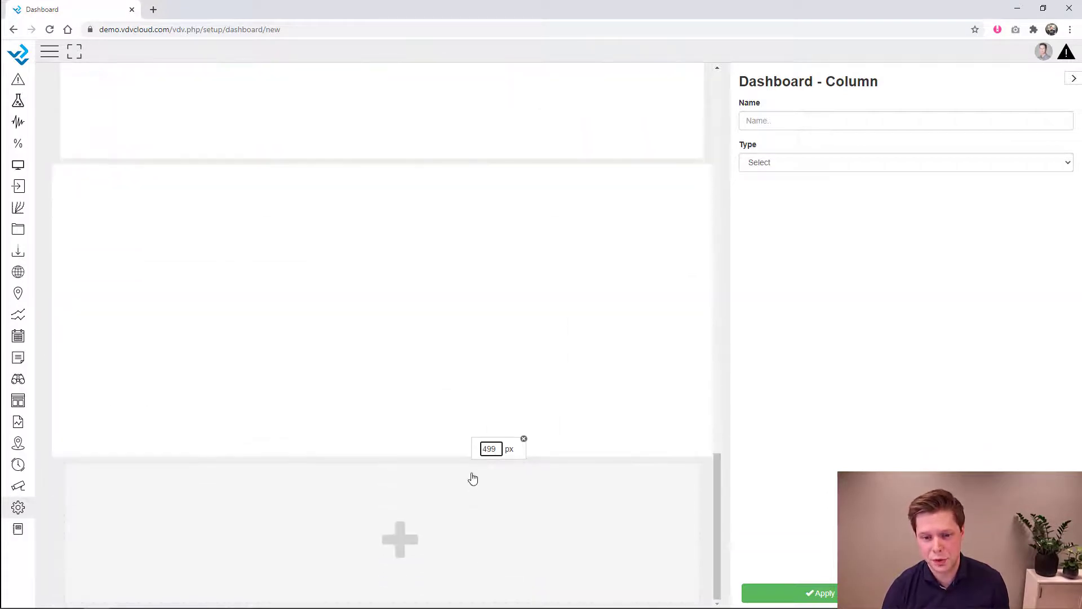
{"action": "double_click", "coordinate": [489, 449]}
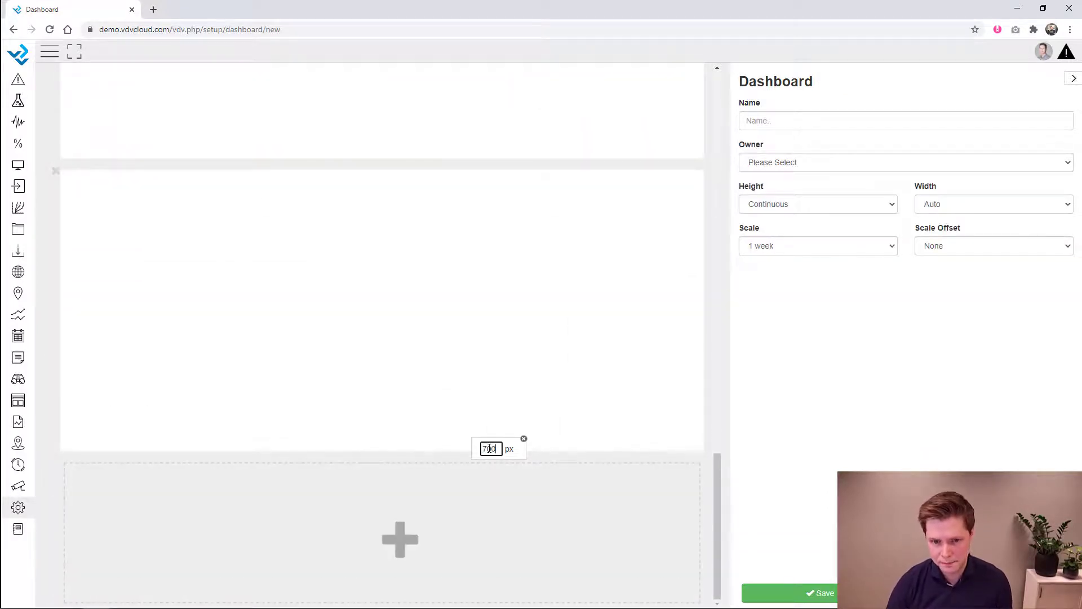
{"action": "key", "text": "Return"}
- Show the Map Overview real-time display in the column and set its height to 1100 px
{"action": "left_click", "coordinate": [614, 179]}
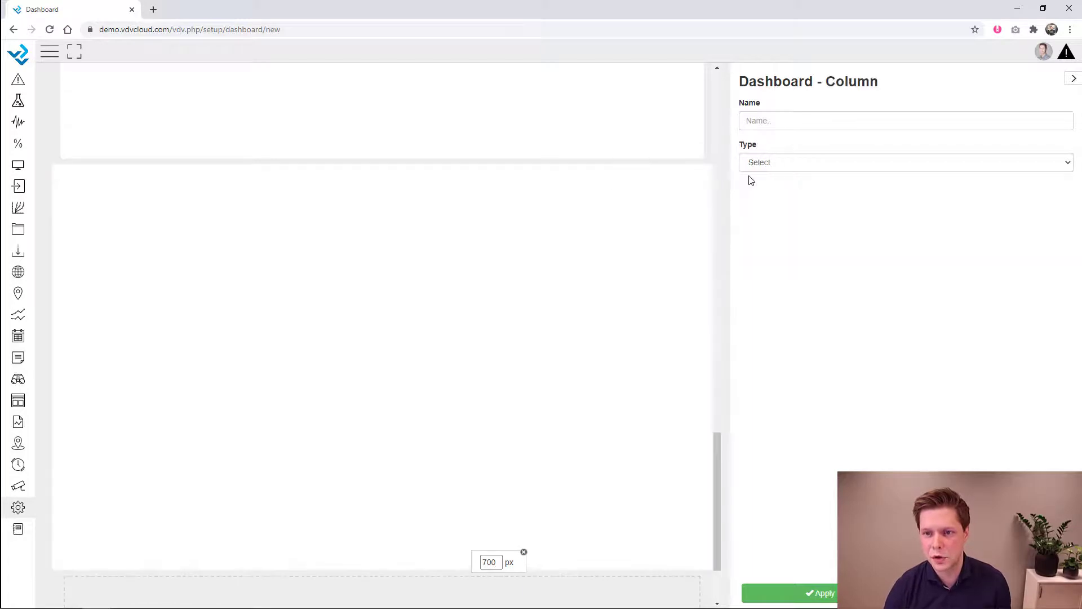
{"action": "left_click", "coordinate": [768, 164]}
{"action": "scroll", "coordinate": [778, 338], "scroll_direction": "down", "scroll_amount": 2}
{"action": "left_click", "coordinate": [781, 396]}
{"action": "left_click", "coordinate": [831, 196]}
{"action": "left_click", "coordinate": [823, 249]}
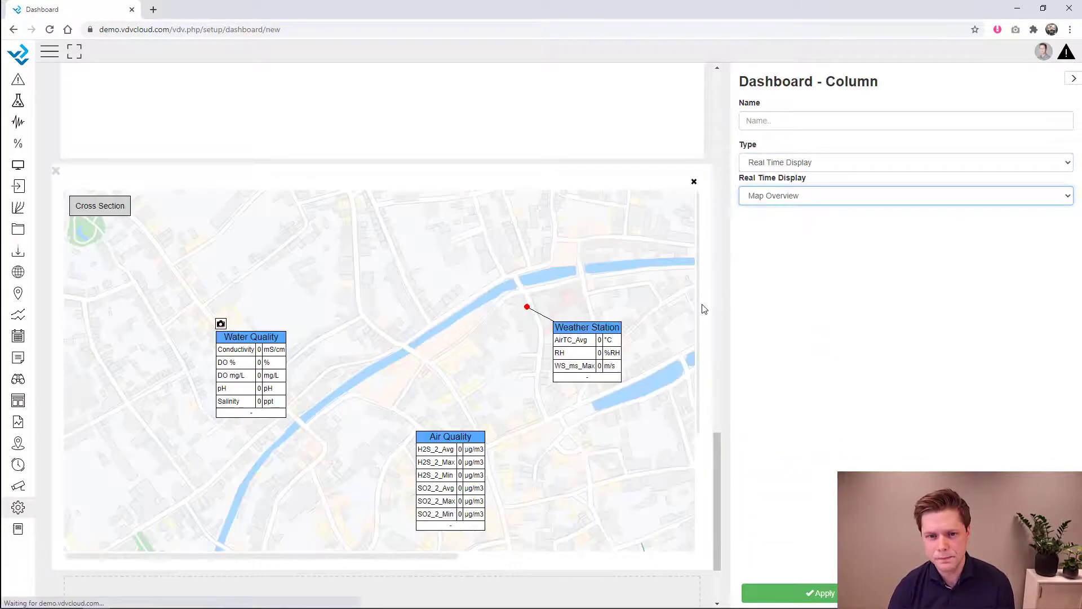
{"action": "left_click_drag", "start_coordinate": [719, 460], "coordinate": [715, 485]}
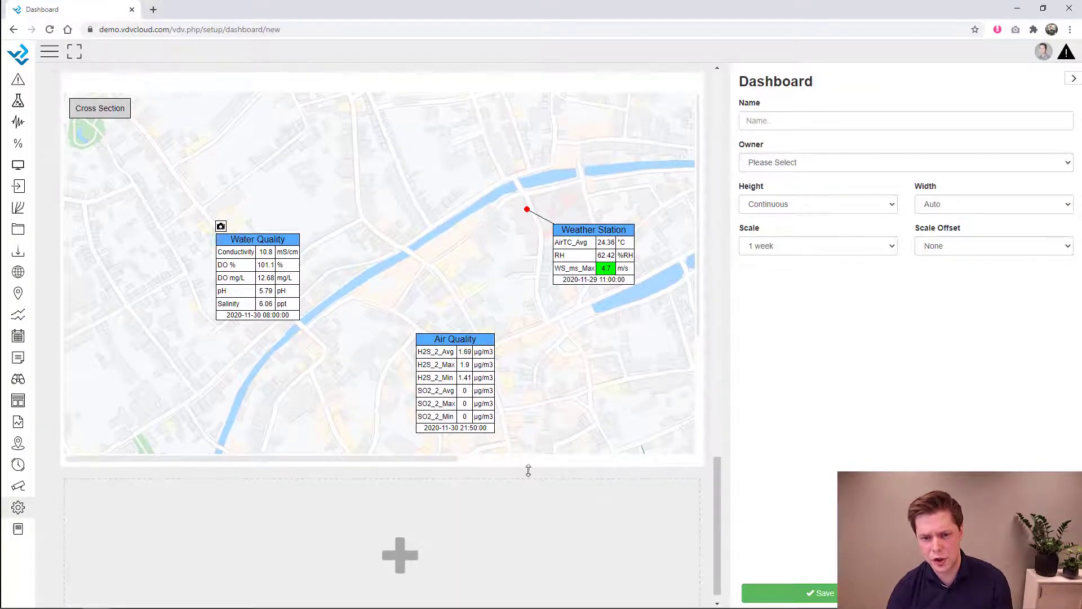
{"action": "left_click_drag", "start_coordinate": [530, 474], "coordinate": [536, 586]}
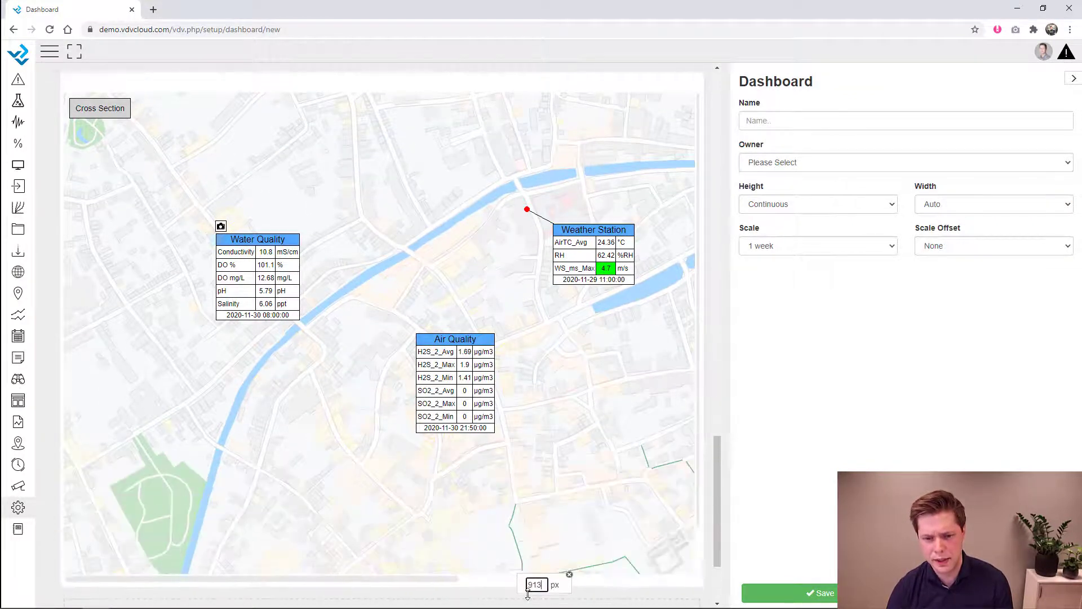
{"action": "type", "text": "11"}
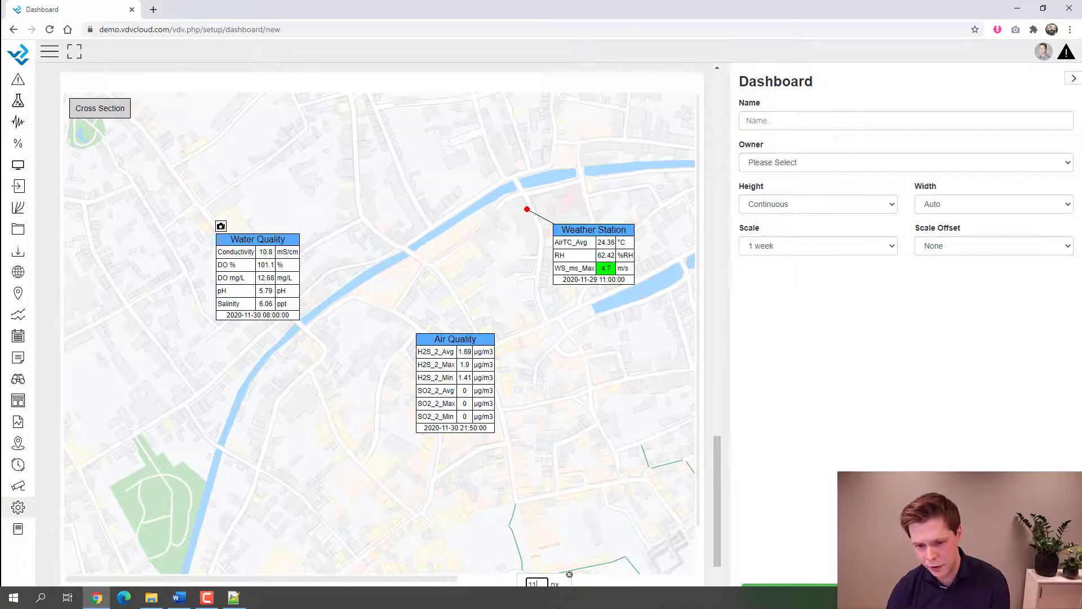
{"action": "type", "text": "00"}
{"action": "key", "text": "Return"}
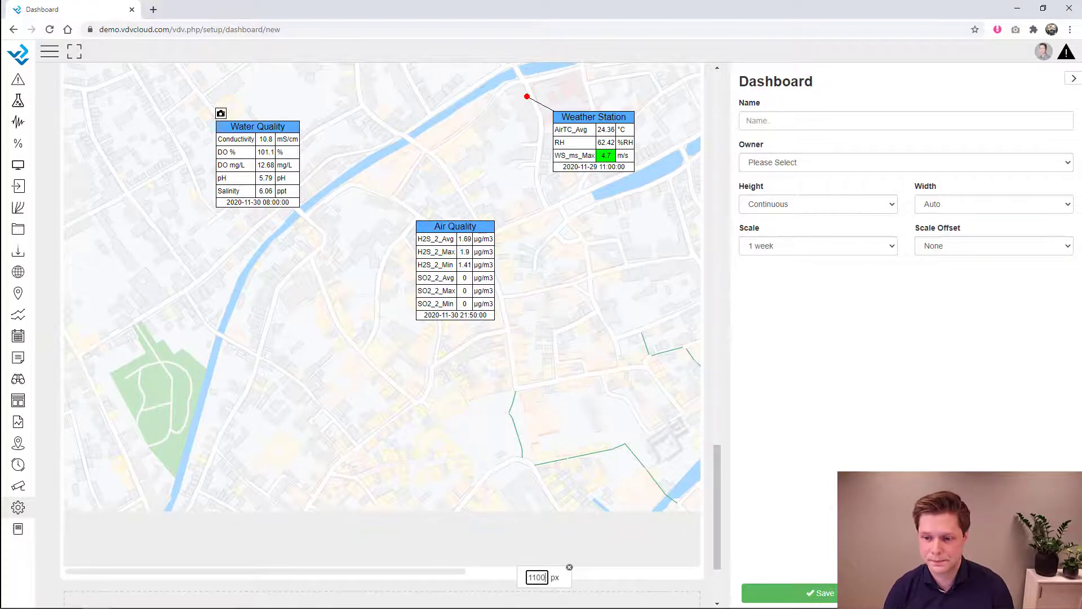
- Name the dashboard 'Project Overview Dashboard' with 01 Webinar as owner, leaving the scale at 1 week
{"action": "left_click", "coordinate": [802, 119]}
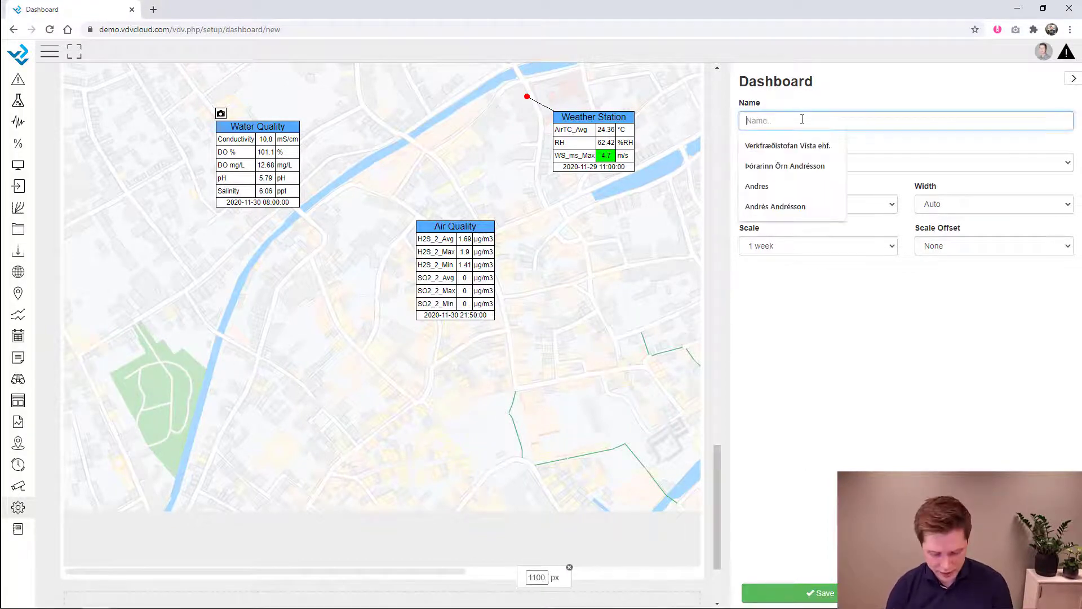
{"action": "type", "text": "Pro"}
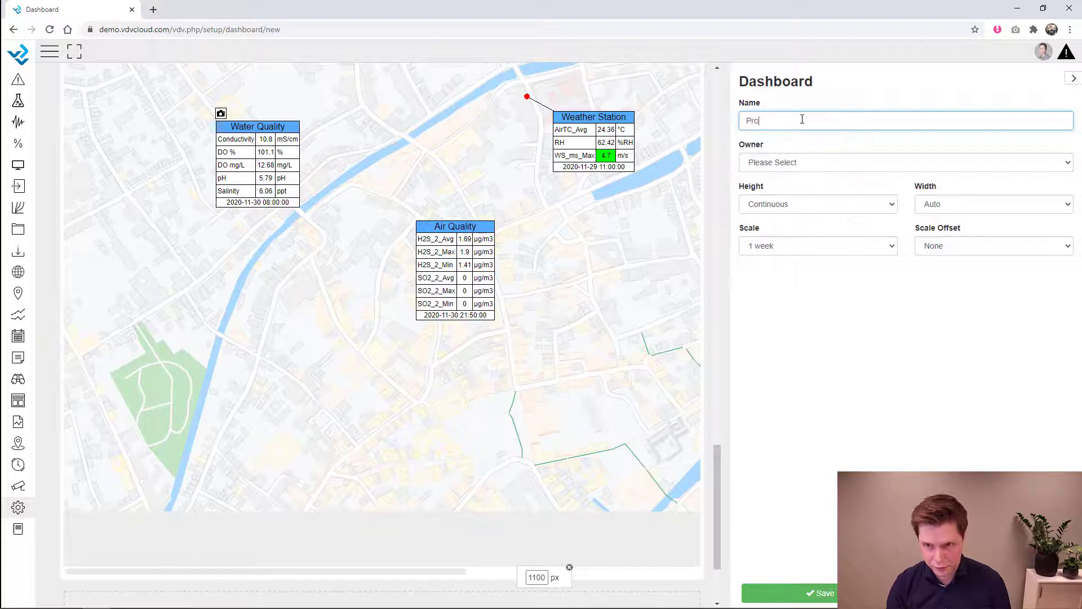
{"action": "type", "text": "ject Overvie"}
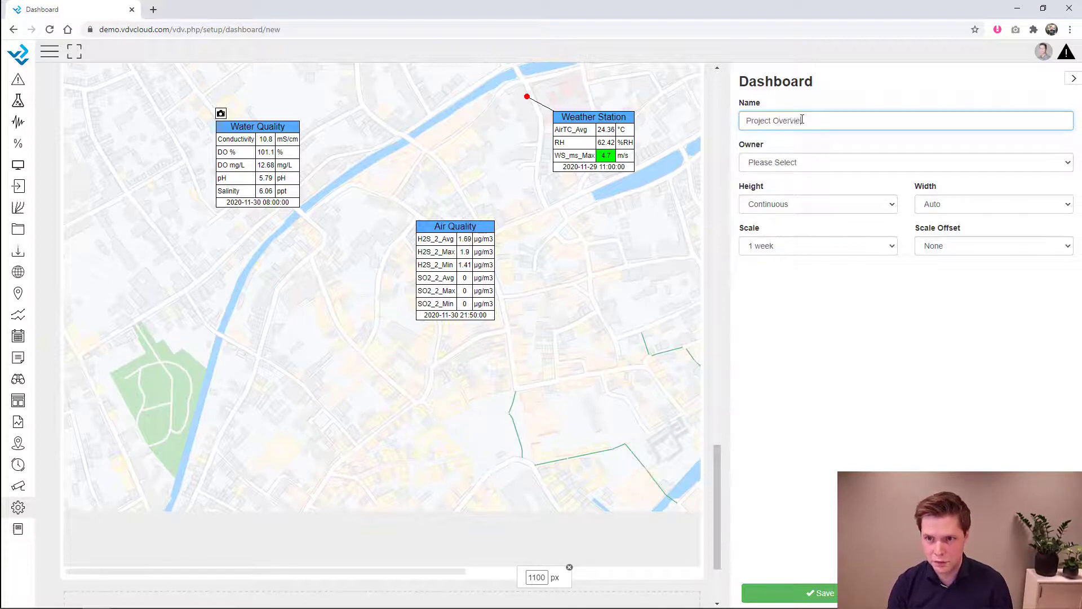
{"action": "type", "text": "w Dashboard"}
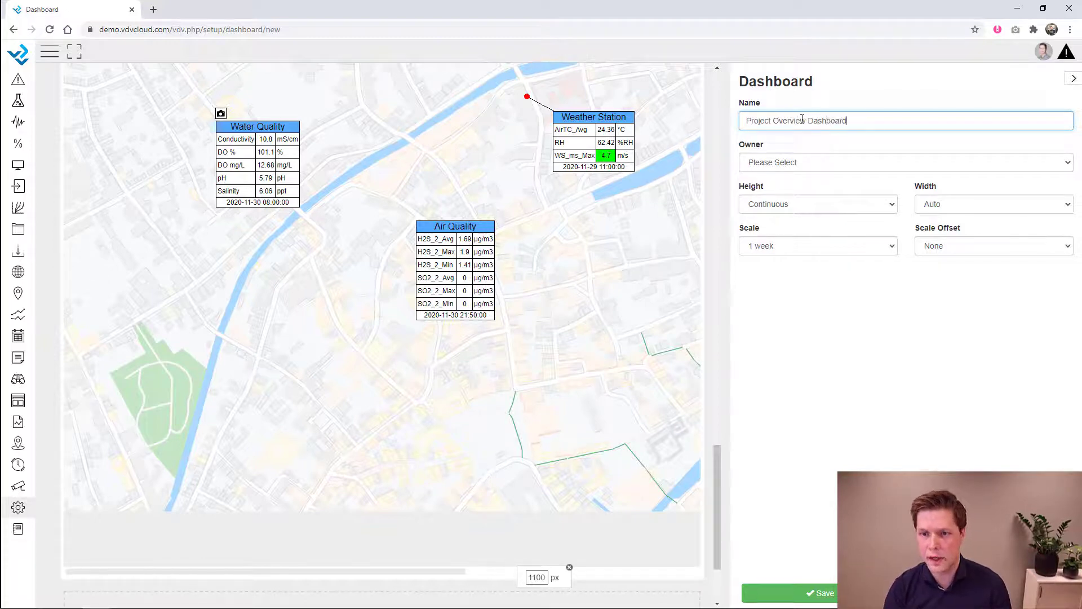
{"action": "left_click", "coordinate": [803, 162]}
{"action": "left_click", "coordinate": [799, 194]}
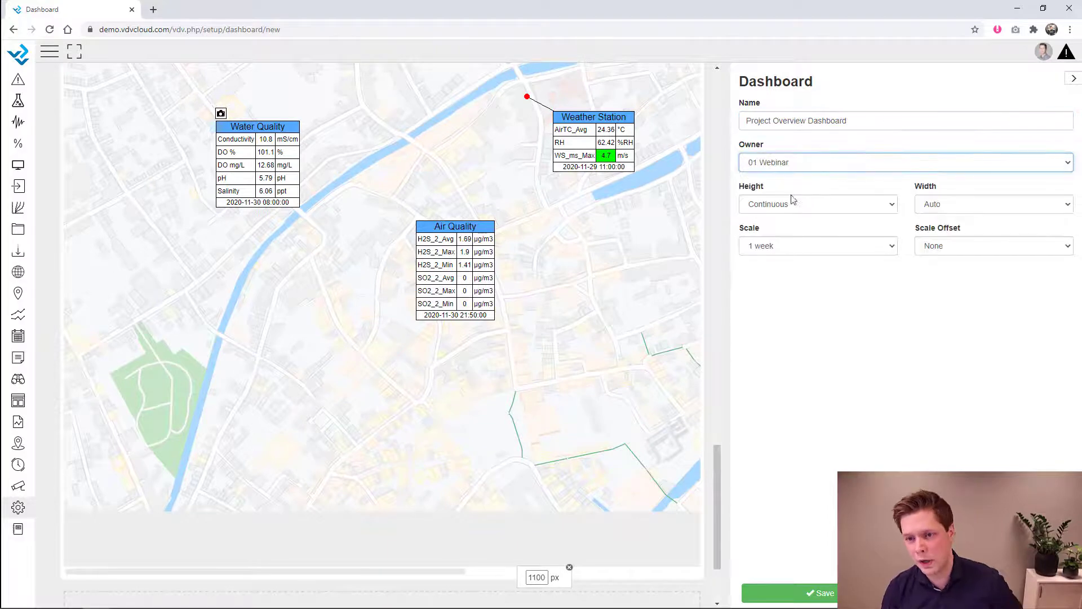
{"action": "left_click", "coordinate": [790, 250]}
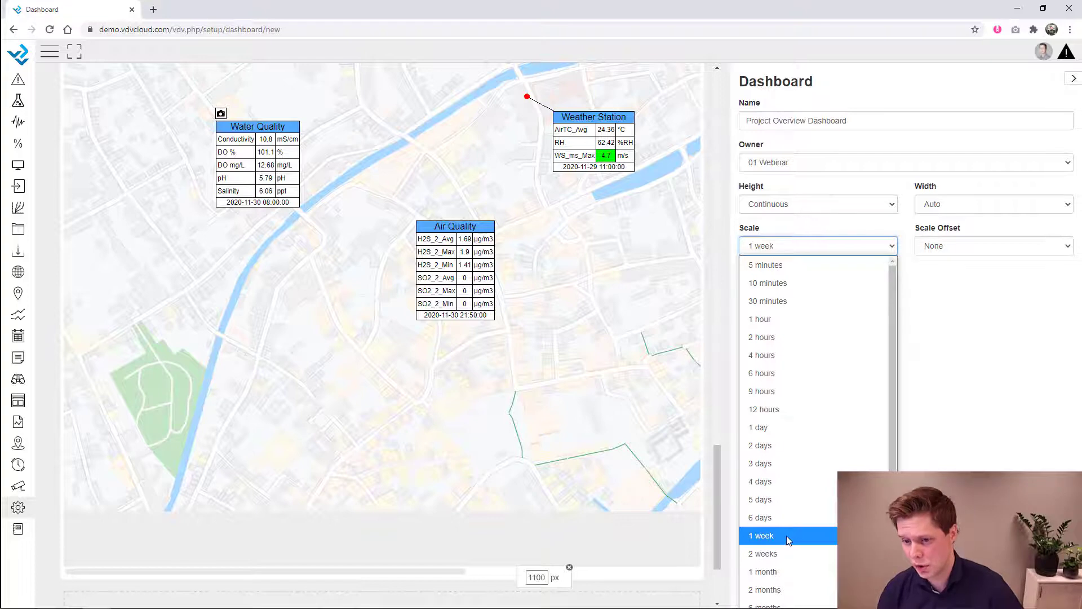
{"action": "scroll", "coordinate": [799, 435], "scroll_direction": "down", "scroll_amount": 1}
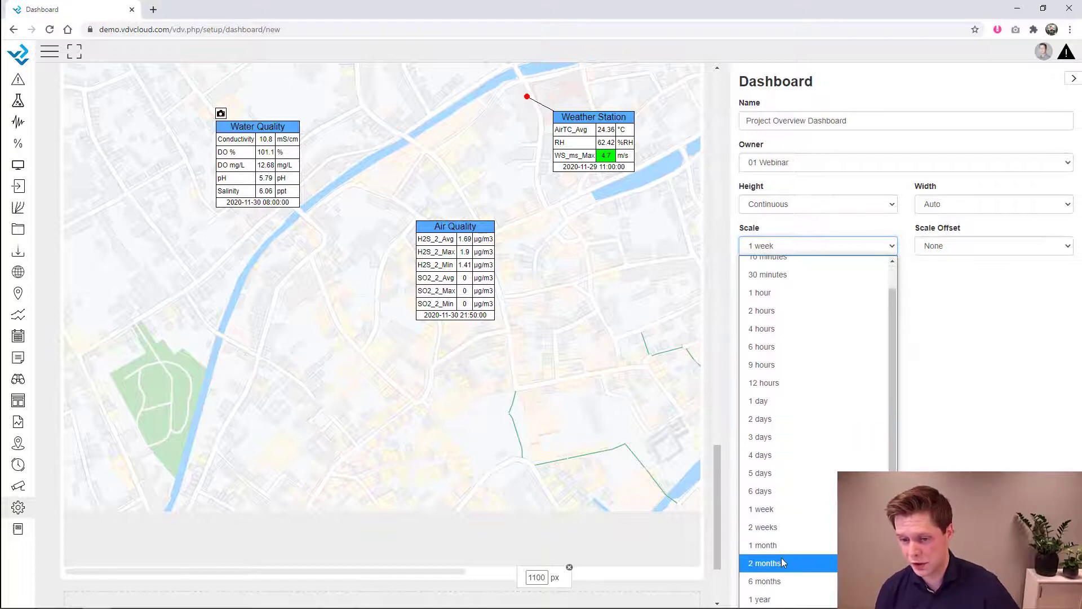
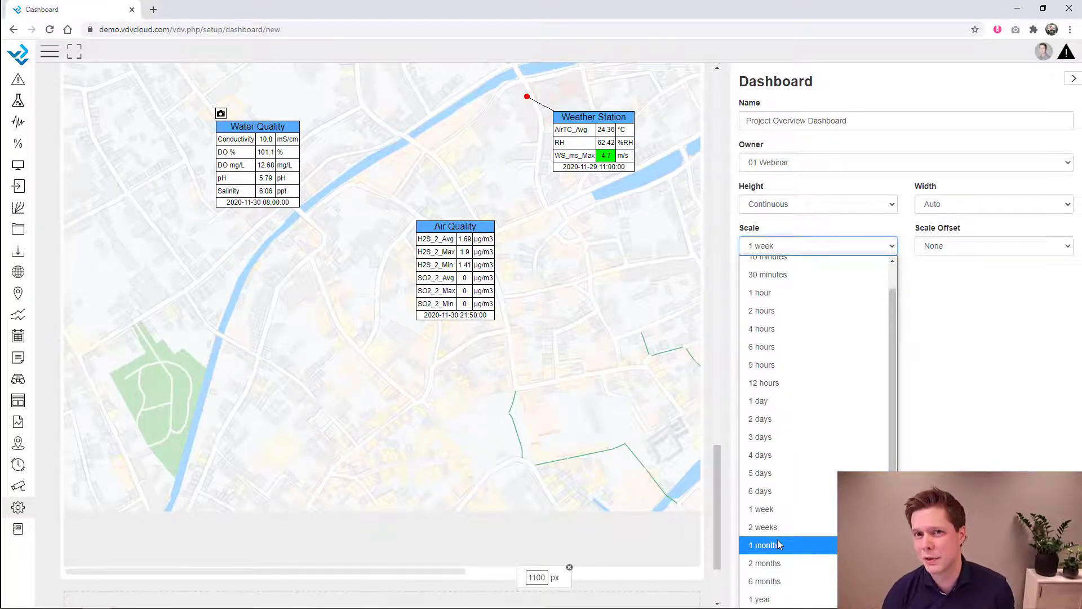
- Save the Project Overview Dashboard at its 1 week scale, then bring up the dashboard list
{"action": "left_click", "coordinate": [772, 511]}
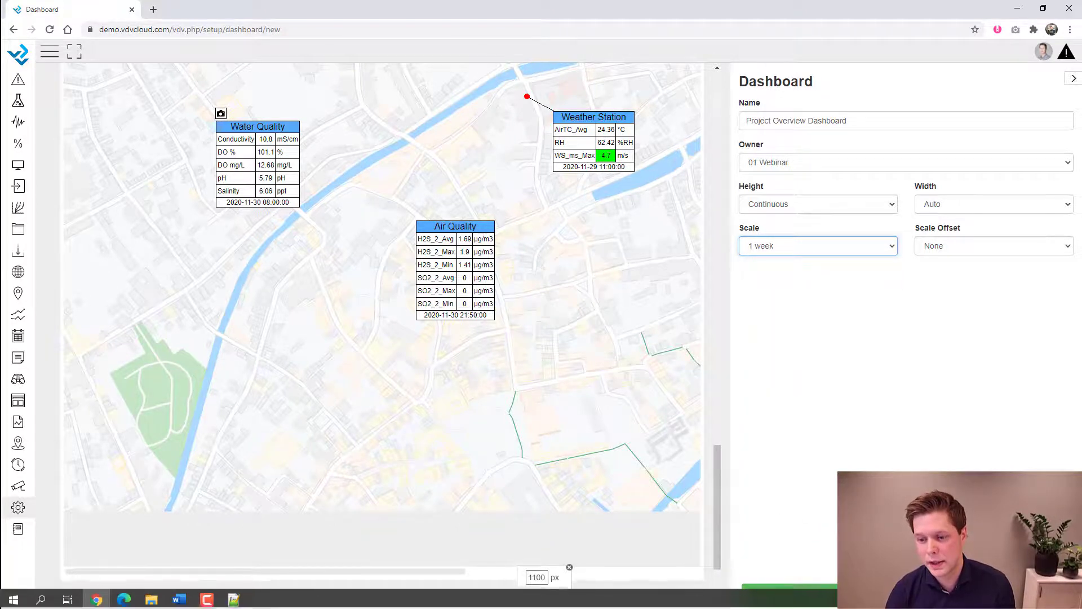
{"action": "left_click", "coordinate": [789, 591]}
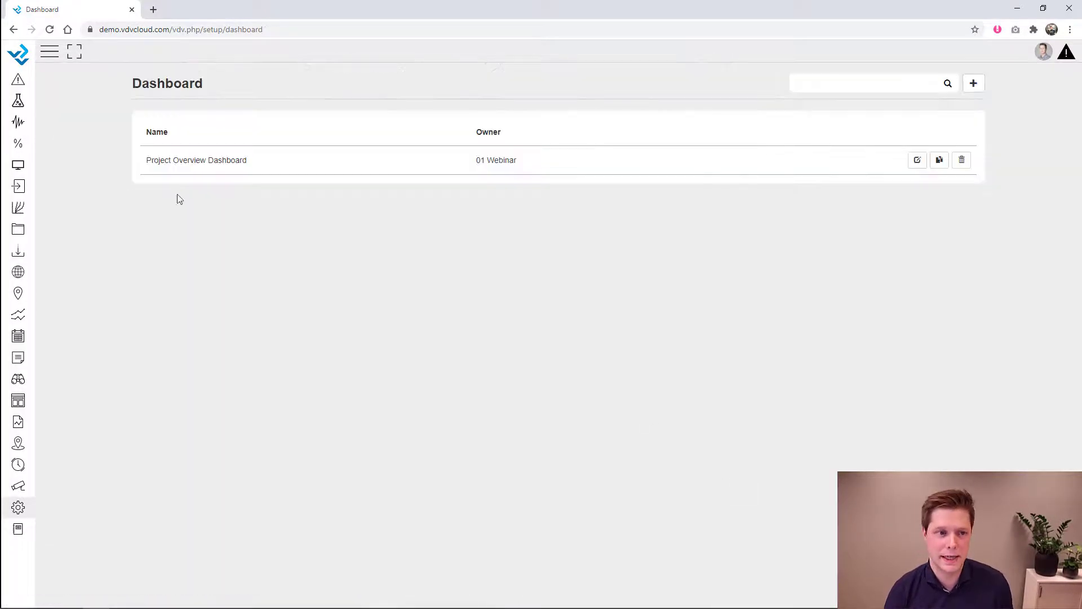
{"action": "left_click", "coordinate": [19, 165]}
- Open the Project Overview Dashboard and scroll through its widgets
{"action": "left_click", "coordinate": [35, 119]}
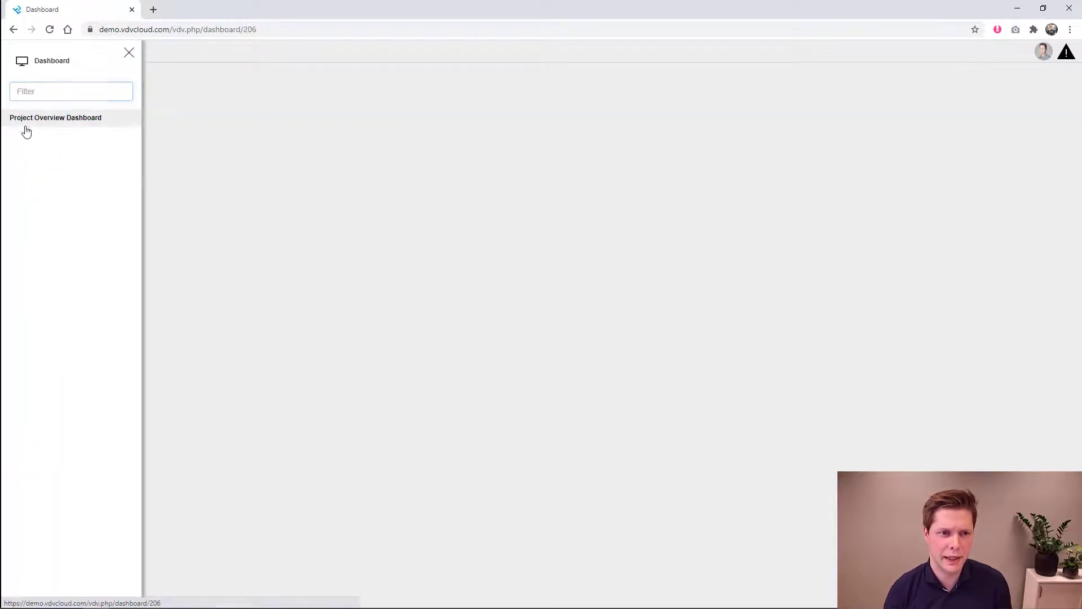
{"action": "left_click", "coordinate": [129, 53]}
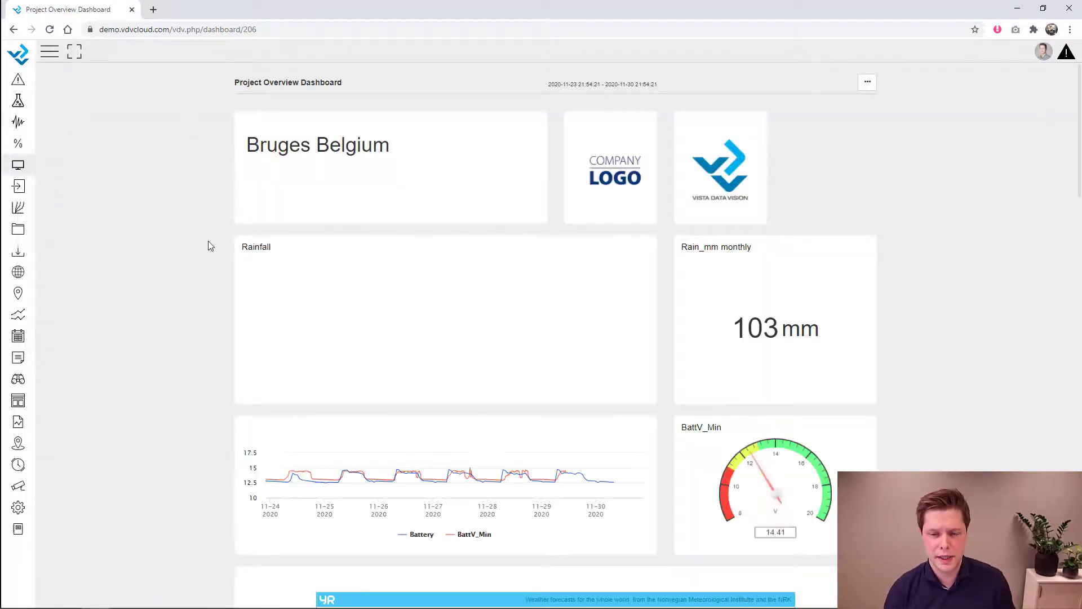
{"action": "scroll", "coordinate": [160, 275], "scroll_direction": "down", "scroll_amount": 2}
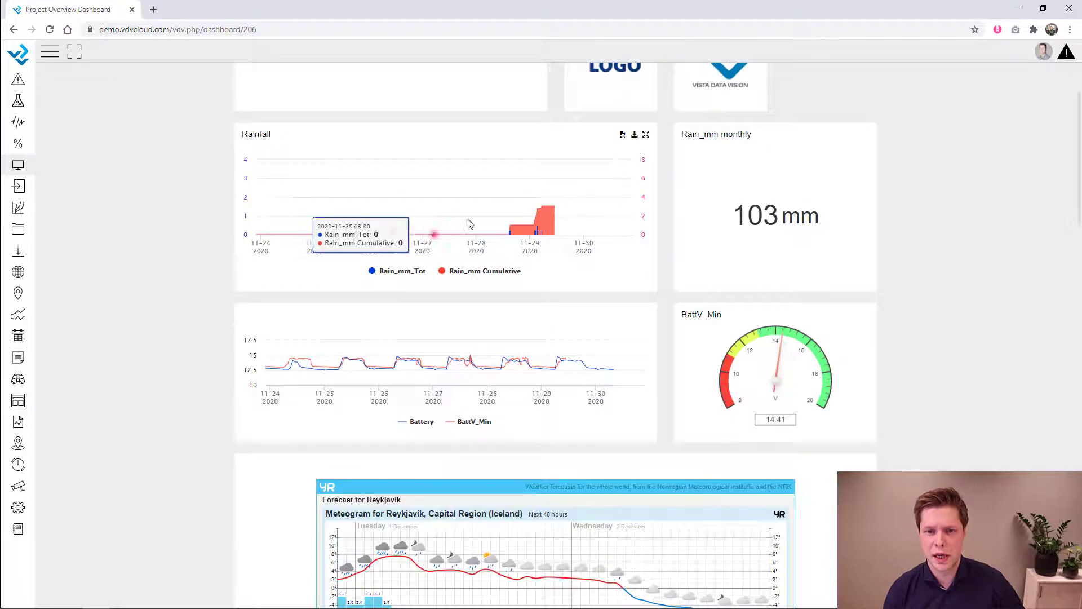
{"action": "scroll", "coordinate": [878, 252], "scroll_direction": "down", "scroll_amount": 6}
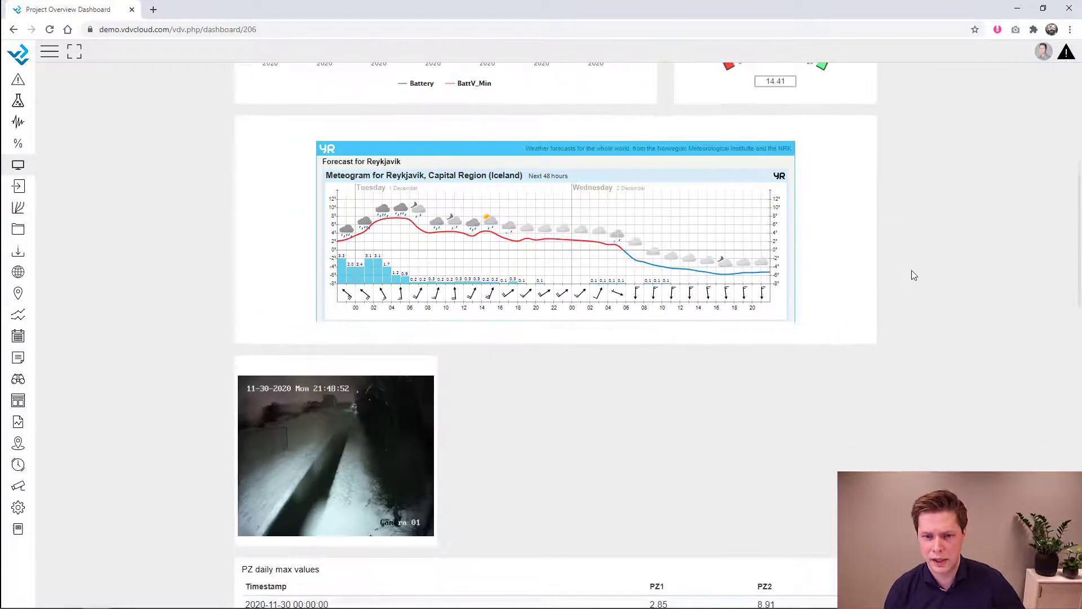
{"action": "scroll", "coordinate": [630, 254], "scroll_direction": "down", "scroll_amount": 5}
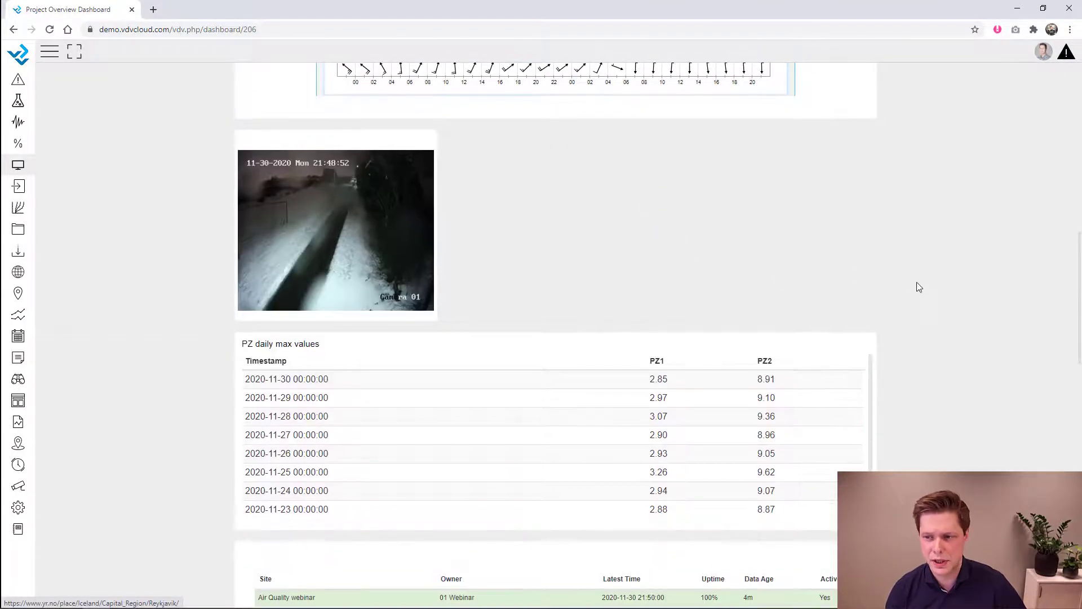
{"action": "scroll", "coordinate": [976, 325], "scroll_direction": "down", "scroll_amount": 4}
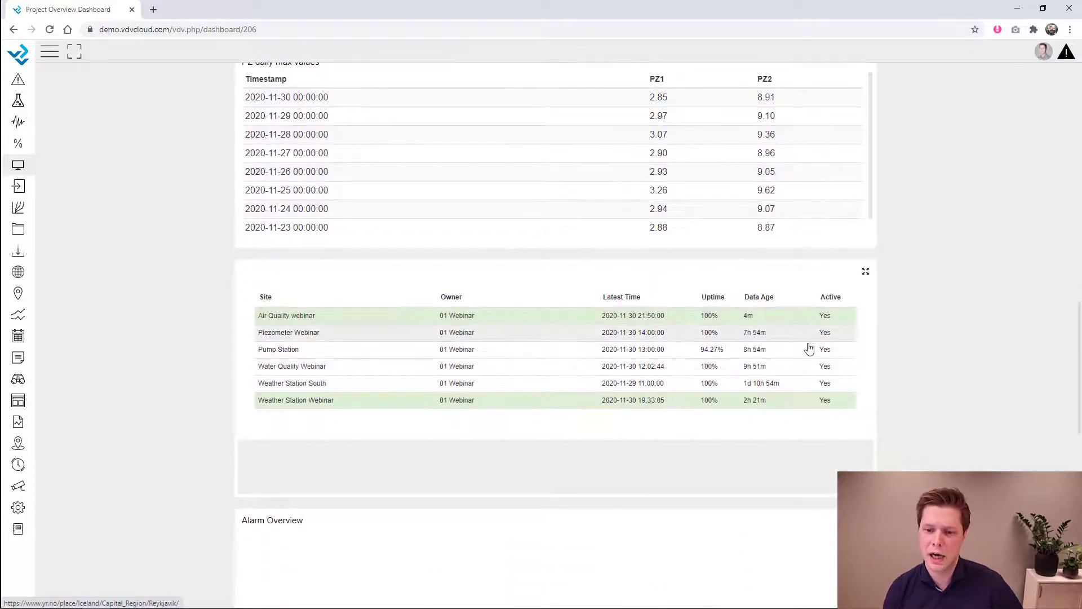
{"action": "scroll", "coordinate": [909, 365], "scroll_direction": "down", "scroll_amount": 11}
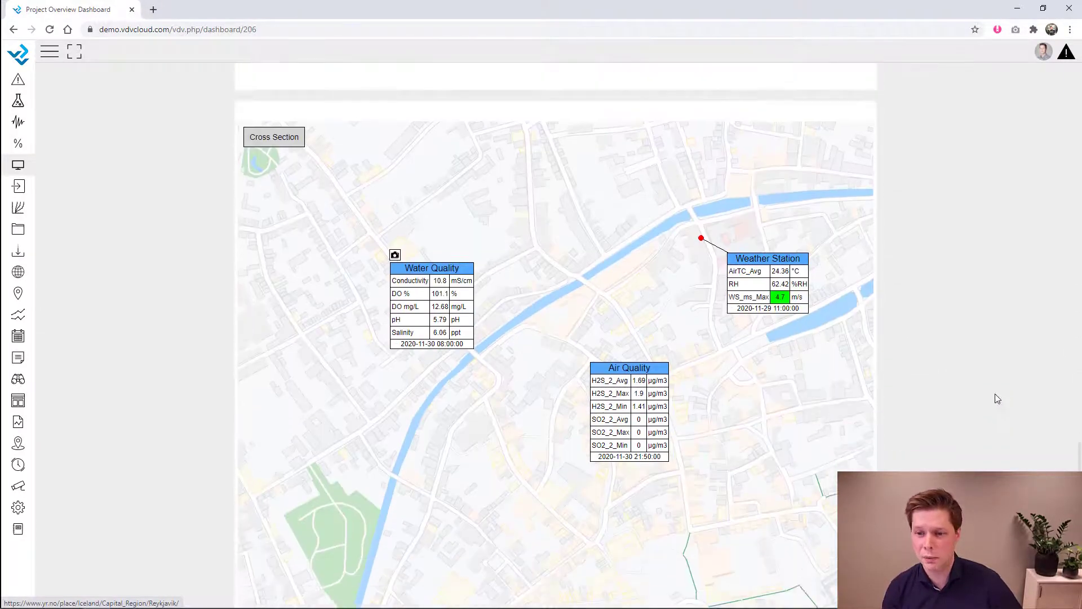
{"action": "scroll", "coordinate": [1000, 417], "scroll_direction": "up", "scroll_amount": 3}
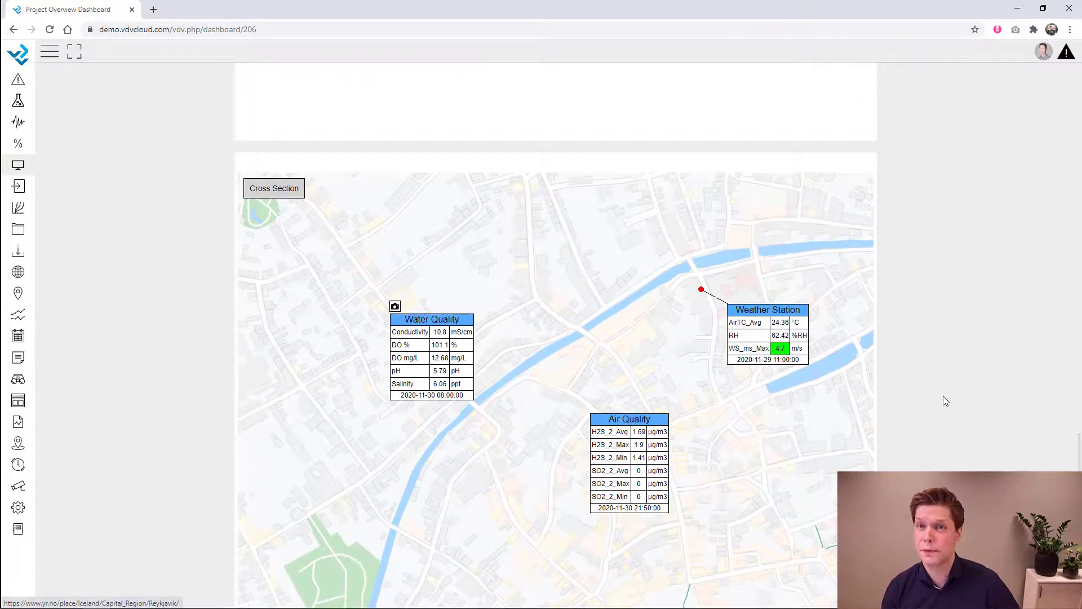
- Check the Water Quality DO % chart and toggle the map to Cross Section and back
{"action": "left_click", "coordinate": [433, 349]}
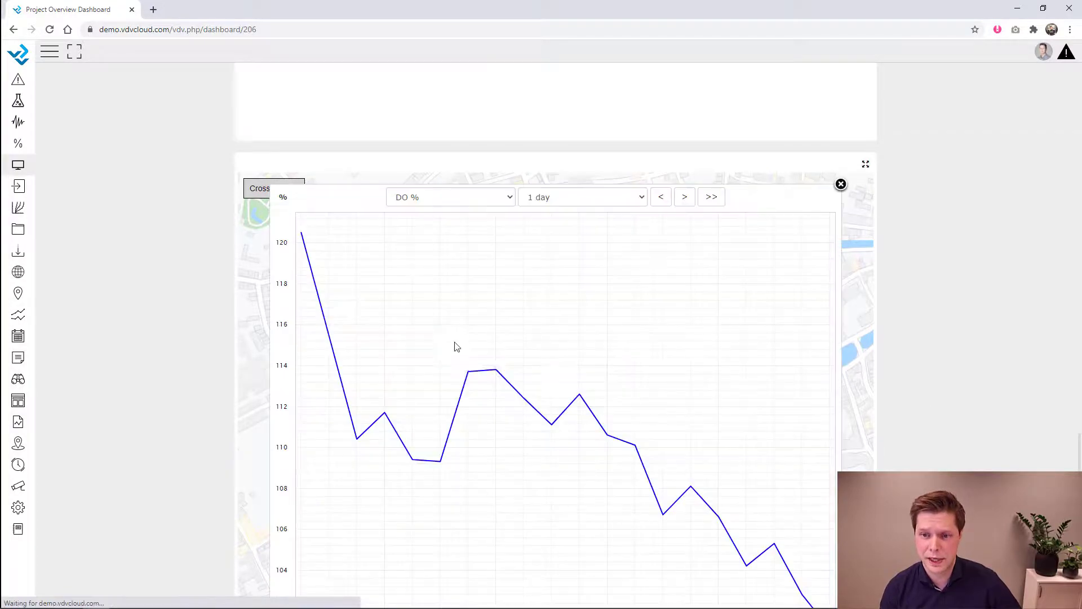
{"action": "left_click", "coordinate": [841, 184]}
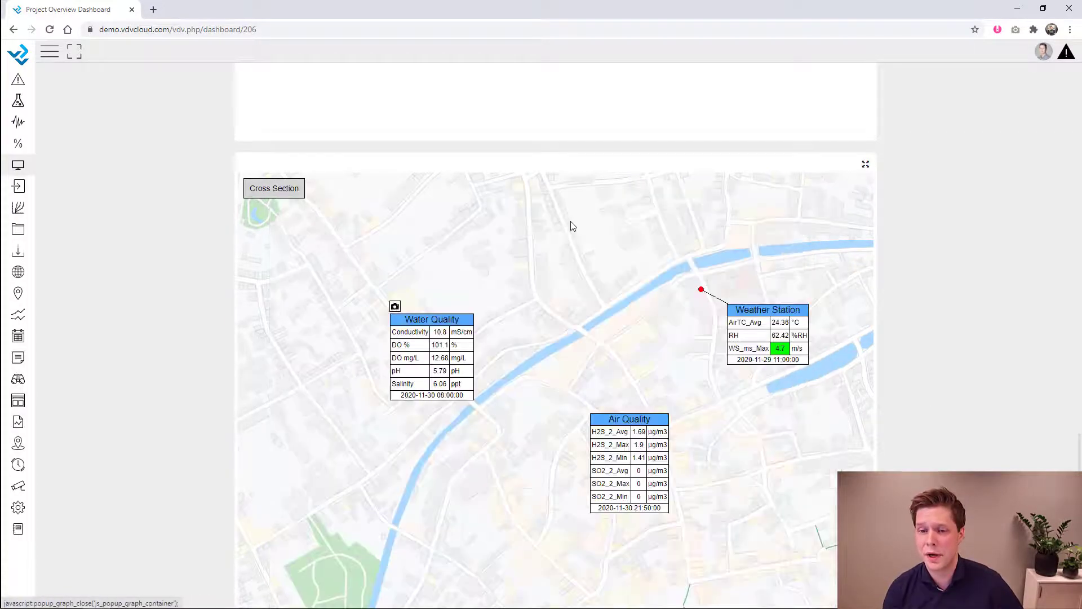
{"action": "left_click", "coordinate": [281, 191]}
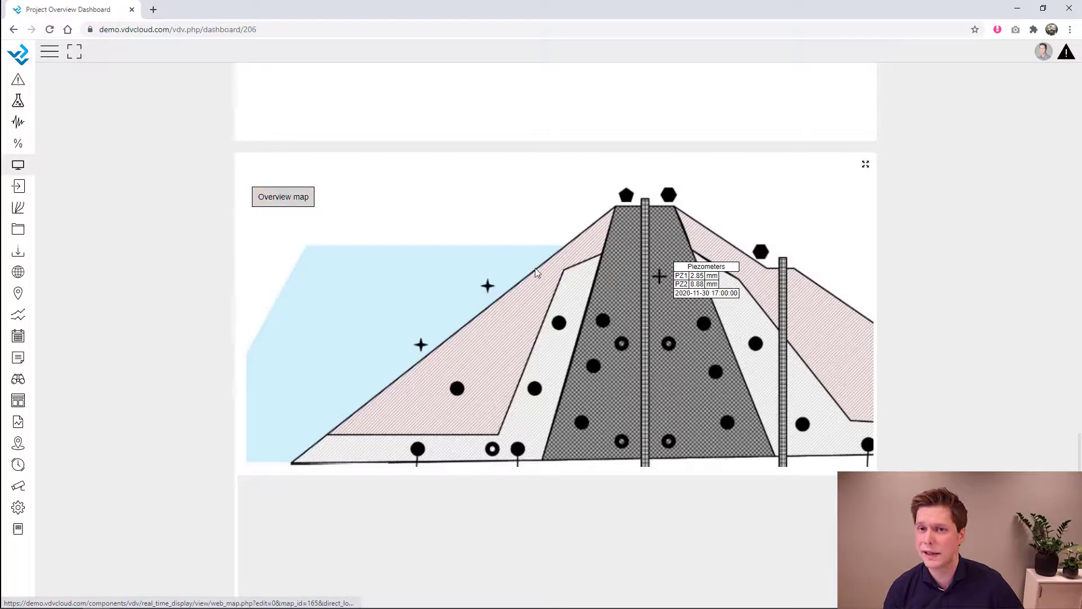
{"action": "left_click", "coordinate": [274, 196]}
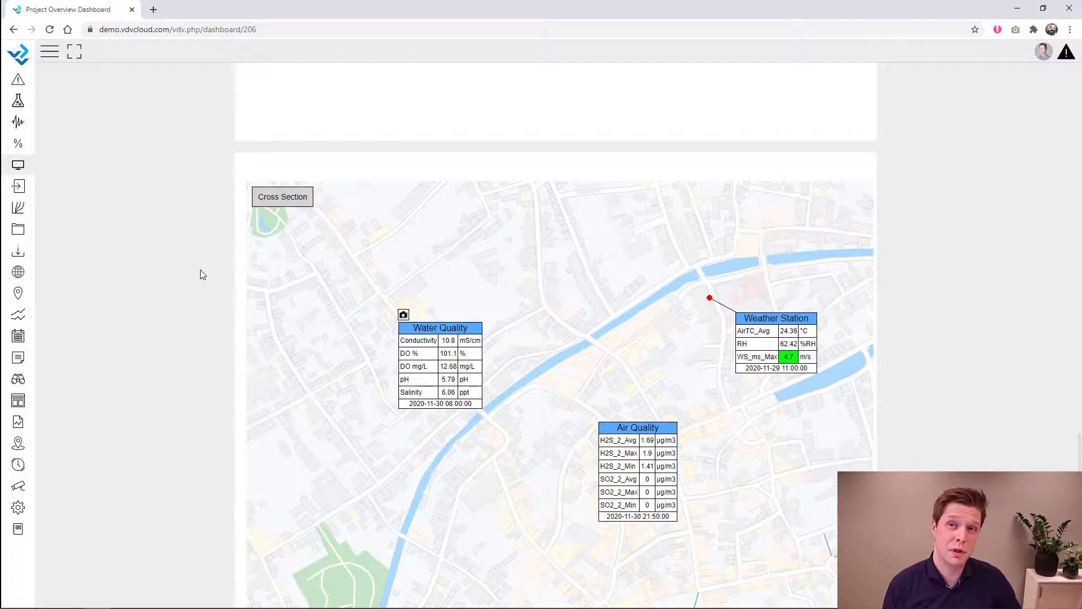
{"action": "left_click", "coordinate": [18, 509]}
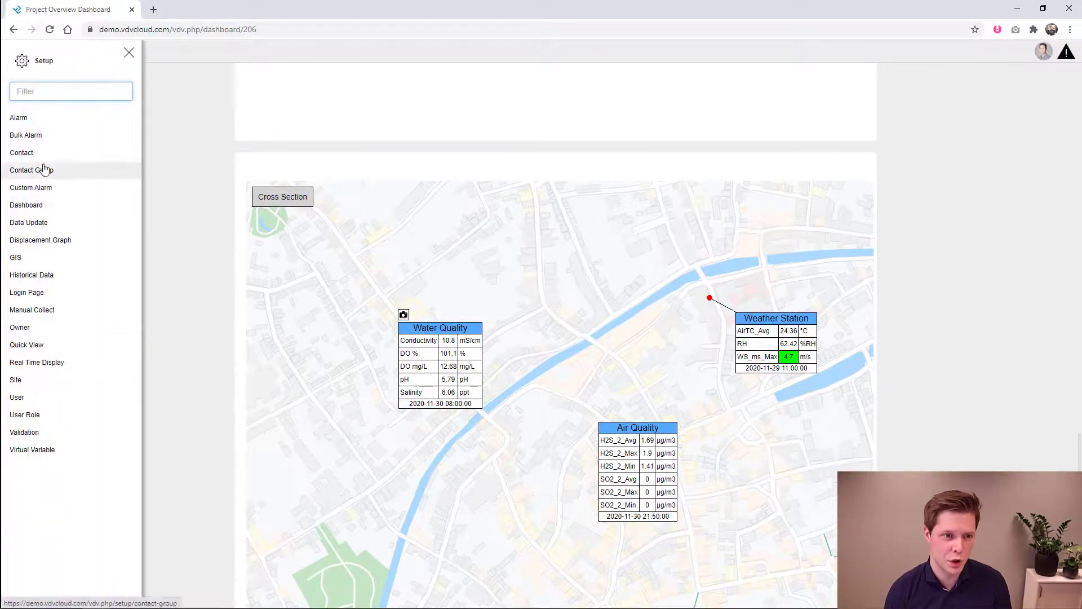
- Open dashboard setup and edit the Project Overview Dashboard
{"action": "left_click", "coordinate": [31, 205]}
{"action": "left_click", "coordinate": [130, 52]}
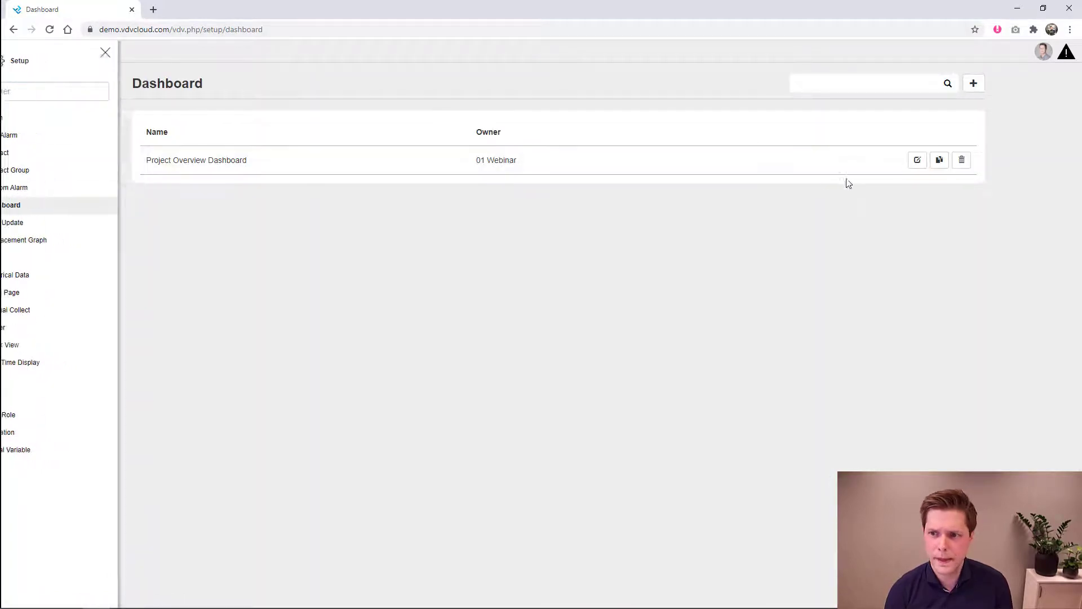
{"action": "left_click", "coordinate": [918, 161]}
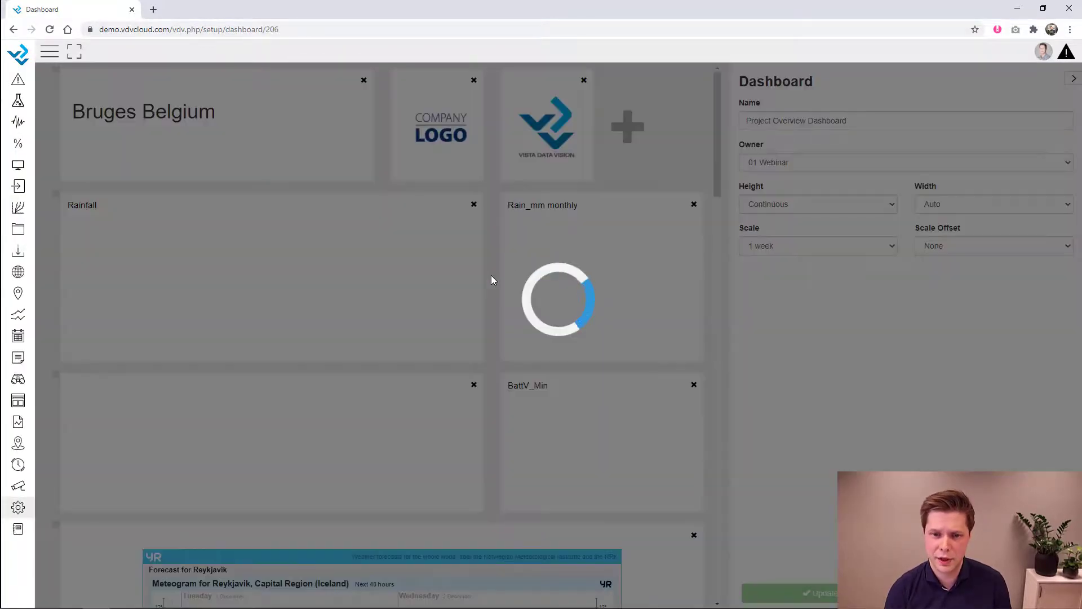
{"action": "scroll", "coordinate": [564, 310], "scroll_direction": "down", "scroll_amount": 15}
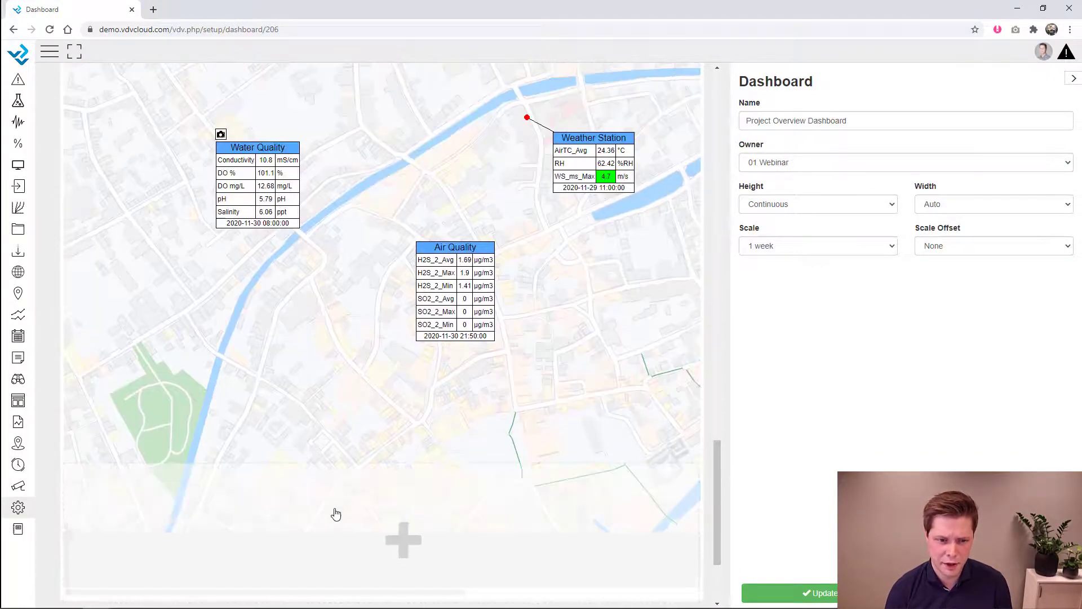
- Add a new 380 px column of type Distribution Wind Rose and begin picking its wind direction
{"action": "left_click", "coordinate": [336, 513]}
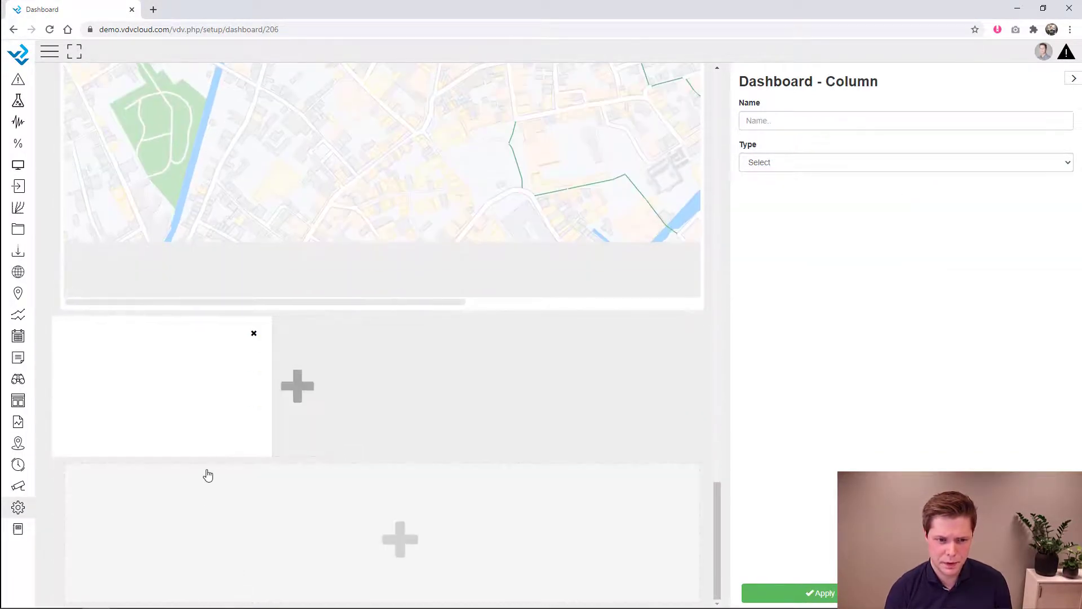
{"action": "left_click_drag", "start_coordinate": [208, 459], "coordinate": [213, 543]}
{"action": "left_click_drag", "start_coordinate": [273, 449], "coordinate": [327, 451]}
{"action": "left_click", "coordinate": [789, 166]}
{"action": "left_click", "coordinate": [816, 252]}
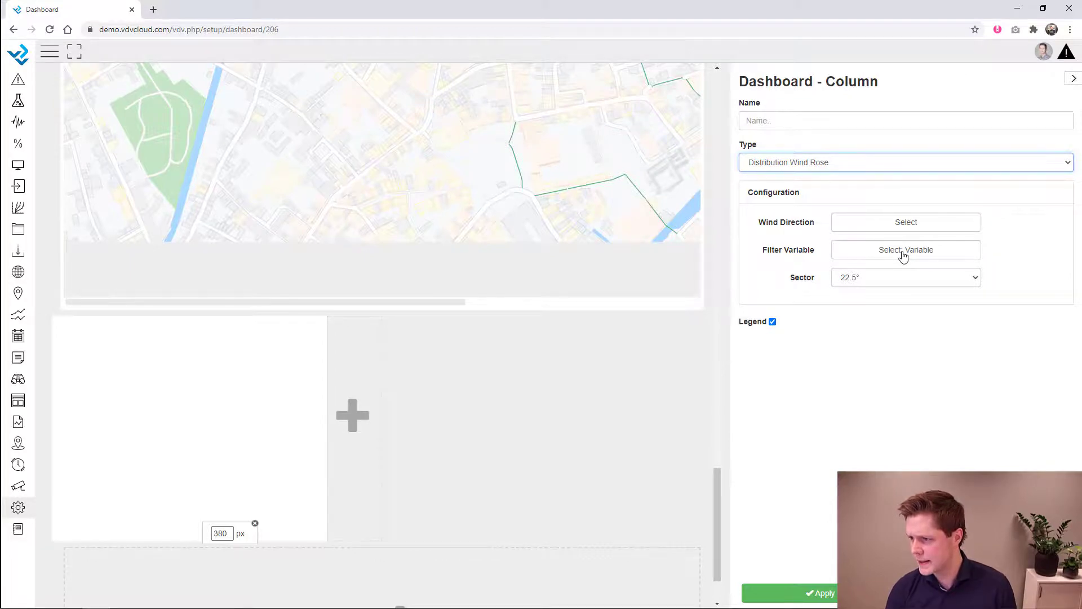
{"action": "left_click", "coordinate": [904, 253]}
{"action": "left_click", "coordinate": [783, 486]}
{"action": "left_click", "coordinate": [913, 226]}
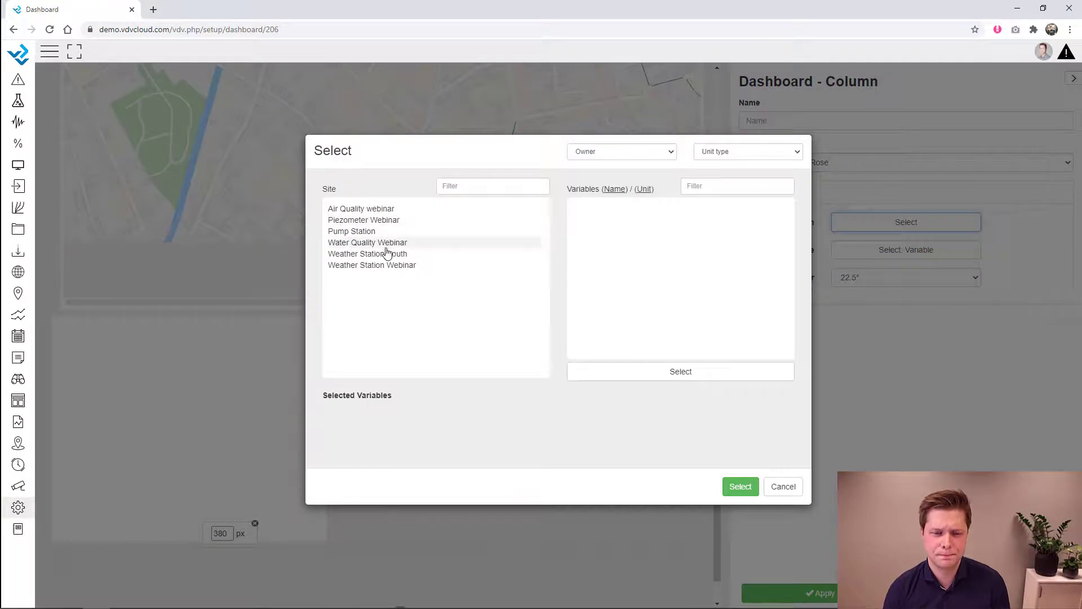
- Use Weather Station Webinar's WindDir as the wind rose's wind direction variable
{"action": "left_click", "coordinate": [391, 255]}
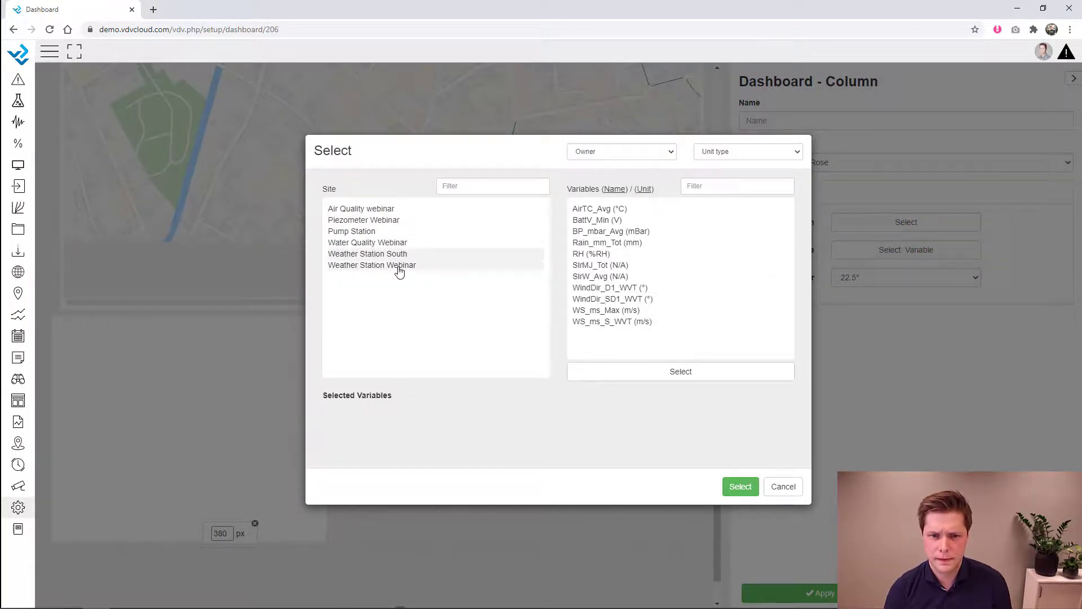
{"action": "left_click", "coordinate": [396, 265]}
{"action": "left_click", "coordinate": [598, 277]}
{"action": "left_click", "coordinate": [733, 483]}
- Set Air Quality webinar's H2S_2_Avg as the wind rose filter variable
{"action": "left_click", "coordinate": [895, 250]}
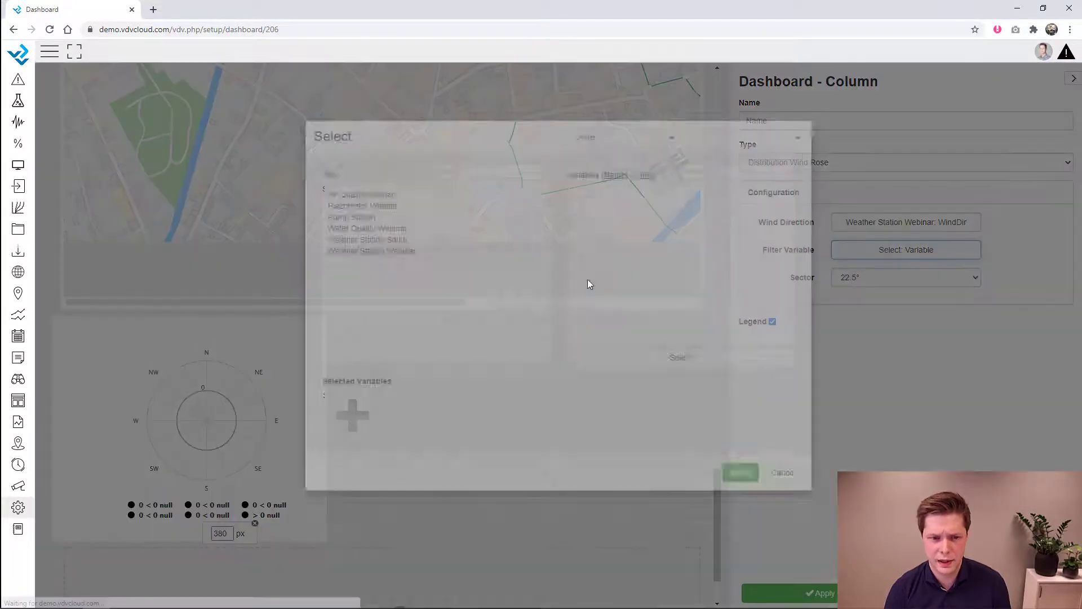
{"action": "left_click", "coordinate": [355, 209]}
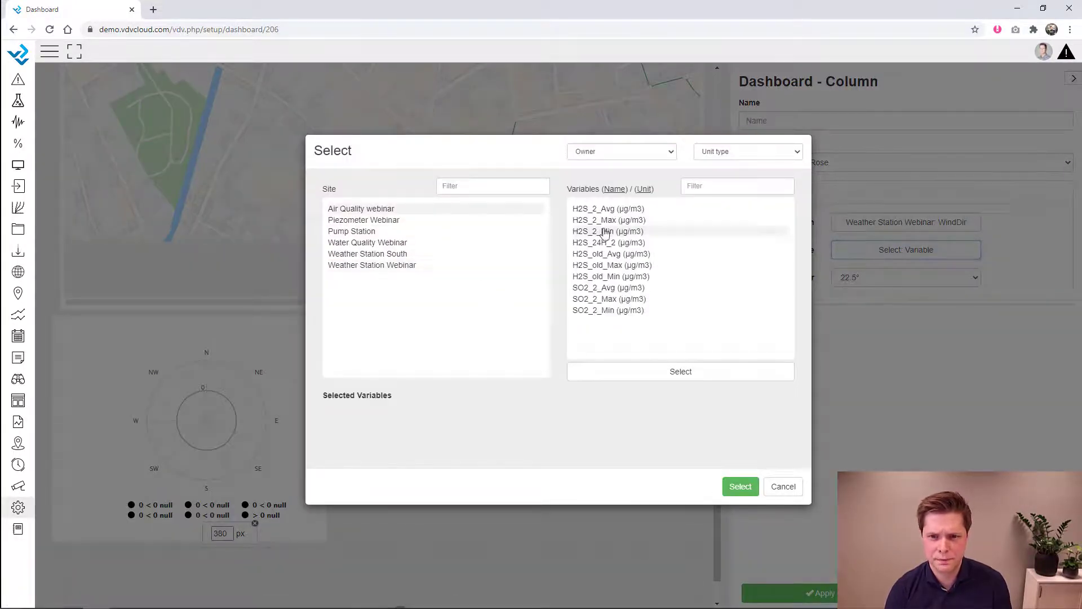
{"action": "left_click", "coordinate": [619, 209]}
{"action": "left_click", "coordinate": [742, 489]}
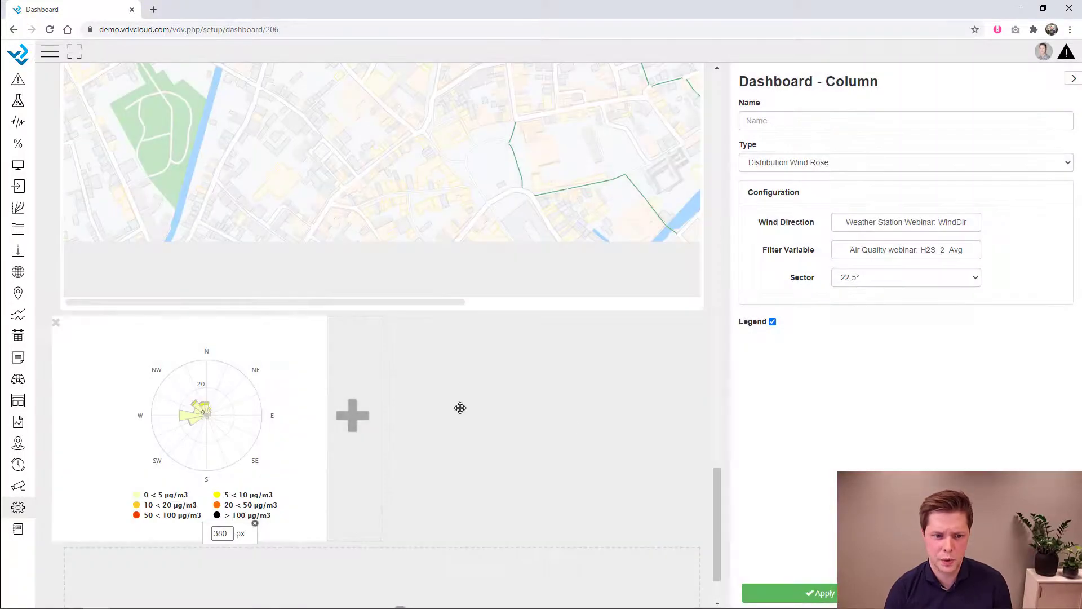
- Name the widget 'H2S' and save the updated dashboard
{"action": "left_click", "coordinate": [809, 116]}
{"action": "type", "text": "H2S Wind Ros"}
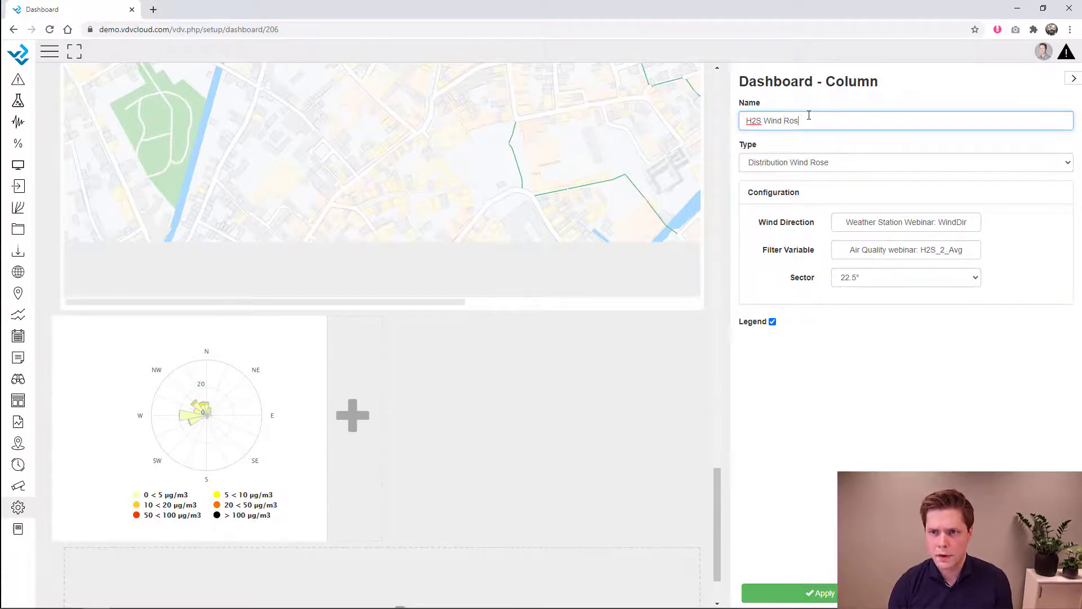
{"action": "left_click", "coordinate": [548, 444]}
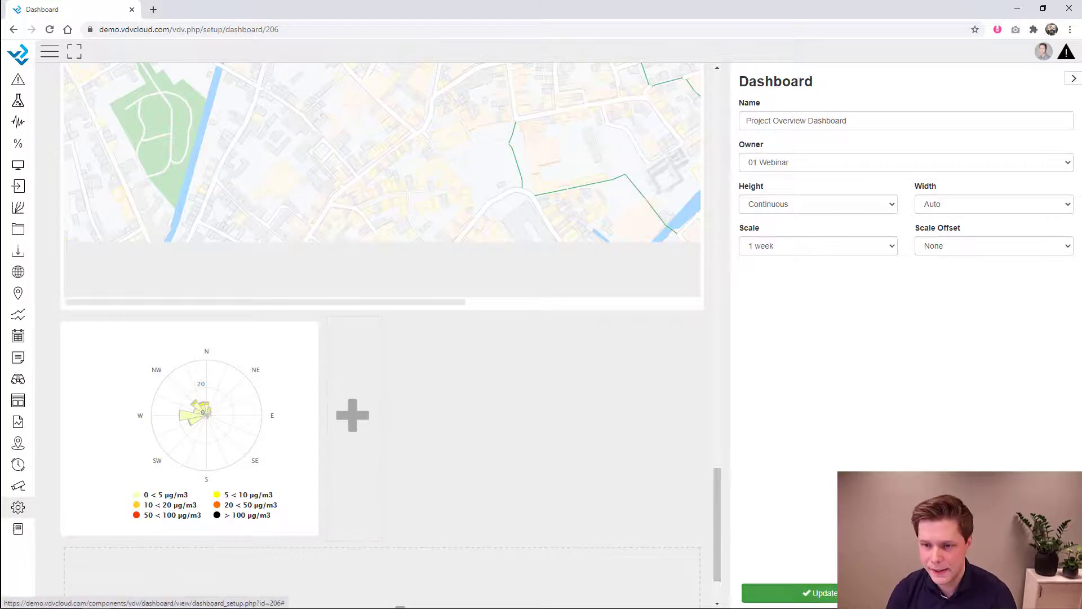
{"action": "left_click", "coordinate": [817, 593]}
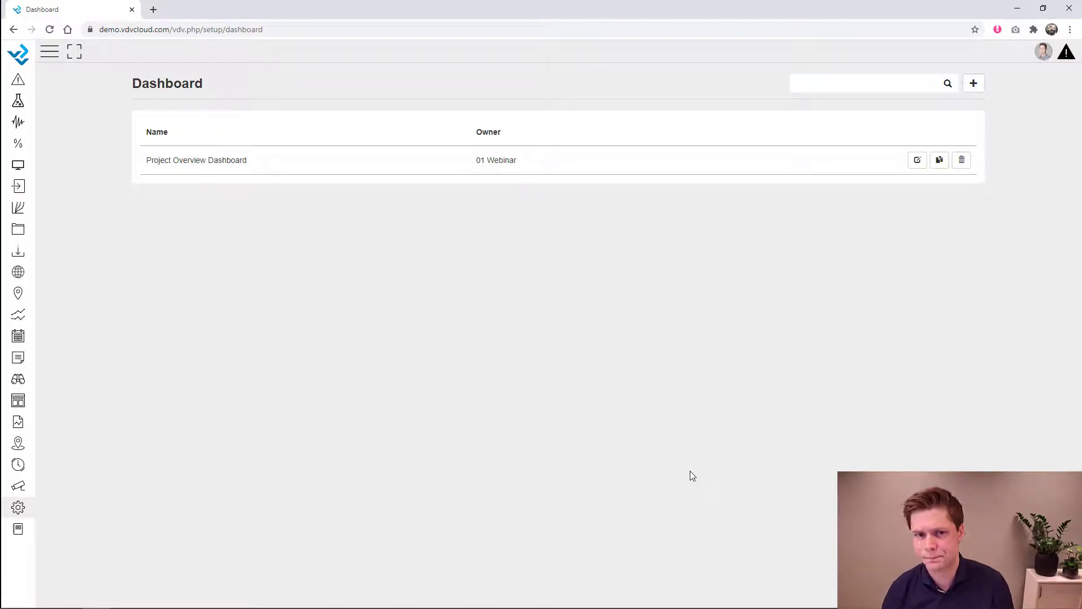
- Go to GIS setup and open the GIS Webinar map for editing
{"action": "left_click", "coordinate": [18, 508]}
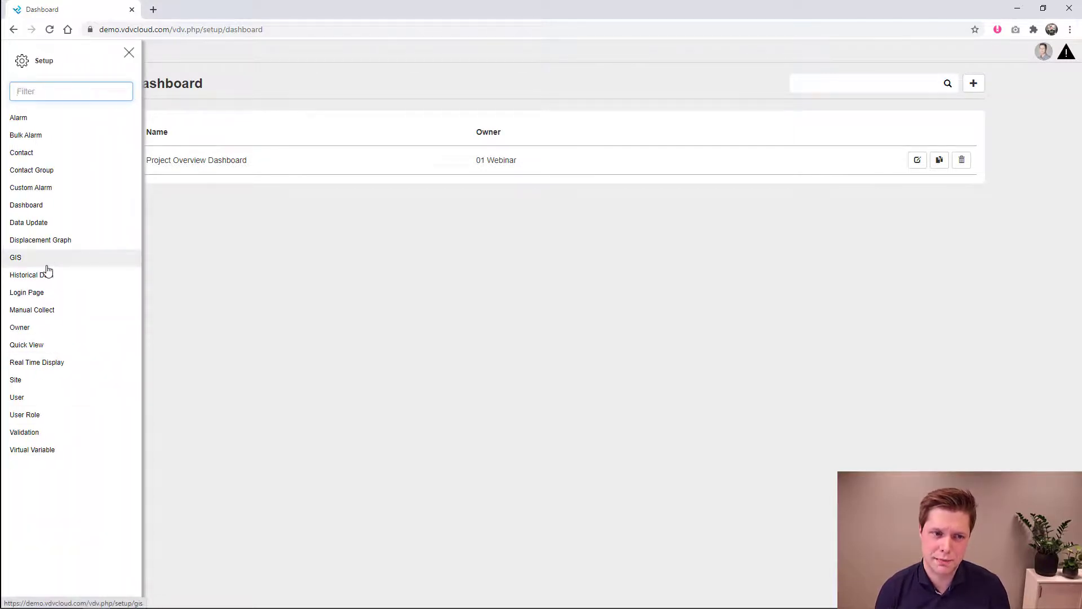
{"action": "left_click", "coordinate": [34, 258]}
{"action": "left_click", "coordinate": [129, 52]}
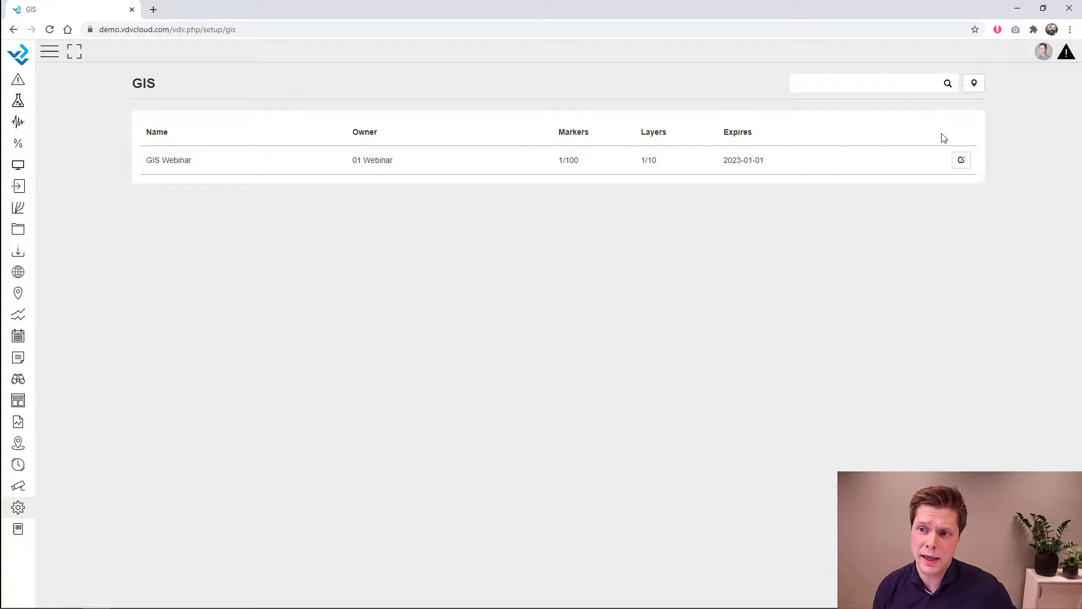
{"action": "left_click", "coordinate": [962, 161]}
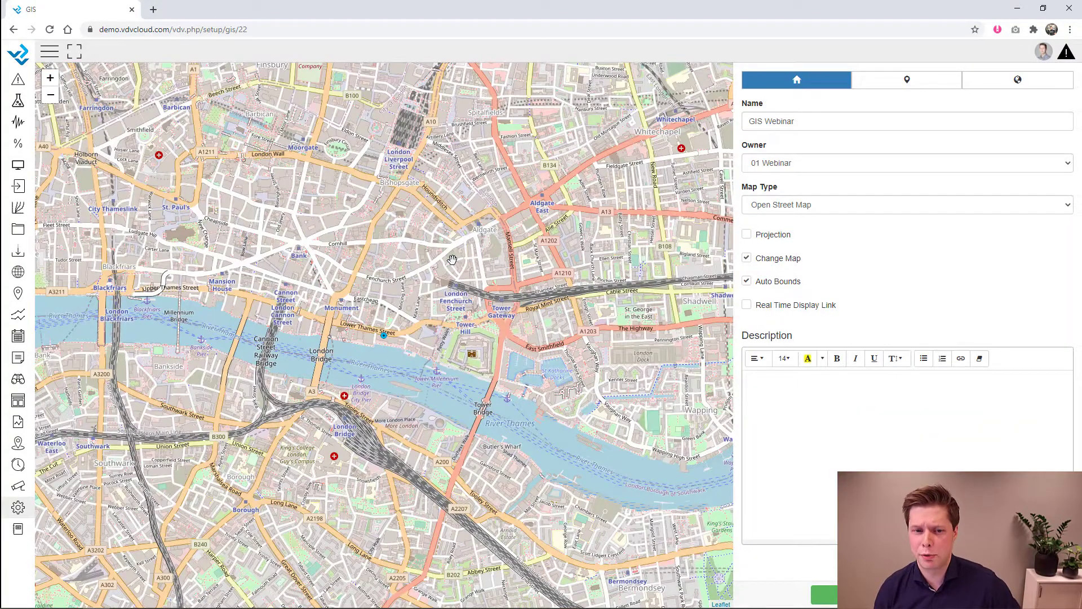
{"action": "scroll", "coordinate": [452, 259], "scroll_direction": "down", "scroll_amount": 5}
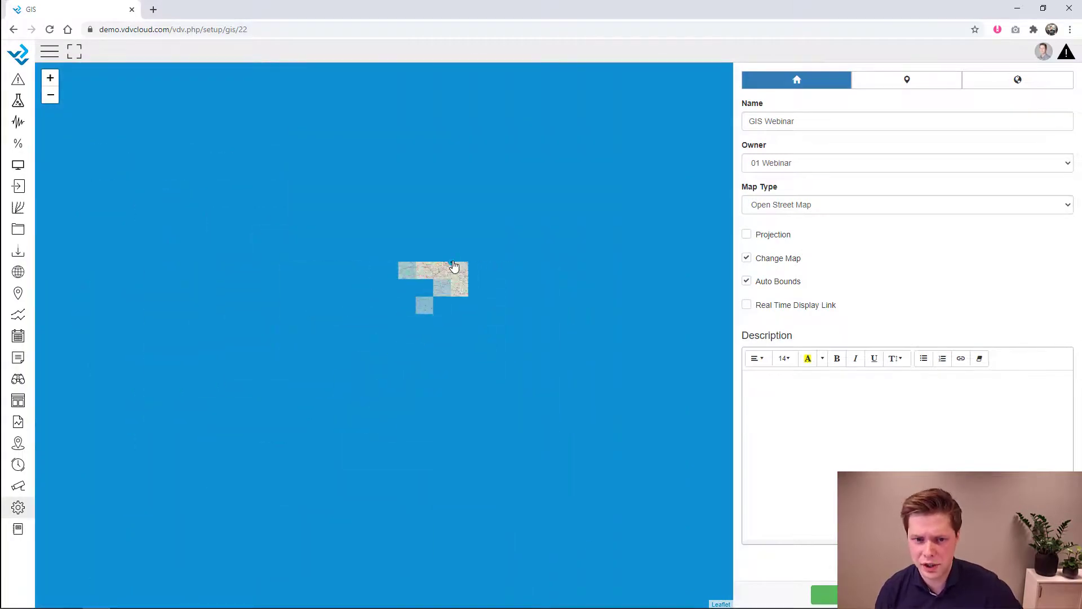
{"action": "scroll", "coordinate": [454, 266], "scroll_direction": "up", "scroll_amount": 5}
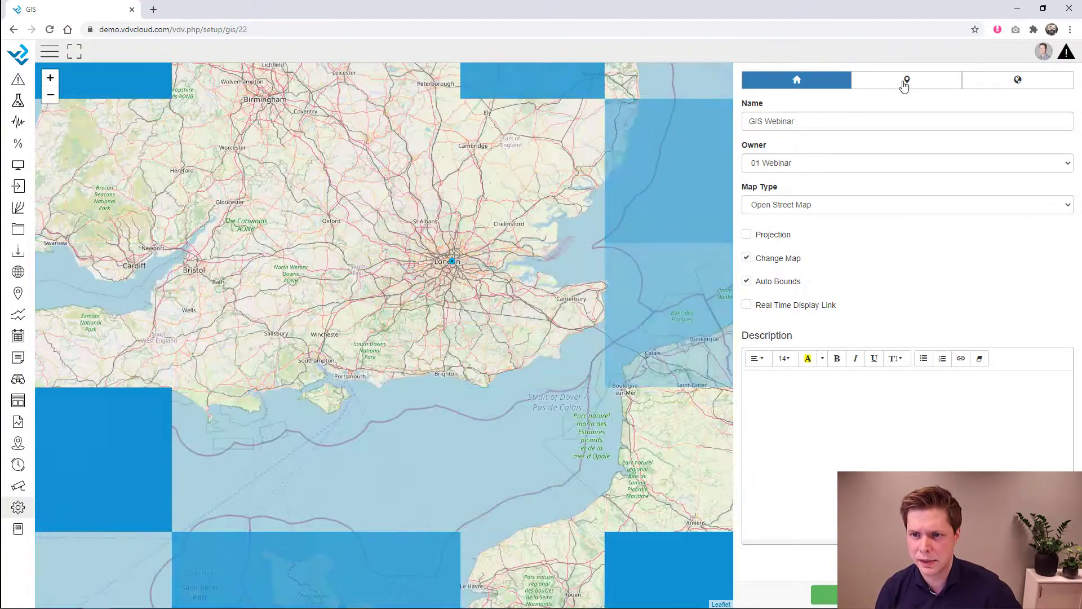
- Delete the AirTF marker from the GIS Webinar map
{"action": "left_click", "coordinate": [906, 79]}
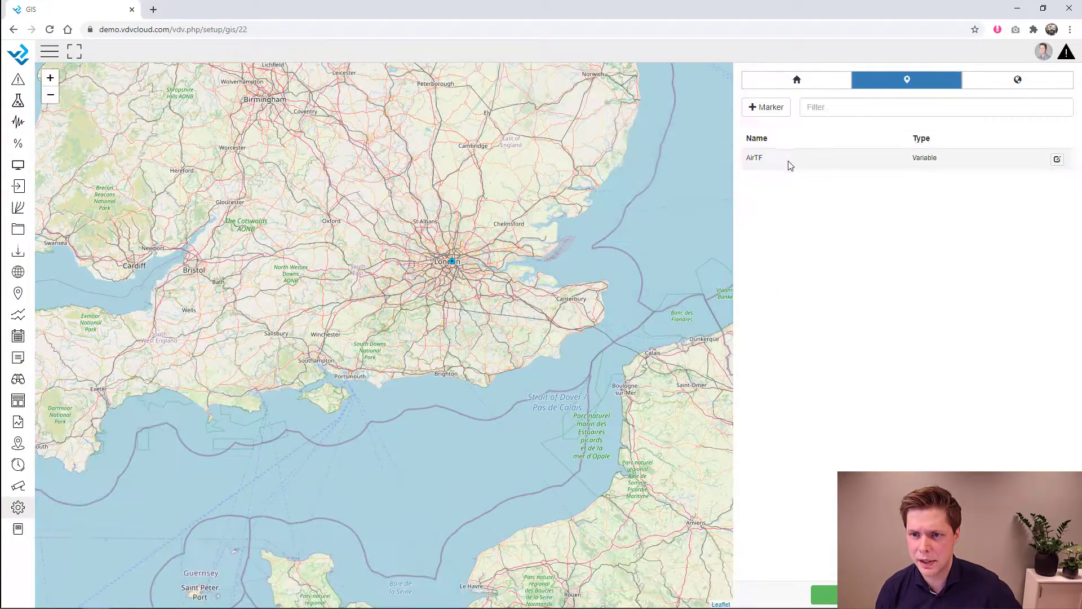
{"action": "left_click", "coordinate": [1058, 159]}
{"action": "left_click", "coordinate": [785, 252]}
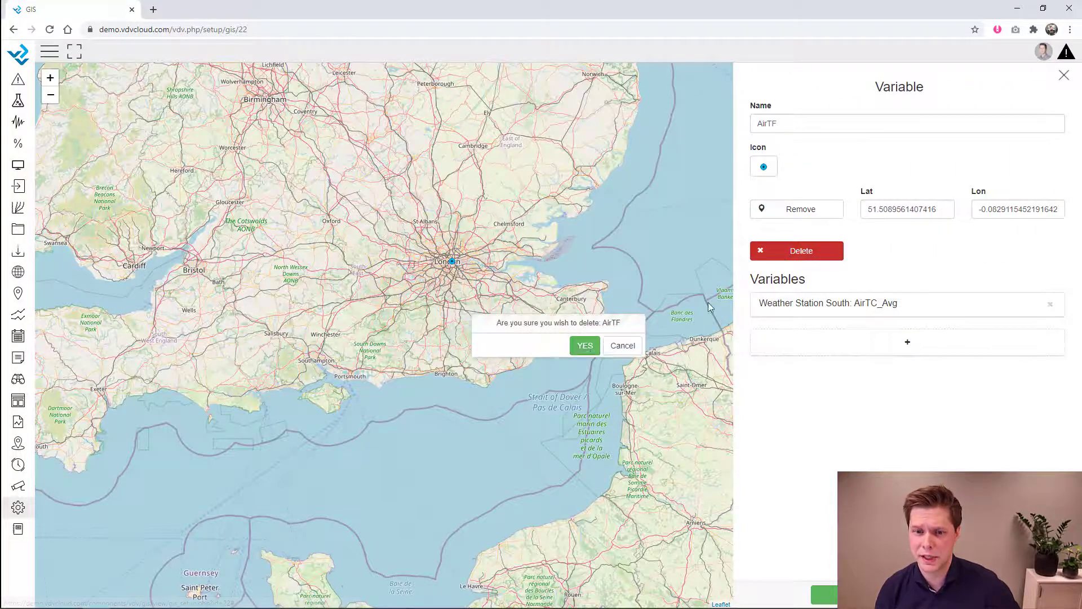
{"action": "left_click", "coordinate": [585, 346]}
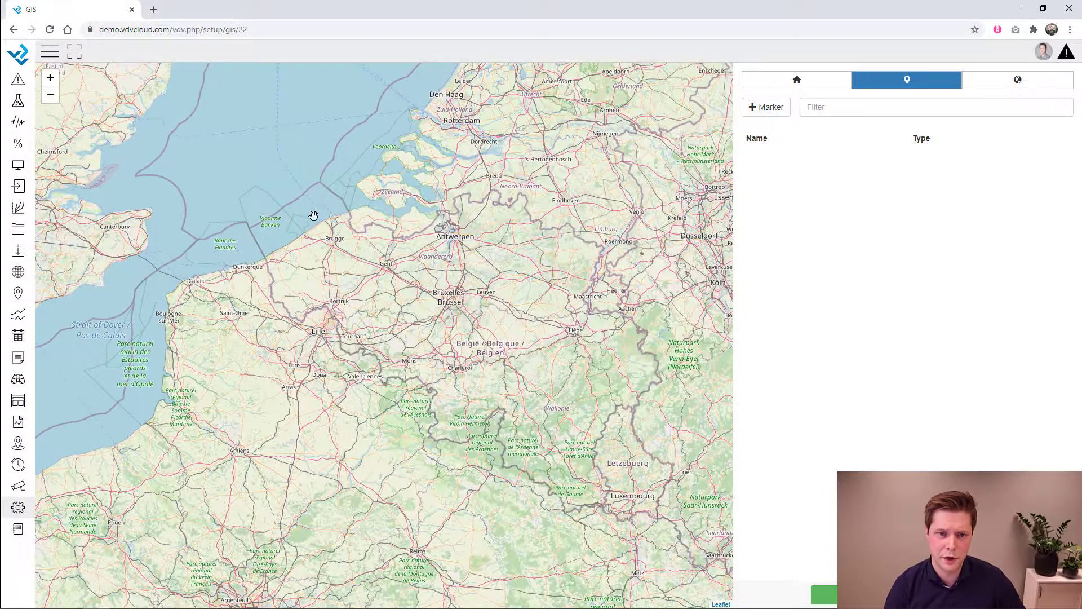
- Zoom the map to Brugge and bring up the marker types to add
{"action": "scroll", "coordinate": [315, 215], "scroll_direction": "up", "scroll_amount": 5}
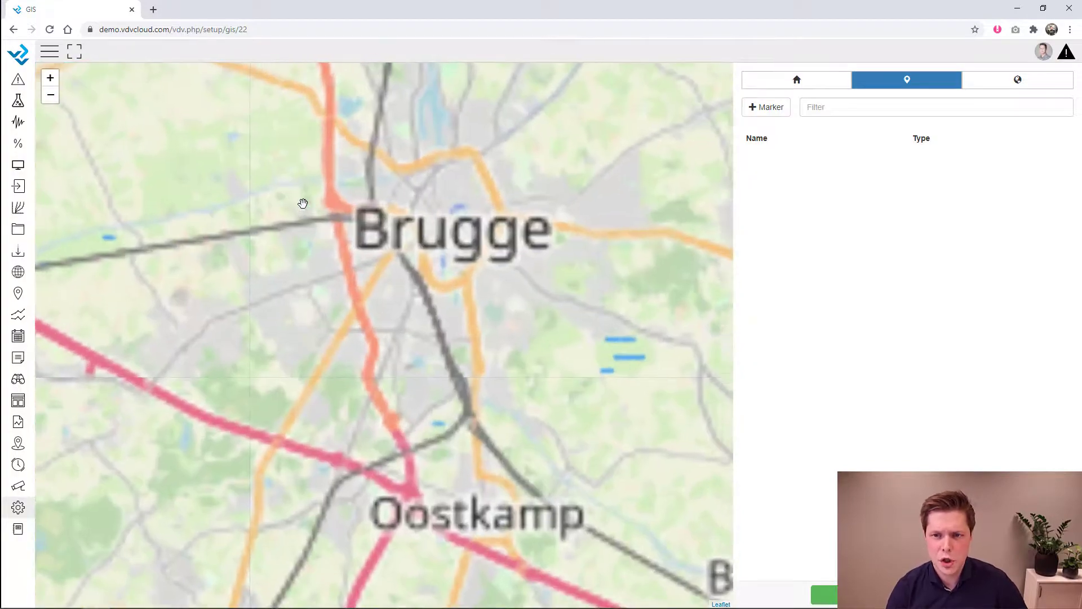
{"action": "left_click", "coordinate": [808, 84]}
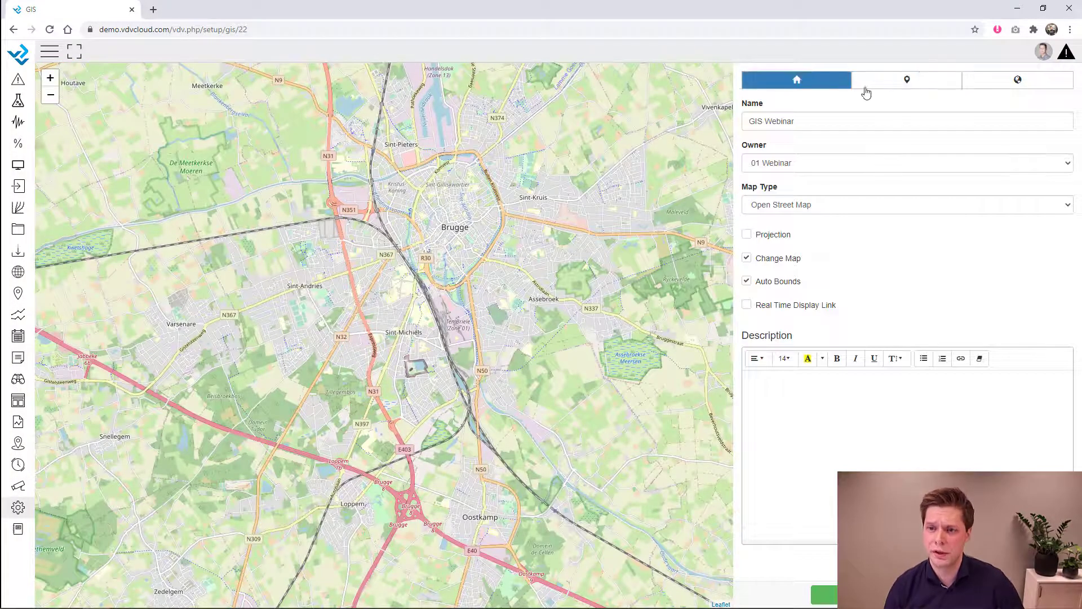
{"action": "left_click", "coordinate": [898, 84]}
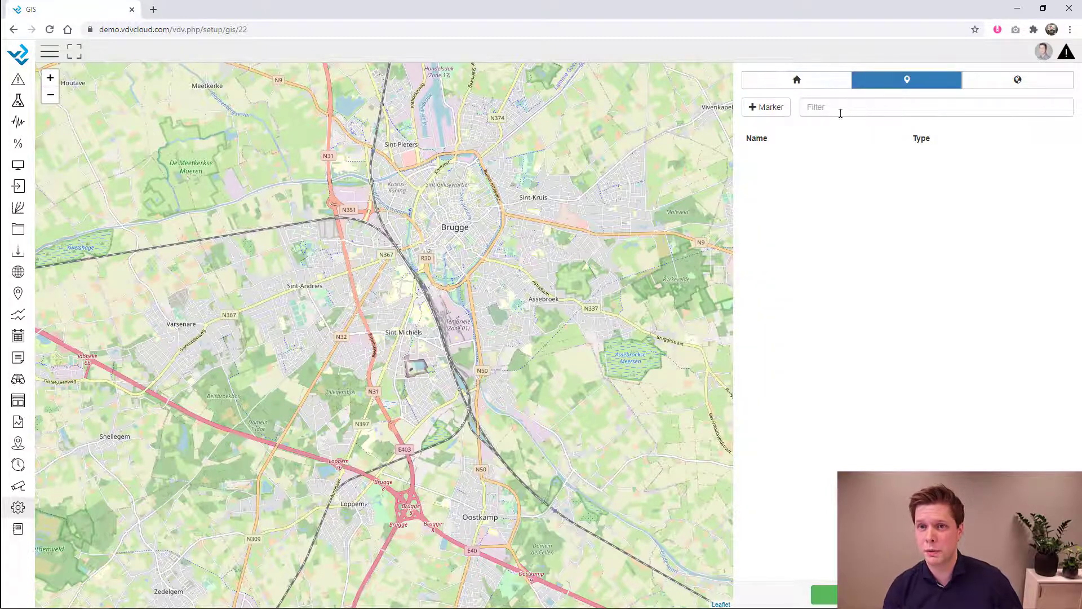
{"action": "left_click", "coordinate": [781, 114]}
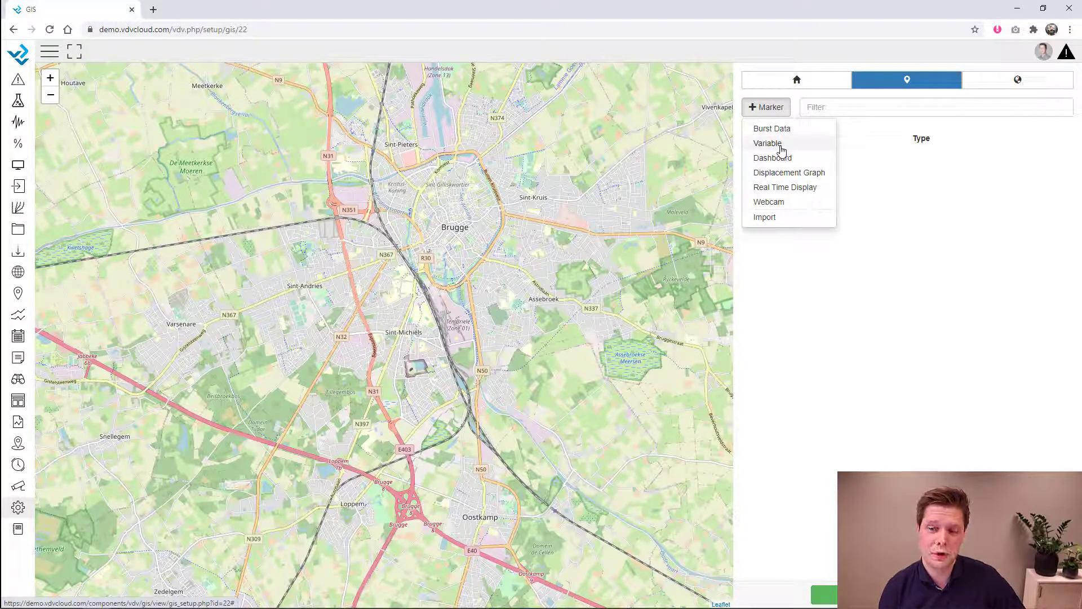
- Add a Project Overview Dashboard marker with the Marker icon in central Brugge and save it
{"action": "left_click", "coordinate": [786, 163]}
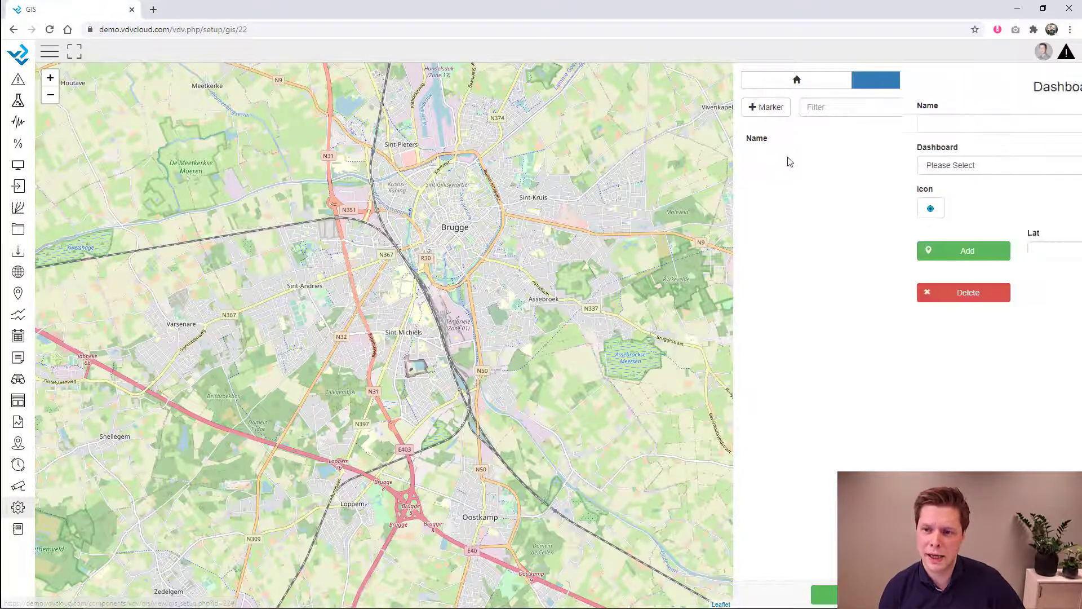
{"action": "left_click", "coordinate": [797, 167]}
{"action": "left_click", "coordinate": [799, 197]}
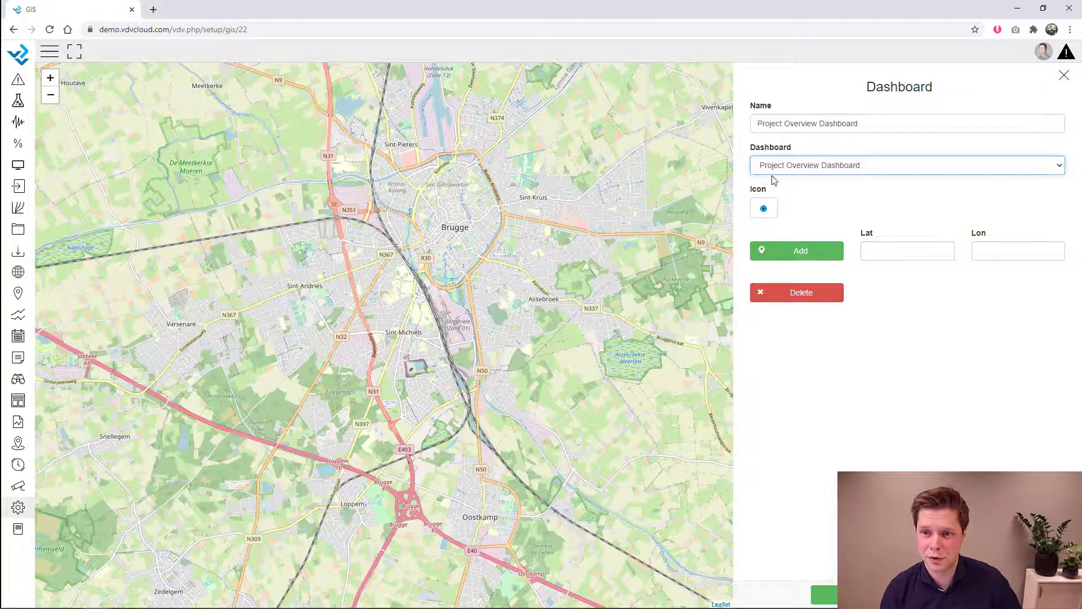
{"action": "left_click", "coordinate": [770, 210]}
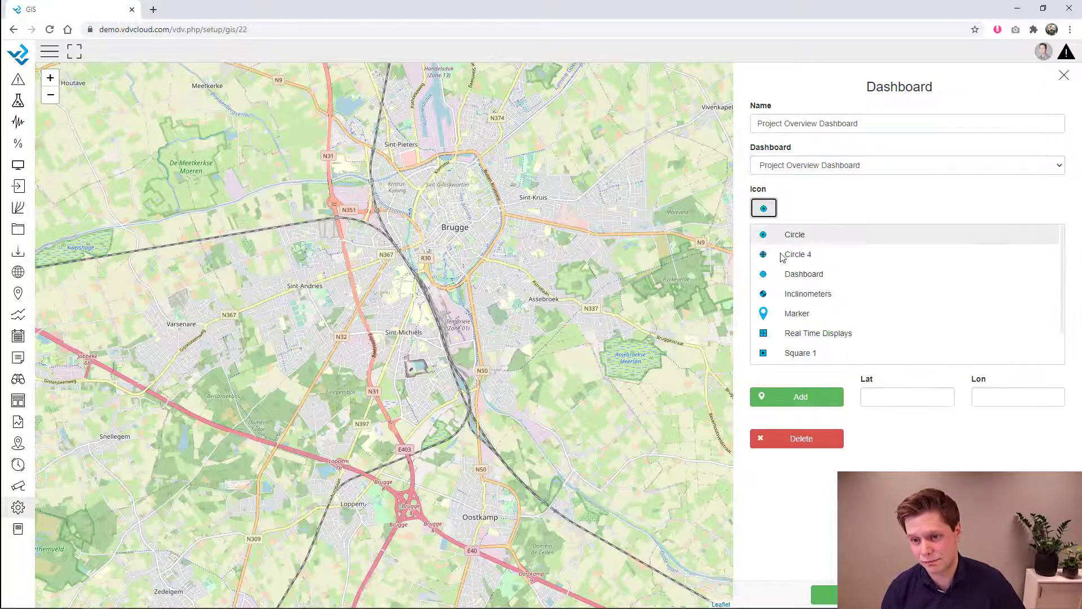
{"action": "left_click", "coordinate": [797, 314]}
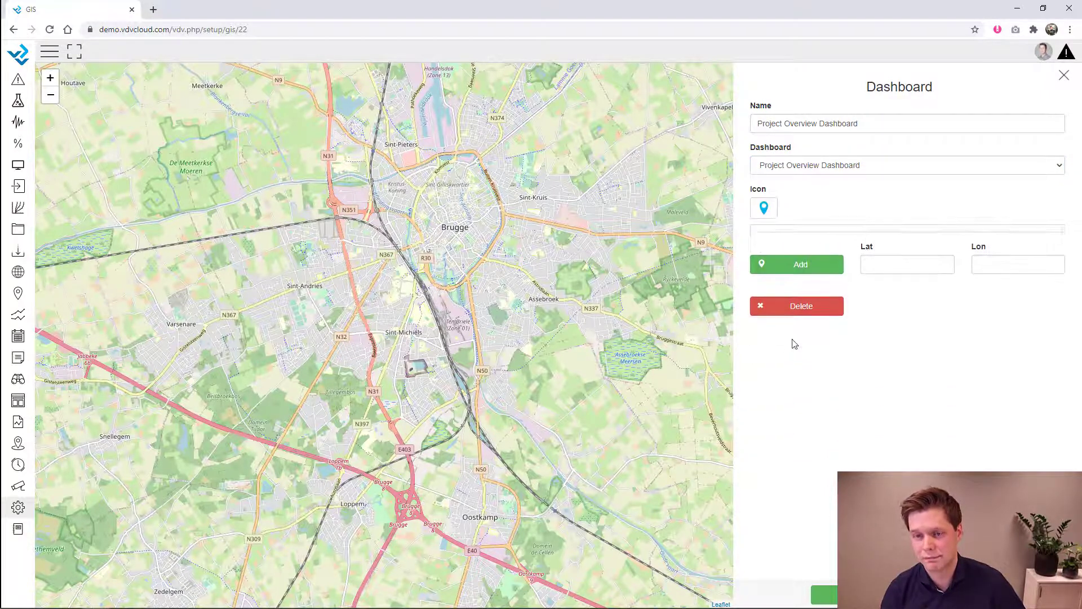
{"action": "left_click", "coordinate": [804, 257]}
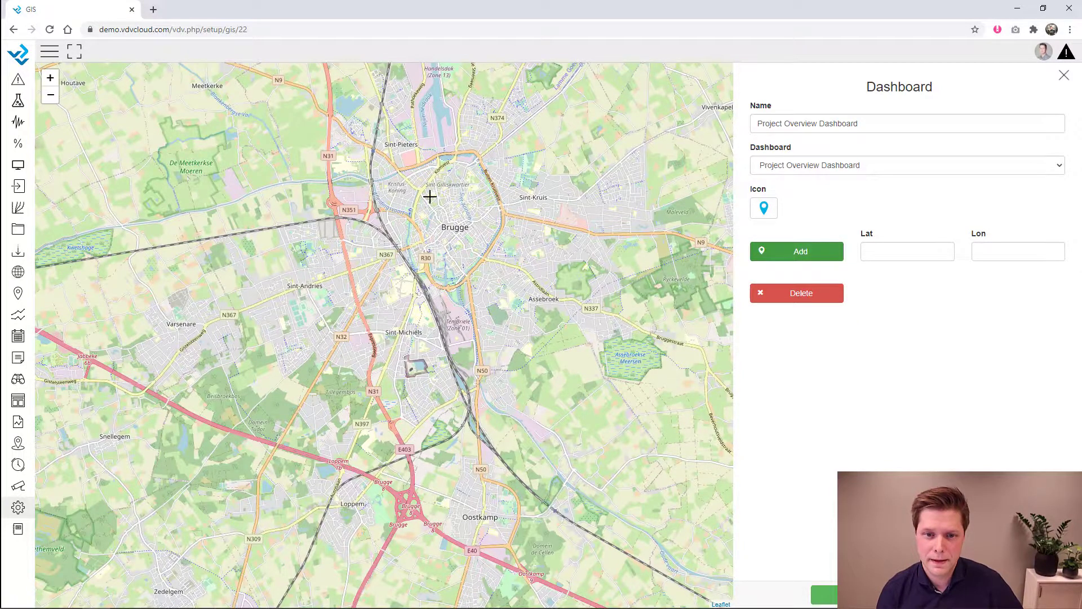
{"action": "scroll", "coordinate": [430, 196], "scroll_direction": "up", "scroll_amount": 2}
{"action": "left_click", "coordinate": [453, 227]}
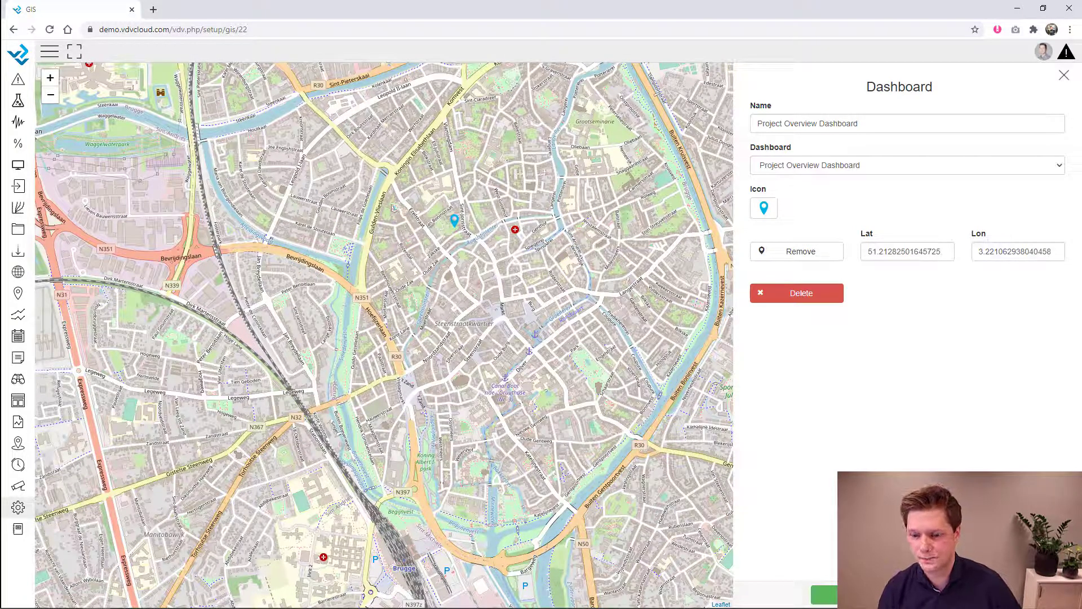
{"action": "left_click", "coordinate": [824, 594]}
- Add a Sidewalk webcam marker with the Circle 4 icon east of the old town
{"action": "left_click", "coordinate": [769, 108]}
{"action": "left_click", "coordinate": [781, 199]}
{"action": "left_click", "coordinate": [865, 165]}
{"action": "left_click", "coordinate": [799, 197]}
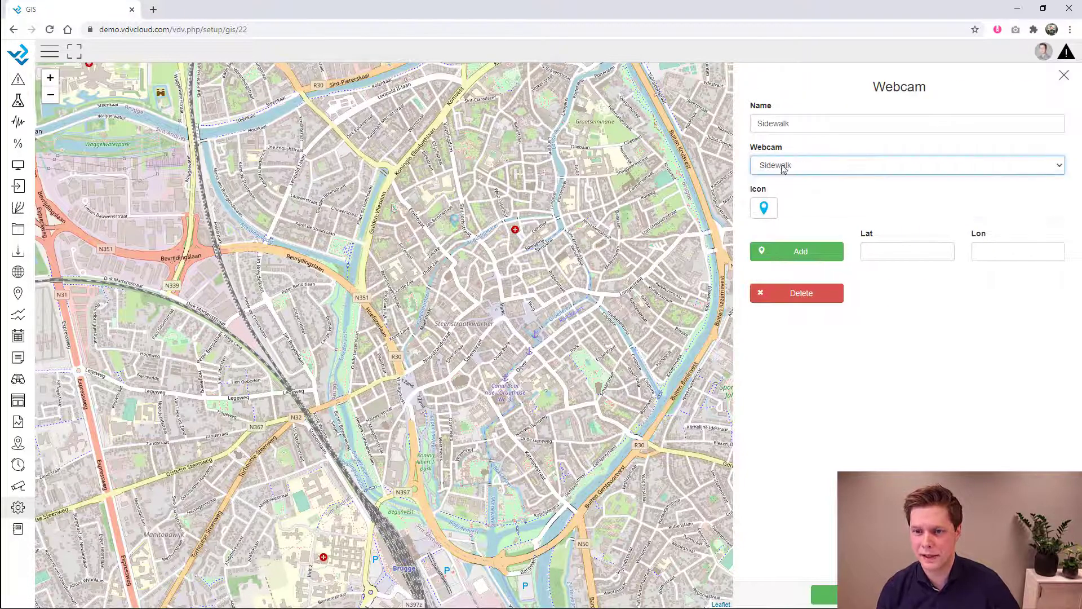
{"action": "left_click", "coordinate": [771, 210]}
{"action": "left_click", "coordinate": [777, 256]}
{"action": "left_click", "coordinate": [800, 254]}
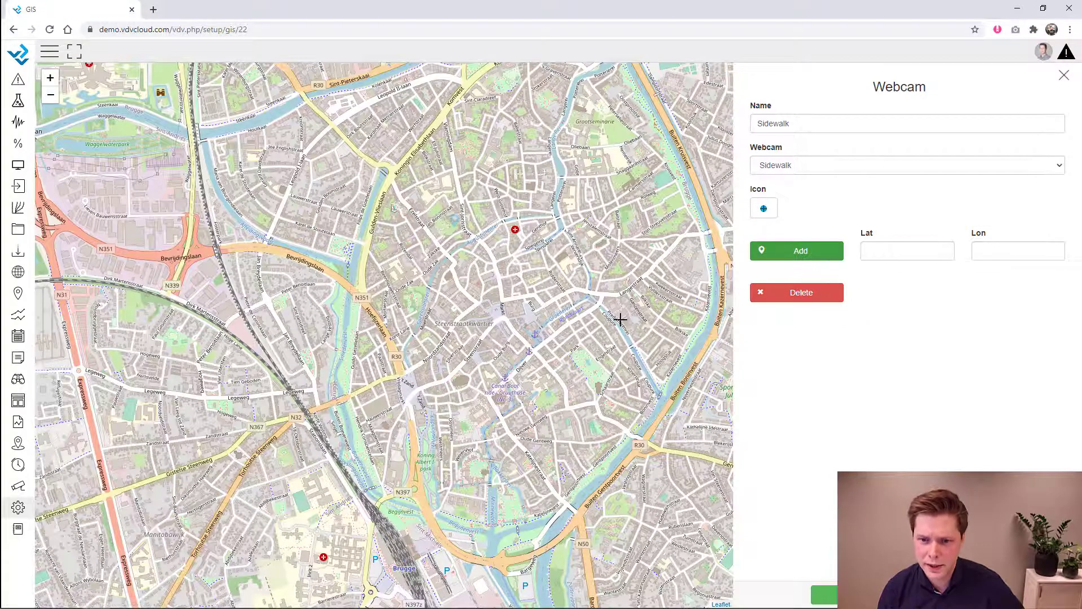
{"action": "left_click", "coordinate": [650, 327]}
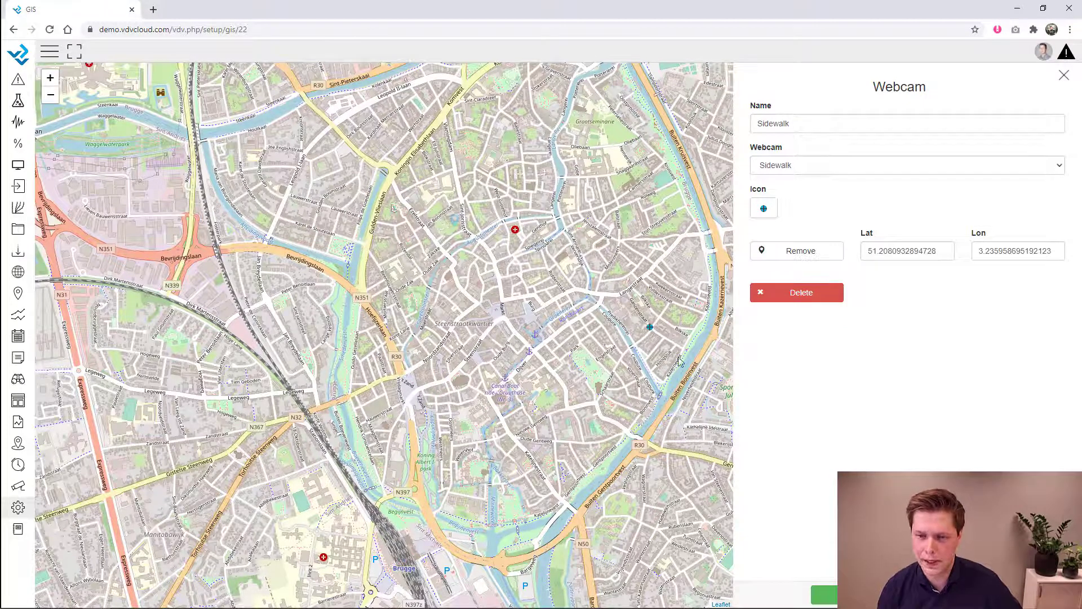
- Save the webcam marker and start a variable marker showing Piezometer Webinar's PZ1 and PZ2
{"action": "left_click", "coordinate": [825, 595]}
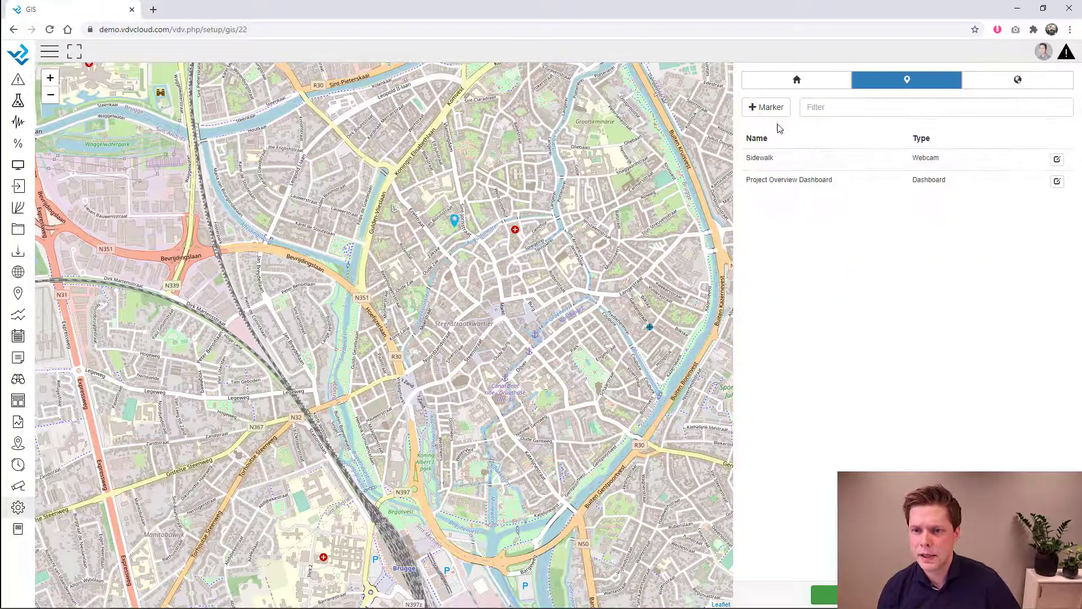
{"action": "left_click", "coordinate": [767, 107]}
{"action": "left_click", "coordinate": [773, 144]}
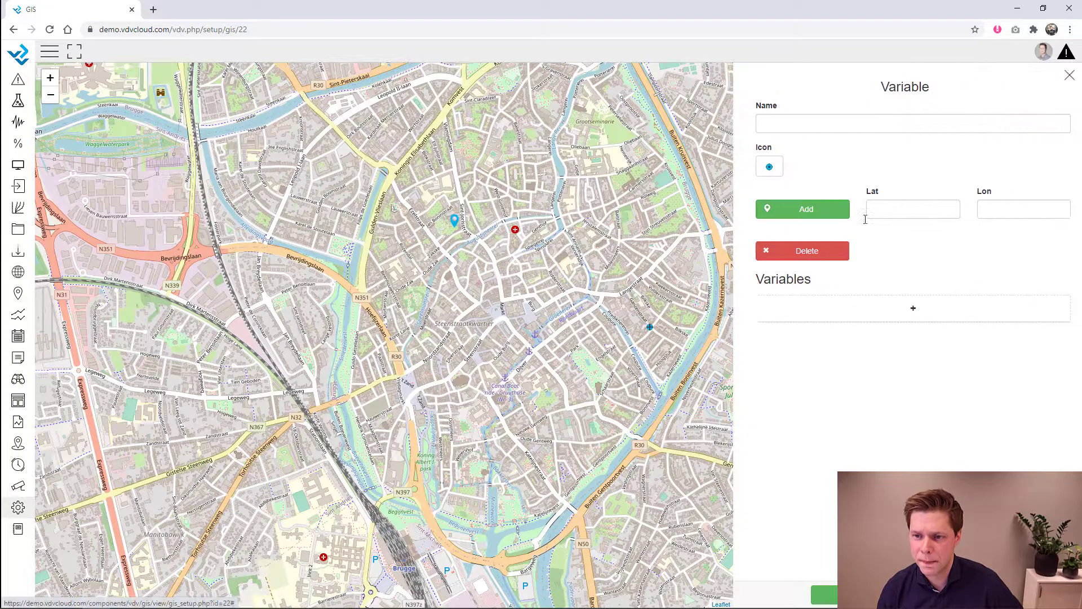
{"action": "left_click", "coordinate": [886, 316]}
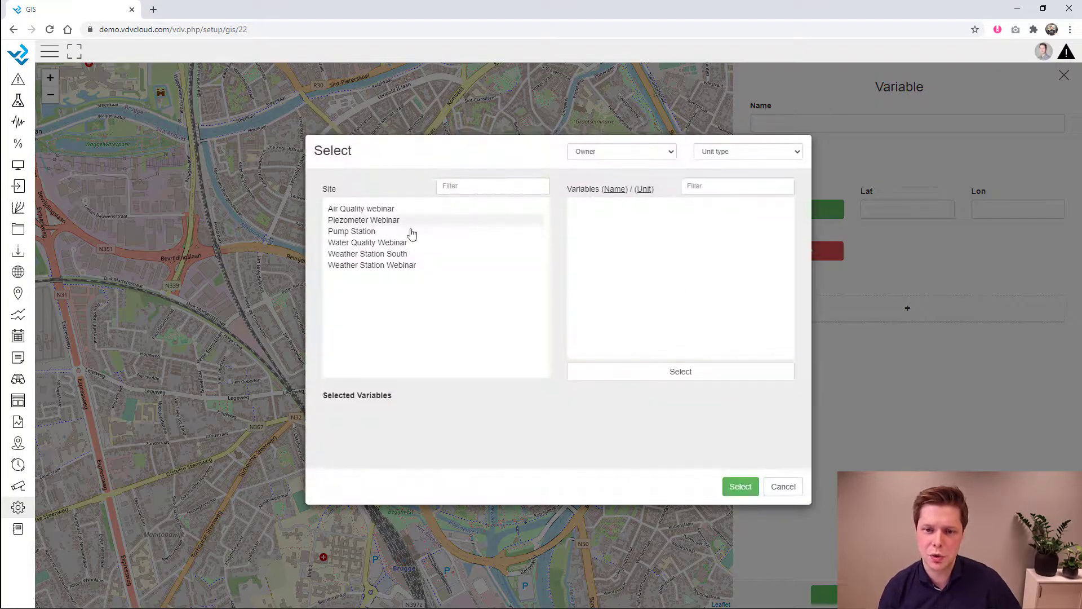
{"action": "left_click", "coordinate": [394, 221]}
{"action": "left_click", "coordinate": [581, 209]}
{"action": "left_click", "coordinate": [580, 220]}
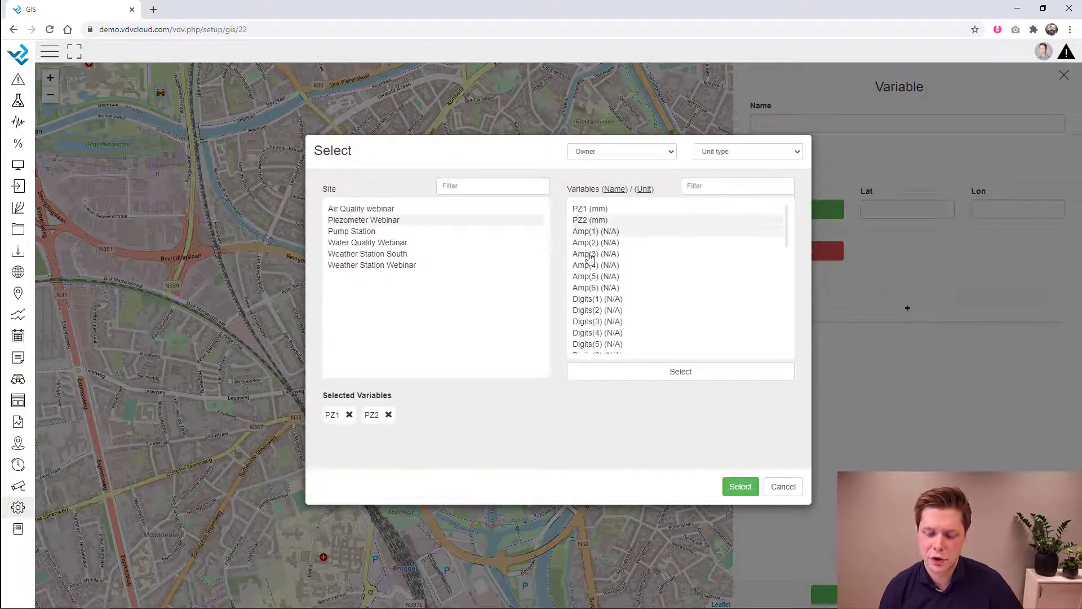
{"action": "left_click", "coordinate": [742, 489]}
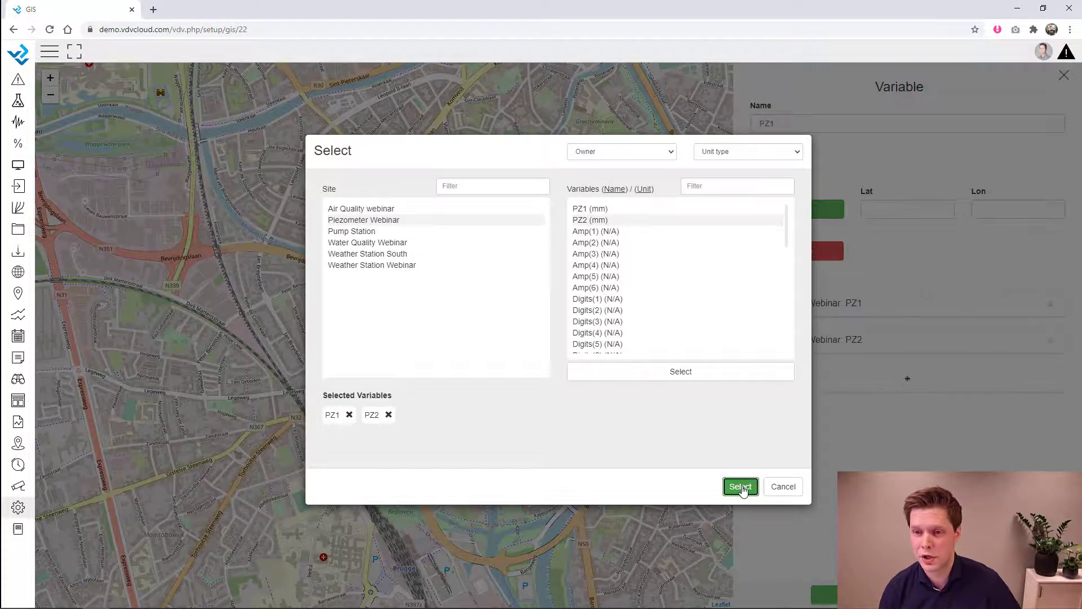
- Keep the Circle icon, place the PZ1 marker by the eastern canal, and save it
{"action": "left_click", "coordinate": [765, 167]}
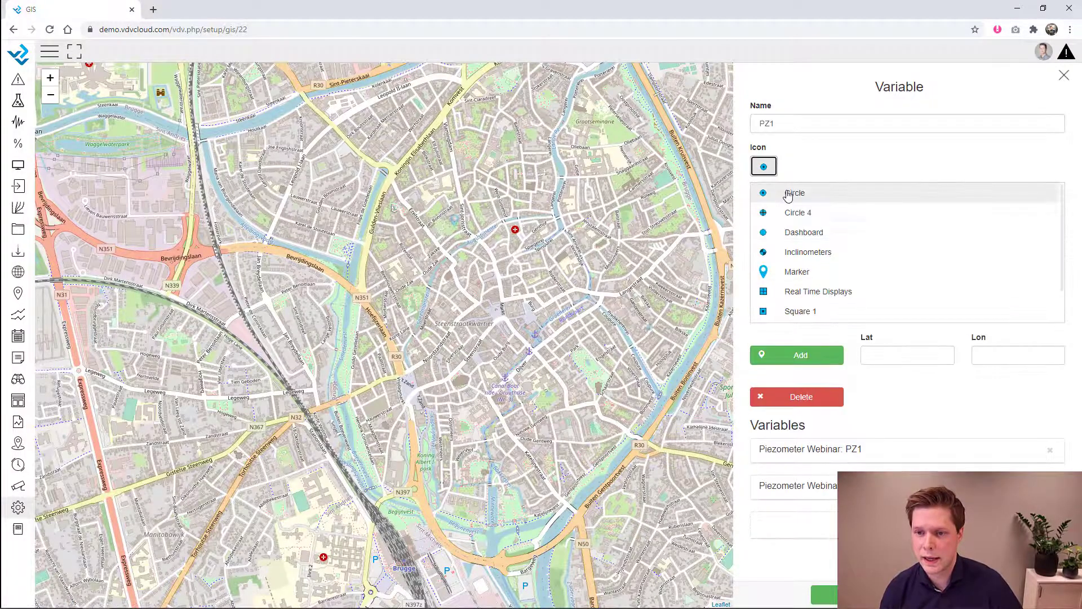
{"action": "left_click", "coordinate": [790, 202]}
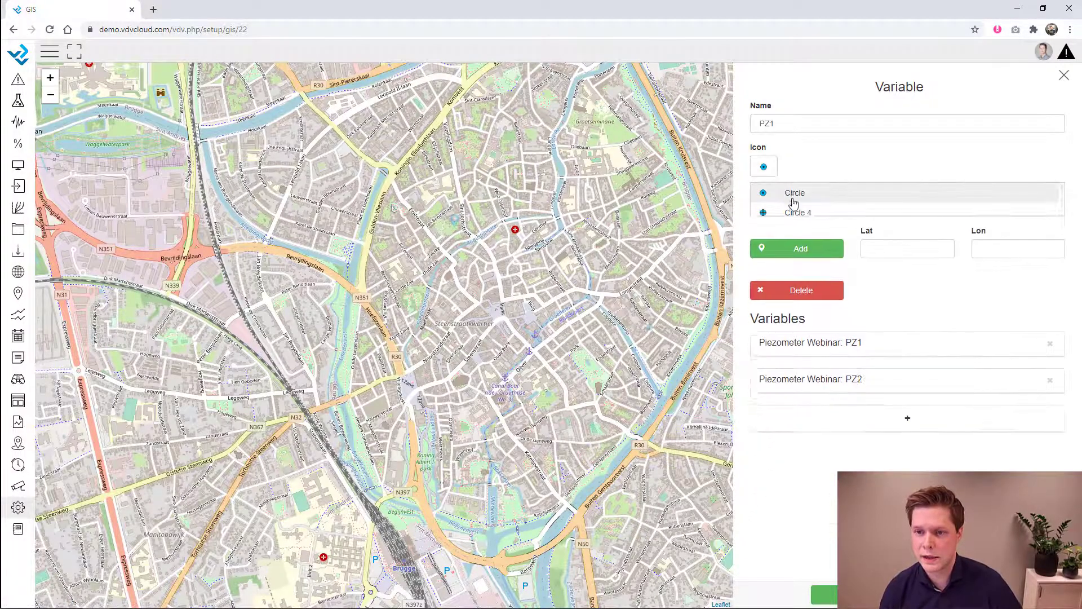
{"action": "left_click", "coordinate": [667, 253]}
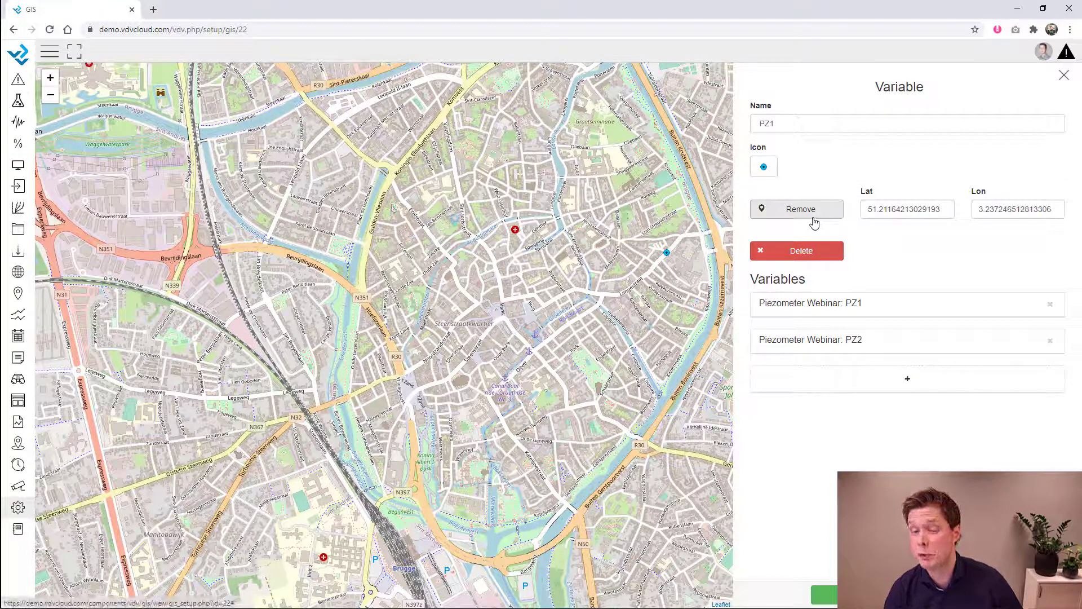
{"action": "left_click", "coordinate": [805, 212]}
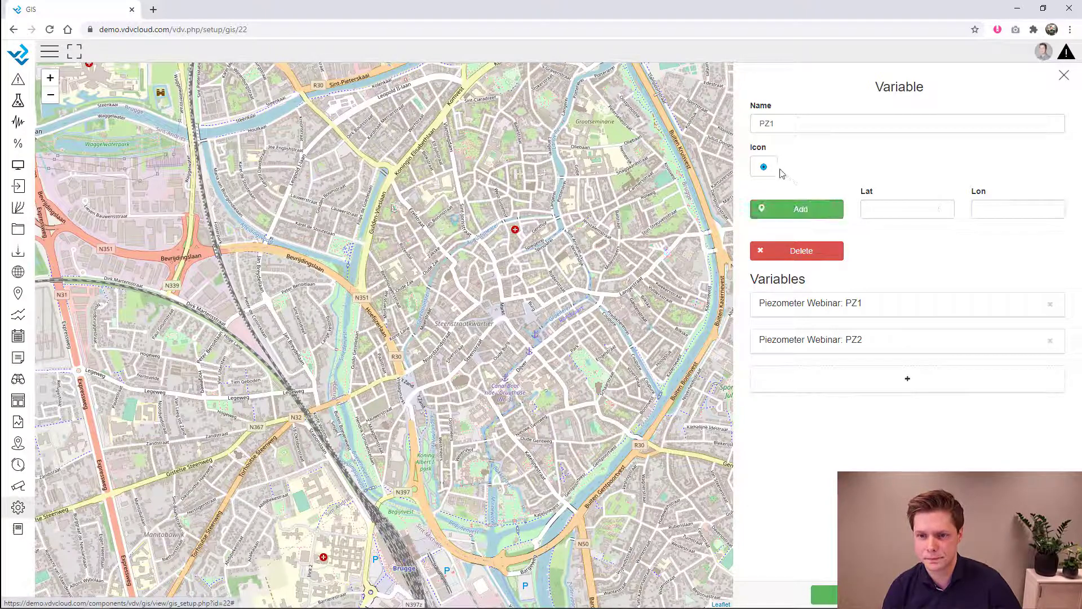
{"action": "left_click", "coordinate": [764, 166]}
{"action": "left_click", "coordinate": [770, 281]}
{"action": "left_click", "coordinate": [805, 213]}
{"action": "left_click", "coordinate": [703, 231]}
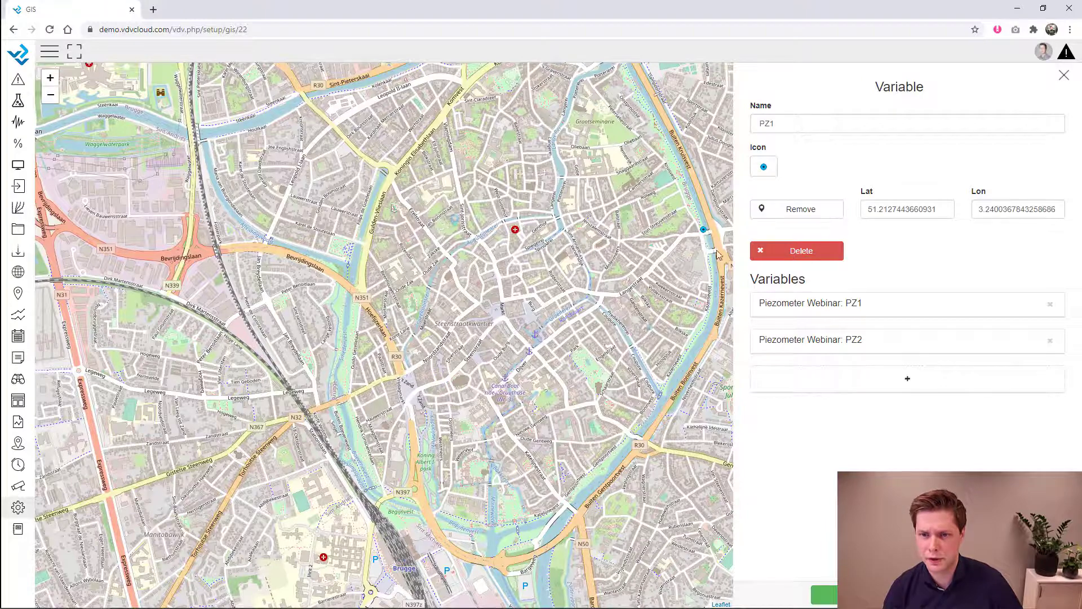
{"action": "left_click", "coordinate": [824, 595]}
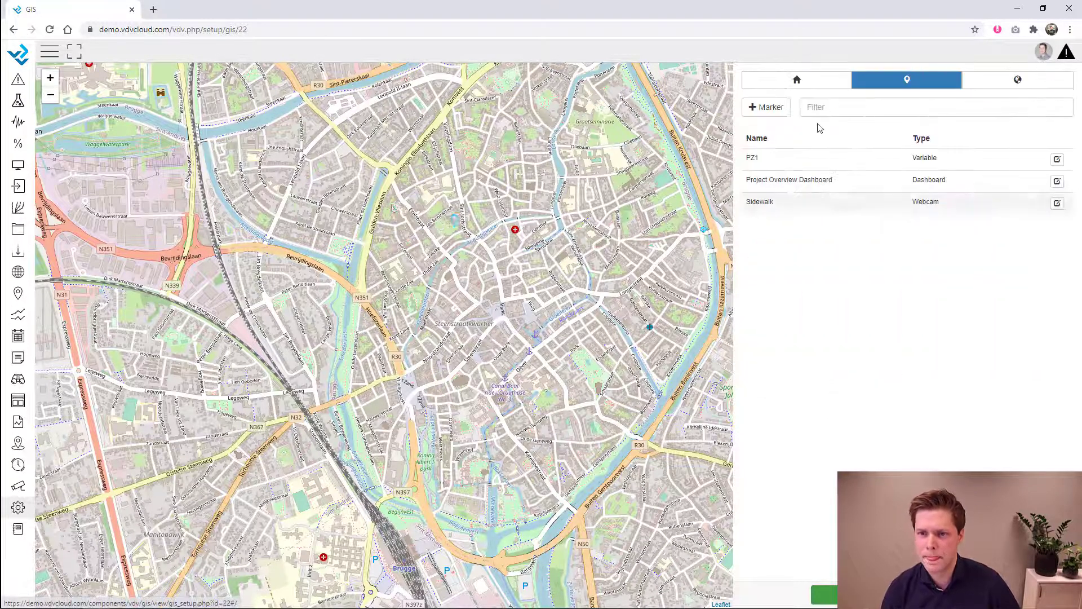
- Add a real-time display marker linked to Map Overview, accepting the rename to Map Overview
{"action": "left_click", "coordinate": [785, 110]}
{"action": "left_click", "coordinate": [786, 188]}
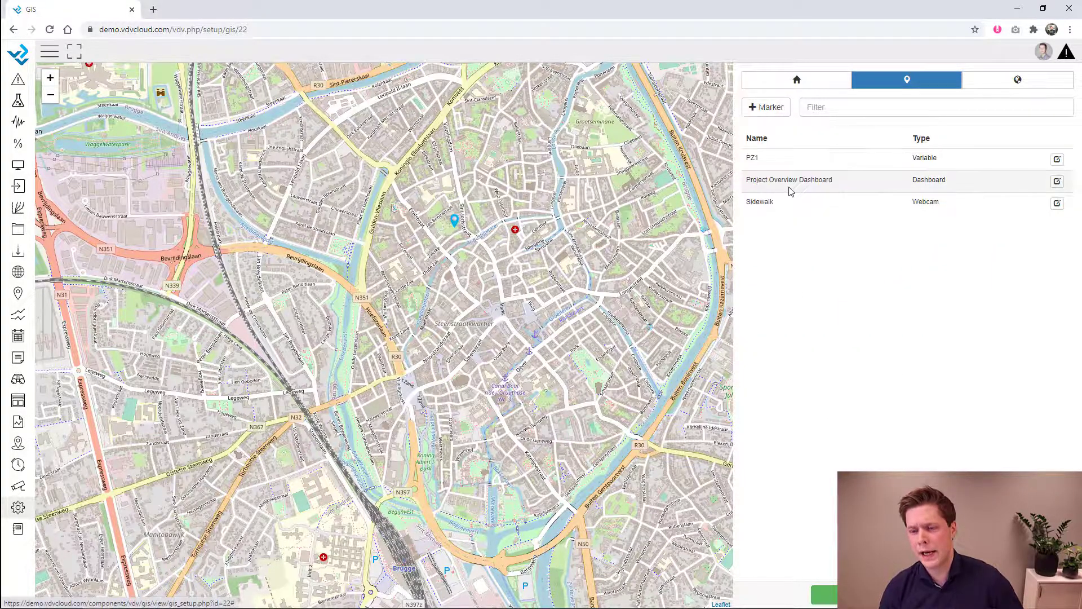
{"action": "left_click", "coordinate": [796, 167]}
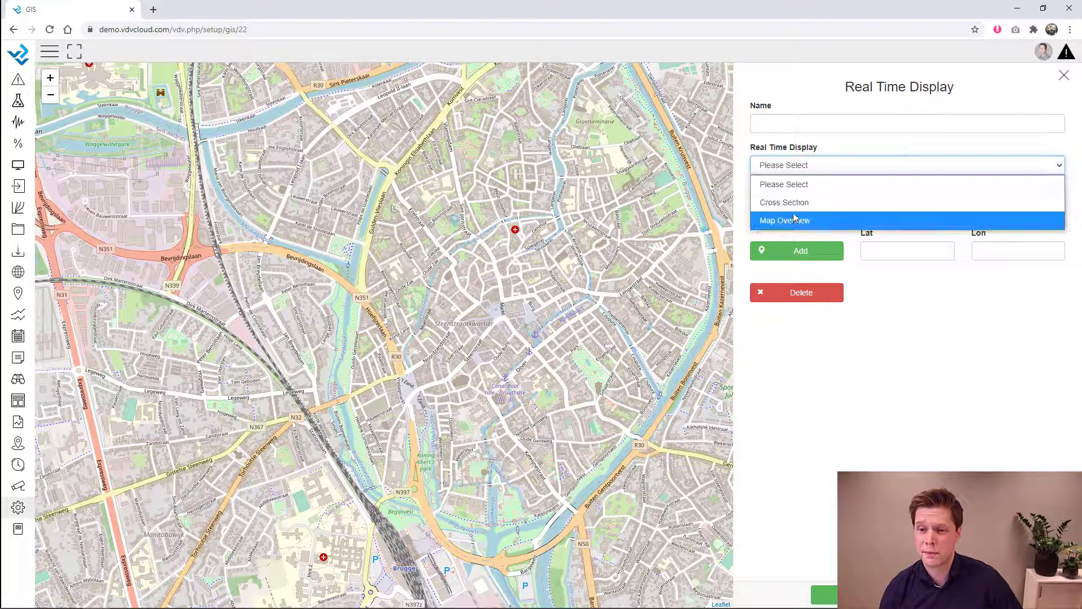
{"action": "left_click", "coordinate": [797, 203]}
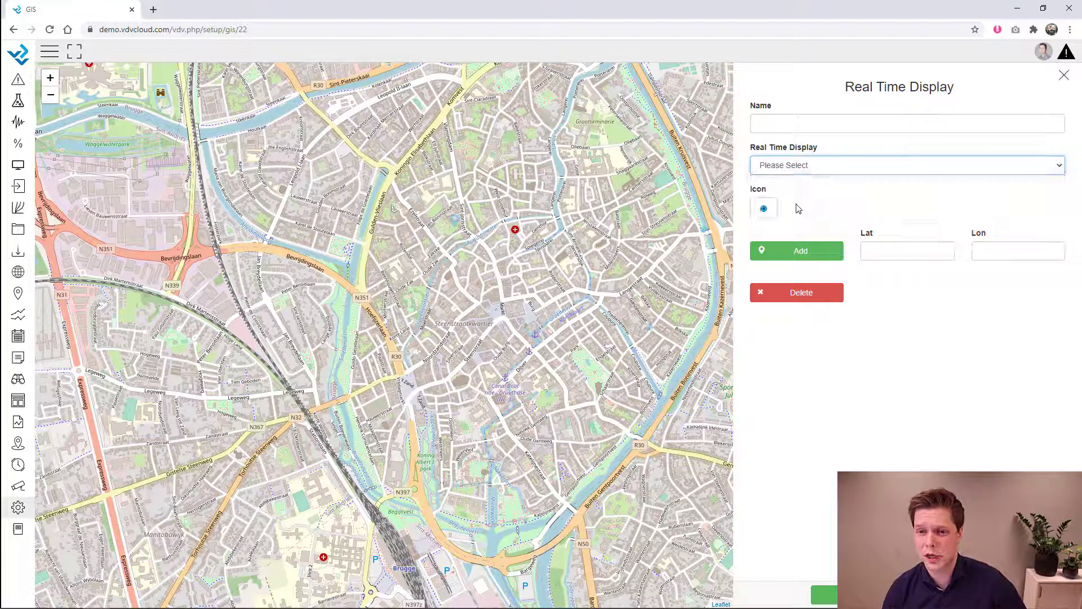
{"action": "left_click", "coordinate": [797, 166]}
{"action": "left_click", "coordinate": [797, 220]}
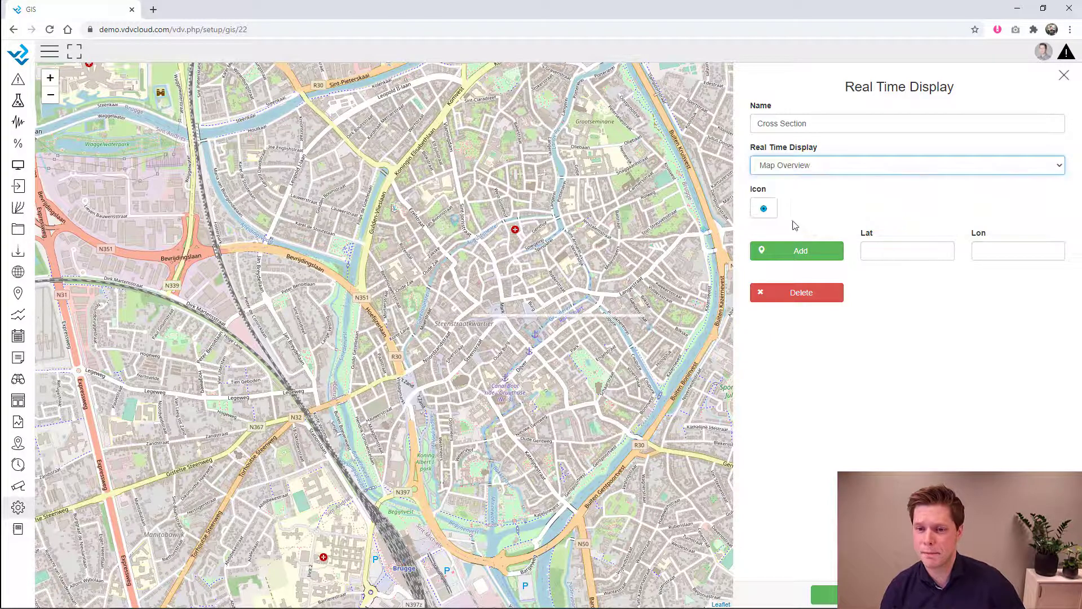
{"action": "left_click", "coordinate": [597, 345]}
- Give it the Real Time Displays icon, place it near the upper-right edge, and save
{"action": "left_click", "coordinate": [764, 208]}
{"action": "scroll", "coordinate": [770, 291], "scroll_direction": "down", "scroll_amount": 2}
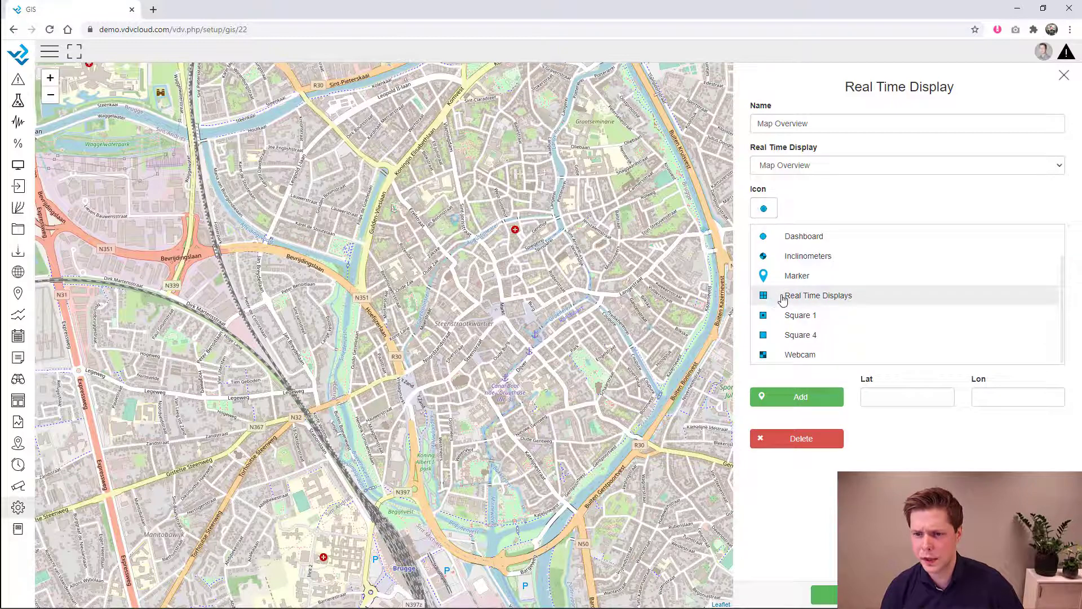
{"action": "left_click", "coordinate": [780, 295]}
{"action": "left_click", "coordinate": [786, 250]}
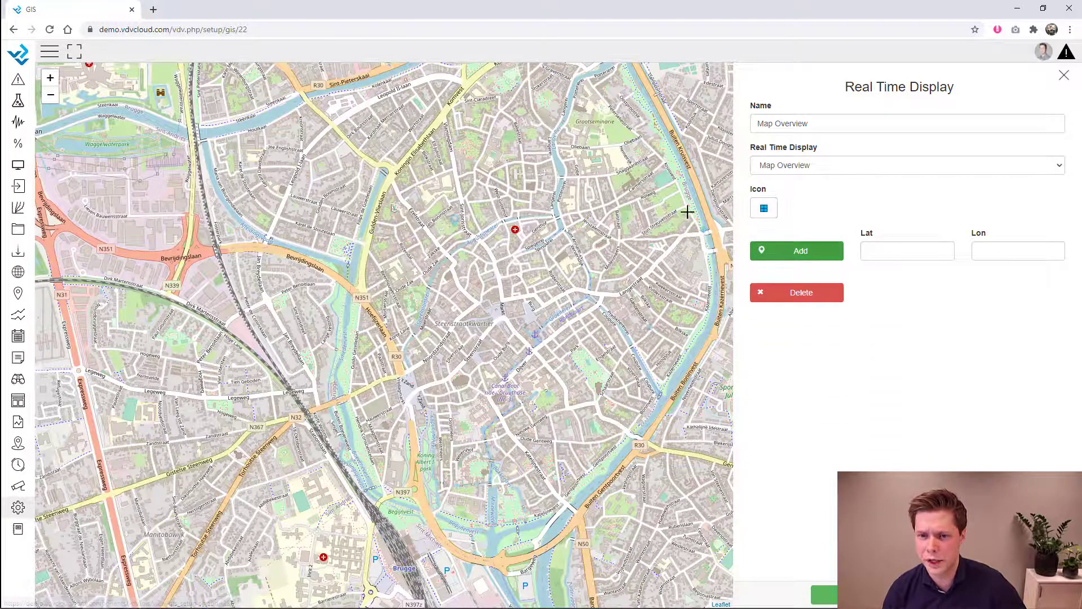
{"action": "left_click", "coordinate": [683, 186]}
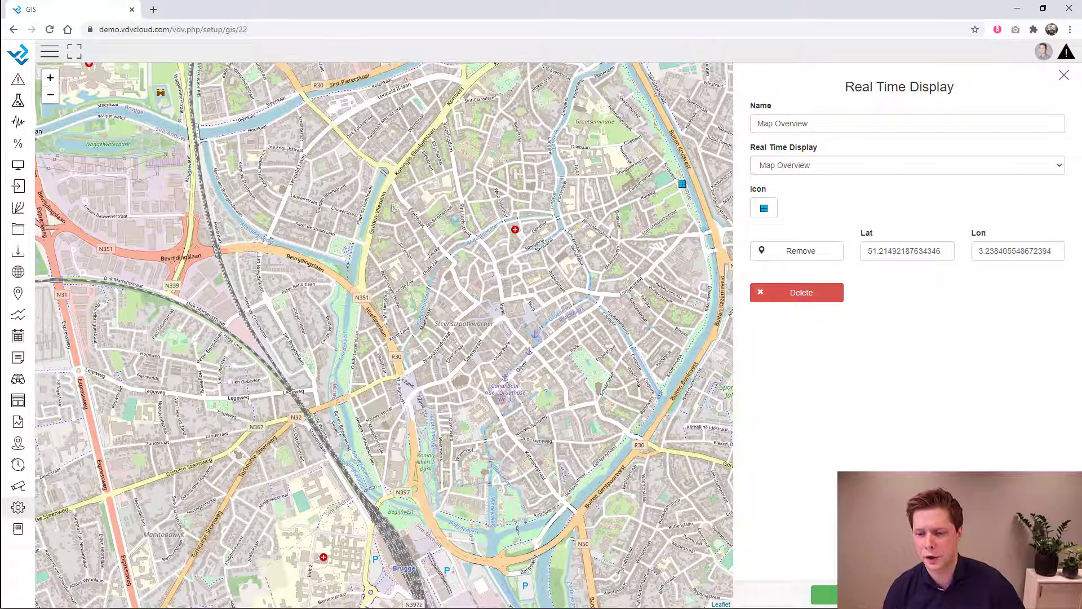
{"action": "left_click", "coordinate": [825, 594]}
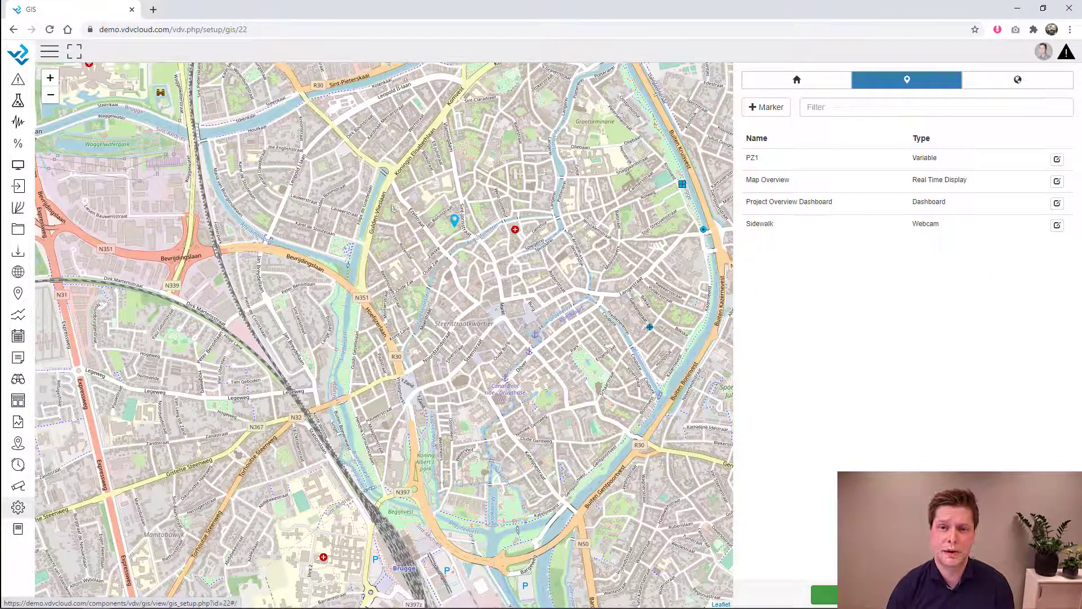
{"action": "left_click", "coordinate": [1006, 83]}
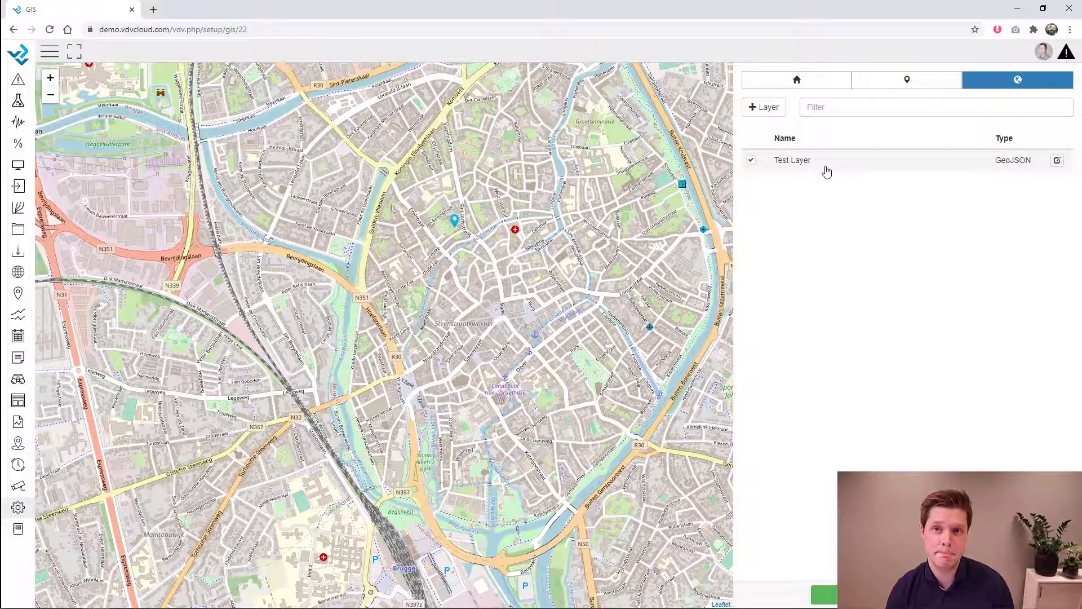
- Save the GIS Webinar map with its four markers and bring up the setup sections
{"action": "left_click", "coordinate": [830, 597]}
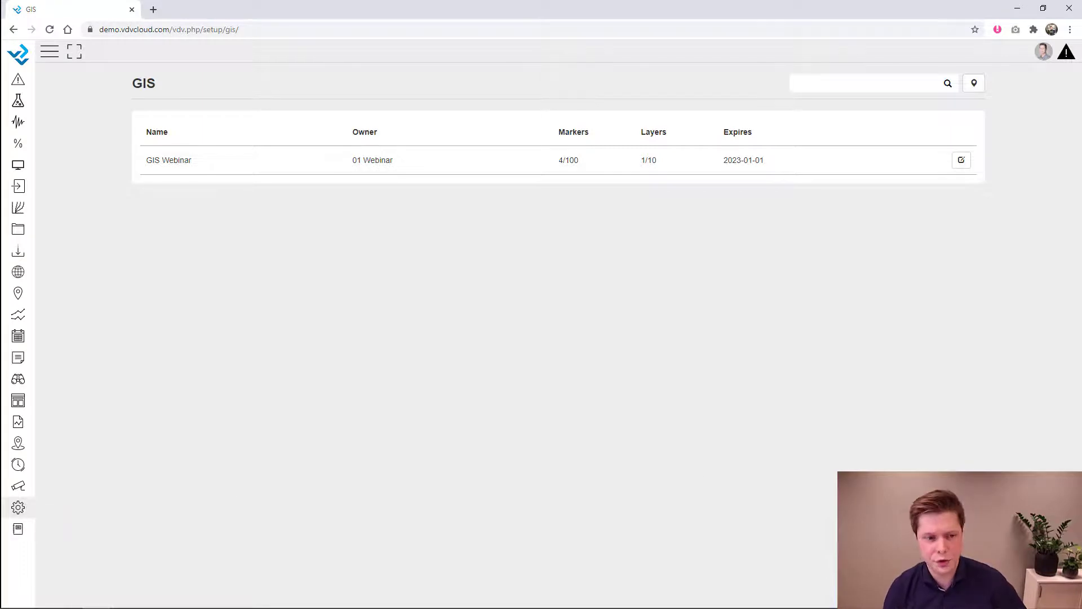
{"action": "left_click", "coordinate": [18, 507]}
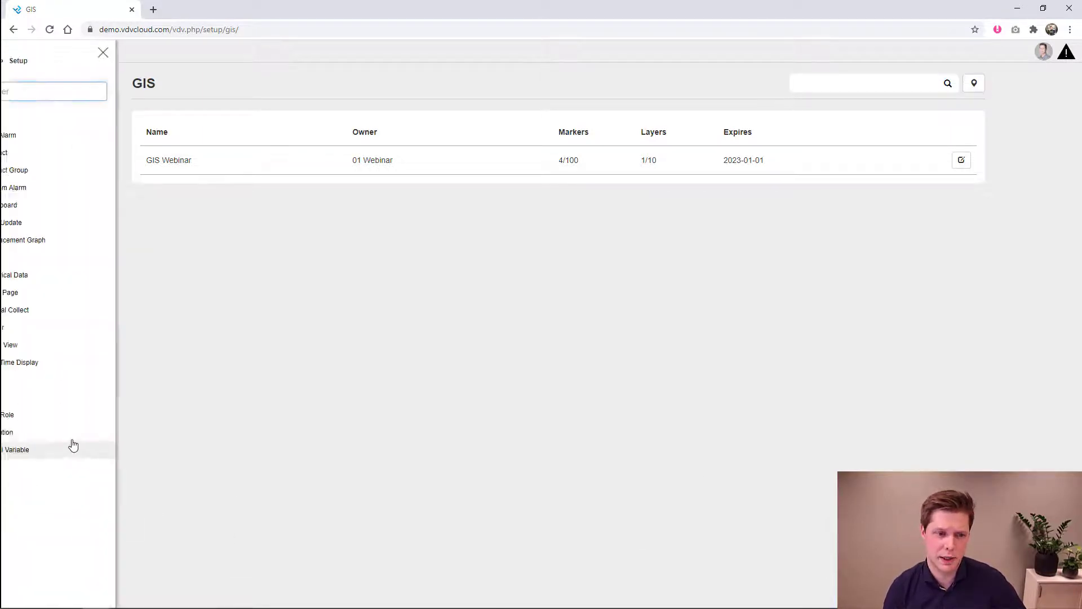
- Create a new login page with the canal street photo as its background
{"action": "left_click", "coordinate": [46, 301]}
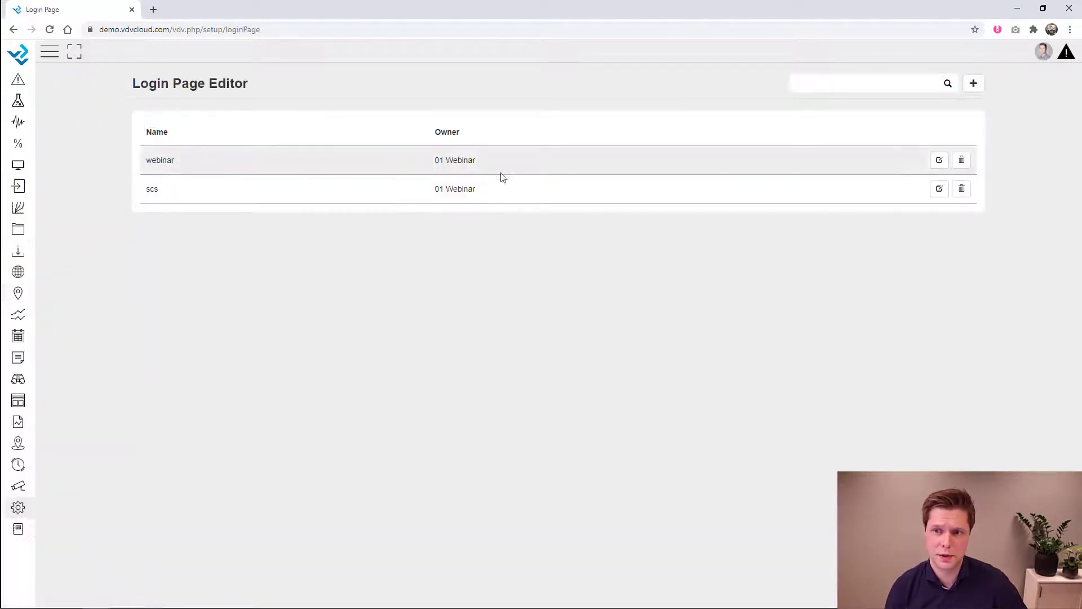
{"action": "left_click", "coordinate": [973, 83]}
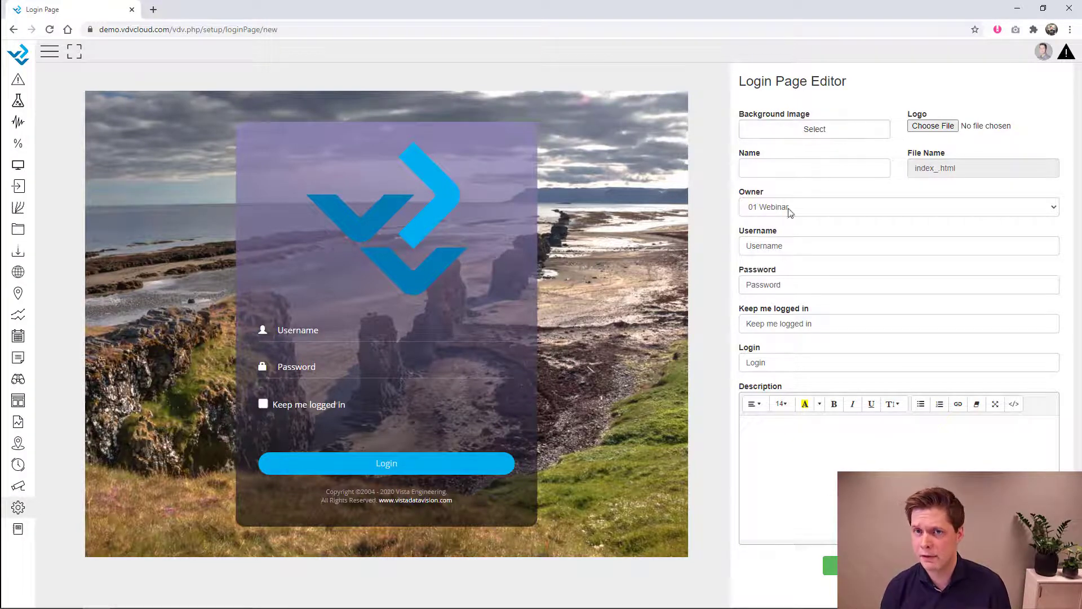
{"action": "left_click", "coordinate": [804, 134]}
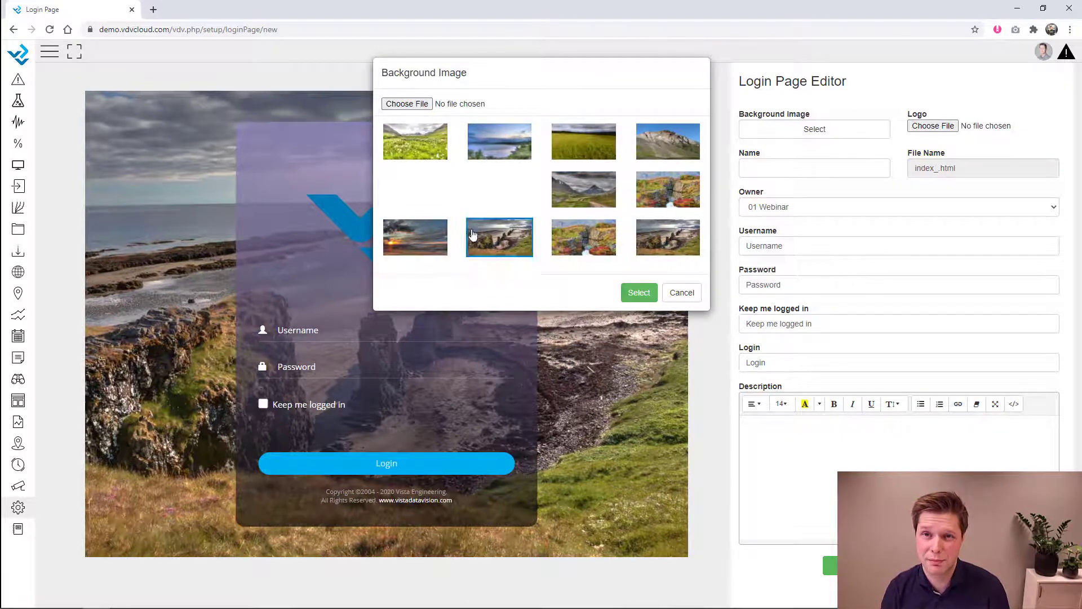
{"action": "left_click", "coordinate": [423, 105]}
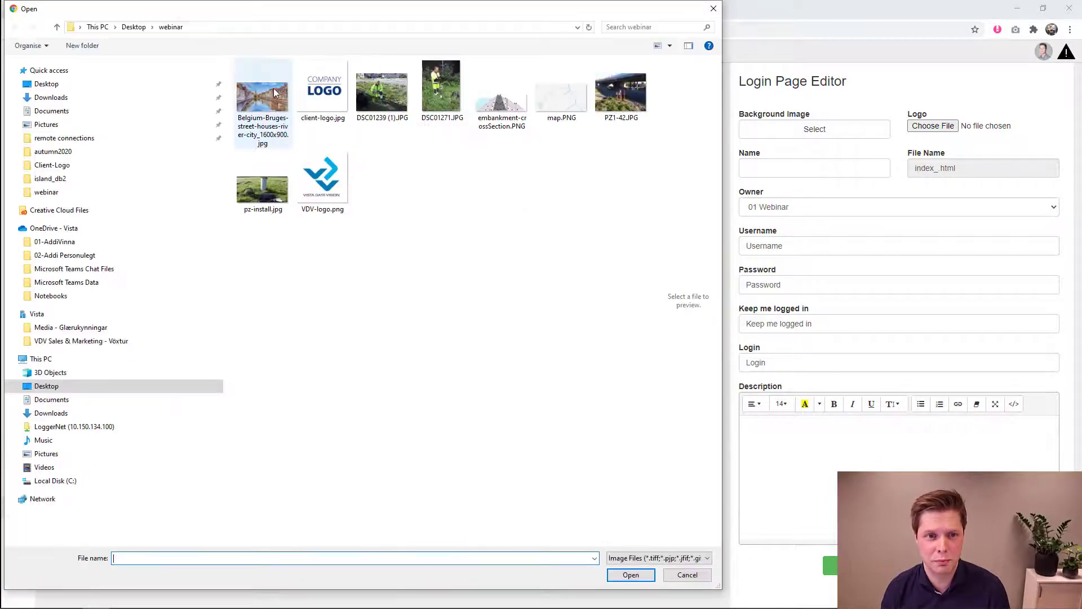
{"action": "double_click", "coordinate": [272, 95]}
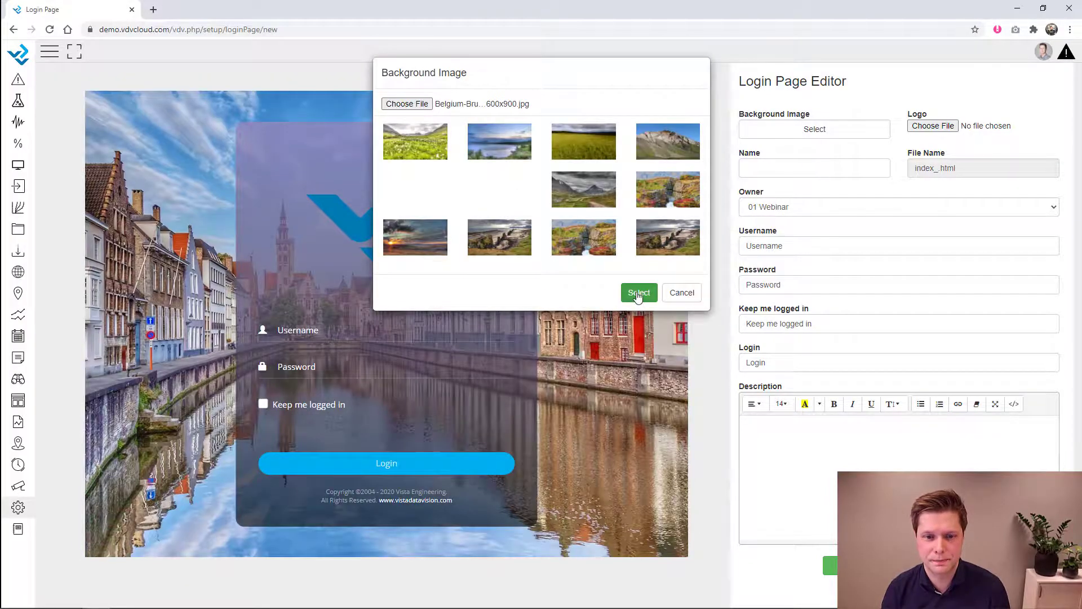
{"action": "left_click", "coordinate": [639, 292]}
{"action": "left_click", "coordinate": [950, 125]}
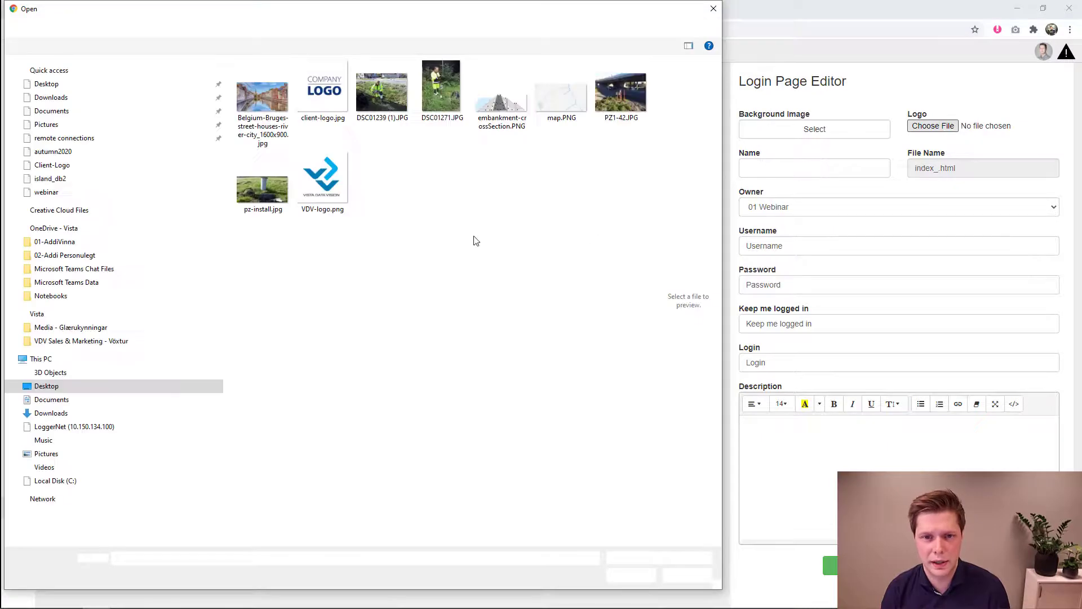
- Use client-logo.jpg as the logo, add a description inviting visitors to call VDV, and begin naming the page
{"action": "double_click", "coordinate": [332, 98]}
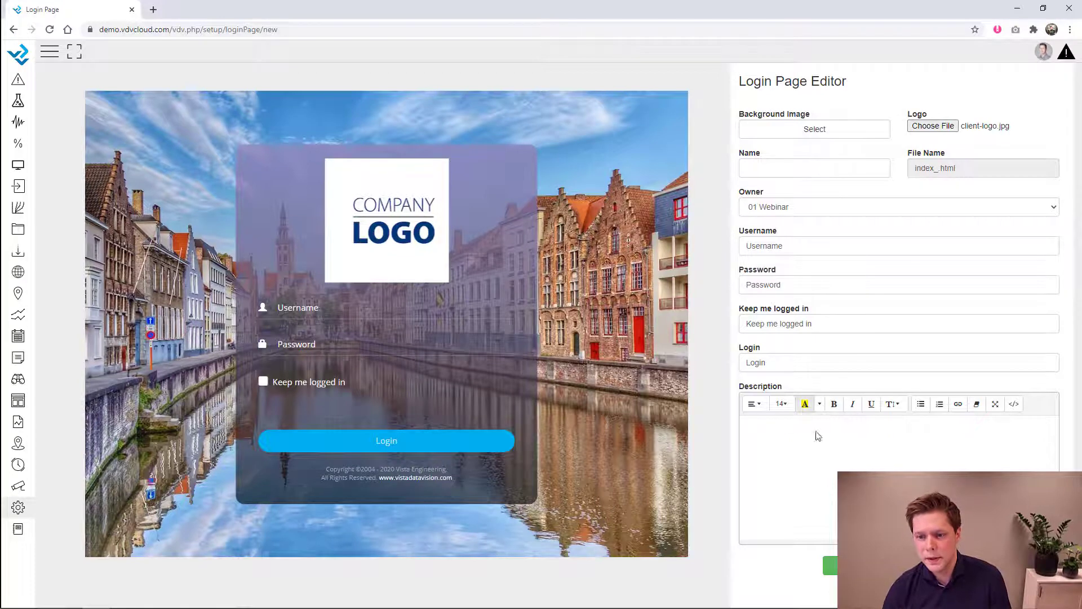
{"action": "type", "text": "F"}
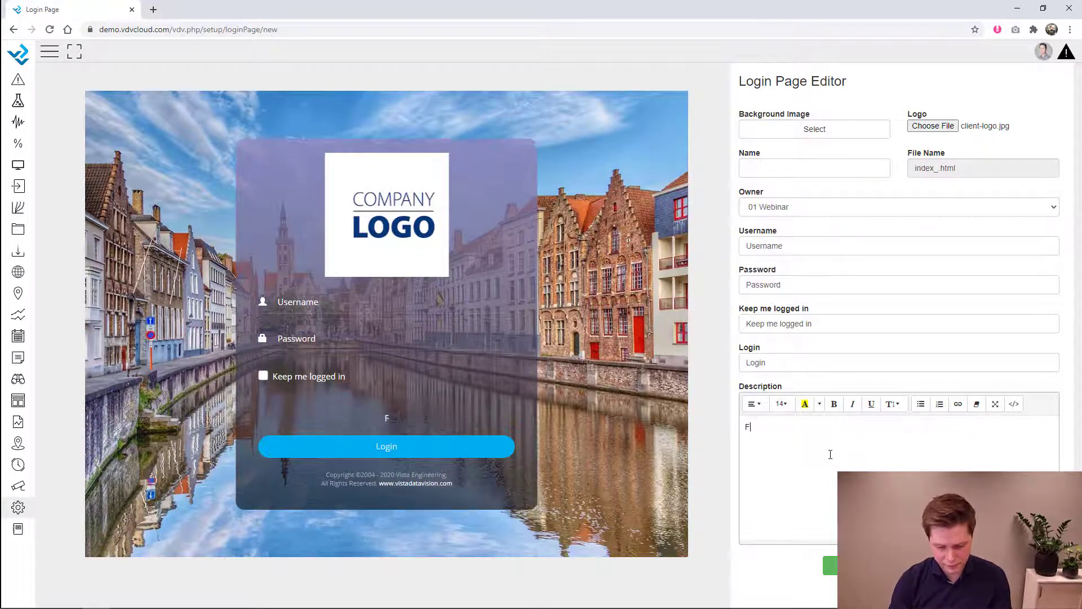
{"action": "type", "text": "or further information call VDV at "}
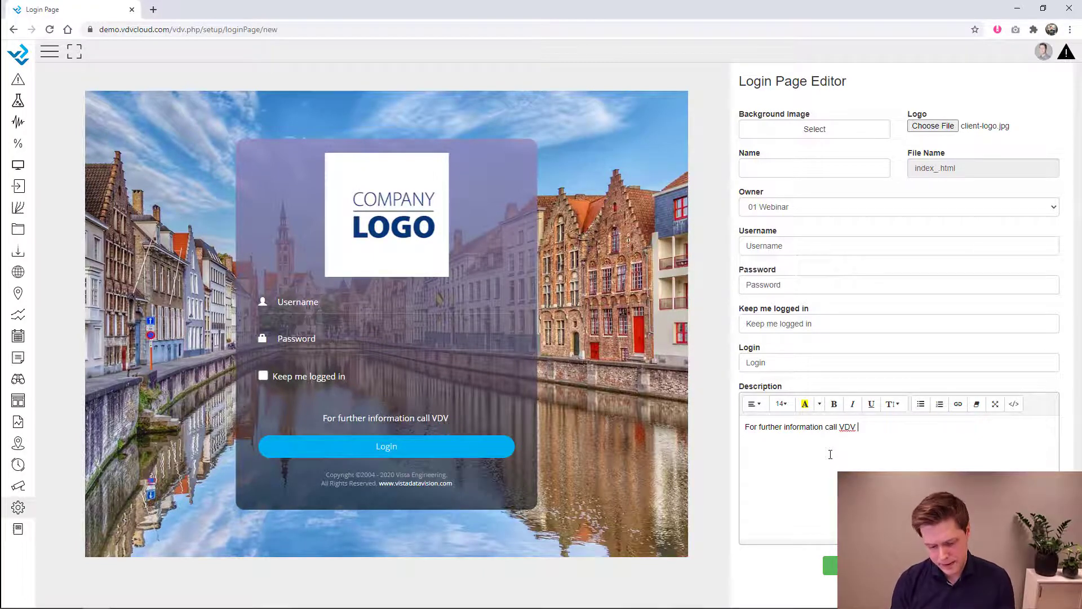
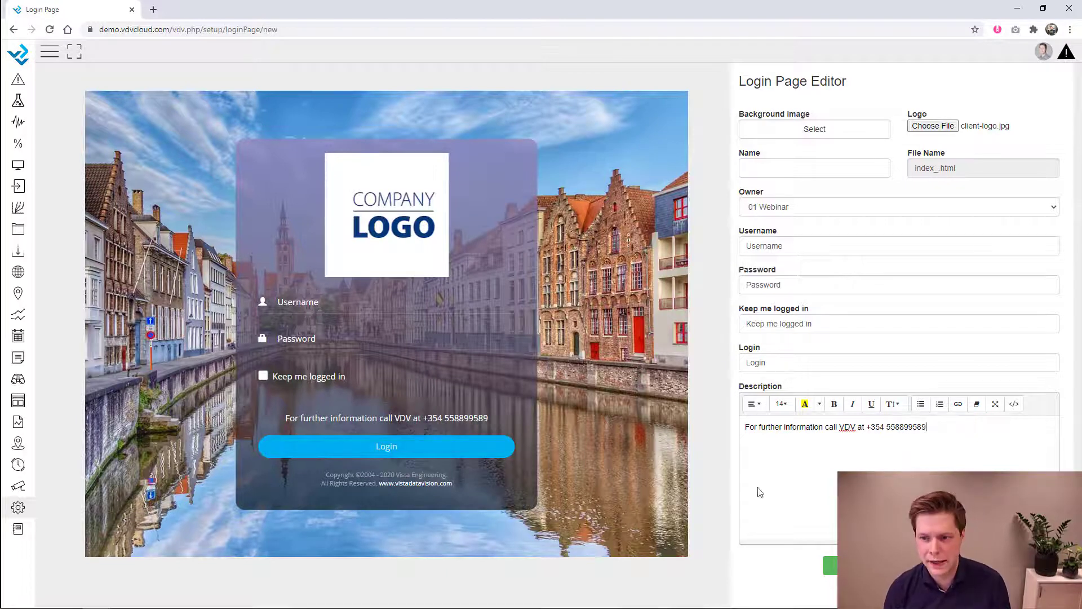
{"action": "left_click", "coordinate": [786, 165]}
{"action": "type", "text": "dlei"}
{"action": "type", "text": "nt"}
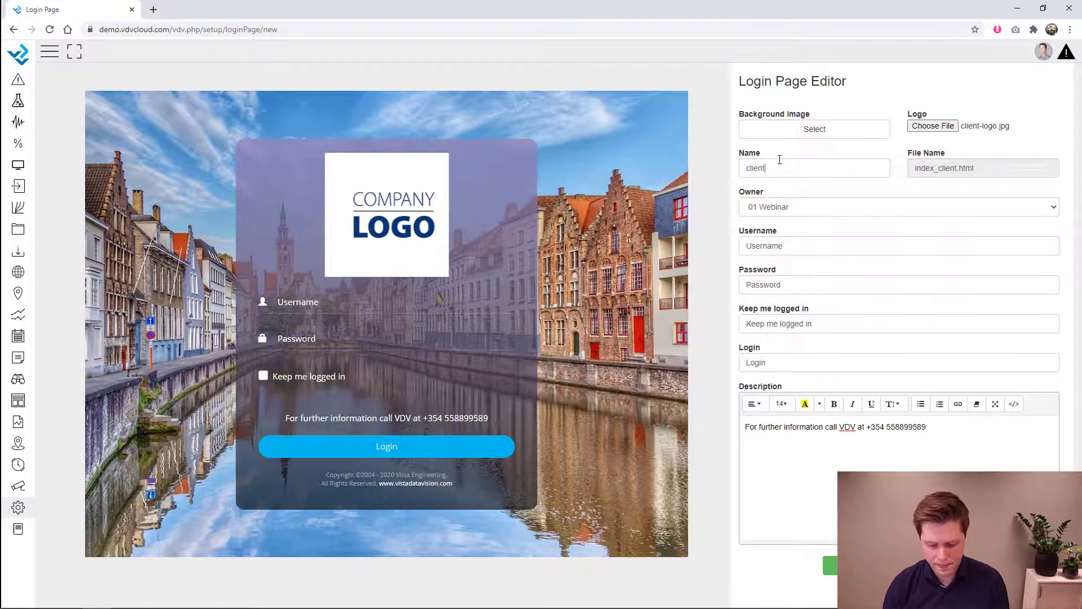
{"action": "type", "text": "login"}
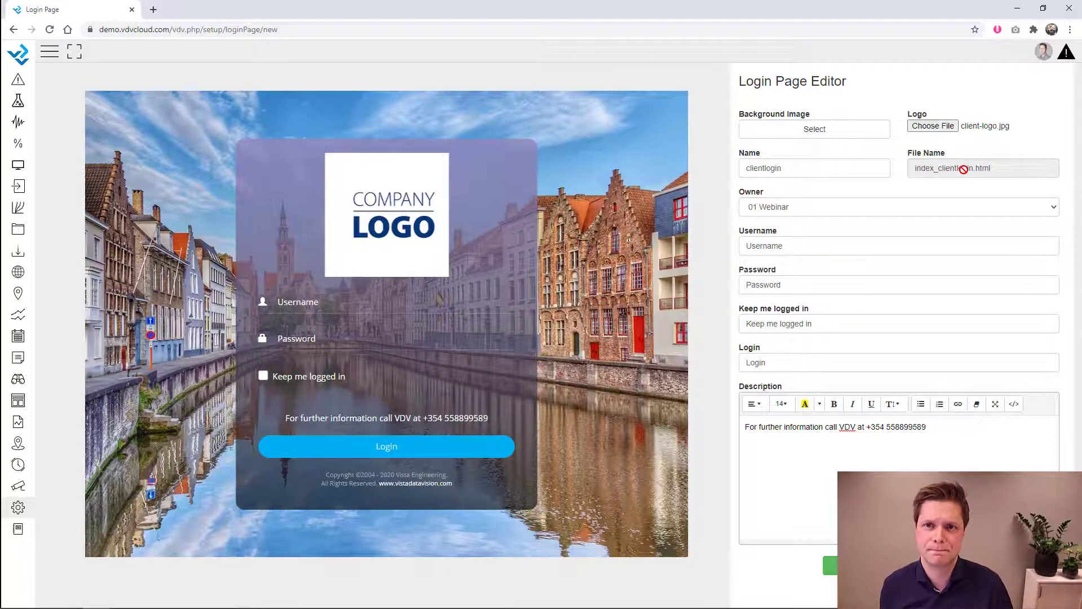
- Save the login page under the name clientlogin
{"action": "left_click", "coordinate": [831, 565]}
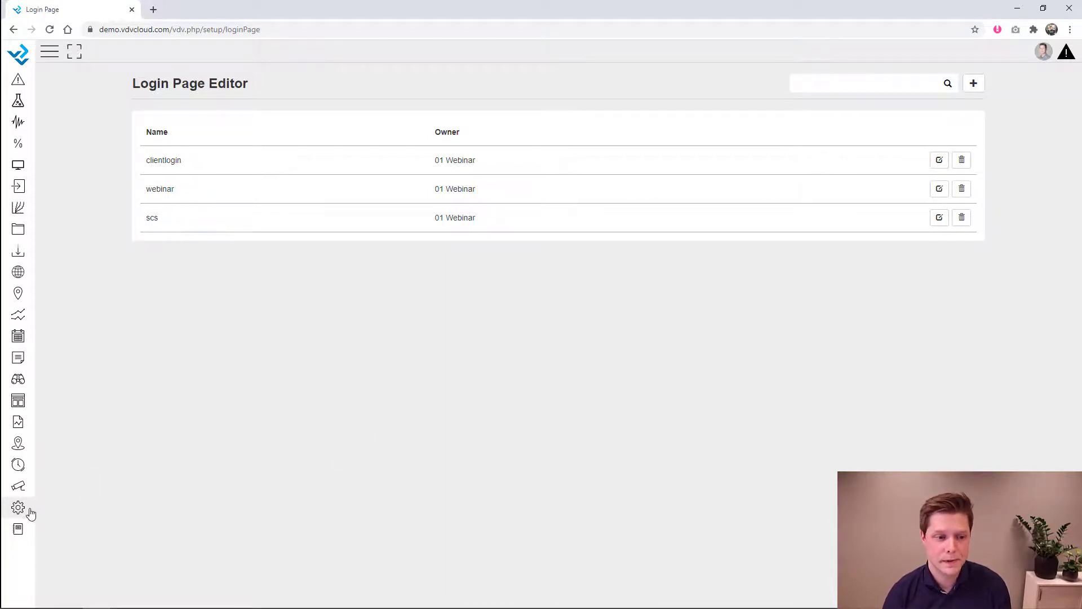
- Create a new report named 'Client Monthly Report' with 01 Webinar as owner
{"action": "left_click", "coordinate": [19, 427]}
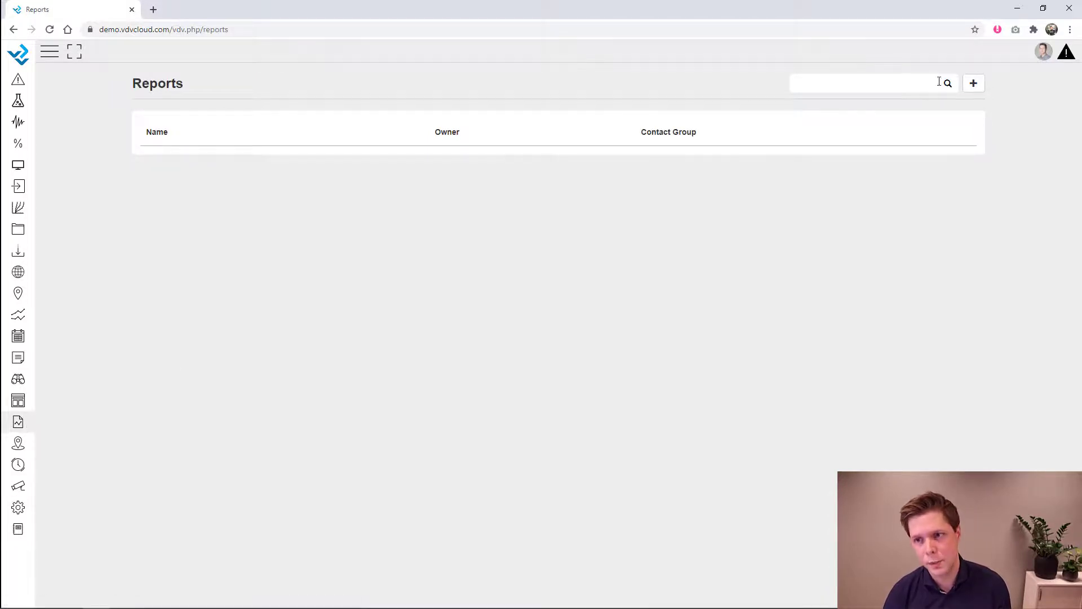
{"action": "left_click", "coordinate": [974, 85]}
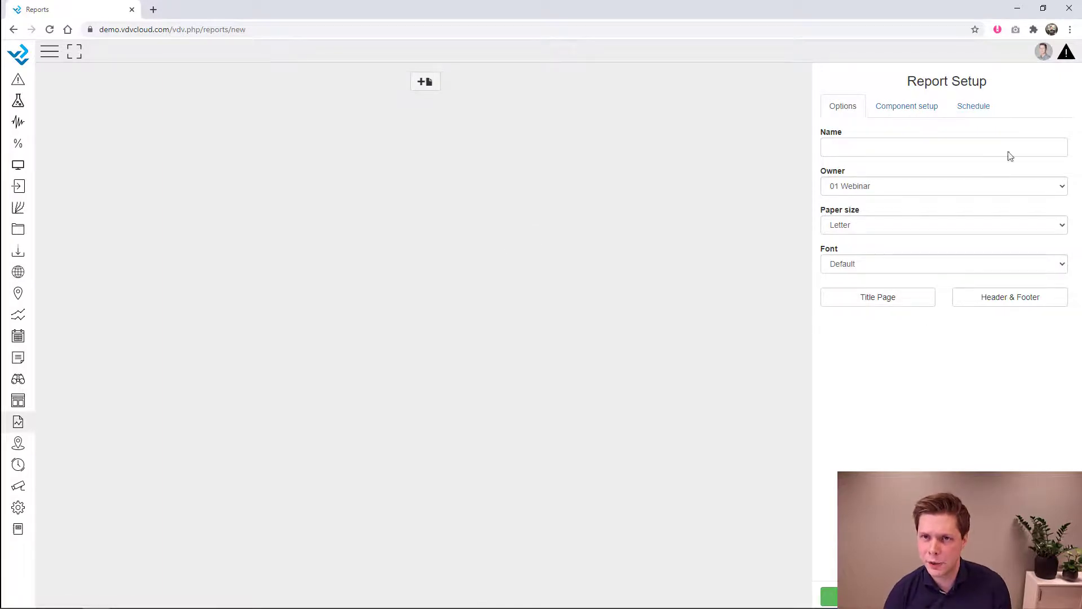
{"action": "left_click", "coordinate": [908, 146]}
{"action": "type", "text": "Cl"}
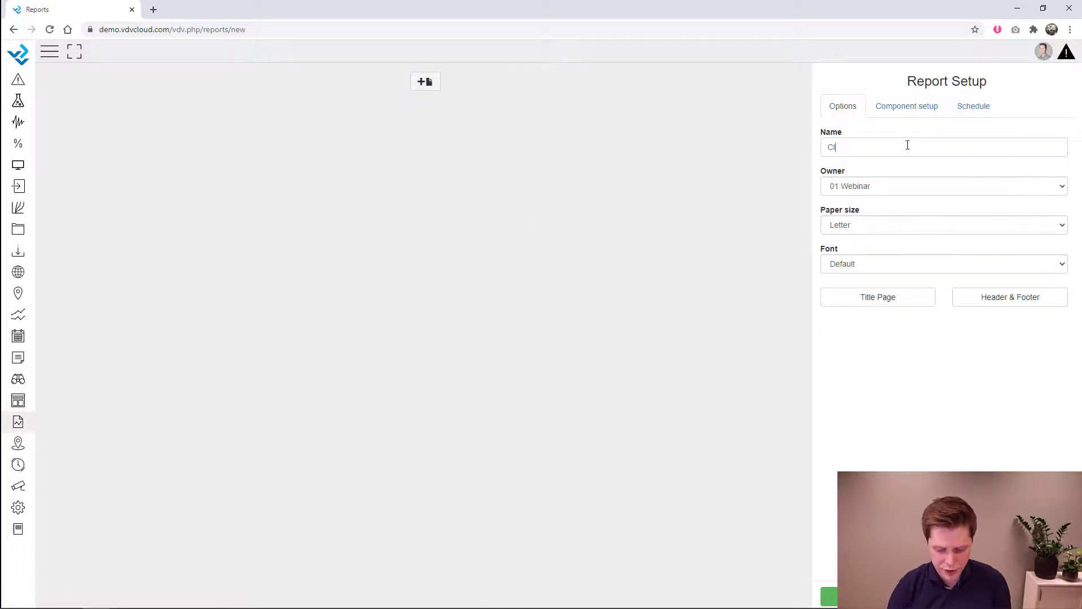
{"action": "type", "text": "ient Monthly Report"}
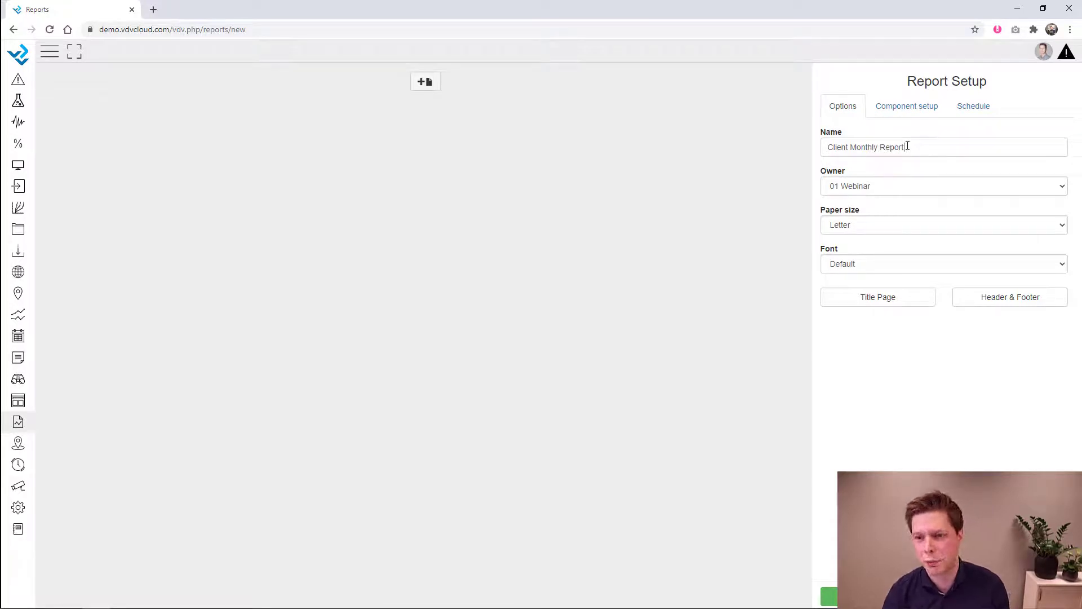
{"action": "left_click", "coordinate": [882, 198]}
{"action": "left_click", "coordinate": [880, 203]}
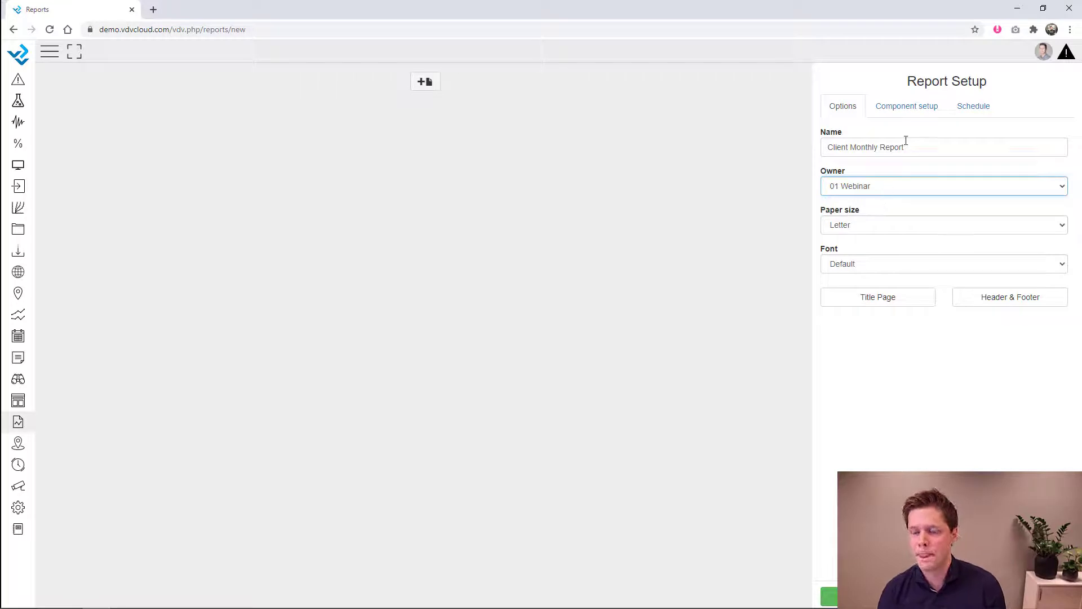
{"action": "left_click", "coordinate": [883, 302]}
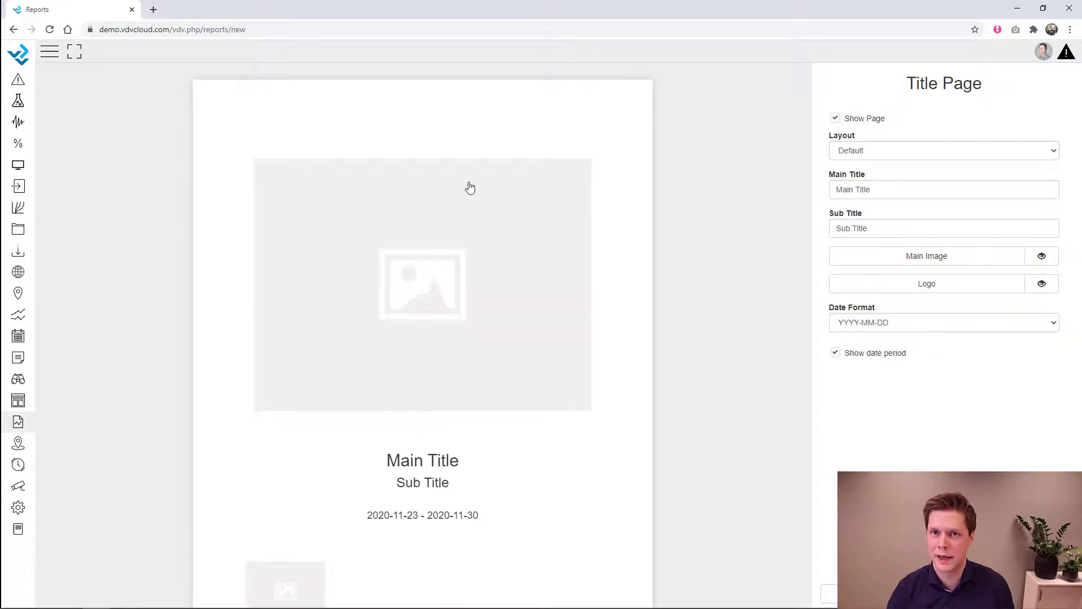
- Give the title page the canal street photo, title 'Monthly Report' and subtitle 'Done by VDV'
{"action": "left_click", "coordinate": [916, 258]}
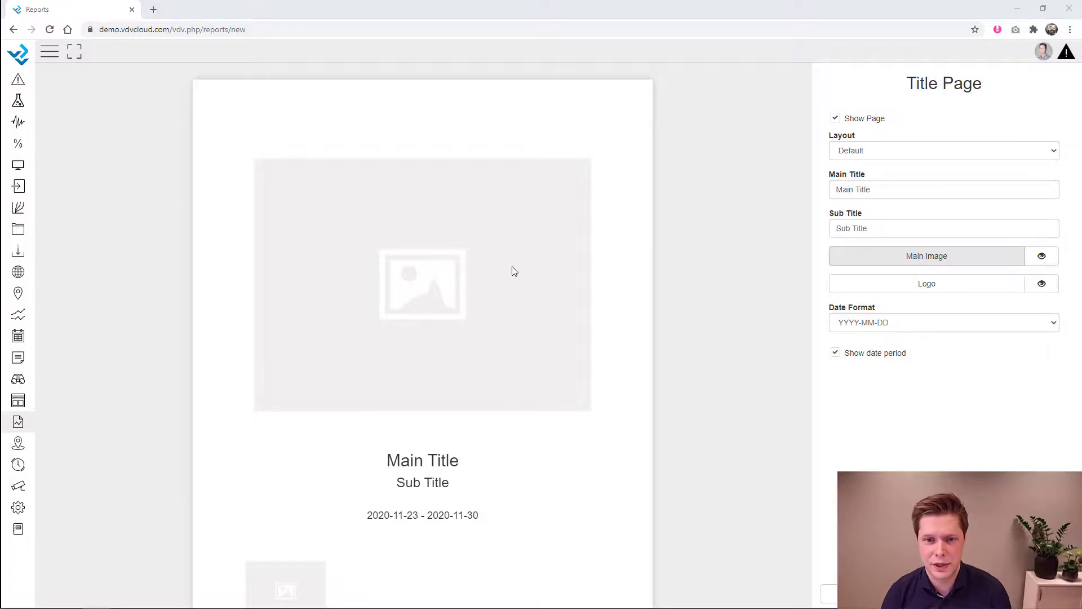
{"action": "double_click", "coordinate": [249, 99]}
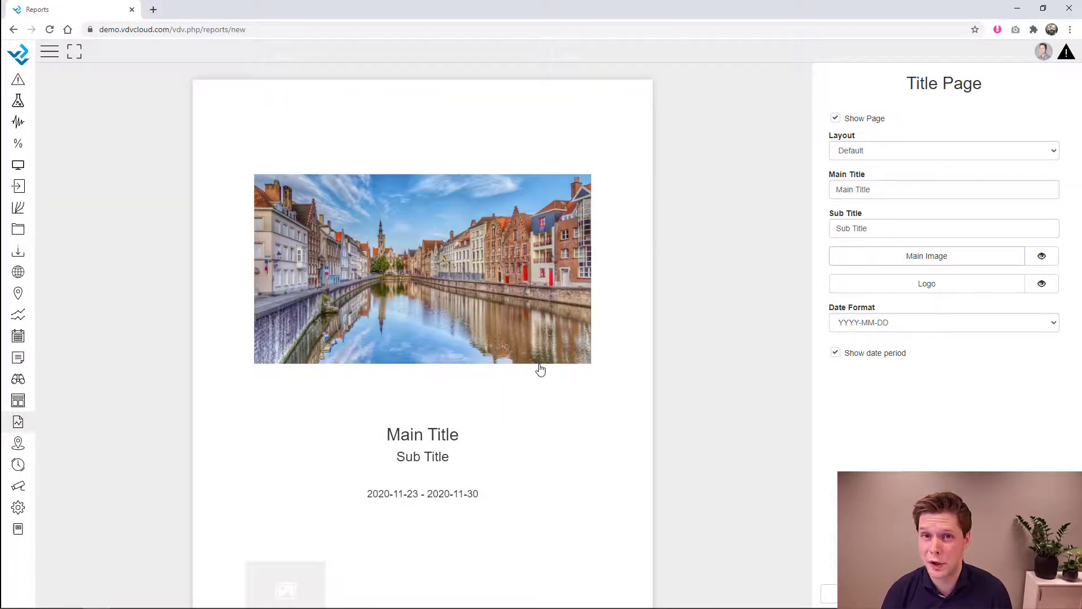
{"action": "triple_click", "coordinate": [908, 189]}
{"action": "type", "text": "Monthly Report"}
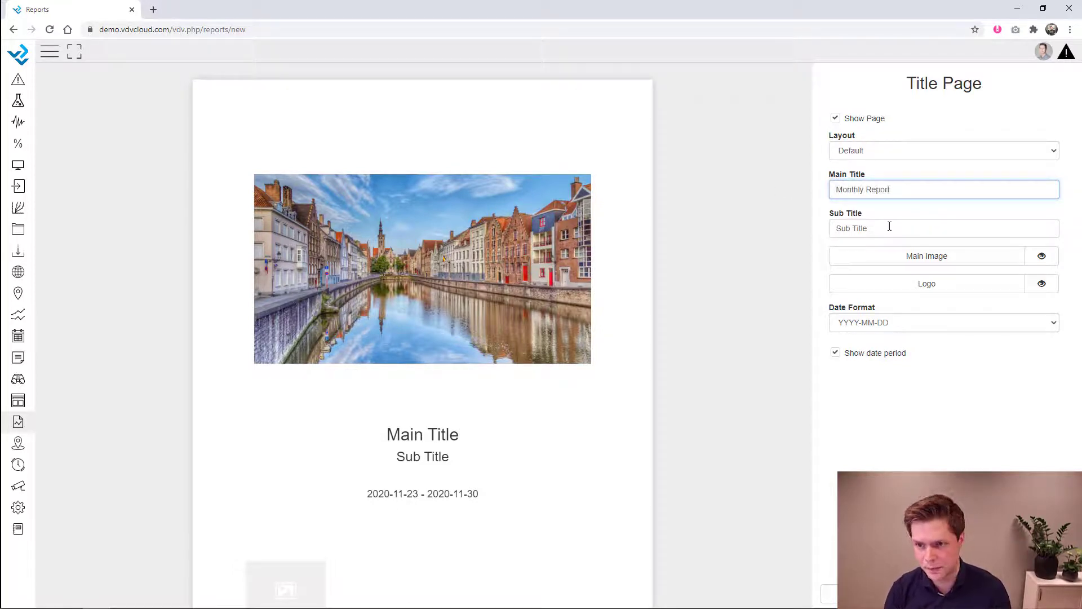
{"action": "triple_click", "coordinate": [889, 226]}
{"action": "type", "text": "Done by VDV"}
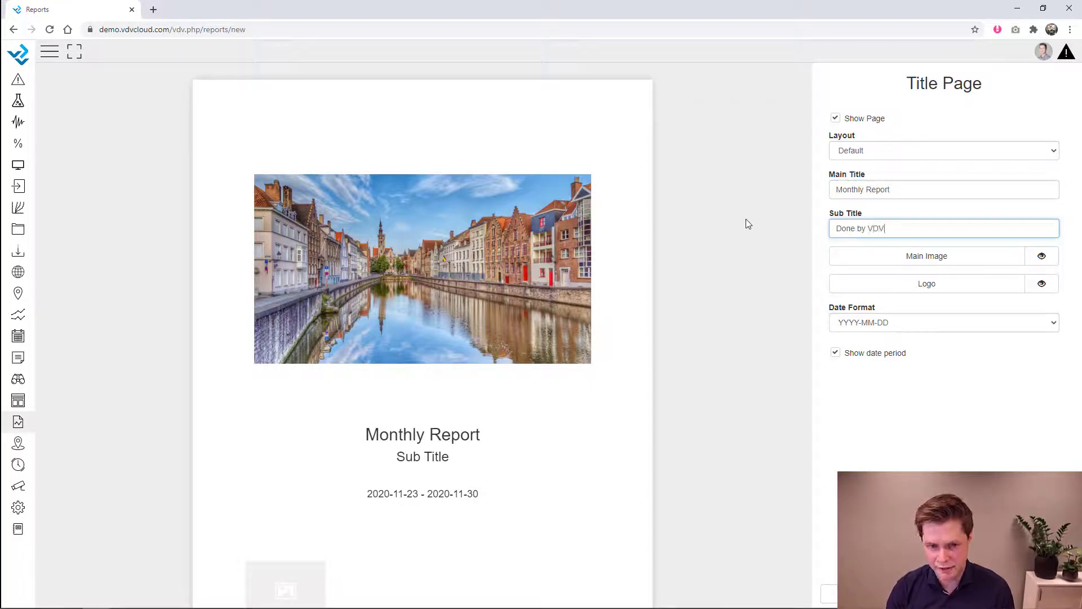
{"action": "left_click", "coordinate": [970, 445]}
- Set client-logo.jpg as the title page logo and return to Report Setup
{"action": "left_click", "coordinate": [961, 283]}
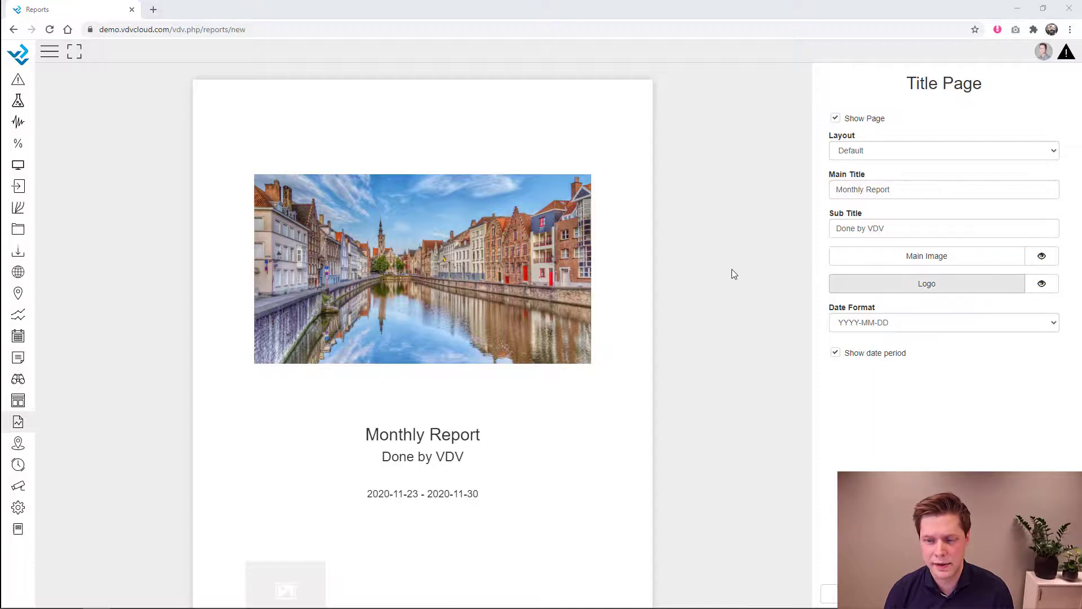
{"action": "double_click", "coordinate": [325, 90]}
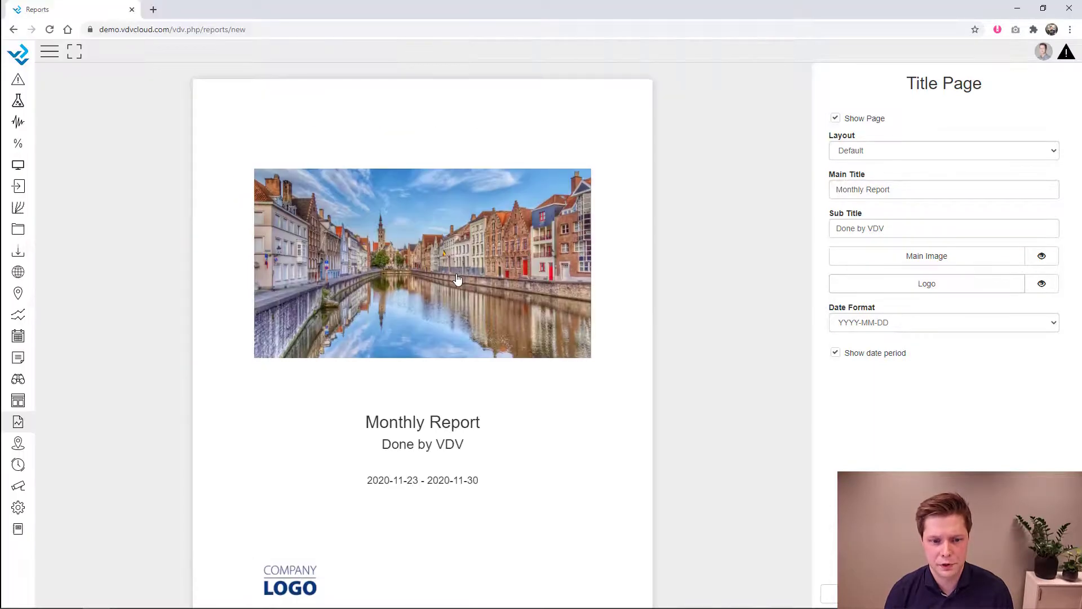
{"action": "scroll", "coordinate": [265, 496], "scroll_direction": "down", "scroll_amount": 1}
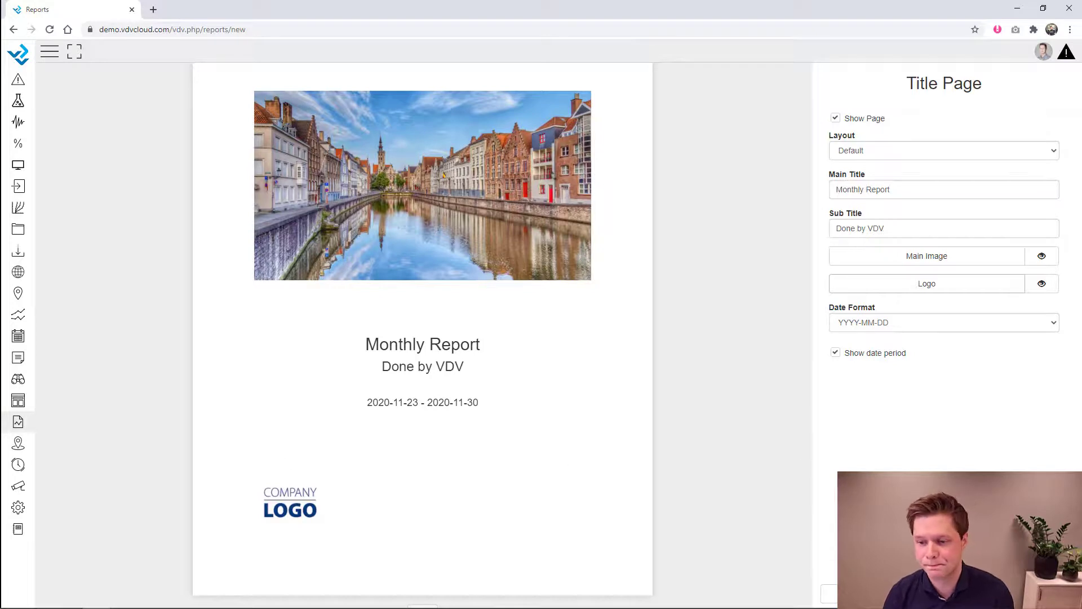
{"action": "scroll", "coordinate": [656, 412], "scroll_direction": "down", "scroll_amount": 1}
{"action": "left_click", "coordinate": [656, 412]}
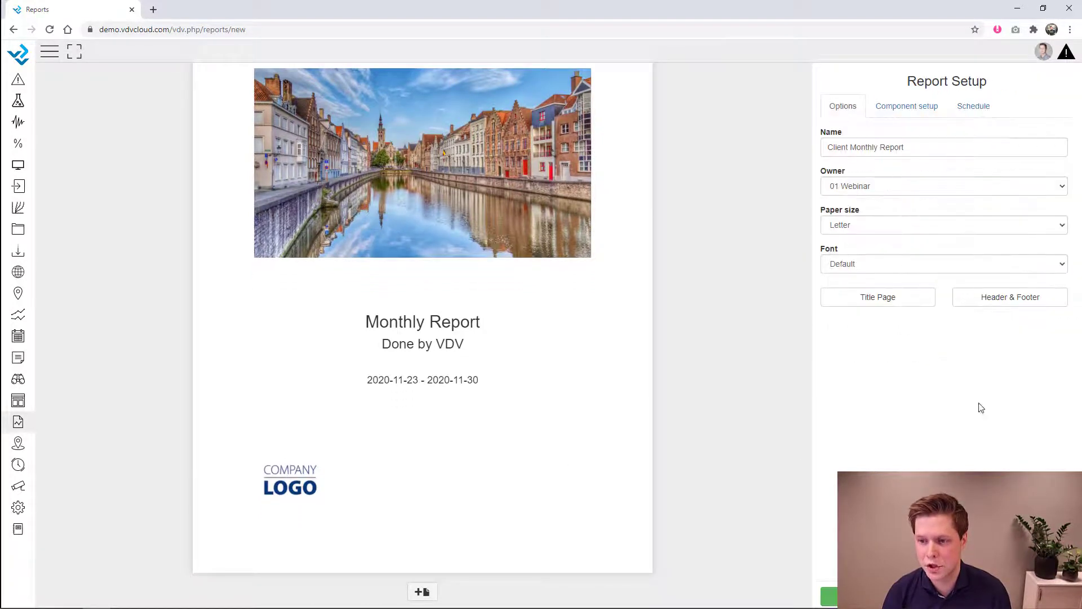
{"action": "left_click", "coordinate": [1008, 303]}
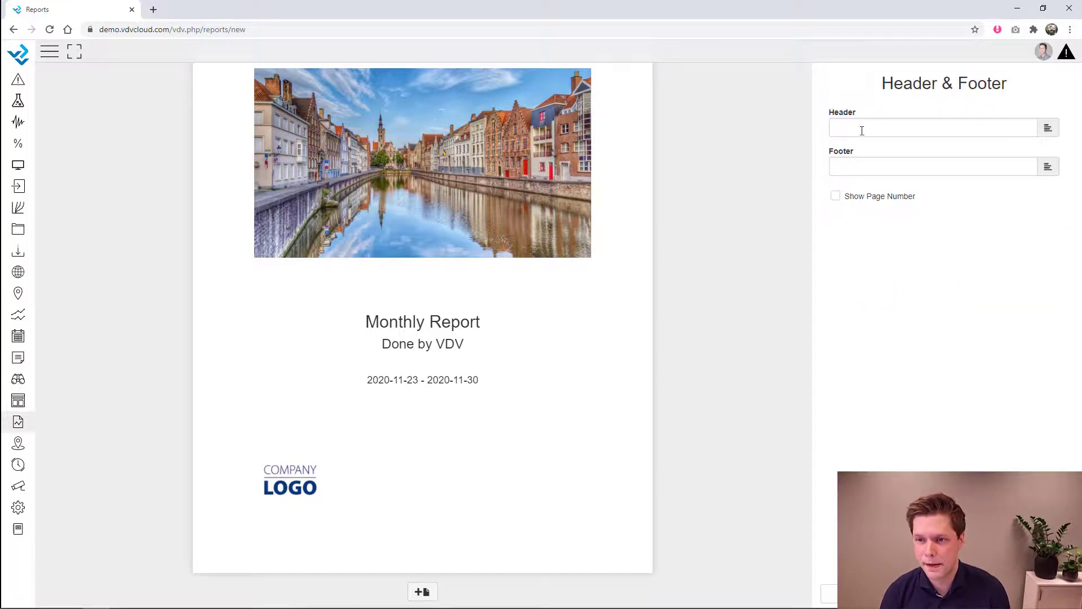
{"action": "left_click", "coordinate": [863, 128]}
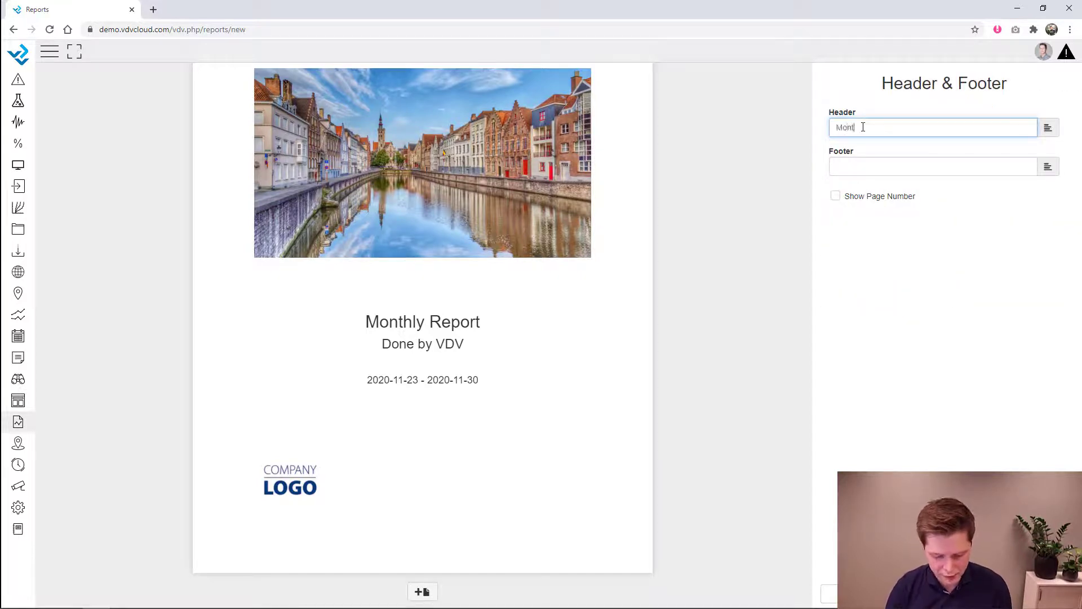
{"action": "left_click", "coordinate": [901, 168]}
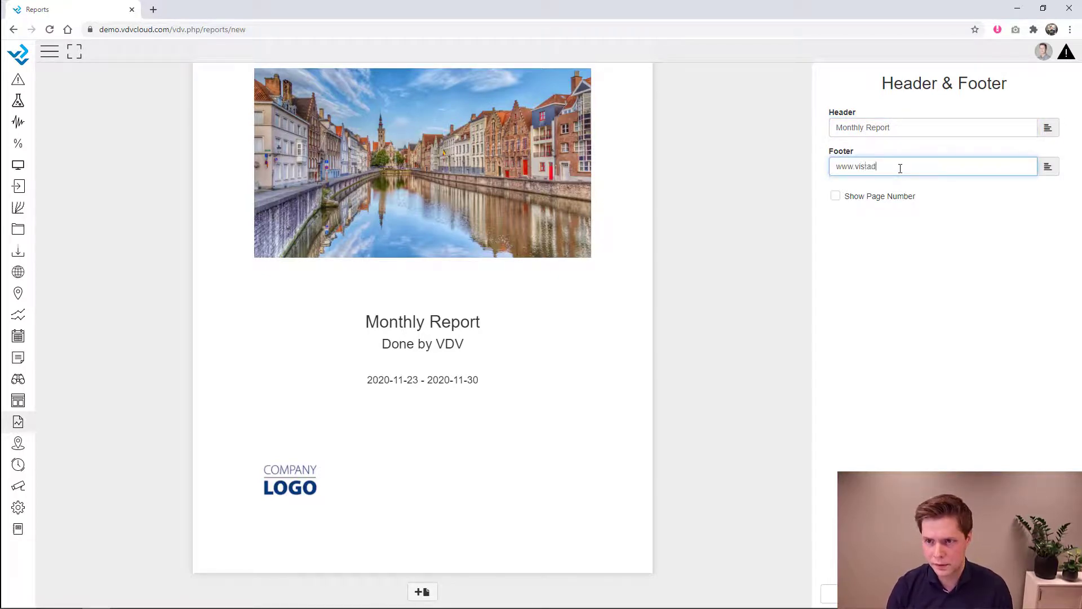
{"action": "left_click", "coordinate": [960, 281]}
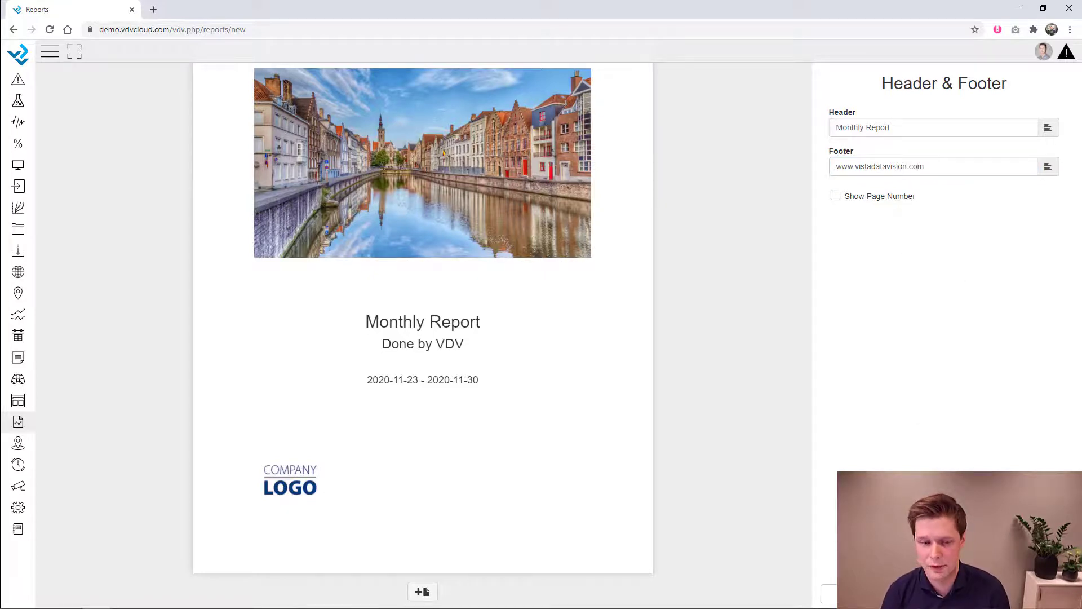
{"action": "left_click", "coordinate": [829, 594]}
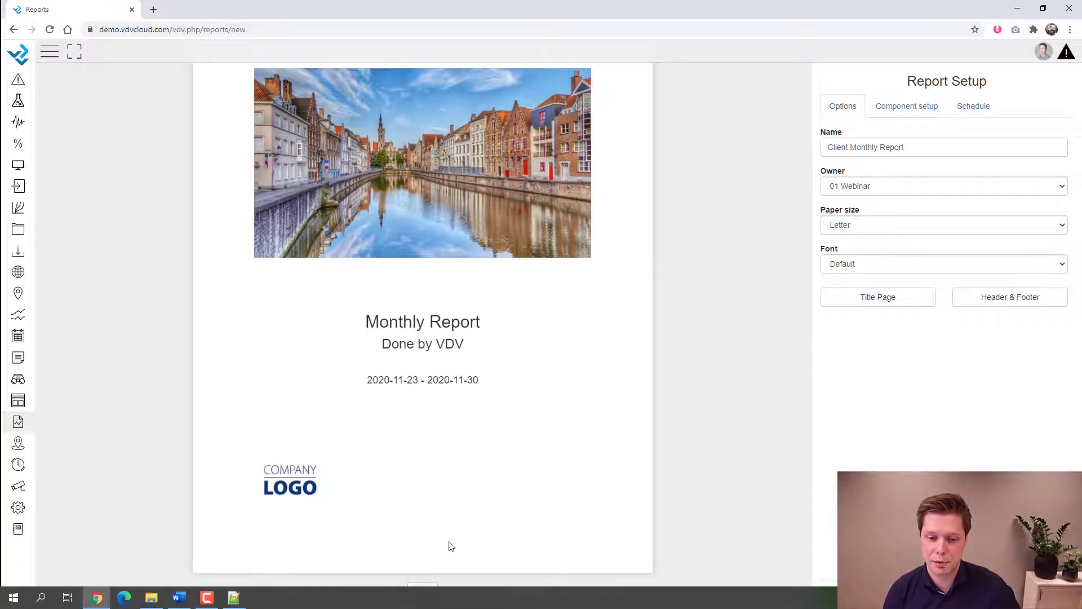
{"action": "scroll", "coordinate": [486, 509], "scroll_direction": "down", "scroll_amount": 8}
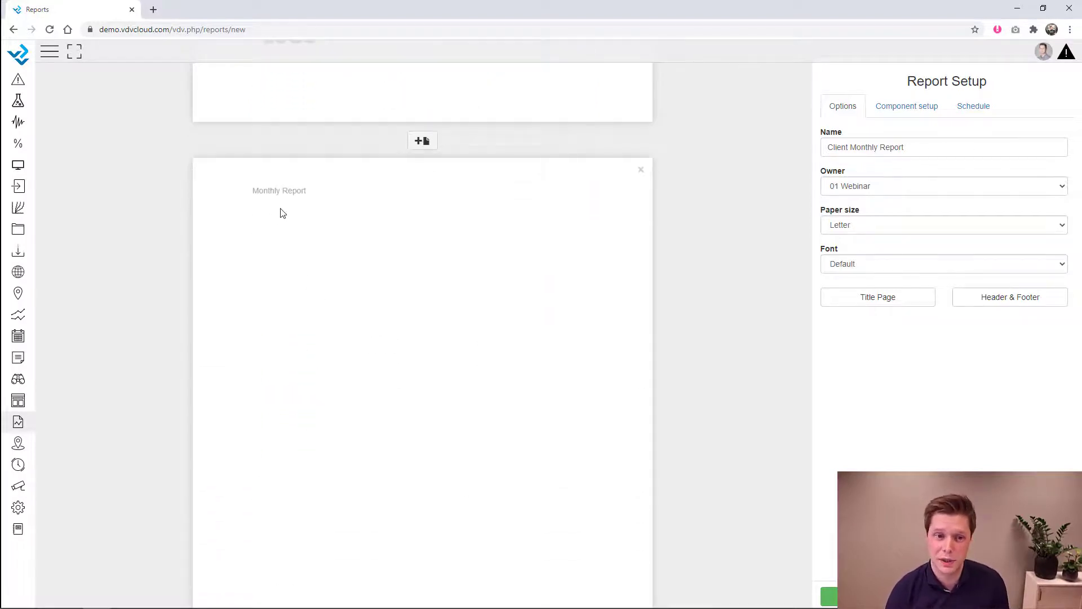
{"action": "scroll", "coordinate": [486, 319], "scroll_direction": "up", "scroll_amount": 8}
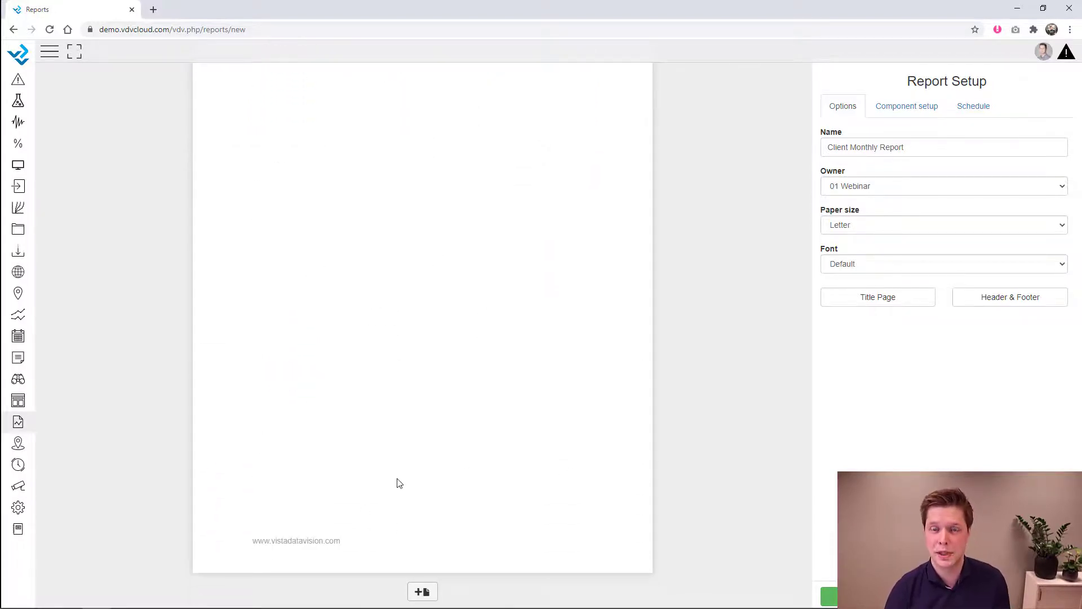
{"action": "scroll", "coordinate": [399, 483], "scroll_direction": "down", "scroll_amount": 8}
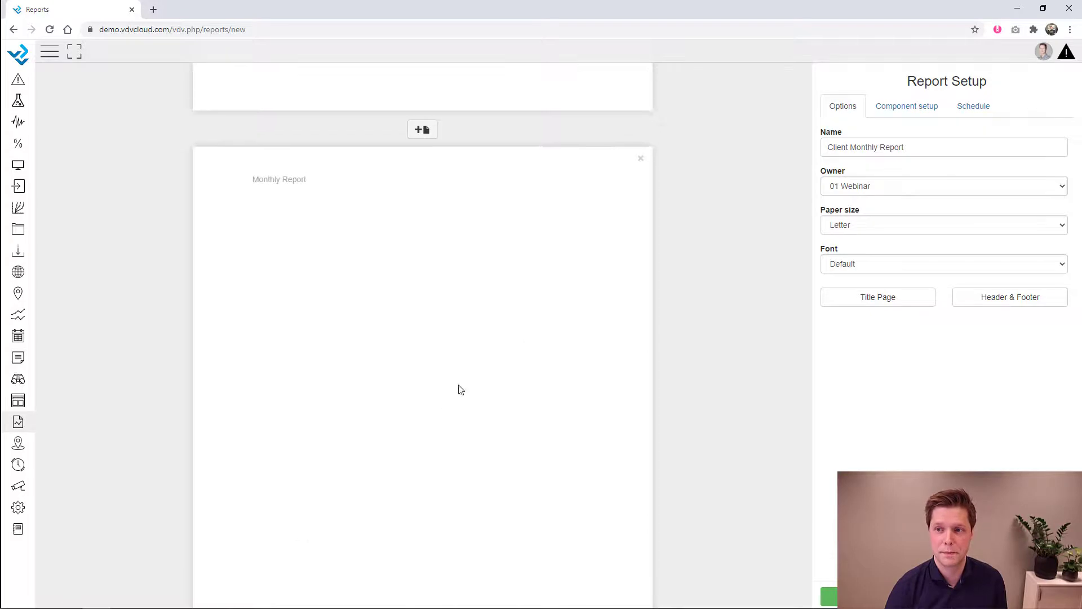
- Add a heading reading 'Monthly Report' to the report's second page
{"action": "left_click", "coordinate": [885, 111]}
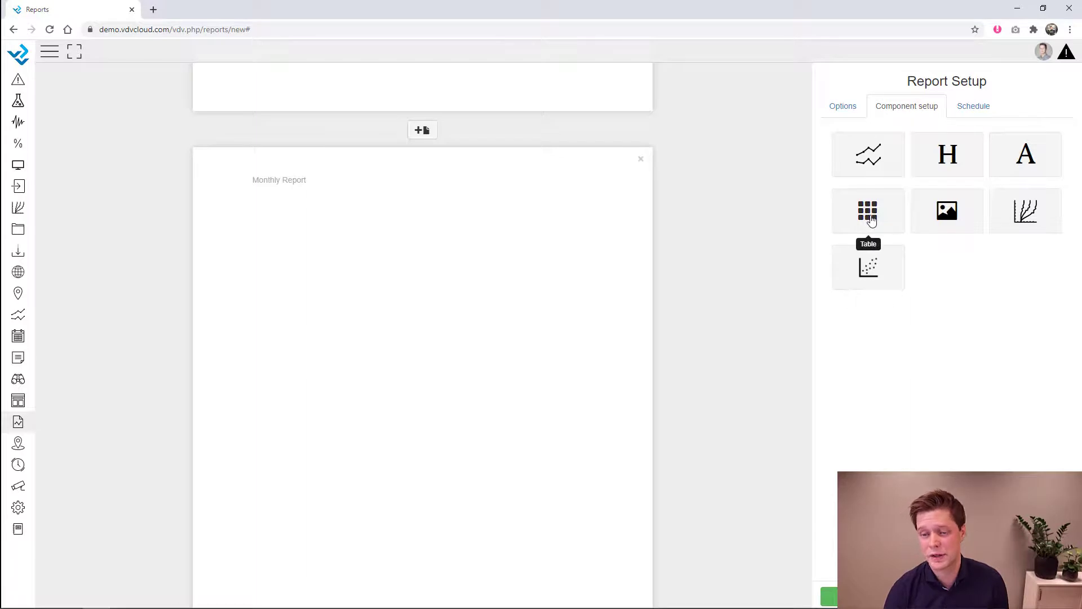
{"action": "left_click_drag", "start_coordinate": [928, 177], "coordinate": [348, 257]}
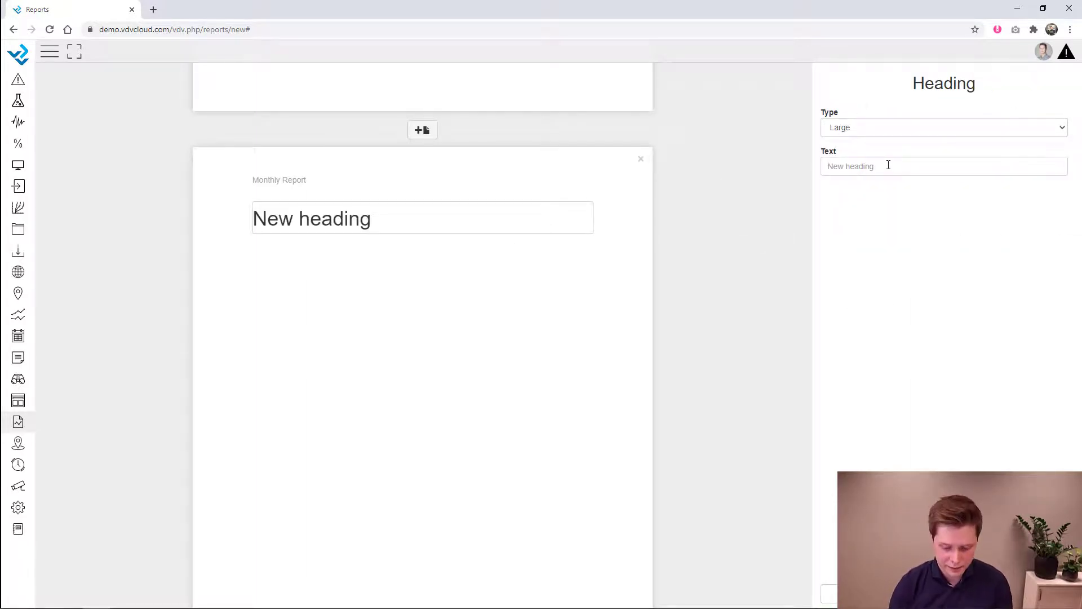
{"action": "left_click", "coordinate": [888, 164]}
{"action": "type", "text": "Monthly Rep"}
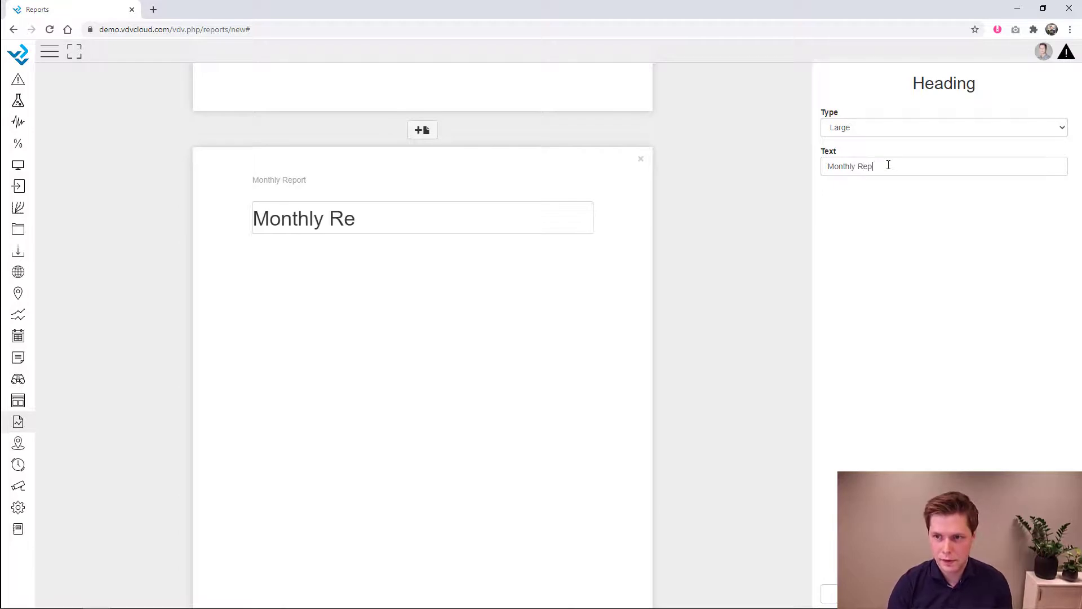
{"action": "type", "text": "ort"}
{"action": "left_click", "coordinate": [630, 303]}
- Add an enlarged text block with the pasted Lorem ipsum paragraph, then an image component below it
{"action": "left_click_drag", "start_coordinate": [1025, 154], "coordinate": [314, 306]}
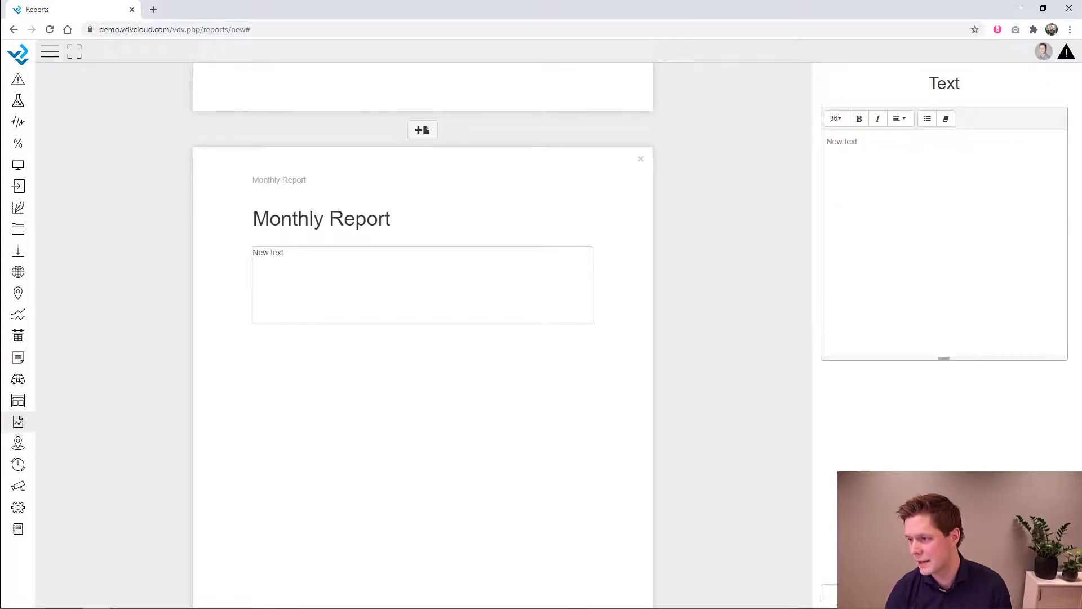
{"action": "left_click", "coordinate": [150, 608]}
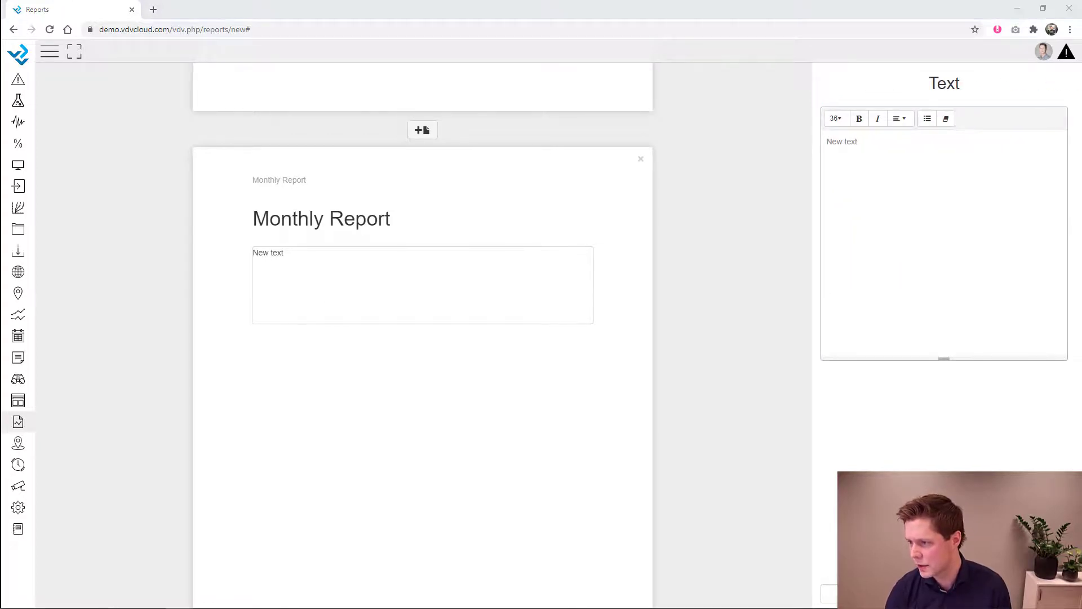
{"action": "left_click", "coordinate": [995, 284]}
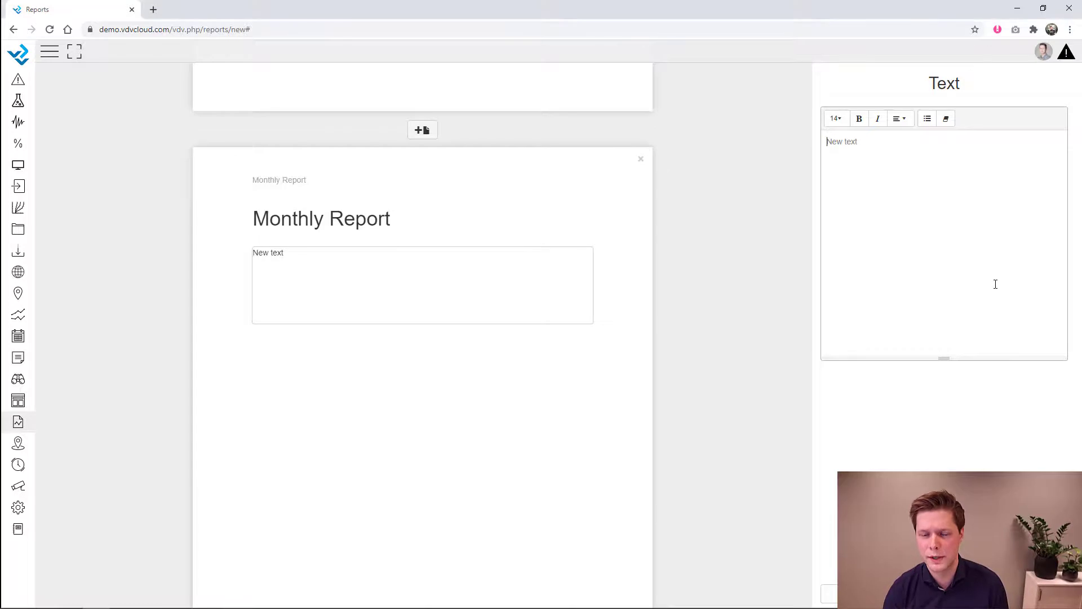
{"action": "type", "text": "Sed ut perspiciatis unde omnis iste natus error sit voluptatem accusantium doloremque laudantium, totam rem aperiam, eaque ipsa quae ab illo inventore veritatis et quasi architecto beatae vitae dicta sunt explicabo. Nemo enim ipsam voluptatem quia voluptas sit aspernatur aut odit aut fugit, sed quia consequuntur magni dolores eos qui ratione voluptatem sequi nesciunt. Neque porro quisquam est, qui dolorem ipsum quia dolor sit amet, consectetur, adipisci velit, sed quia non numquam eius modi tempora incidunt ut labore et dolore magnam aliquam quaerat voluptatem. Ut enim ad minima veniam, quis nostrum exercitationem ullam corporis suscipit laboriosam, nisi ut aliquid ex ea commodi consequatur? Quis autem vel eum iure reprehenderit qui in ea voluptate velit esse quam nihil molestiae consequatur, vel illum qui dolorem eum fugiat quo voluptas nulla pariatur"}
{"action": "left_click_drag", "start_coordinate": [589, 318], "coordinate": [618, 376]}
{"action": "left_click", "coordinate": [711, 313]}
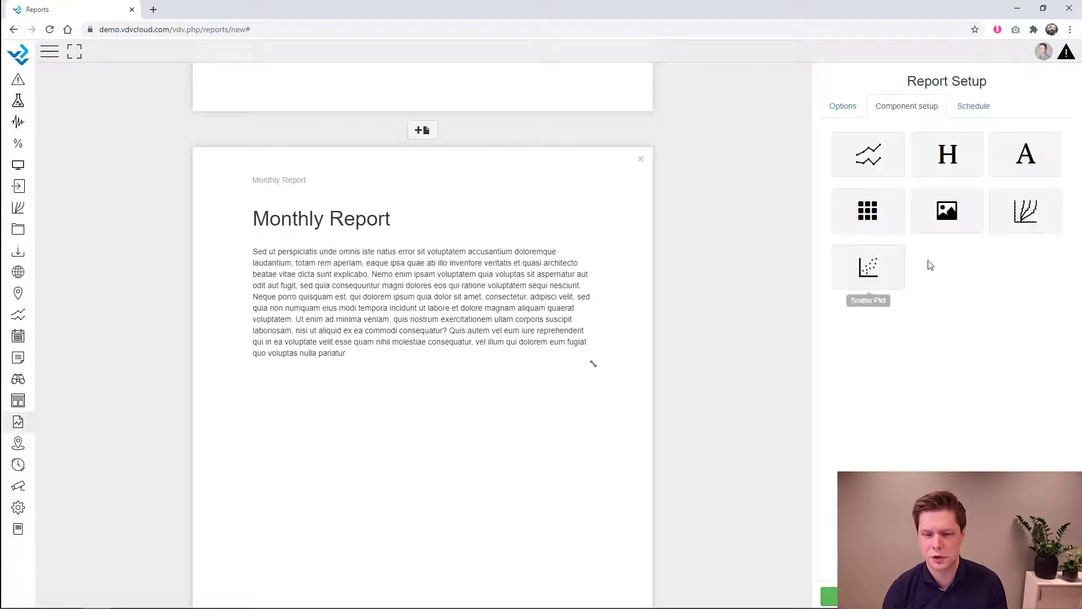
{"action": "left_click_drag", "start_coordinate": [947, 222], "coordinate": [311, 424]}
- Fill two side-by-side image components with DSC01239 (1).JPG and the bridge photo
{"action": "left_click", "coordinate": [930, 119]}
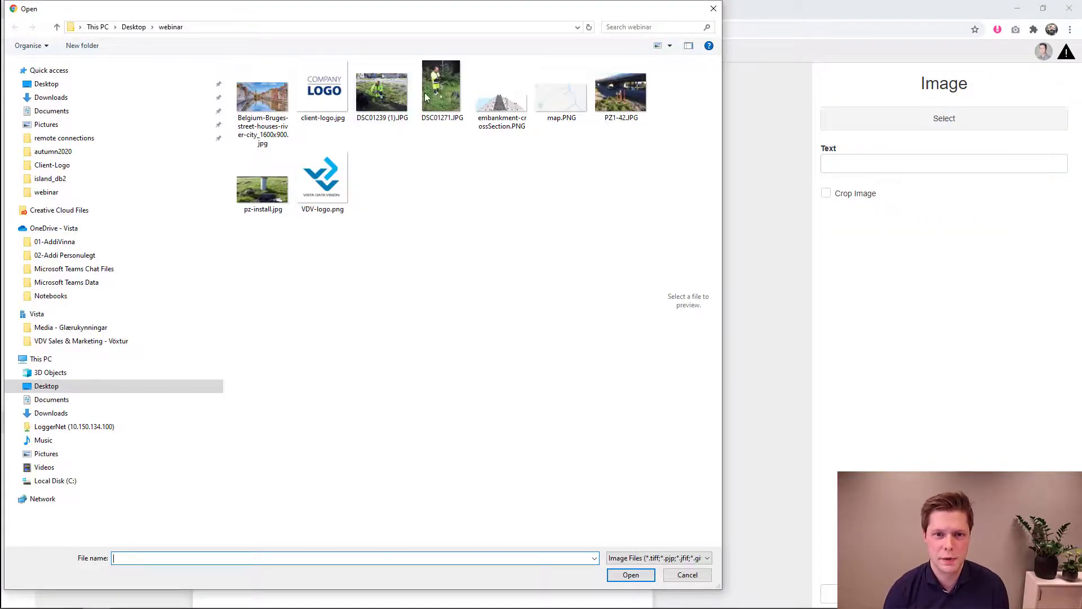
{"action": "double_click", "coordinate": [387, 90]}
{"action": "left_click", "coordinate": [701, 337]}
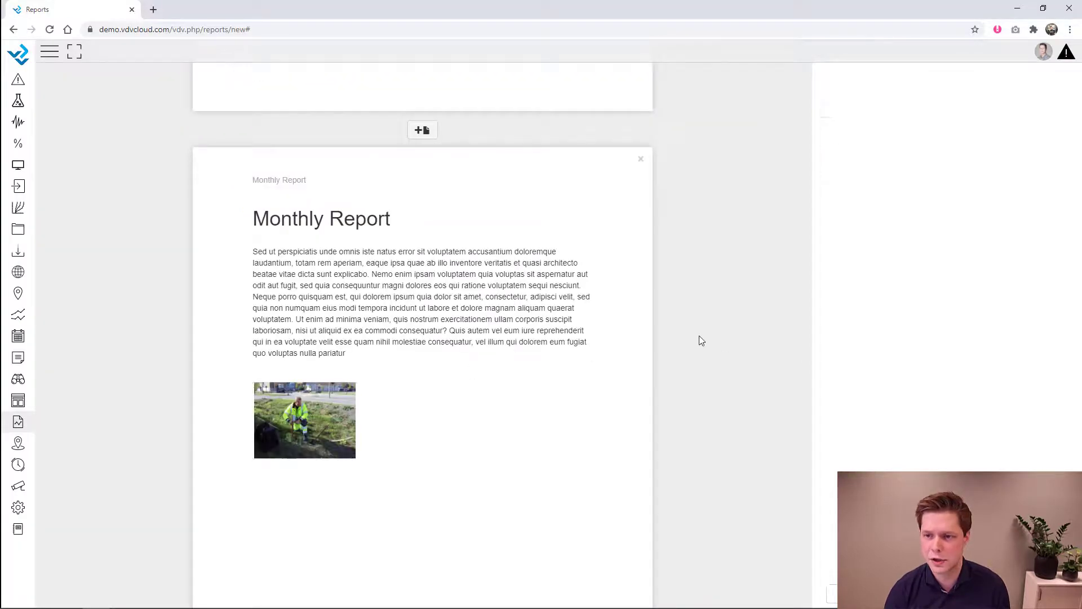
{"action": "left_click_drag", "start_coordinate": [975, 227], "coordinate": [445, 404]}
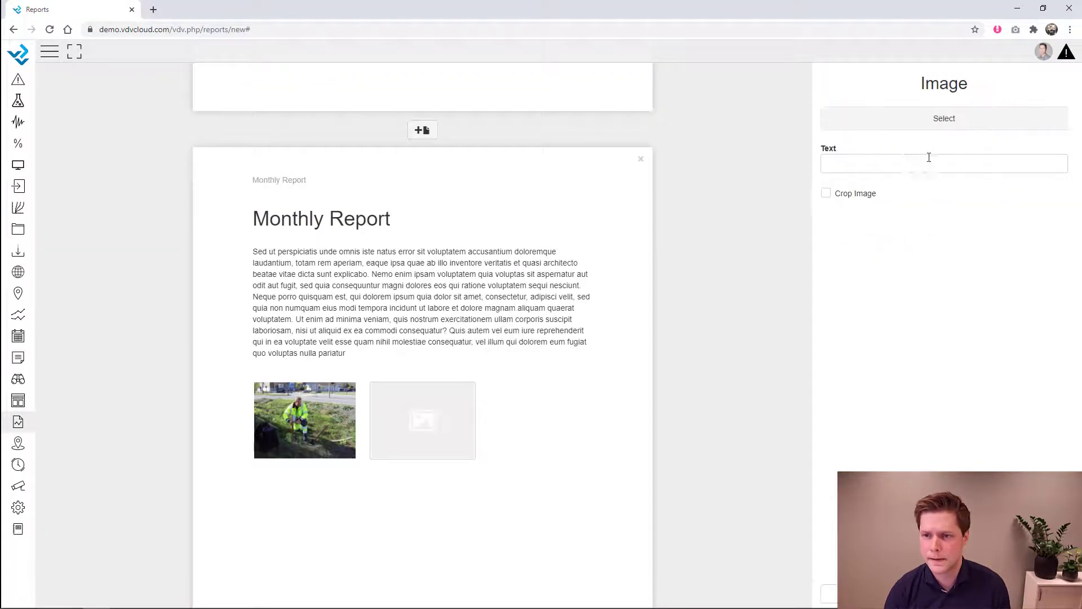
{"action": "left_click", "coordinate": [935, 120]}
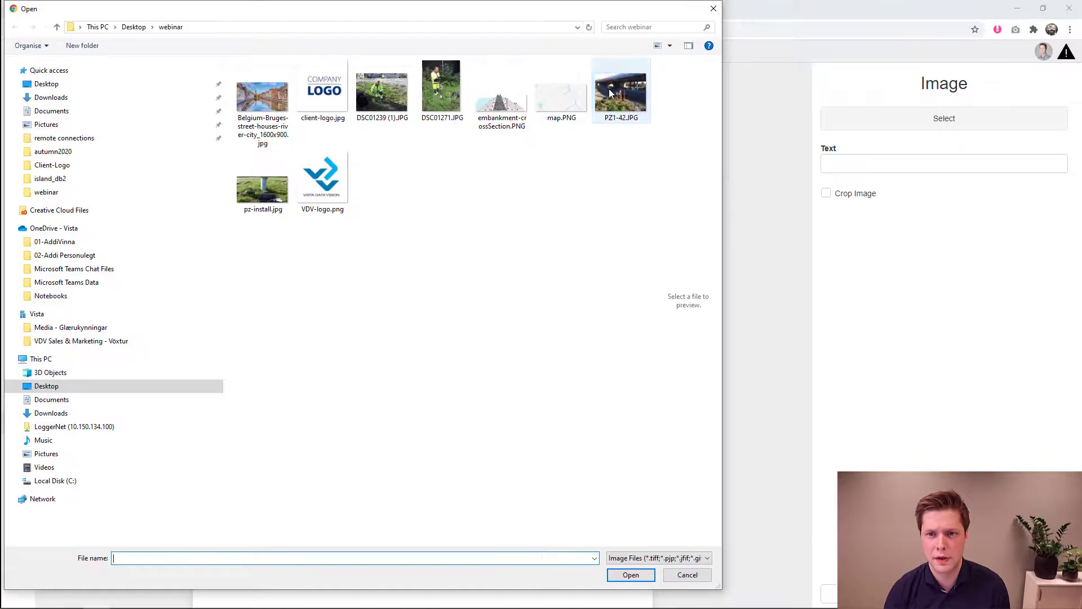
{"action": "double_click", "coordinate": [620, 90]}
{"action": "left_click", "coordinate": [554, 439]}
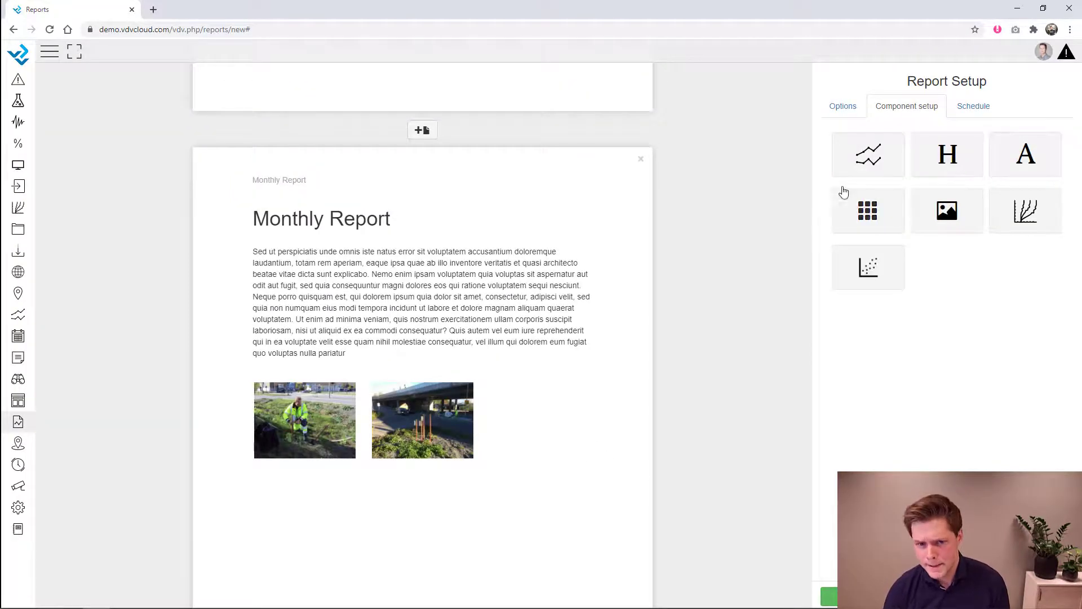
{"action": "scroll", "coordinate": [527, 465], "scroll_direction": "down", "scroll_amount": 3}
- Insert the Project Overview Dashboard's Rainfall chart, stretch it taller, and add a new page
{"action": "left_click_drag", "start_coordinate": [868, 154], "coordinate": [353, 389]}
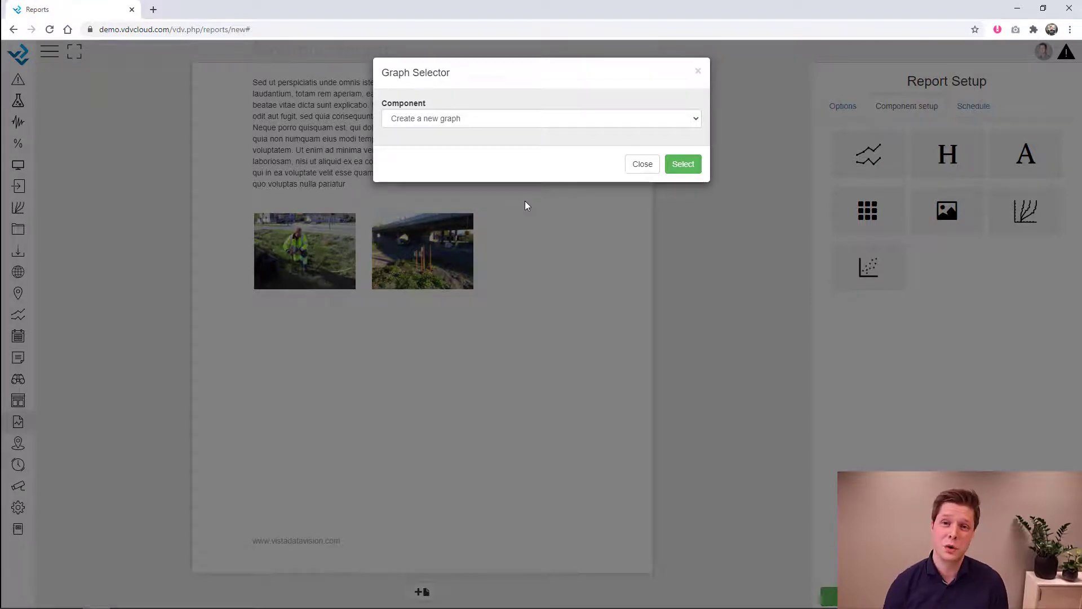
{"action": "left_click", "coordinate": [500, 119]}
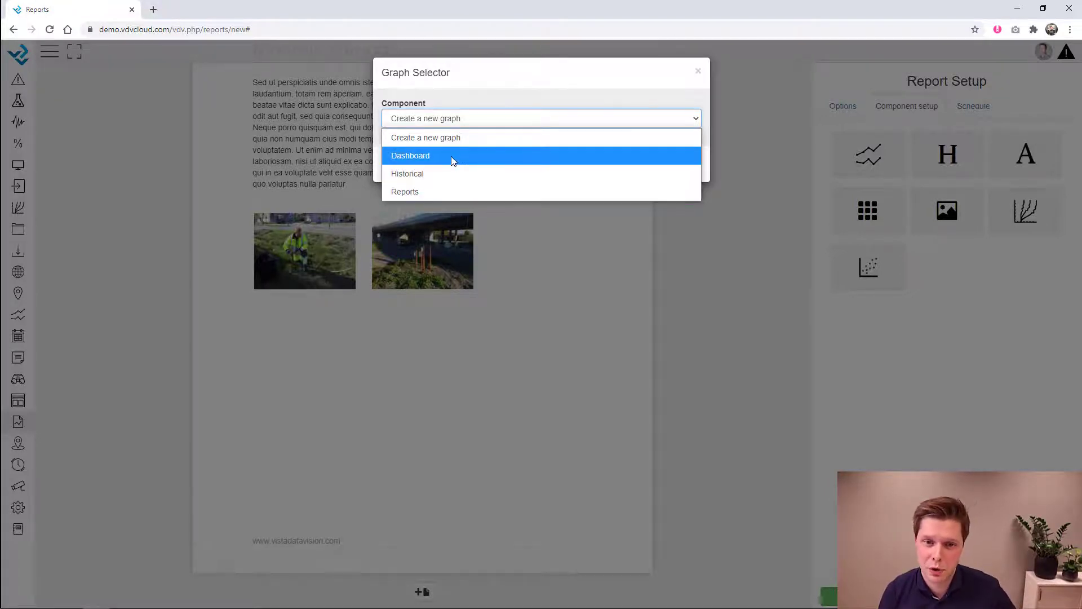
{"action": "left_click", "coordinate": [454, 162]}
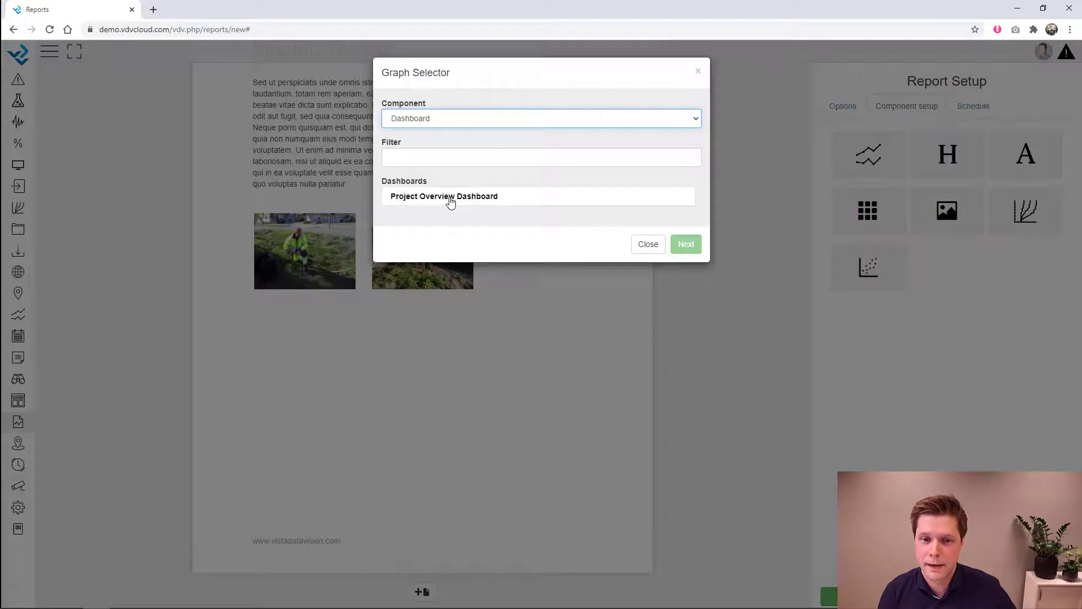
{"action": "left_click", "coordinate": [420, 199]}
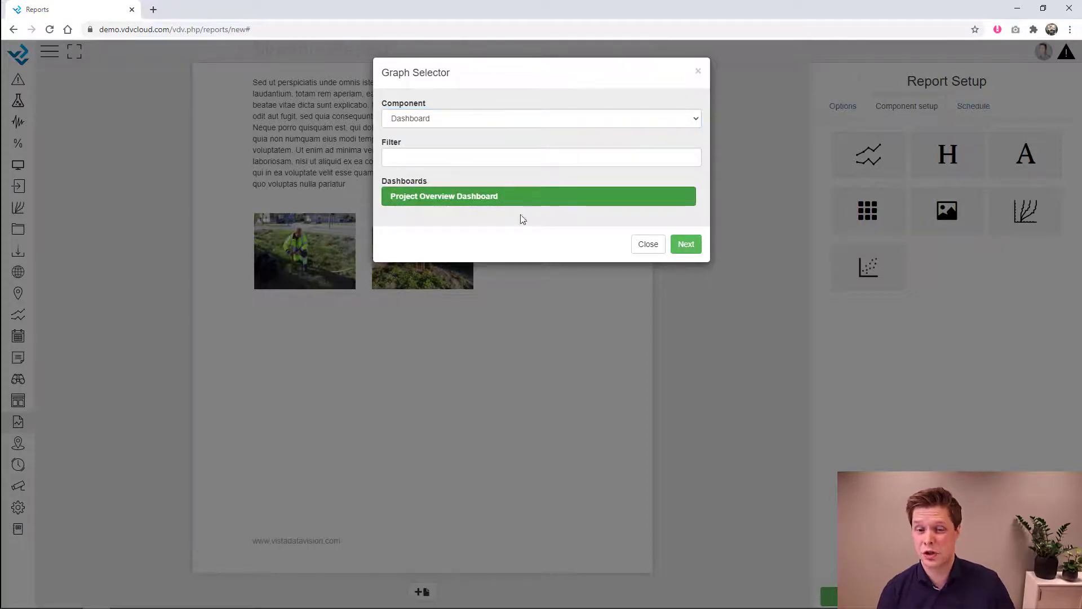
{"action": "left_click", "coordinate": [687, 246]}
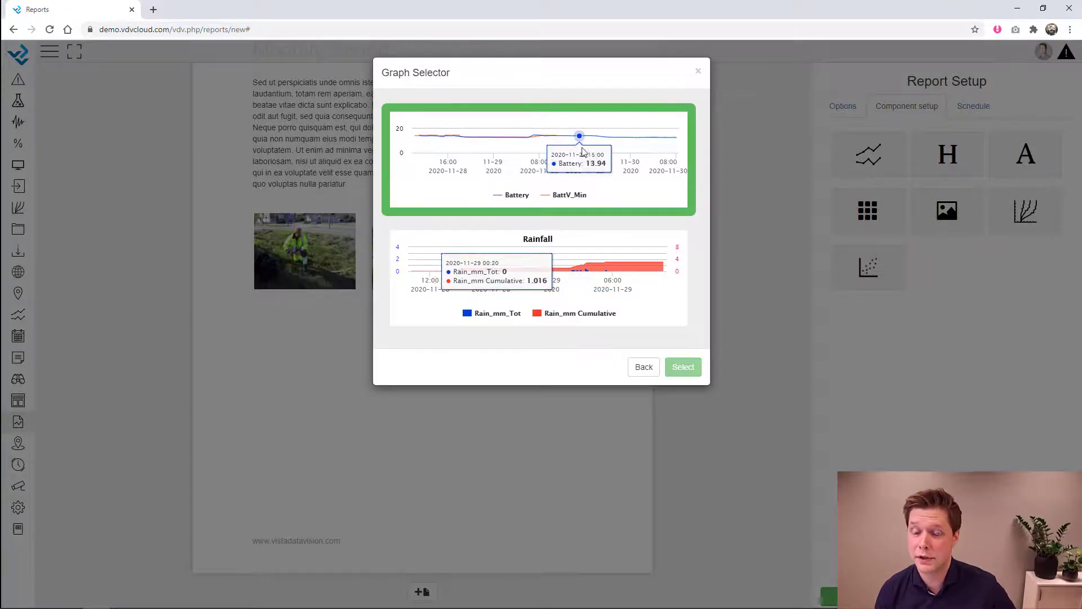
{"action": "left_click", "coordinate": [589, 230]}
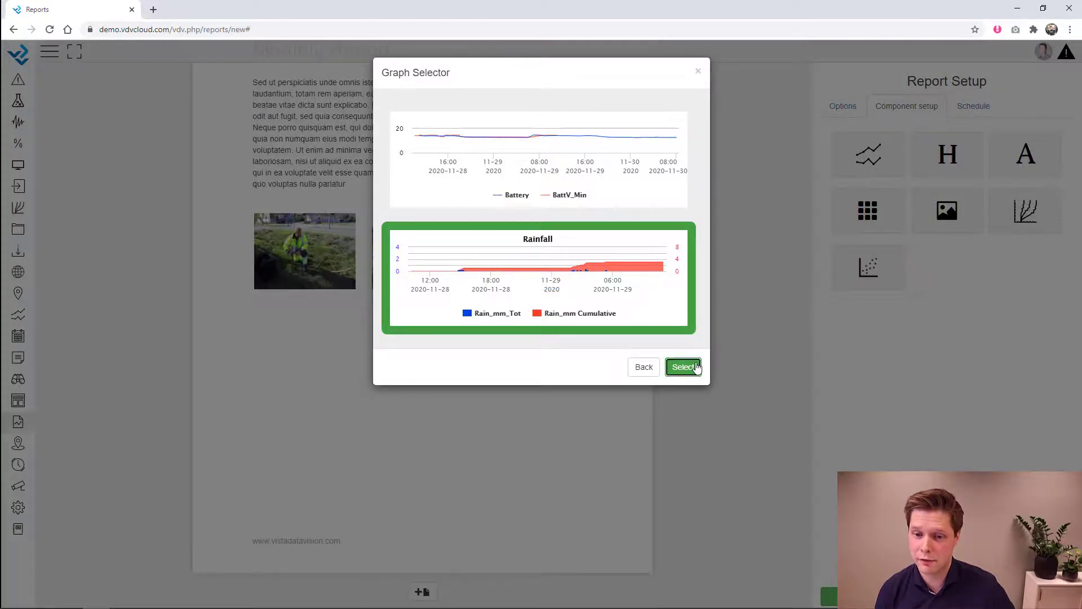
{"action": "left_click", "coordinate": [697, 366]}
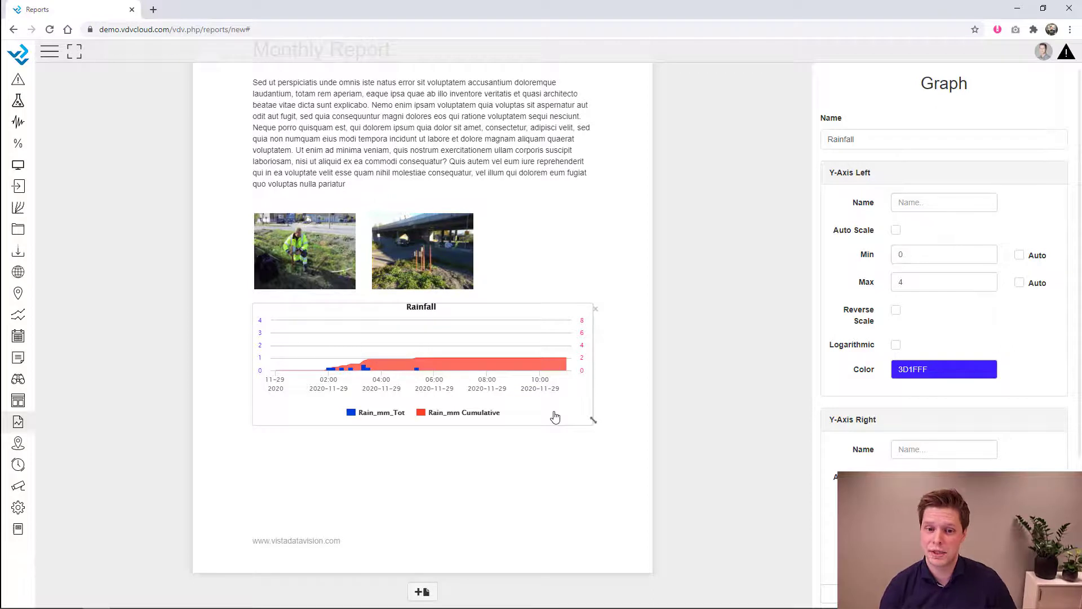
{"action": "left_click_drag", "start_coordinate": [594, 420], "coordinate": [598, 481]}
{"action": "left_click", "coordinate": [422, 591]}
- Place an enlarged Battery/BattV_Min graph on page three and add a fourth blank page
{"action": "scroll", "coordinate": [522, 449], "scroll_direction": "down", "scroll_amount": 8}
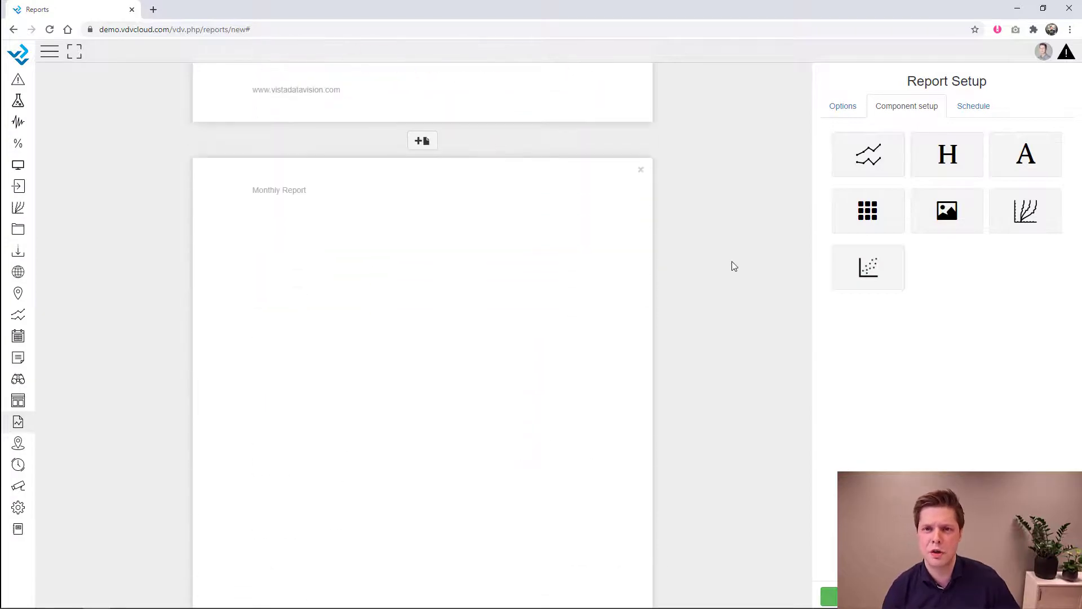
{"action": "left_click_drag", "start_coordinate": [868, 158], "coordinate": [444, 260]}
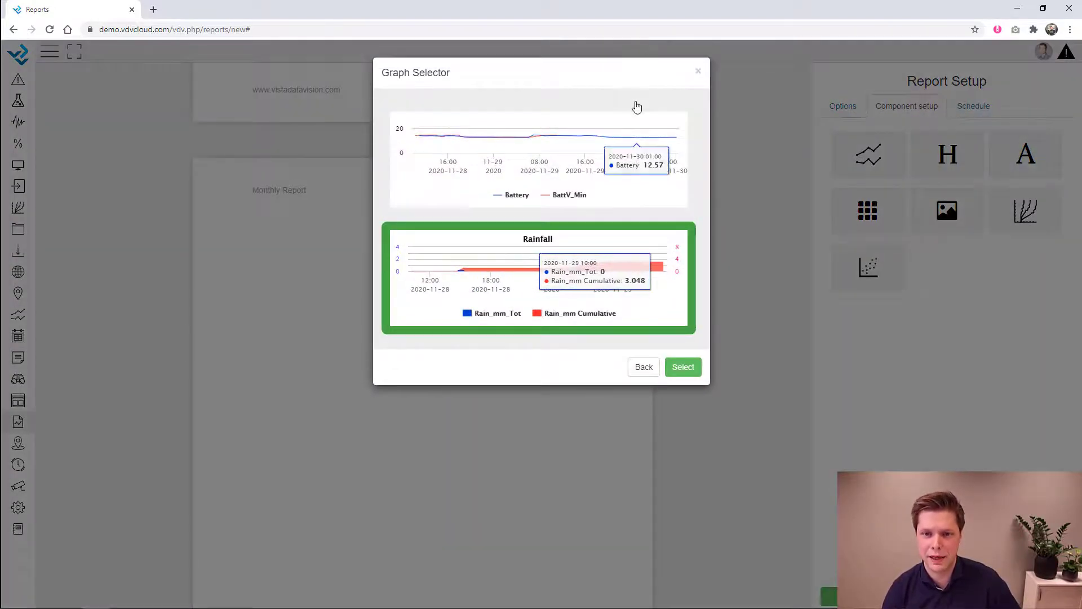
{"action": "left_click", "coordinate": [683, 367]}
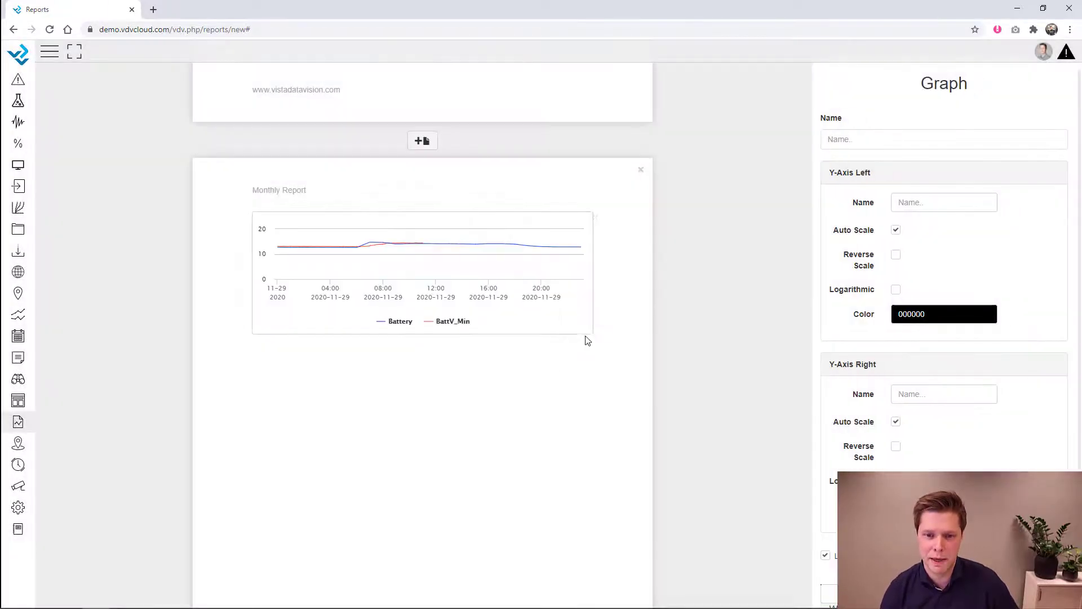
{"action": "left_click_drag", "start_coordinate": [592, 328], "coordinate": [590, 448]}
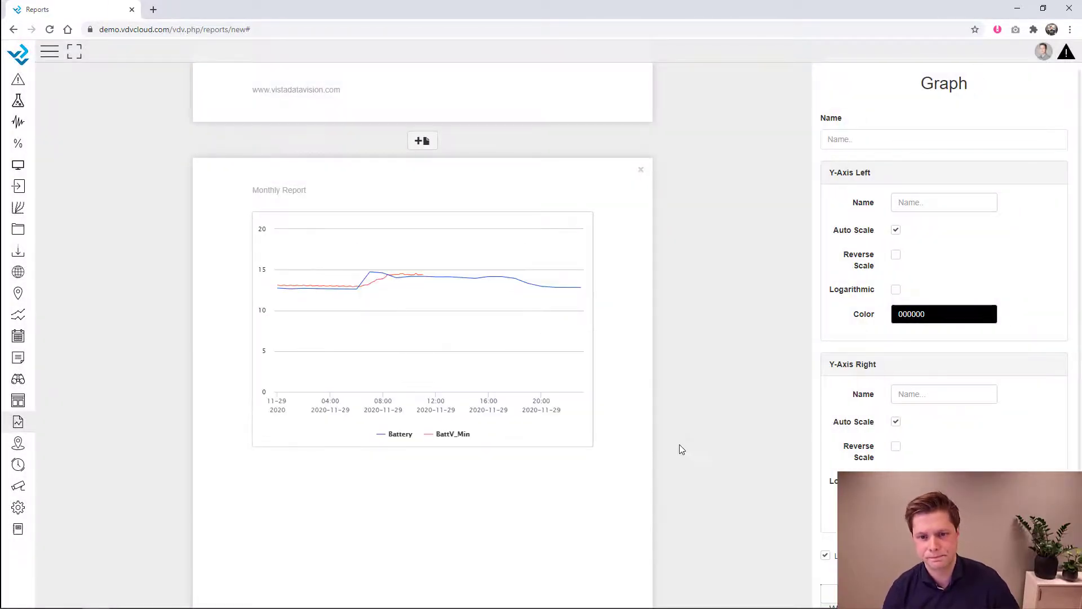
{"action": "scroll", "coordinate": [702, 437], "scroll_direction": "down", "scroll_amount": 1}
{"action": "left_click", "coordinate": [701, 434]}
{"action": "scroll", "coordinate": [701, 434], "scroll_direction": "down", "scroll_amount": 3}
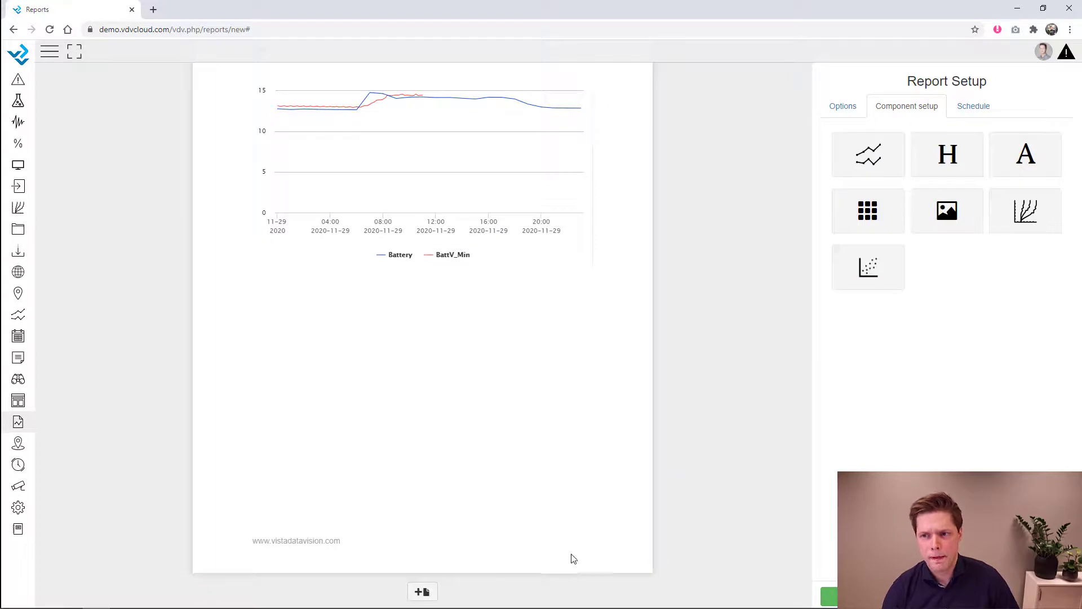
{"action": "left_click", "coordinate": [433, 593]}
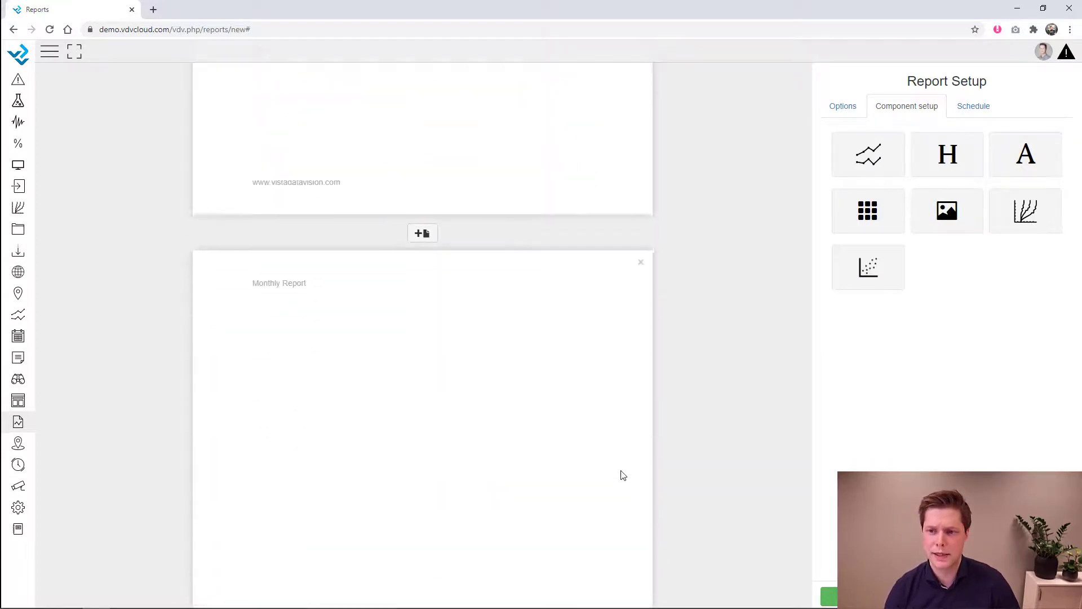
- Place a table showing Conductivity, DO %, pH, Salinity, Temperature and Turbidity from Water Quality Webinar
{"action": "left_click_drag", "start_coordinate": [881, 220], "coordinate": [432, 324]}
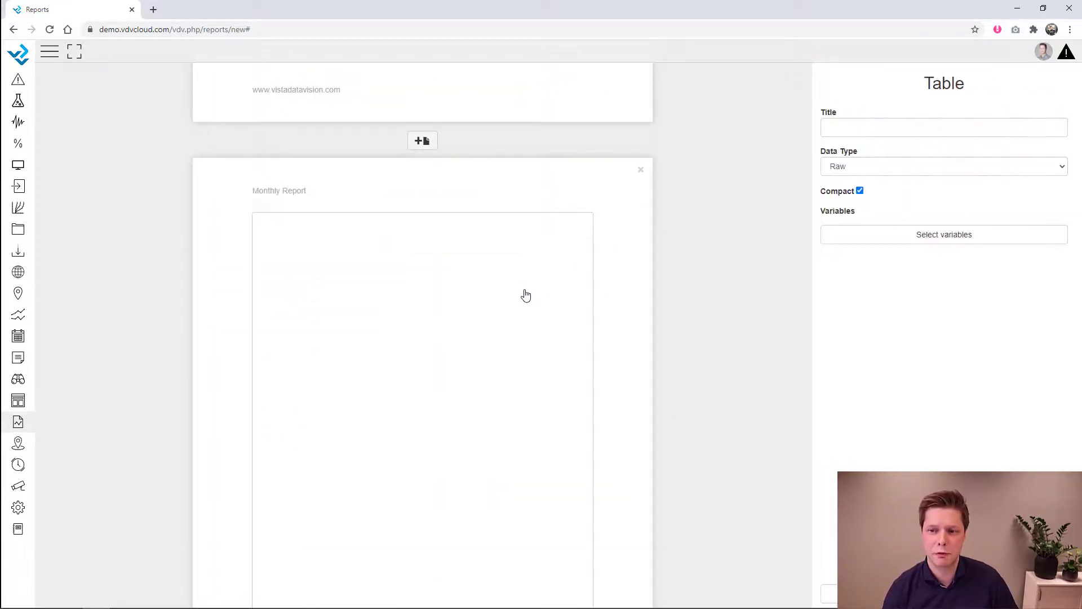
{"action": "left_click", "coordinate": [937, 244]}
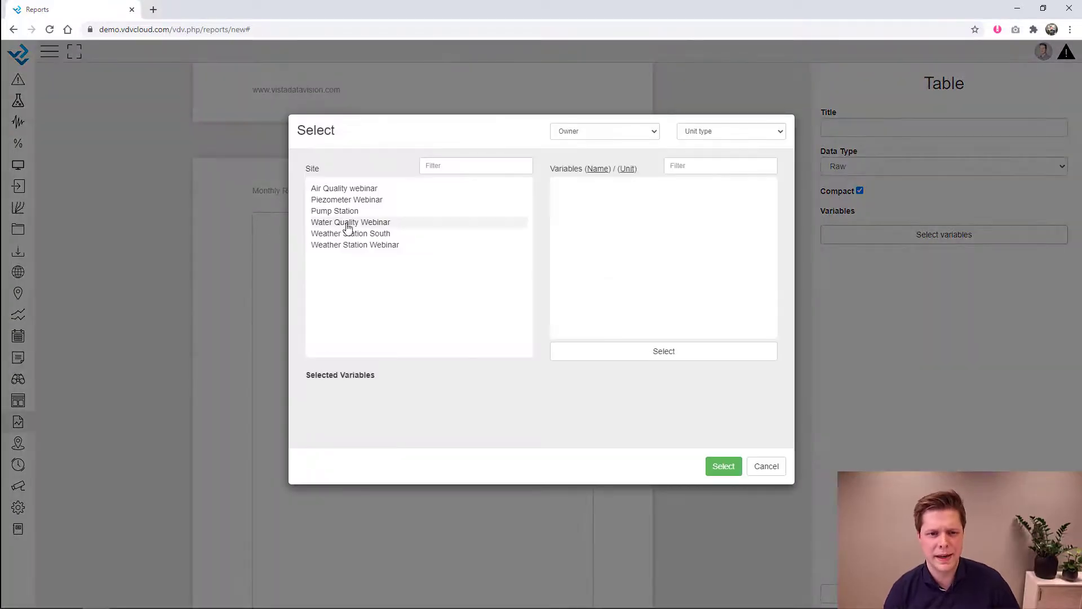
{"action": "left_click", "coordinate": [424, 223]}
{"action": "left_click", "coordinate": [577, 200]}
{"action": "left_click", "coordinate": [573, 222]}
{"action": "left_click", "coordinate": [572, 246]}
{"action": "left_click", "coordinate": [578, 257]}
{"action": "left_click", "coordinate": [580, 269]}
{"action": "left_click", "coordinate": [581, 279]}
{"action": "left_click", "coordinate": [723, 466]}
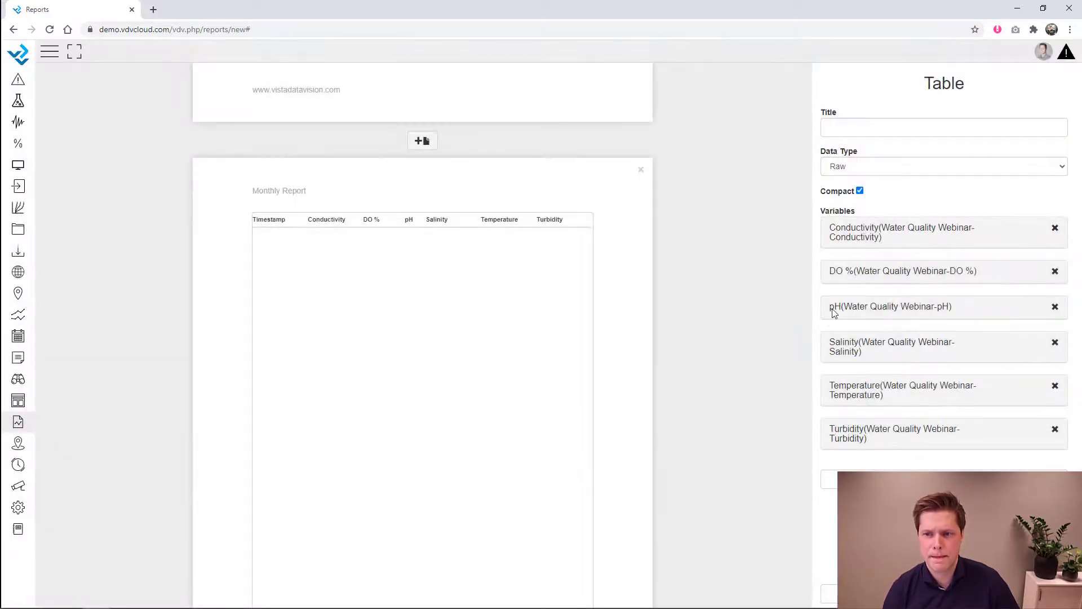
- Give the table the title 'Daily Averages'
{"action": "left_click", "coordinate": [859, 125]}
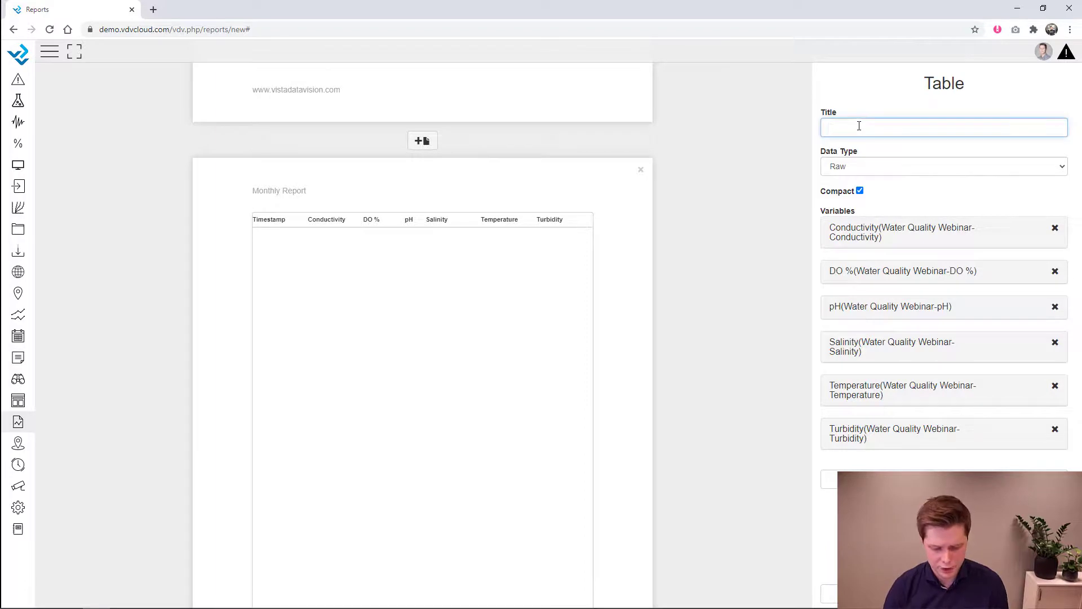
{"action": "type", "text": "Daily Avg"}
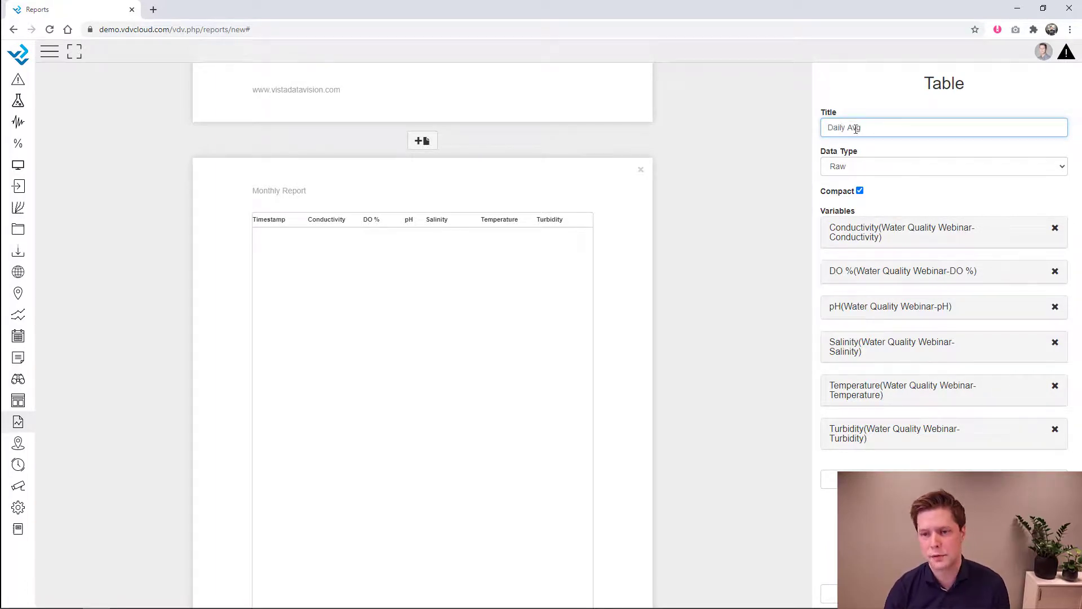
{"action": "left_click", "coordinate": [765, 212]}
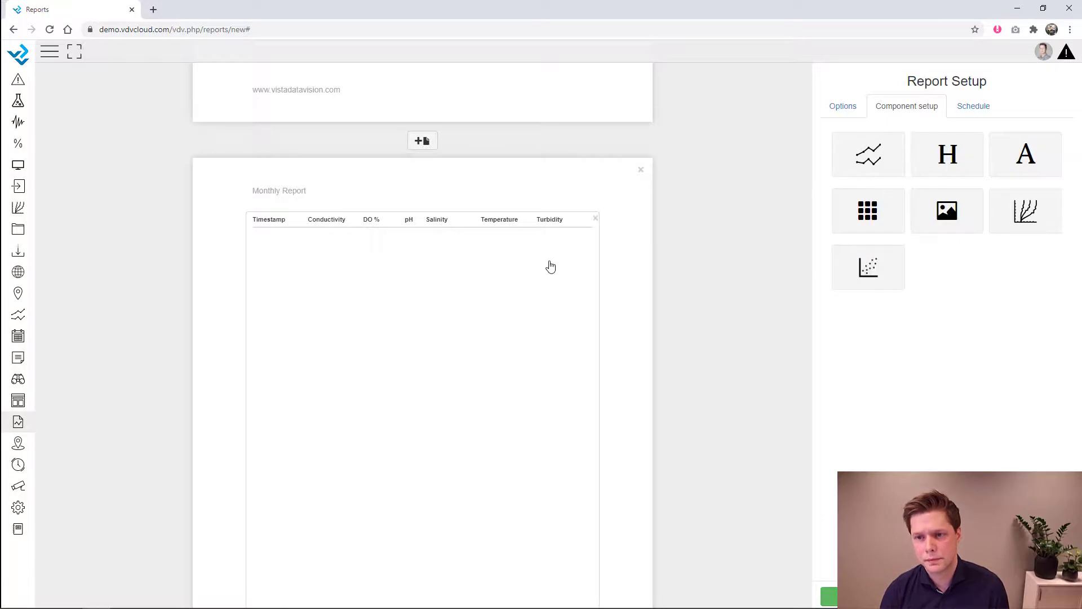
{"action": "left_click", "coordinate": [550, 266]}
{"action": "left_click", "coordinate": [859, 125]}
{"action": "type", "text": "Daily Averages"}
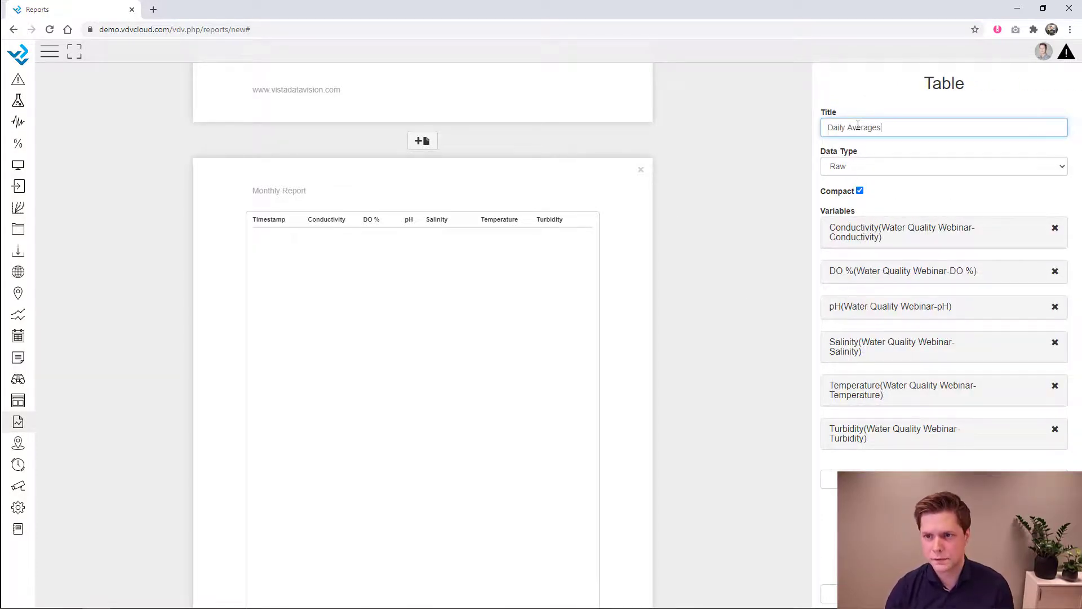
{"action": "left_click", "coordinate": [888, 150]}
- Switch the table's data type to Summary - Day, keeping Conductivity's summary as Avg
{"action": "left_click", "coordinate": [887, 166]}
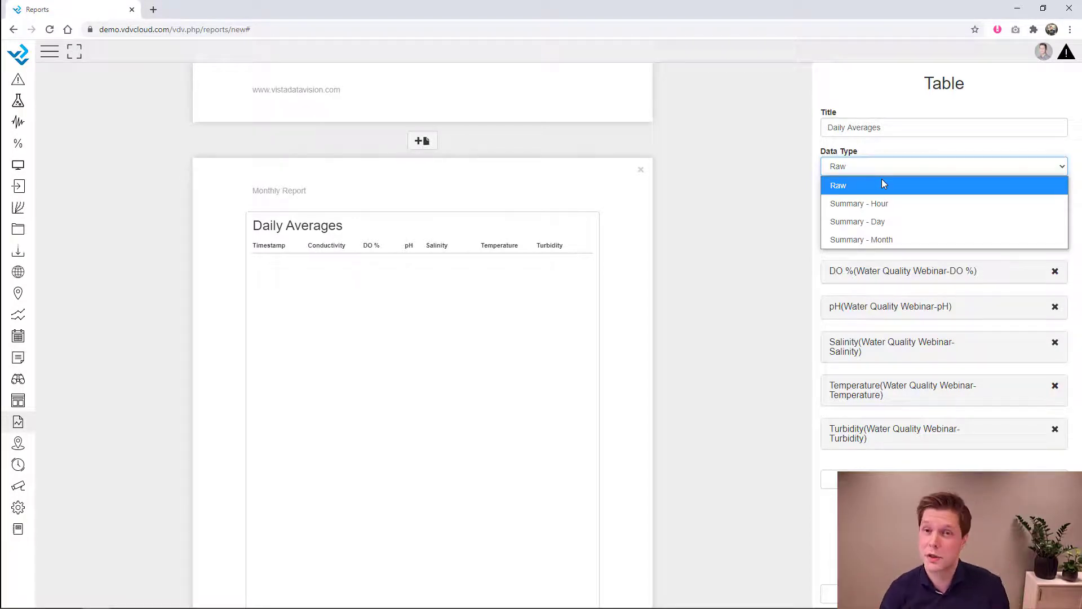
{"action": "left_click", "coordinate": [875, 222]}
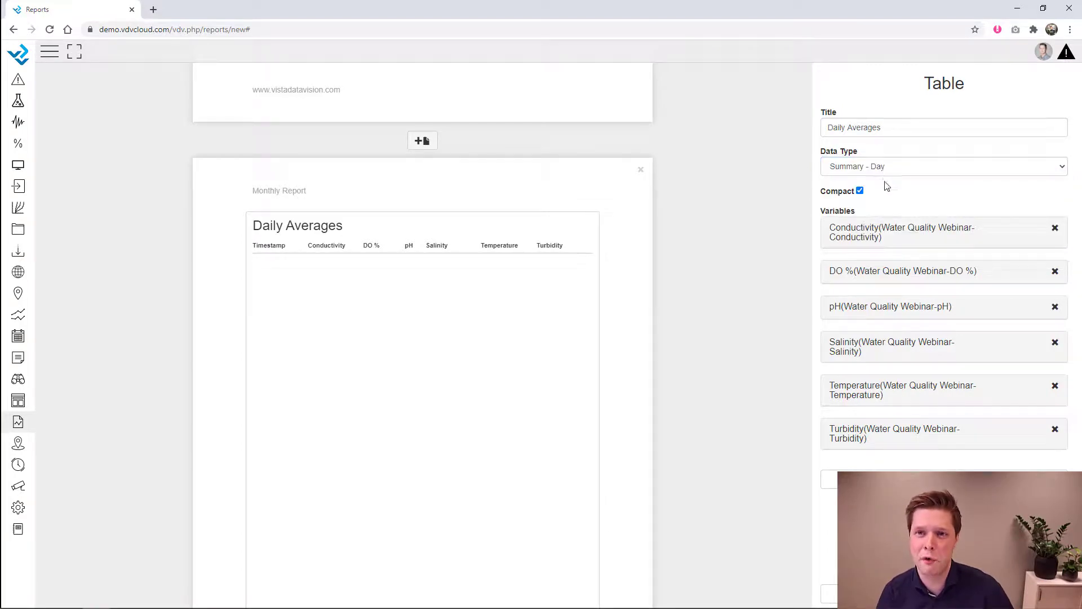
{"action": "left_click", "coordinate": [874, 228]}
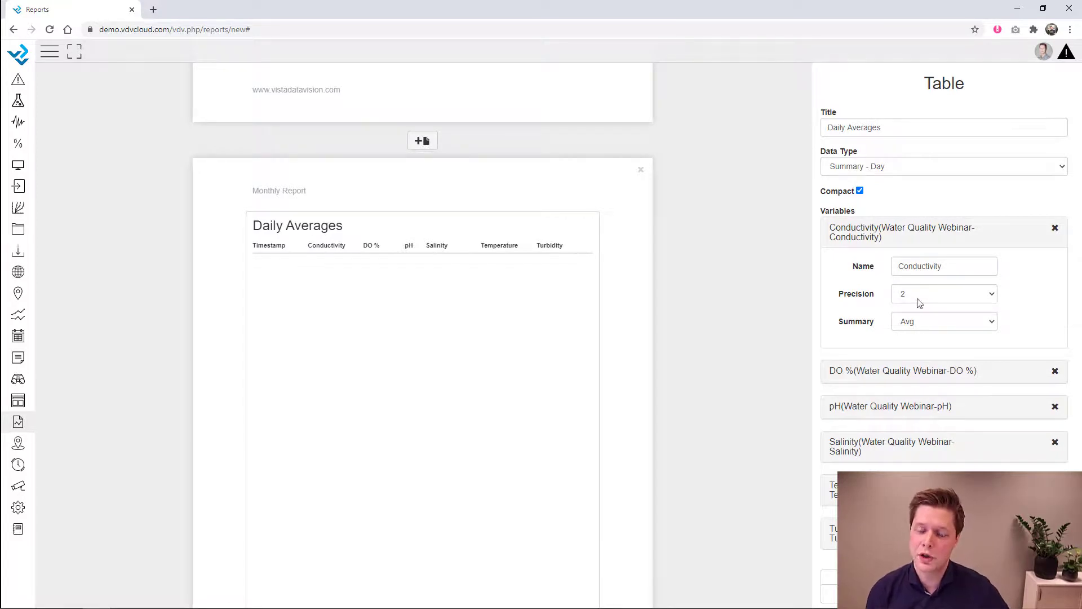
{"action": "left_click", "coordinate": [922, 327]}
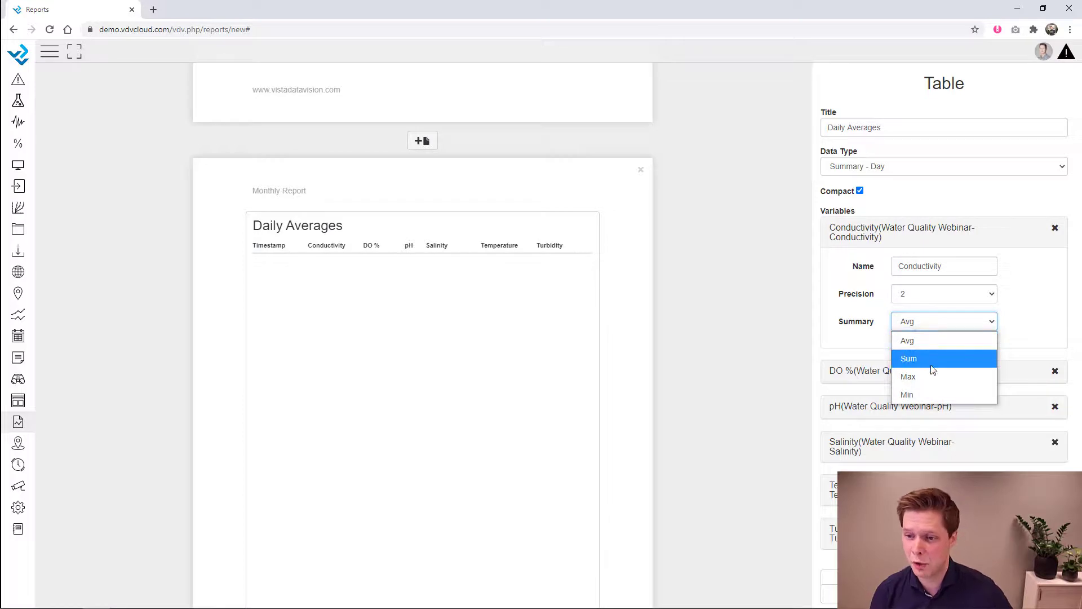
{"action": "left_click", "coordinate": [927, 339]}
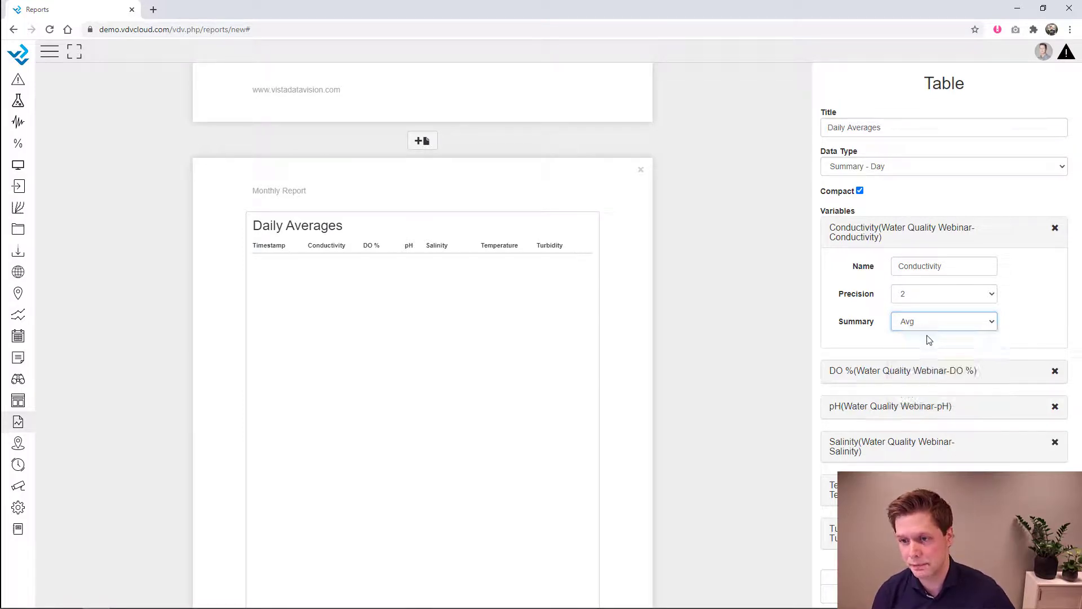
{"action": "left_click", "coordinate": [933, 240]}
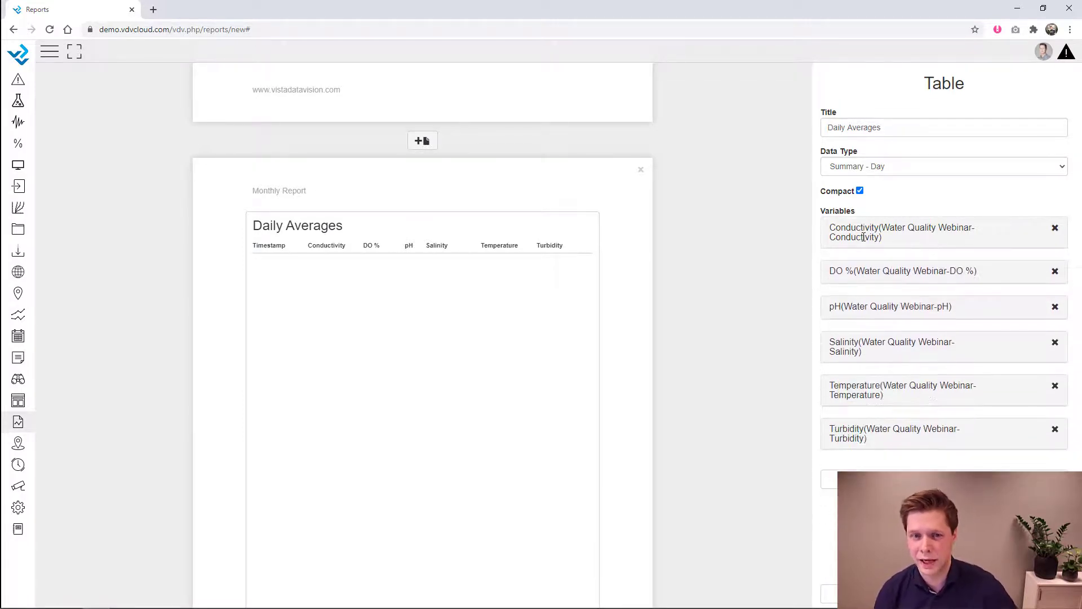
{"action": "scroll", "coordinate": [766, 369], "scroll_direction": "down", "scroll_amount": 3}
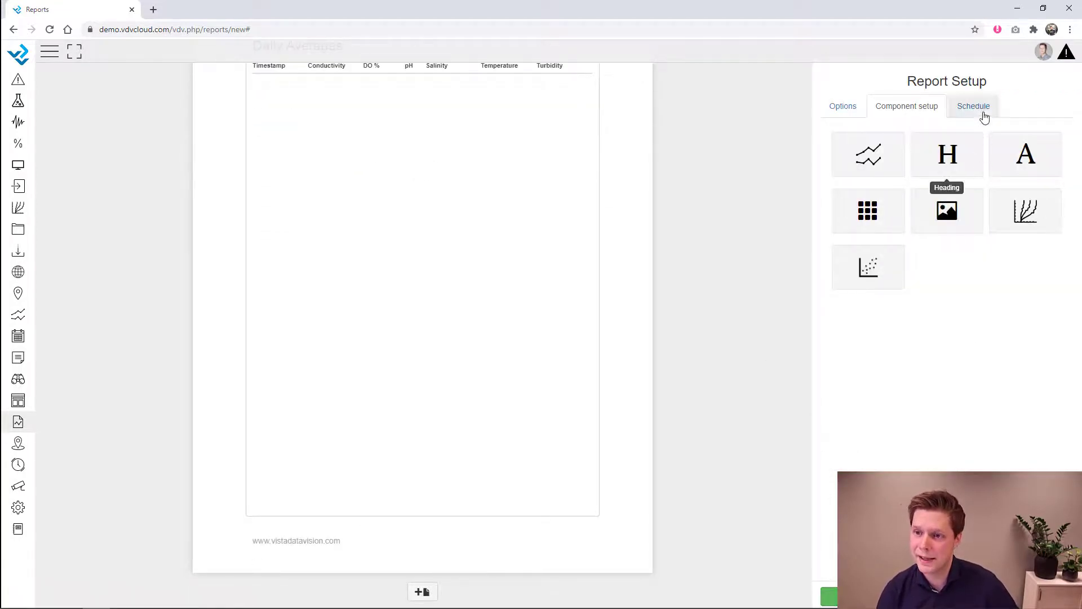
- Turn on a monthly report schedule every 2 months, running at hour 8
{"action": "left_click", "coordinate": [984, 110]}
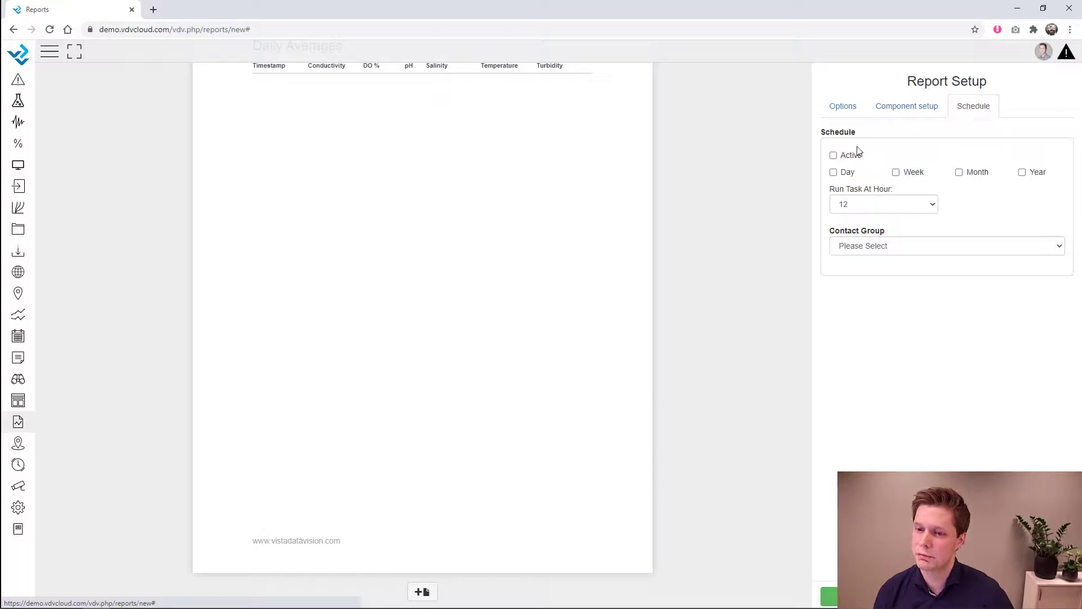
{"action": "left_click", "coordinate": [835, 157]}
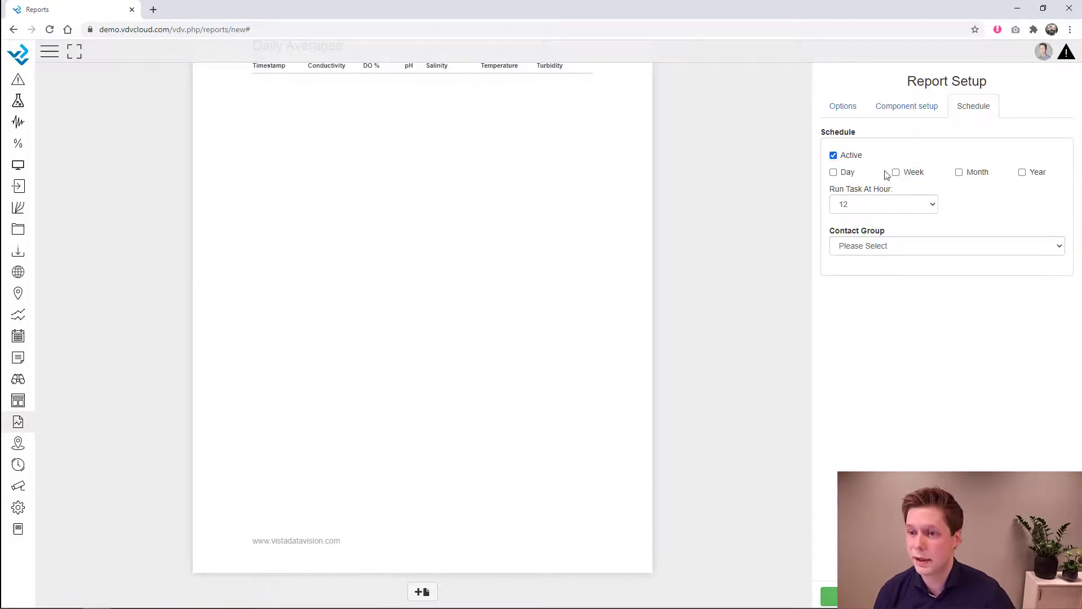
{"action": "left_click", "coordinate": [959, 172]}
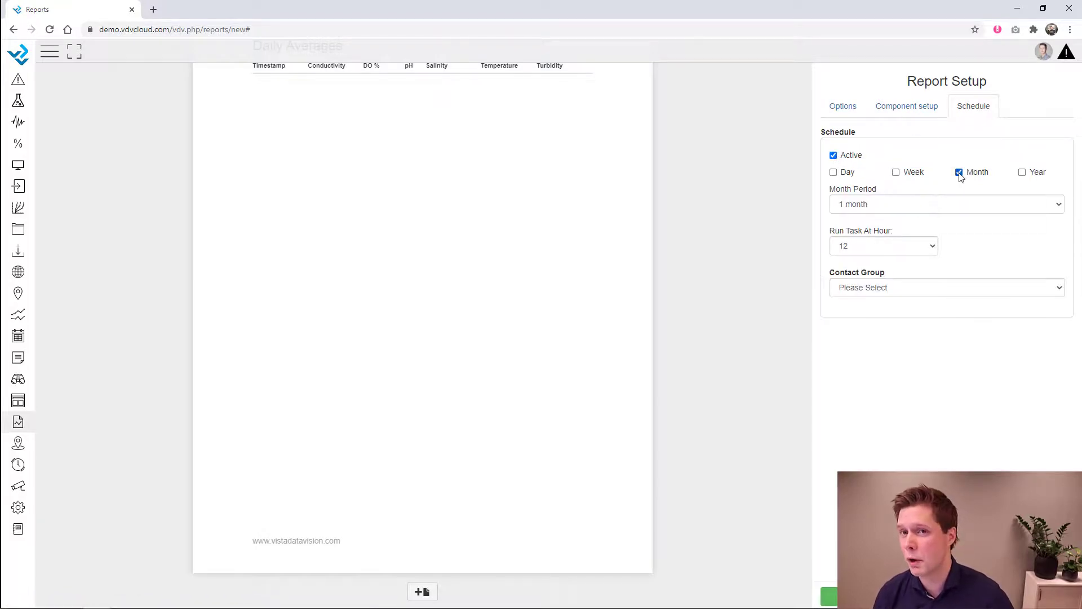
{"action": "left_click", "coordinate": [881, 205]}
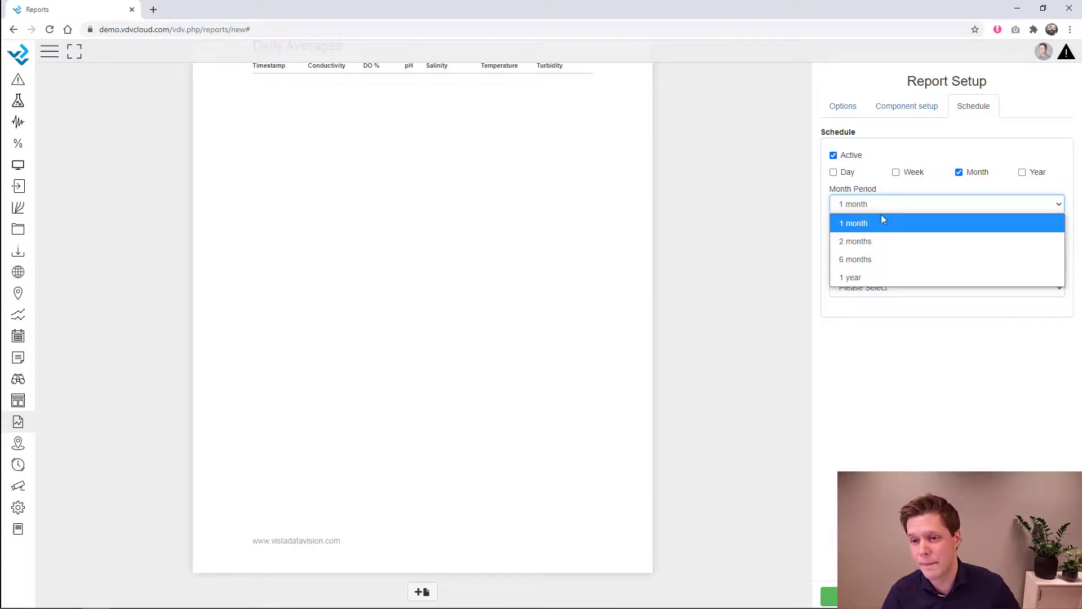
{"action": "left_click", "coordinate": [871, 241]}
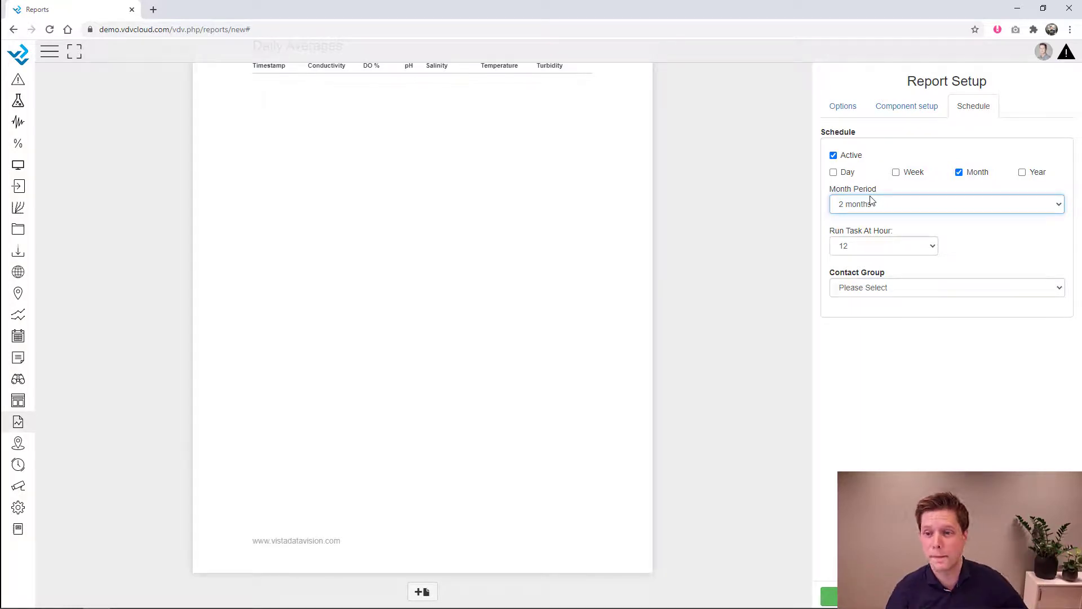
{"action": "left_click", "coordinate": [887, 246]}
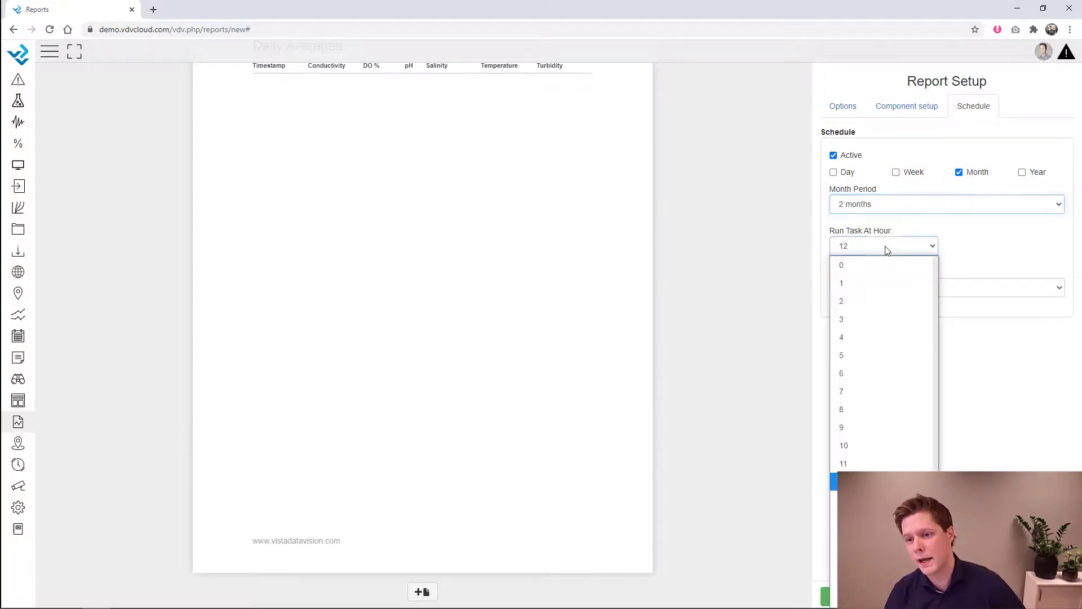
{"action": "left_click", "coordinate": [850, 410]}
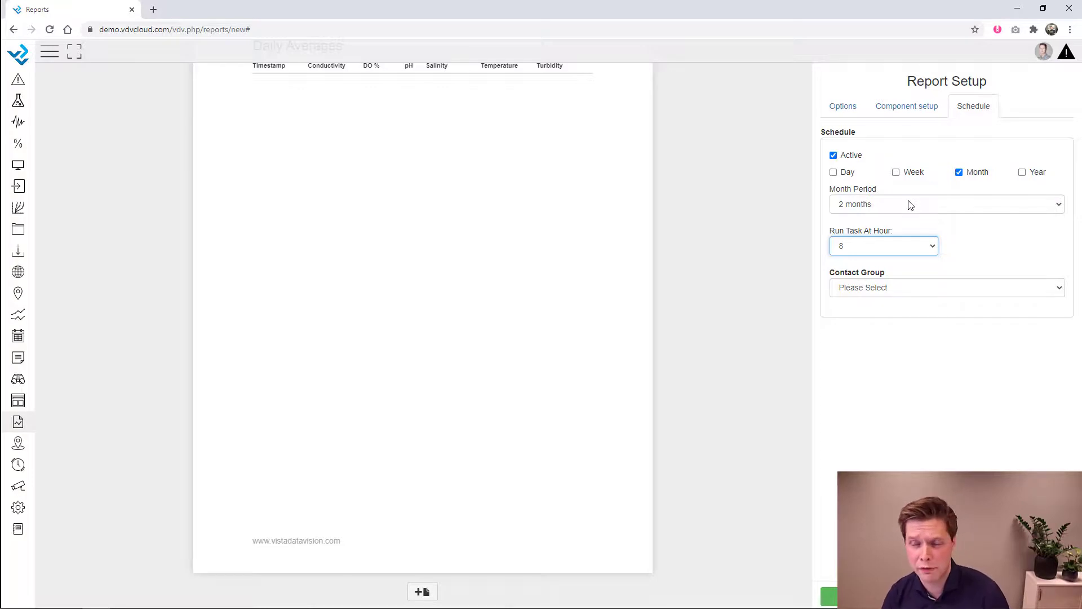
- Set the report's contact group to Client and save the report
{"action": "left_click", "coordinate": [889, 288]}
{"action": "left_click", "coordinate": [889, 326]}
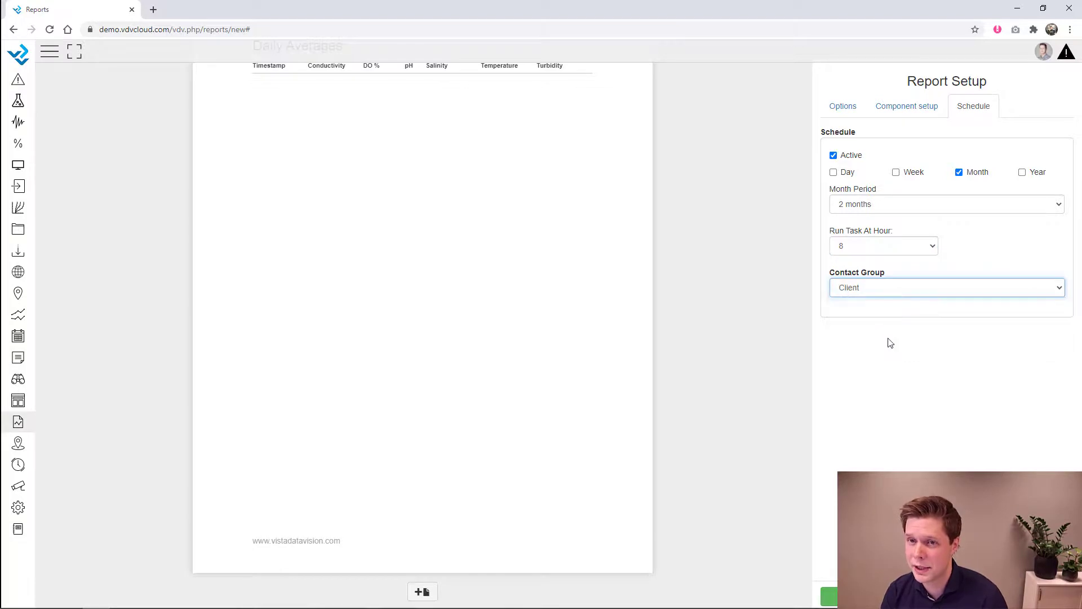
{"action": "left_click", "coordinate": [901, 294]}
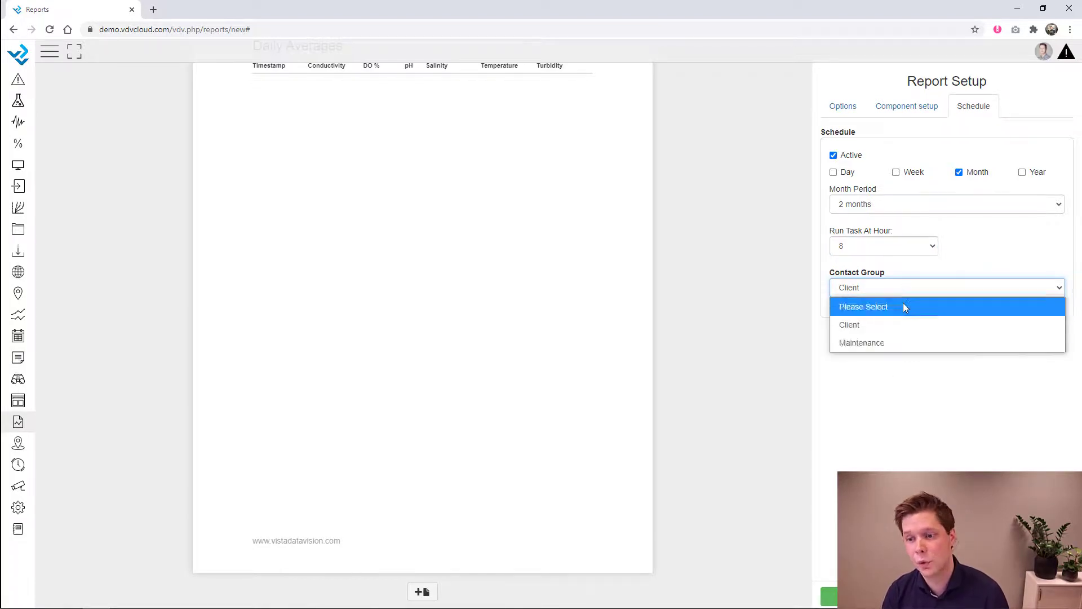
{"action": "left_click", "coordinate": [899, 341]}
{"action": "left_click", "coordinate": [889, 290]}
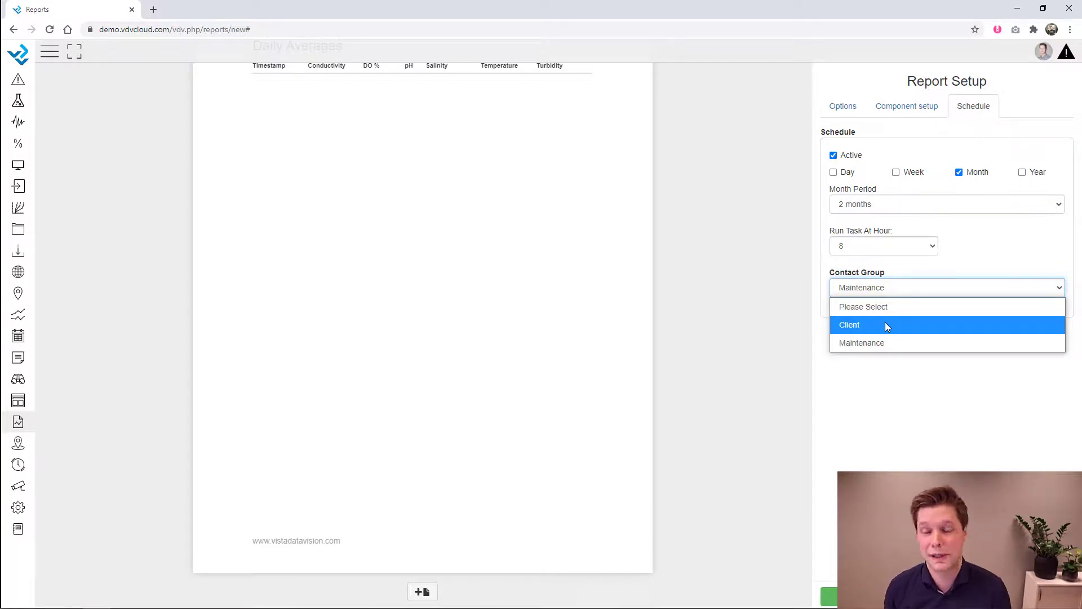
{"action": "left_click", "coordinate": [885, 326]}
{"action": "left_click", "coordinate": [857, 597]}
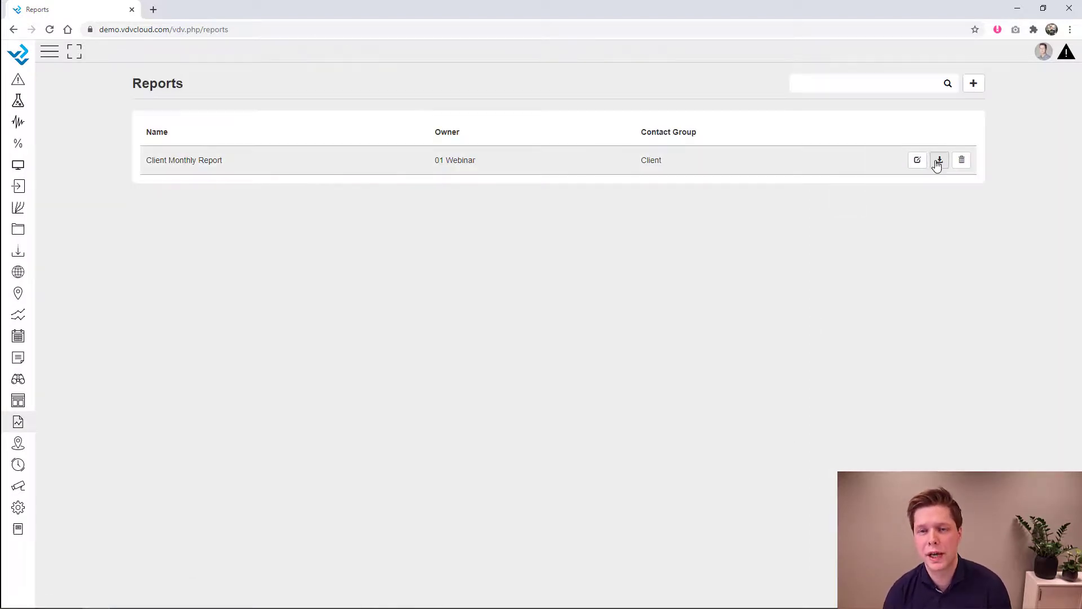
{"action": "left_click", "coordinate": [938, 163]}
{"action": "scroll", "coordinate": [535, 354], "scroll_direction": "down", "scroll_amount": 9}
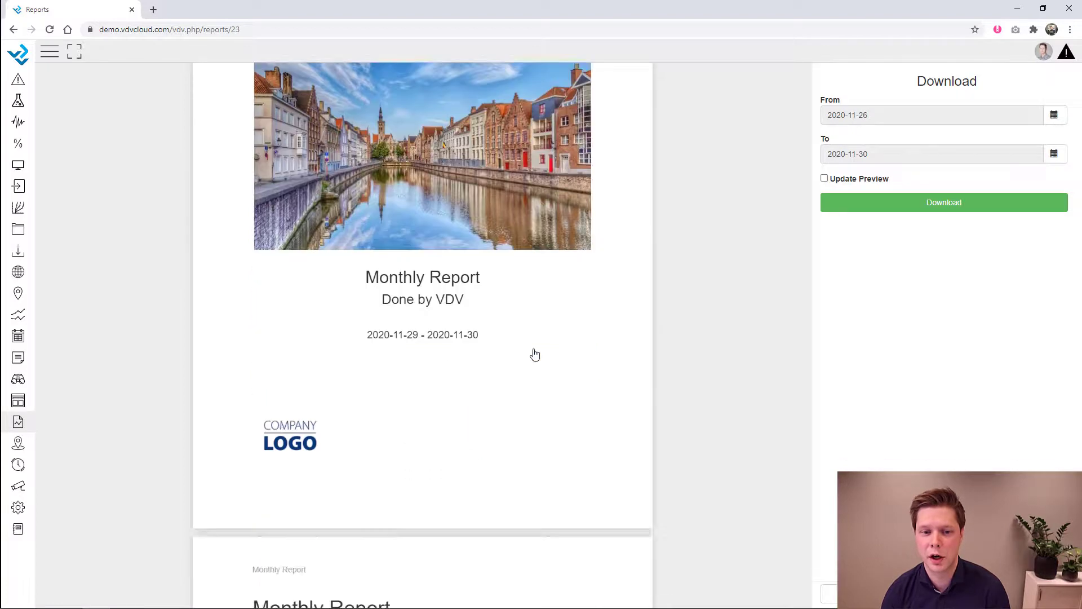
{"action": "scroll", "coordinate": [535, 354], "scroll_direction": "down", "scroll_amount": 9}
{"action": "scroll", "coordinate": [534, 354], "scroll_direction": "up", "scroll_amount": 18}
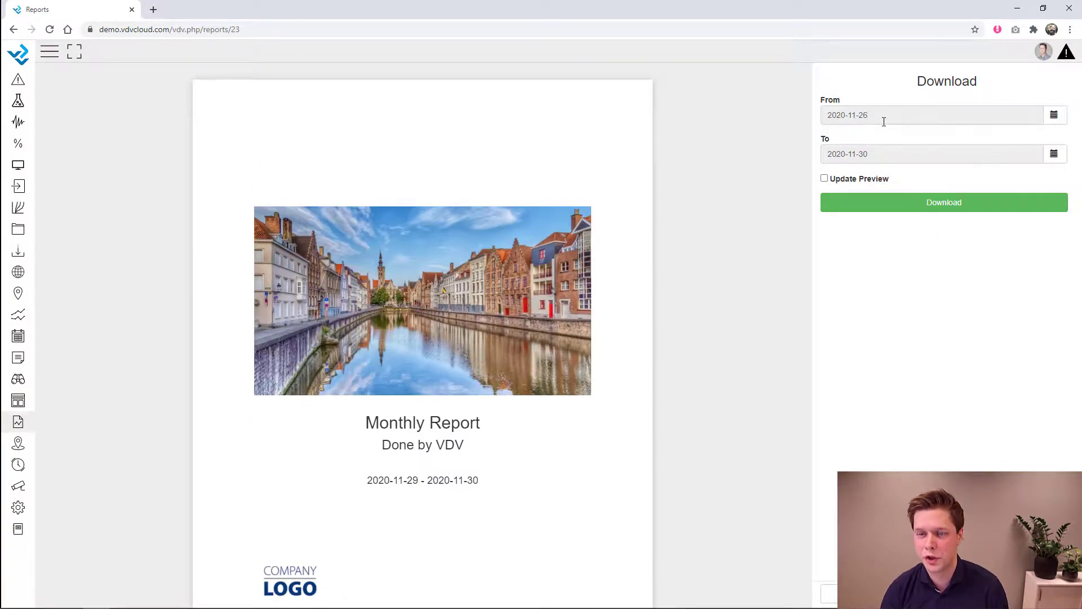
{"action": "left_click", "coordinate": [902, 203]}
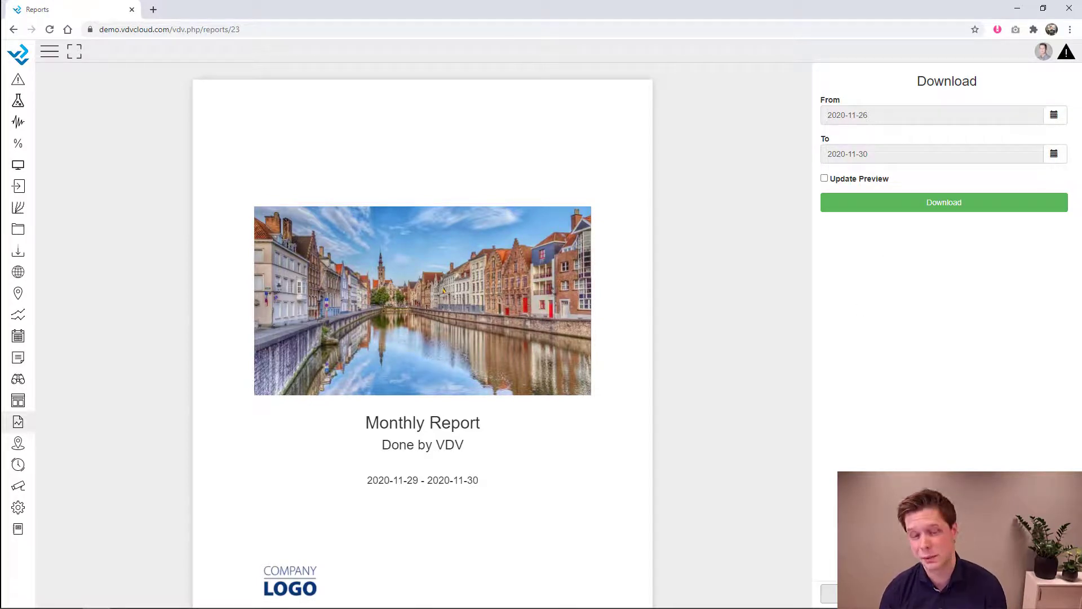
{"action": "left_click", "coordinate": [885, 594]}
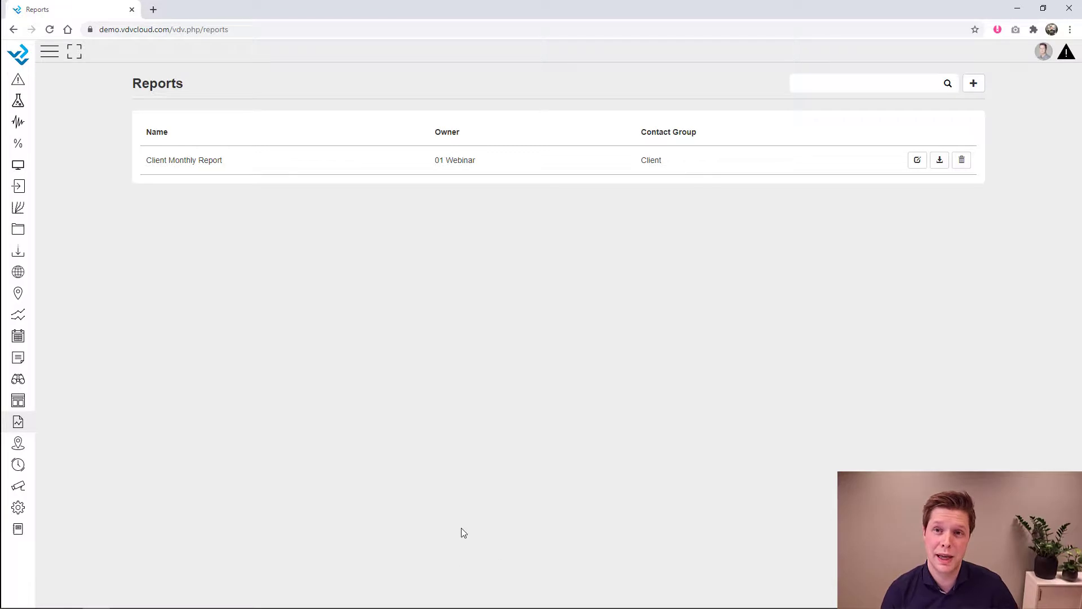
- Start a new user in User setup with the user name 'client'
{"action": "left_click", "coordinate": [19, 509]}
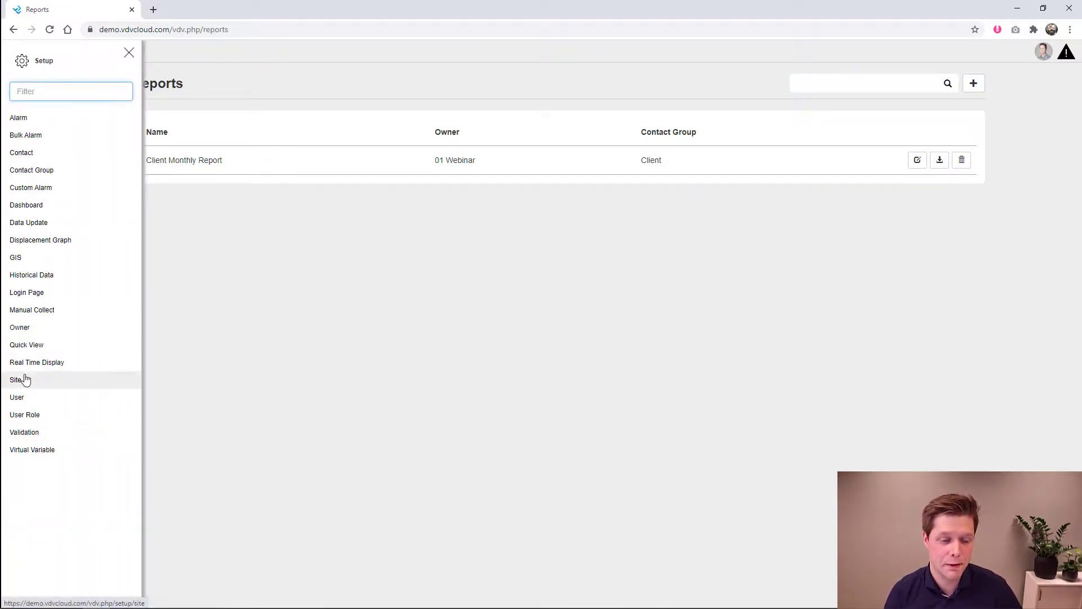
{"action": "left_click", "coordinate": [16, 397]}
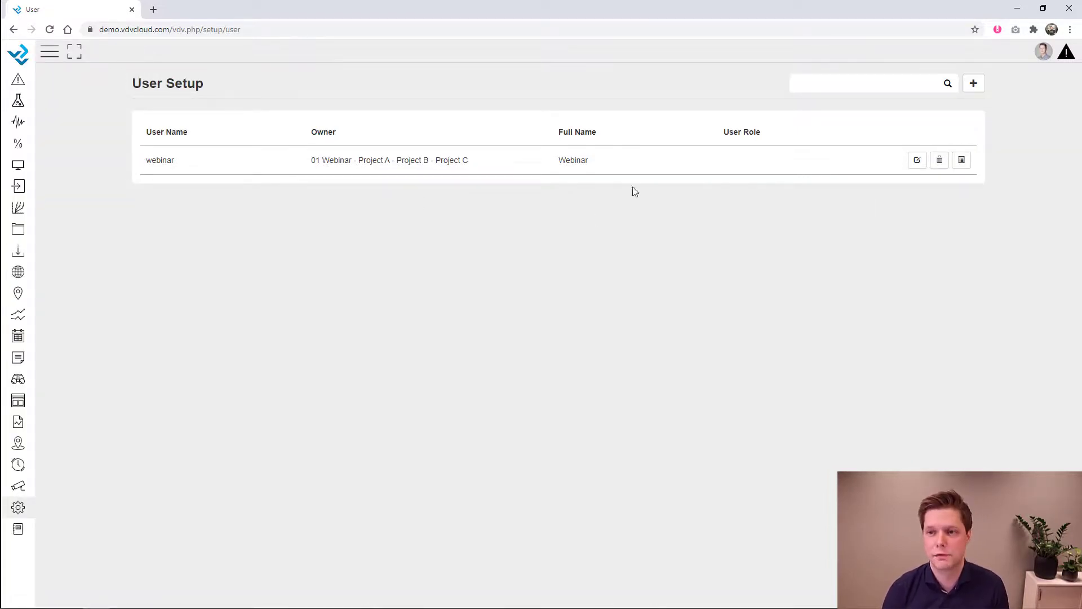
{"action": "left_click", "coordinate": [974, 84]}
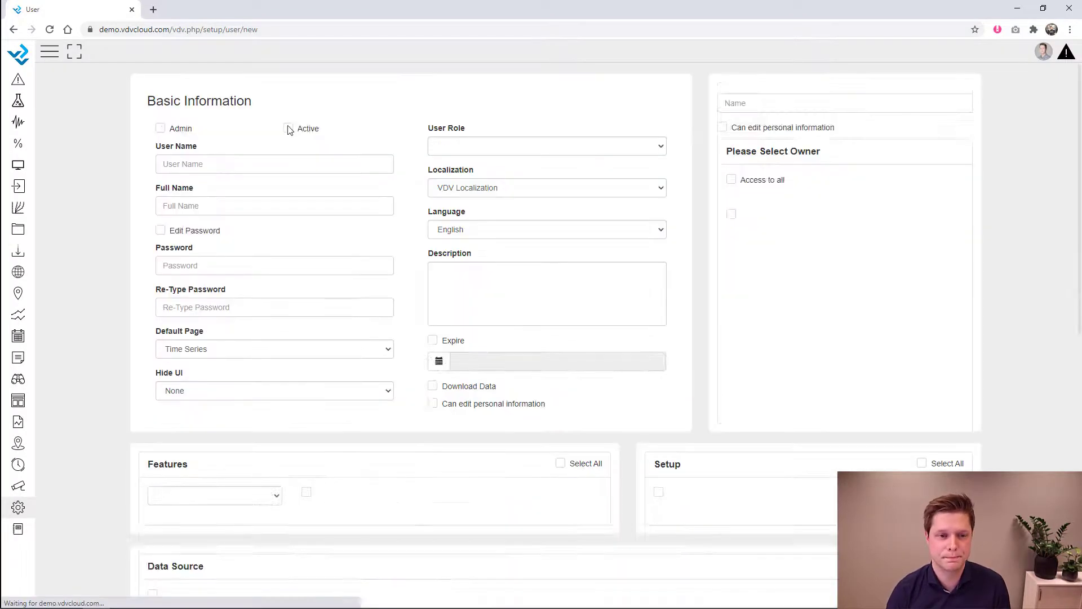
{"action": "left_click", "coordinate": [231, 168]}
{"action": "type", "text": "client"}
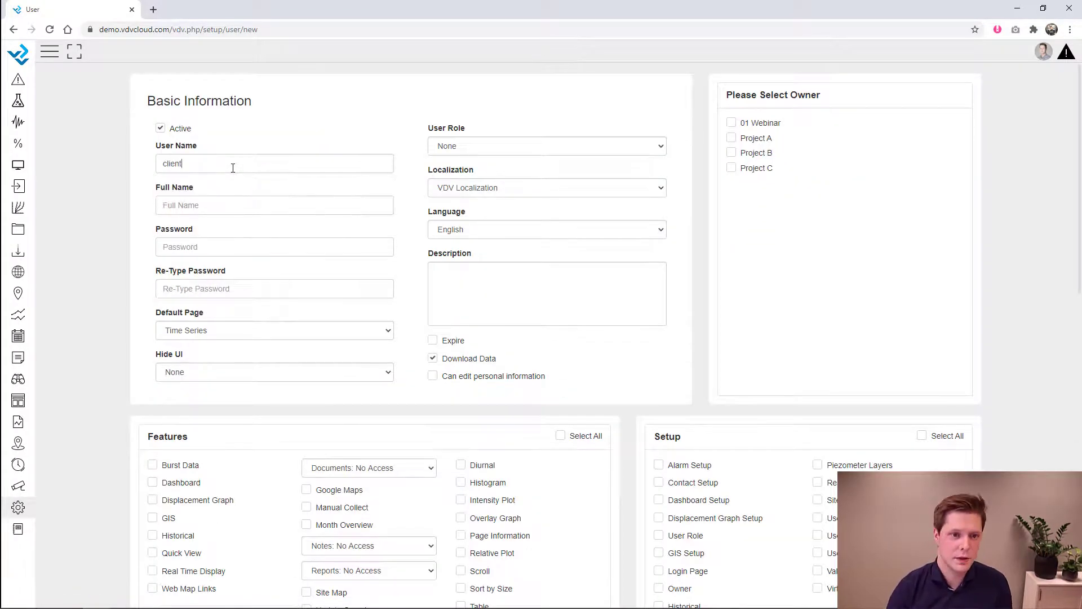
- Enter the user's full name, then the password and its confirmation
{"action": "left_click", "coordinate": [207, 205]}
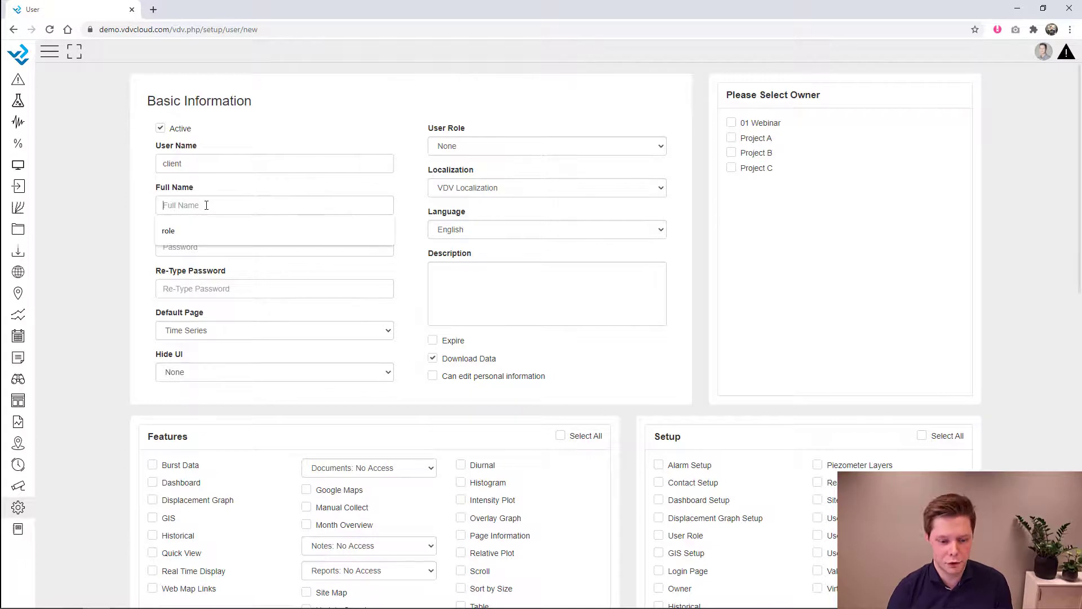
{"action": "type", "text": "John &"}
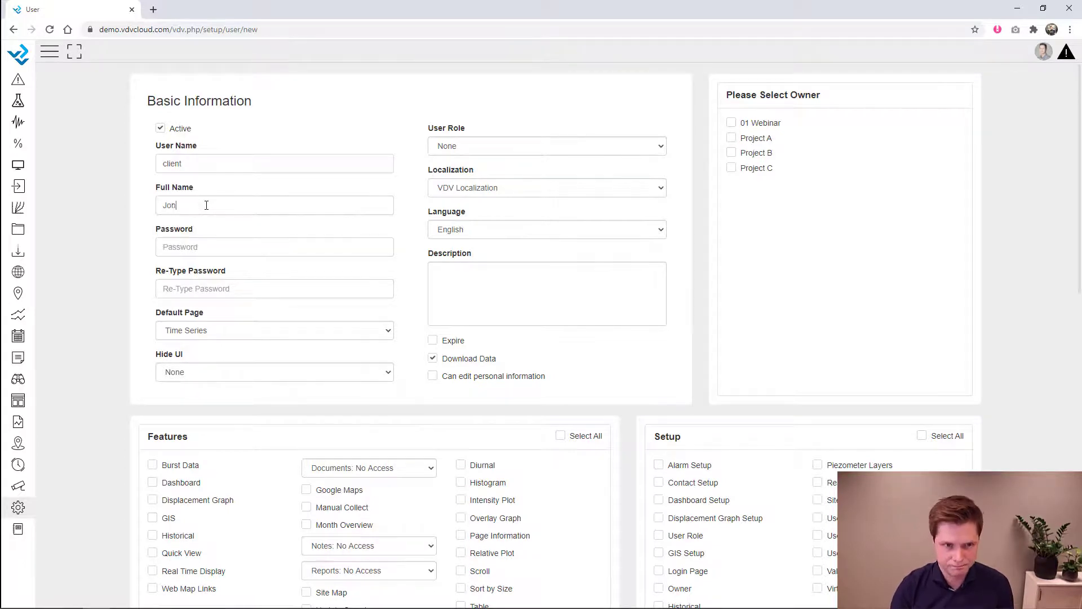
{"action": "type", "text": " Maria"}
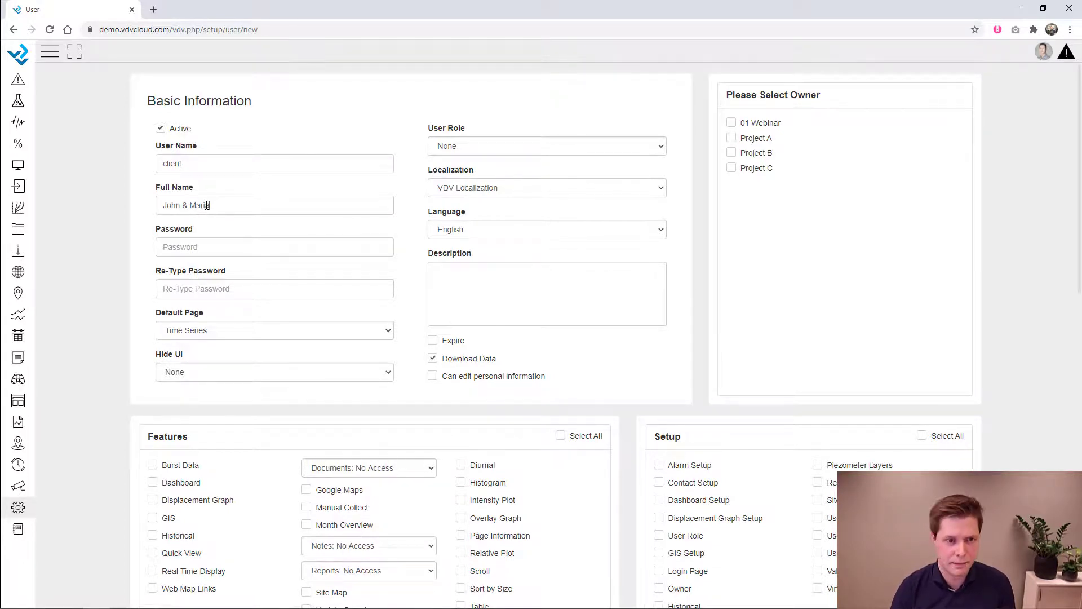
{"action": "left_click", "coordinate": [186, 249]}
{"action": "type", "text": "test"}
{"action": "left_click", "coordinate": [173, 289]}
{"action": "type", "text": "tes"}
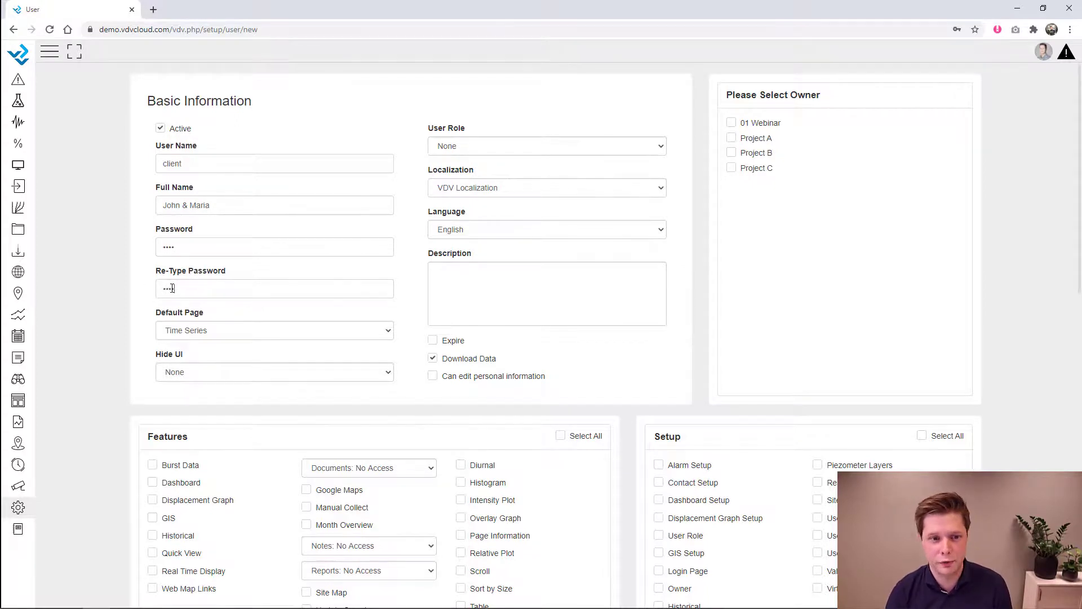
{"action": "left_click", "coordinate": [199, 331]}
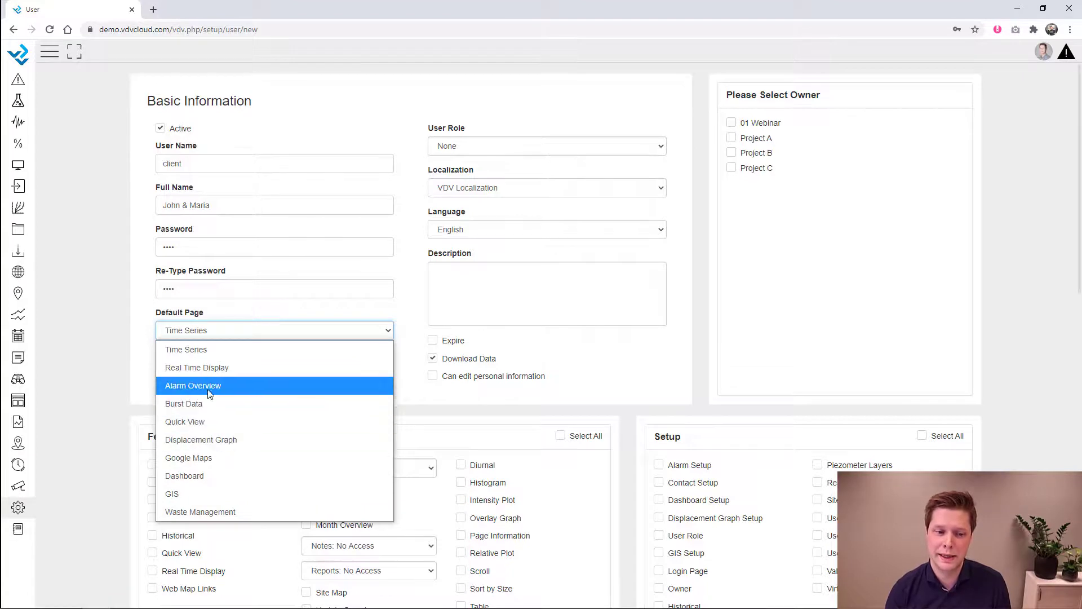
- Set Default Page to Dashboard, keep User Role as None, and select owner 01 Webinar
{"action": "left_click", "coordinate": [205, 475]}
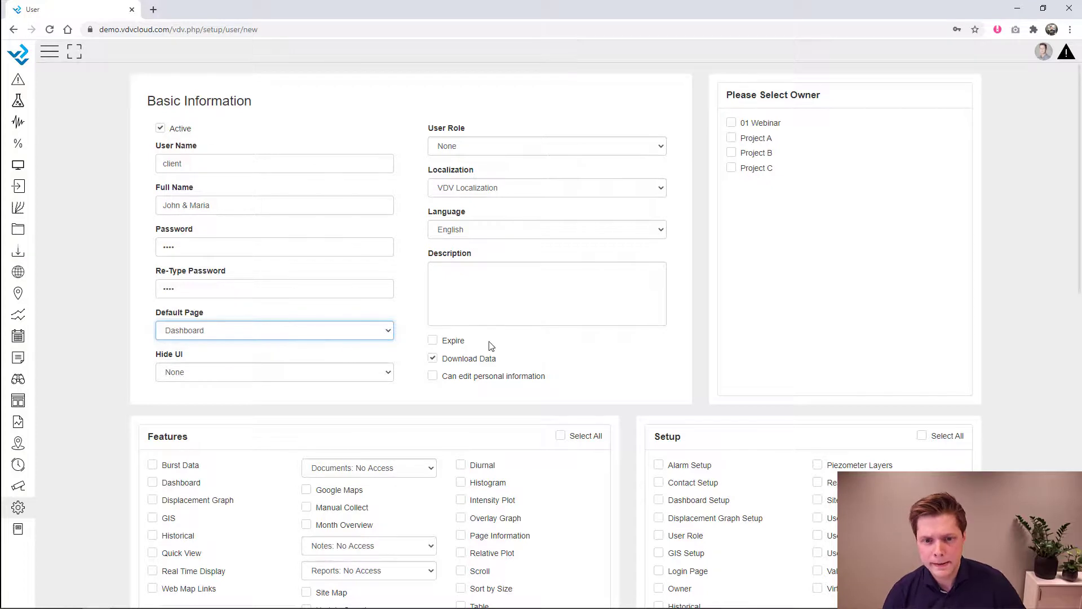
{"action": "left_click", "coordinate": [482, 148]}
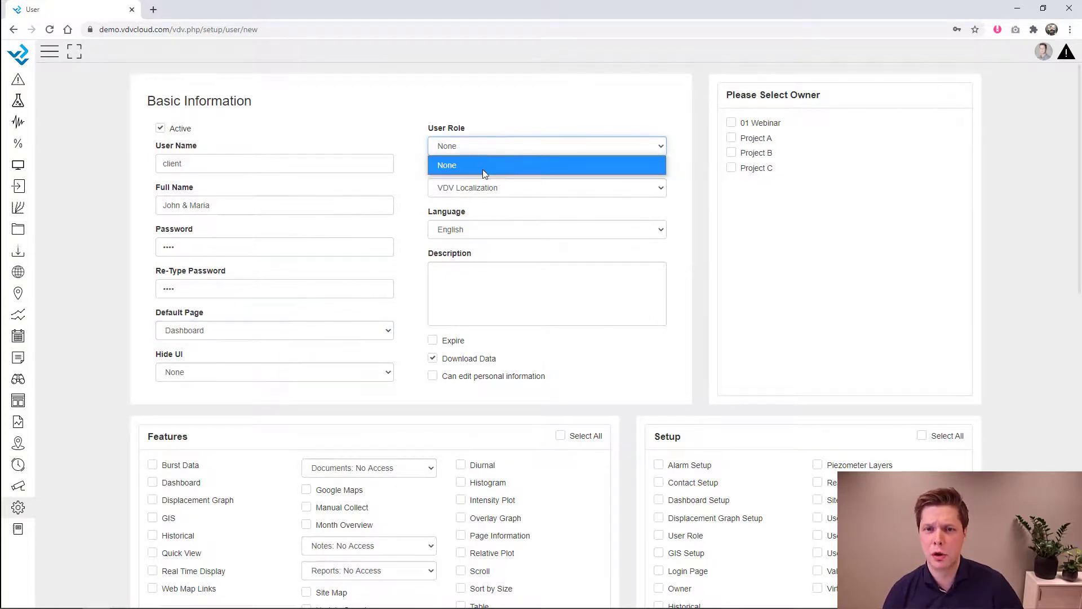
{"action": "left_click", "coordinate": [485, 158]}
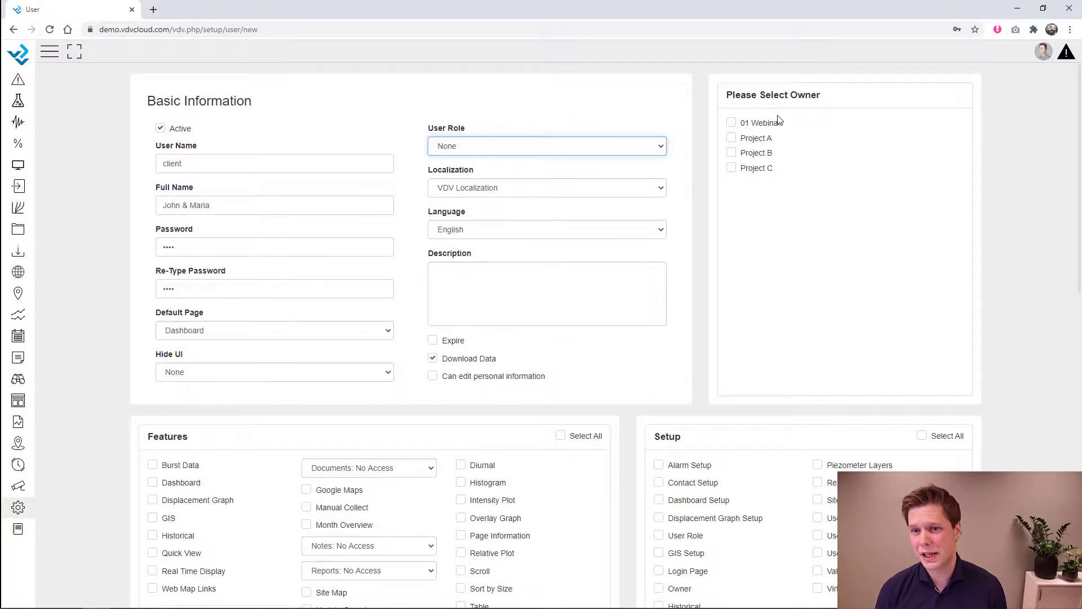
{"action": "left_click_drag", "start_coordinate": [783, 124], "coordinate": [739, 123]}
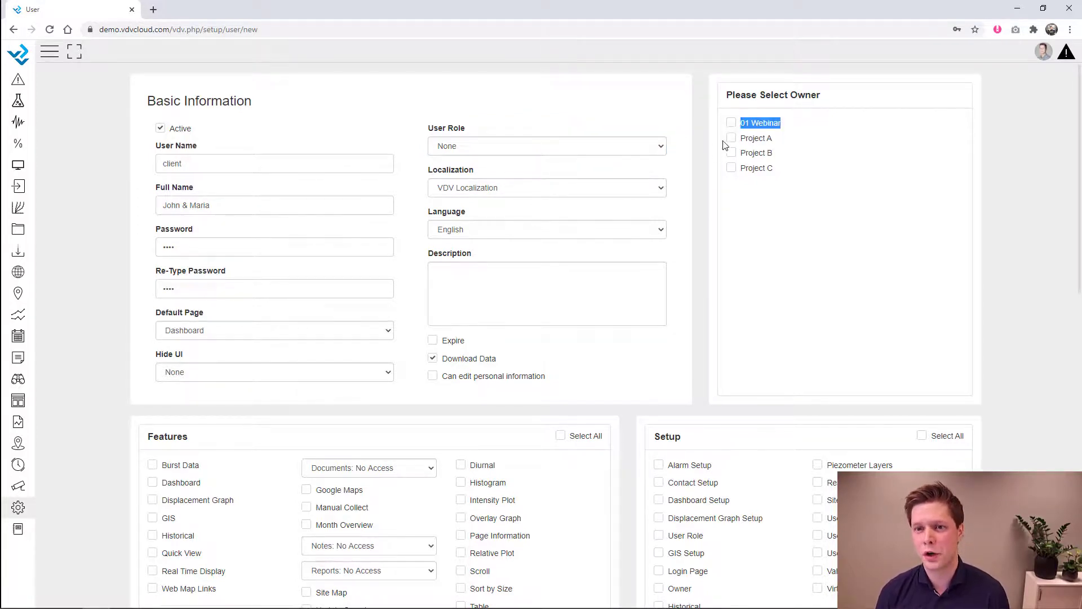
{"action": "left_click", "coordinate": [731, 123]}
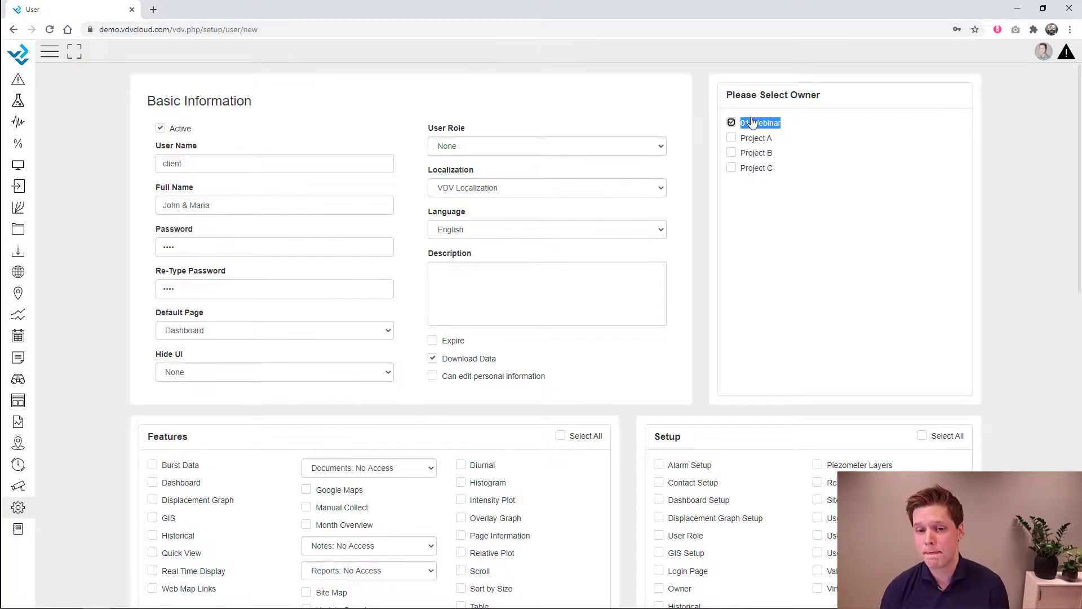
{"action": "left_click", "coordinate": [810, 237]}
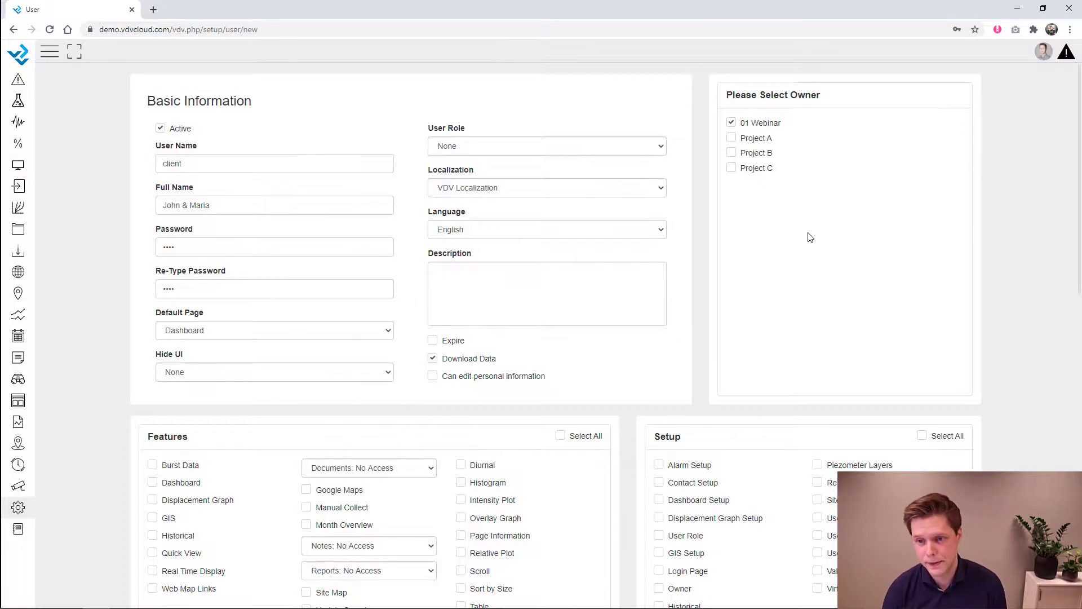
{"action": "scroll", "coordinate": [811, 237], "scroll_direction": "down", "scroll_amount": 4}
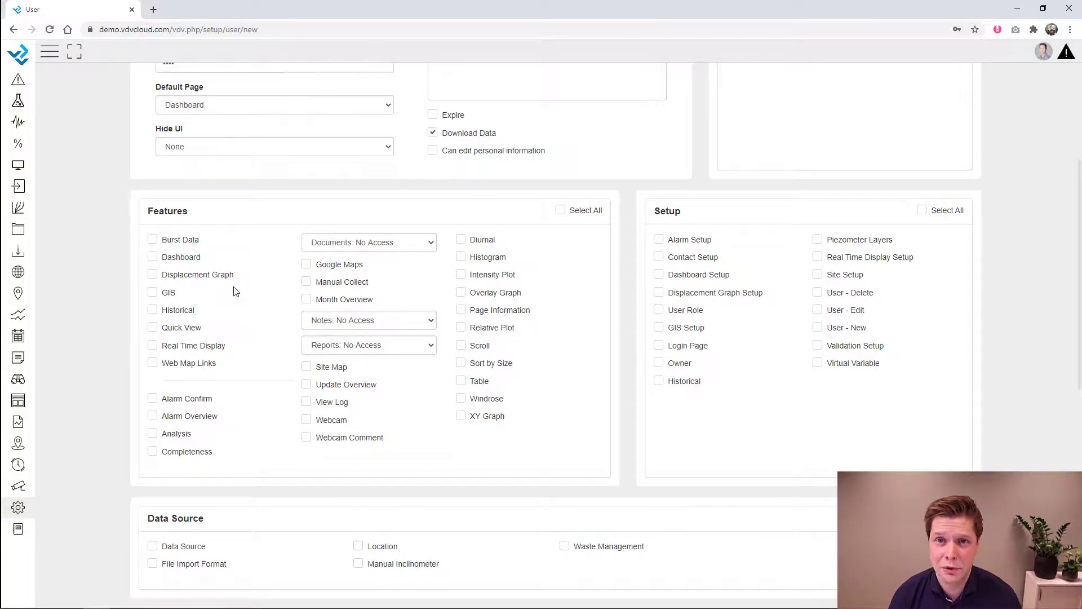
- Enable Dashboard, GIS, Real Time Display, Alarm Overview and alarm confirmation for the user
{"action": "left_click", "coordinate": [191, 259]}
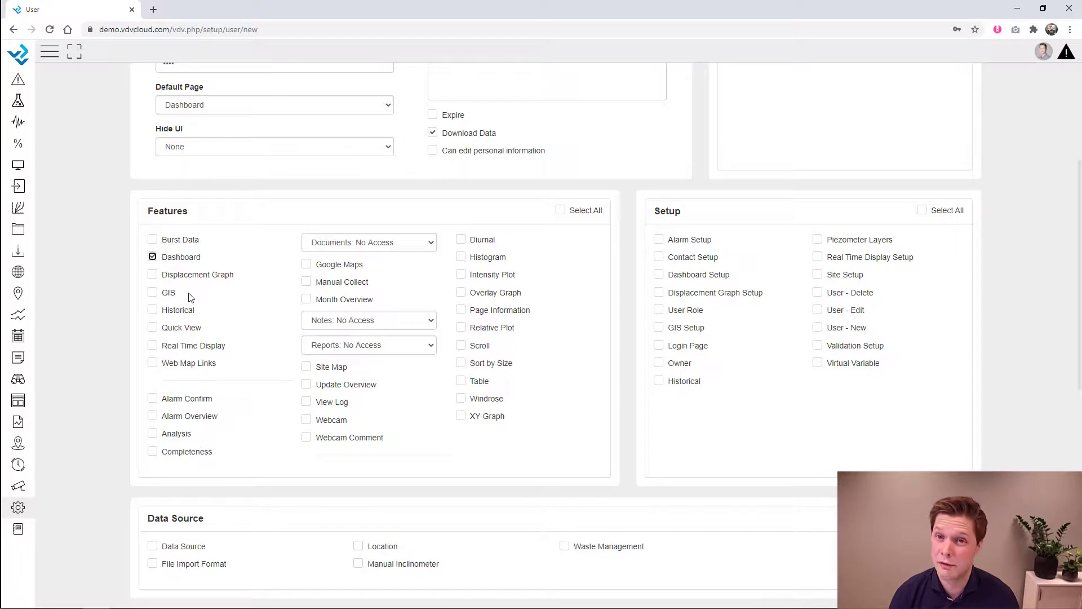
{"action": "left_click", "coordinate": [168, 294]}
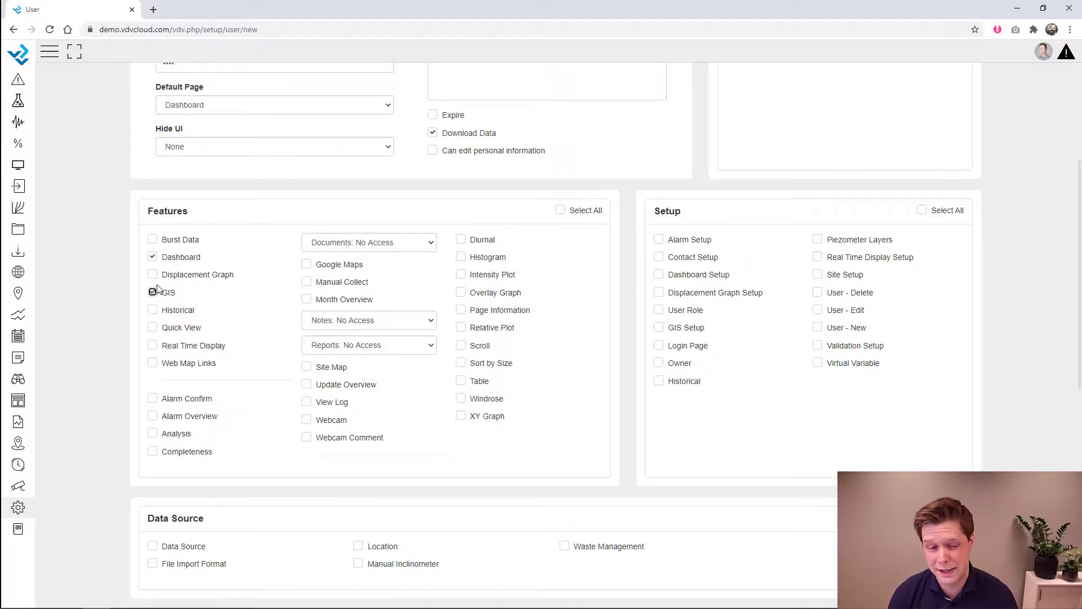
{"action": "left_click", "coordinate": [183, 350]}
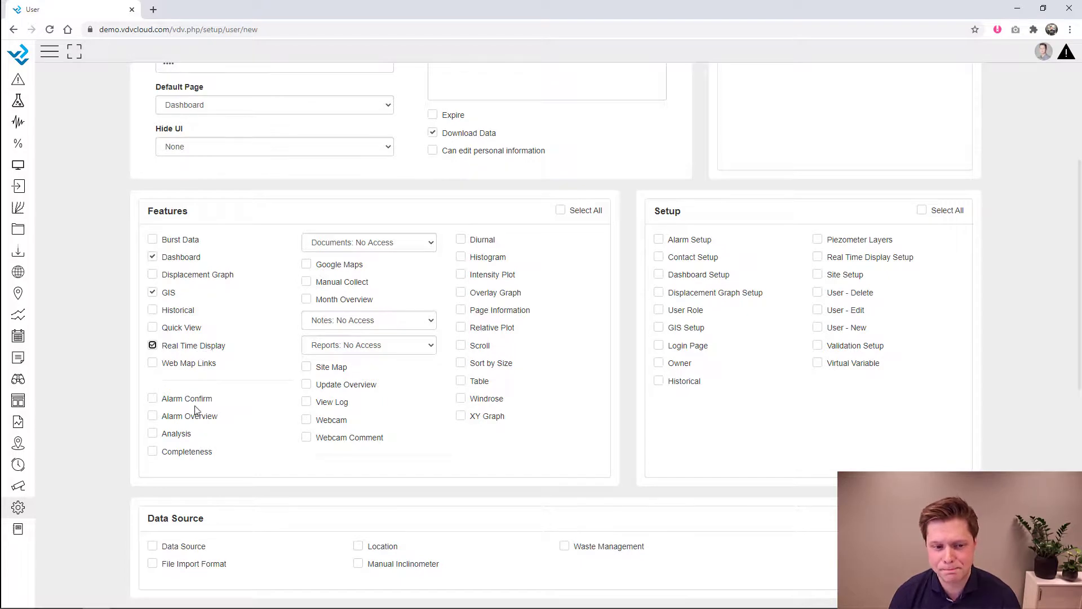
{"action": "left_click", "coordinate": [172, 417]}
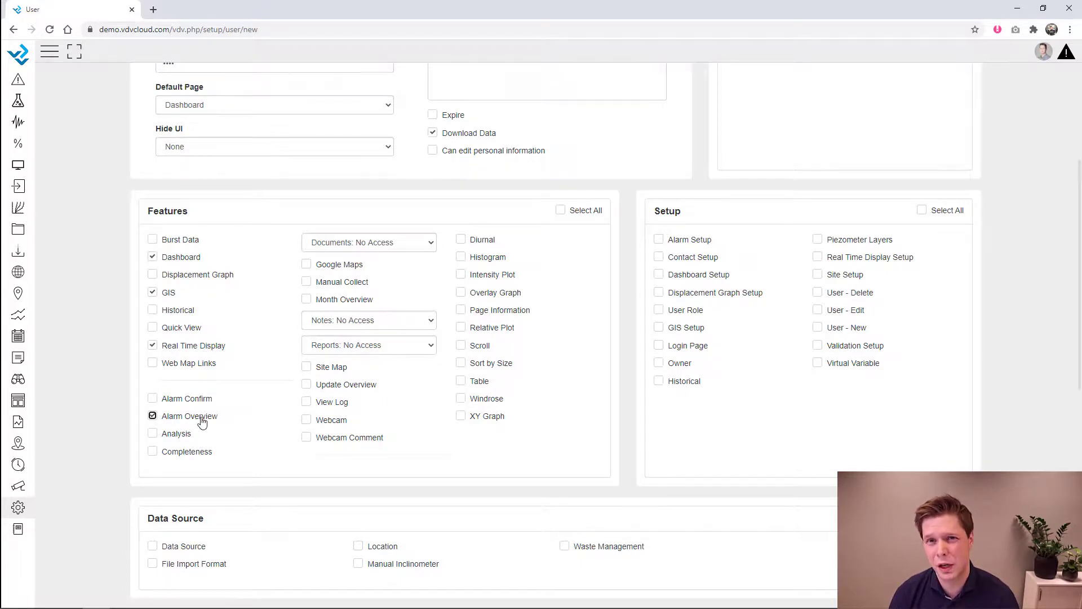
{"action": "left_click", "coordinate": [178, 402]}
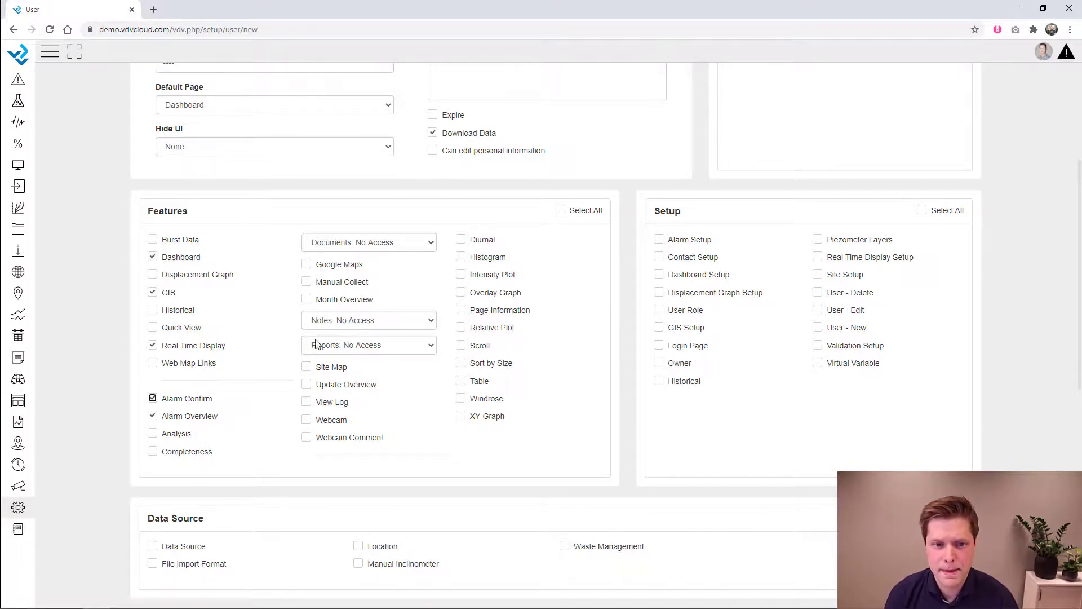
- Give view-only access to Documents and Notes and enable Update Overview
{"action": "left_click", "coordinate": [389, 243]}
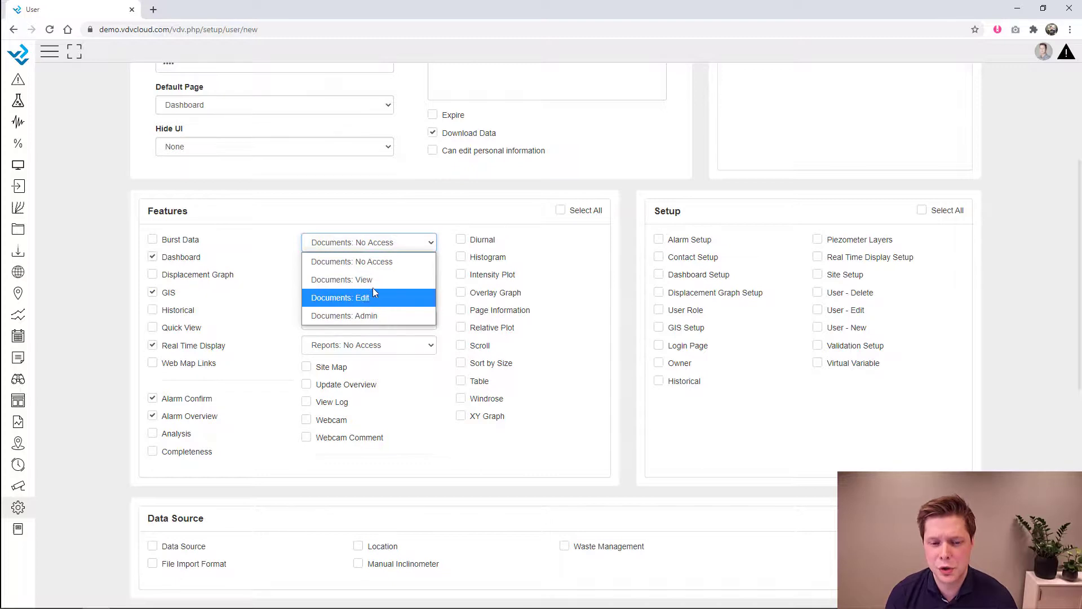
{"action": "left_click", "coordinate": [374, 277]}
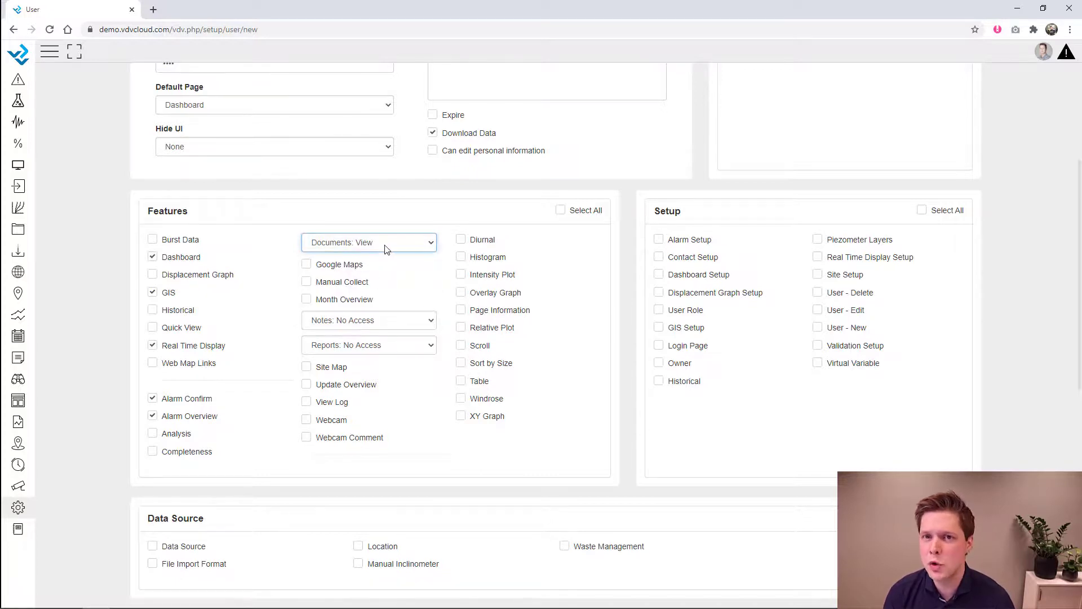
{"action": "left_click", "coordinate": [396, 326]}
{"action": "left_click", "coordinate": [377, 354]}
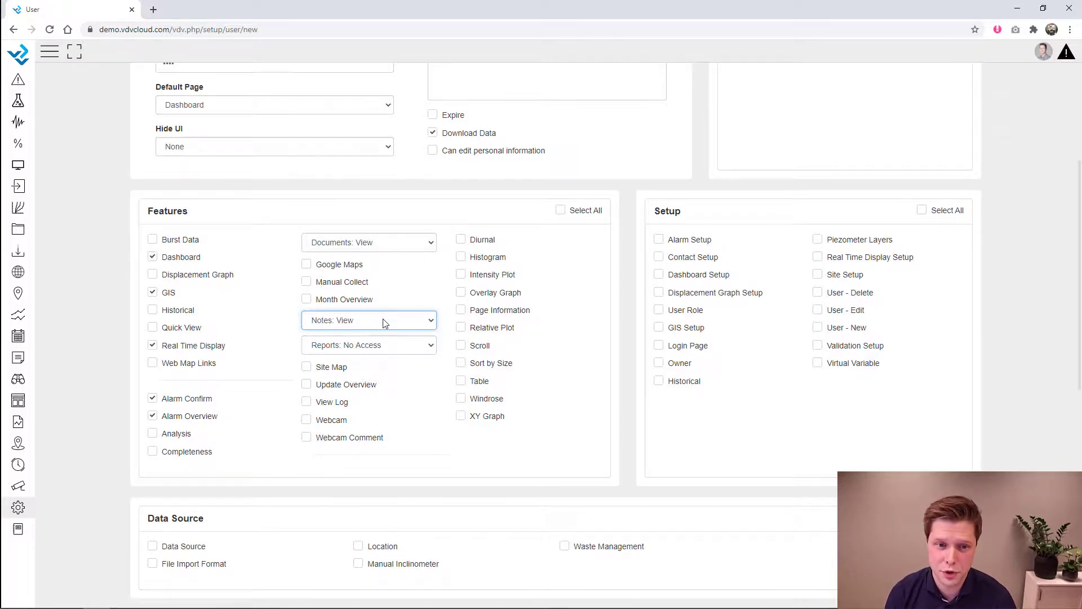
{"action": "left_click", "coordinate": [324, 388]}
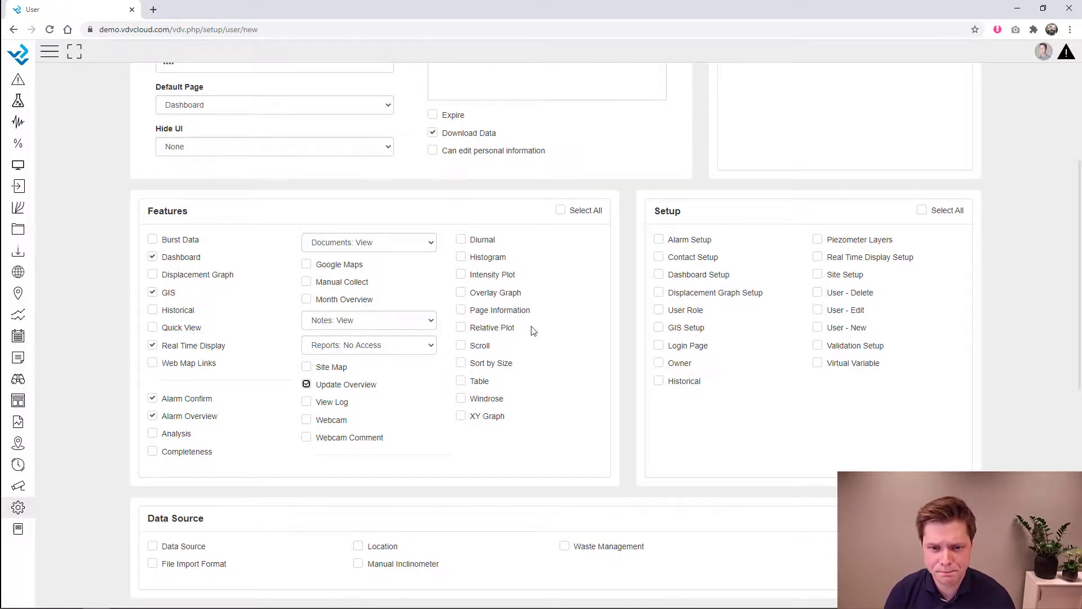
- Enable every graph feature from Diurnal to XY Graph, plus Webcam
{"action": "left_click", "coordinate": [483, 350]}
{"action": "left_click", "coordinate": [479, 381]}
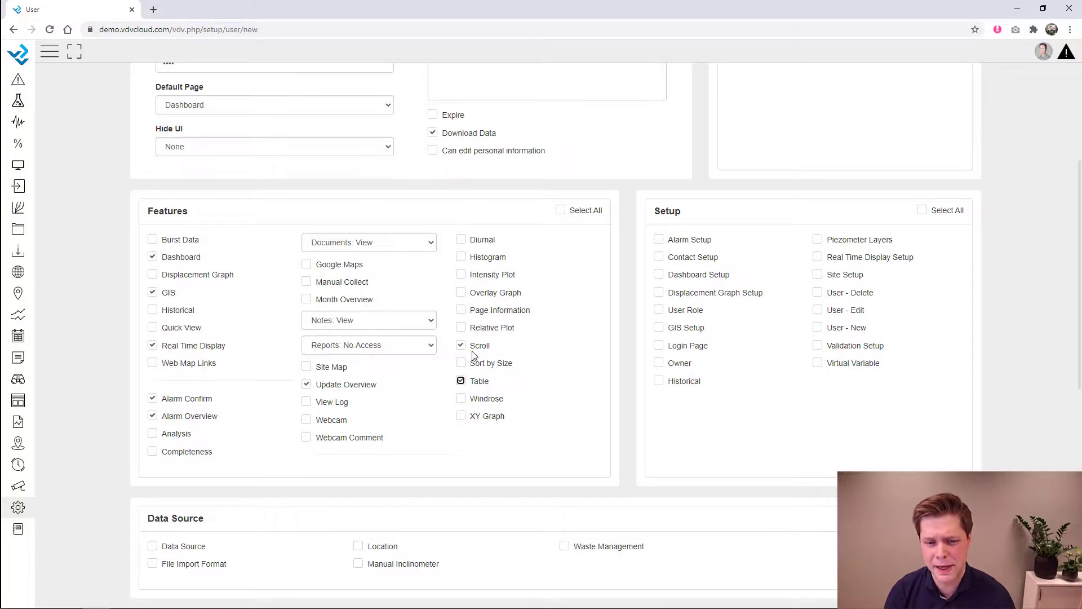
{"action": "left_click", "coordinate": [478, 398]}
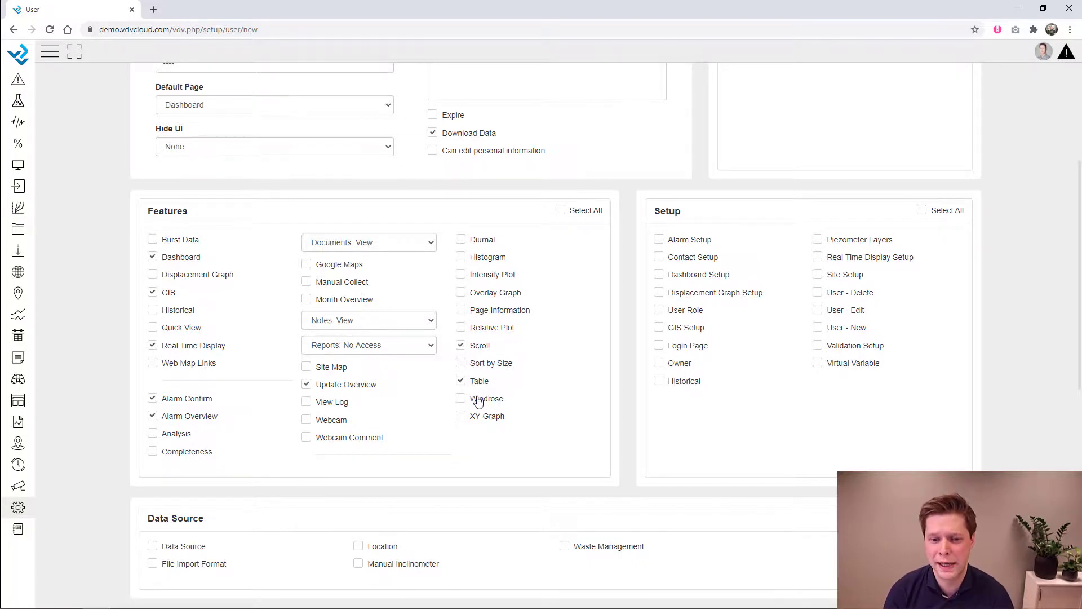
{"action": "left_click", "coordinate": [475, 421]}
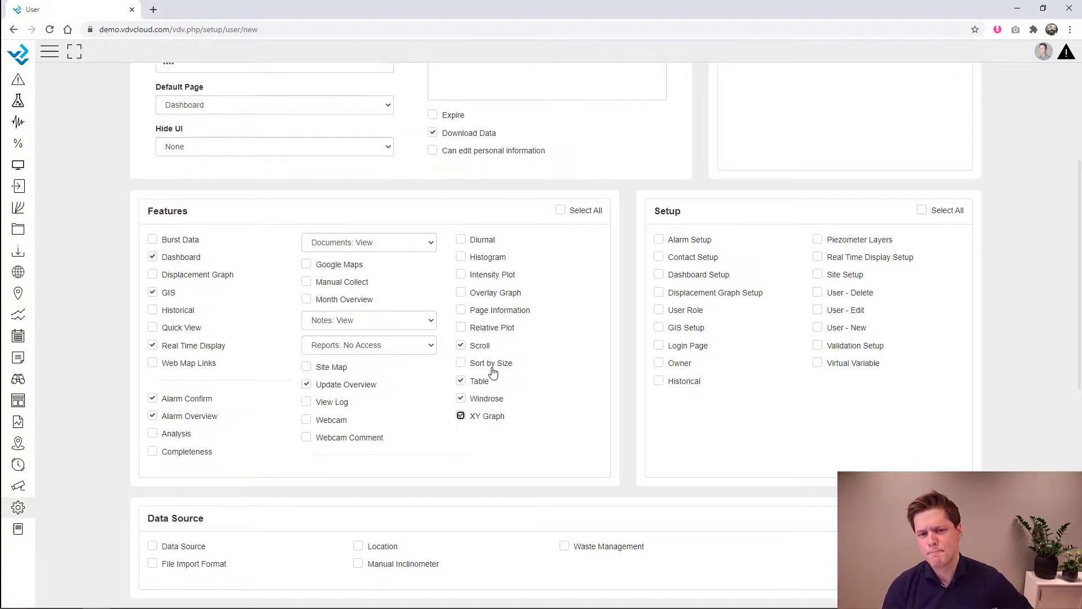
{"action": "left_click", "coordinate": [492, 365]}
{"action": "left_click", "coordinate": [491, 329]}
{"action": "left_click", "coordinate": [494, 310]}
{"action": "left_click", "coordinate": [494, 293]}
{"action": "left_click", "coordinate": [492, 275]}
{"action": "left_click", "coordinate": [491, 259]}
{"action": "left_click", "coordinate": [486, 242]}
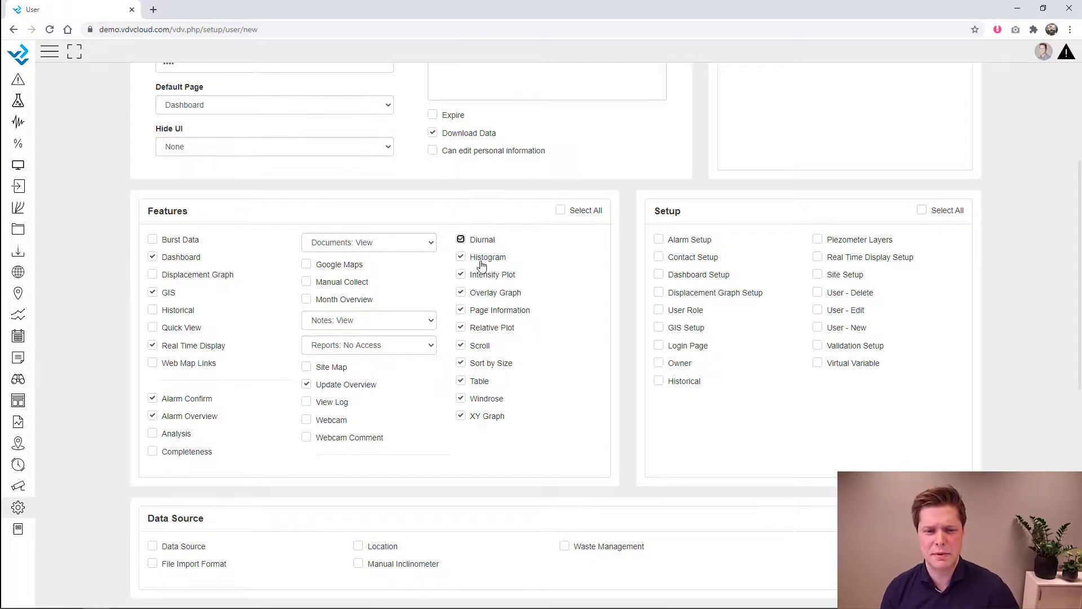
{"action": "left_click", "coordinate": [326, 423]}
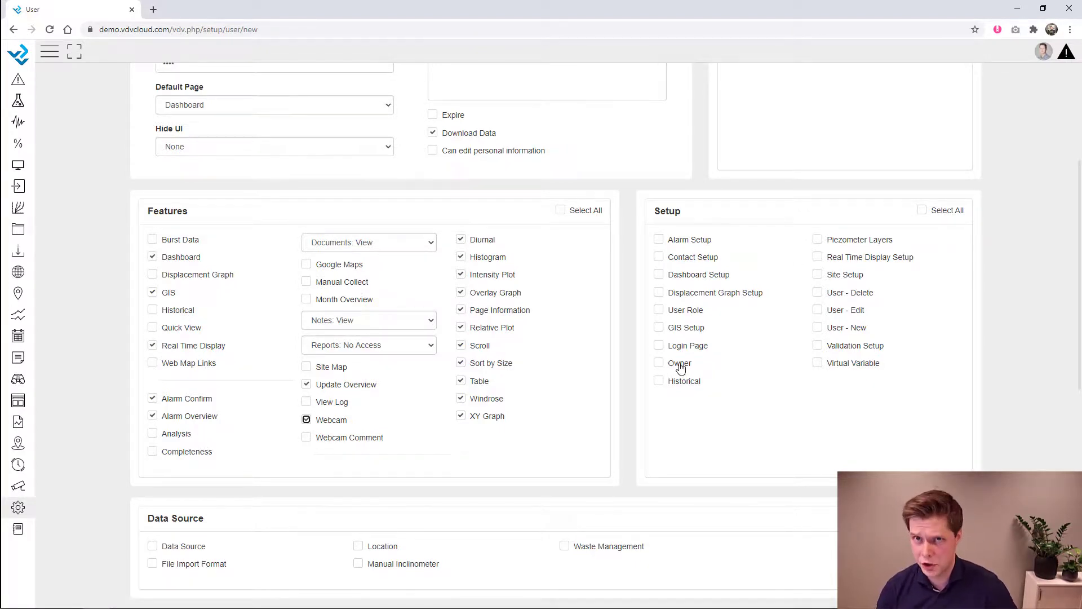
- Grant access to All Sites, all dashboards and all real-time displays
{"action": "scroll", "coordinate": [679, 368], "scroll_direction": "down", "scroll_amount": 3}
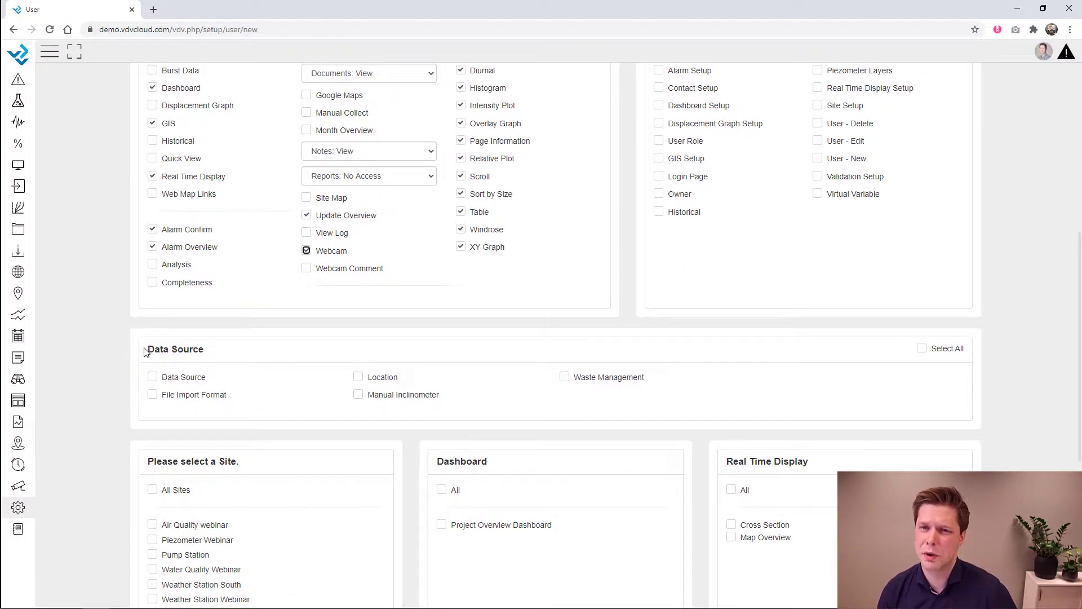
{"action": "left_click_drag", "start_coordinate": [145, 348], "coordinate": [244, 361]}
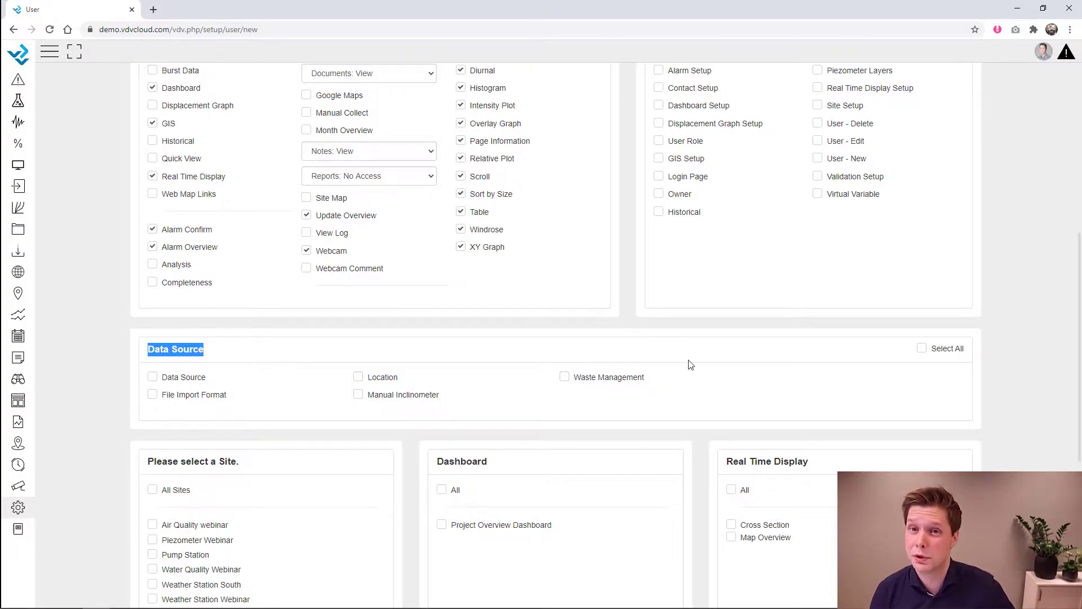
{"action": "scroll", "coordinate": [688, 365], "scroll_direction": "down", "scroll_amount": 3}
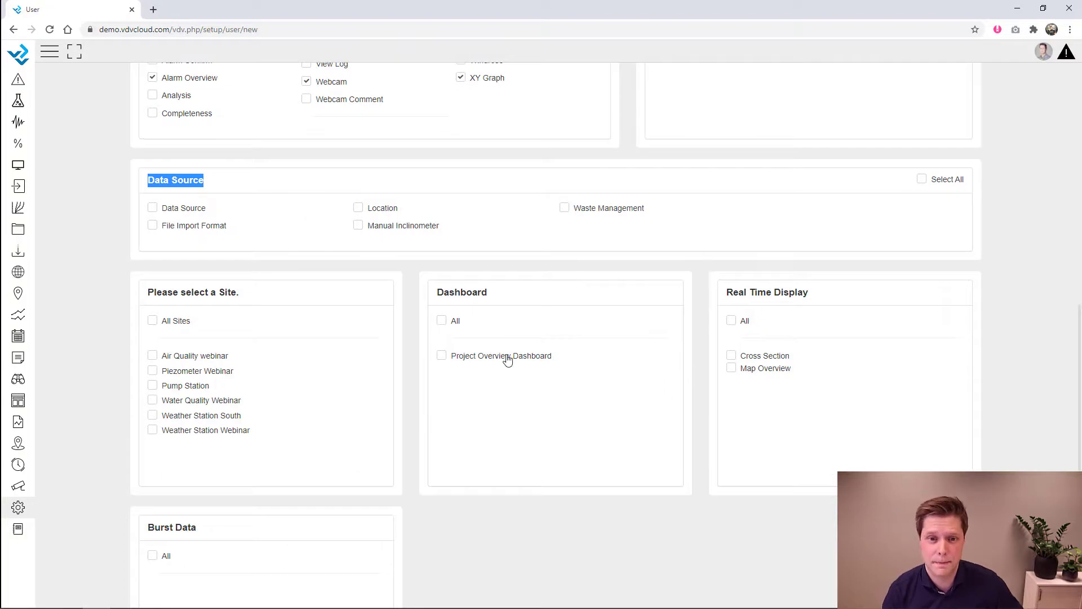
{"action": "scroll", "coordinate": [507, 358], "scroll_direction": "down", "scroll_amount": 3}
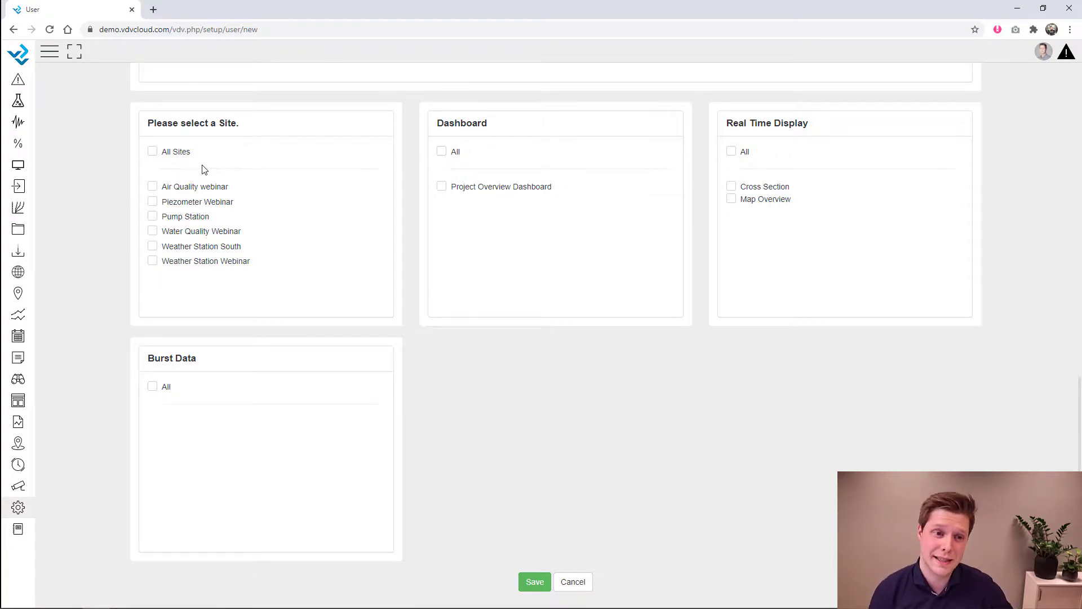
{"action": "left_click", "coordinate": [175, 152]}
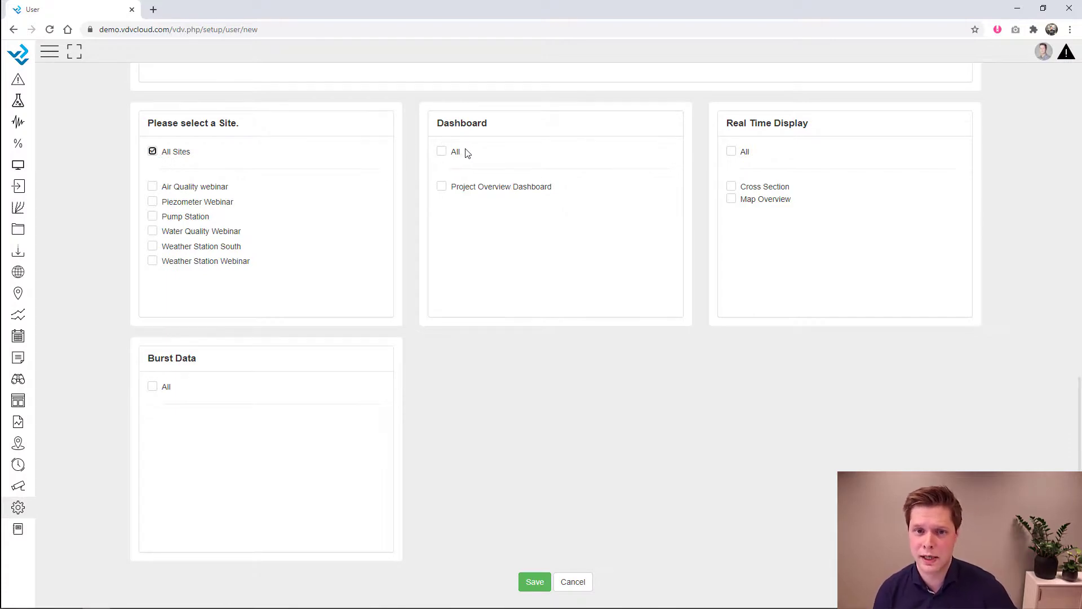
{"action": "left_click", "coordinate": [441, 152]}
{"action": "left_click", "coordinate": [732, 153]}
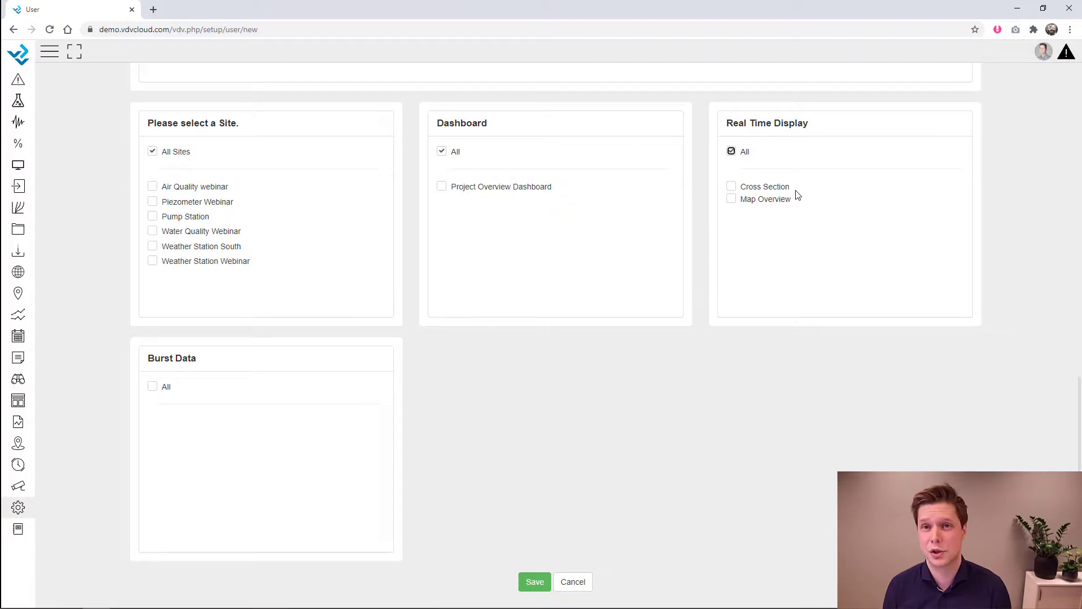
- Briefly limit to Map Overview and Project Overview Dashboard, then restore All for both
{"action": "left_click", "coordinate": [761, 203]}
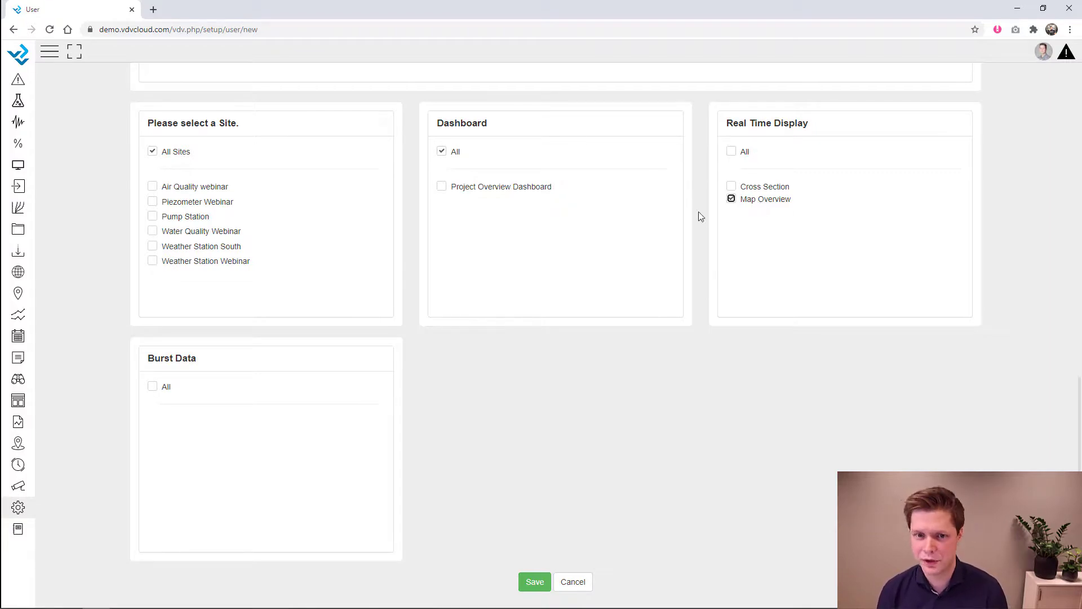
{"action": "left_click", "coordinate": [537, 190]}
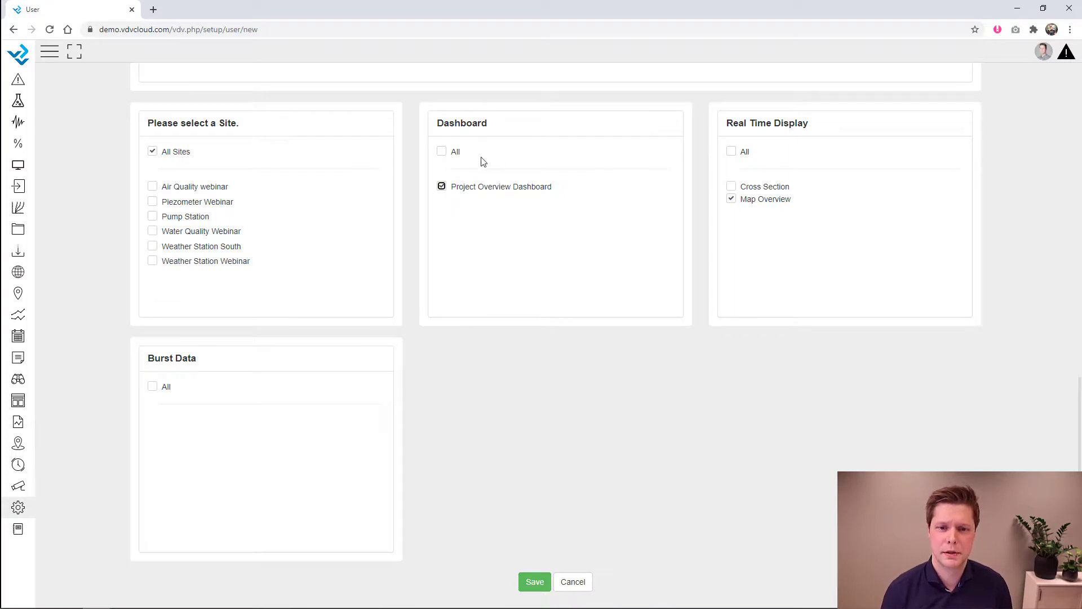
{"action": "left_click", "coordinate": [443, 151]}
{"action": "left_click", "coordinate": [745, 153]}
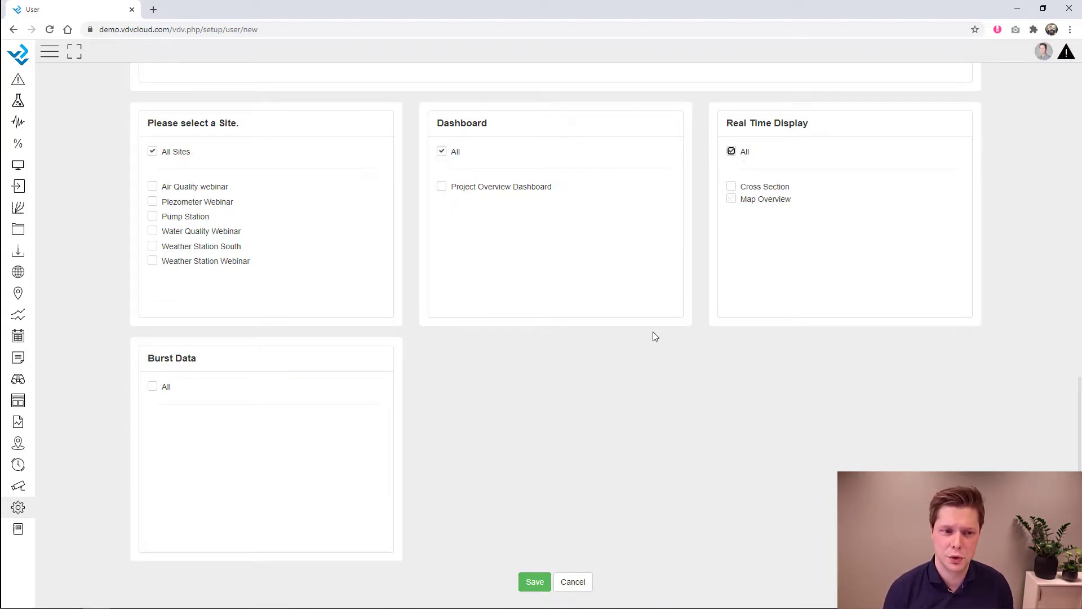
{"action": "scroll", "coordinate": [592, 475], "scroll_direction": "up", "scroll_amount": 8}
{"action": "scroll", "coordinate": [591, 478], "scroll_direction": "up", "scroll_amount": 5}
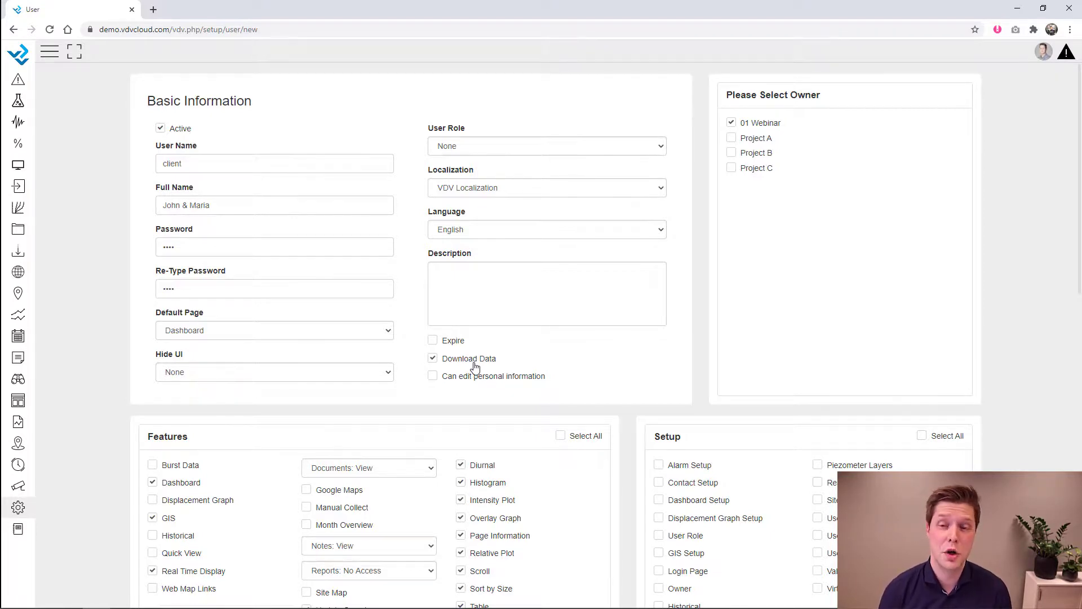
- Try an account expiry date of 01.02.2021, then remove the expiry again
{"action": "left_click", "coordinate": [449, 342]}
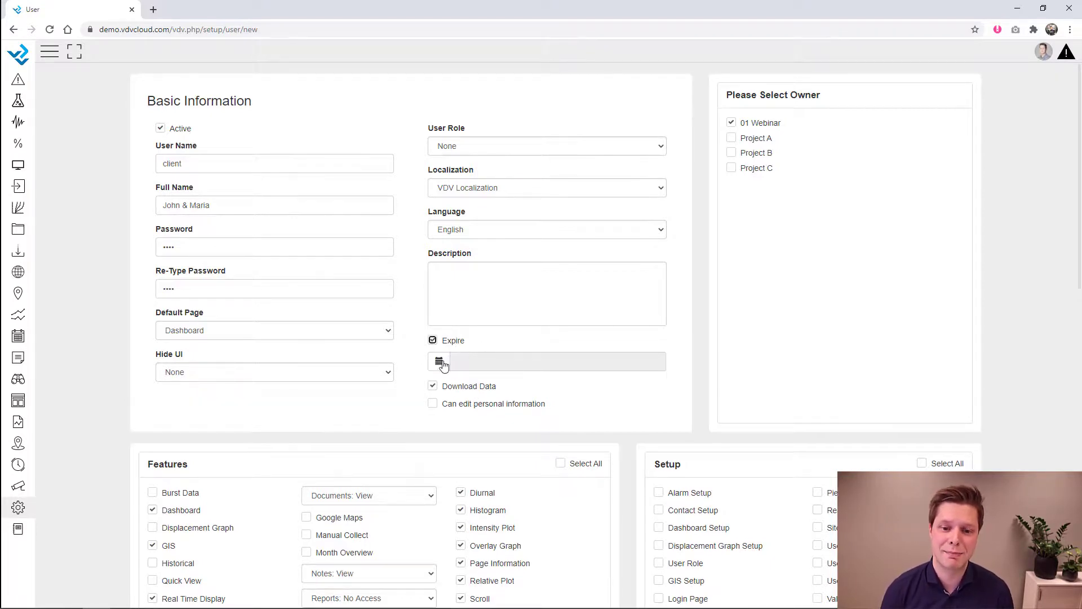
{"action": "left_click", "coordinate": [442, 364]}
{"action": "left_click", "coordinate": [536, 383]}
{"action": "left_click", "coordinate": [536, 383]}
{"action": "left_click", "coordinate": [535, 383]}
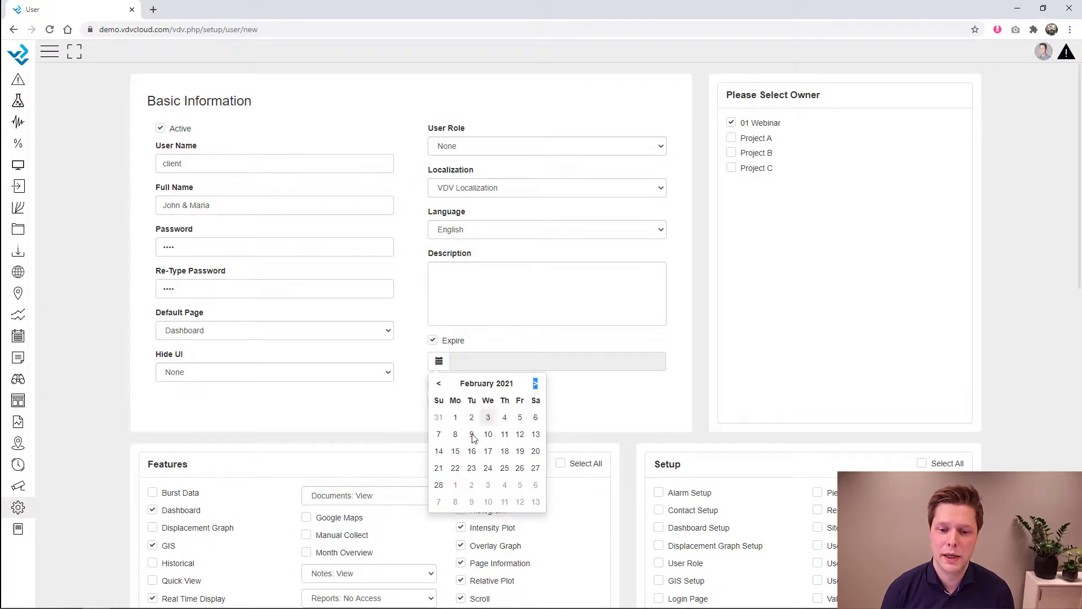
{"action": "left_click", "coordinate": [455, 418]}
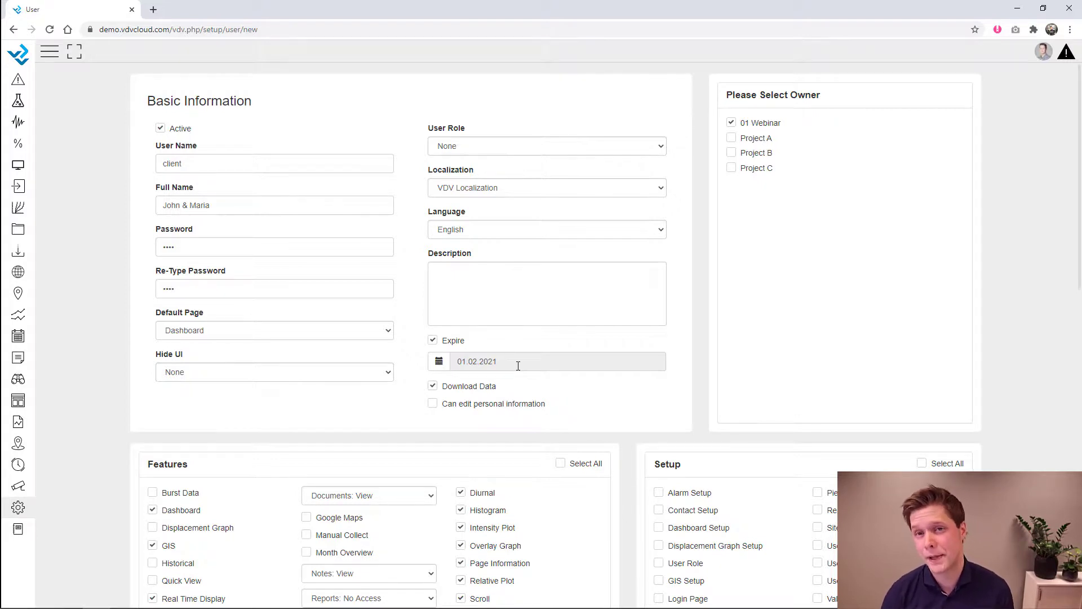
{"action": "left_click", "coordinate": [433, 340]}
- Try Arabic and Spanish as the user's language, then set it back to English
{"action": "left_click", "coordinate": [515, 234]}
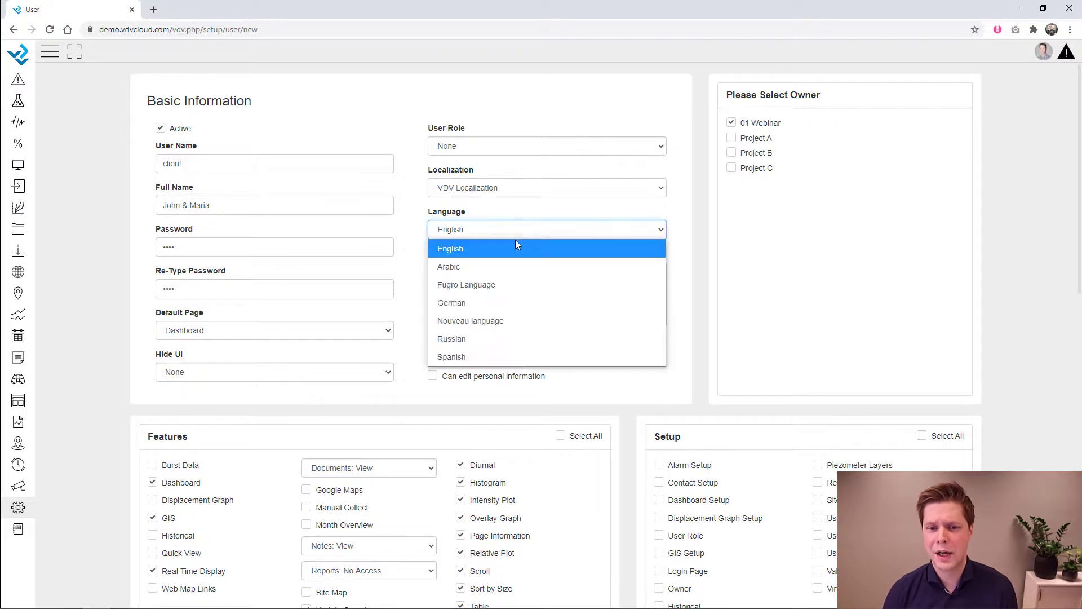
{"action": "left_click", "coordinate": [517, 268]}
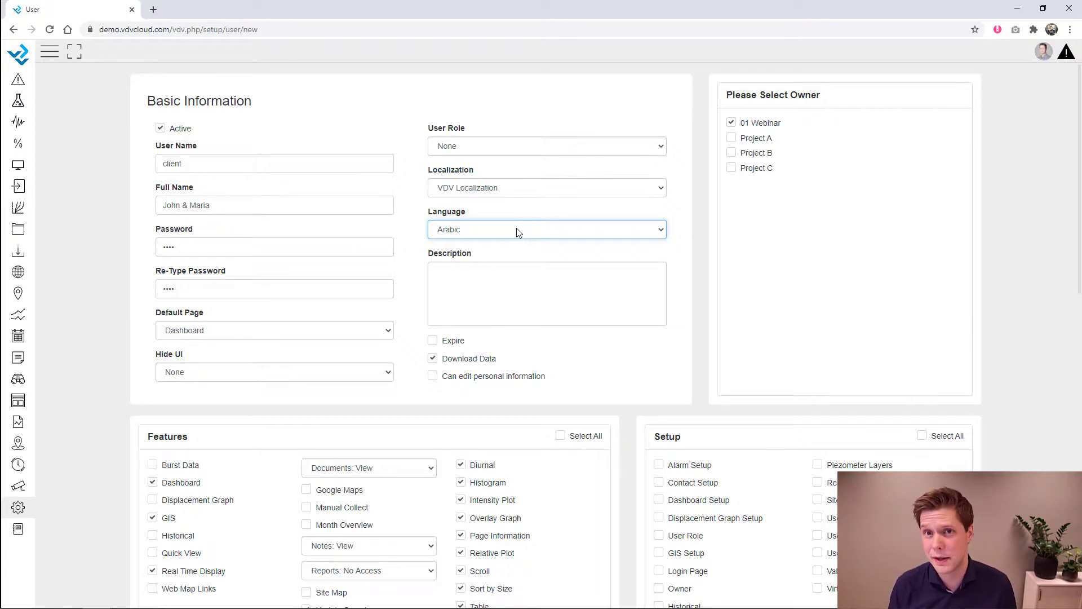
{"action": "left_click", "coordinate": [518, 233]}
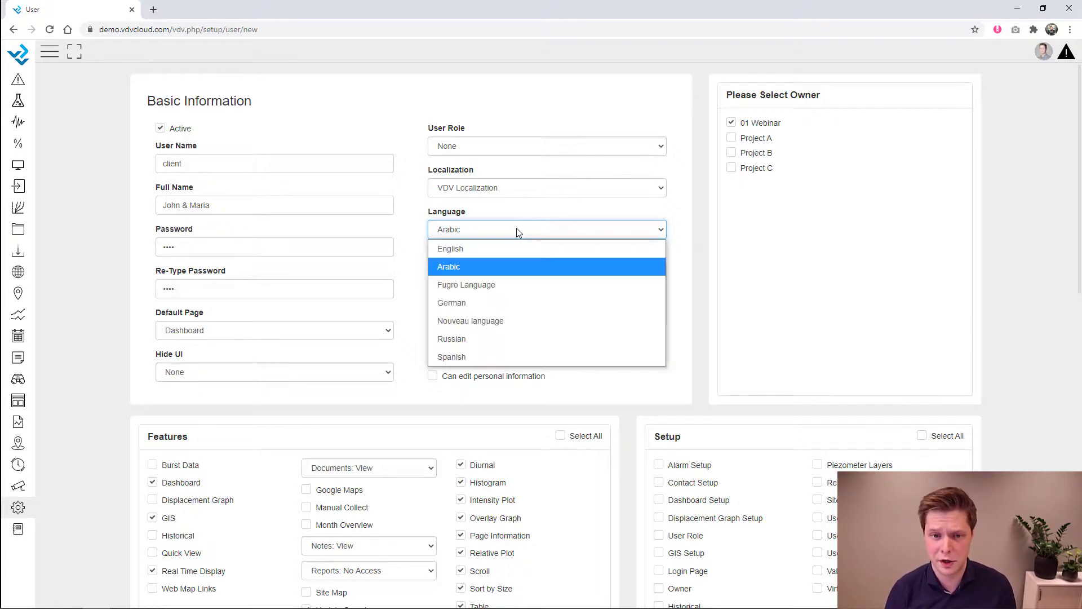
{"action": "left_click", "coordinate": [491, 354]}
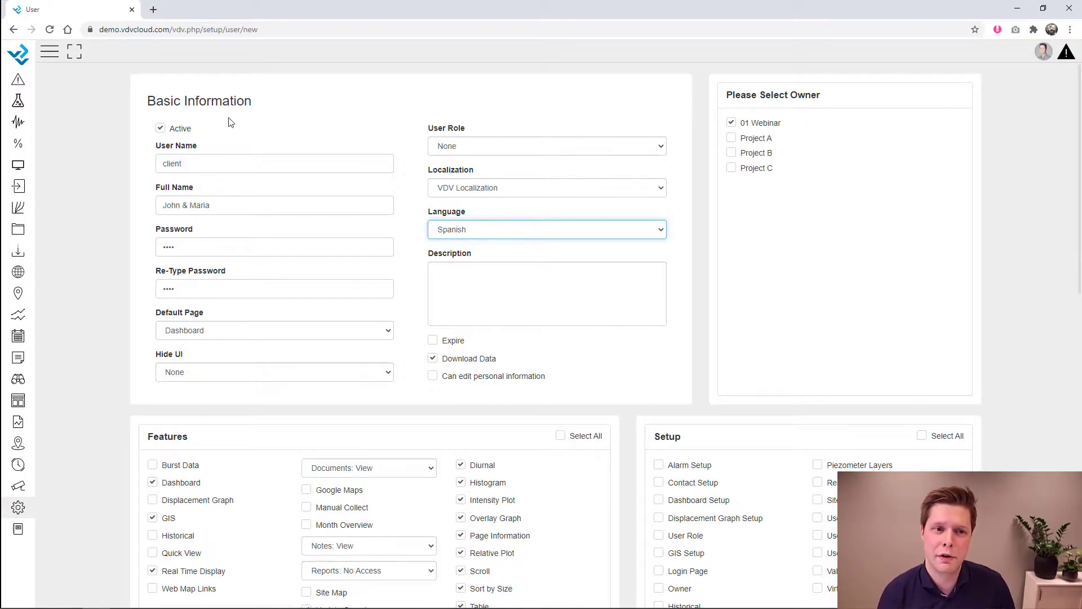
{"action": "left_click_drag", "start_coordinate": [149, 101], "coordinate": [253, 103]}
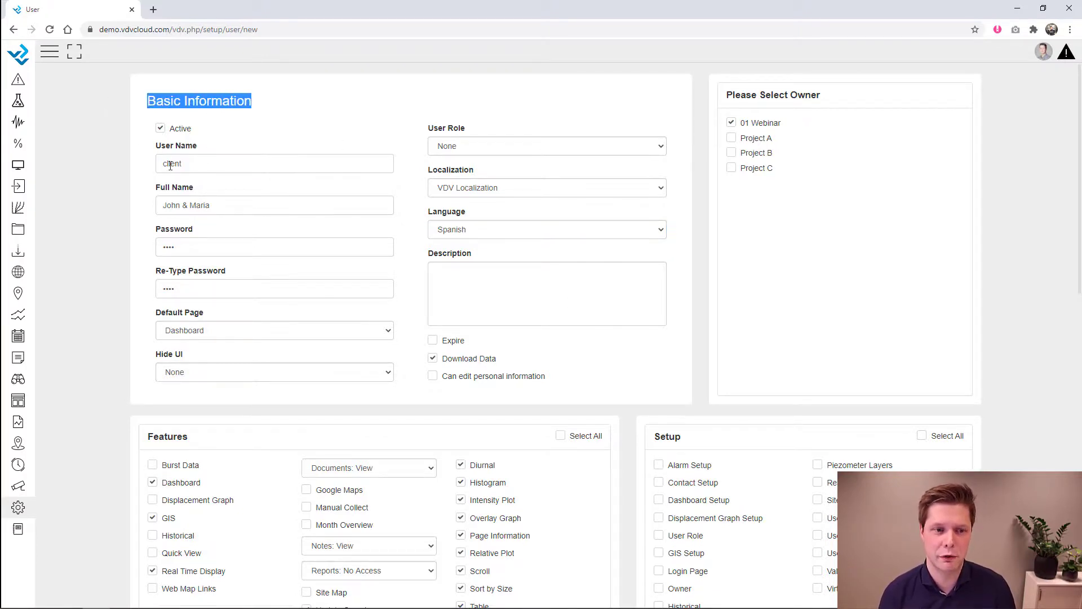
{"action": "left_click", "coordinate": [50, 53]}
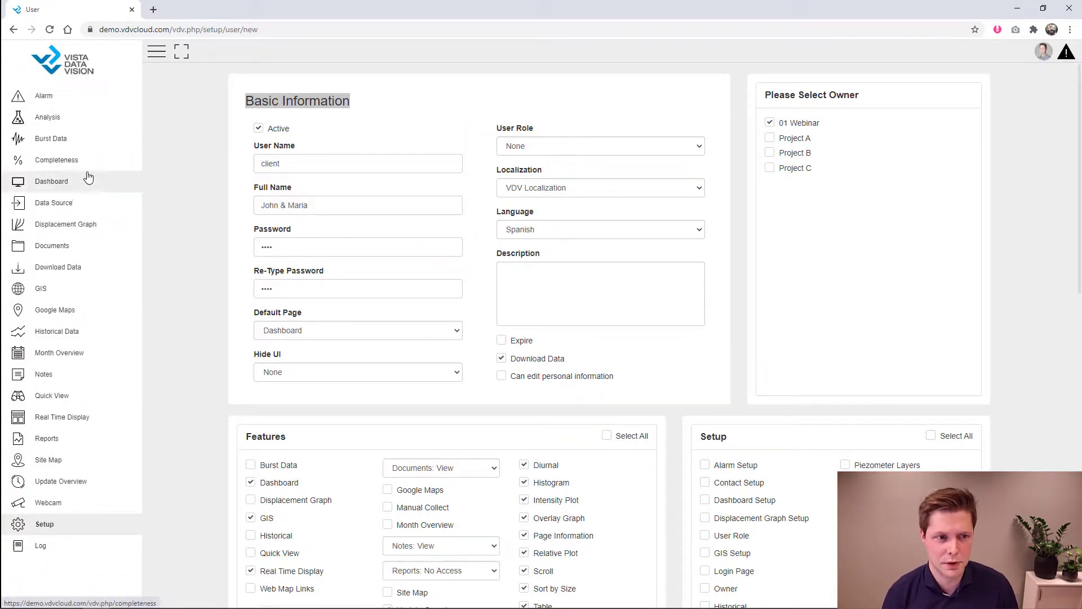
{"action": "left_click", "coordinate": [161, 54]}
{"action": "left_click", "coordinate": [513, 231]}
{"action": "left_click", "coordinate": [501, 246]}
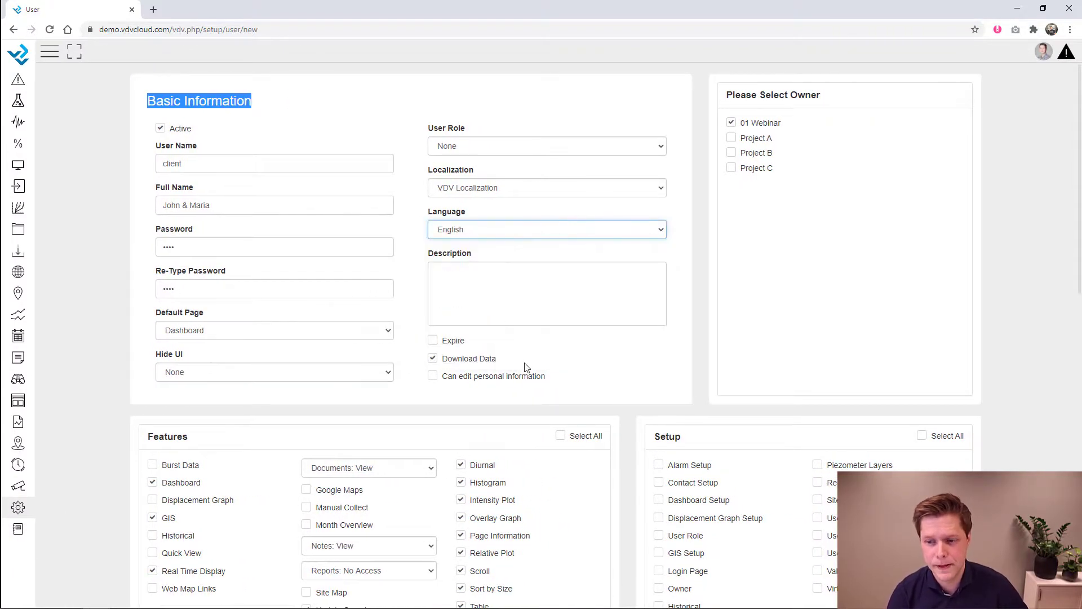
{"action": "scroll", "coordinate": [524, 367], "scroll_direction": "down", "scroll_amount": 15}
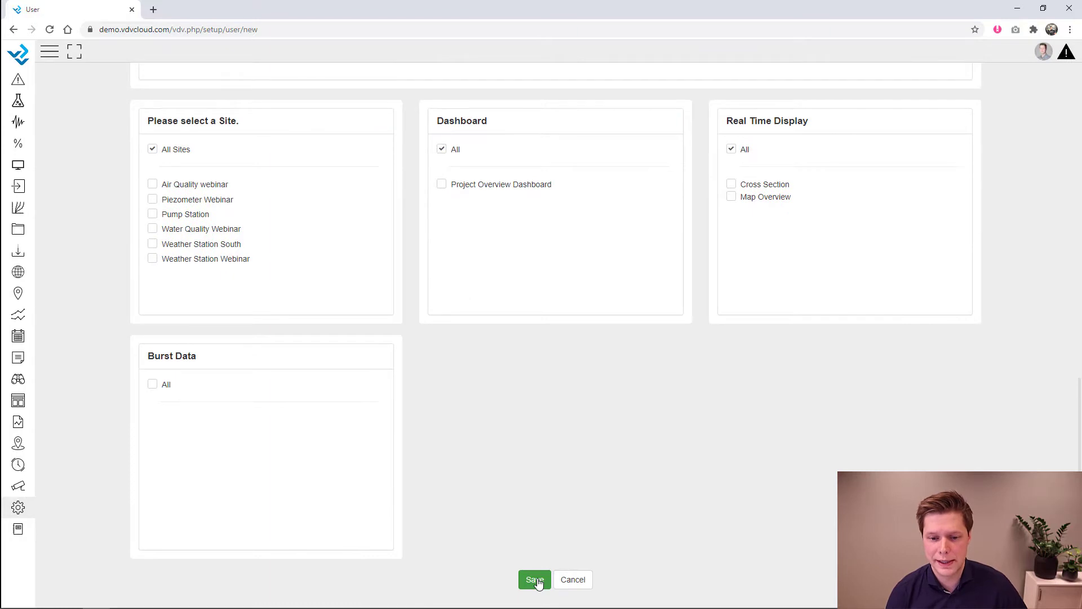
- Save the client user, then load demo.vdvcloud.com/index_clientlogin.html in the address bar
{"action": "left_click", "coordinate": [535, 581]}
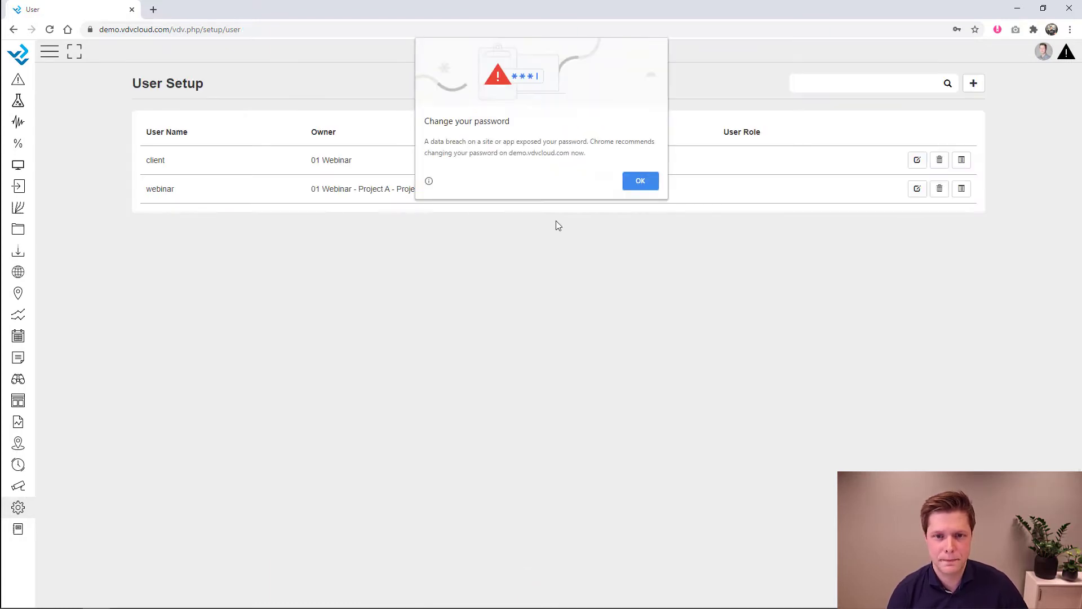
{"action": "left_click", "coordinate": [629, 183]}
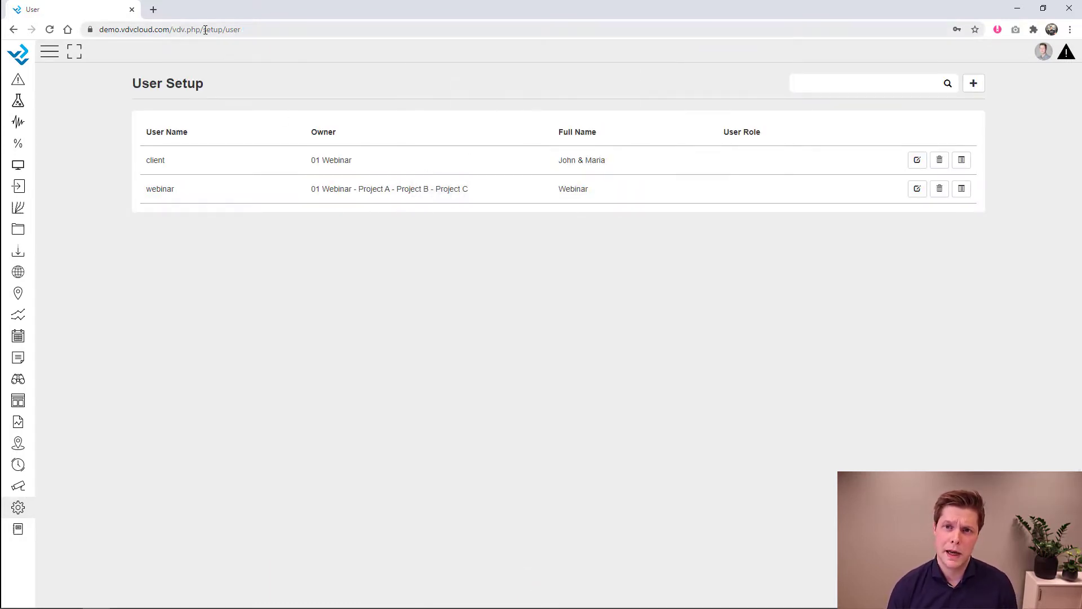
{"action": "left_click_drag", "start_coordinate": [175, 29], "coordinate": [351, 44]}
{"action": "key", "text": "BackSpace"}
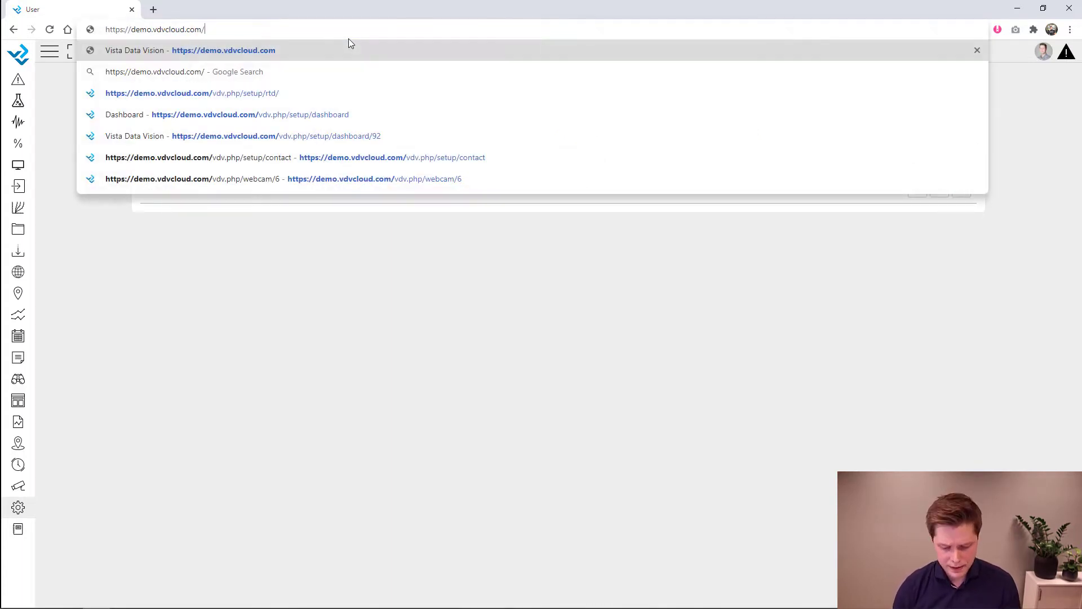
{"action": "type", "text": "clientlogin.html"}
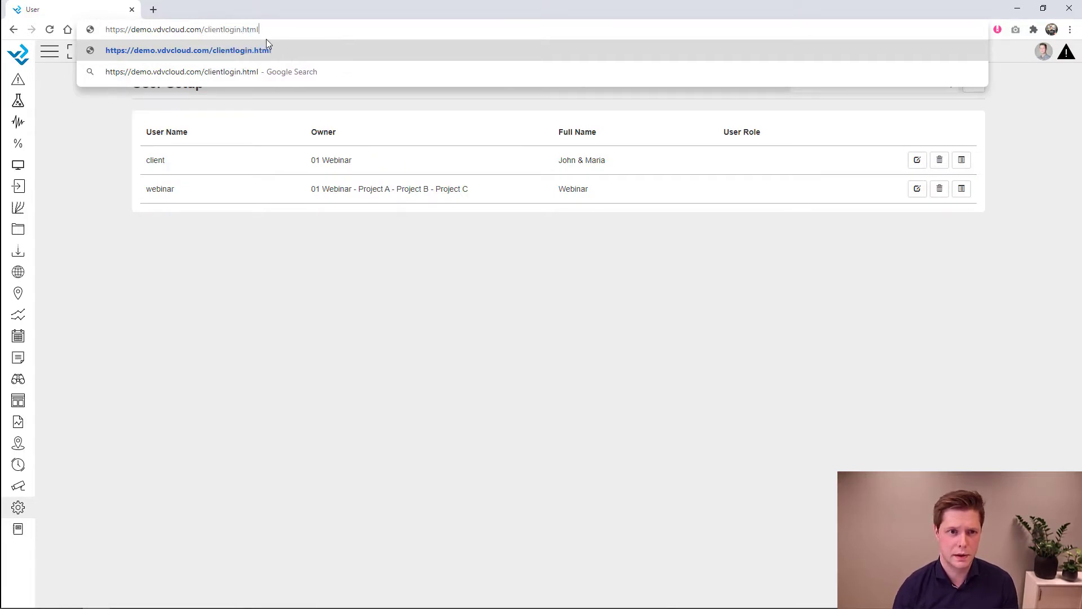
{"action": "left_click", "coordinate": [205, 31]}
{"action": "type", "text": "index_"}
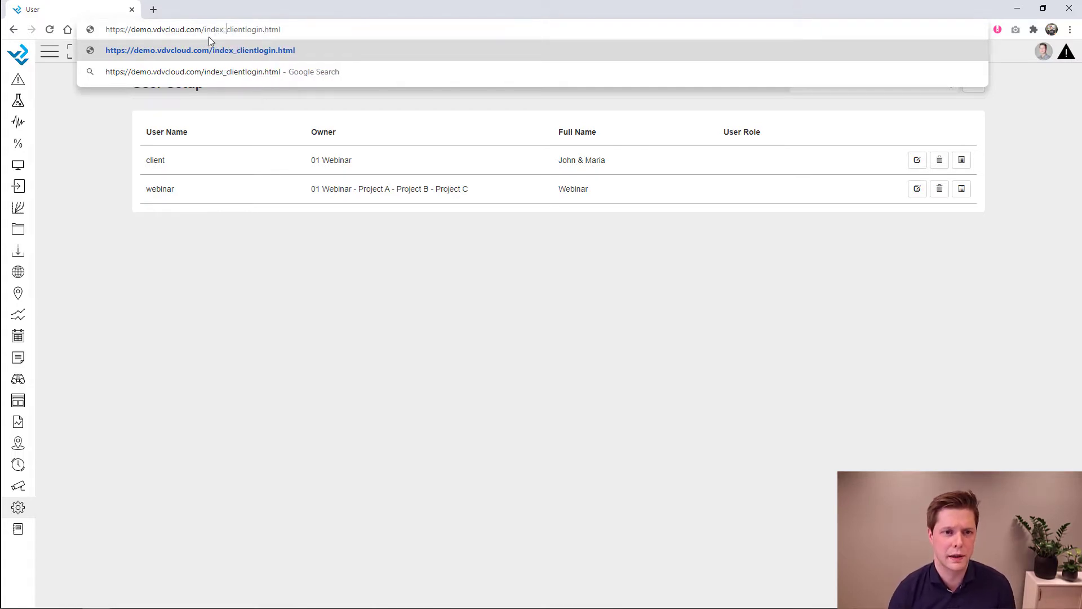
{"action": "left_click_drag", "start_coordinate": [203, 29], "coordinate": [341, 48]}
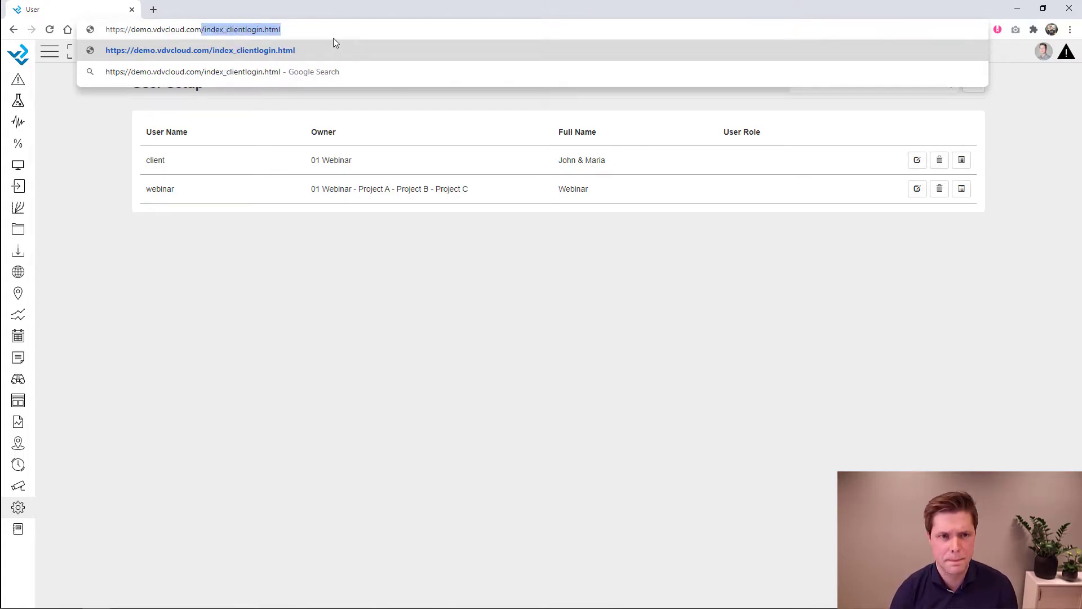
{"action": "key", "text": "Return"}
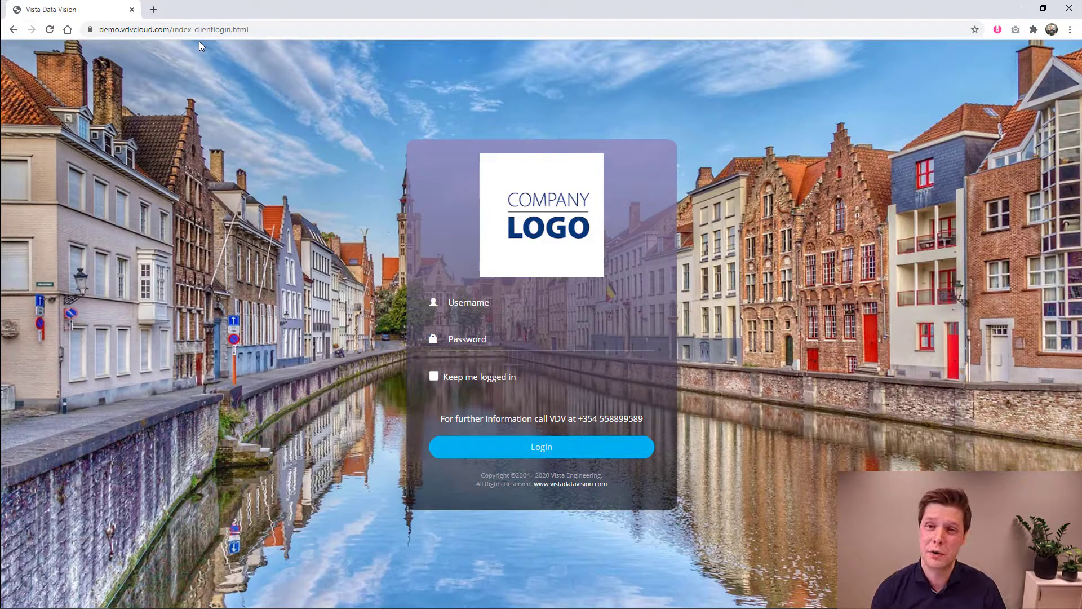
- Log in as user 'client' with its password and scroll through the Project Overview Dashboard
{"action": "left_click", "coordinate": [490, 303]}
{"action": "type", "text": "client"}
{"action": "key", "text": "Tab"}
{"action": "type", "text": "demo"}
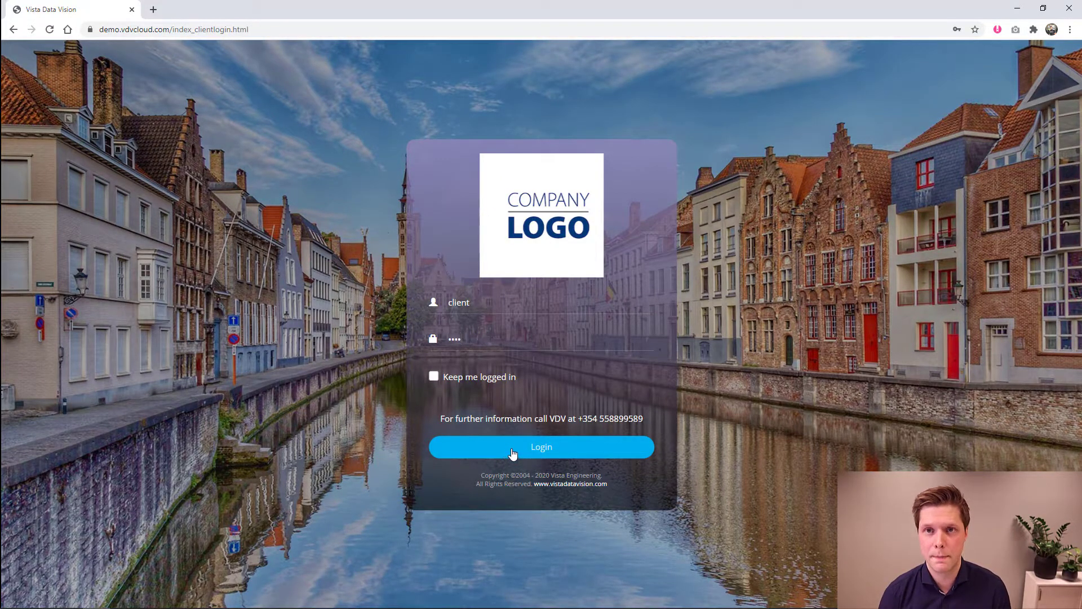
{"action": "left_click", "coordinate": [512, 451]}
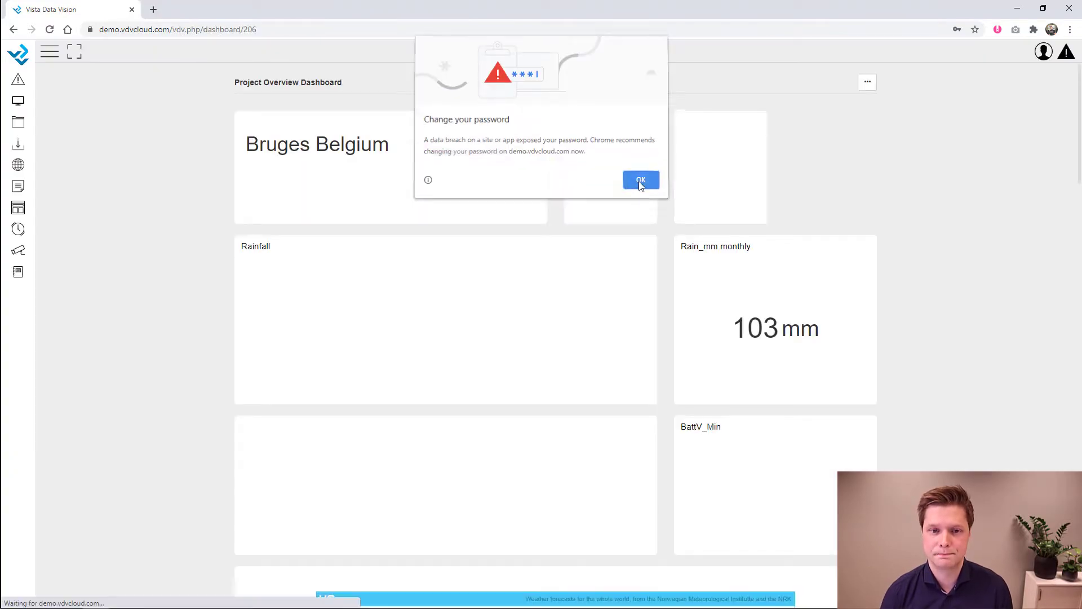
{"action": "left_click", "coordinate": [639, 181]}
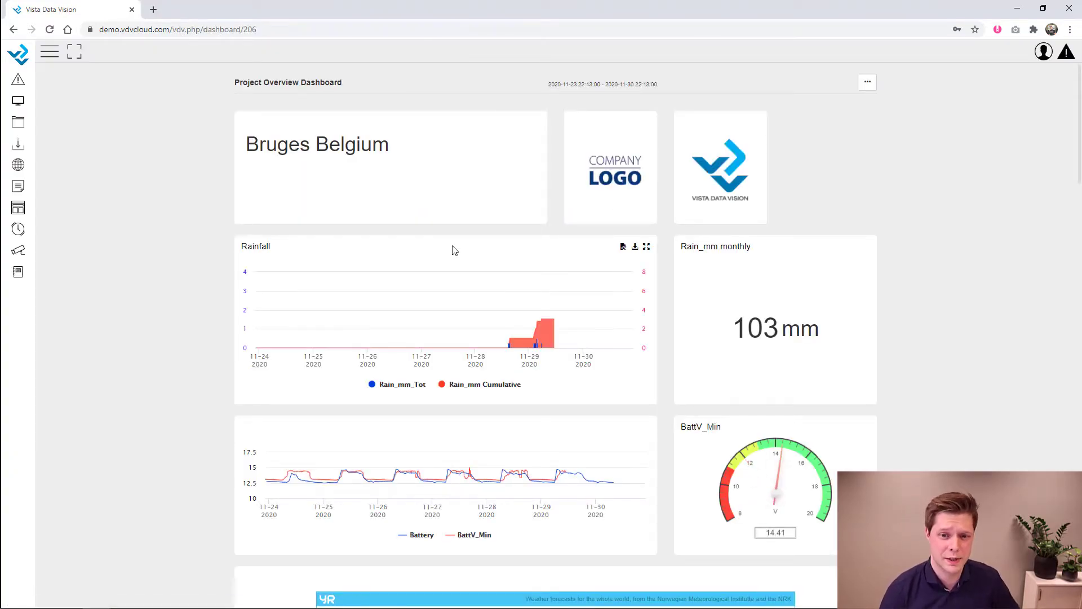
{"action": "scroll", "coordinate": [883, 255], "scroll_direction": "down", "scroll_amount": 9}
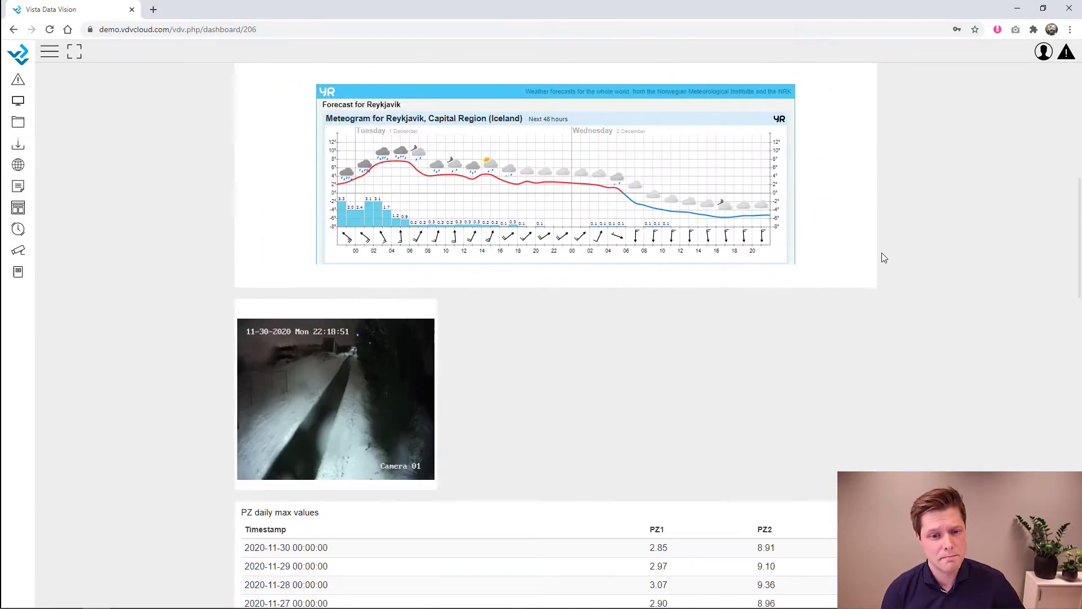
{"action": "scroll", "coordinate": [883, 255], "scroll_direction": "down", "scroll_amount": 20}
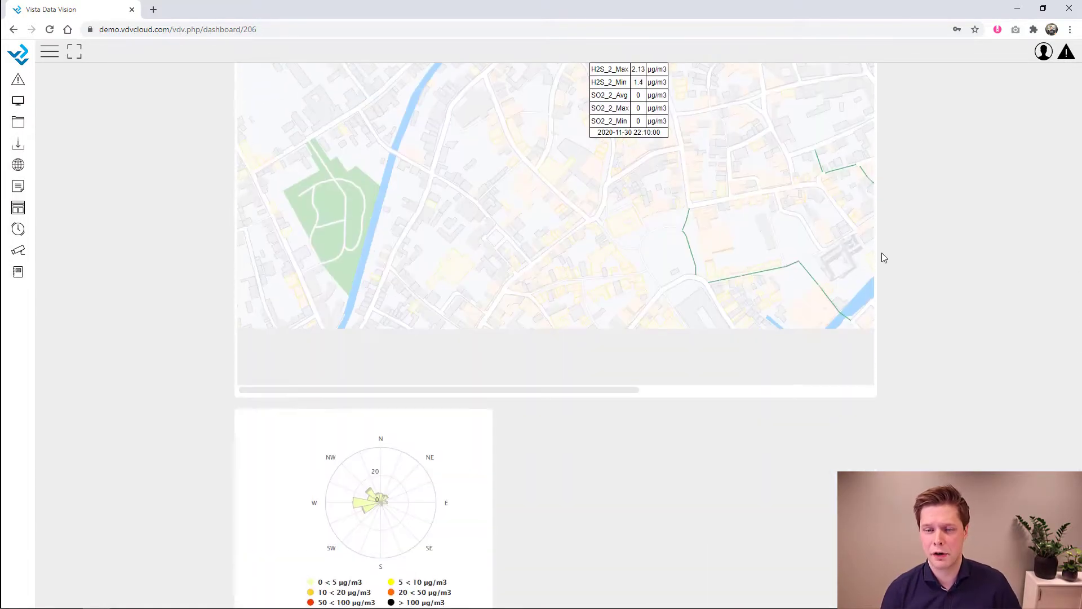
{"action": "scroll", "coordinate": [882, 253], "scroll_direction": "up", "scroll_amount": 20}
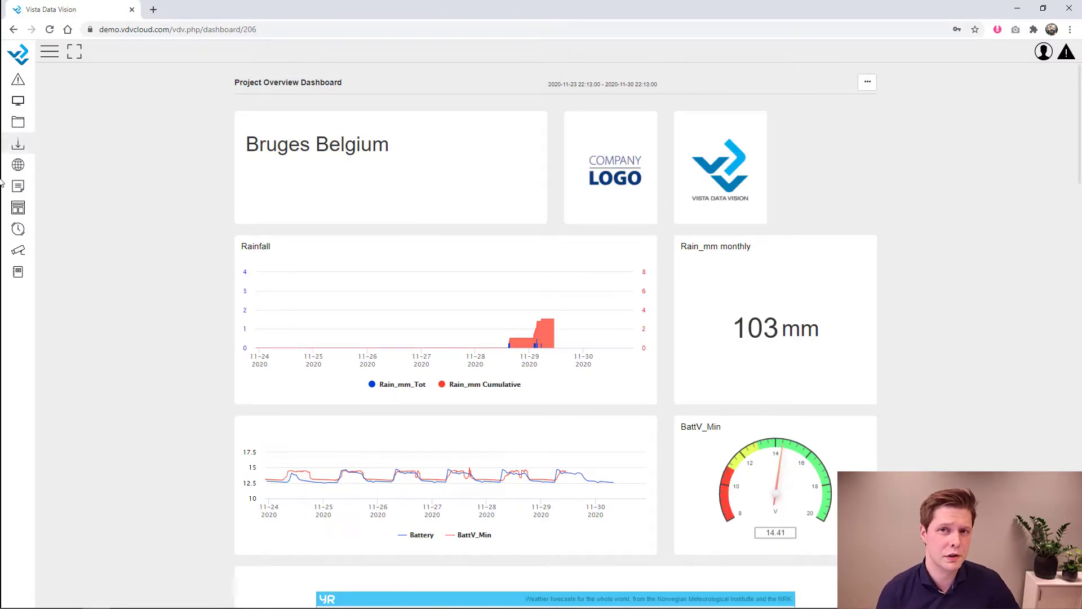
- Open the GIS Webinar map from the GIS maps list
{"action": "left_click", "coordinate": [49, 55]}
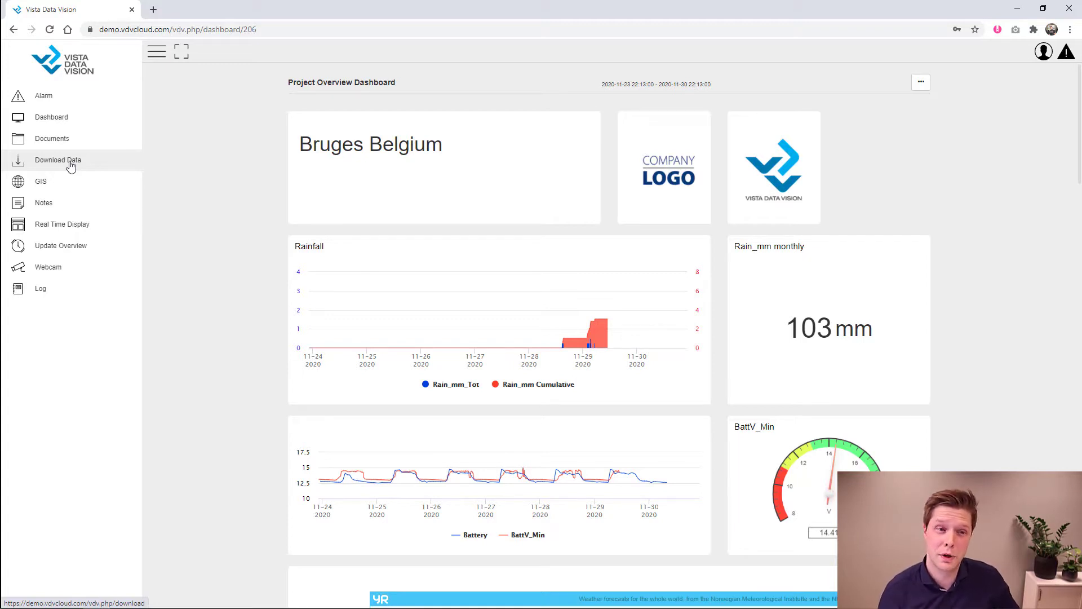
{"action": "left_click", "coordinate": [68, 179]}
{"action": "left_click", "coordinate": [56, 118]}
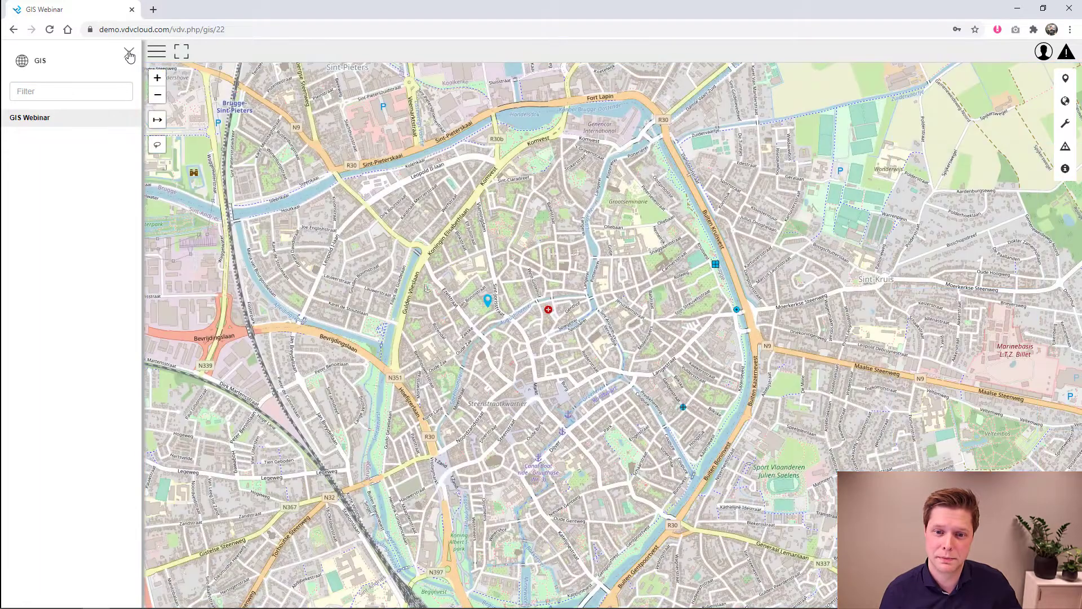
{"action": "left_click", "coordinate": [131, 56]}
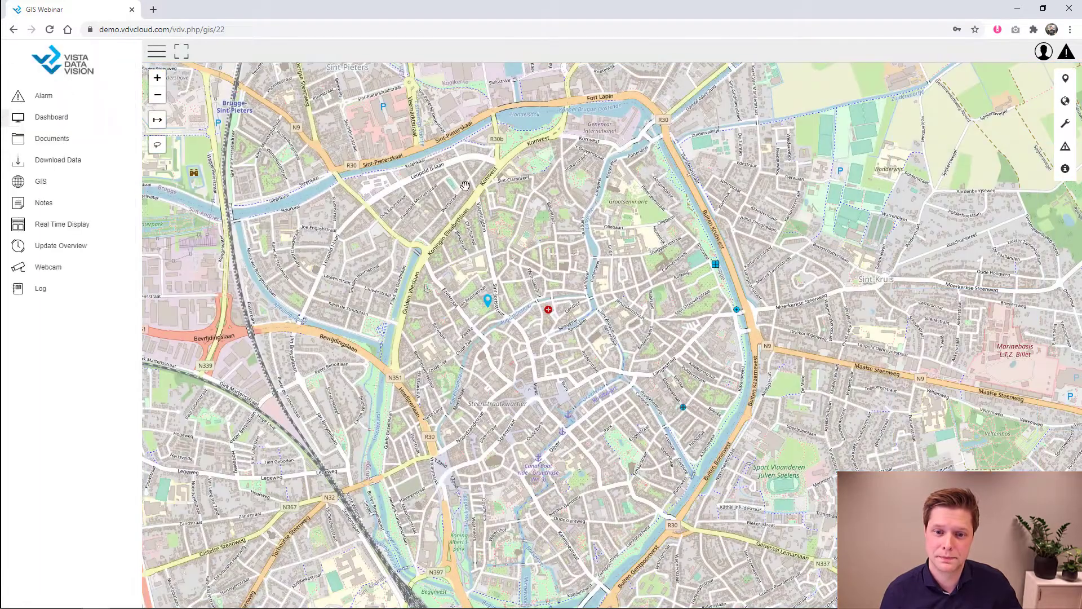
- Check the map markers' Project Overview Dashboard, Map Overview and Camera 01 live image popups
{"action": "left_click", "coordinate": [488, 303]}
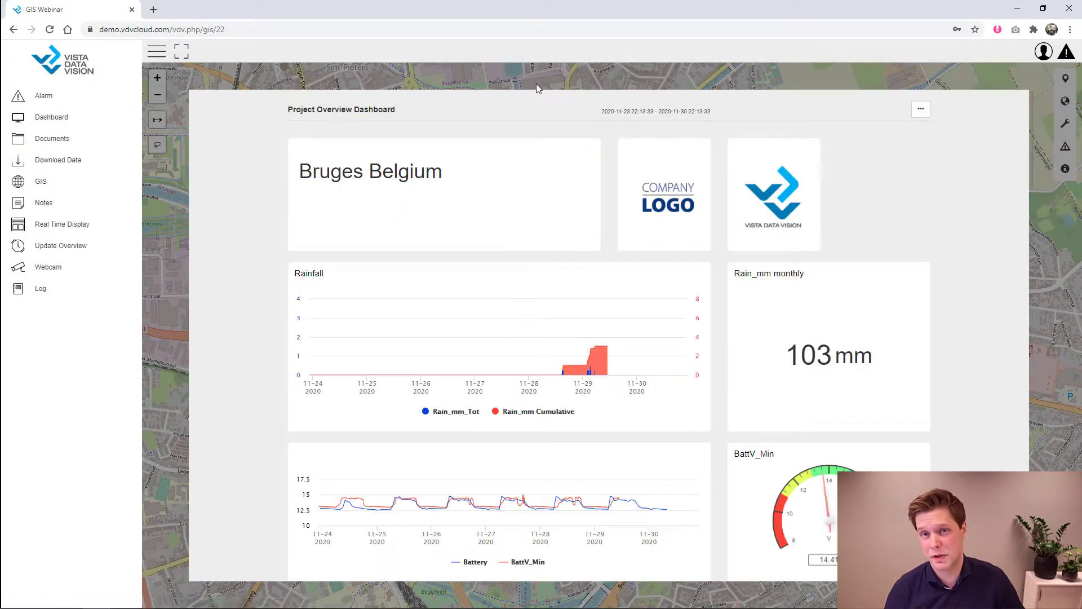
{"action": "left_click", "coordinate": [157, 51]}
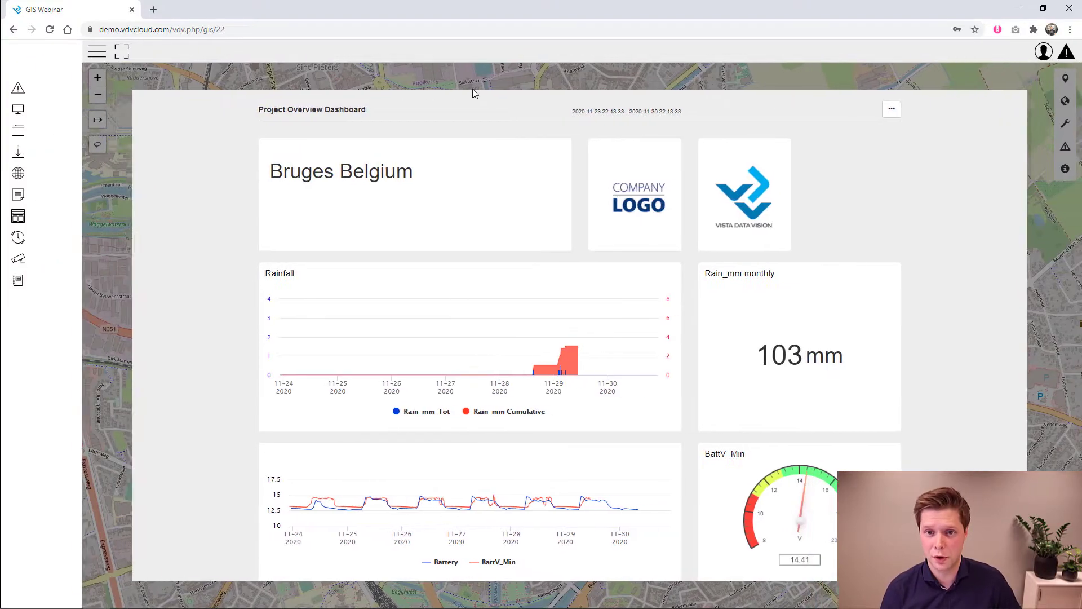
{"action": "left_click", "coordinate": [526, 73]}
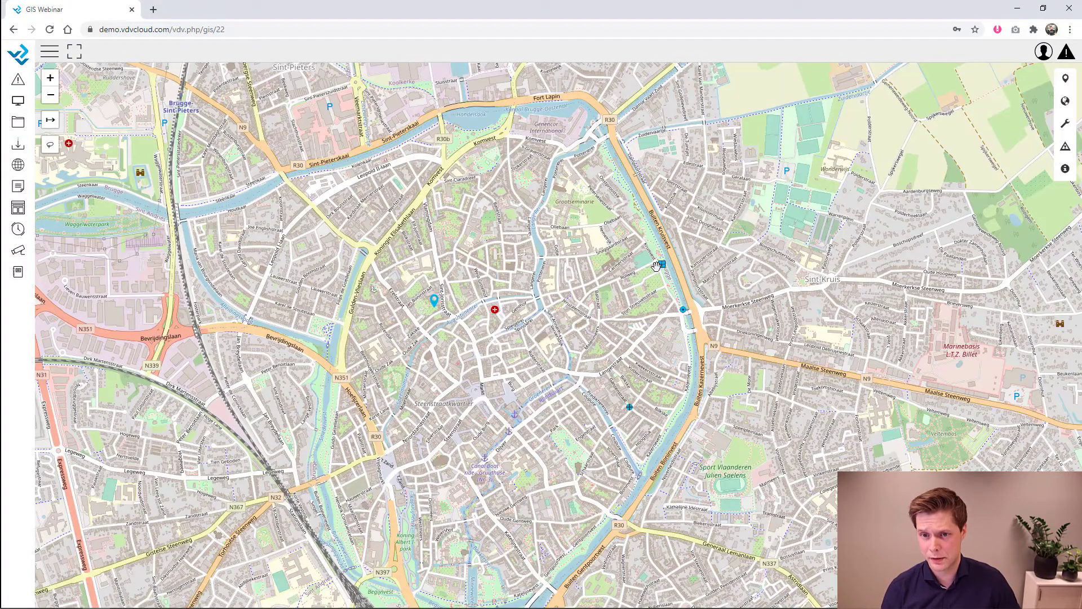
{"action": "left_click", "coordinate": [662, 265]}
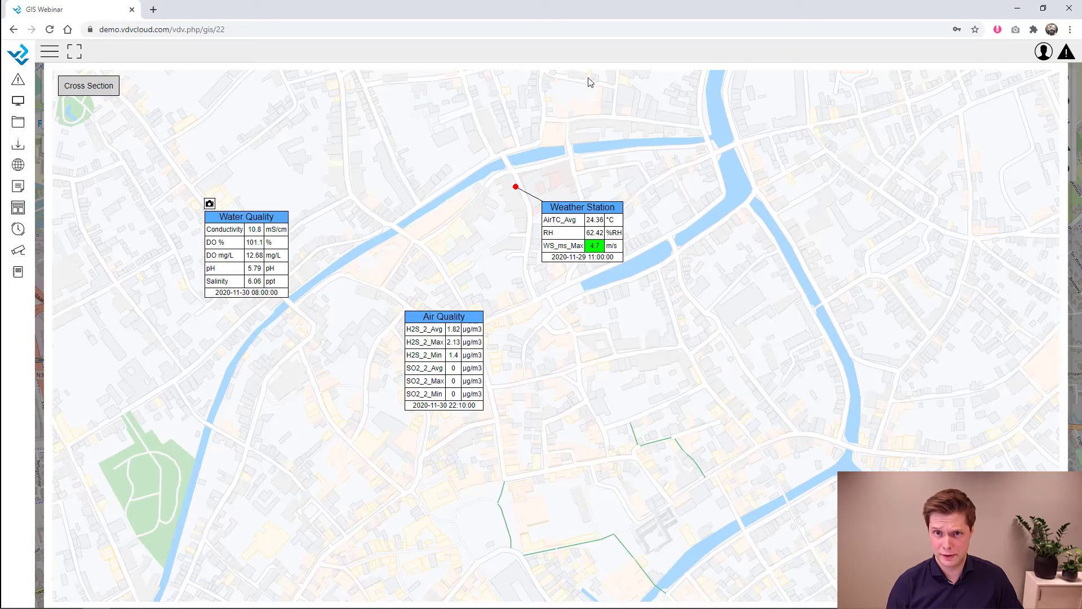
{"action": "left_click", "coordinate": [39, 157]}
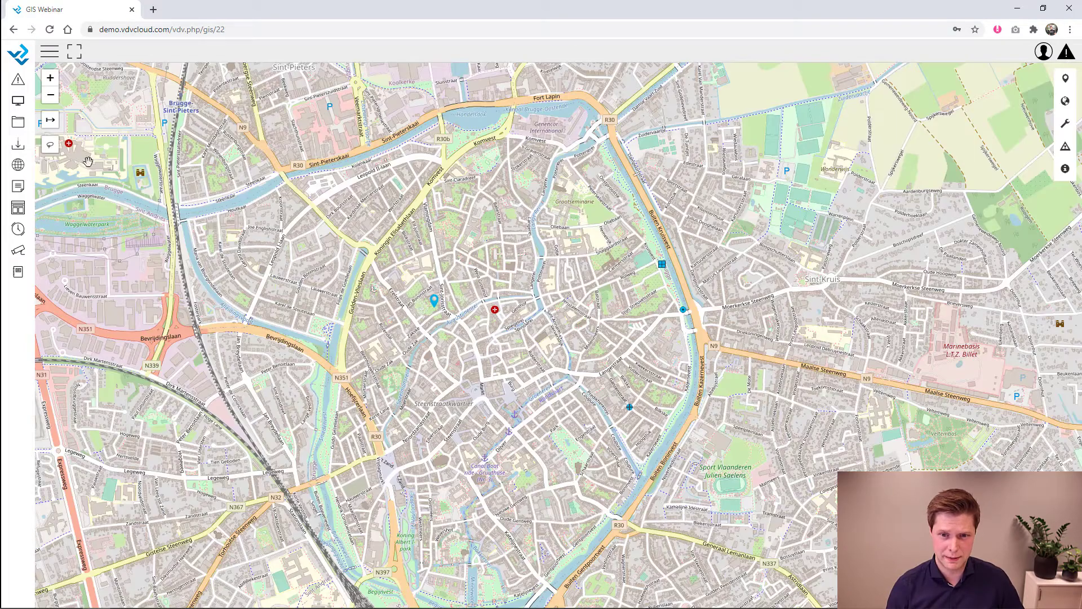
{"action": "left_click", "coordinate": [630, 407]}
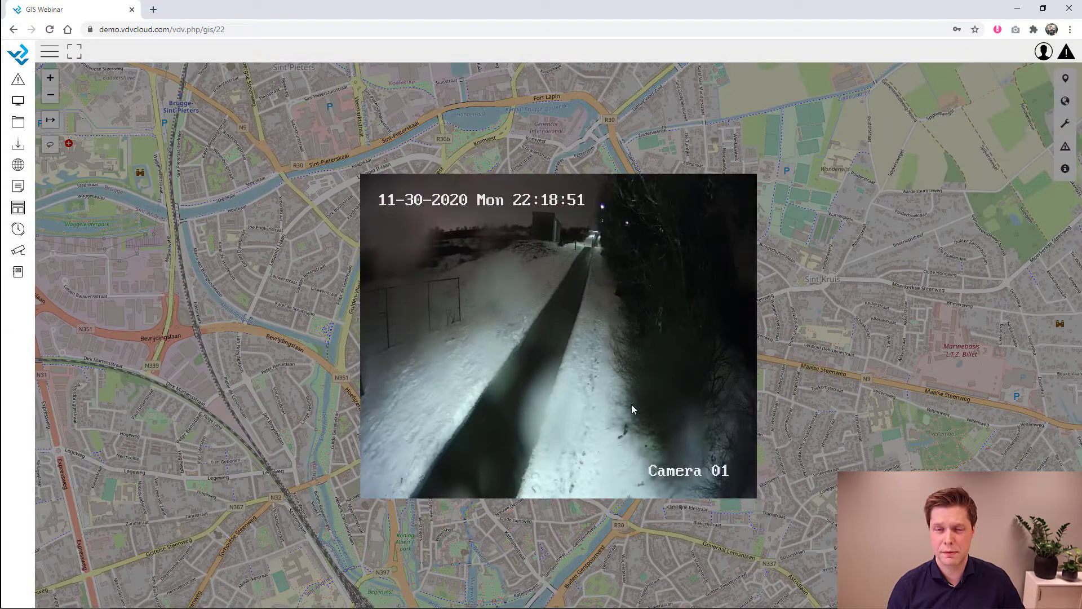
{"action": "left_click", "coordinate": [328, 90]}
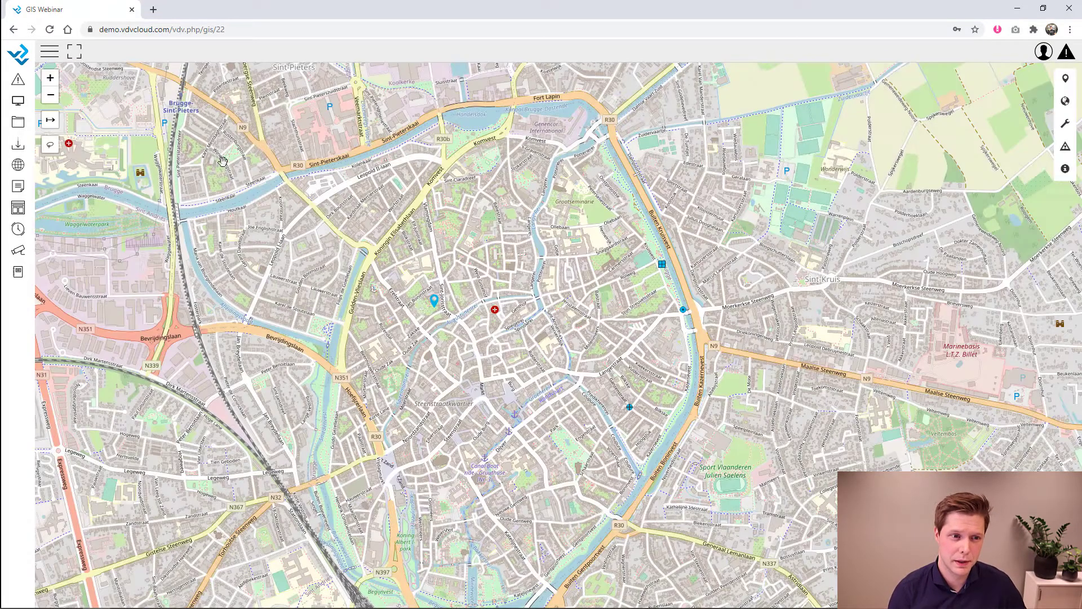
- Open the Map Overview real-time display
{"action": "left_click", "coordinate": [49, 55]}
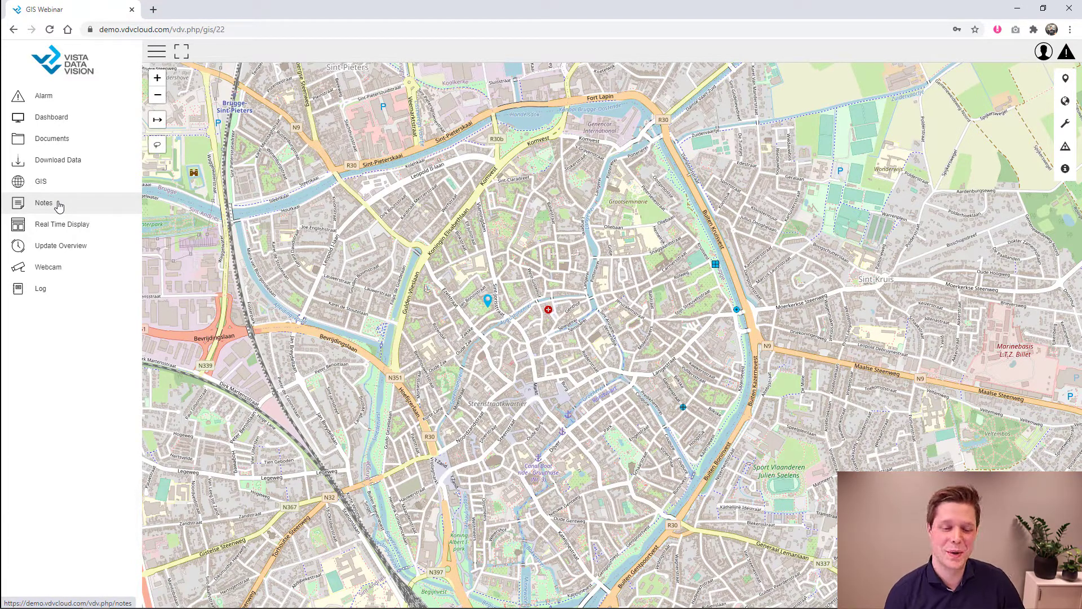
{"action": "left_click", "coordinate": [59, 223]}
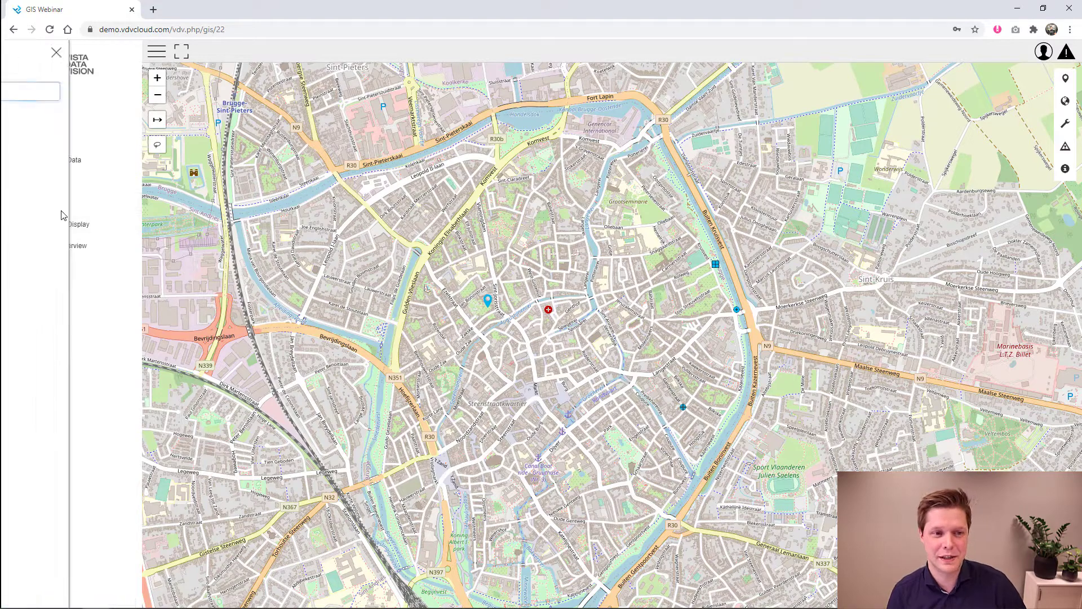
{"action": "left_click", "coordinate": [50, 138]}
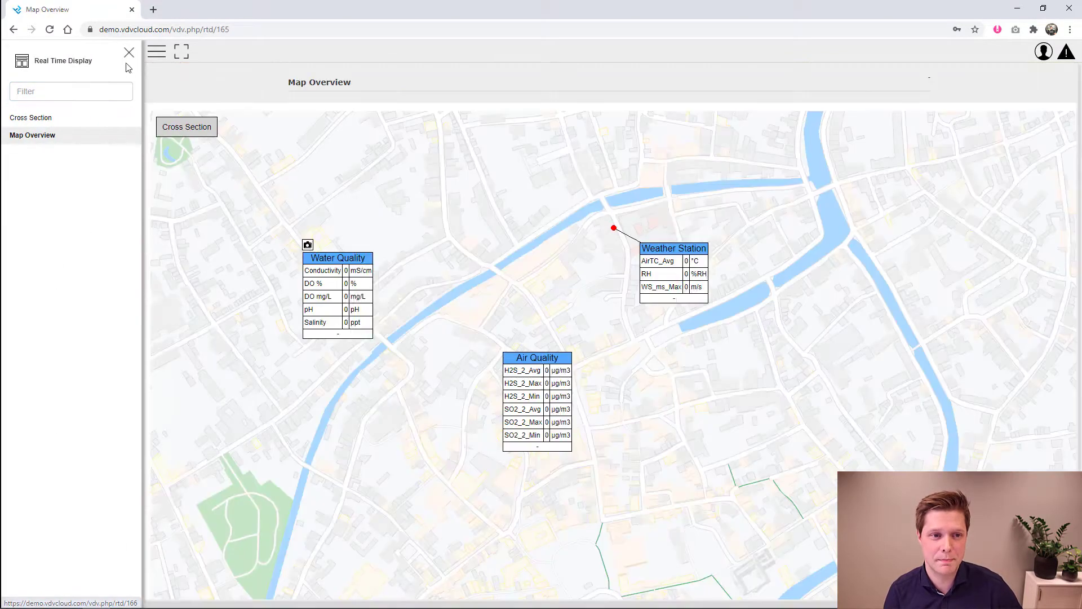
{"action": "left_click", "coordinate": [129, 53]}
- View the Update Overview of all sites, then the Sidewalk webcam images
{"action": "left_click", "coordinate": [82, 247]}
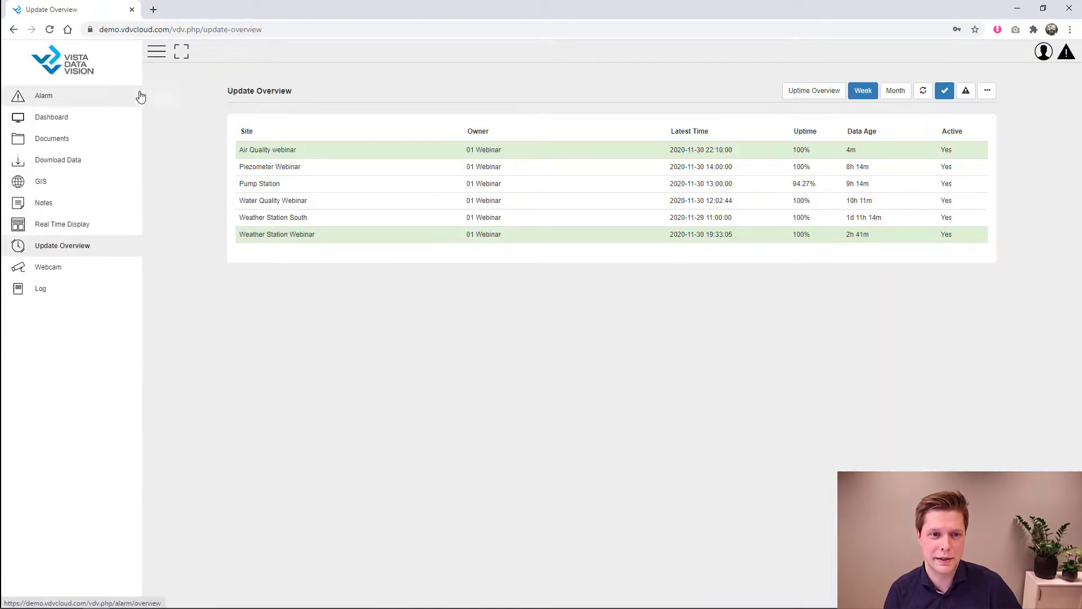
{"action": "left_click", "coordinate": [77, 267]}
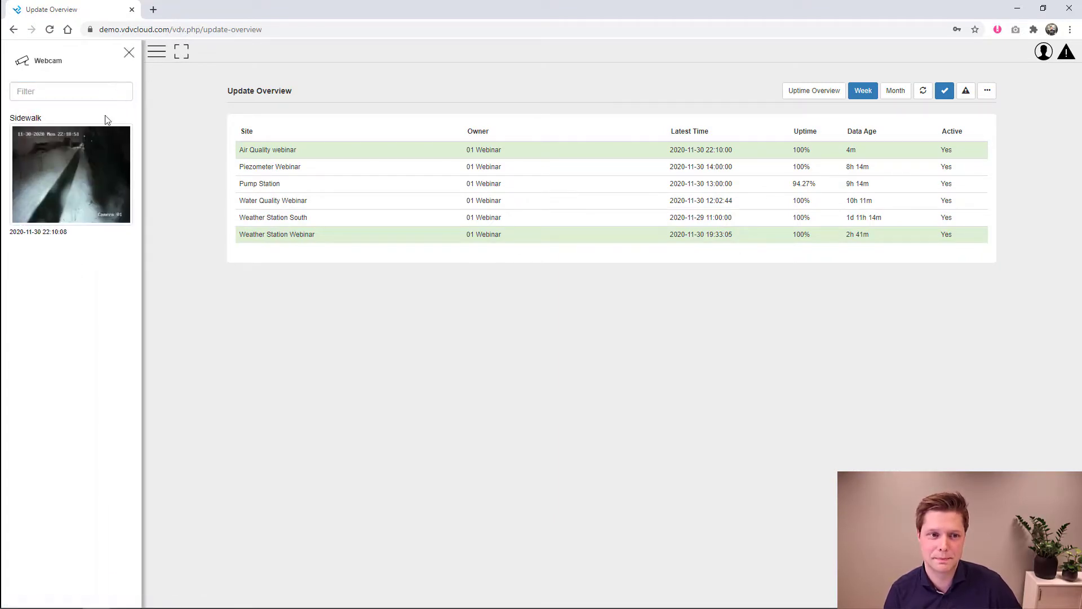
{"action": "left_click", "coordinate": [100, 146]}
{"action": "left_click", "coordinate": [131, 53]}
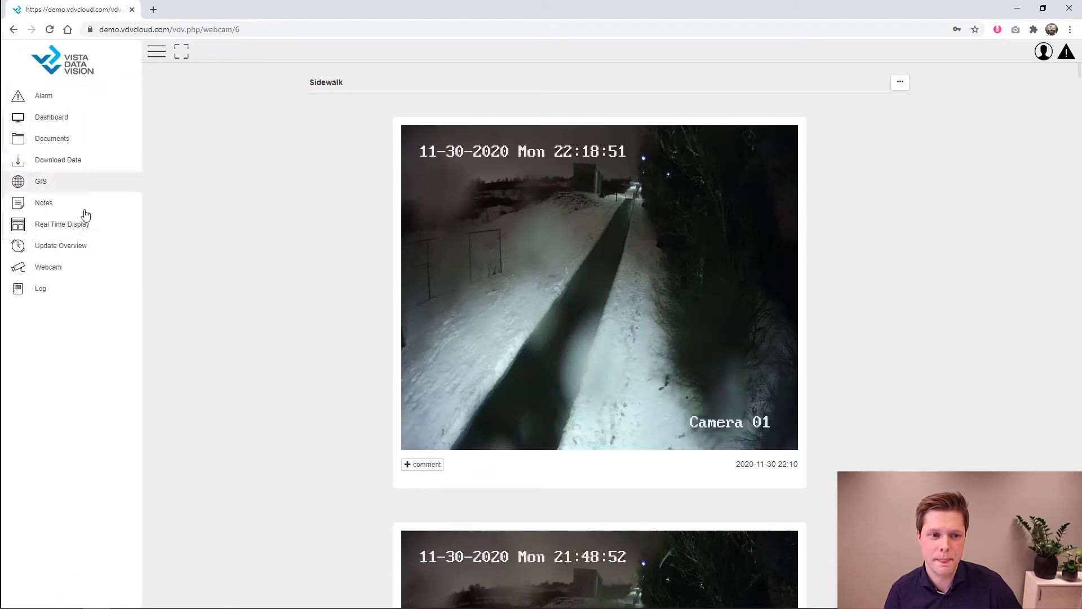